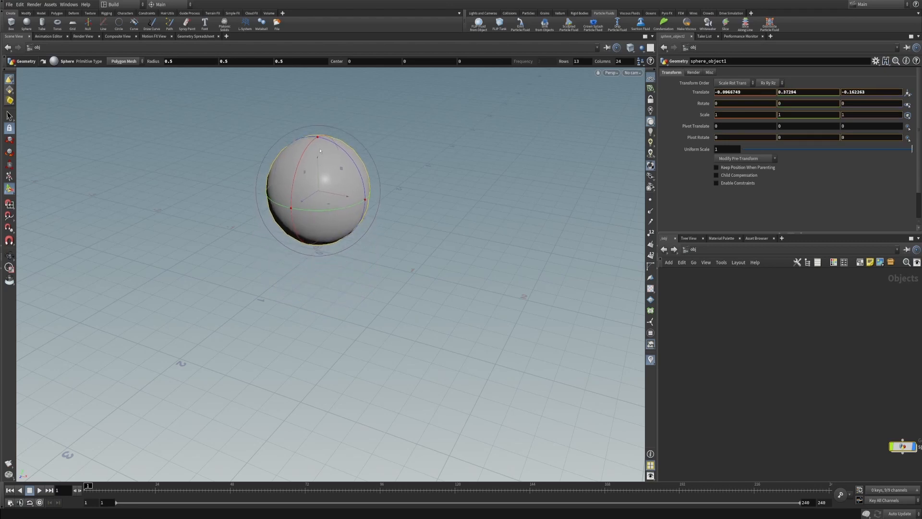
Step: Zero the sphere's X and Z translation and raise it to about 0.76 in Y
ctrl+middle_click(728, 92)
ctrl+middle_click(854, 92)
alt+drag(434, 279, 428, 251)
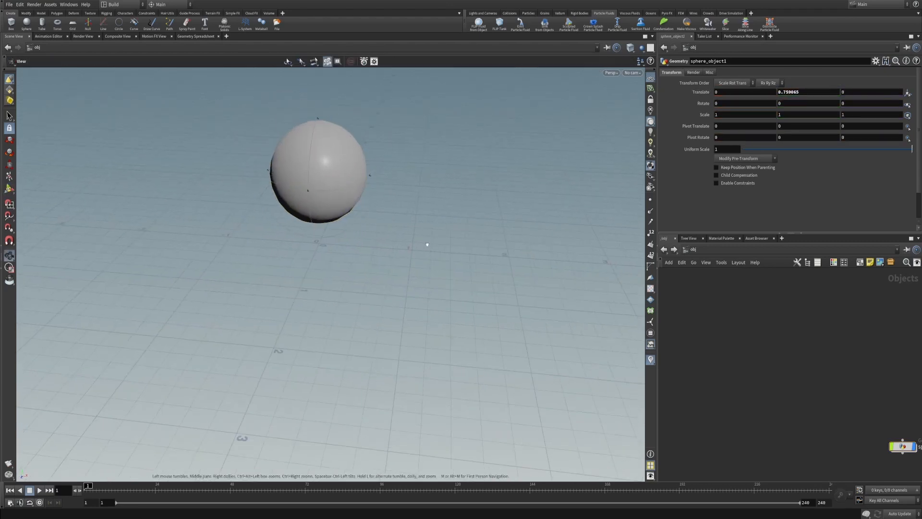
key(space+f)
alt+drag(384, 288, 423, 273)
alt+right_drag(422, 274, 424, 271)
alt+drag(425, 271, 477, 195)
key(Return)
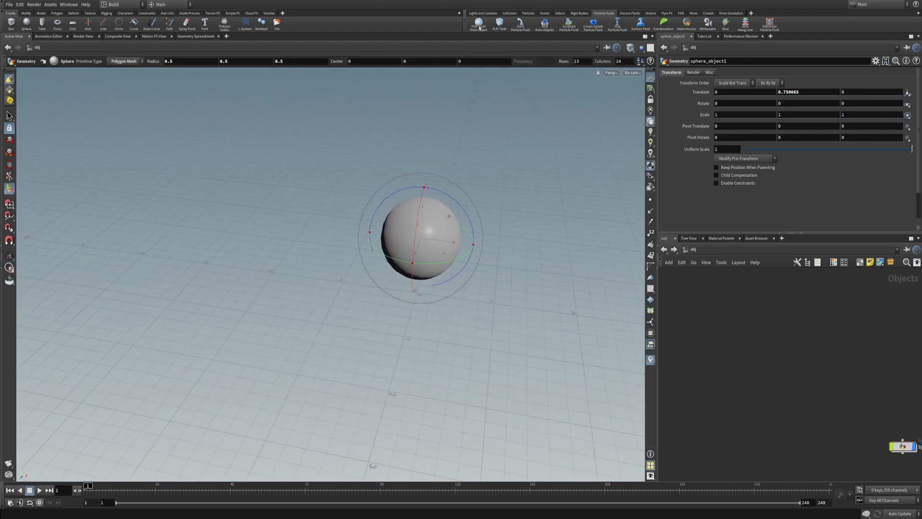
click(479, 25)
key(Return)
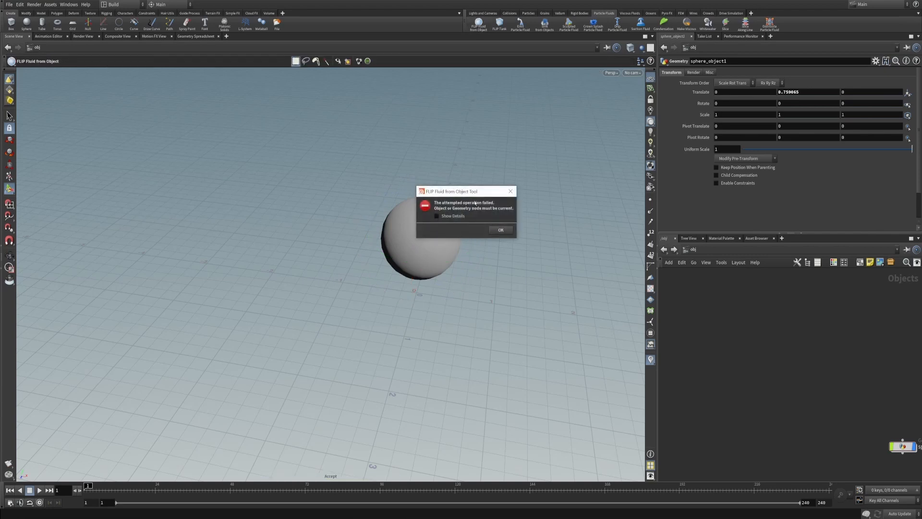
click(500, 231)
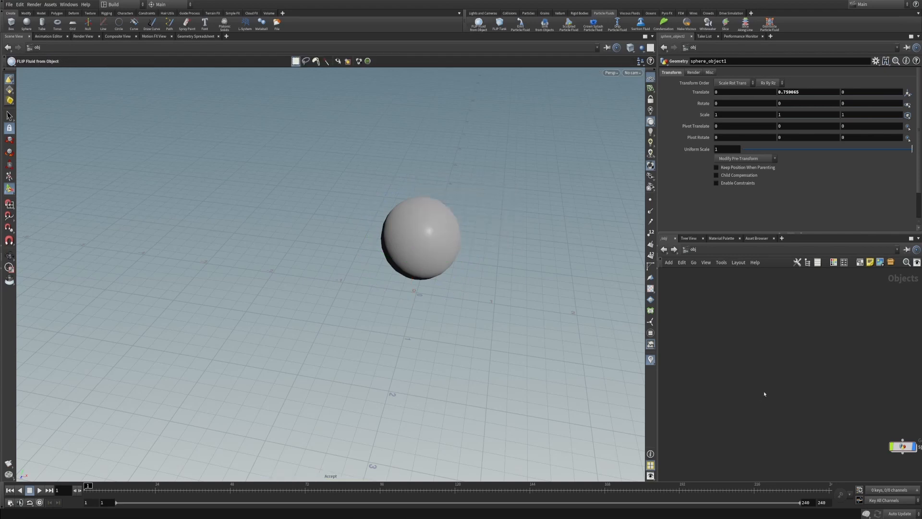
Step: Convert the sphere into a particle fluid using FLIP Fluid from Object
drag(487, 195, 381, 330)
click(478, 25)
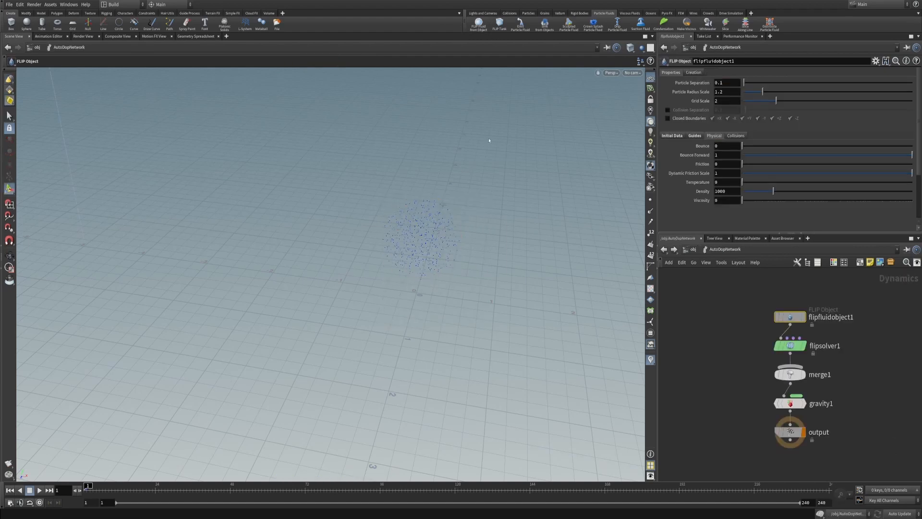
Step: Set the viewport's particle point size to 10 pixels in the display options
alt+drag(485, 144, 443, 227)
key(d)
drag(465, 103, 463, 131)
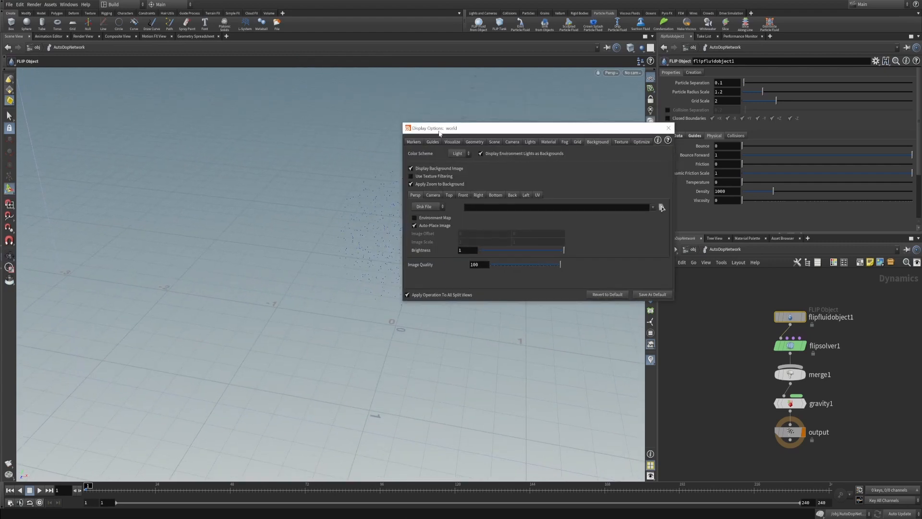
click(474, 141)
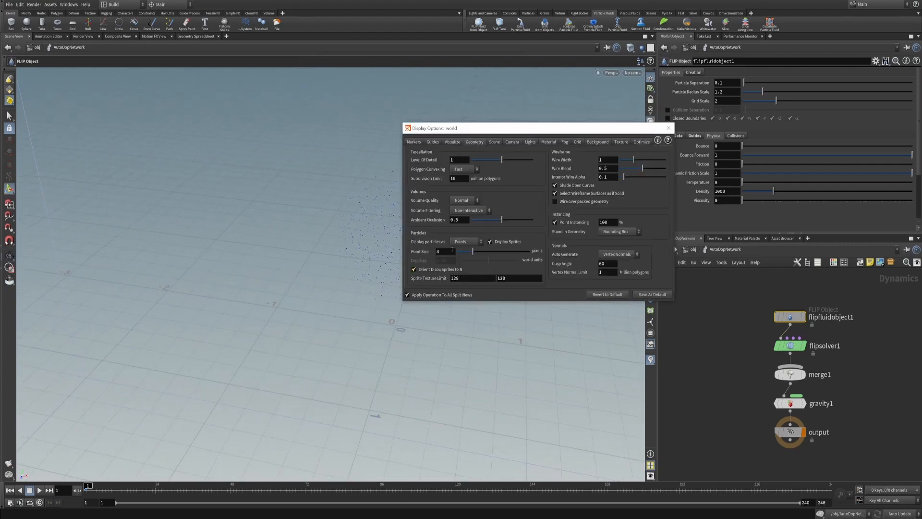
text(10)
key(Return)
drag(531, 130, 587, 187)
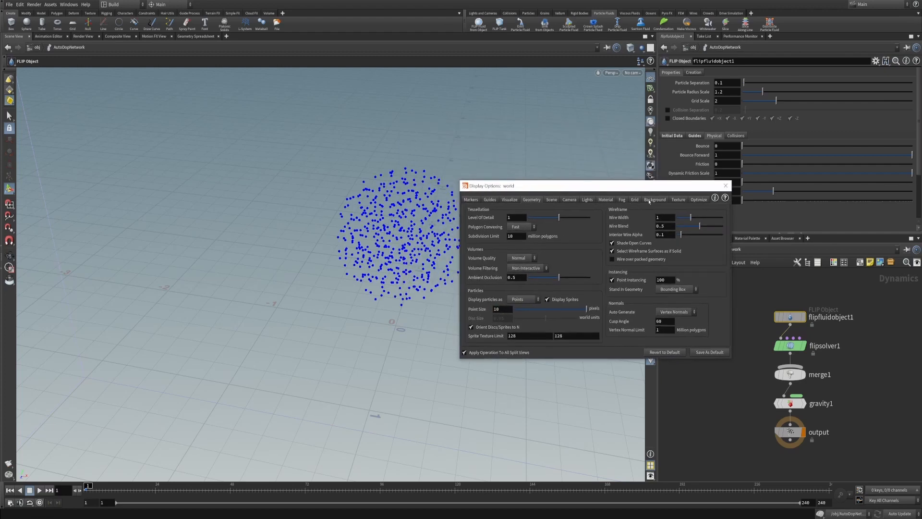
Step: Switch the viewport background to the Dark color scheme and close the display options
click(652, 199)
click(519, 212)
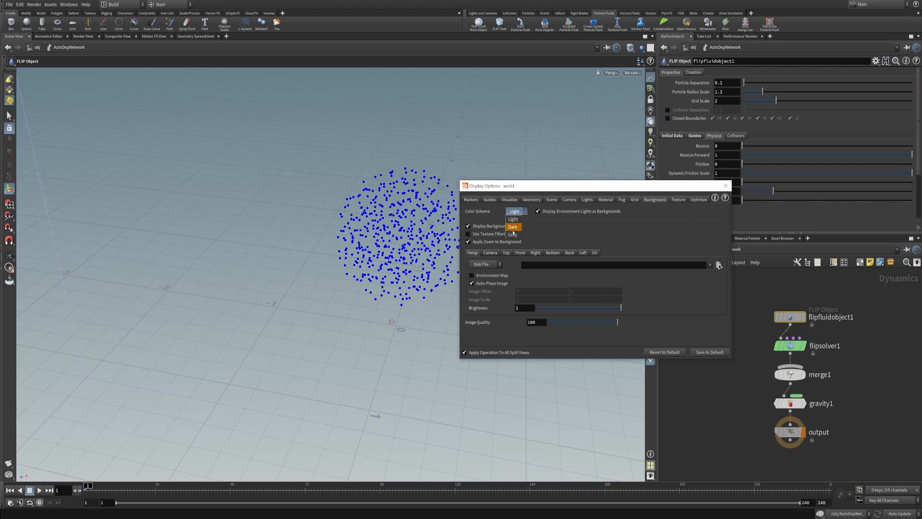
click(512, 227)
click(725, 185)
drag(499, 216, 483, 221)
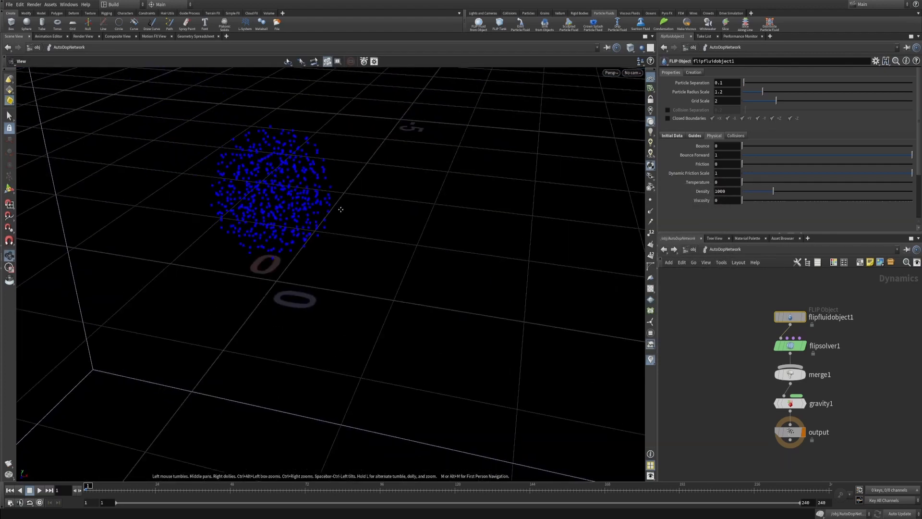
drag(335, 205, 359, 214)
Step: Rearrange the AutoDopNetwork nodes, leaving a gap between flipfluidobject1 and flipsolver1
scroll(731, 307, down, 2)
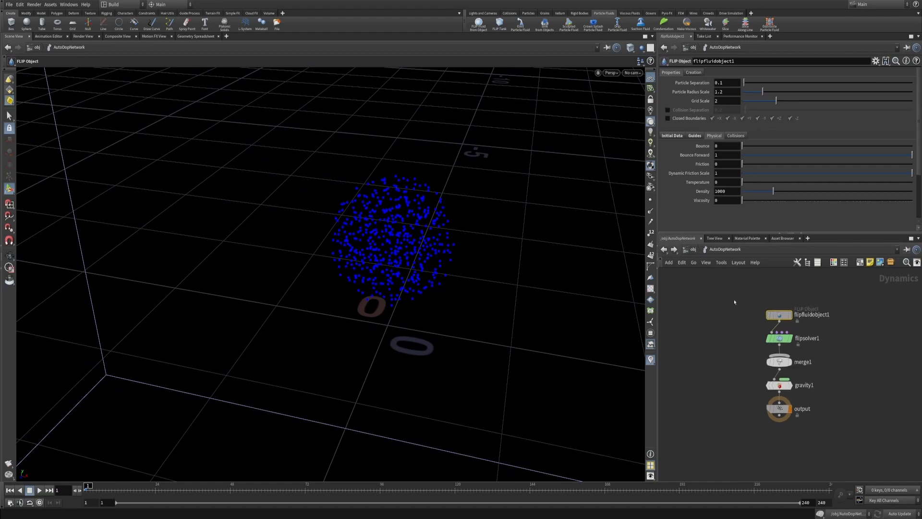
key(ctrl+a)
drag(781, 316, 763, 306)
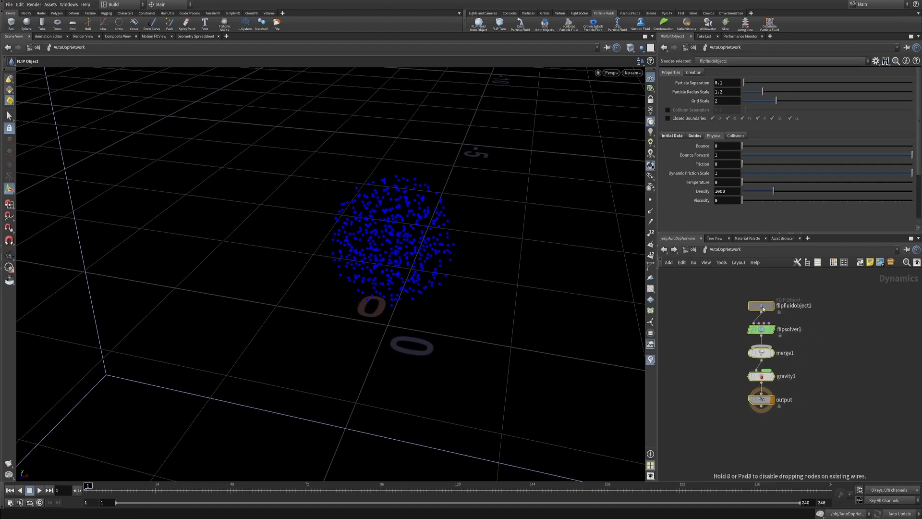
drag(827, 448, 739, 267)
click(740, 263)
click(844, 315)
middle_drag(847, 312, 845, 338)
click(795, 299)
drag(763, 331, 764, 309)
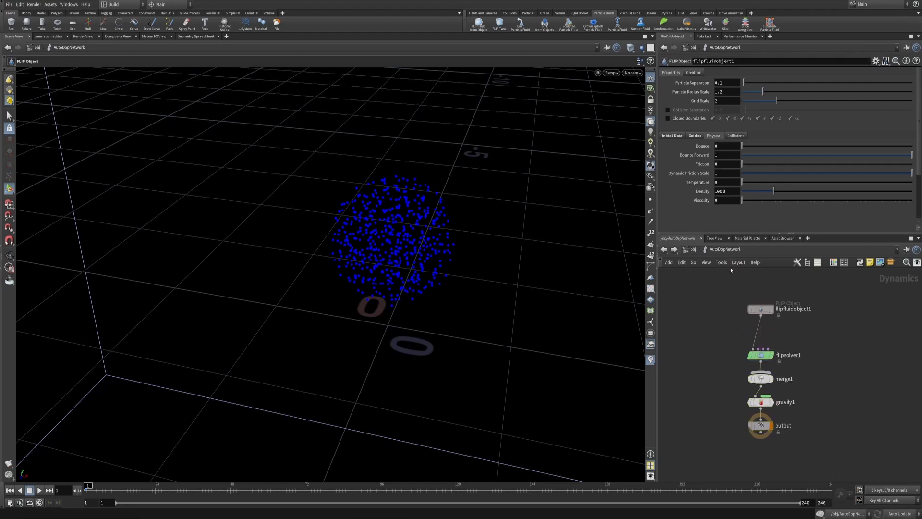
Step: Add a Ground Plane collision object to the simulation
click(511, 14)
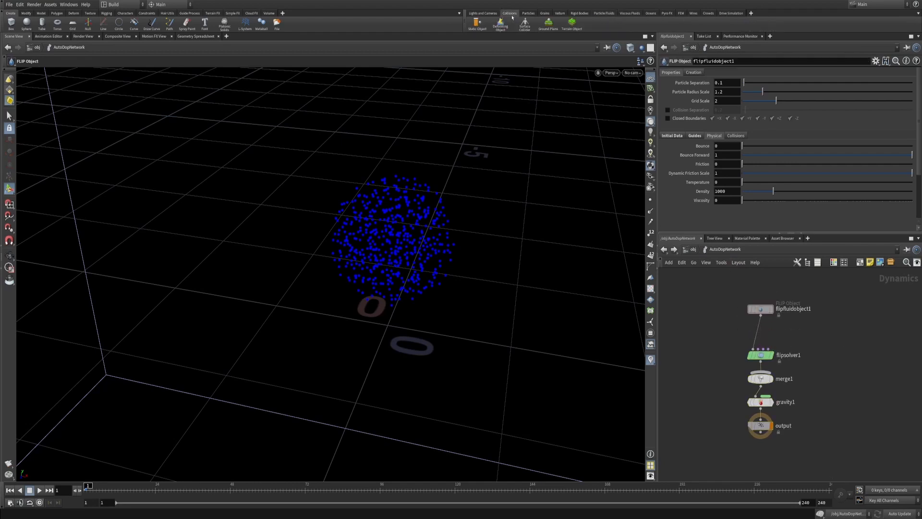
click(548, 27)
scroll(529, 118, down, 5)
alt+drag(529, 118, 538, 73)
Step: Play the simulation to check the fluid against the ground plane, and rewind to frame 1
click(39, 489)
click(38, 490)
click(10, 490)
alt+drag(305, 284, 296, 301)
alt+drag(416, 234, 398, 283)
Step: Create a Font object at the object level beside sphere_object1
click(604, 13)
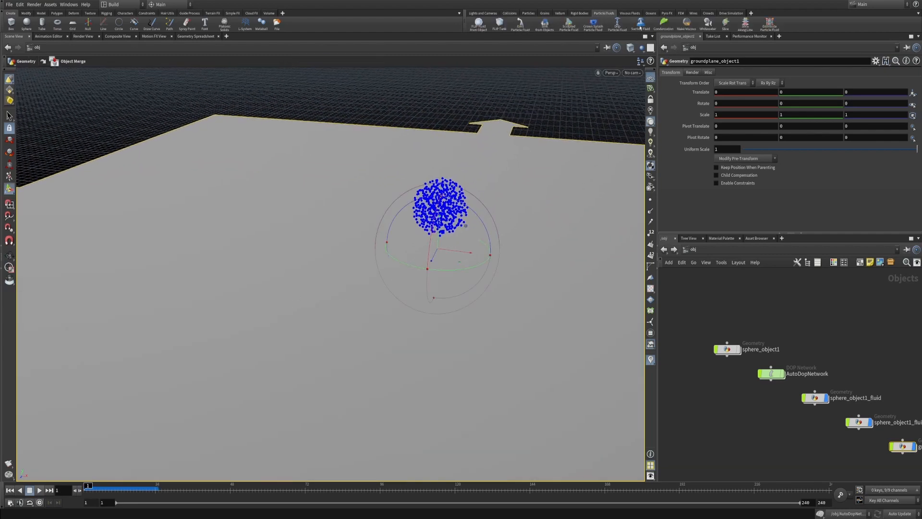
middle_drag(802, 375, 893, 380)
key(Tab)
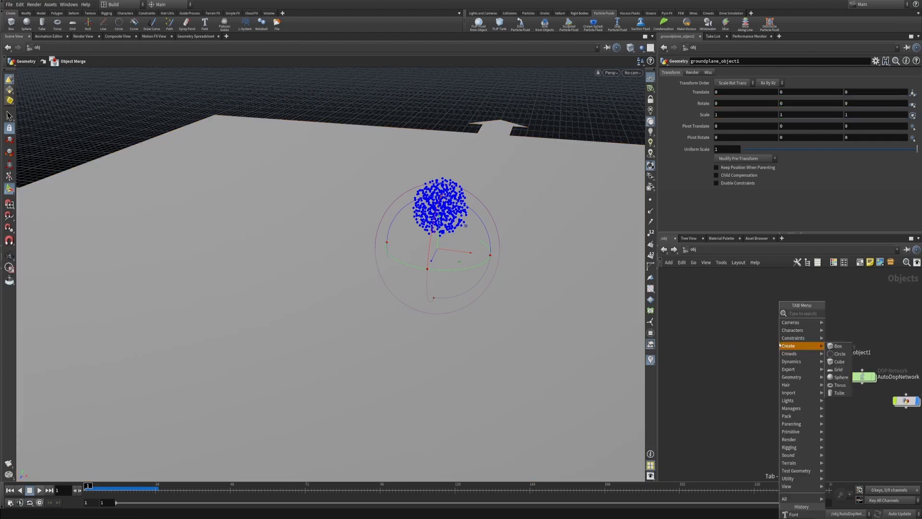
text(font)
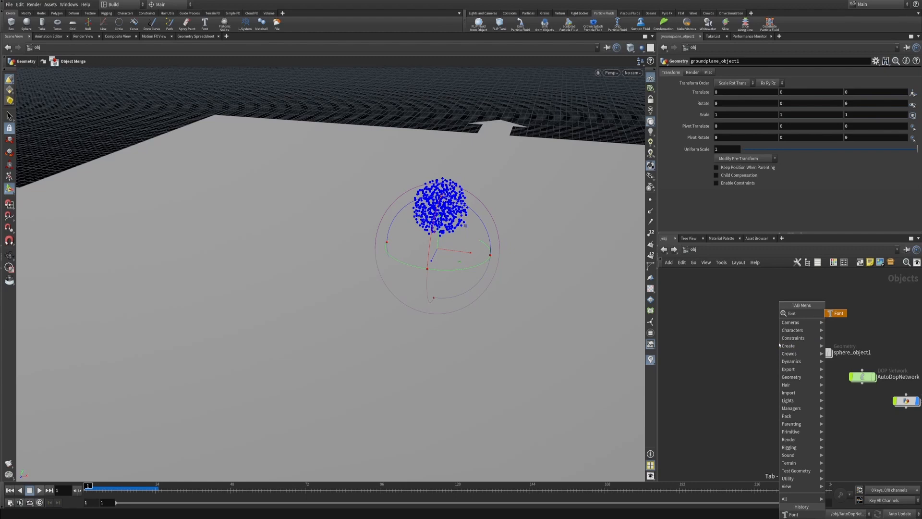
key(Return)
click(737, 356)
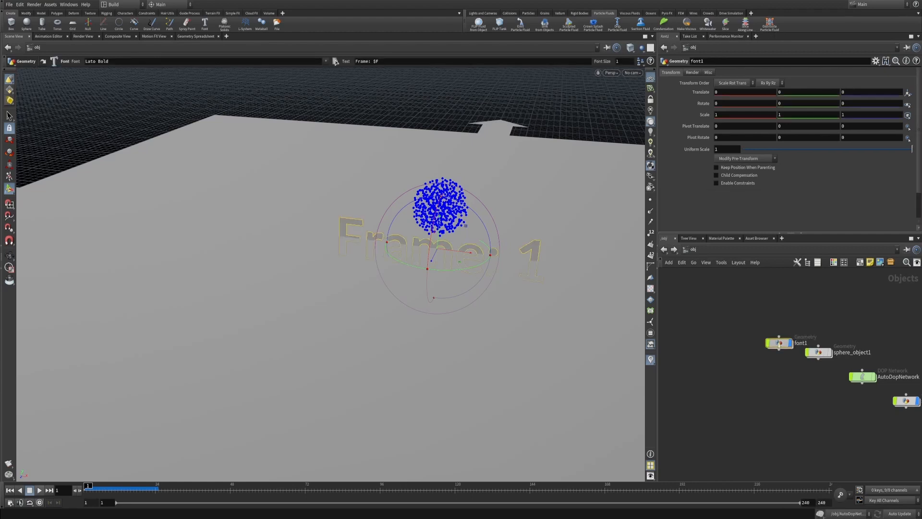
Step: Go inside font1 and replace its default text with JK
double_click(737, 356)
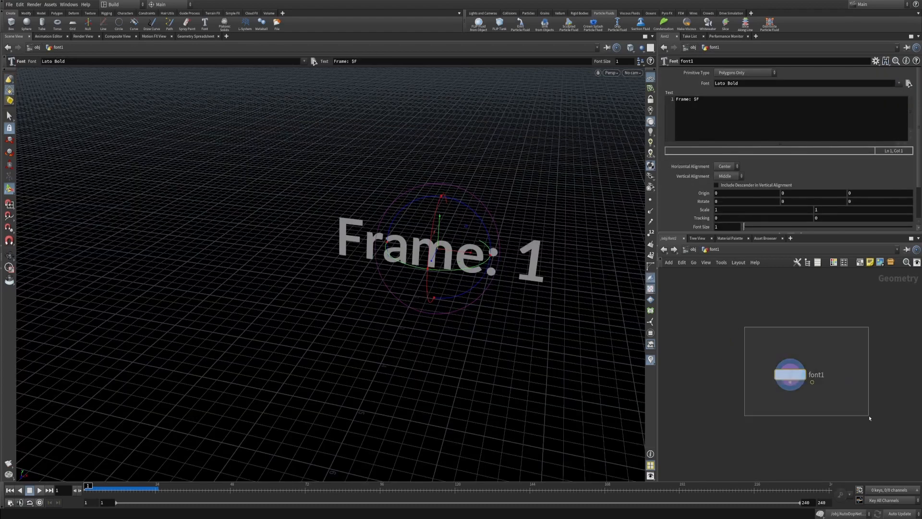
key(Return)
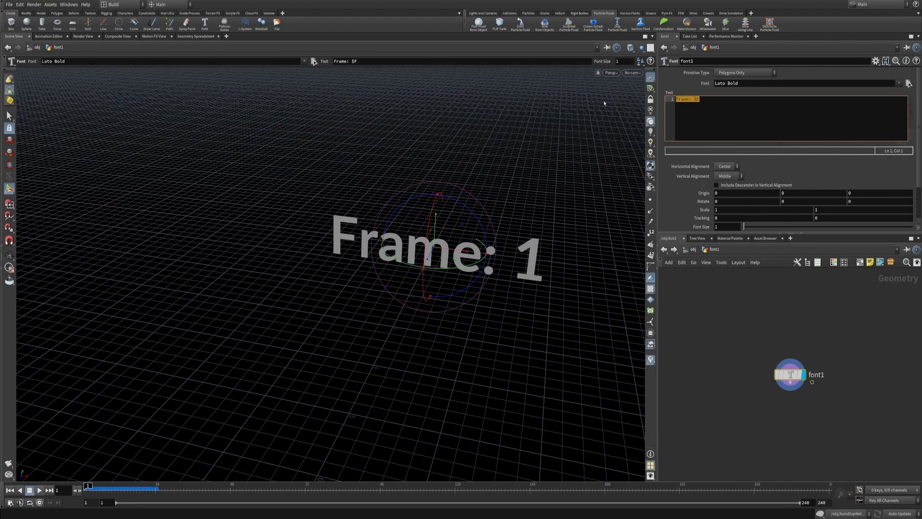
text(JK)
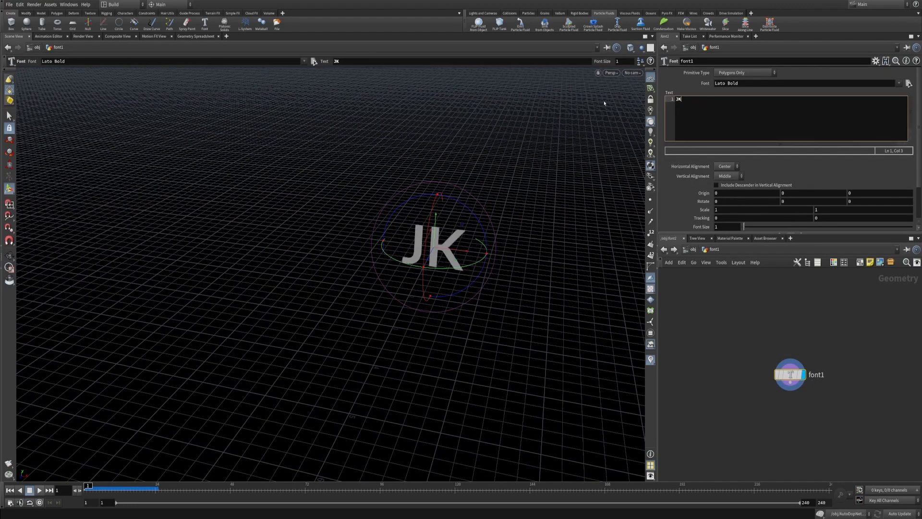
key(Escape)
drag(517, 290, 445, 195)
key(Return)
key(Escape)
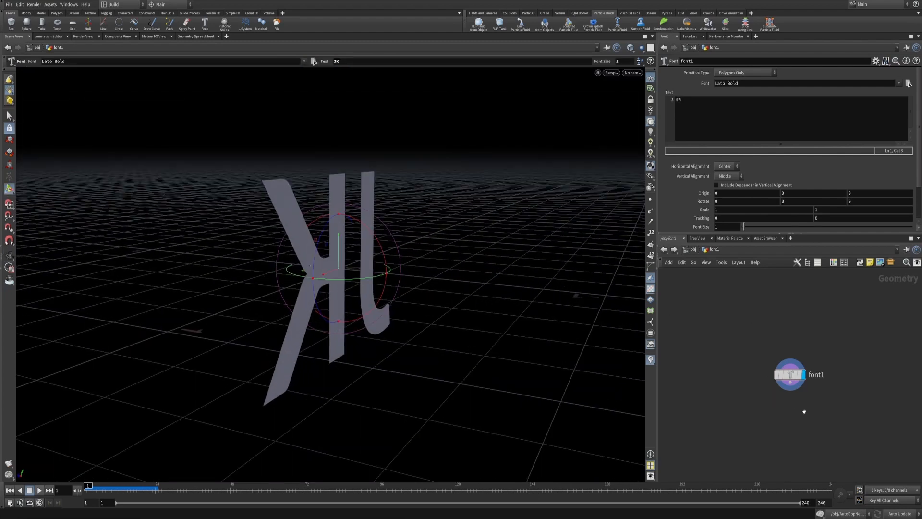
Step: Add a PolyExtrude node below font1, wired to its output and displayed
key(Tab)
text(polyext)
key(Return)
click(778, 403)
drag(779, 403, 765, 416)
Step: Set the PolyExtrude distance to 0.5 and enable Output Back to close the letters
click(723, 96)
text(.)
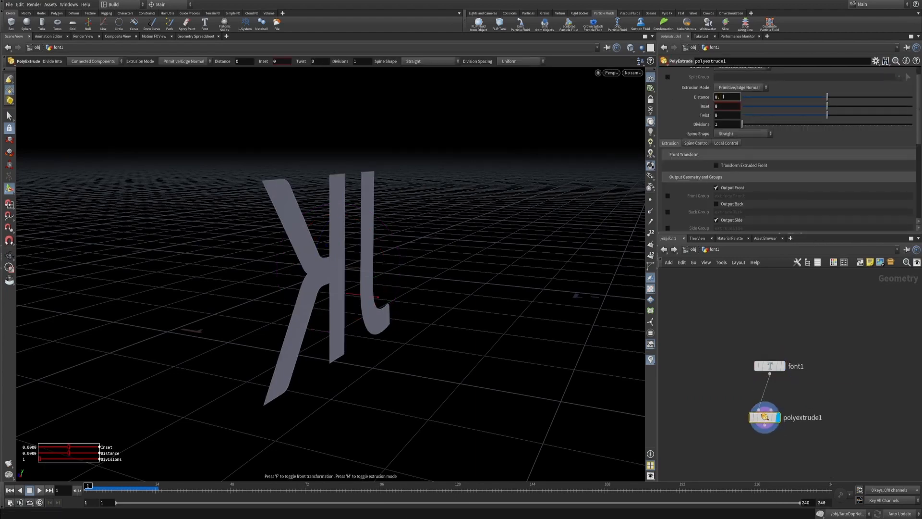
text(5)
key(Return)
alt+drag(456, 299, 380, 239)
click(726, 204)
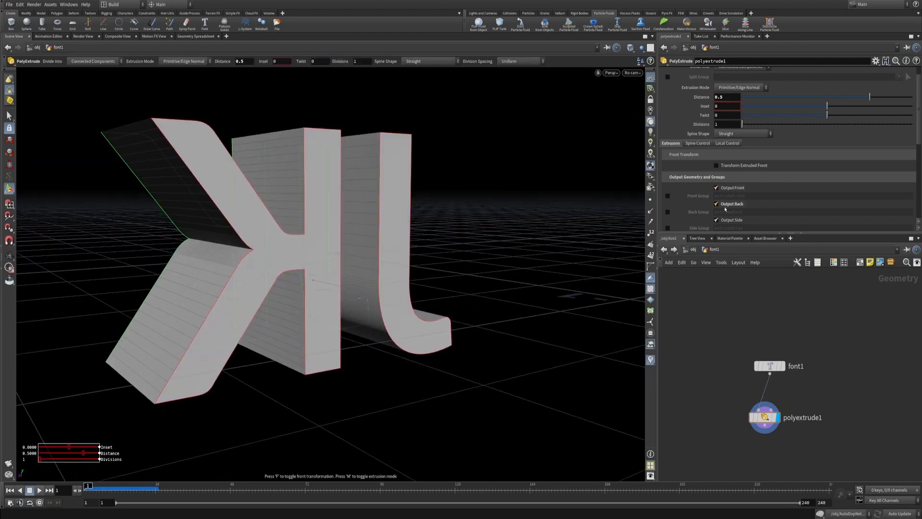
Step: Set the font size of the JK text to 1.5
key(Escape)
drag(377, 200, 479, 258)
click(770, 366)
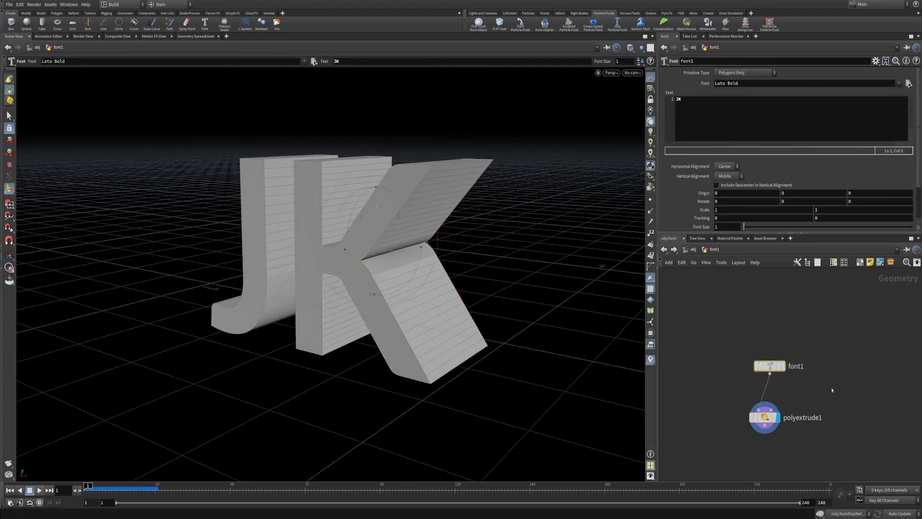
scroll(663, 182, down, 2)
click(739, 189)
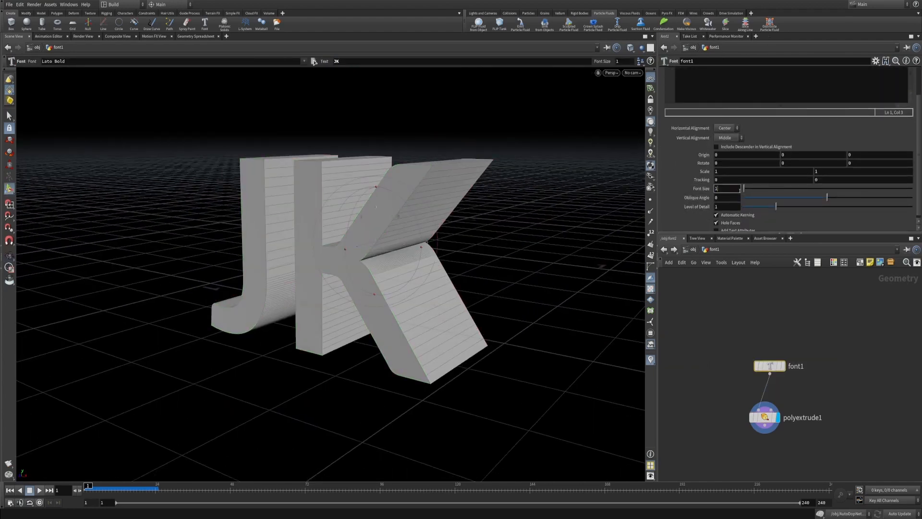
text(.5)
key(Return)
click(688, 338)
Step: Return to the object level and check the extruded letters' position against the ground plane and the fluid particles
alt+drag(379, 245, 355, 298)
scroll(321, 325, down, 4)
alt+middle_drag(730, 370, 720, 311)
mouse_move(351, 297)
alt+mouse_down()
mouse_move(428, 290)
mouse_move(350, 292)
alt+mouse_up()
key(u)
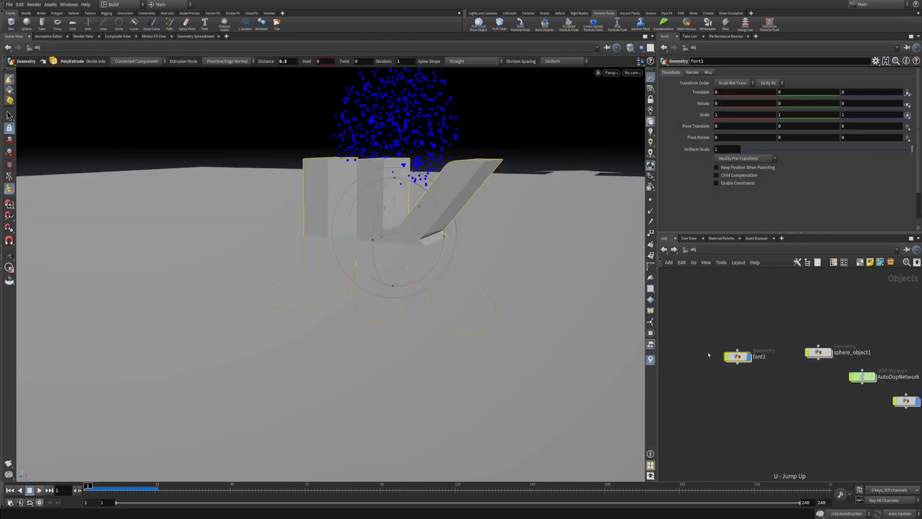
alt+drag(539, 249, 546, 243)
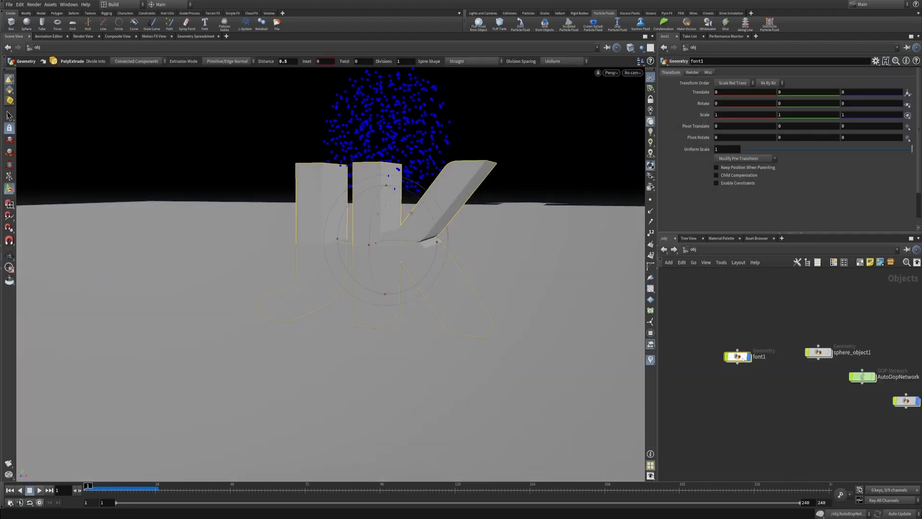
Step: Inside font1, append a Transform node after polyextrude1 and make it the displayed node
double_click(737, 356)
key(Tab)
text(tra)
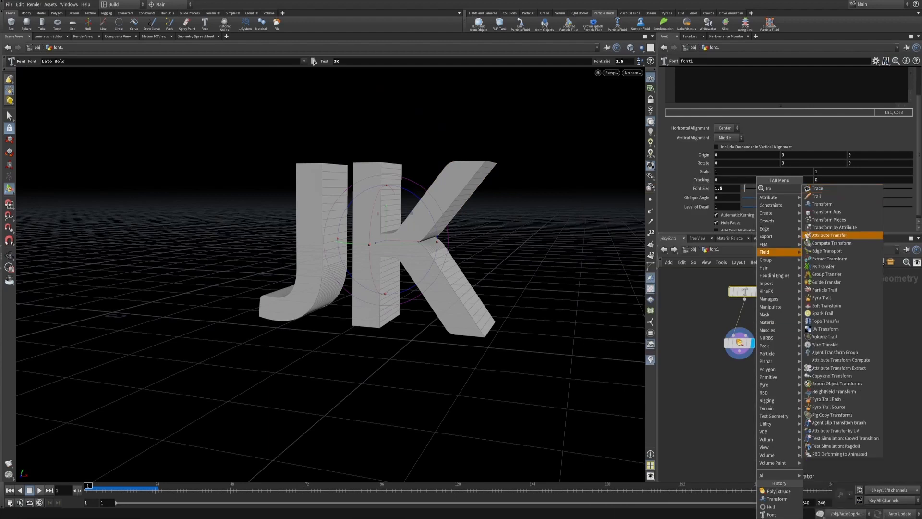
click(822, 204)
click(744, 387)
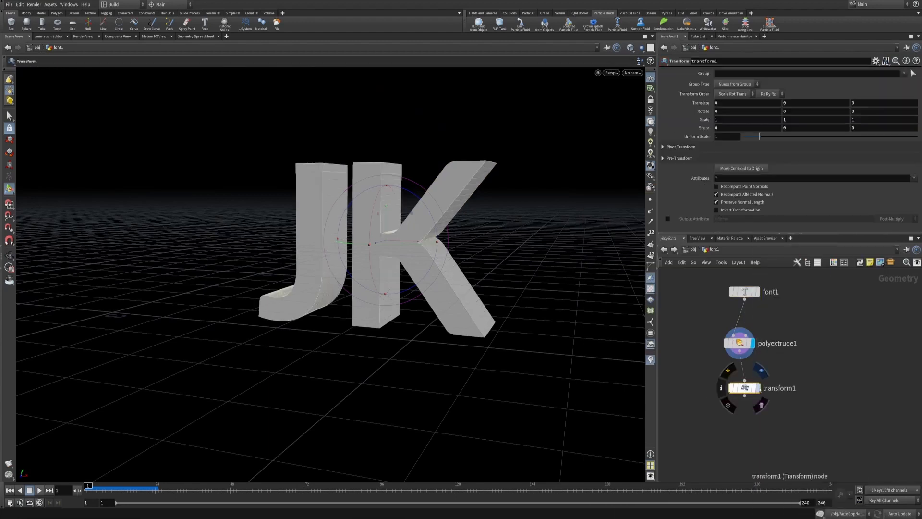
Step: Set the Transform's Y translation to 1.5 and return to the object level
click(804, 103)
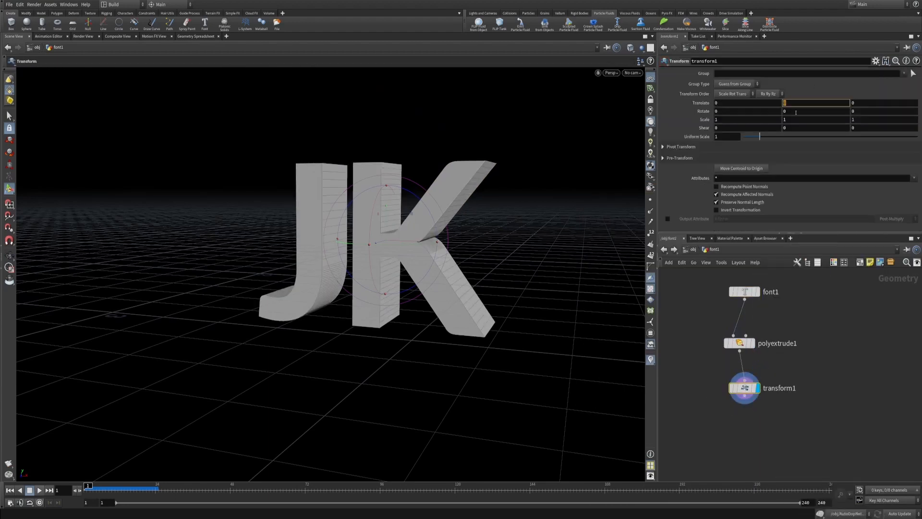
text(1.5)
key(Return)
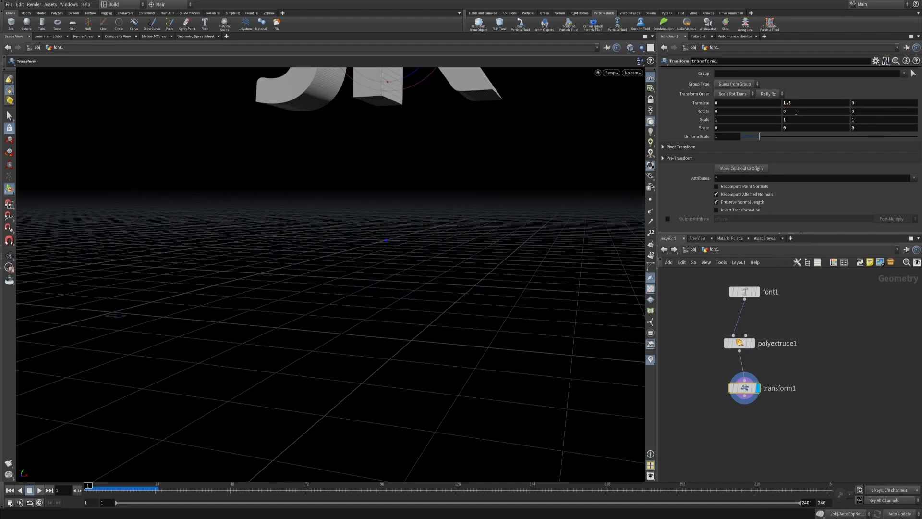
key(u)
alt+middle_drag(434, 243, 493, 363)
alt+drag(483, 272, 509, 331)
Step: Rename the font1 object as TARGET
click(737, 350)
key(Escape)
double_click(763, 357)
double_click(763, 356)
text(TARGET)
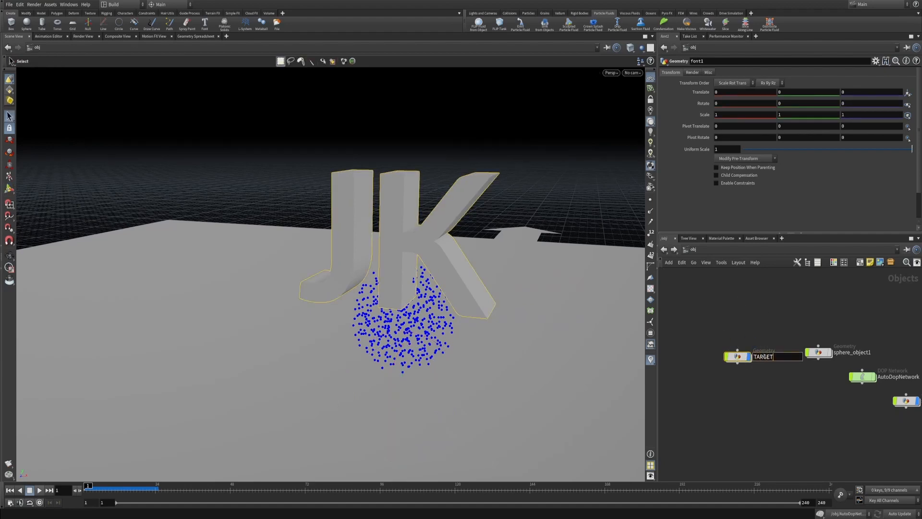
key(Return)
Step: Color the TARGET node red in the network and deselect it
key(c)
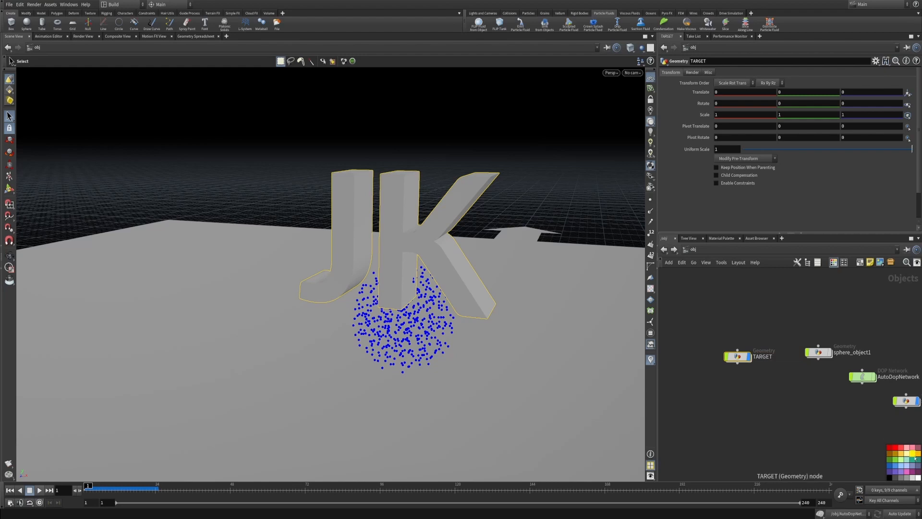
click(890, 447)
key(c)
click(558, 133)
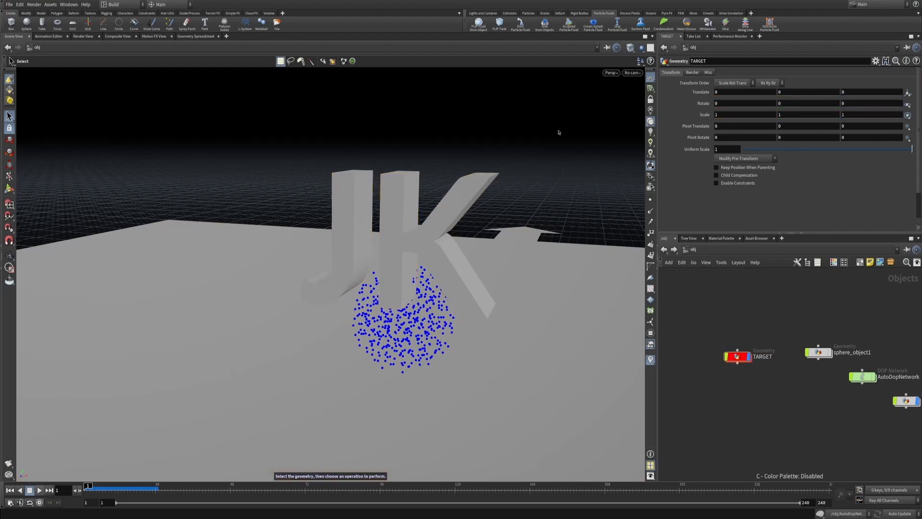
Step: Apply the Suction Fluid tool with the TARGET text as the suction object and the FLIP sphere as the fluid
click(640, 27)
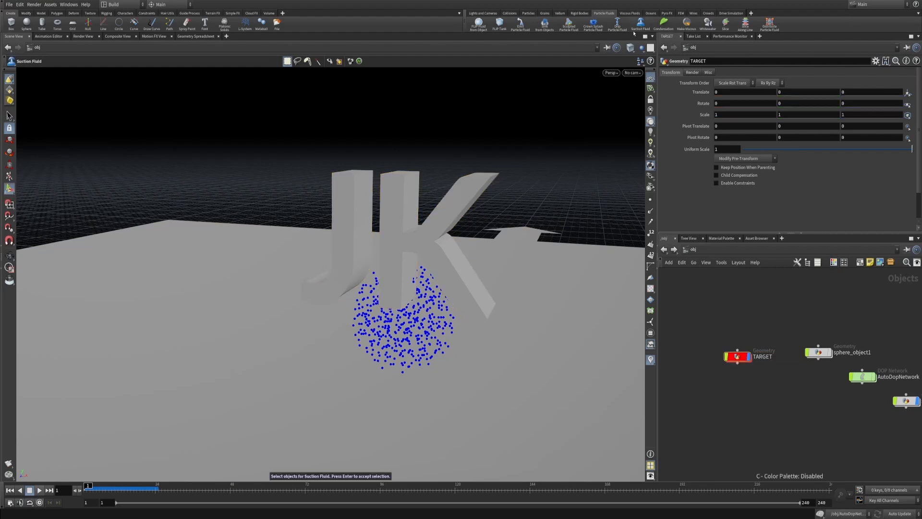
click(469, 199)
key(Return)
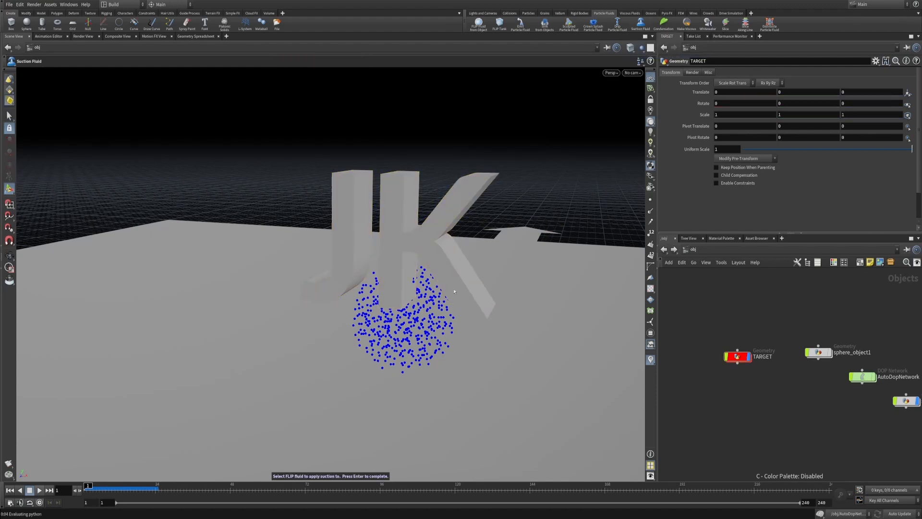
click(417, 313)
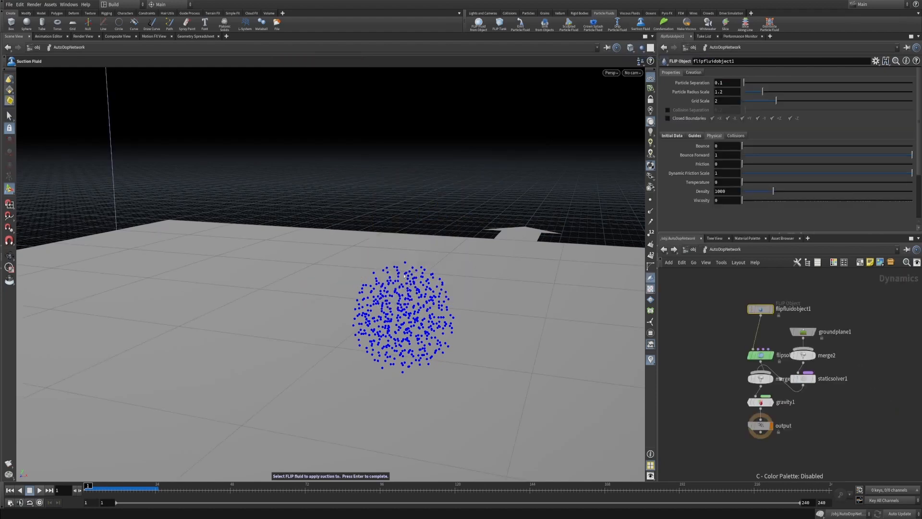
key(Return)
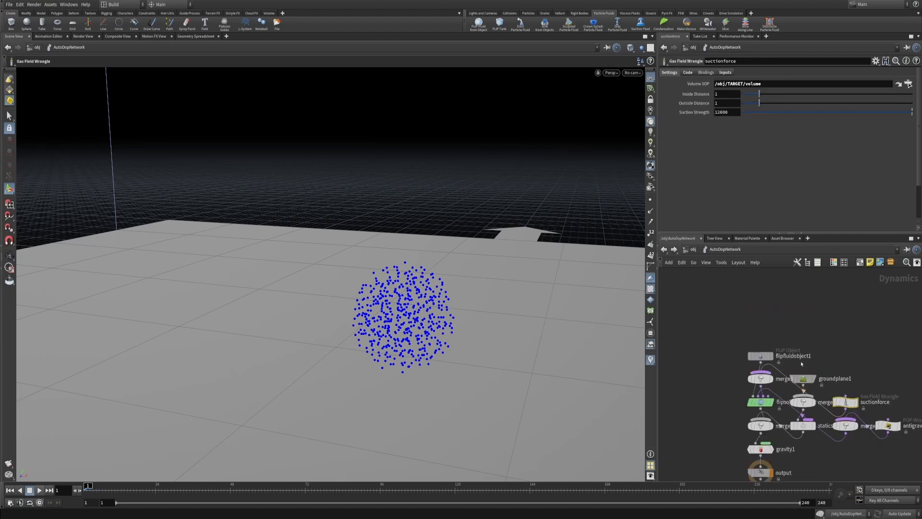
Step: Lay out the whole dynamics network and move the suctionforce and antigravity nodes higher above their merge nodes
key(ctrl+b)
key(l)
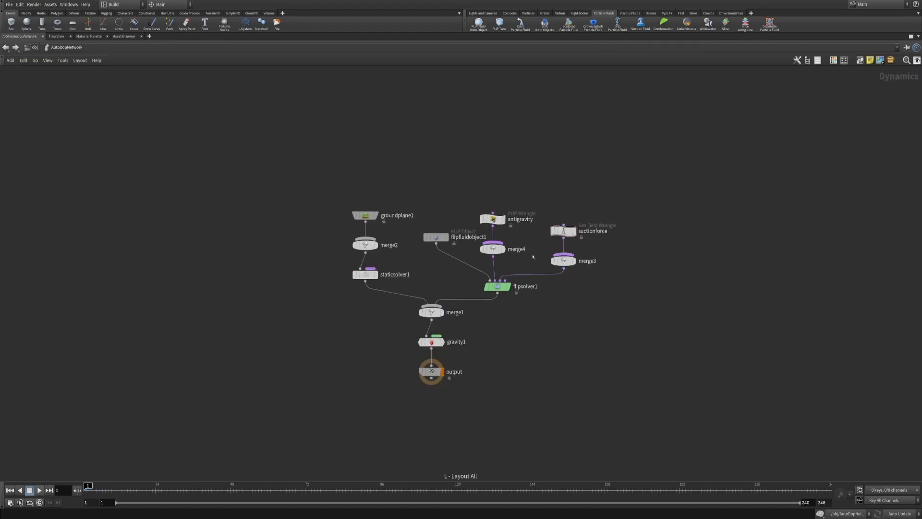
alt+right_drag(533, 219, 543, 200)
alt+middle_drag(543, 199, 553, 364)
drag(609, 414, 608, 370)
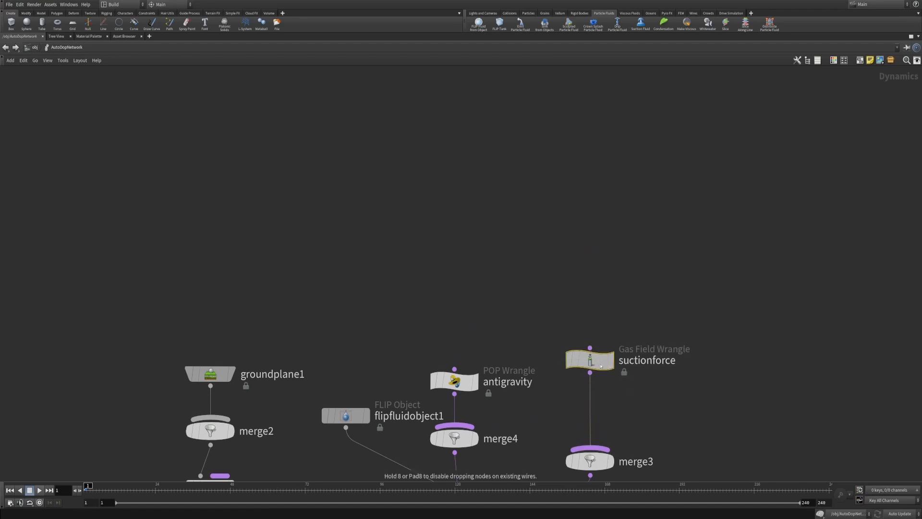
drag(457, 383, 457, 329)
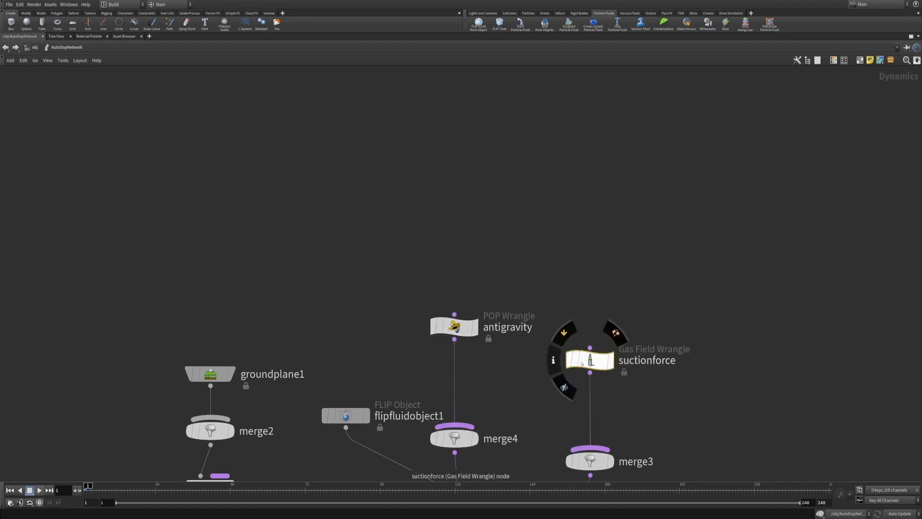
drag(591, 360, 598, 332)
Step: Examine the parameters of the suctionforce, antigravity and gravity1 nodes in turn
drag(383, 280, 679, 376)
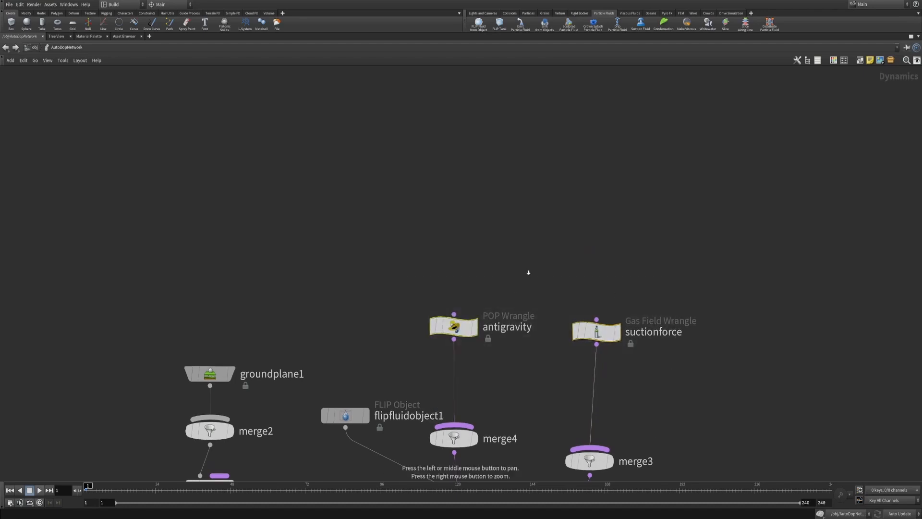
drag(576, 261, 683, 378)
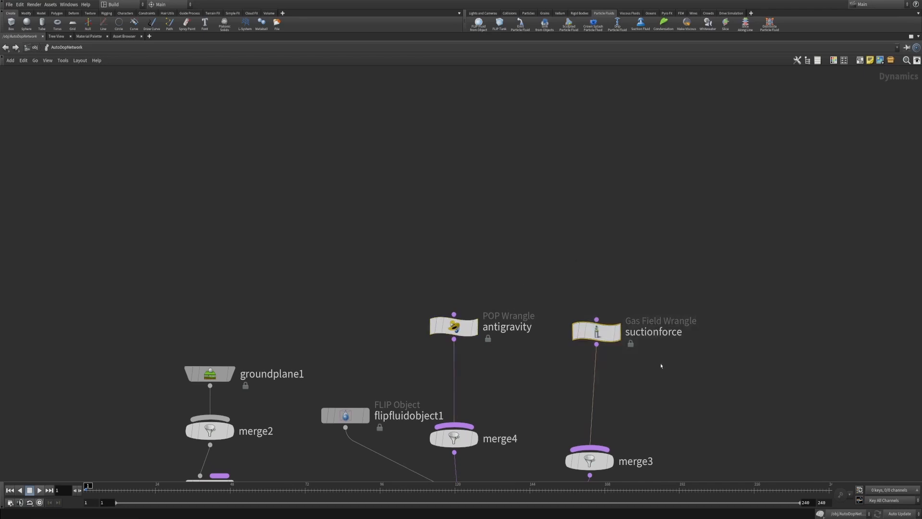
click(735, 370)
key(ctrl+b)
middle_drag(858, 391, 708, 366)
drag(731, 368, 793, 447)
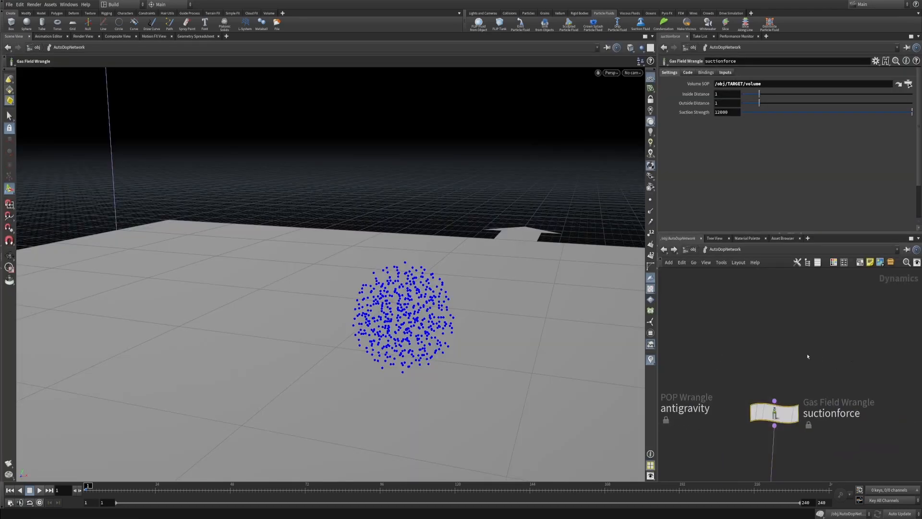
middle_drag(729, 354, 863, 350)
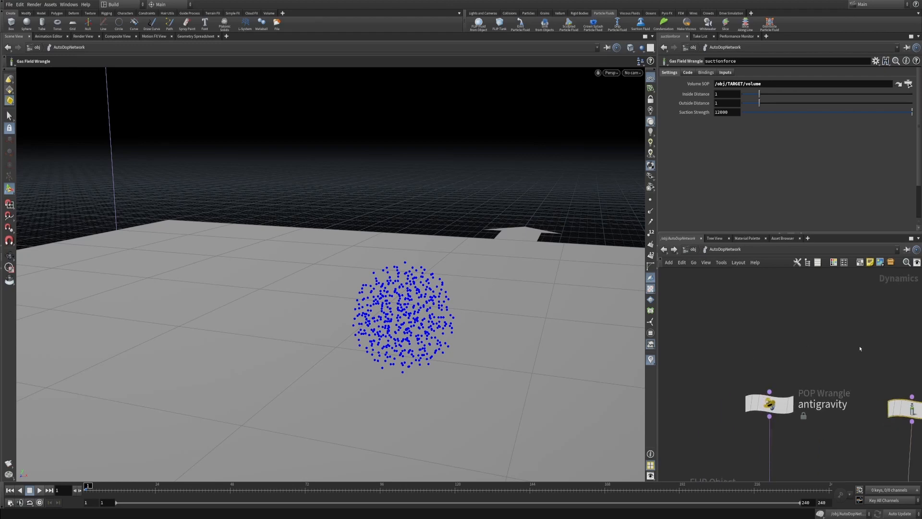
drag(839, 371, 716, 451)
right_drag(828, 355, 823, 373)
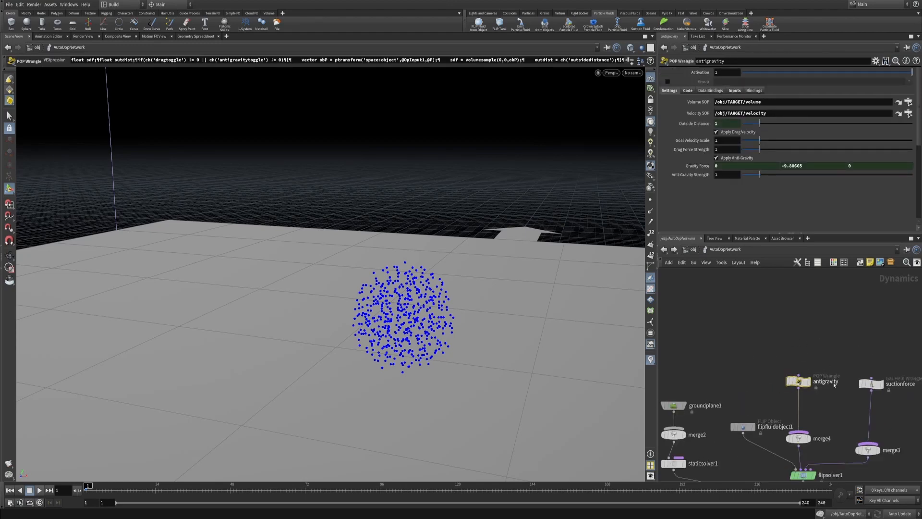
key(h)
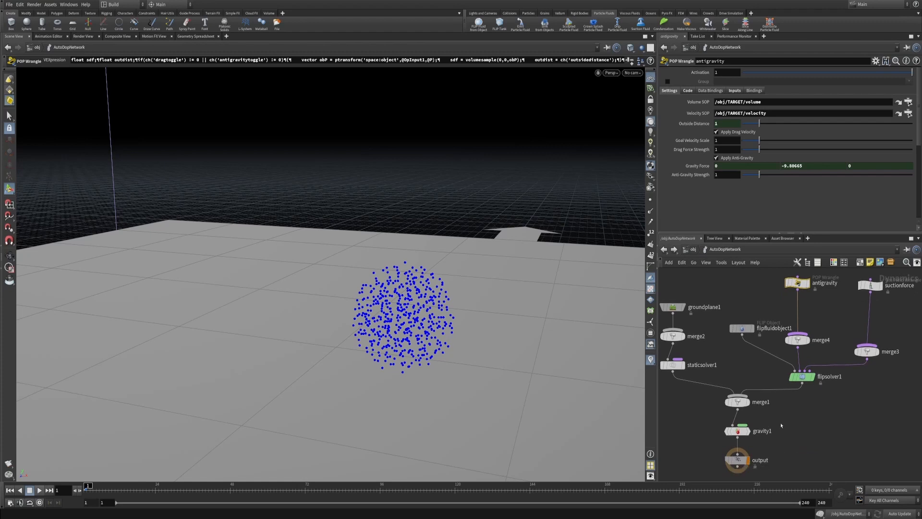
drag(785, 414, 710, 450)
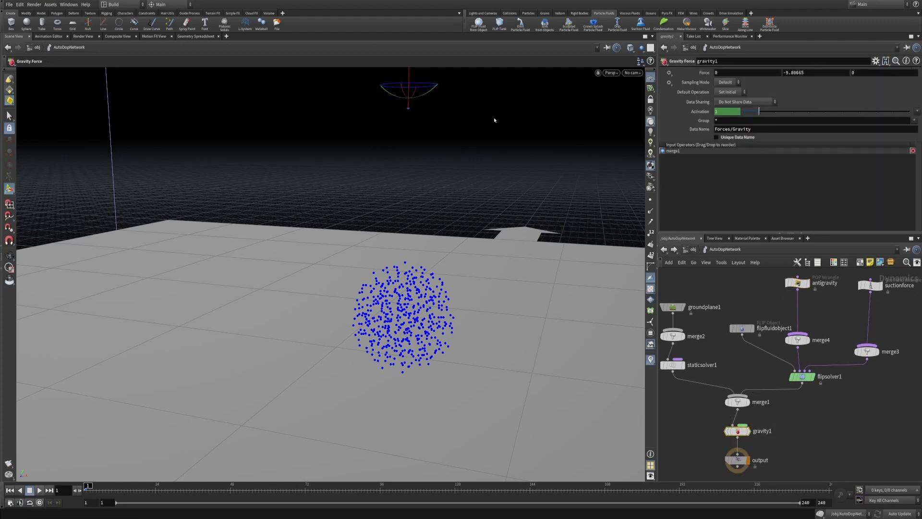
Step: Set the viewport to show the other objects ghosted, and frame the JK text together with the fluid particles
alt+middle_drag(523, 90, 523, 186)
click(642, 48)
click(642, 65)
alt+drag(489, 211, 537, 172)
key(Return)
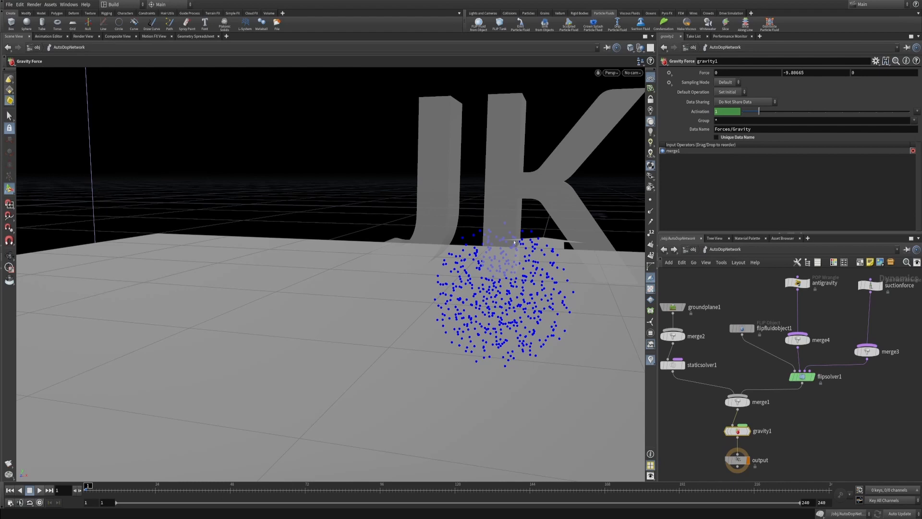
Step: Examine the VEX code of the suctionforce and antigravity wrangles, ending on antigravity's settings
middle_drag(831, 333, 756, 397)
click(795, 349)
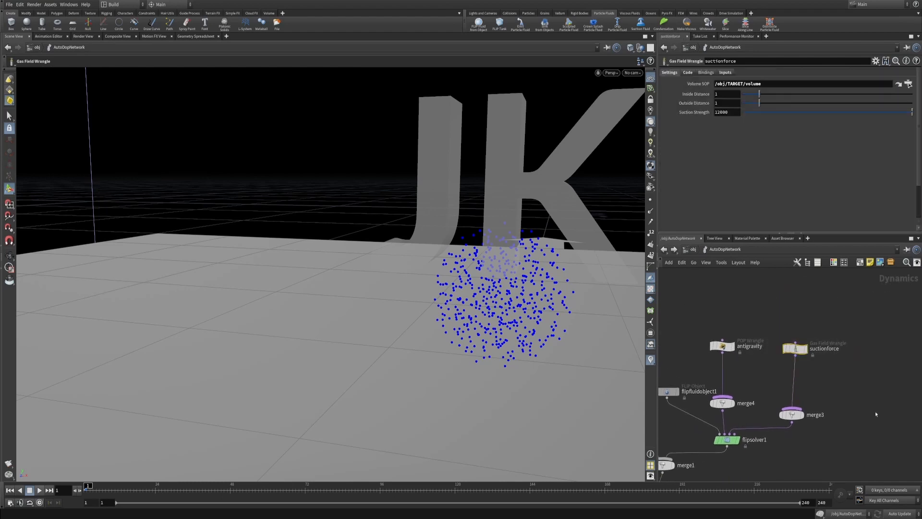
click(687, 72)
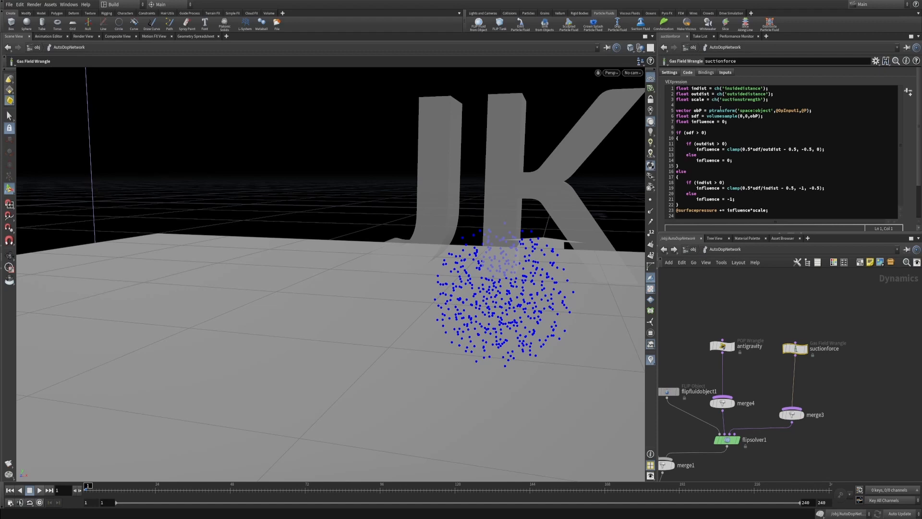
click(731, 122)
click(749, 348)
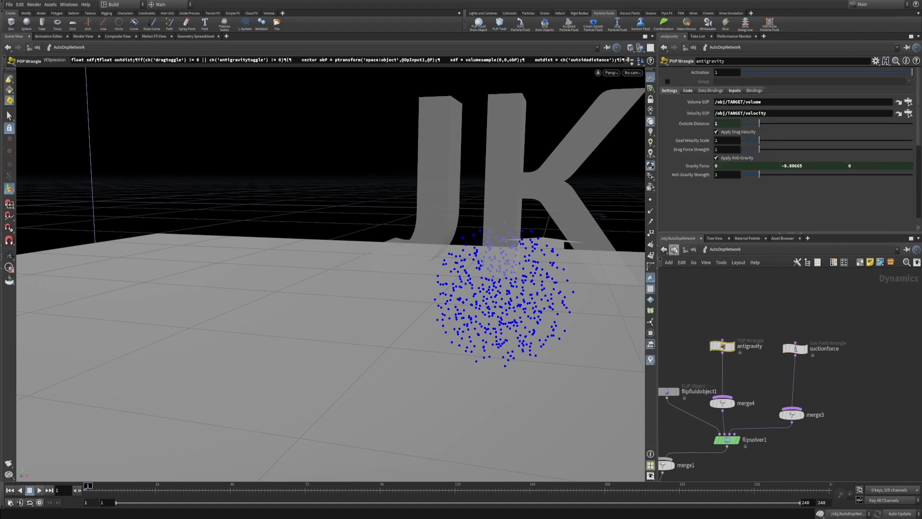
click(689, 91)
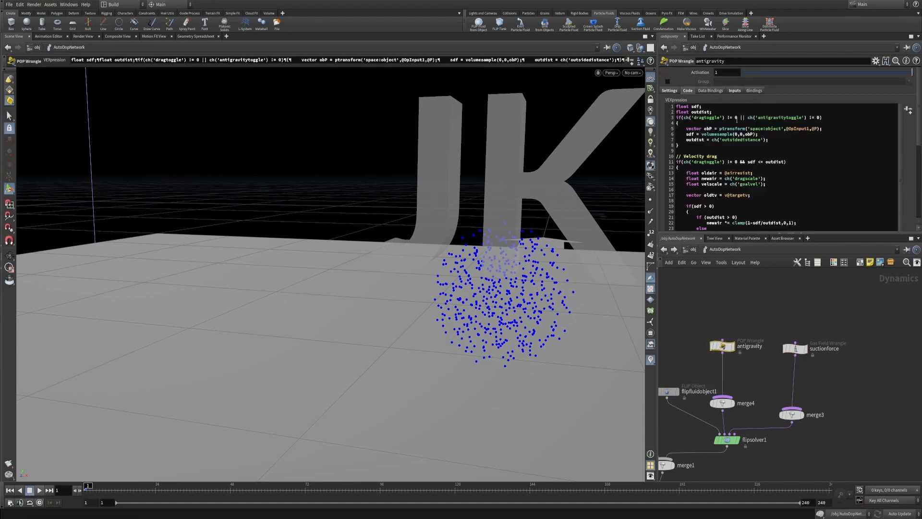
click(668, 91)
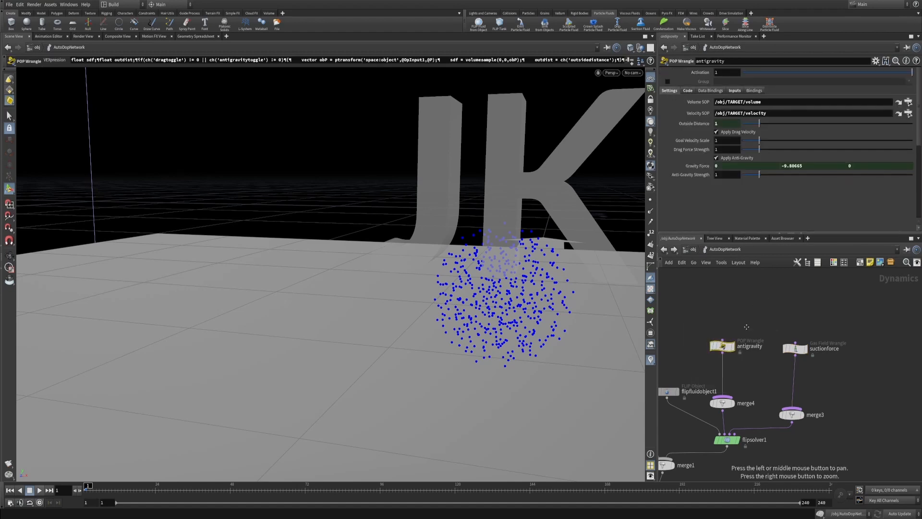
Step: Move suctionforce and merge3 farther away from the antigravity branch, and raise the antigravity node above merge4
middle_drag(767, 327, 799, 292)
drag(799, 292, 858, 413)
drag(830, 313, 880, 316)
alt+right_drag(834, 312, 818, 322)
middle_drag(818, 322, 821, 317)
click(770, 305)
drag(771, 304, 770, 294)
scroll(801, 329, up, 2)
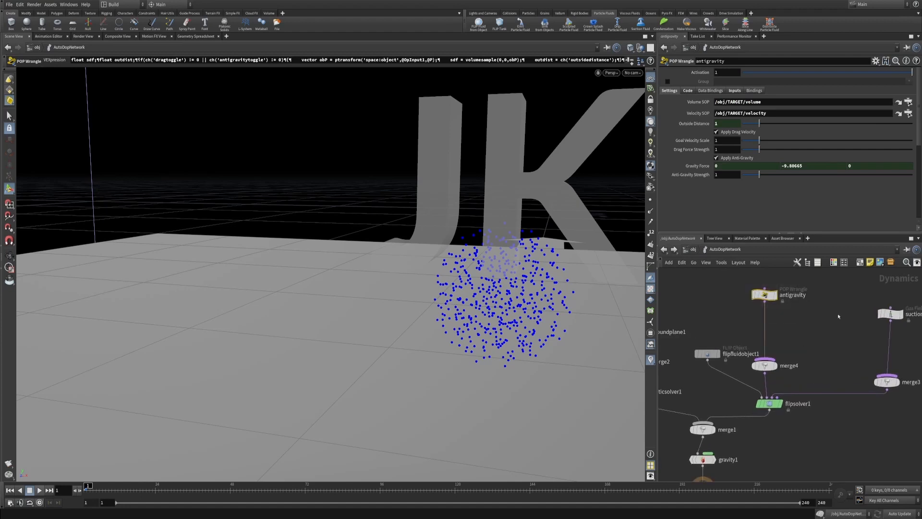
Step: Compare the force of gravity1 with the gravity force settings of the antigravity wrangle
scroll(815, 323, down, 5)
middle_drag(812, 329, 821, 301)
scroll(789, 373, up, 5)
drag(694, 347, 787, 385)
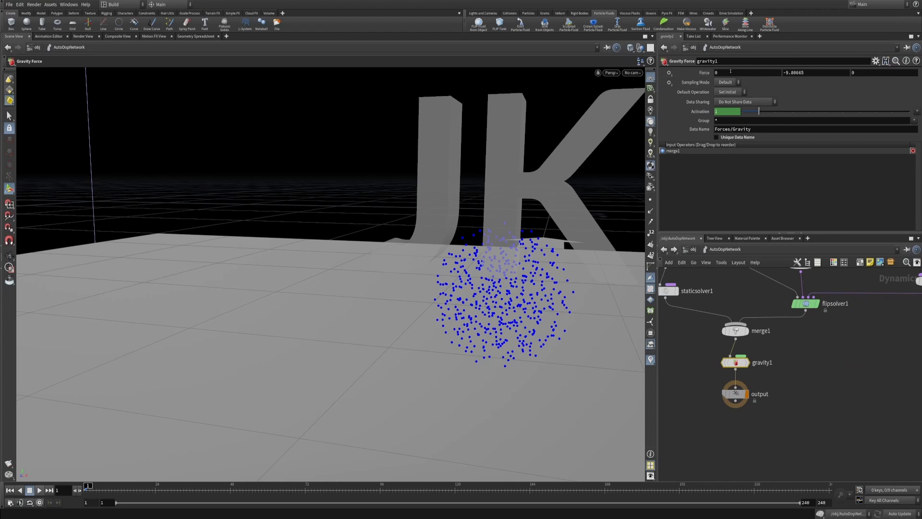
click(827, 73)
double_click(823, 75)
click(812, 350)
alt+right_drag(813, 349, 798, 389)
alt+middle_drag(799, 389, 784, 447)
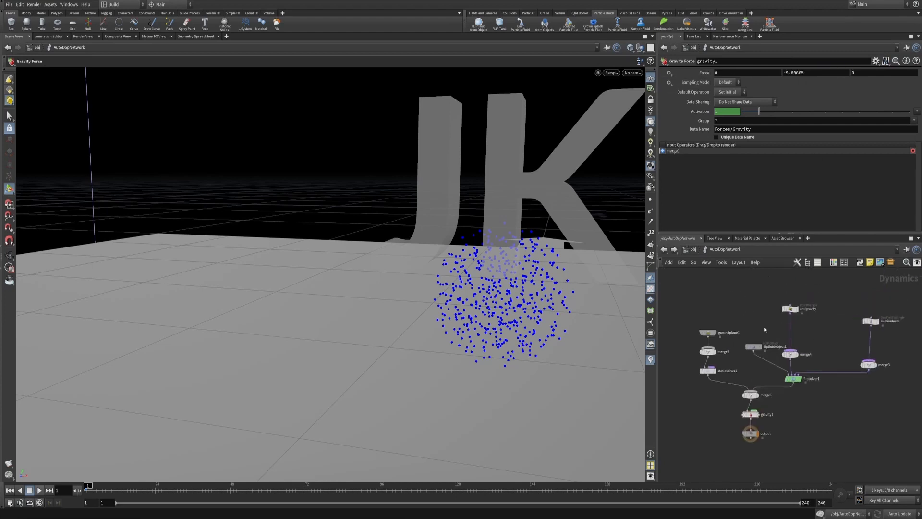
click(790, 309)
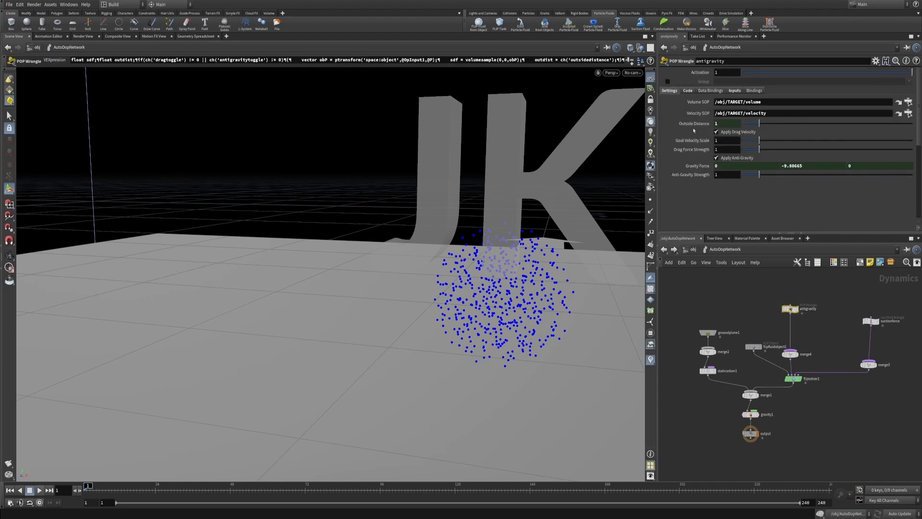
click(751, 414)
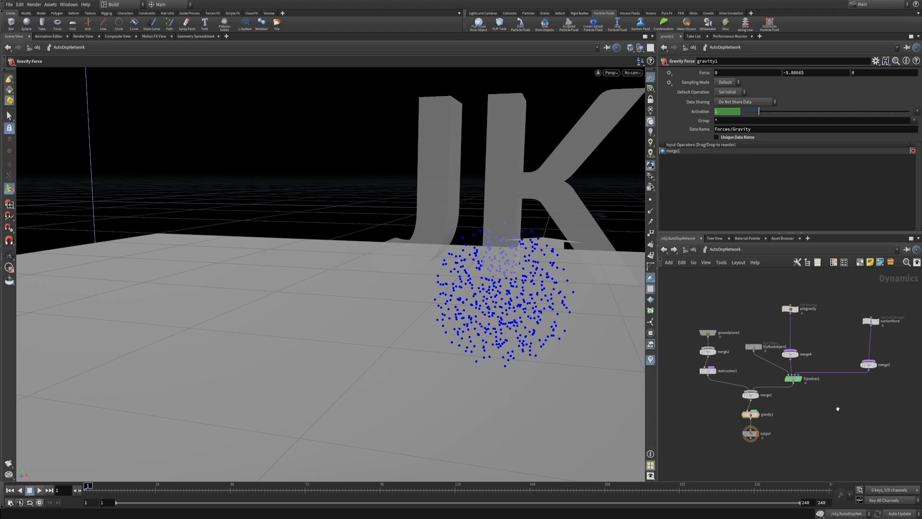
Step: Show the suctionforce settings and jump from its Volume SOP reference to the volume null inside TARGET
alt+right_drag(754, 474, 755, 467)
scroll(828, 340, up, 3)
click(864, 387)
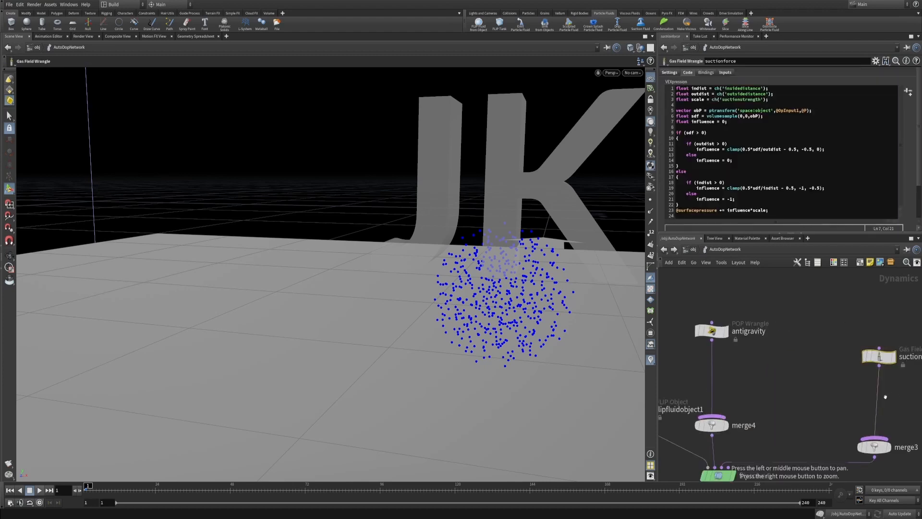
scroll(859, 409, up, 2)
scroll(675, 83, down, 3)
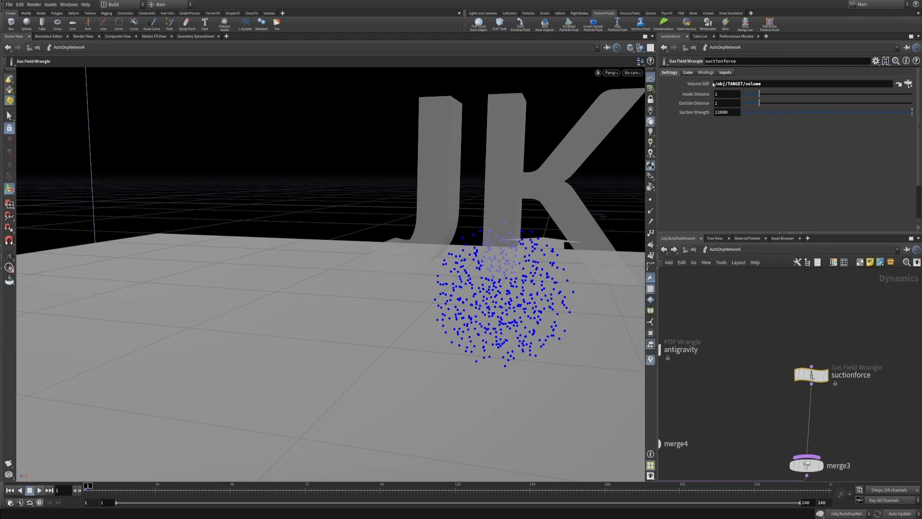
click(909, 84)
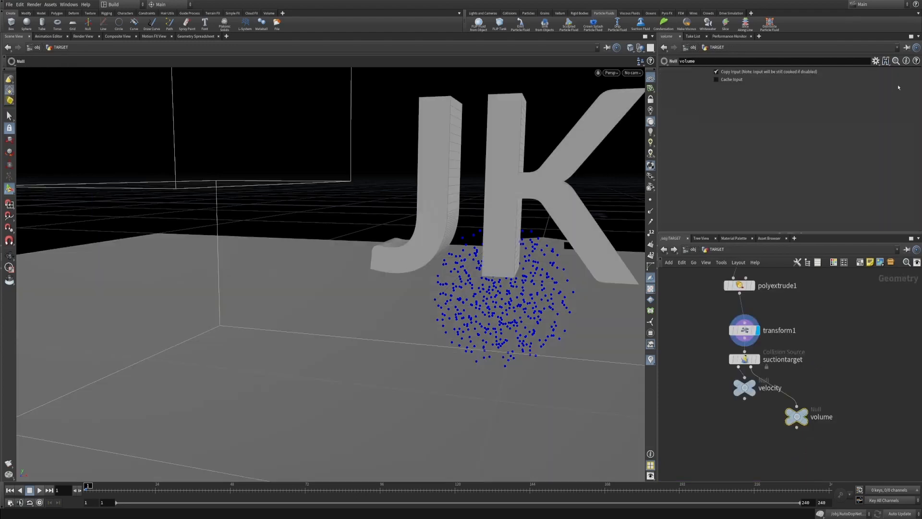
Step: Spread out the velocity, suctiontarget and volume nodes below transform1, and make the volume null the displayed node
drag(746, 401, 725, 432)
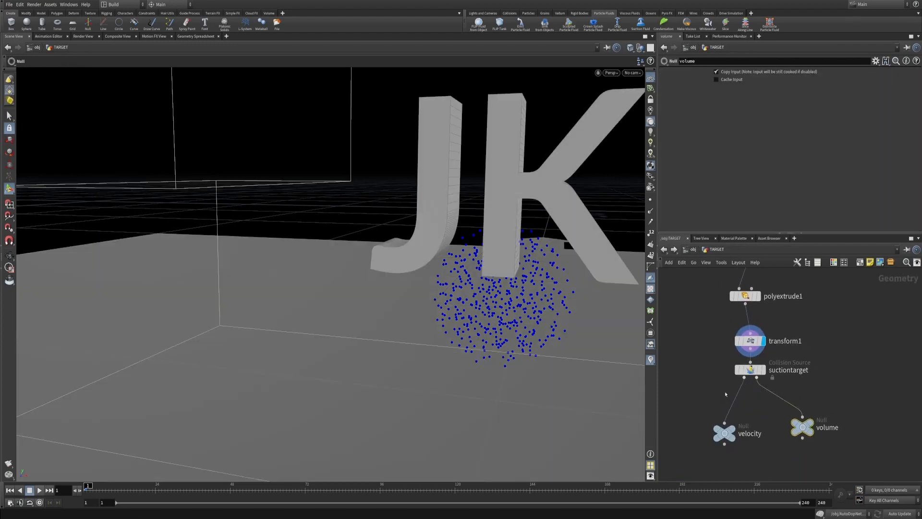
click(749, 370)
drag(766, 376, 771, 395)
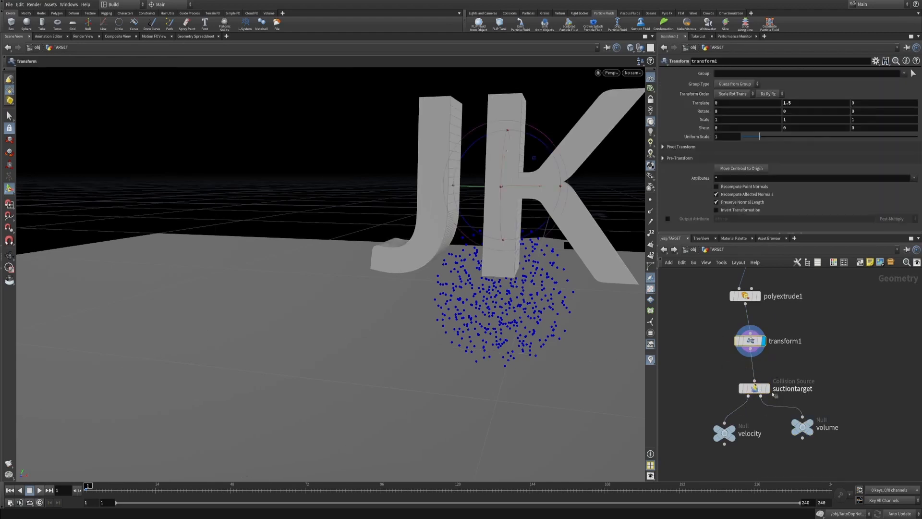
click(768, 388)
click(813, 427)
drag(803, 427, 816, 441)
scroll(509, 207, down, 2)
Step: Set the Voxel Size of the suctiontarget collision source to 0.025
click(755, 388)
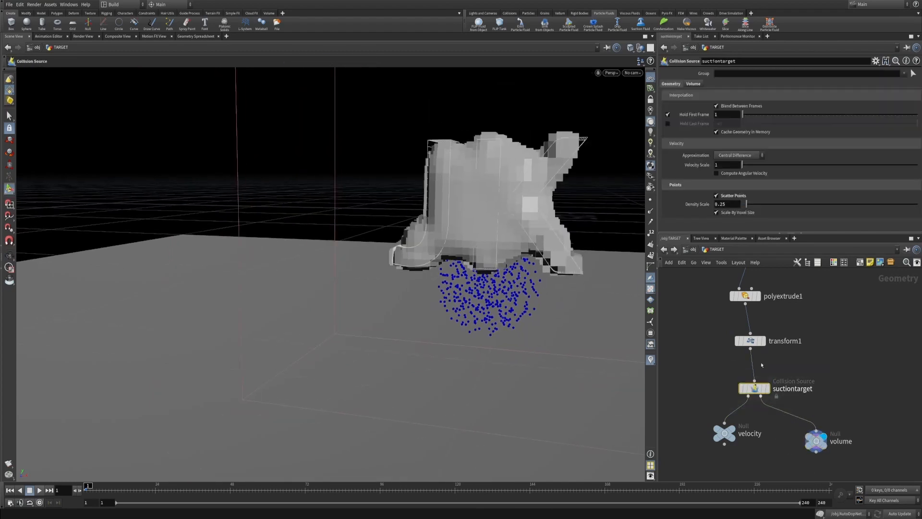
click(692, 84)
double_click(719, 114)
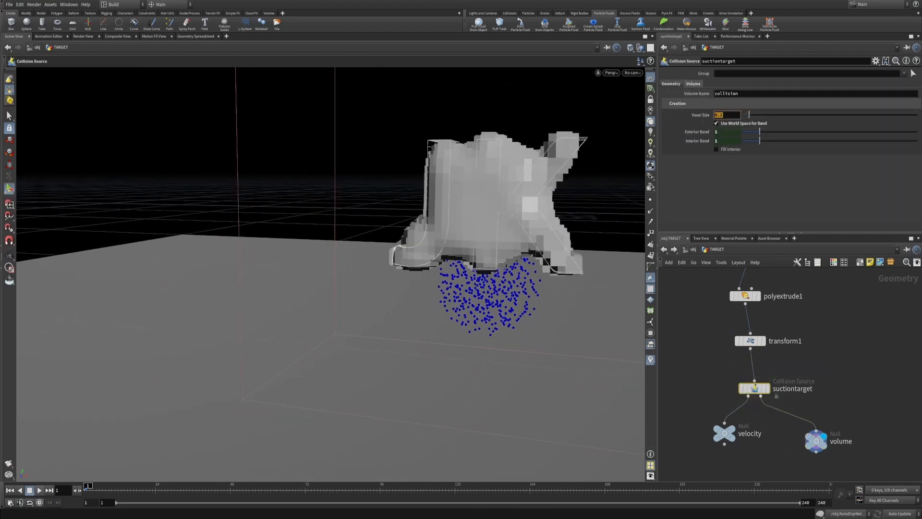
text(0.025)
key(Return)
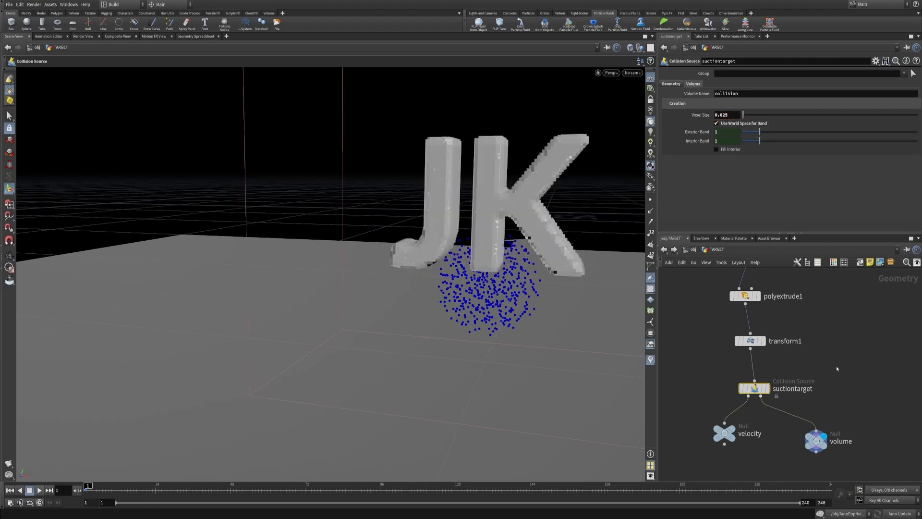
Step: Return to the object level and go inside AutoDopNetwork
key(u)
click(855, 373)
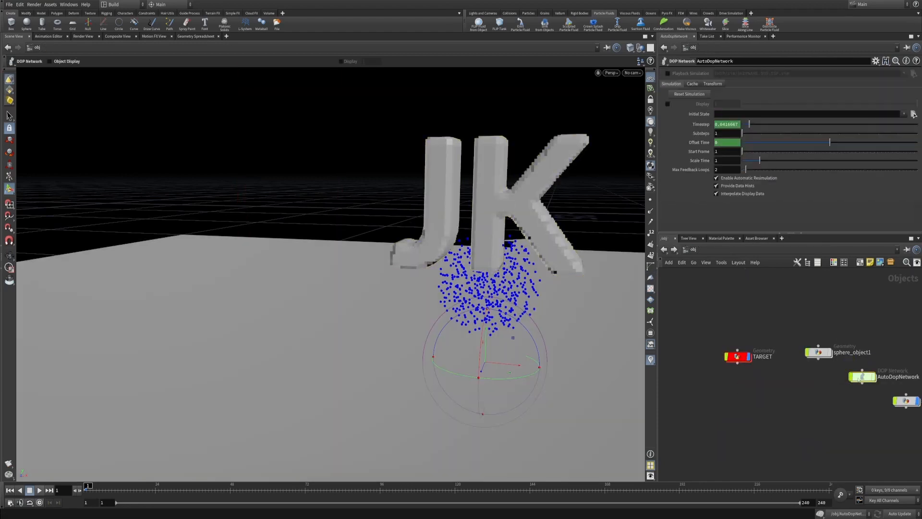
double_click(855, 375)
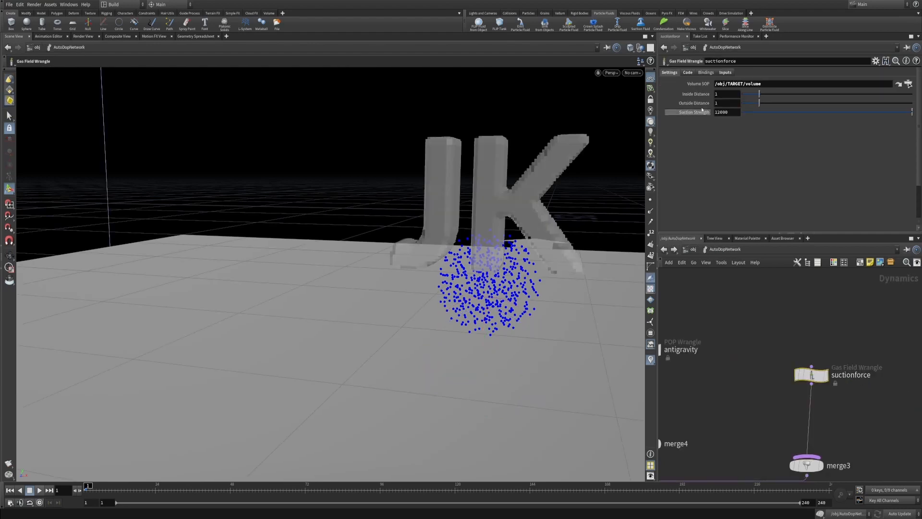
Step: Play the simulation and view from a lower angle how the particles are pulled into the JK text
alt+right_drag(552, 196, 543, 173)
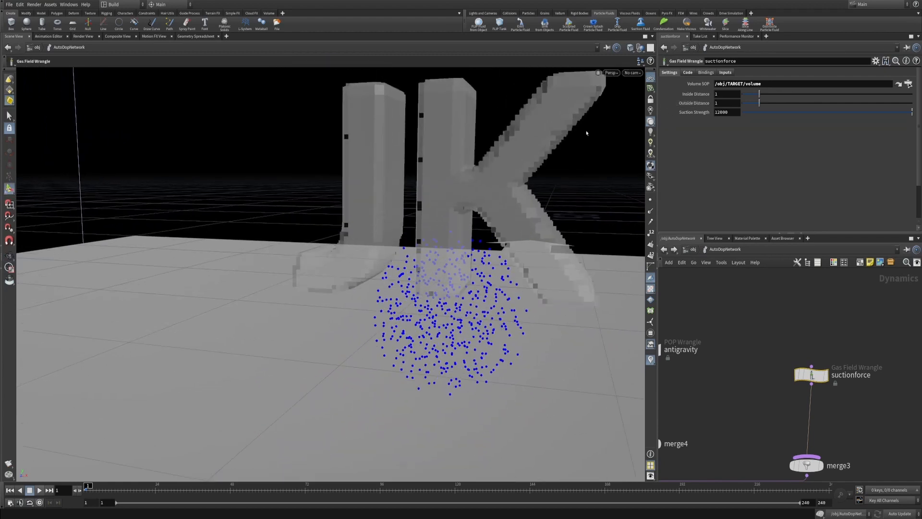
alt+drag(500, 205, 509, 211)
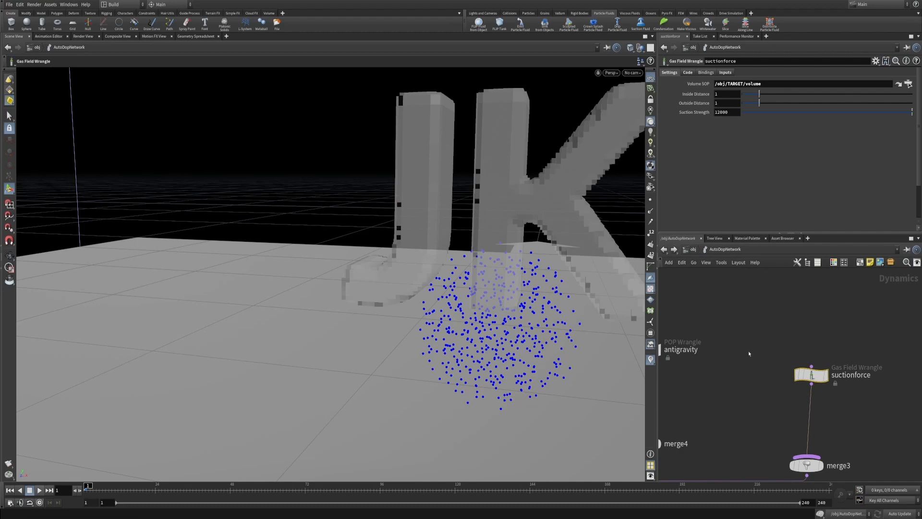
alt+right_drag(762, 329, 759, 339)
alt+right_drag(436, 185, 461, 219)
click(40, 491)
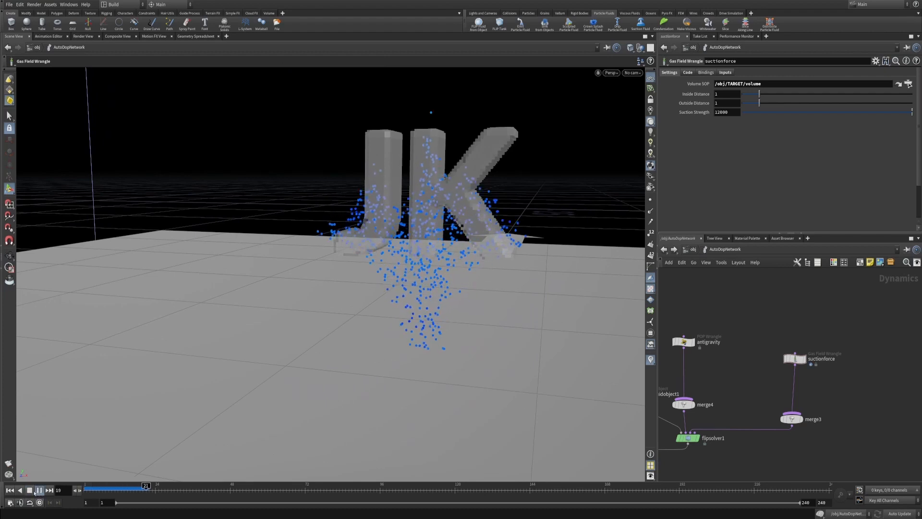
alt+drag(372, 364, 378, 342)
alt+drag(343, 388, 350, 374)
click(39, 491)
alt+right_drag(413, 331, 416, 341)
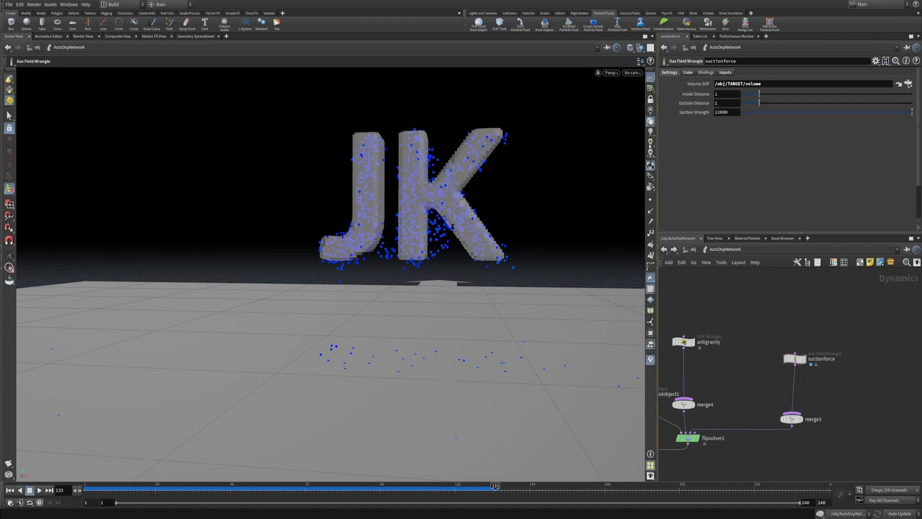
scroll(420, 300, up, 2)
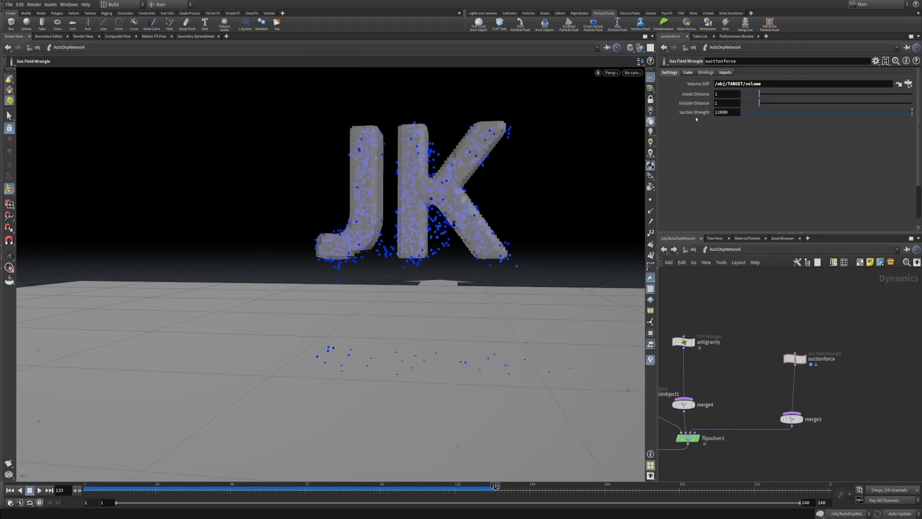
Step: Set the suctionforce Outside Distance to 1.5 and its Suction Strength to 100000
click(725, 105)
text(.5)
key(Return)
drag(720, 113, 713, 114)
text(10)
key(Return)
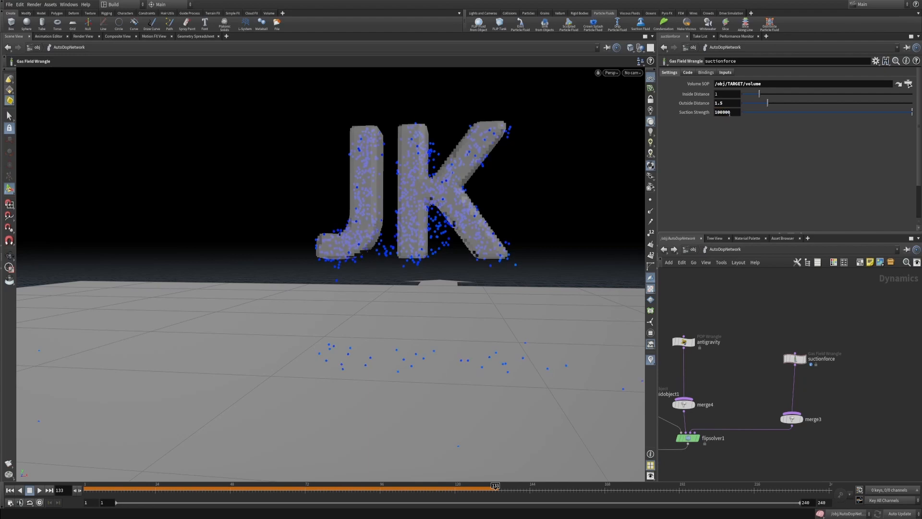
Step: Replay the simulation from the first frame, stop it, and scrub back to frame 22 to review the stronger suction
click(10, 490)
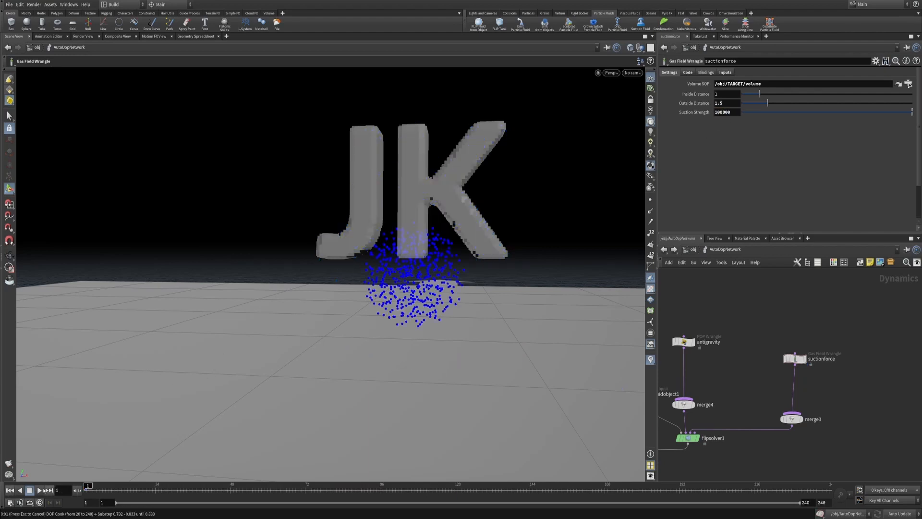
click(40, 490)
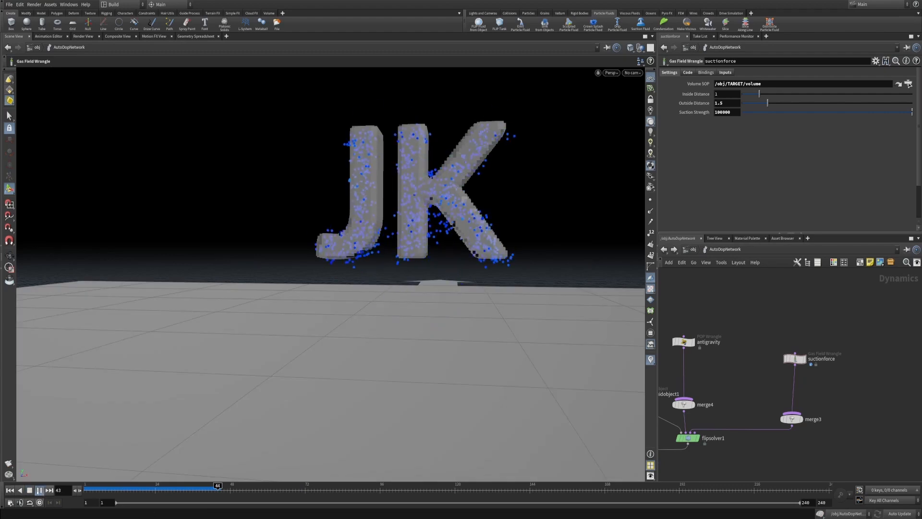
click(40, 489)
drag(99, 488, 149, 487)
Step: Set the Particle Separation of flipfluidobject1 to 0.03
alt+middle_drag(757, 335, 836, 336)
drag(728, 354, 712, 399)
drag(726, 84, 684, 84)
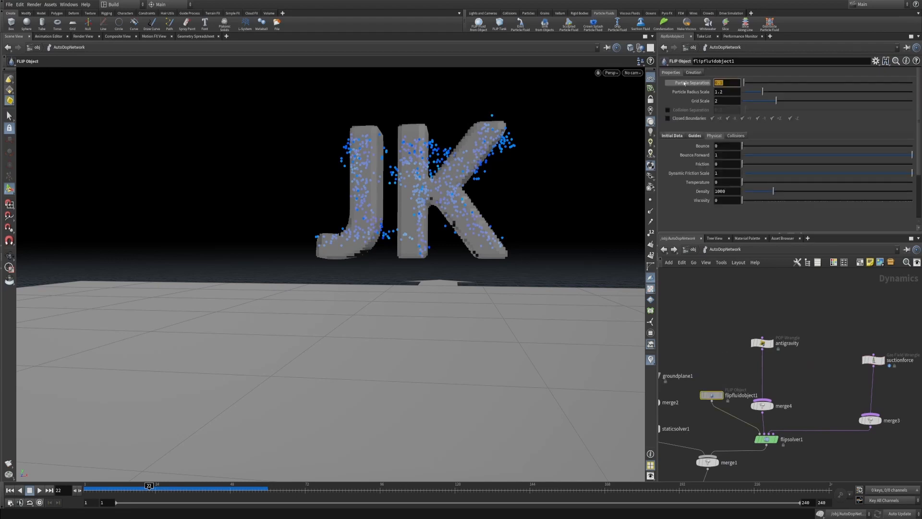
text(.03)
key(Return)
Step: Replay the simulation from the first frame and inspect how the denser fluid fills the JK letters
click(10, 489)
click(39, 489)
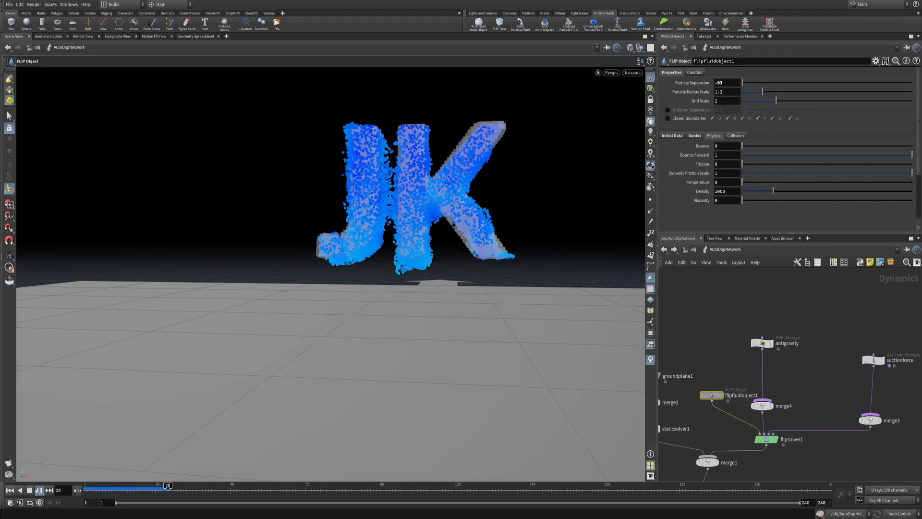
alt+drag(525, 244, 545, 269)
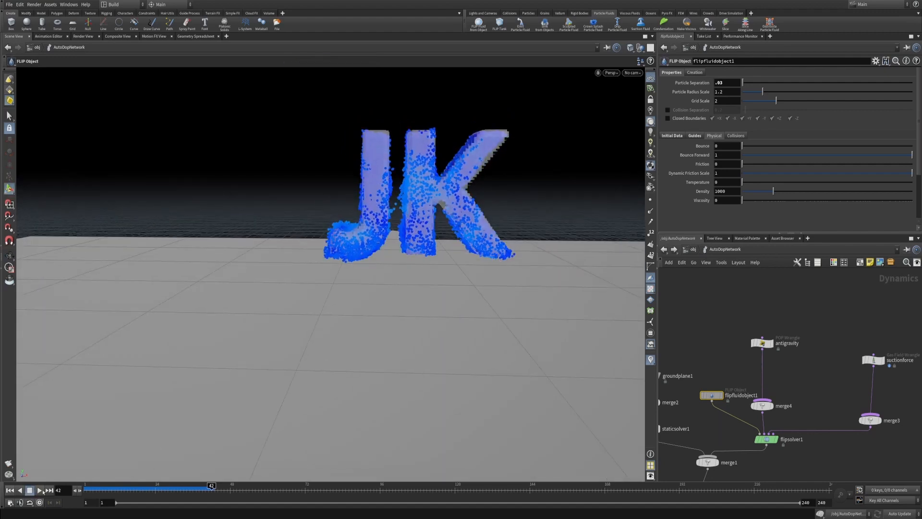
Step: Return to the object level, go inside TARGET, and show the settings of the font1 node
click(732, 315)
key(u)
double_click(736, 357)
alt+middle_drag(808, 312, 799, 425)
drag(794, 381, 731, 349)
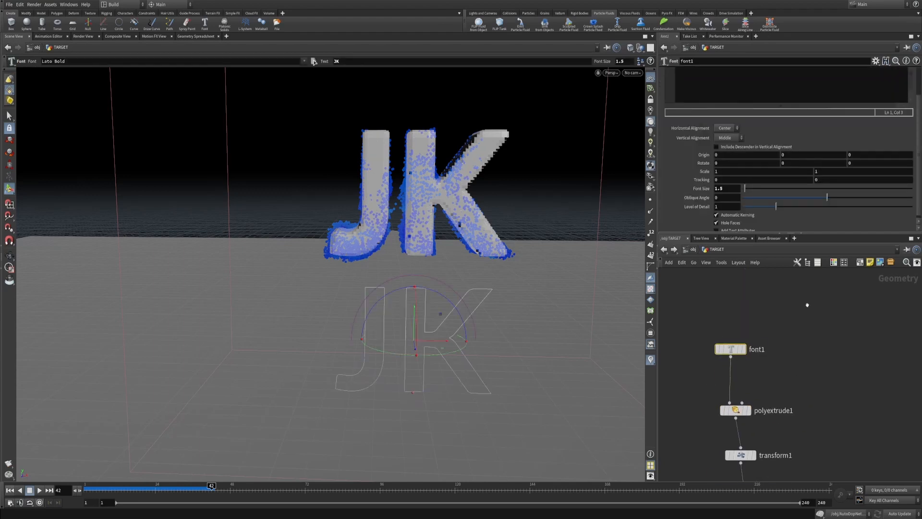
middle_drag(807, 305, 810, 353)
scroll(728, 128, up, 2)
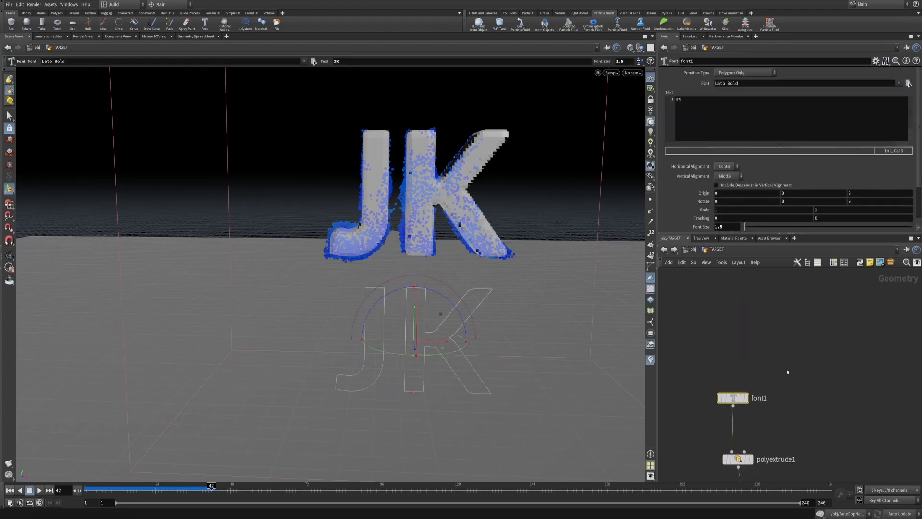
Step: Hide the other objects in the viewport and make font1 the displayed node
click(640, 47)
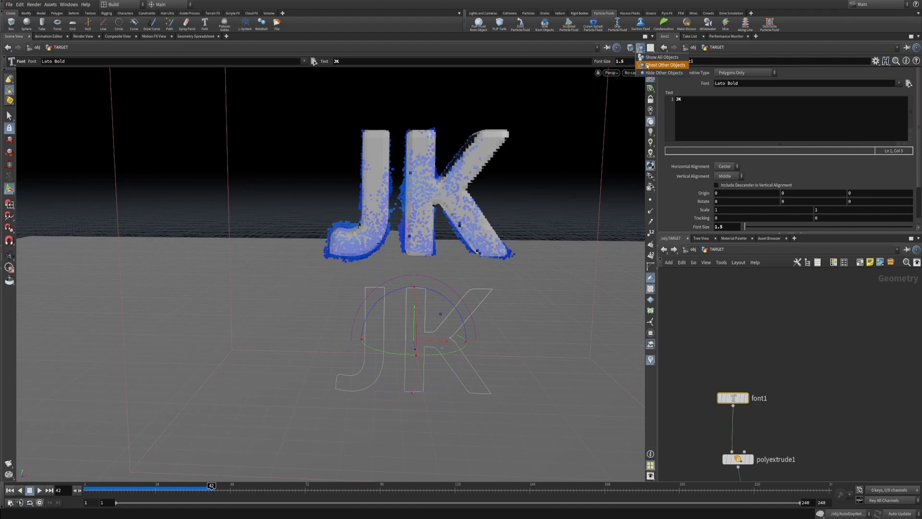
click(664, 72)
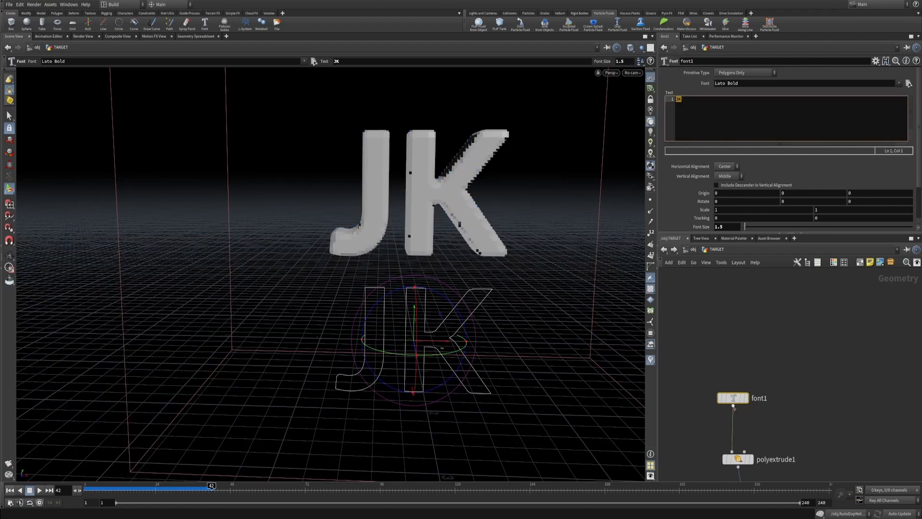
click(745, 398)
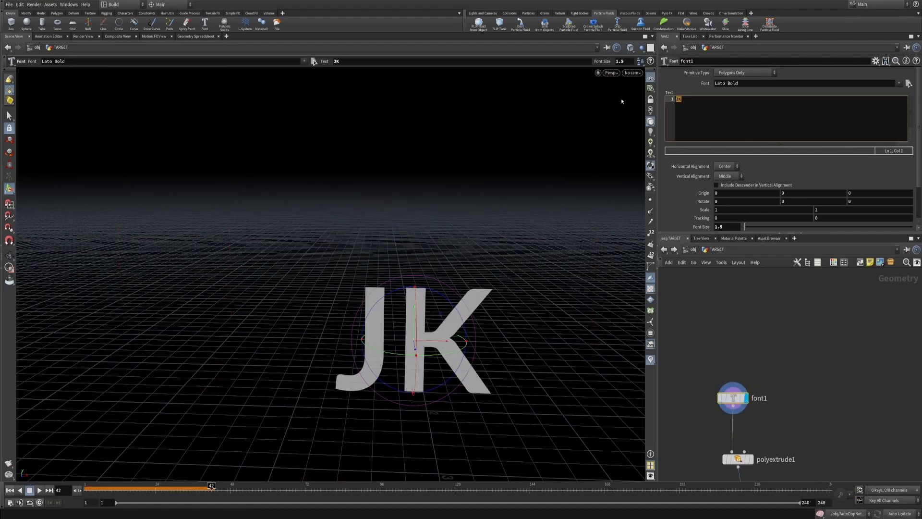
Step: Replace the text of font1 with the frame variable $F and play the timeline to check it
text($F)
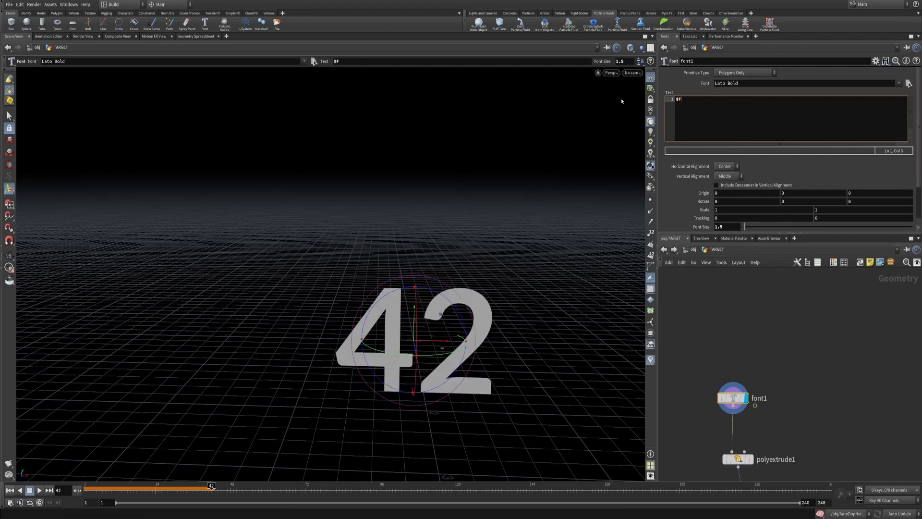
click(39, 490)
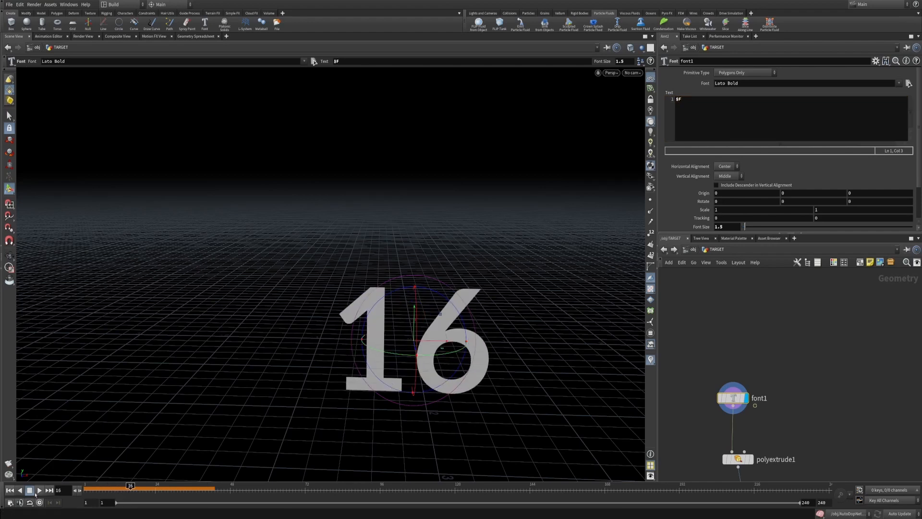
click(40, 490)
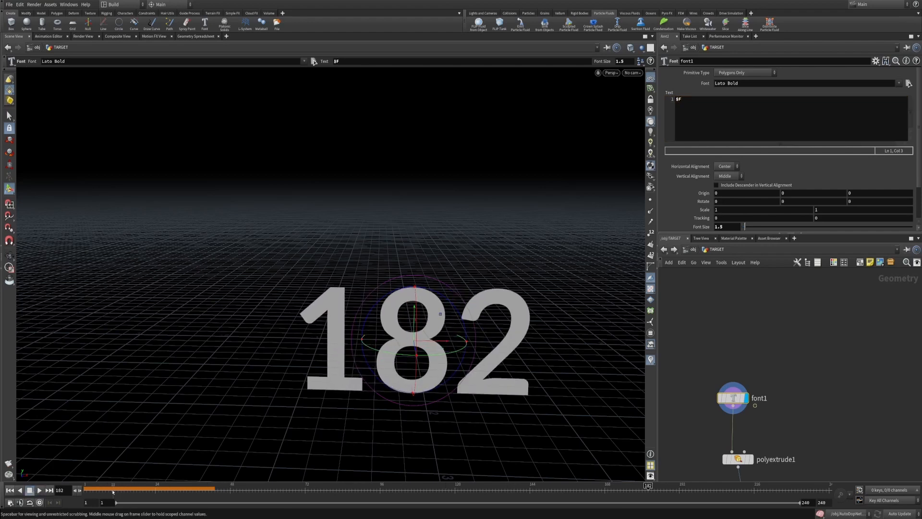
Step: Scrub to frame 10, advance frame by frame to frame 15 while watching the number, and return to the first frame
click(94, 487)
drag(93, 489, 111, 489)
alt+middle_drag(239, 389, 224, 373)
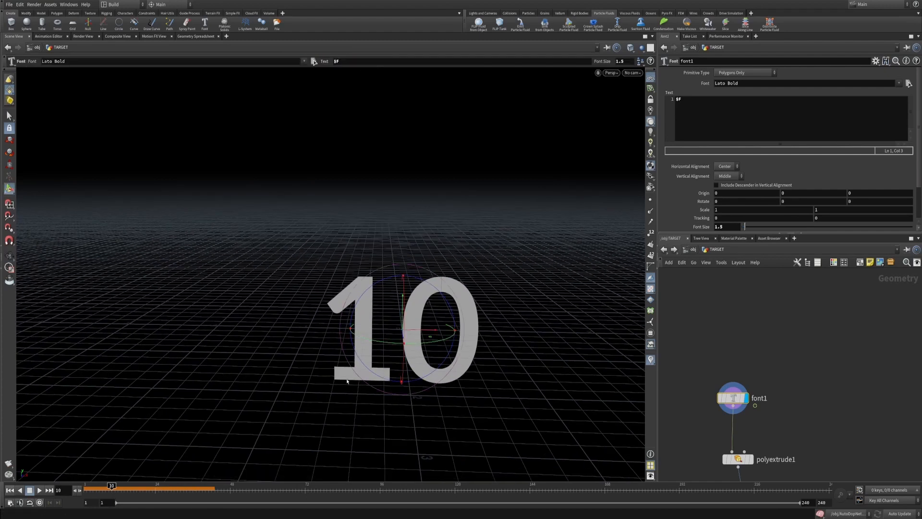
key(Right)
key(Right)
key(Right)
key(Right)
key(Right)
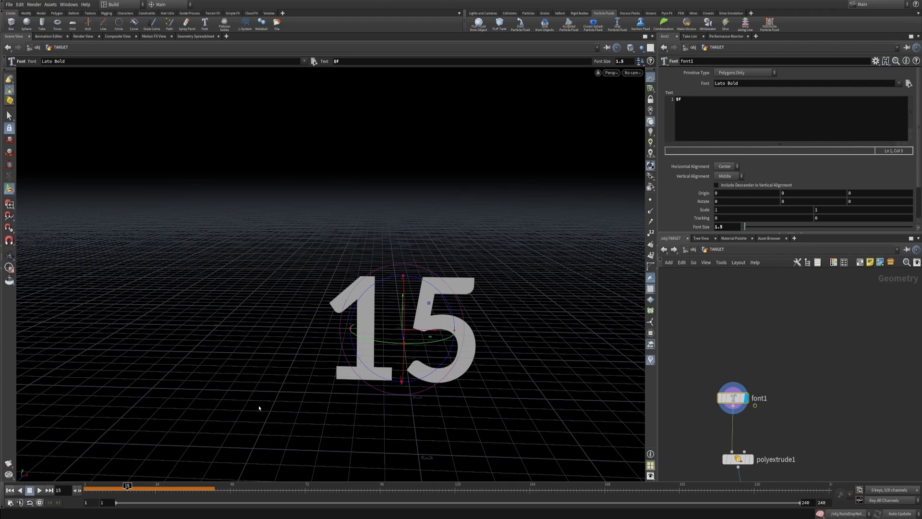
key(Escape)
right_click(480, 368)
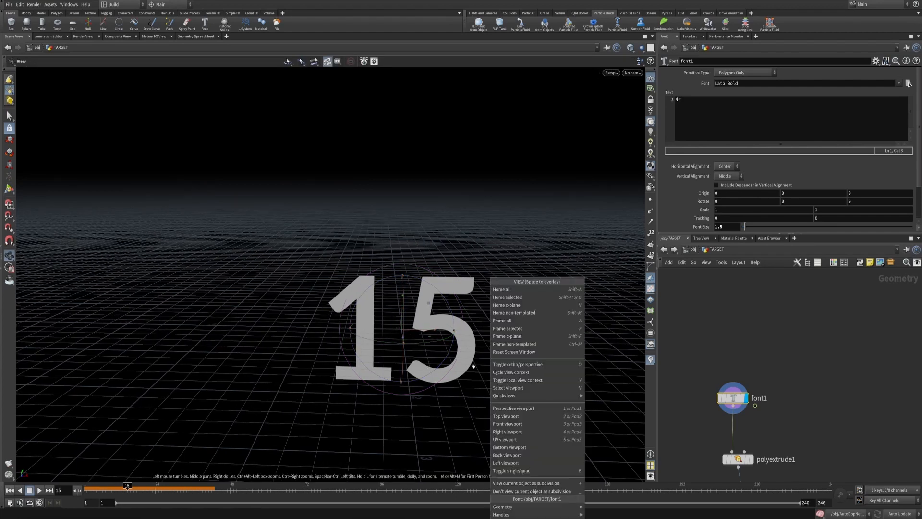
key(Escape)
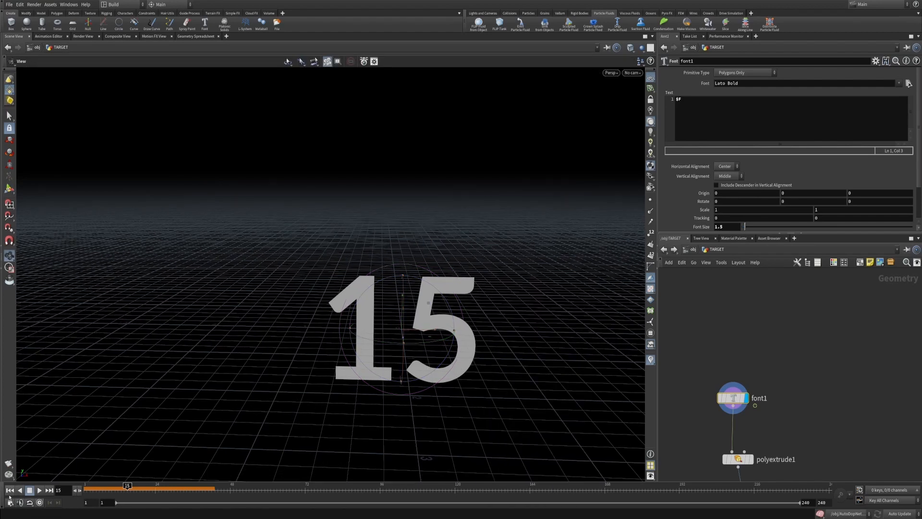
click(10, 490)
Step: Change the text of font1 to the backtick expression `$F/25` and frame the number in the viewport
click(701, 100)
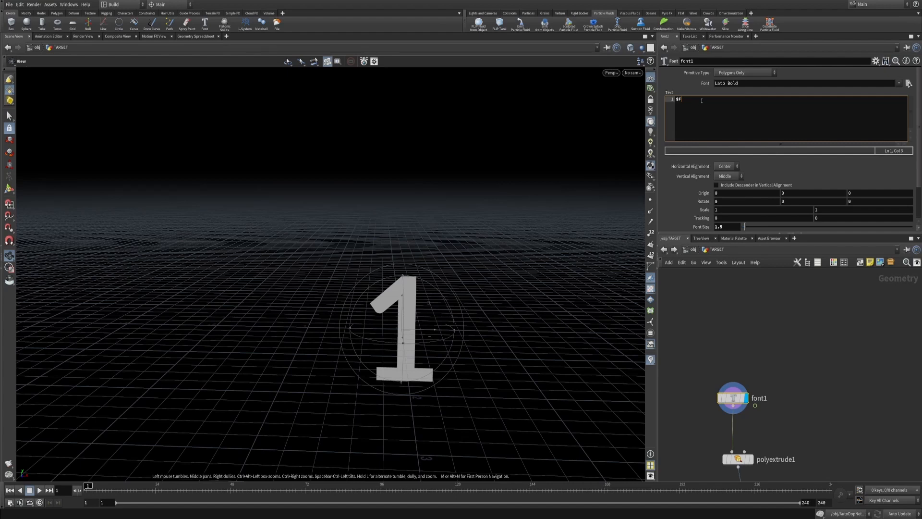
text(/25)
key(BackSpace)
text(`)
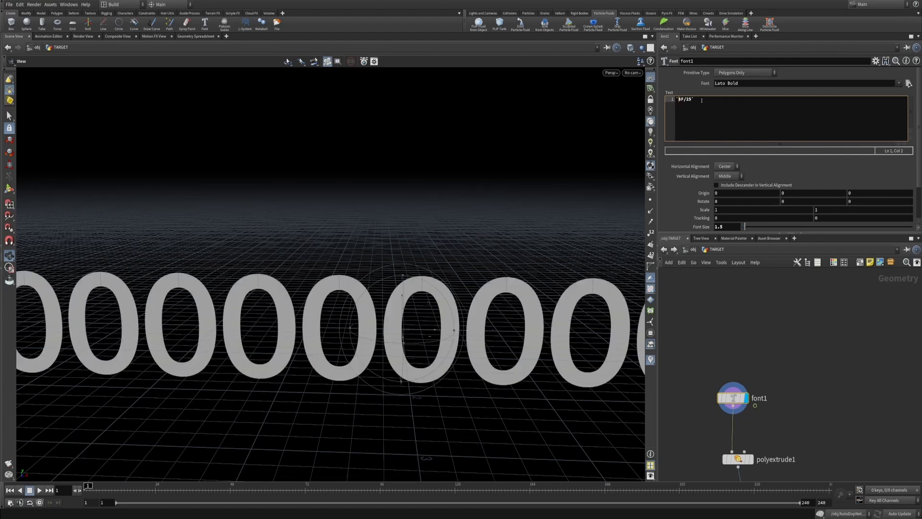
click(692, 100)
drag(693, 99, 679, 101)
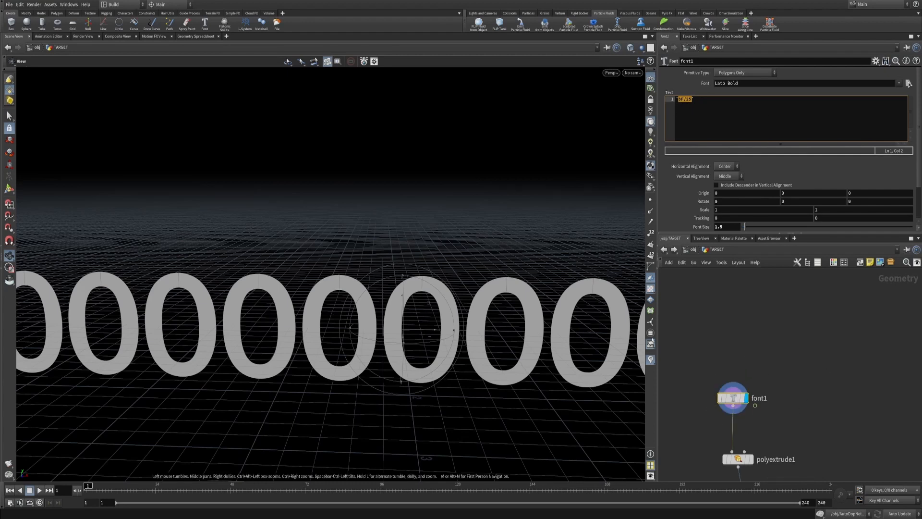
alt+right_drag(556, 249, 313, 254)
alt+middle_drag(312, 254, 410, 220)
alt+right_drag(409, 220, 390, 254)
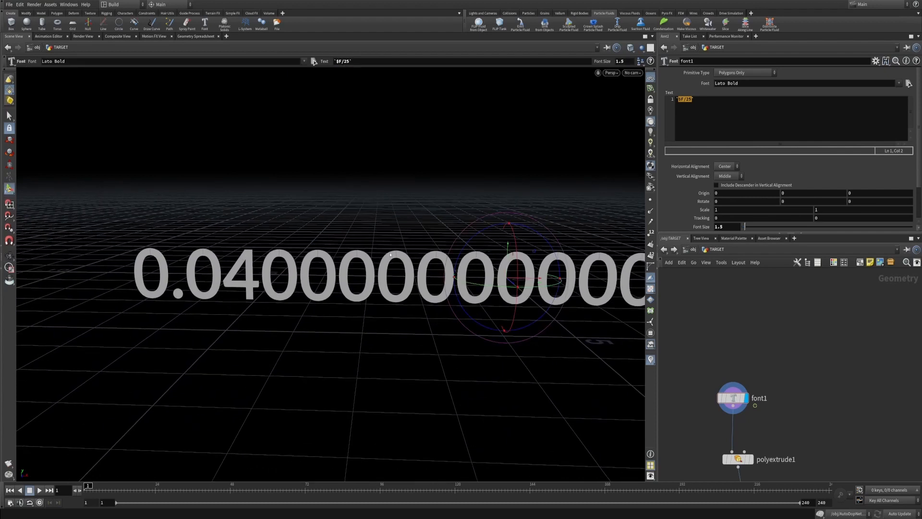
Step: Check the displayed number at frames 24, 25, 49 and 50, as well as at frames 22 and 10
click(62, 490)
text(24)
key(Return)
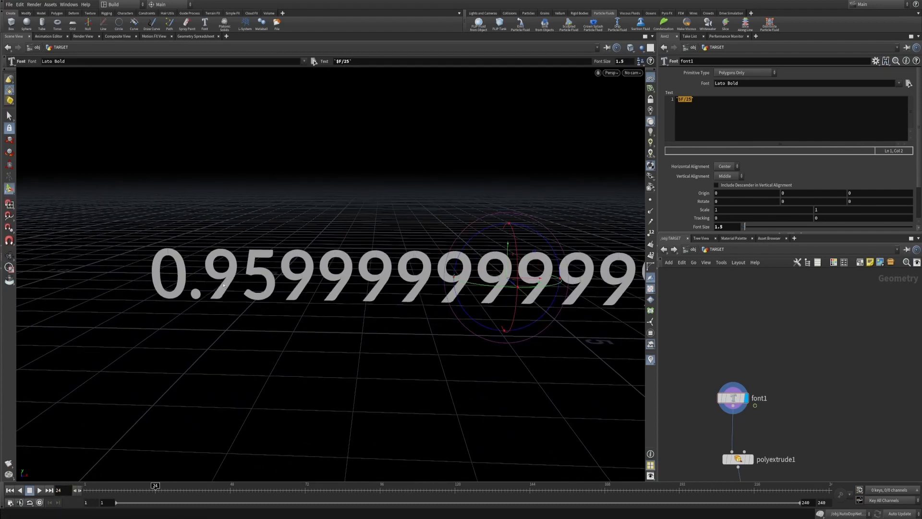
key(Right)
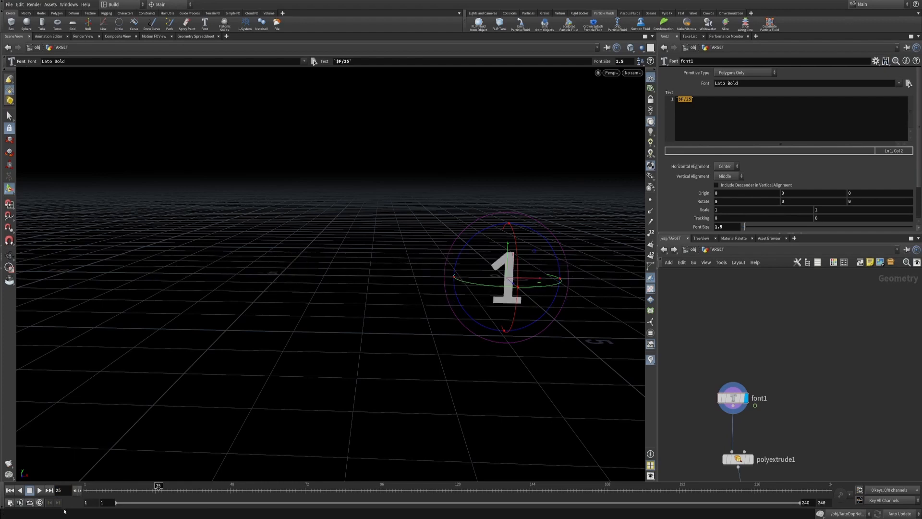
double_click(66, 490)
text(49)
key(Return)
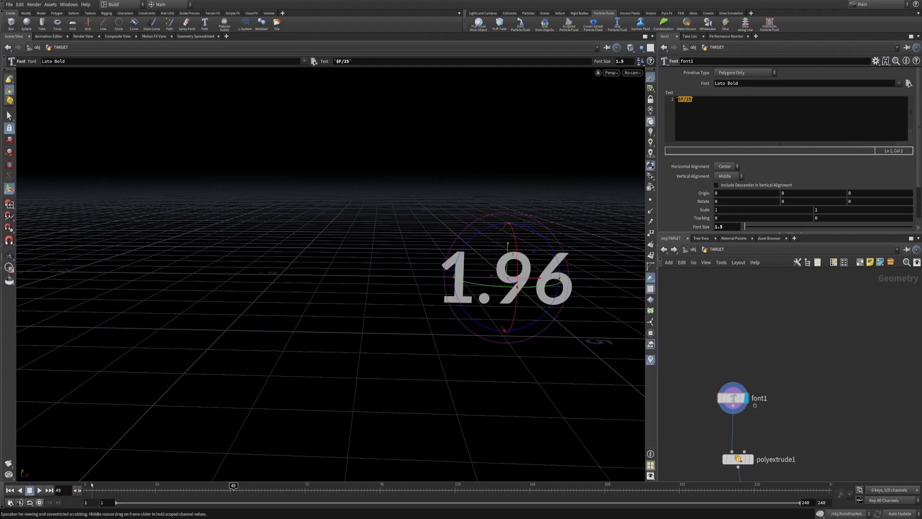
key(Right)
click(150, 489)
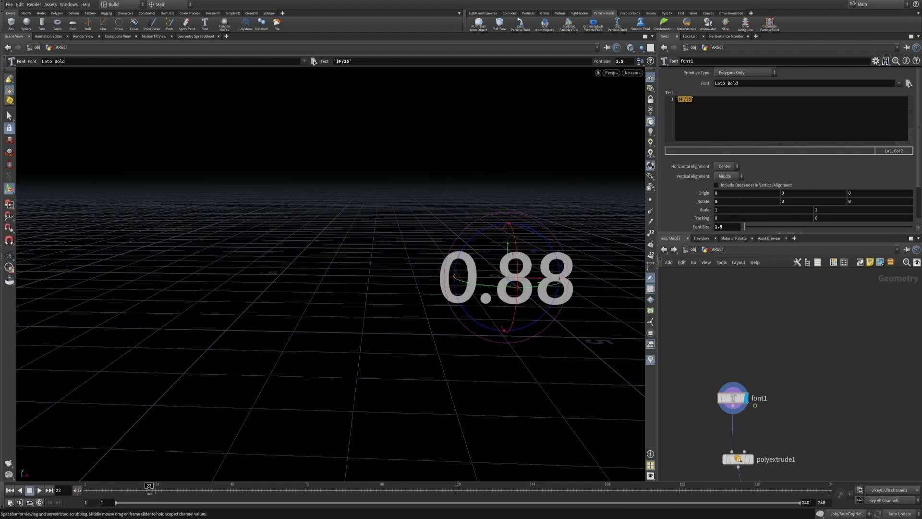
click(115, 490)
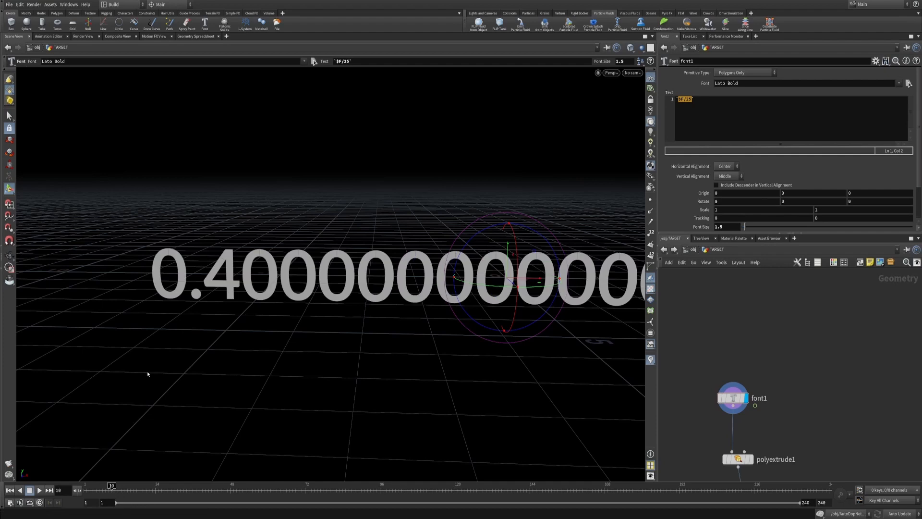
Step: Change the text of font1 to the backtick expression `floor($F/25)`
click(691, 106)
text(floor($F/25)
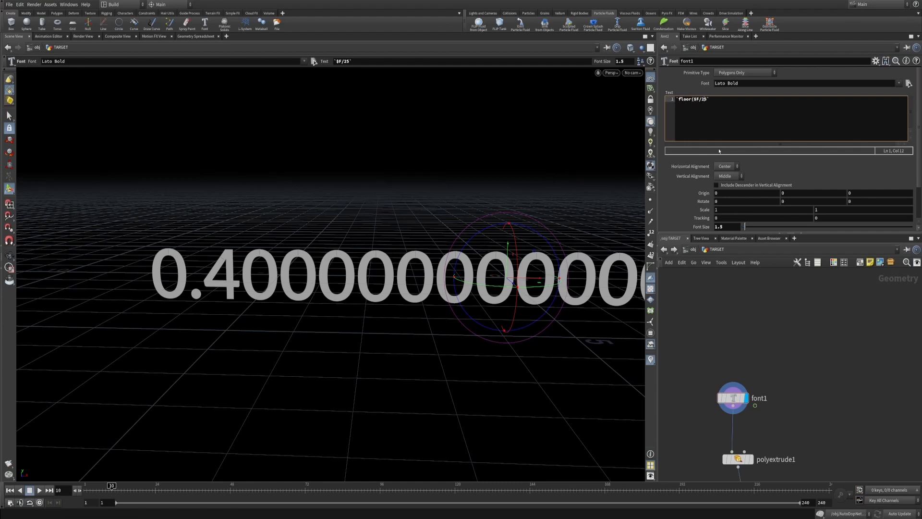
text())
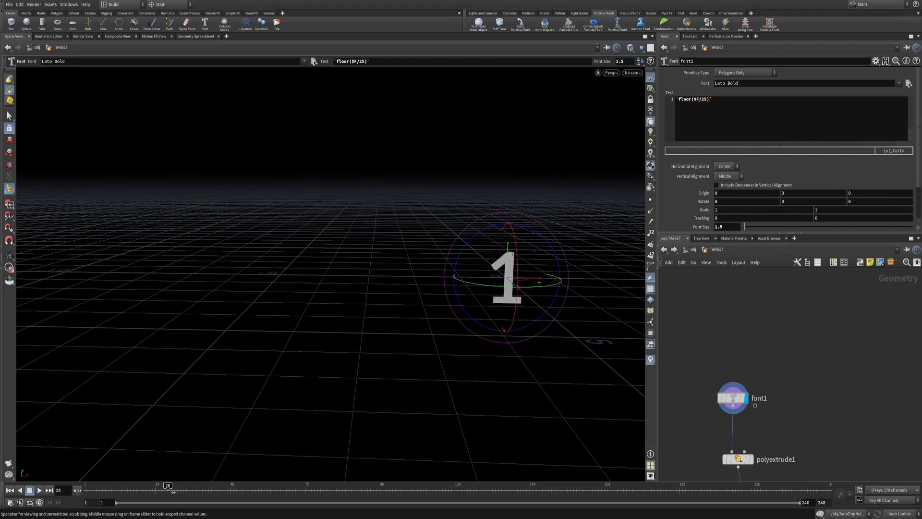
Step: Check the displayed number at frames 24, 25, 49 and 50, and scrub the timeline back to frame 1
click(65, 490)
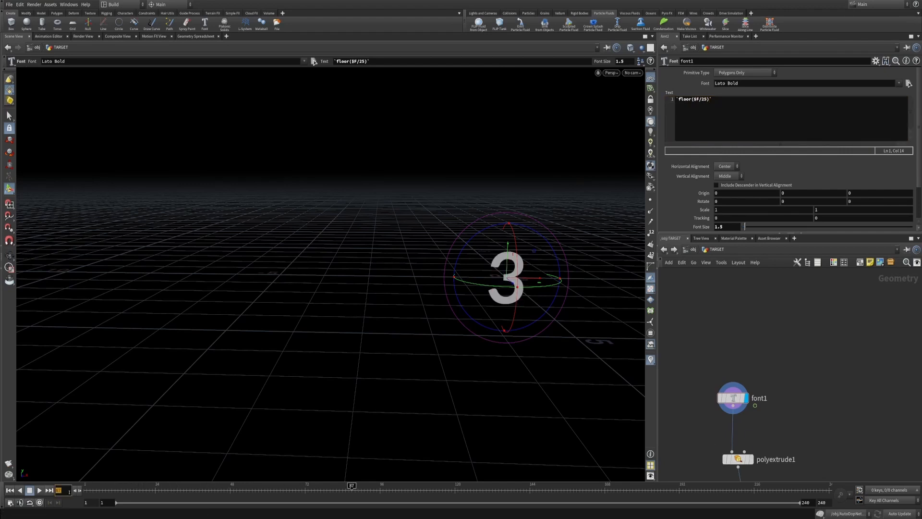
text(24)
key(Return)
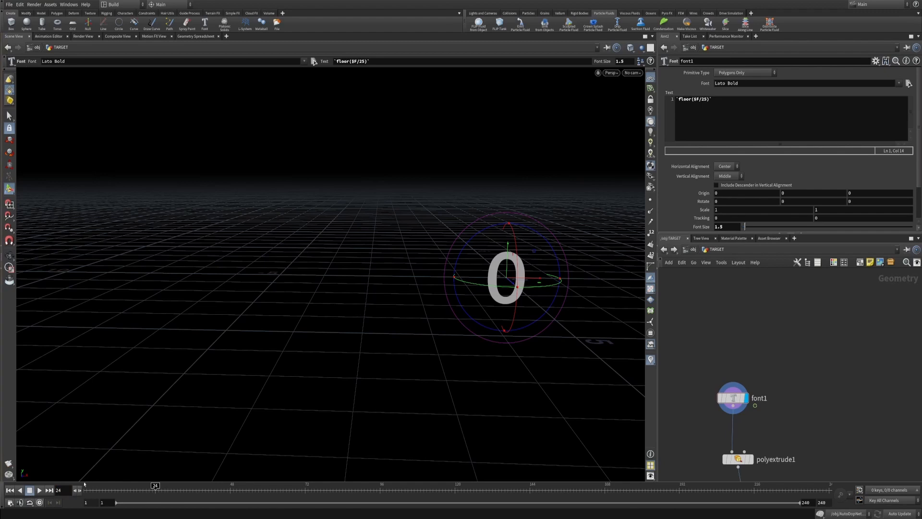
click(80, 490)
click(69, 489)
text(49)
key(Return)
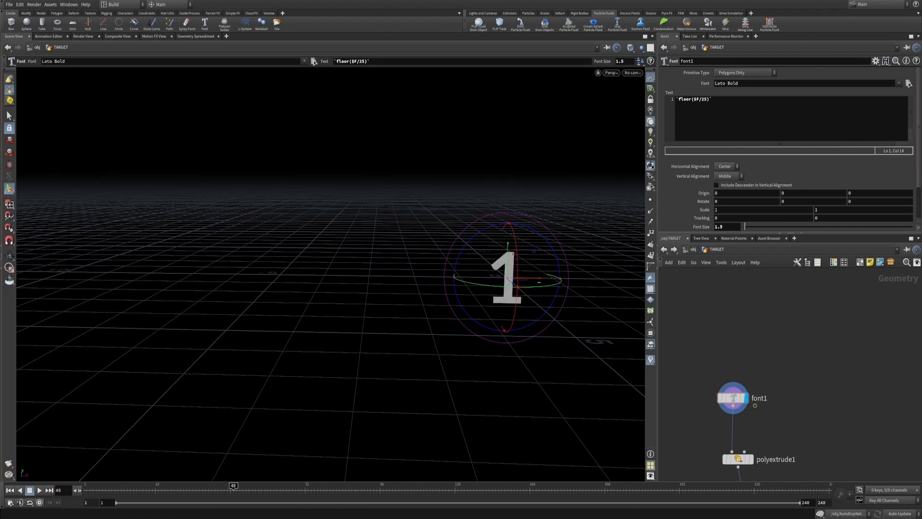
click(80, 491)
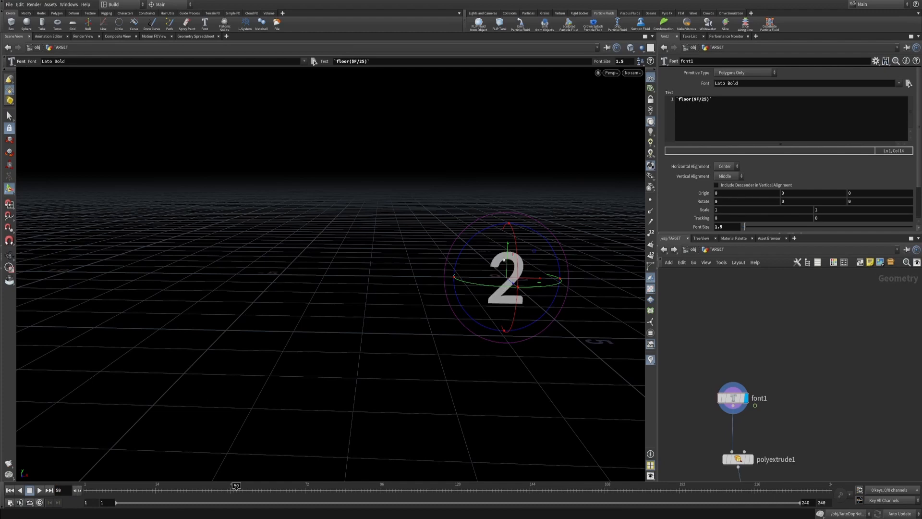
drag(585, 495, 84, 497)
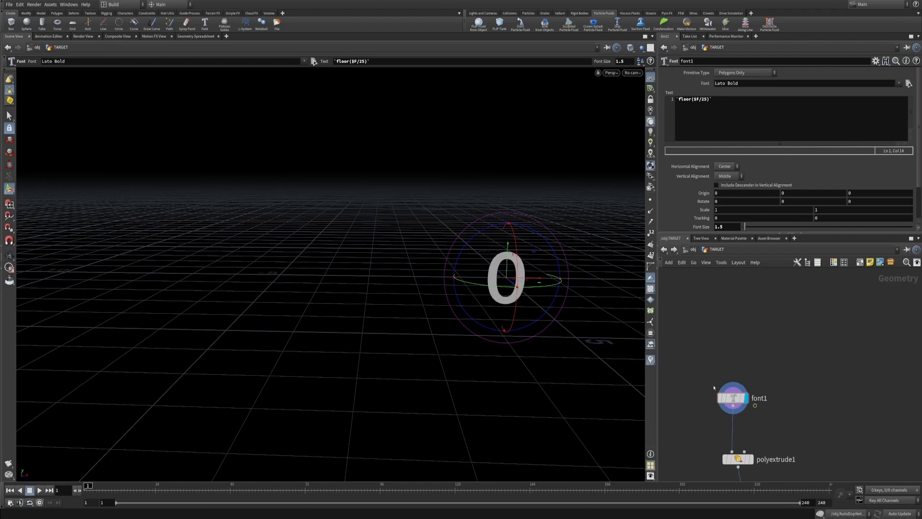
Step: Open AutoDopNetwork, play the simulation to about frame 91 and examine the fluid number up close
key(u)
double_click(863, 377)
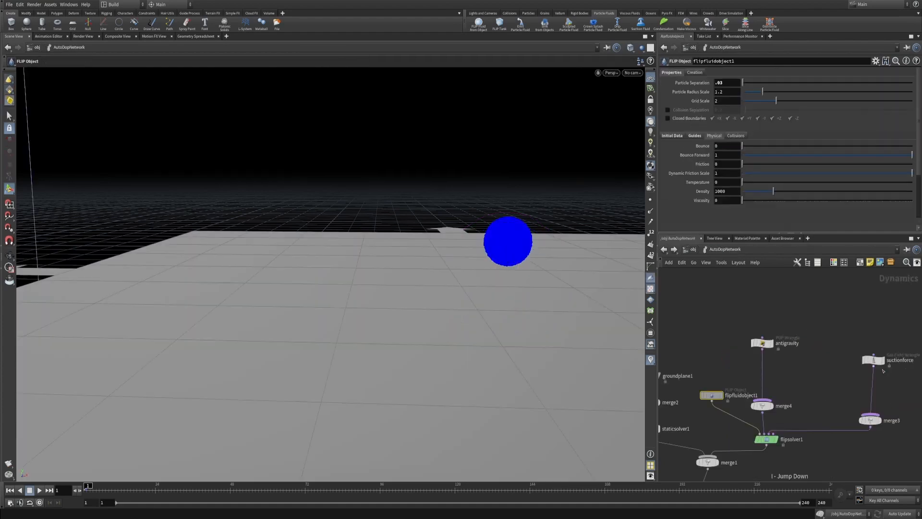
middle_drag(843, 375, 792, 370)
click(39, 490)
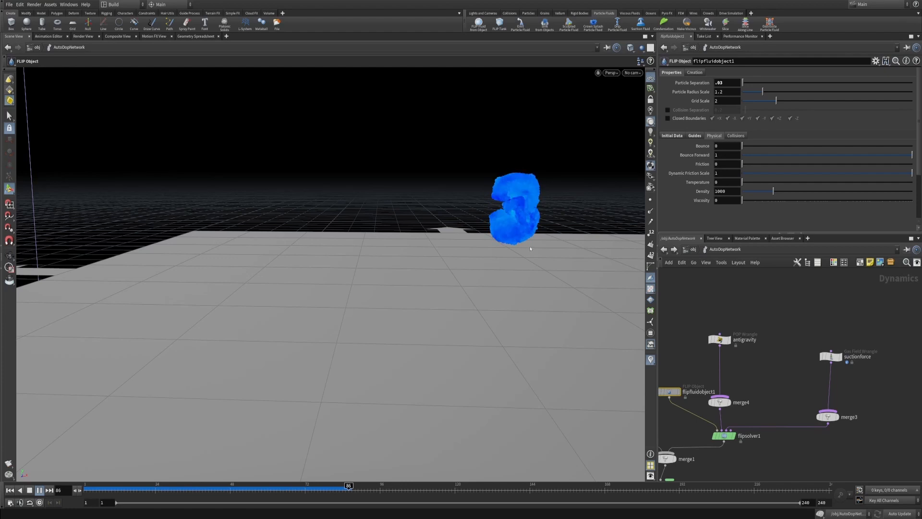
key(Escape)
alt+right_drag(516, 220, 558, 187)
drag(558, 187, 512, 210)
middle_drag(512, 210, 451, 277)
drag(451, 277, 425, 276)
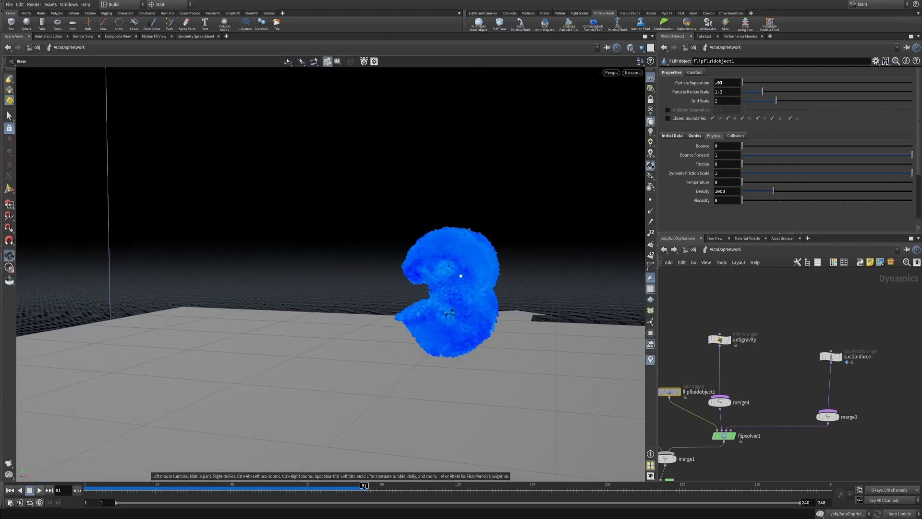
Step: Spread out the flipfluidobject1 and antigravity nodes above the flipsolver1 node
middle_drag(768, 368, 828, 360)
drag(728, 384, 718, 343)
drag(780, 331, 813, 332)
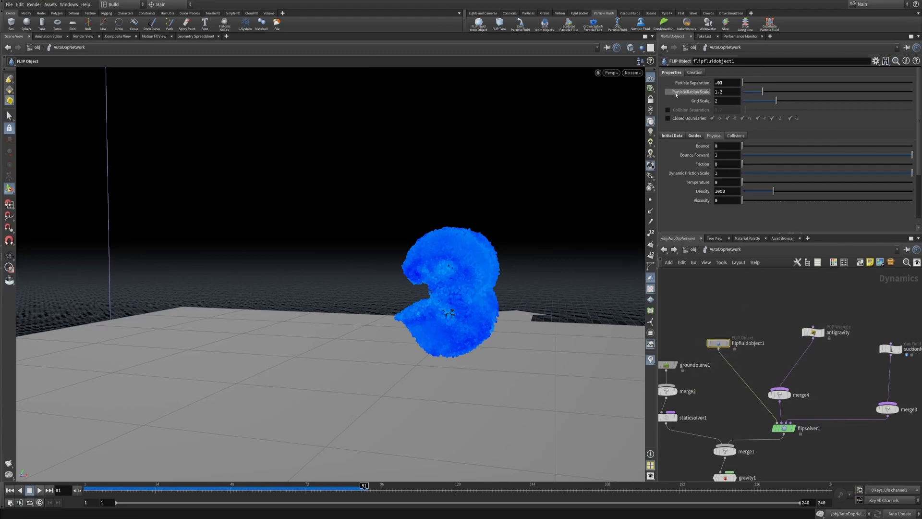
Step: Set the Particle Radius Scale of flipfluidobject1 to 1.1 and also try a value of 1
click(731, 92)
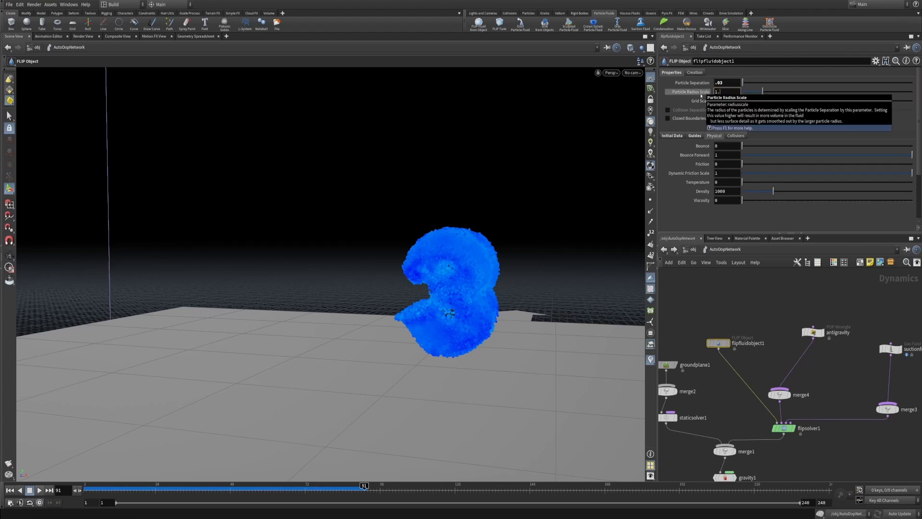
text(1.1)
key(Return)
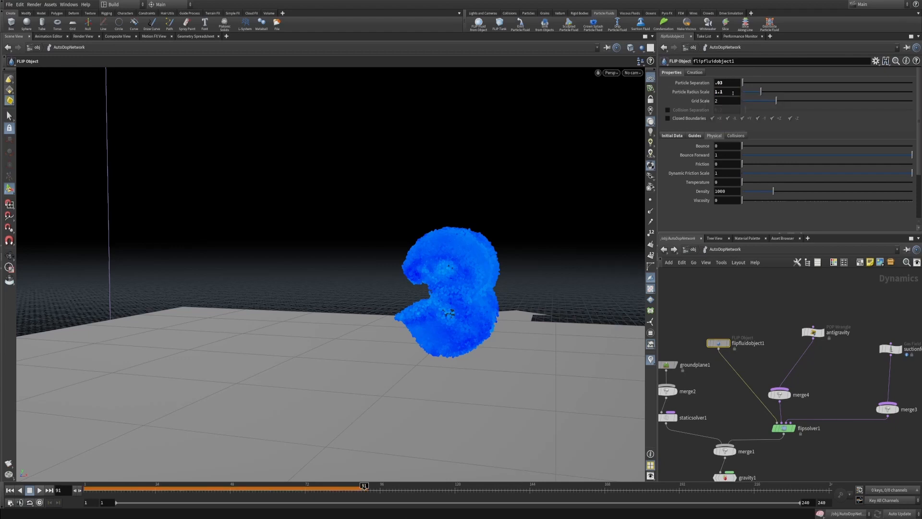
click(714, 95)
text(1)
key(Return)
click(723, 93)
text(.1)
key(Return)
Step: Set the Outside Distance of the suctionforce node to 1
drag(919, 397, 867, 319)
alt+middle_drag(860, 318, 801, 322)
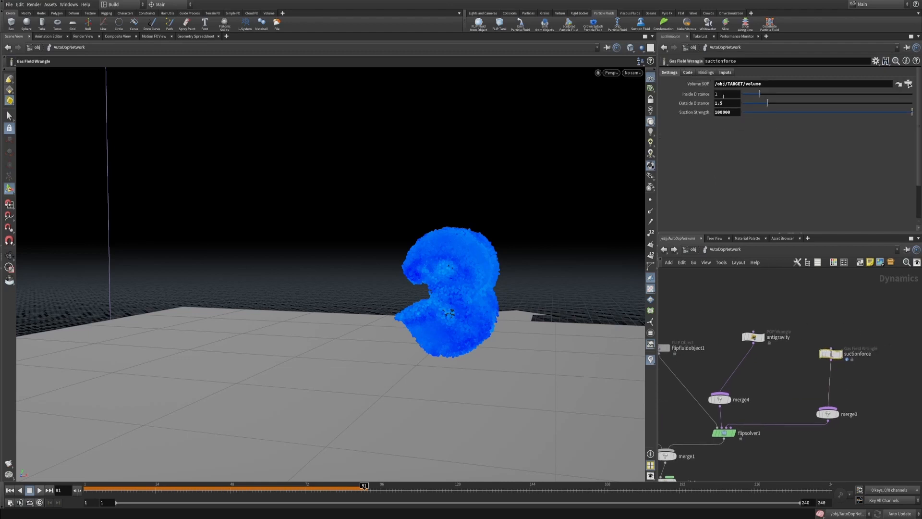
drag(723, 104, 707, 104)
text(1)
key(Return)
double_click(725, 96)
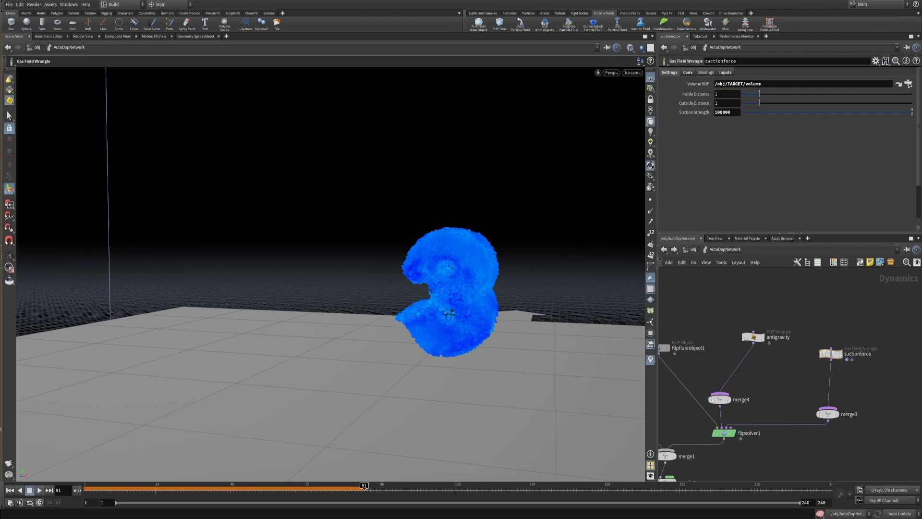
Step: Replay the simulation from the first frame and examine the fluid's shape from another angle
click(10, 490)
click(39, 490)
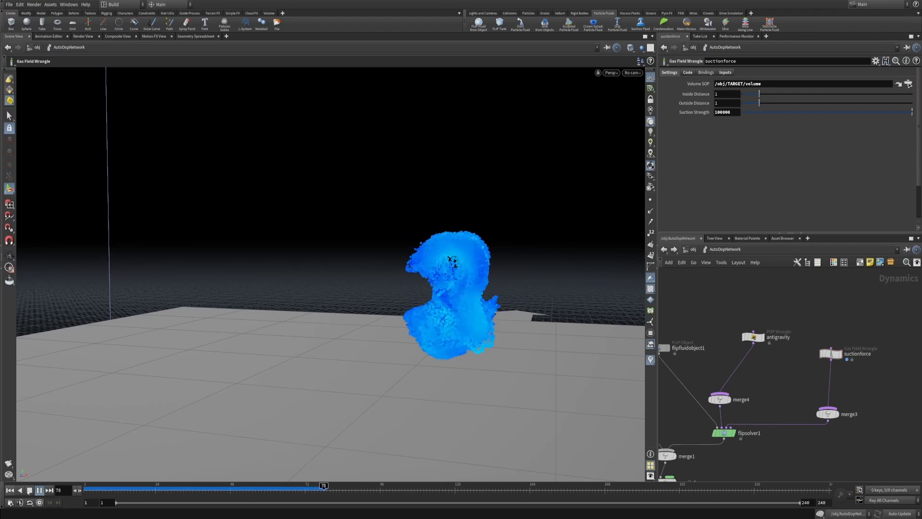
key(Escape)
alt+drag(422, 241, 471, 229)
scroll(444, 266, up, 1)
alt+drag(453, 267, 458, 317)
Step: Set the Inside Distance of the suctionforce node to .5
click(721, 95)
text(.5)
key(Return)
Step: Rewind to frame 1 and play the simulation past frame 150 to evaluate the reduced Inside Distance
click(9, 490)
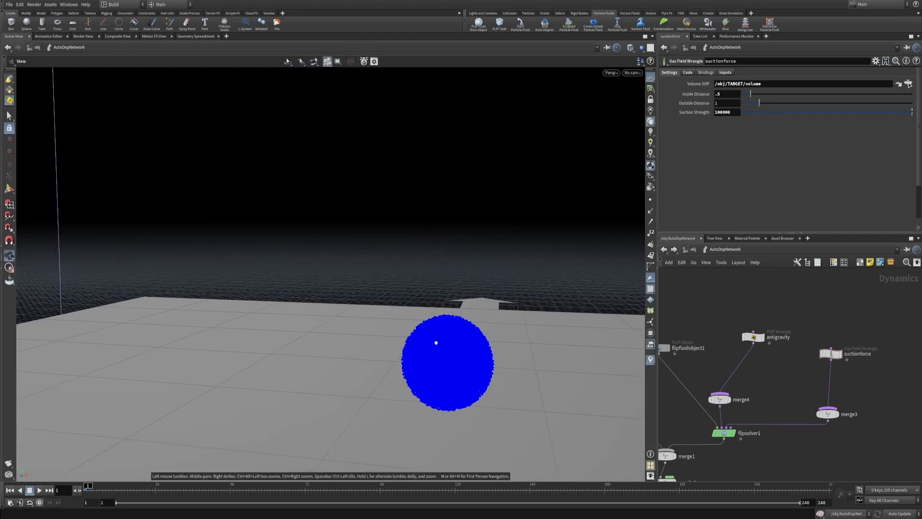
drag(444, 330, 377, 336)
click(40, 490)
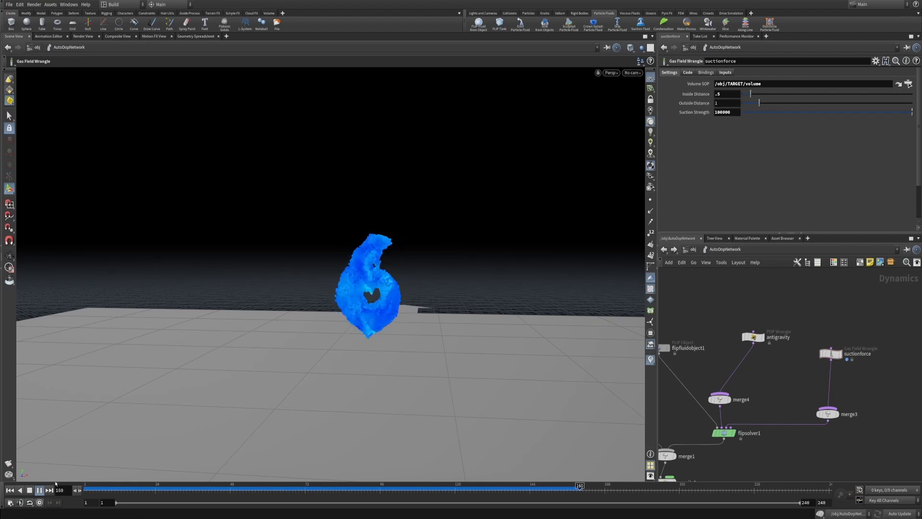
click(40, 490)
alt+drag(211, 353, 290, 383)
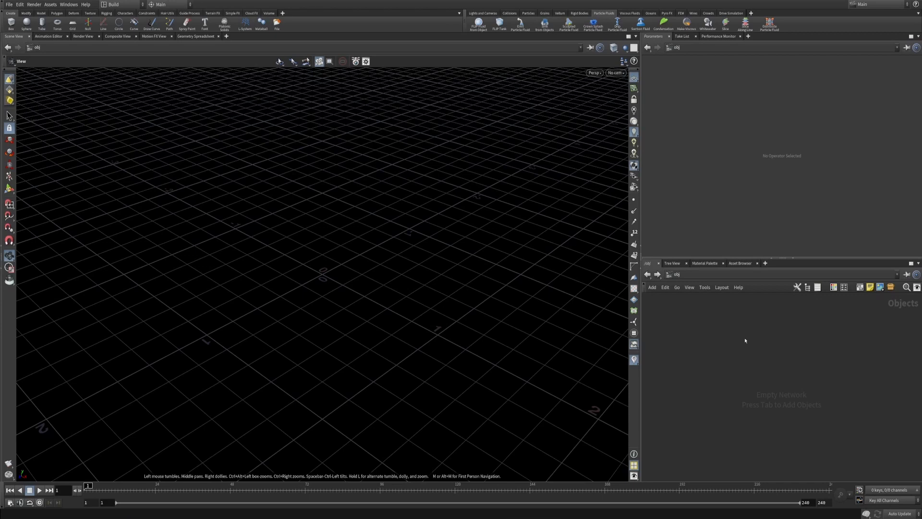
Step: Create a DOP Network at the object level of the empty scene
key(Tab)
text(dop)
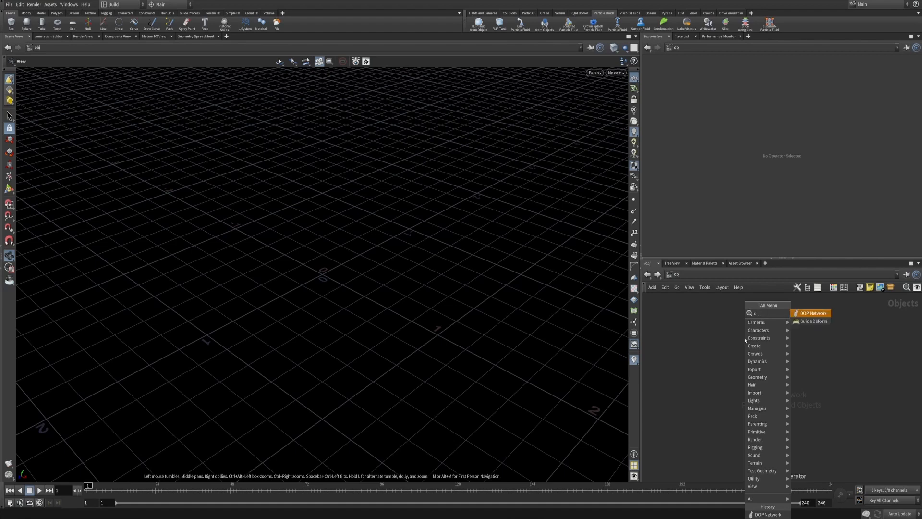
key(Return)
click(745, 340)
Step: Enter dopnet1 and add a Gas Target Force node above the output node
double_click(746, 340)
key(Tab)
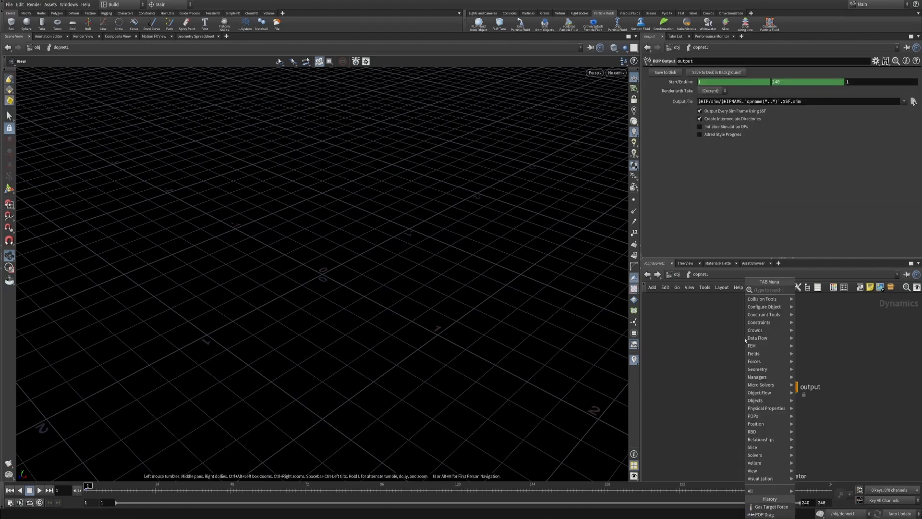
text(targe)
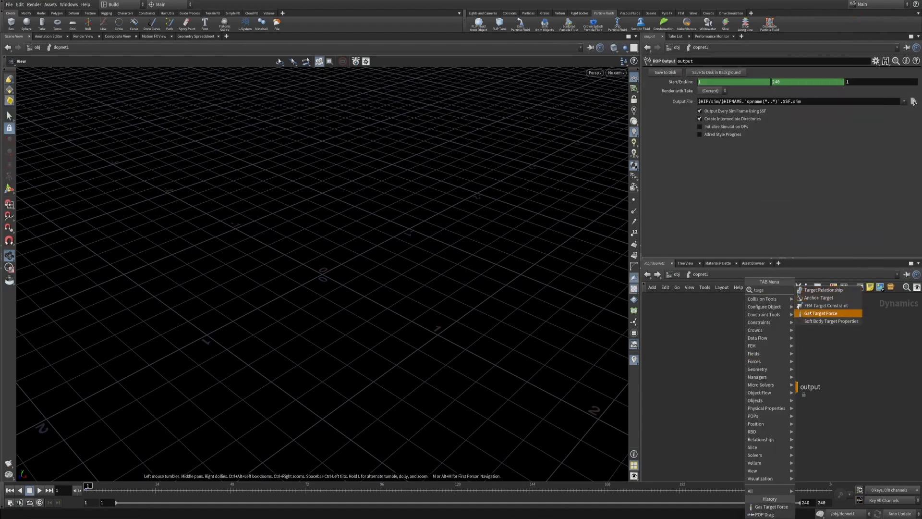
click(839, 317)
click(766, 340)
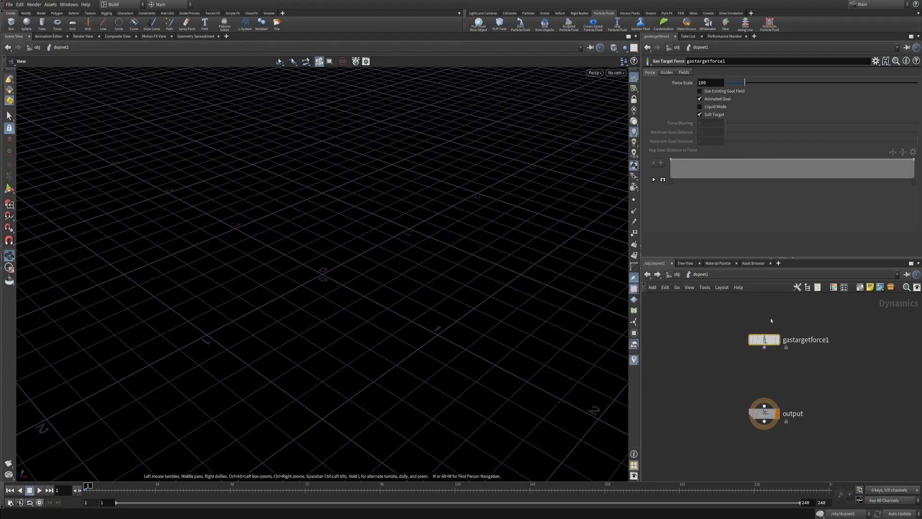
Step: Rearrange the gastargetforce1 node so that it lines up directly above the output node
drag(765, 343, 775, 340)
alt+middle_drag(716, 331, 731, 364)
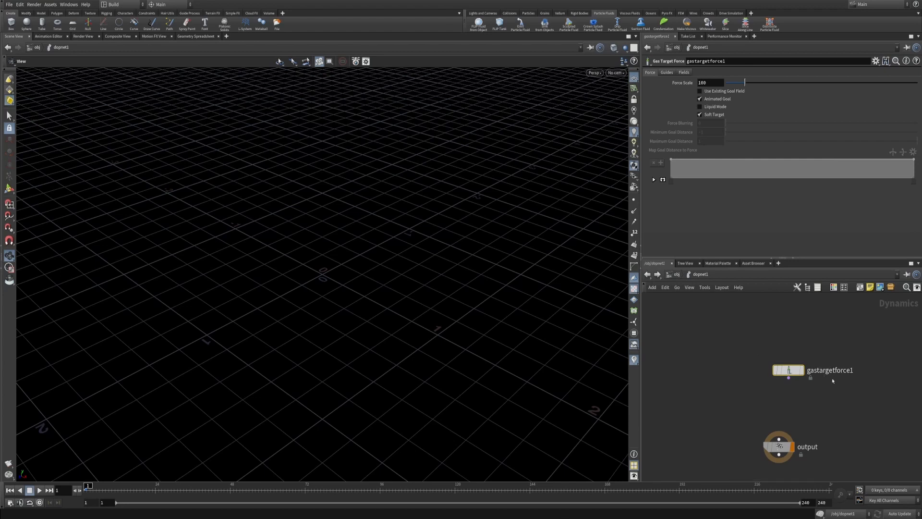
mouse_move(810, 378)
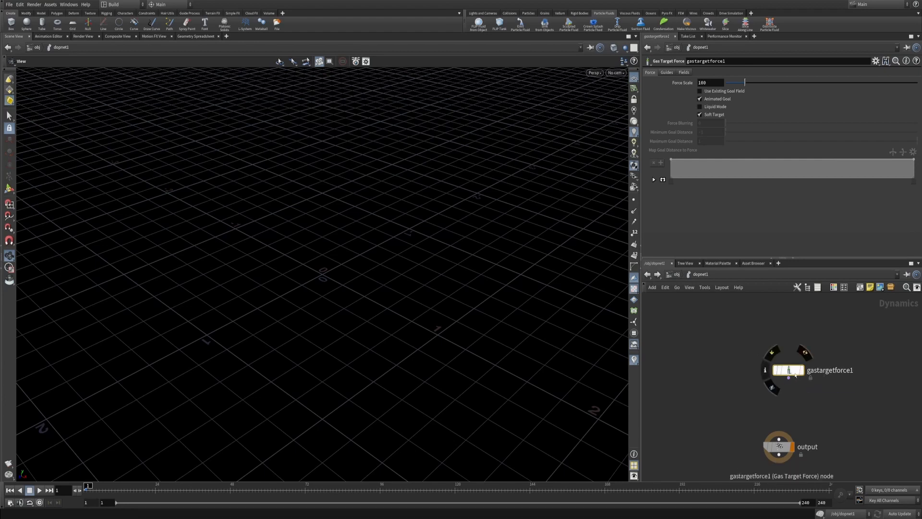
drag(795, 375, 785, 365)
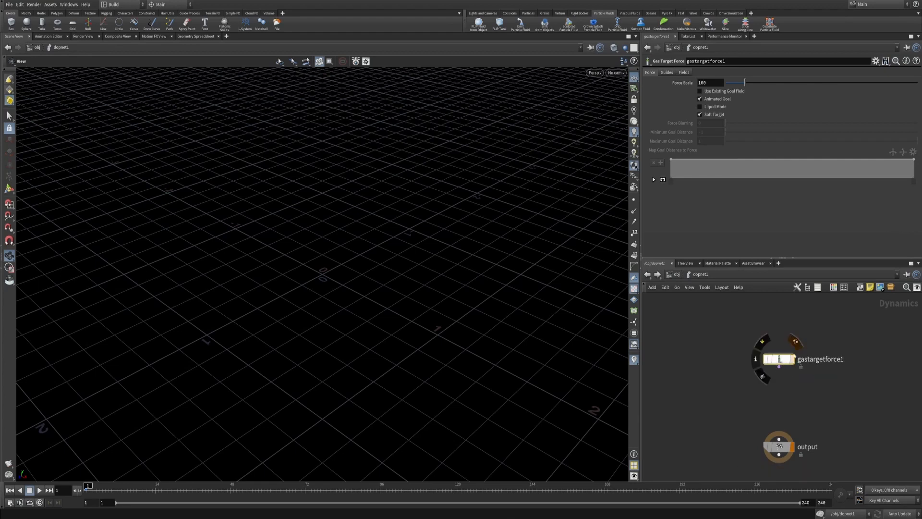
alt+right_drag(843, 360, 838, 378)
alt+middle_drag(791, 362, 799, 372)
alt+right_drag(798, 372, 801, 354)
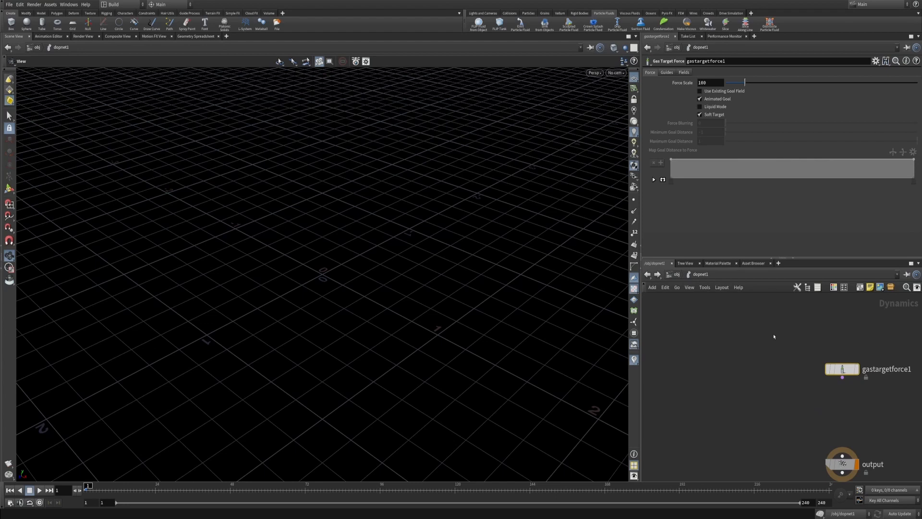
middle_drag(768, 336, 733, 337)
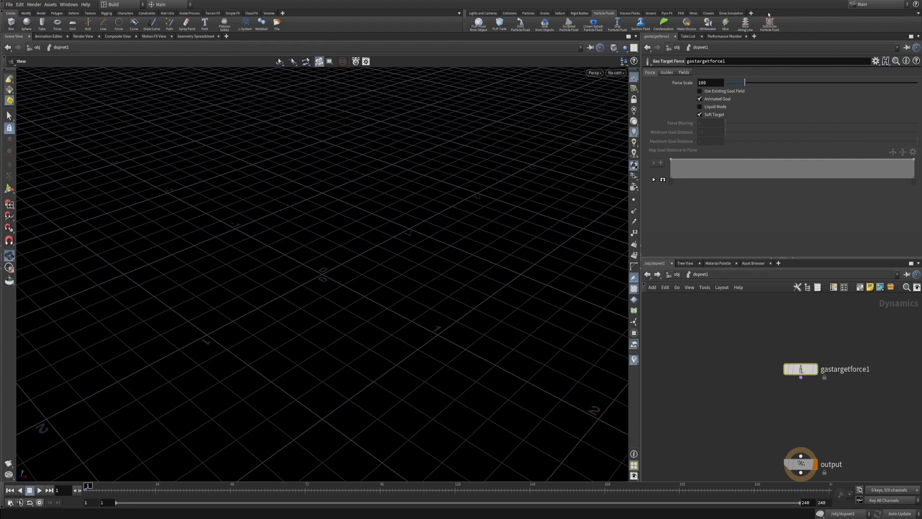
Step: Add the Container Tools and Legacy Pyro FX shelves to the simulation shelf set
click(751, 13)
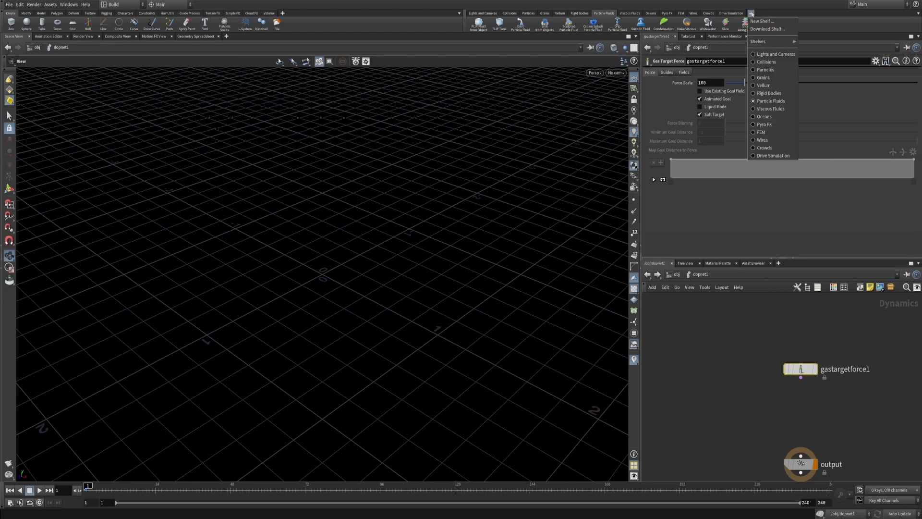
mouse_move(773, 41)
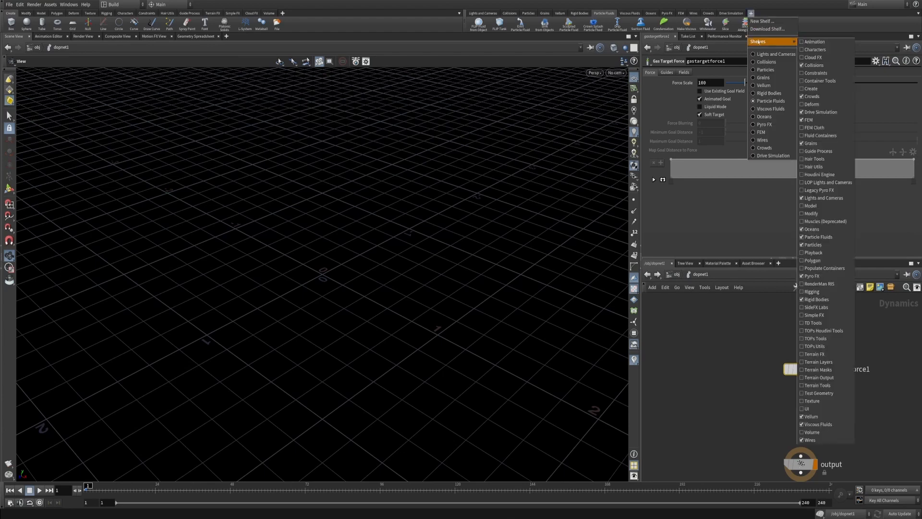
click(828, 82)
click(779, 14)
mouse_move(807, 41)
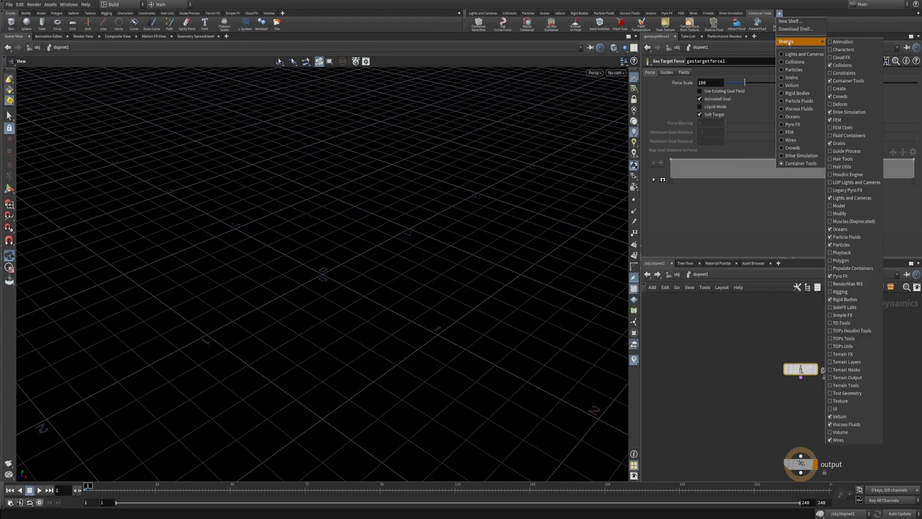
click(862, 190)
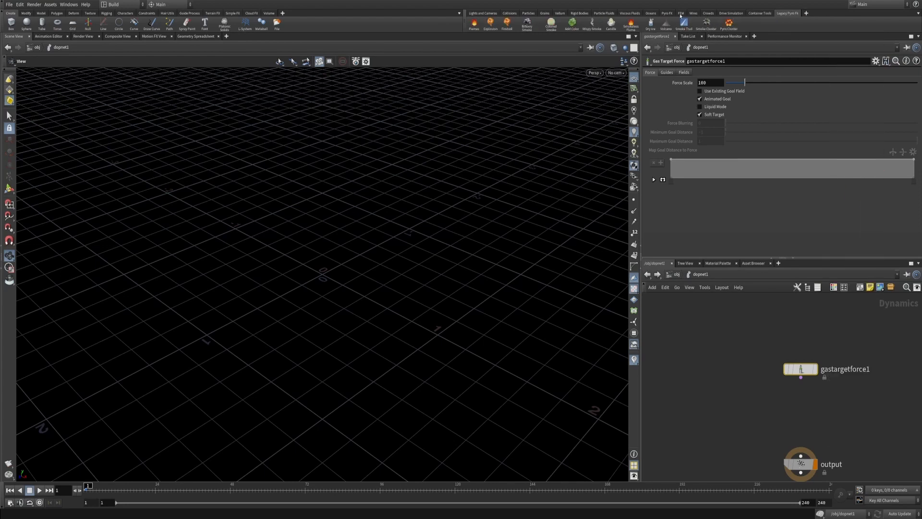
Step: Compare the tools on the Pyro FX, Legacy Pyro FX and Container Tools shelves
click(668, 13)
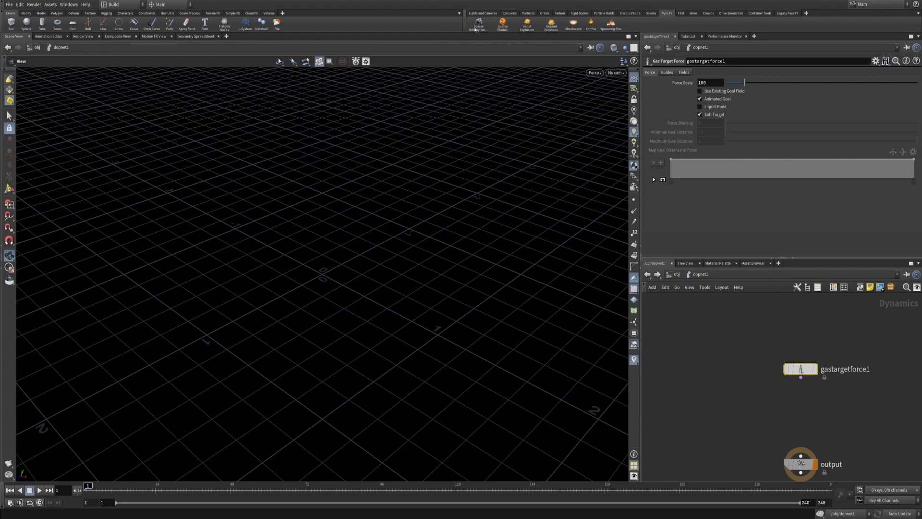
click(786, 13)
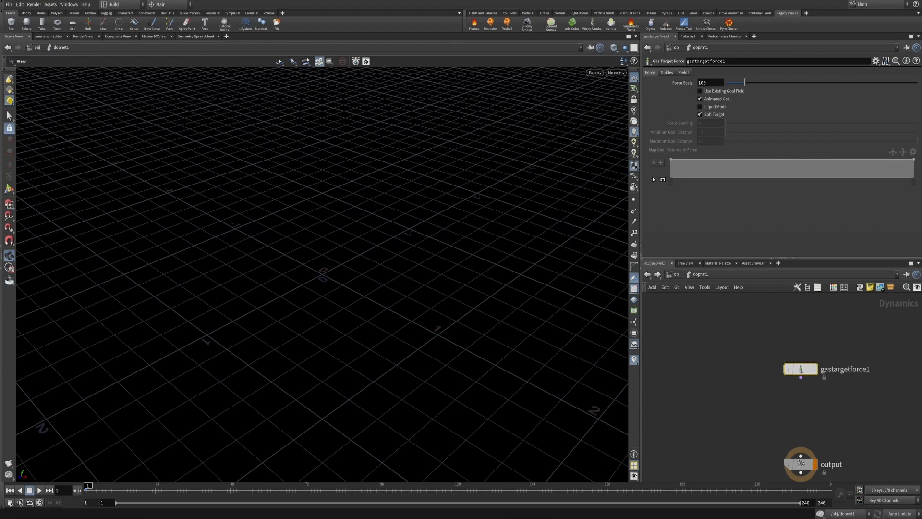
click(760, 14)
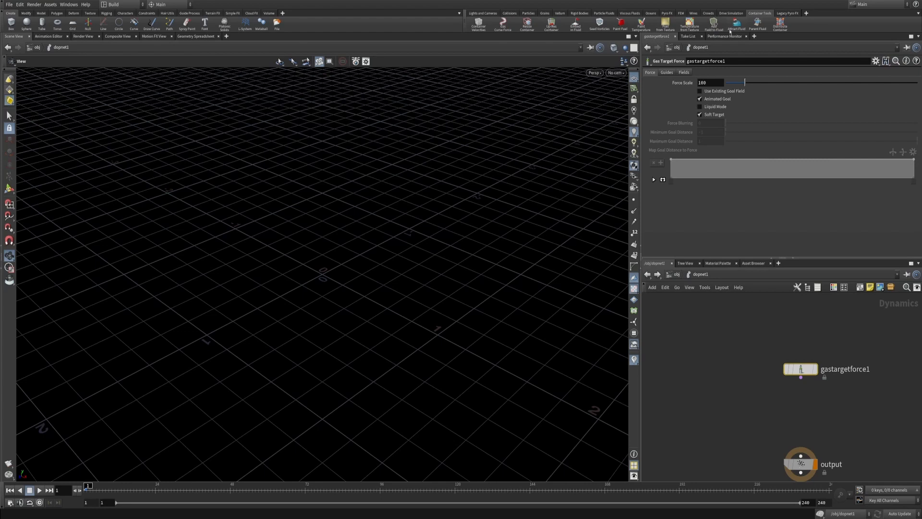
Step: Delete the Gas Target Force node and remove dopnet1 from the object network
scroll(769, 335, down, 3)
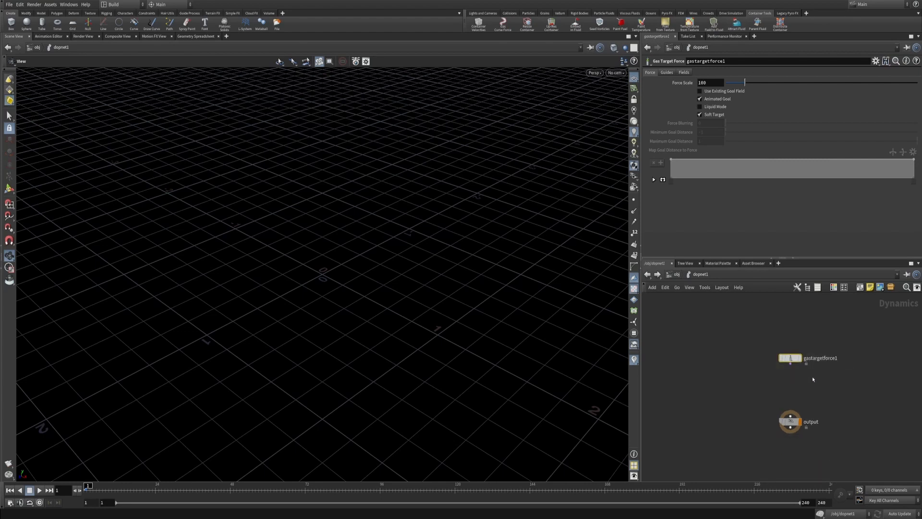
key(Delete)
key(u)
key(Delete)
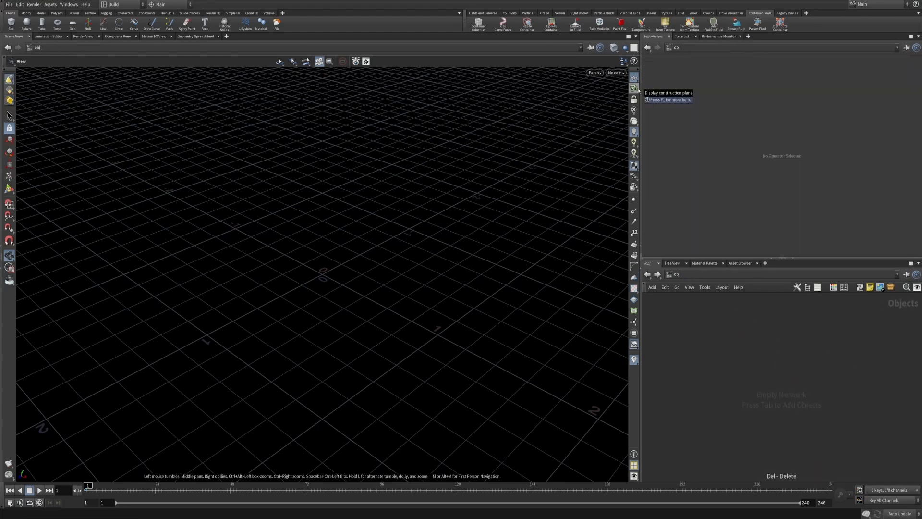
Step: Try out the sparse billowy smoke setup from Pyro FX and delete all of its objects
click(667, 15)
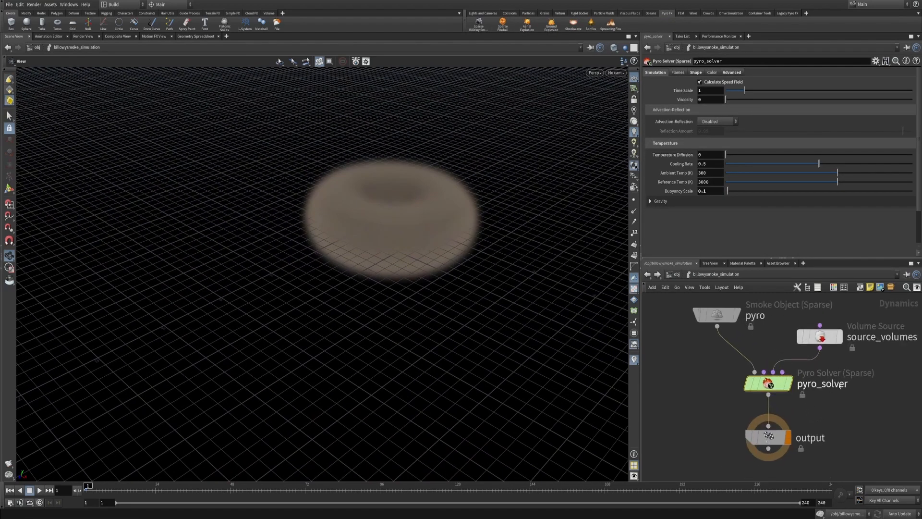
scroll(841, 382, down, 3)
drag(796, 338, 765, 324)
key(u)
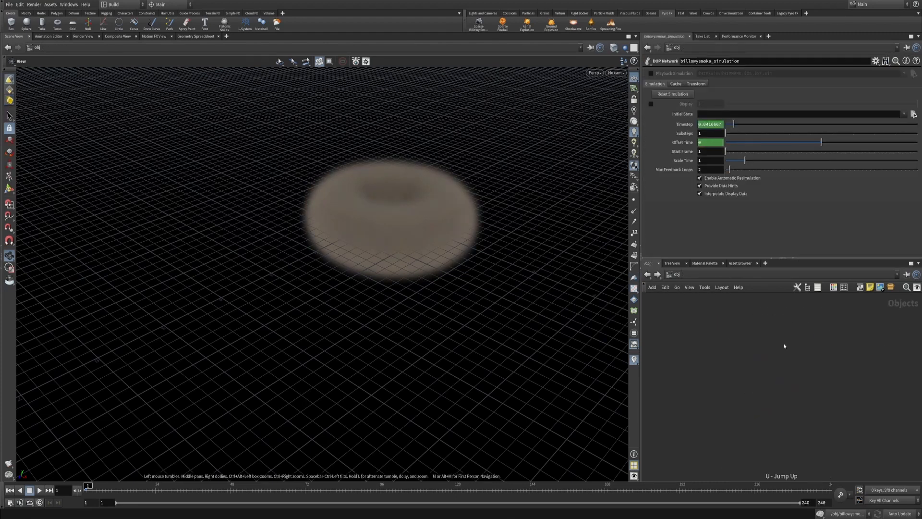
key(i)
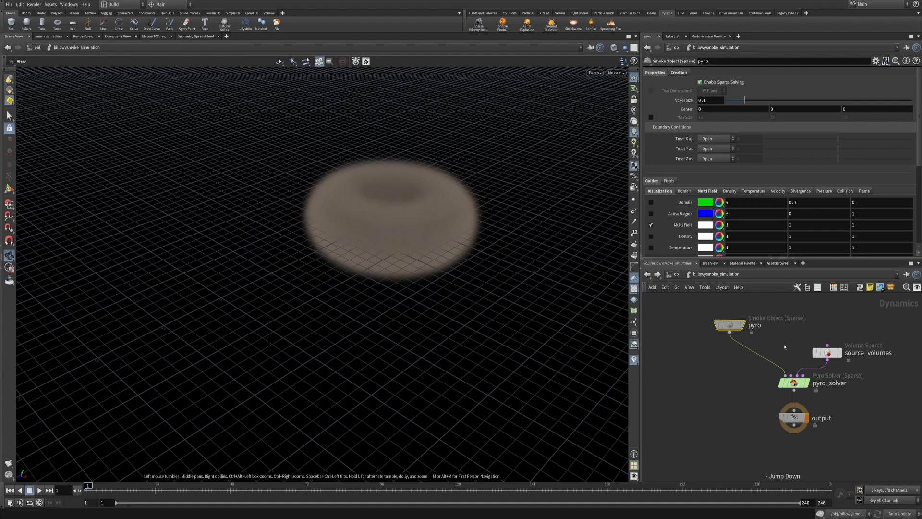
key(u)
drag(705, 333, 838, 405)
key(Delete)
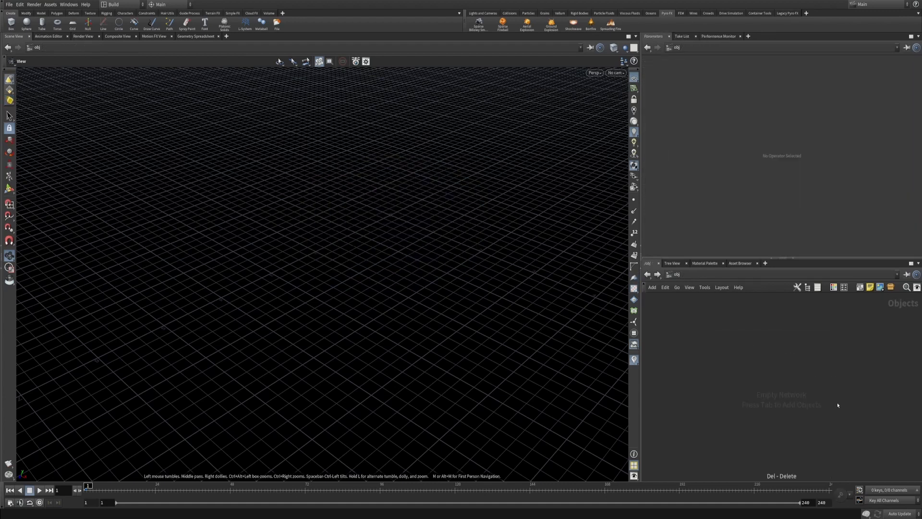
Step: Create a torus at the origin and turn it into a Legacy Pyro FX billowy smoke source
click(788, 13)
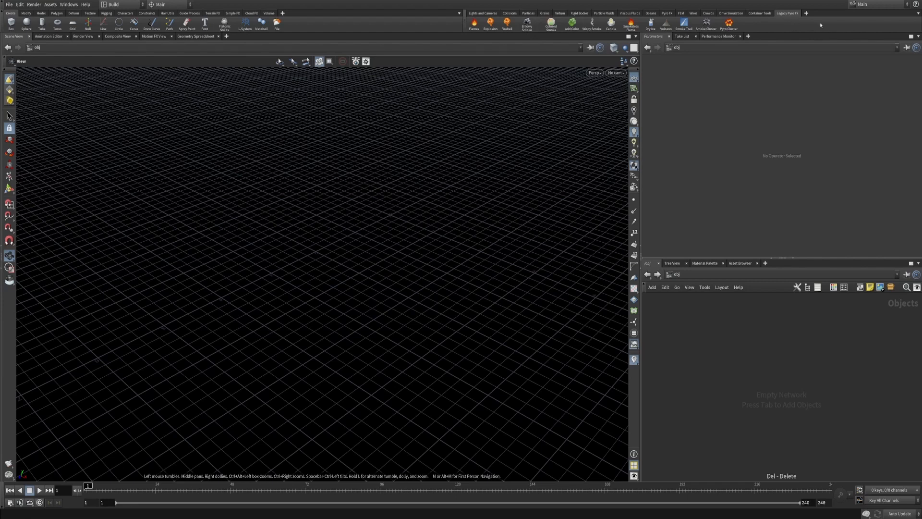
ctrl+click(57, 24)
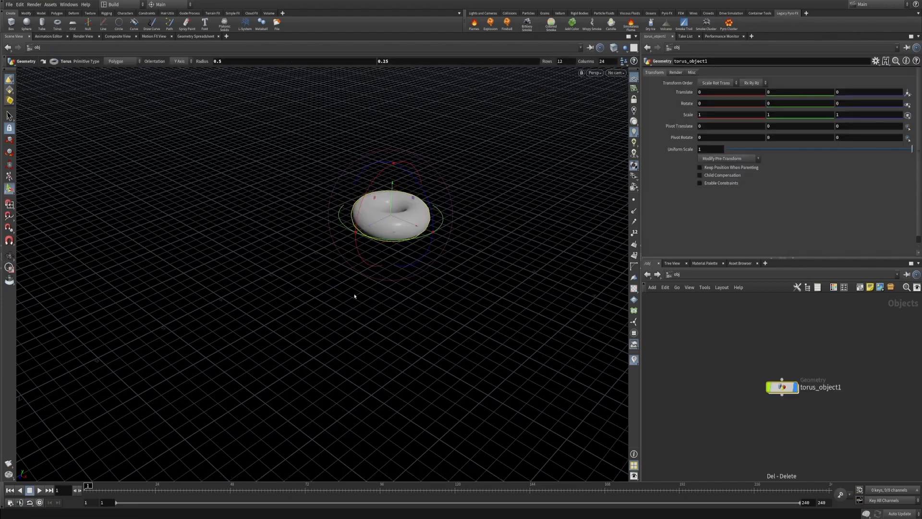
key(space+g)
alt+right_drag(413, 280, 353, 366)
key(Return)
click(527, 24)
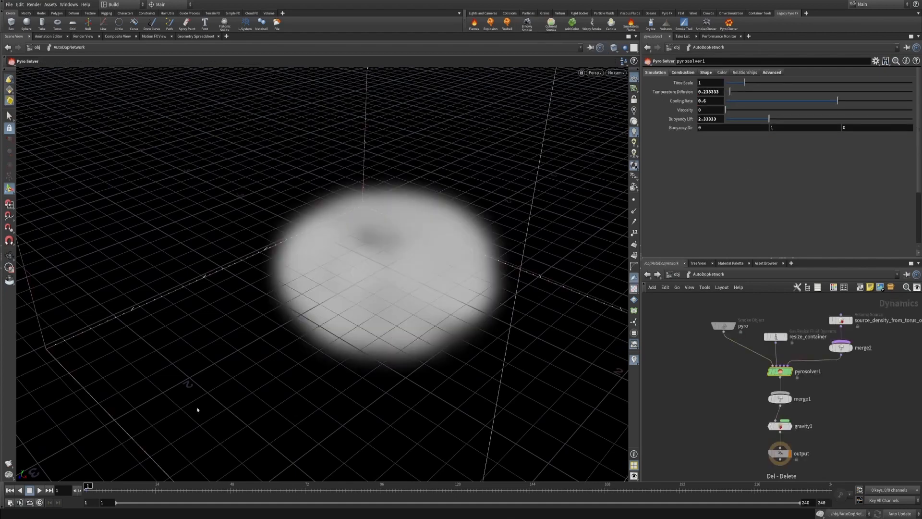
Step: Play the smoke simulation and go back up to the object network
click(39, 490)
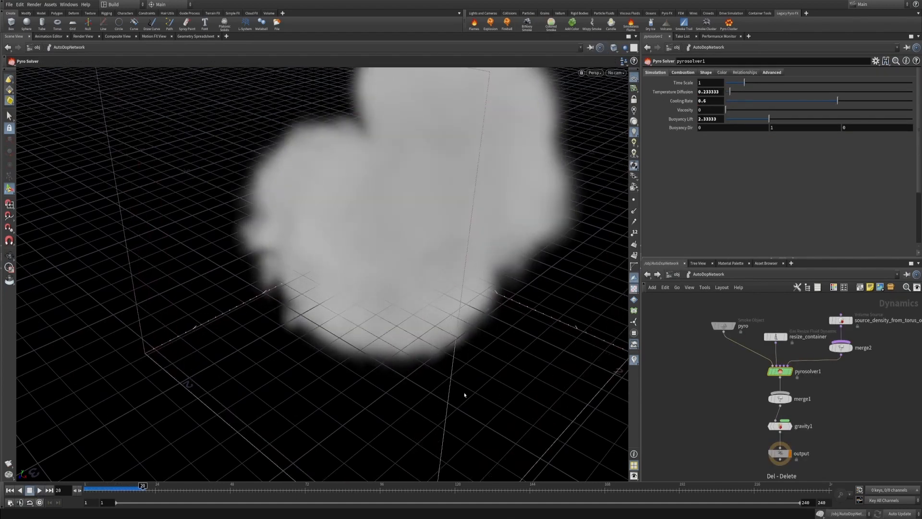
scroll(747, 385, down, 3)
key(u)
scroll(560, 285, down, 5)
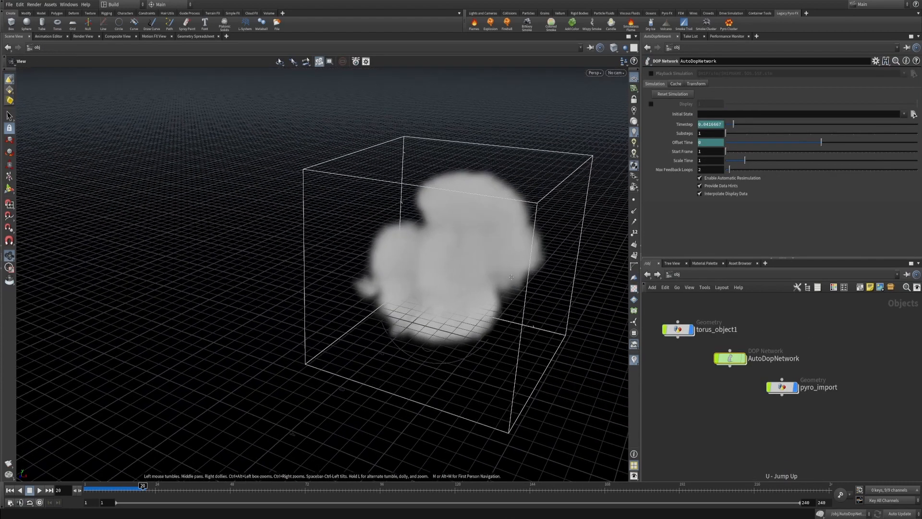
Step: Place a second torus above the smoke, at about -0.74 in X and 2.03 in Y
click(57, 23)
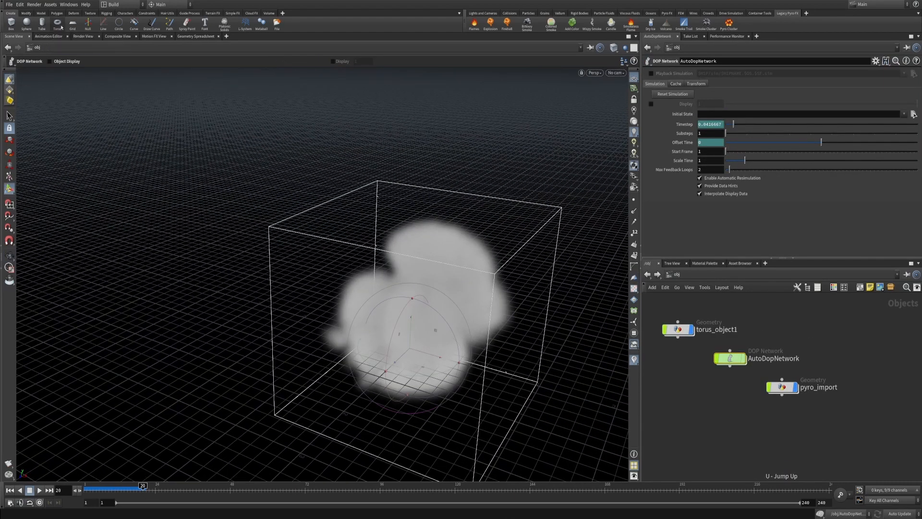
click(387, 330)
drag(416, 333, 395, 216)
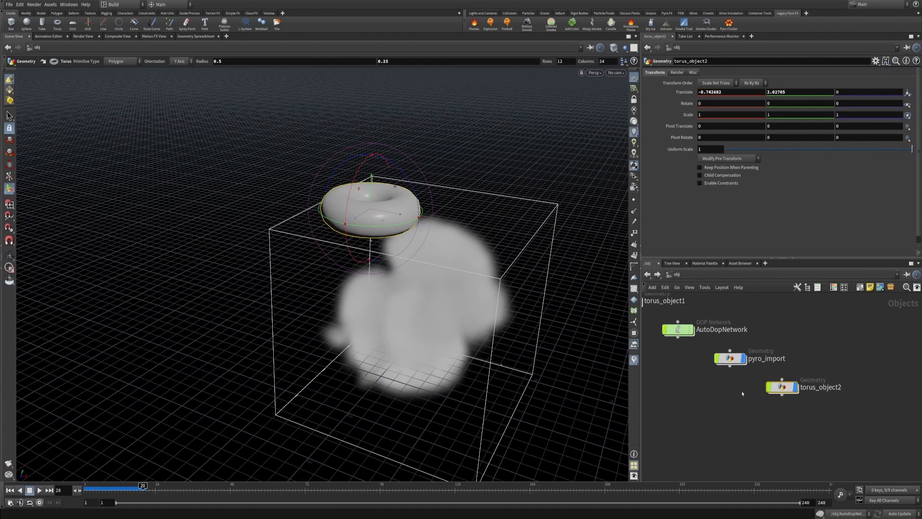
Step: Set the first radius of the torus inside torus_object2 to 1
middle_drag(662, 359, 757, 401)
key(i)
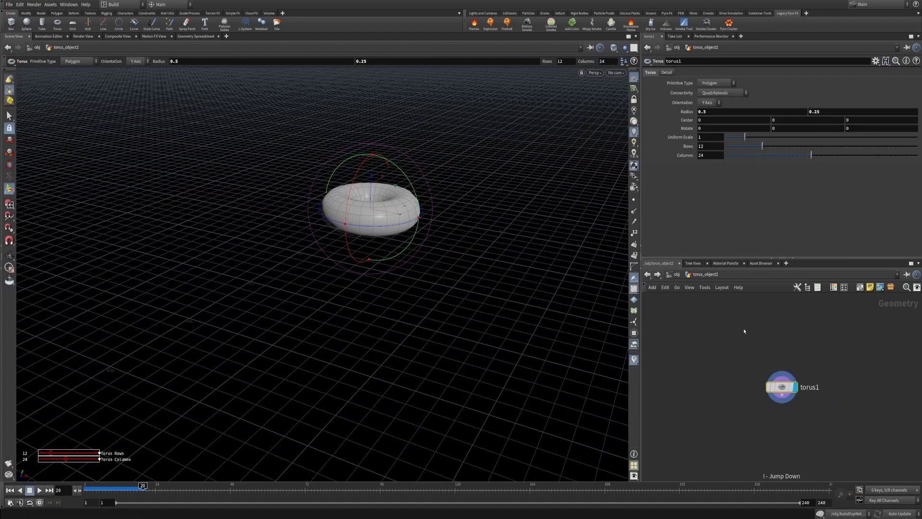
click(714, 111)
text(1)
key(Return)
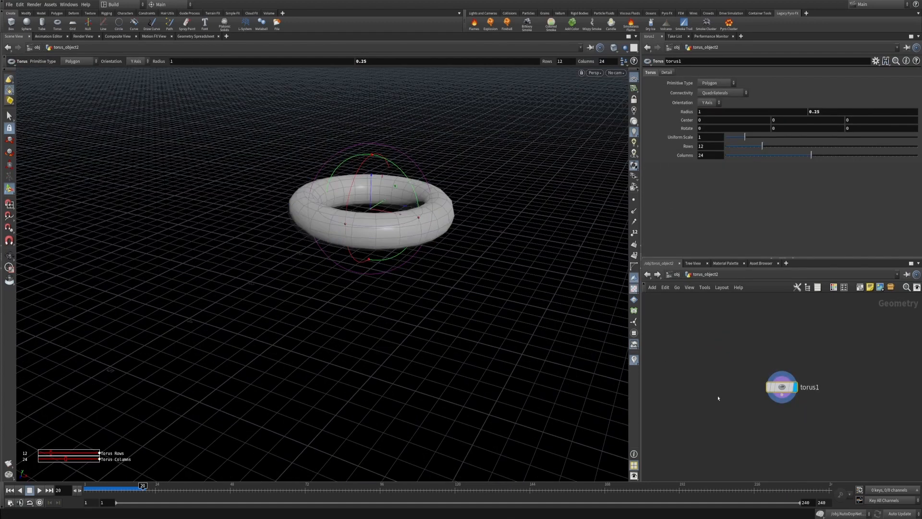
key(u)
click(748, 319)
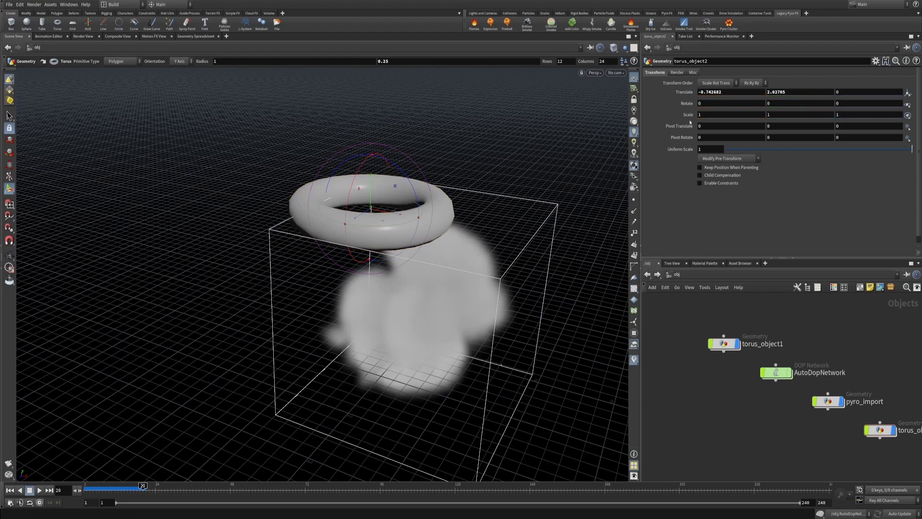
Step: Apply Attract Fluid to drive the smoke toward torus_object2, targeting the volume of the geometry
click(765, 14)
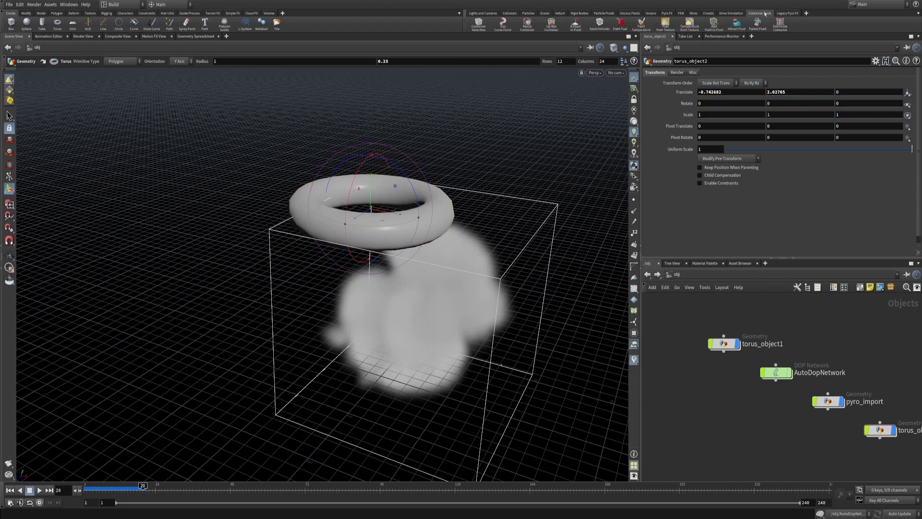
click(737, 24)
click(438, 217)
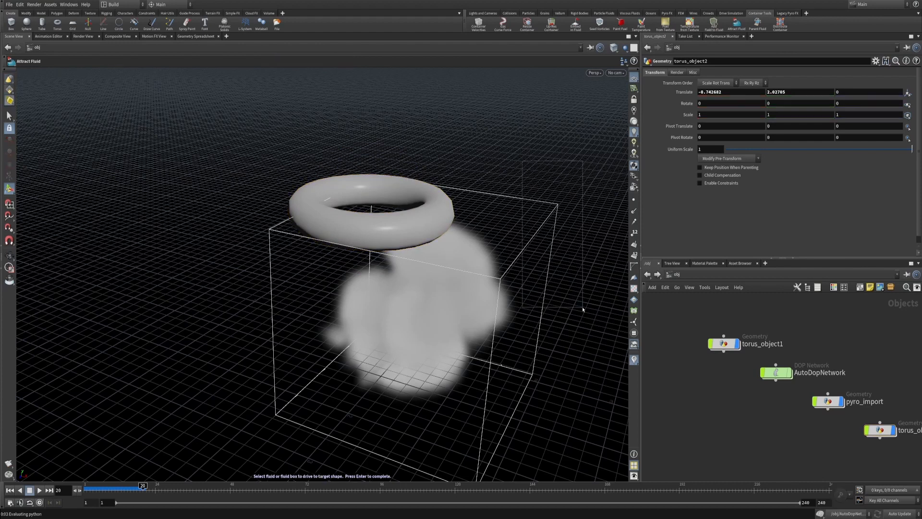
key(Return)
key(Return)
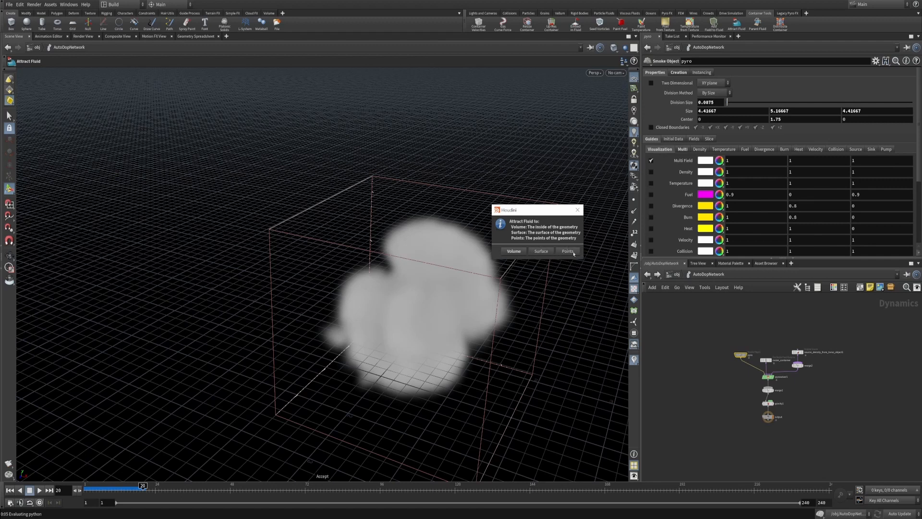
click(514, 251)
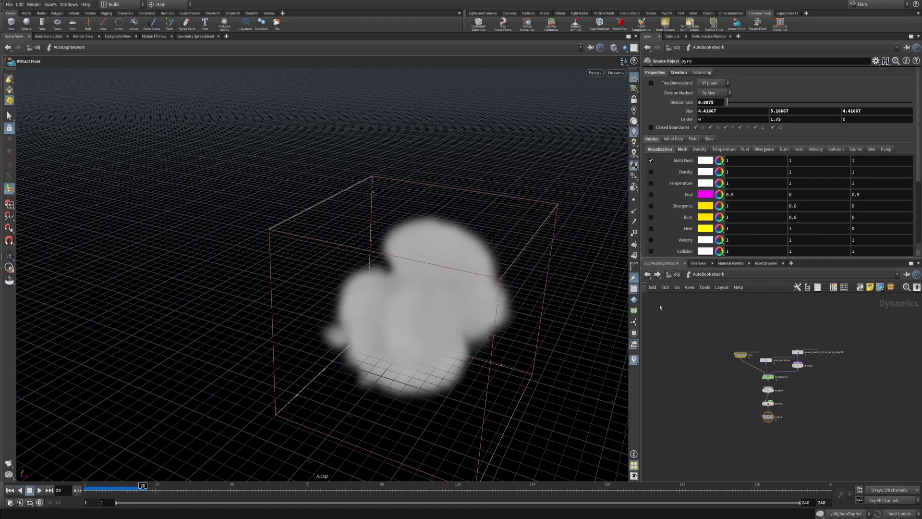
Step: Lay out the enlarged AutoDopNetwork graph and separate the new attraction nodes from the original pyro nodes
key(l)
middle_drag(838, 375, 803, 364)
key(ctrl+b)
scroll(575, 226, up, 5)
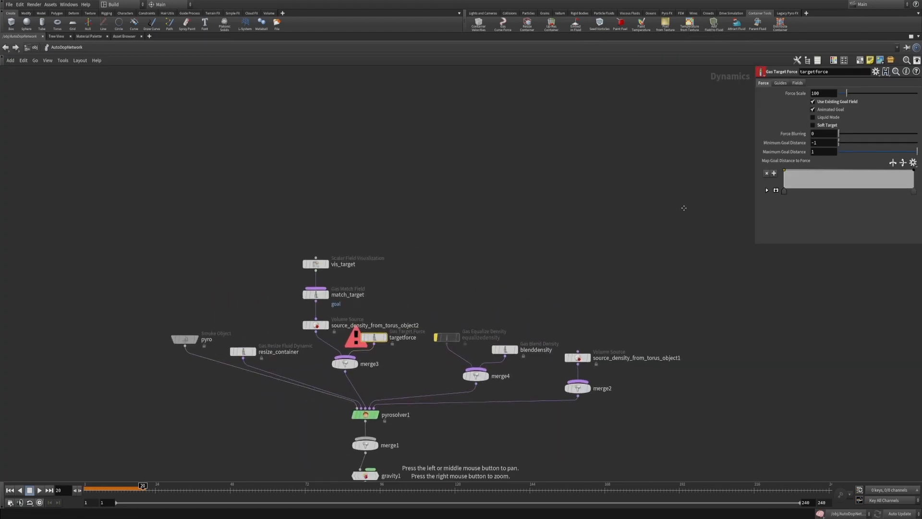
middle_drag(399, 279, 543, 272)
scroll(543, 272, up, 5)
scroll(412, 181, down, 5)
drag(399, 161, 554, 160)
middle_drag(497, 185, 570, 298)
Step: Color the attraction nodes feeding merge3 and merge4 red
key(c)
click(901, 449)
key(c)
click(487, 275)
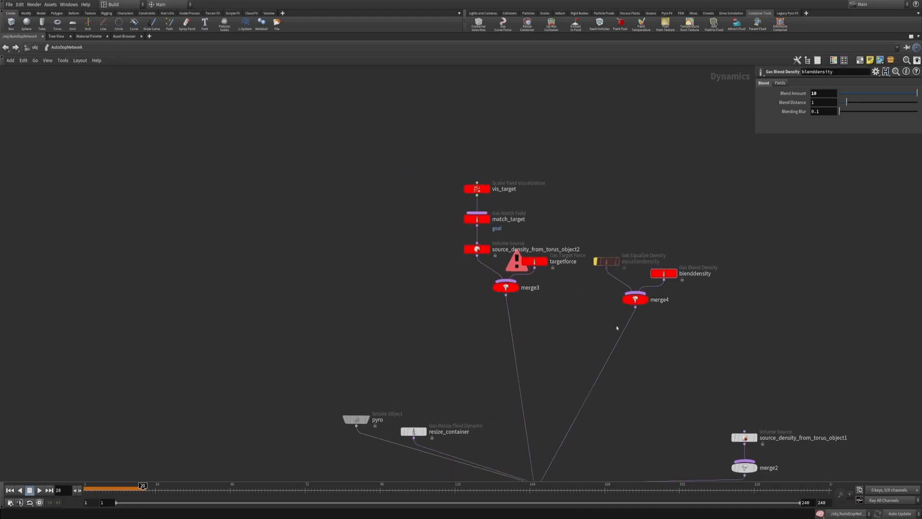
Step: Restore the split layout and replay the simulation from the first frame to view the attraction
key(ctrl+b)
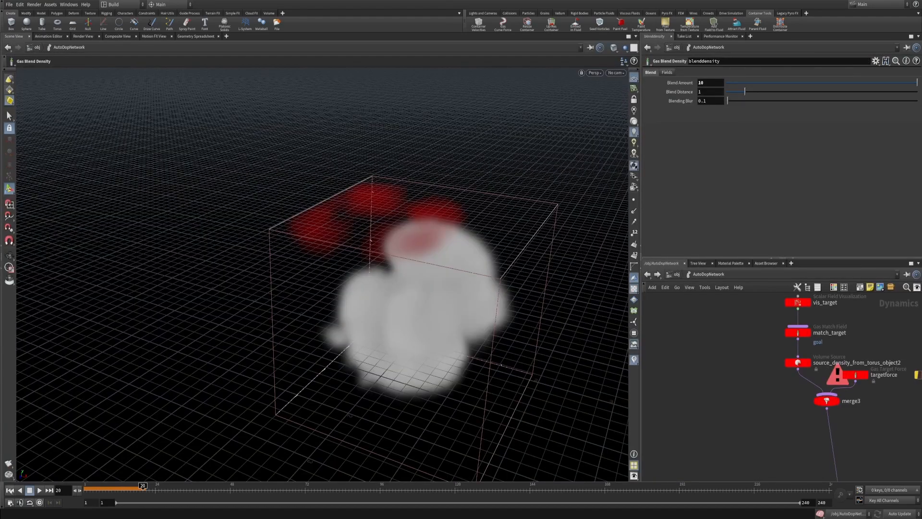
click(11, 491)
alt+right_drag(267, 330, 226, 342)
click(39, 490)
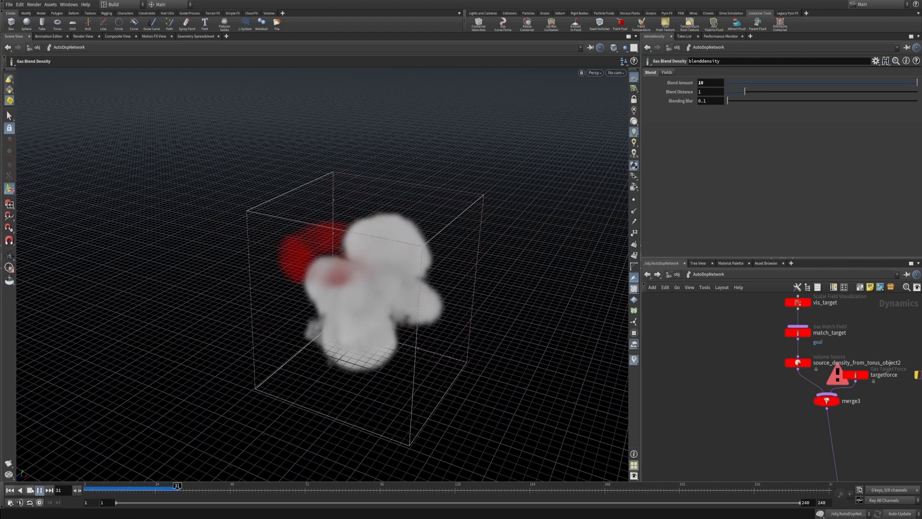
Step: Duplicate the targetforce node, wire the copy into merge3, and delete the original that carries the error
middle_drag(894, 350, 756, 365)
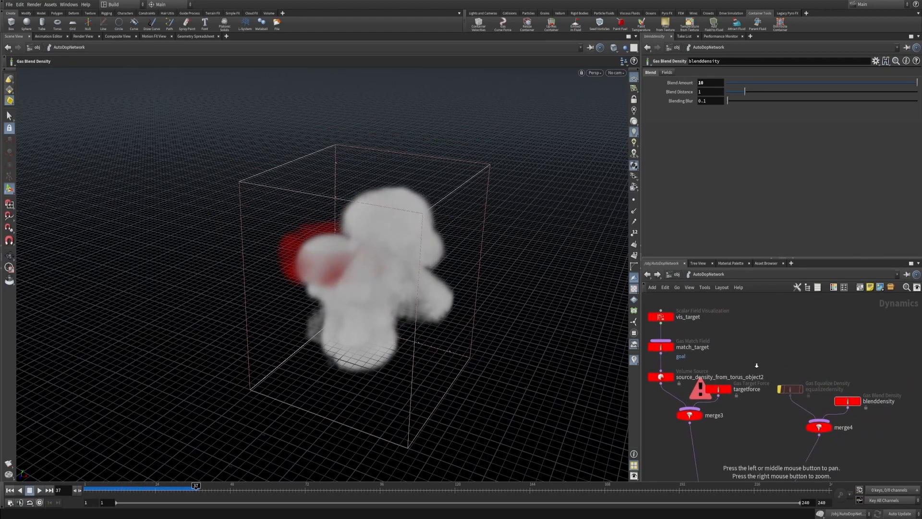
drag(724, 392, 751, 334)
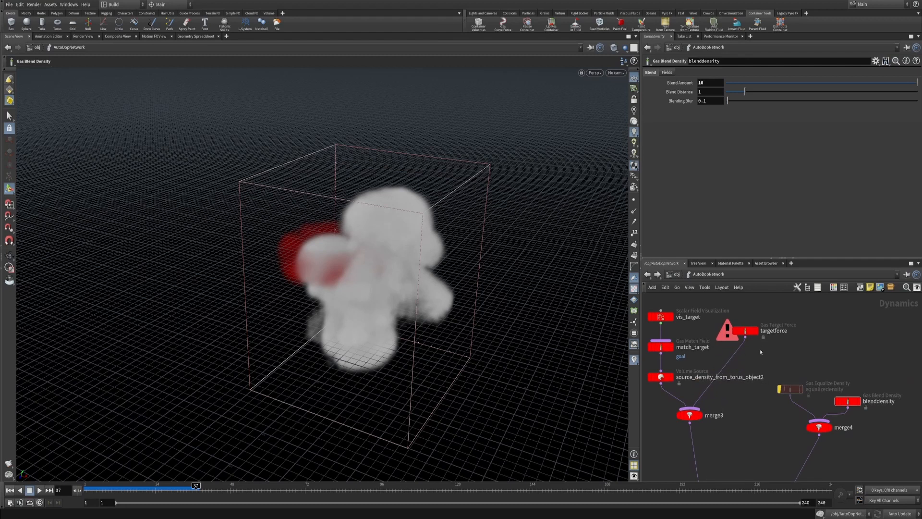
mouse_move(747, 333)
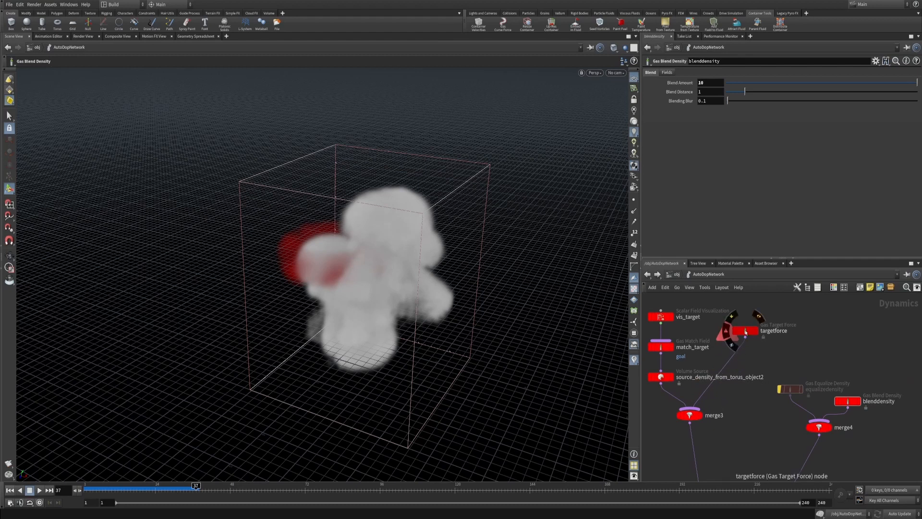
middle_drag(746, 332, 724, 361)
alt+drag(724, 362, 788, 369)
mouse_move(712, 381)
mouse_down()
mouse_move(775, 384)
mouse_move(788, 369)
mouse_move(727, 373)
mouse_up()
click(728, 360)
key(Delete)
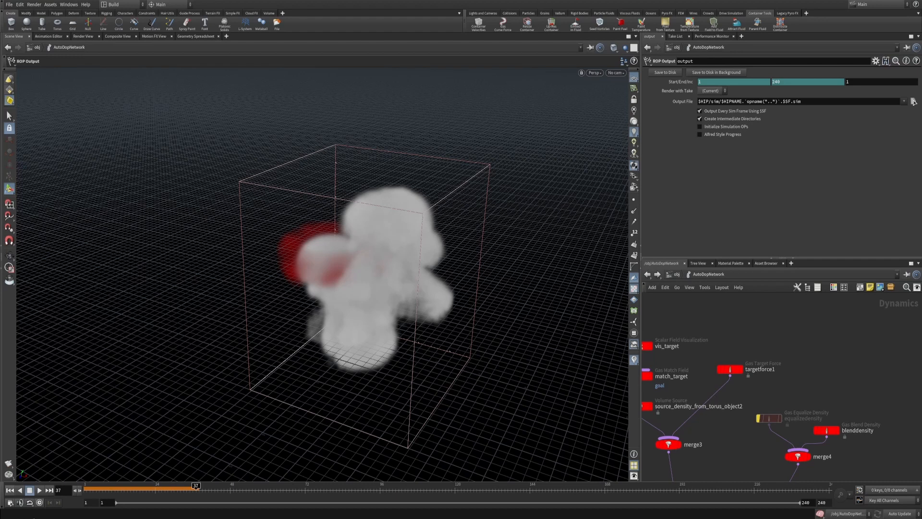
Step: Replay the simulation from the first frame with the replaced target force, and stop it
click(9, 490)
click(39, 490)
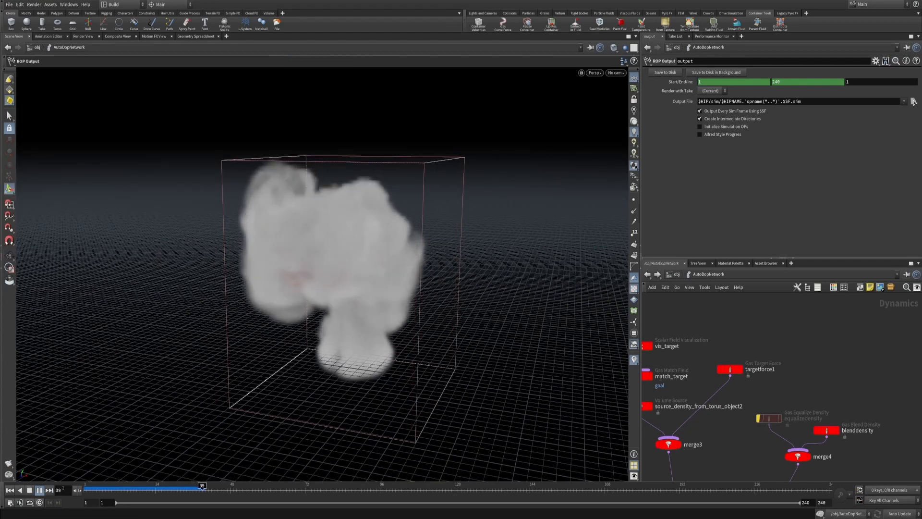
click(31, 492)
Step: Rearrange the red nodes so that the merge3 and merge4 branches are clearly separated
alt+middle_drag(743, 350, 753, 343)
scroll(799, 362, down, 3)
alt+middle_drag(798, 362, 806, 401)
scroll(708, 347, up, 4)
drag(689, 340, 807, 460)
alt+middle_drag(771, 449, 783, 389)
shift+drag(704, 429, 735, 372)
middle_drag(784, 377, 689, 408)
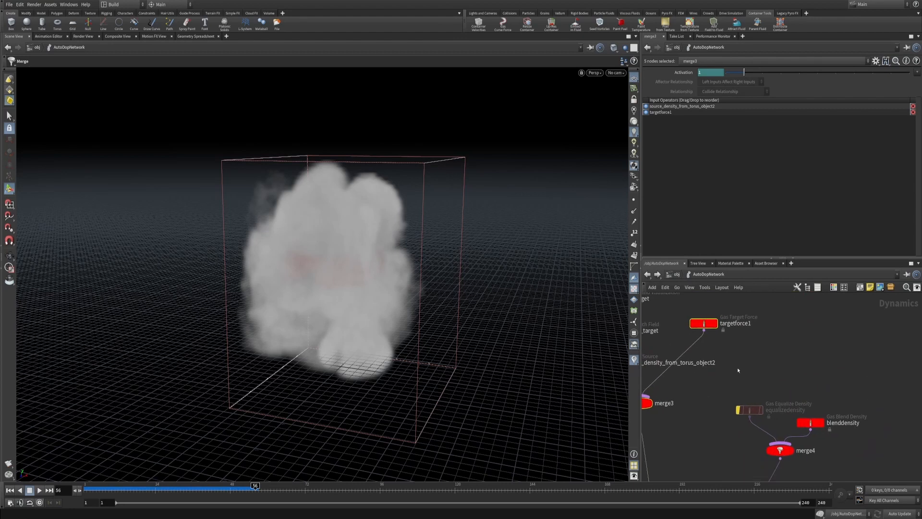
drag(736, 371, 850, 465)
drag(812, 424, 846, 395)
alt+middle_drag(686, 360, 791, 414)
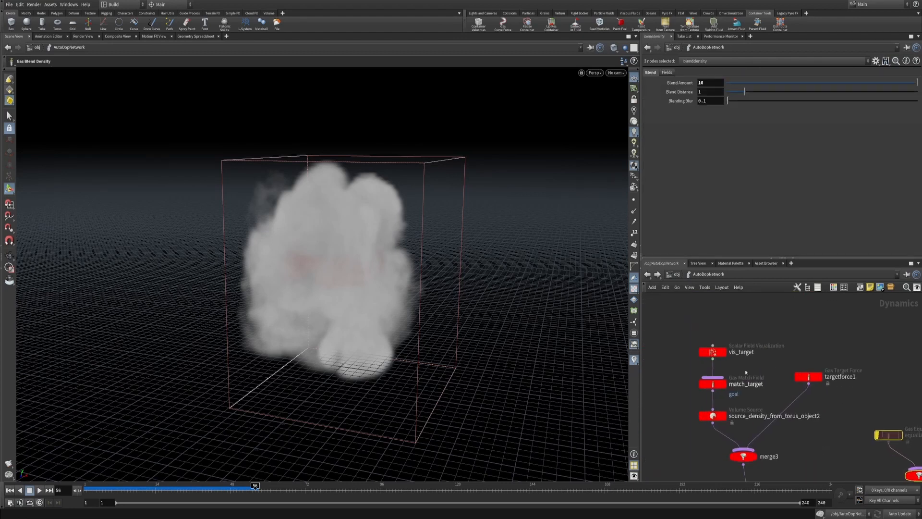
Step: Move vis_target farther above match_target and display its parameters
click(739, 325)
drag(713, 352, 713, 323)
drag(760, 348, 700, 307)
Step: Scrub back to frame 19 and compare the red target visualization with the smoke up close
alt+drag(346, 276, 364, 215)
alt+right_drag(364, 216, 414, 219)
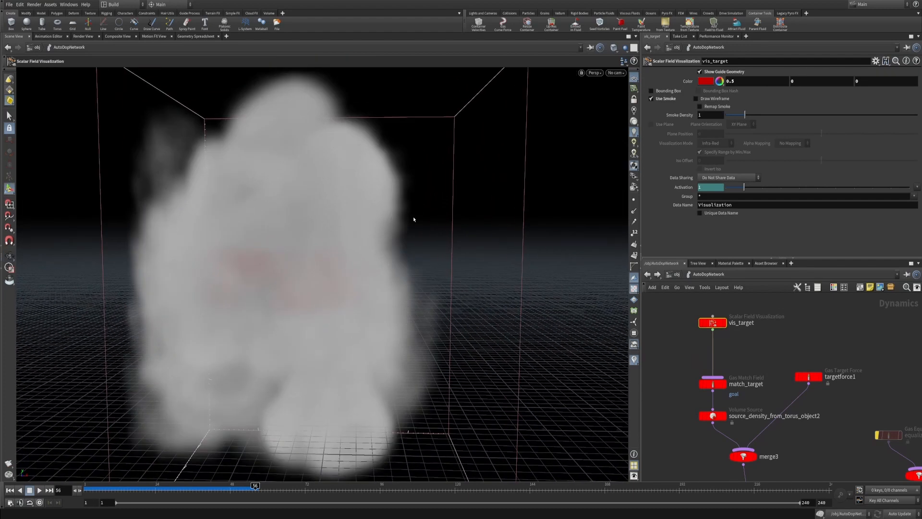
drag(97, 492, 139, 490)
alt+right_drag(235, 288, 275, 277)
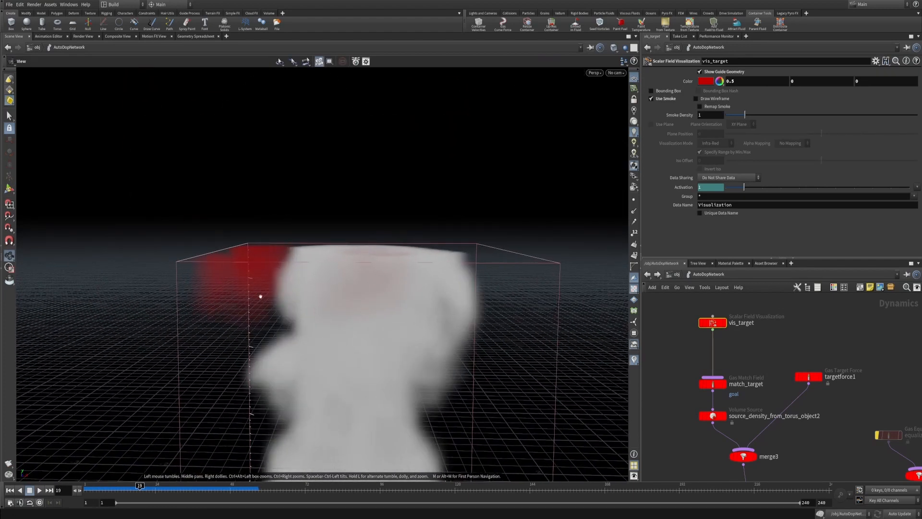
alt+drag(275, 277, 237, 319)
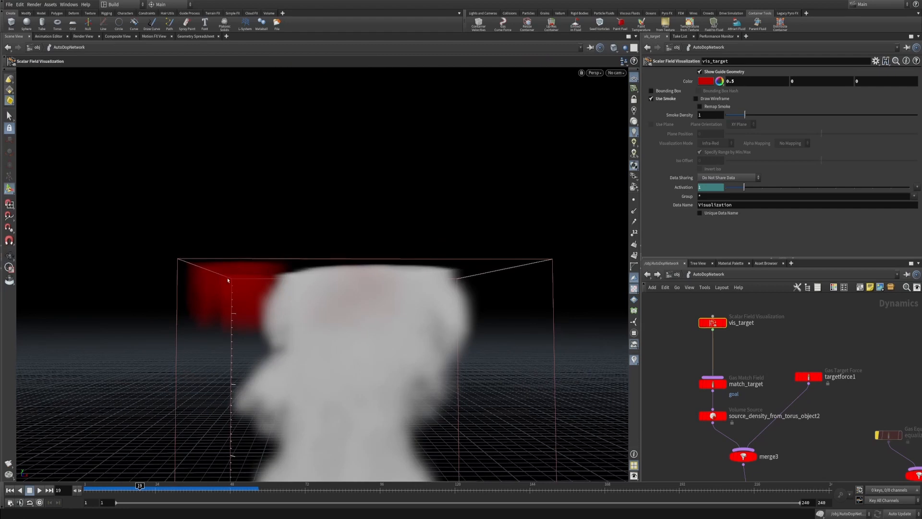
Step: Display the Gas Match Field parameters of match_target
middle_drag(748, 370, 768, 347)
click(733, 360)
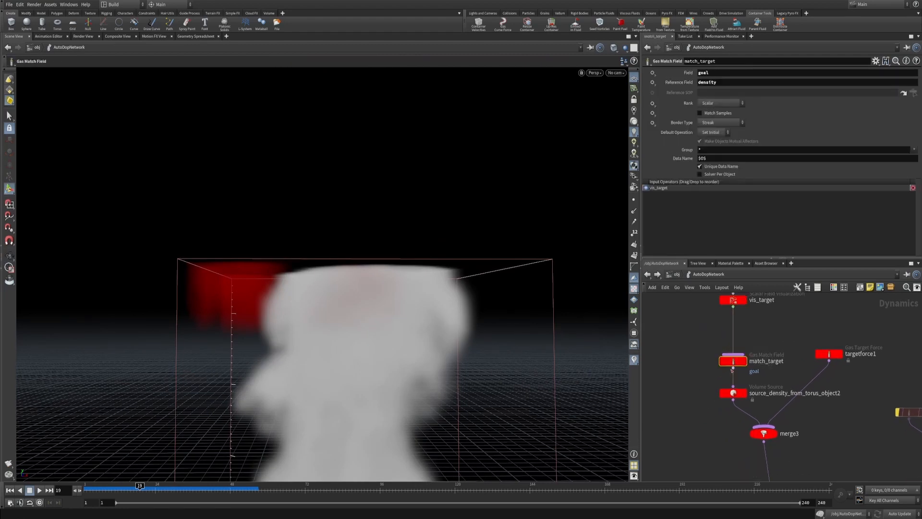
Step: Check match_target's field and reference field, and examine the field names of the Gas Equalize Density node
click(704, 73)
drag(726, 82, 686, 84)
drag(784, 328, 900, 414)
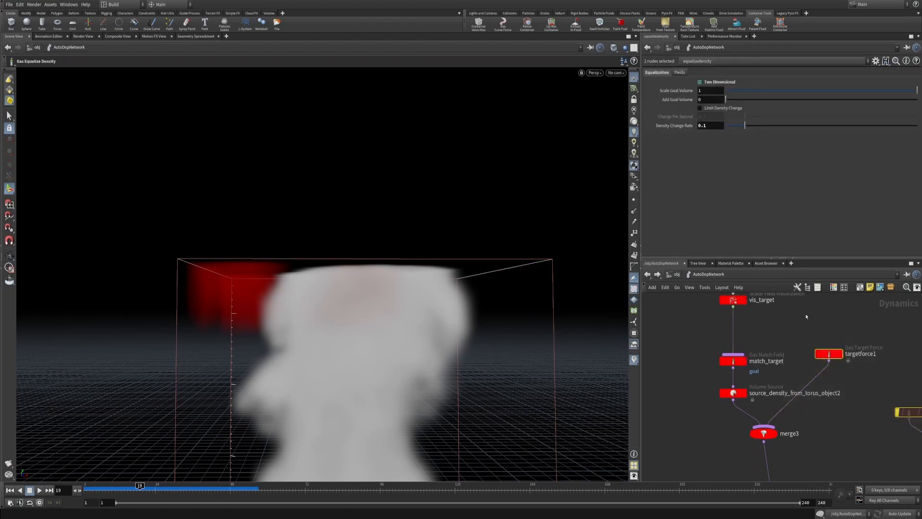
click(679, 73)
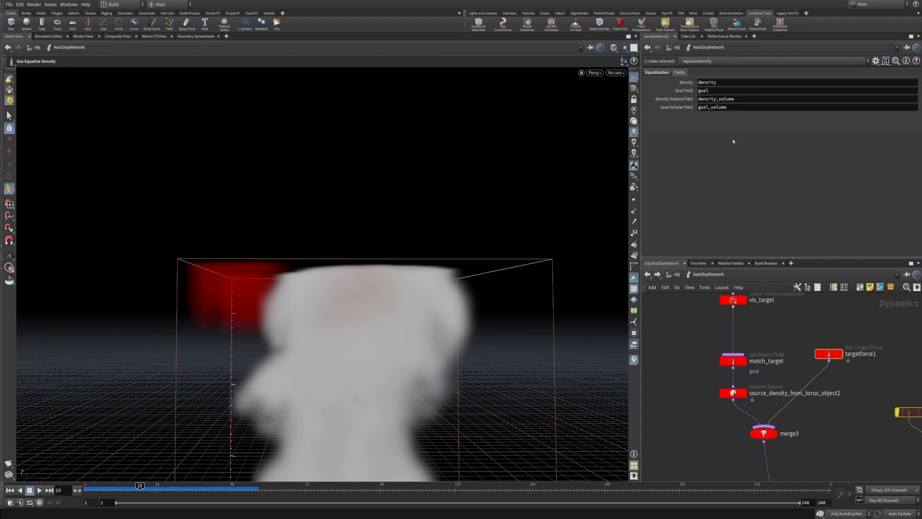
Step: Display the Volume Source parameters of source_density_from_torus_object2 and move targetforce1 slightly lower in the network
click(746, 361)
click(731, 393)
middle_drag(823, 360, 791, 361)
drag(791, 361, 815, 379)
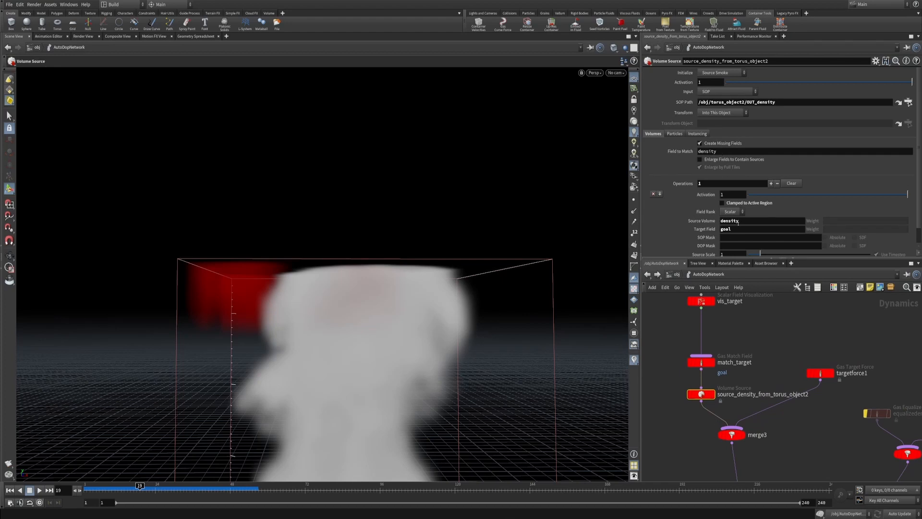
Step: Go to the OUT_density node referenced by the SOP Path and move create_density and the nodes below it farther from torus1
click(908, 102)
middle_drag(830, 306, 807, 366)
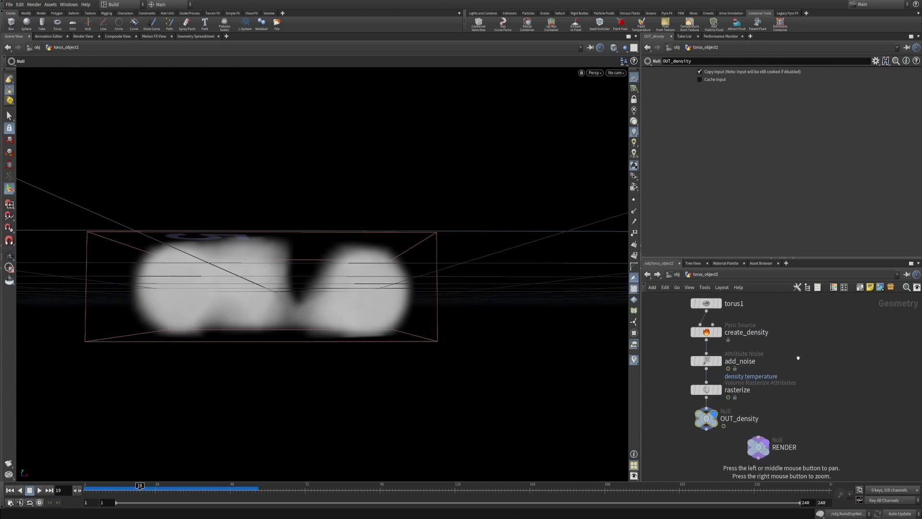
drag(681, 328, 736, 451)
drag(706, 338, 707, 380)
click(739, 344)
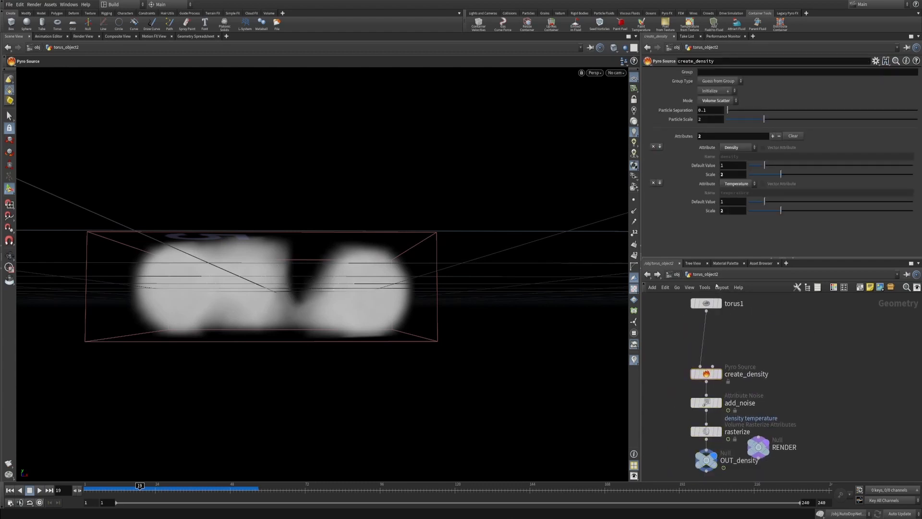
Step: Show the create_density points in the viewport and remove the Temperature attribute from that Pyro Source
click(720, 303)
click(720, 374)
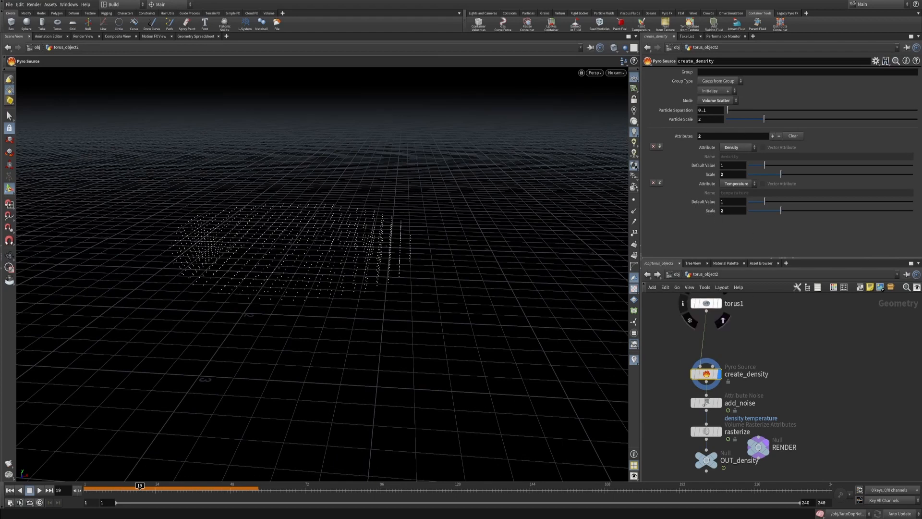
click(653, 183)
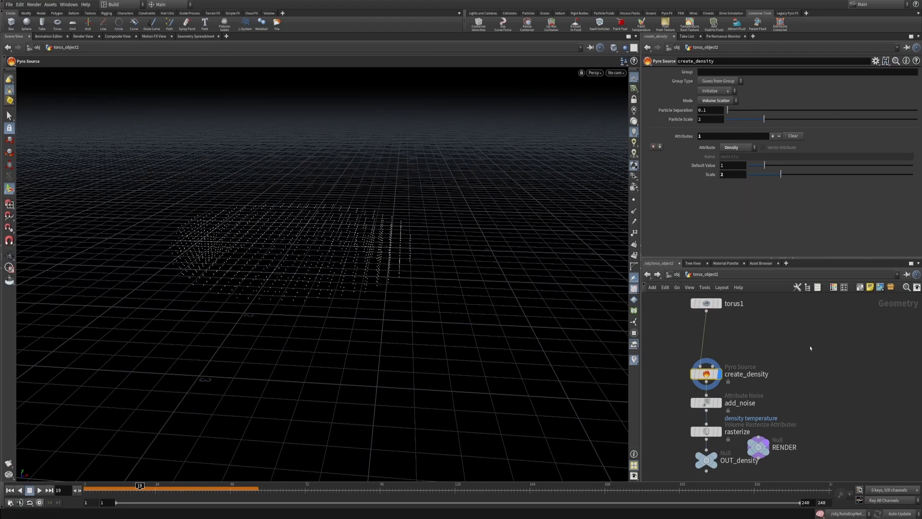
Step: Check add_noise, display the rasterize volume in the viewport and move the RENDER null away from the chain
middle_drag(701, 384, 715, 347)
click(721, 366)
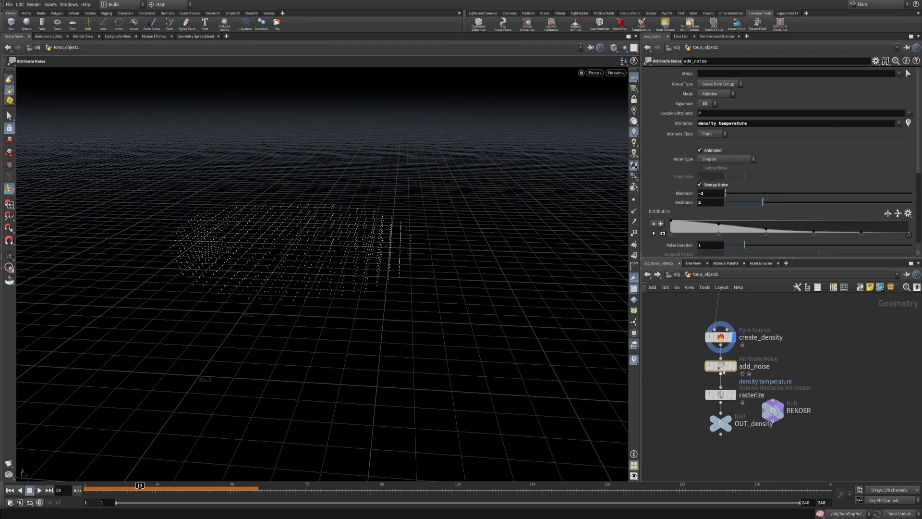
click(733, 394)
click(720, 394)
drag(422, 258, 411, 280)
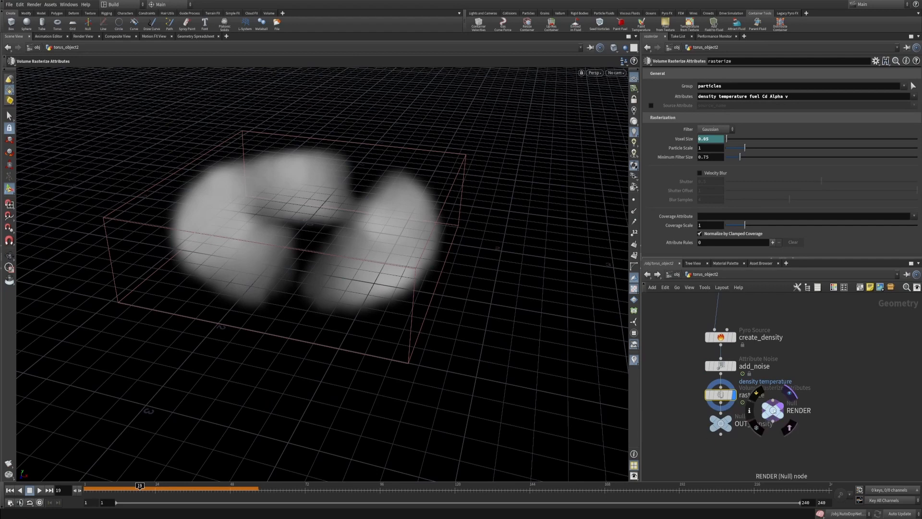
drag(763, 405, 822, 406)
Step: Return to AutoDopNetwork and review the source volume, target field and operation of source_density_from_torus_object2
key(u)
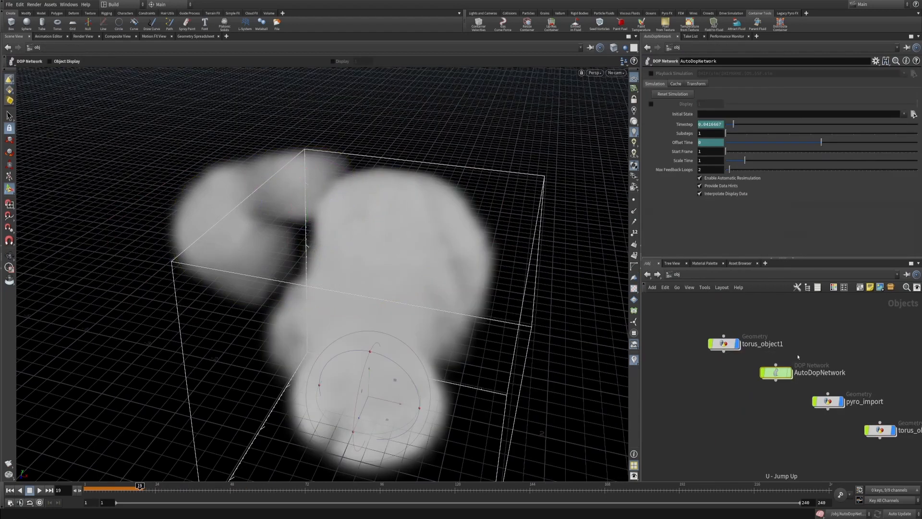
key(i)
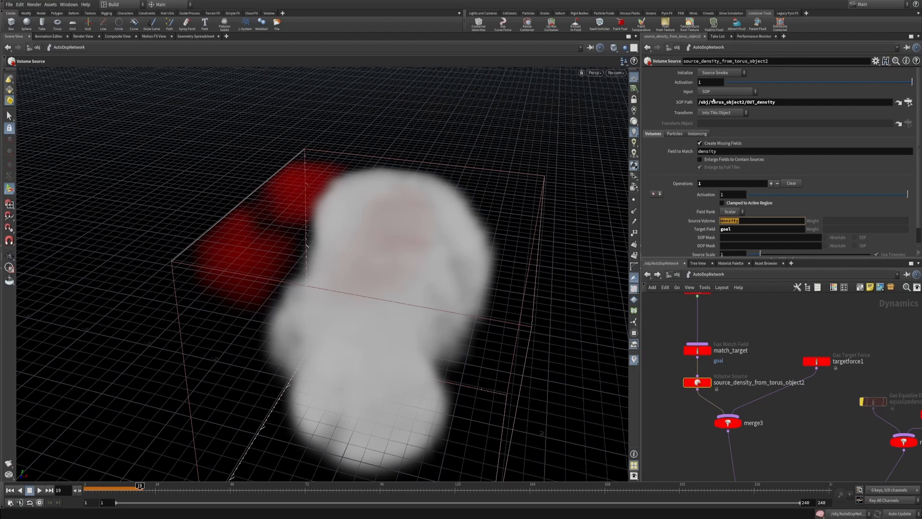
click(764, 229)
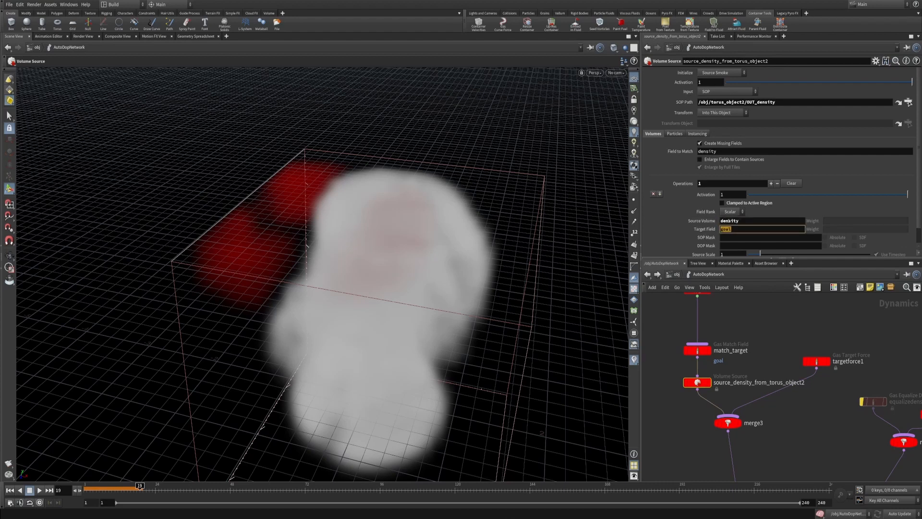
key(Return)
scroll(752, 233, down, 1)
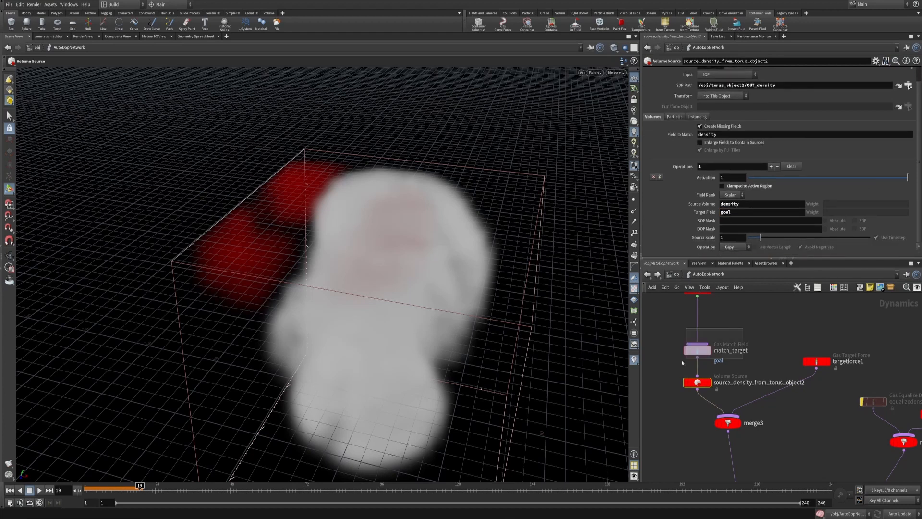
Step: Examine the field names and force settings of the Gas Target Force node targetforce1
click(734, 345)
click(816, 362)
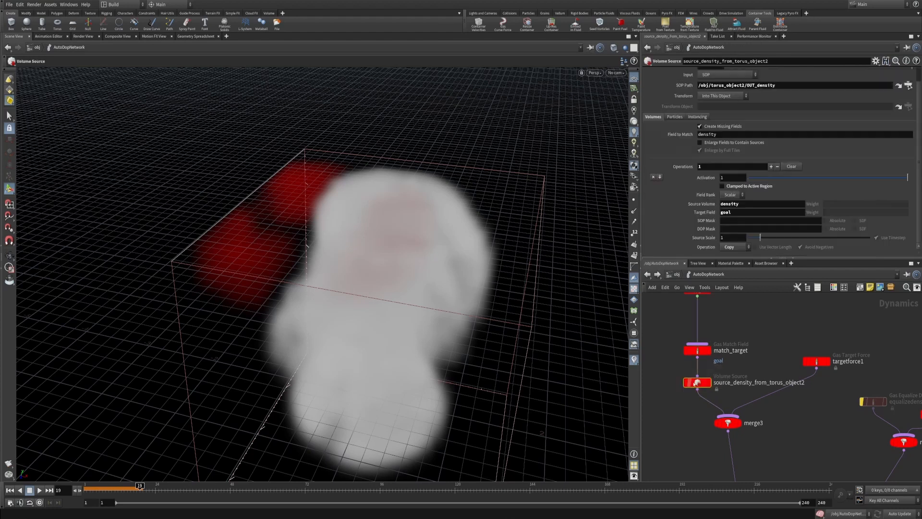
middle_drag(815, 367, 759, 388)
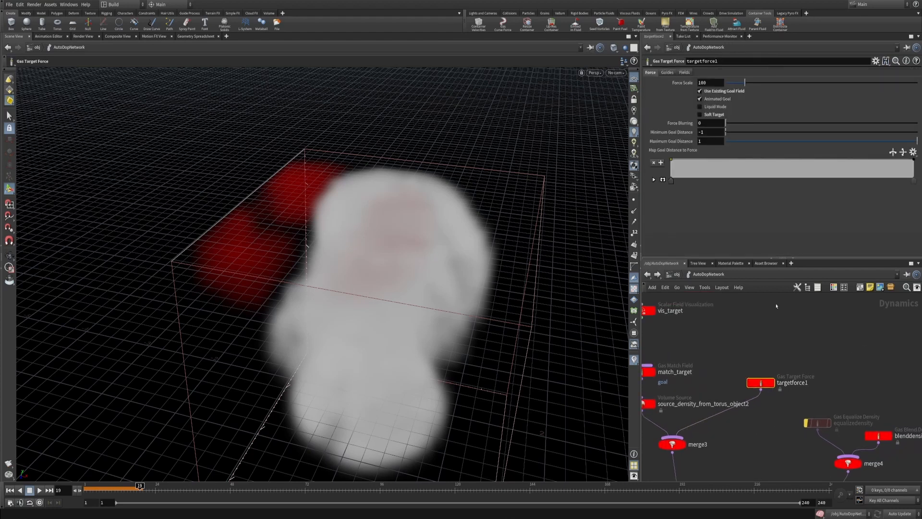
click(684, 72)
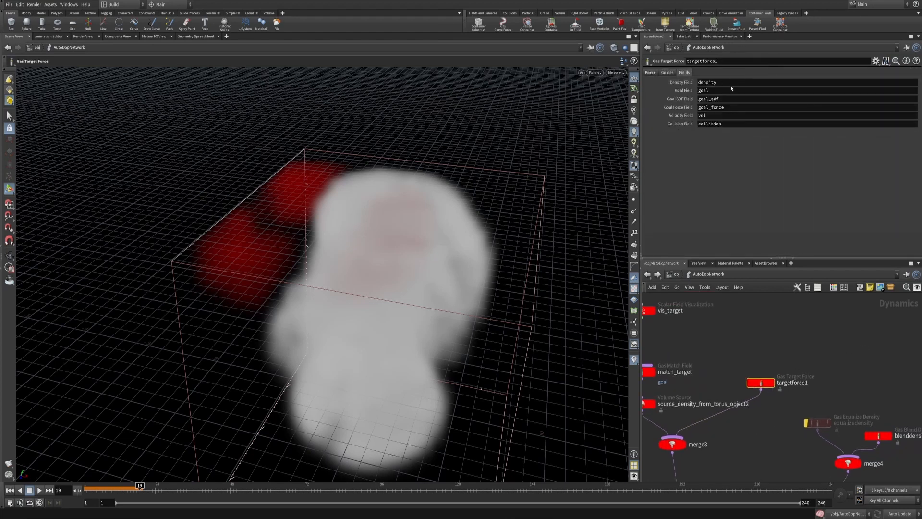
click(650, 73)
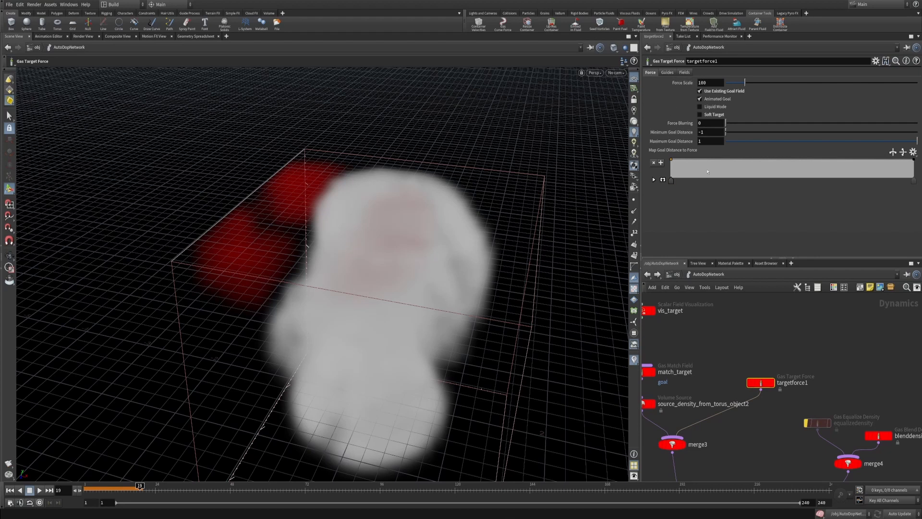
Step: Trace the red branches down to pyrosolver1 and display its Pyro Solver parameters
scroll(786, 359, down, 4)
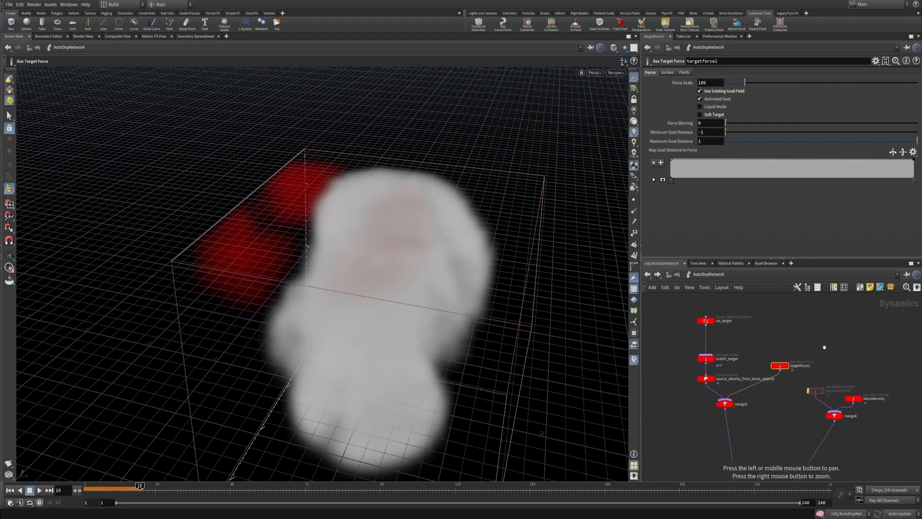
scroll(797, 355, down, 5)
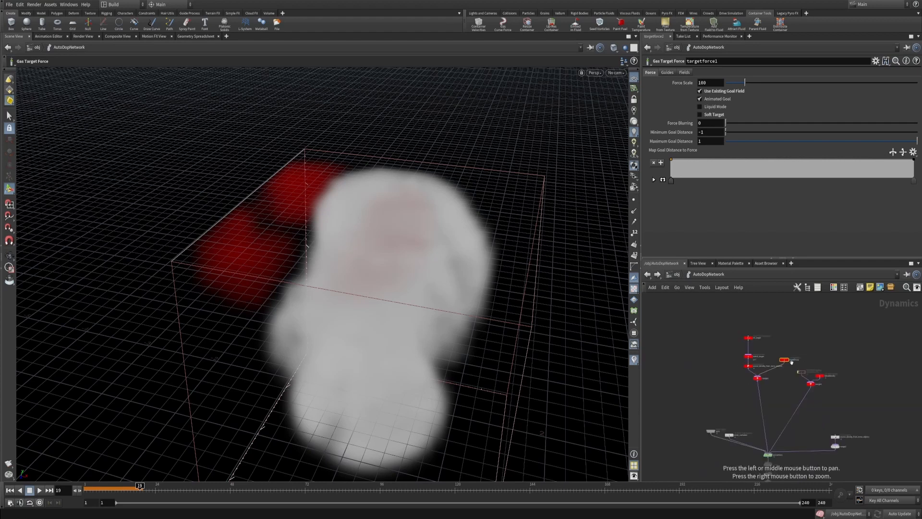
scroll(790, 344, up, 4)
drag(780, 354, 828, 367)
middle_drag(771, 364, 784, 397)
drag(681, 313, 808, 431)
middle_drag(783, 421, 785, 298)
scroll(772, 379, up, 5)
click(746, 398)
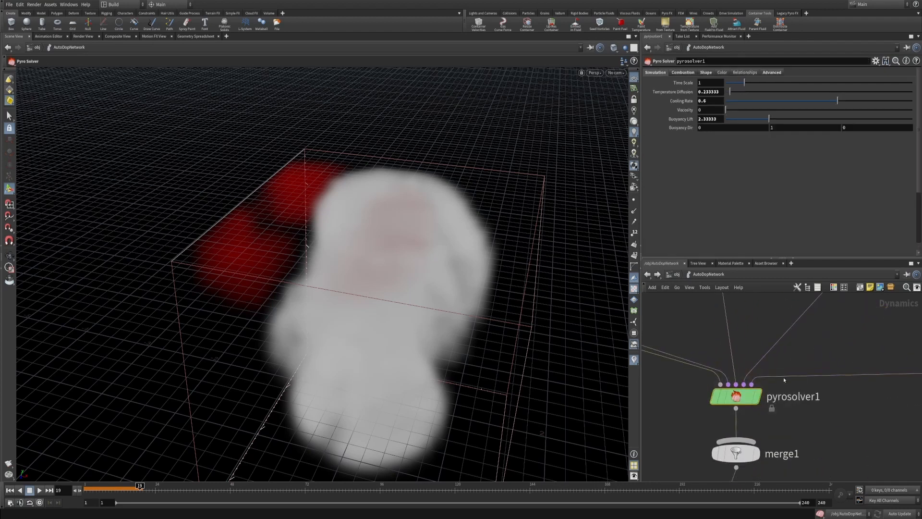
Step: Compare the red merge3 and merge4 branches feeding the solver, selecting each group of nodes in turn
scroll(808, 342, down, 6)
middle_drag(809, 341, 762, 439)
middle_drag(772, 377, 759, 407)
drag(689, 324, 845, 420)
scroll(819, 408, up, 2)
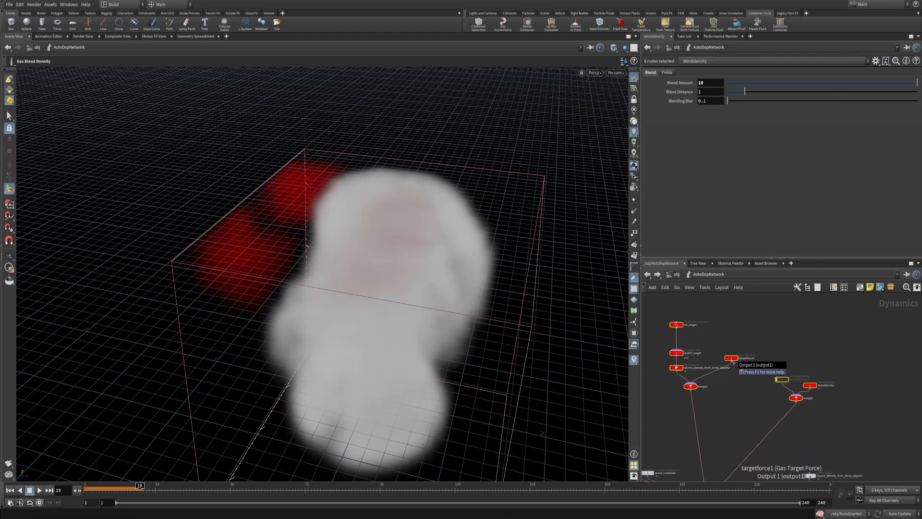
scroll(765, 384, up, 5)
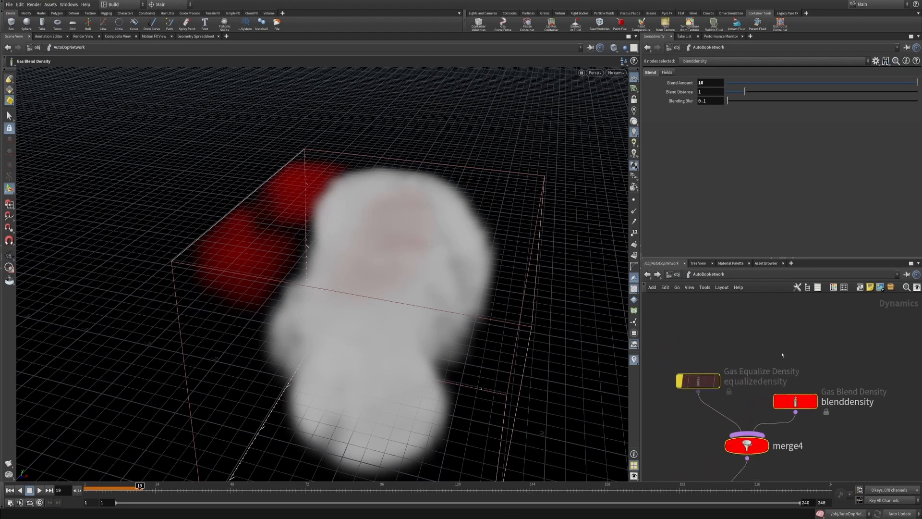
drag(783, 358, 852, 427)
scroll(792, 408, down, 6)
middle_drag(745, 413, 824, 410)
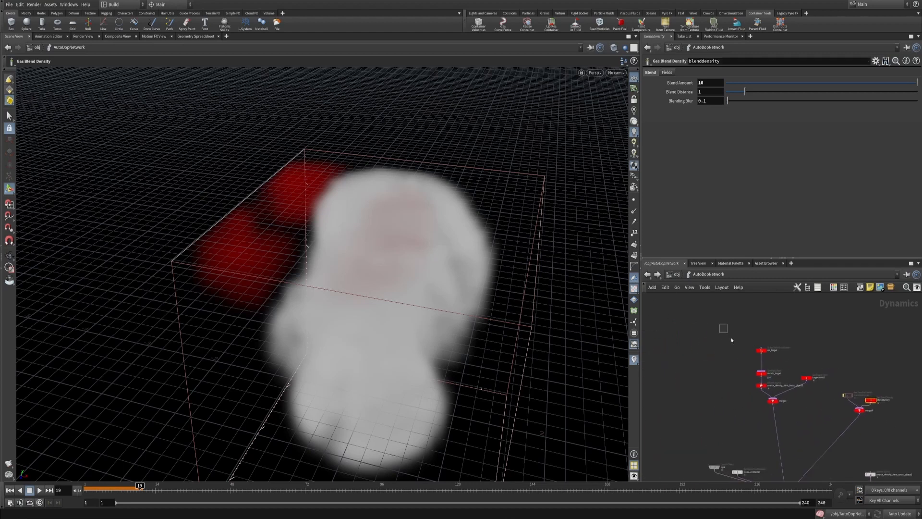
drag(720, 320, 818, 408)
scroll(788, 356, up, 2)
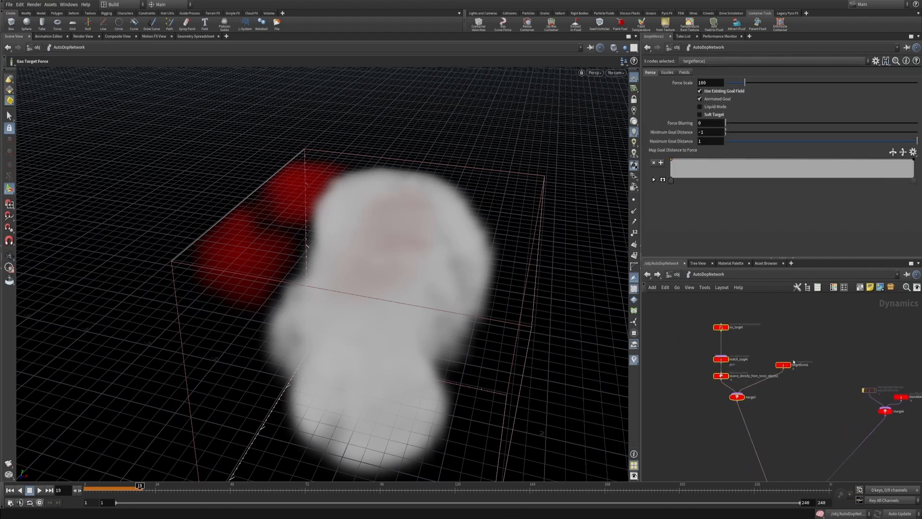
Step: Examine the field names and blend settings of the Gas Blend Density node blenddensity
alt+middle_drag(839, 421, 720, 412)
drag(732, 364, 855, 429)
alt+right_drag(809, 423, 810, 411)
click(768, 370)
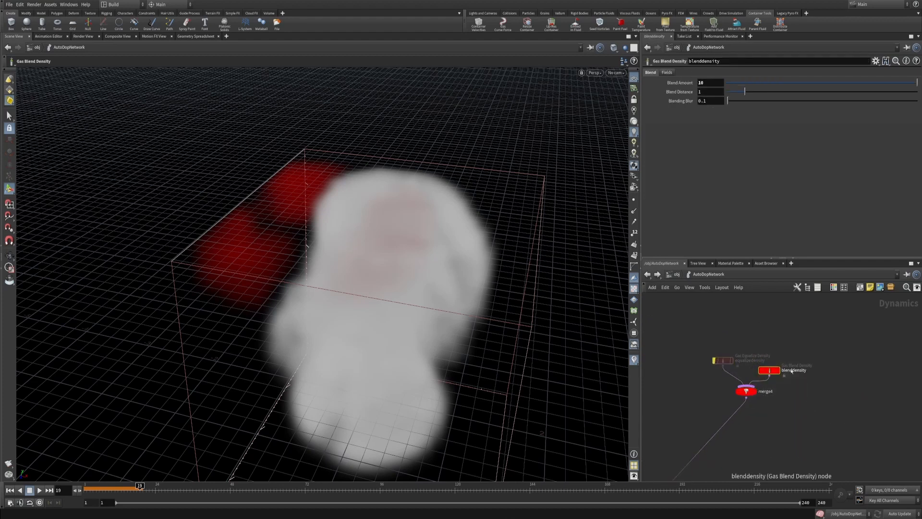
click(667, 72)
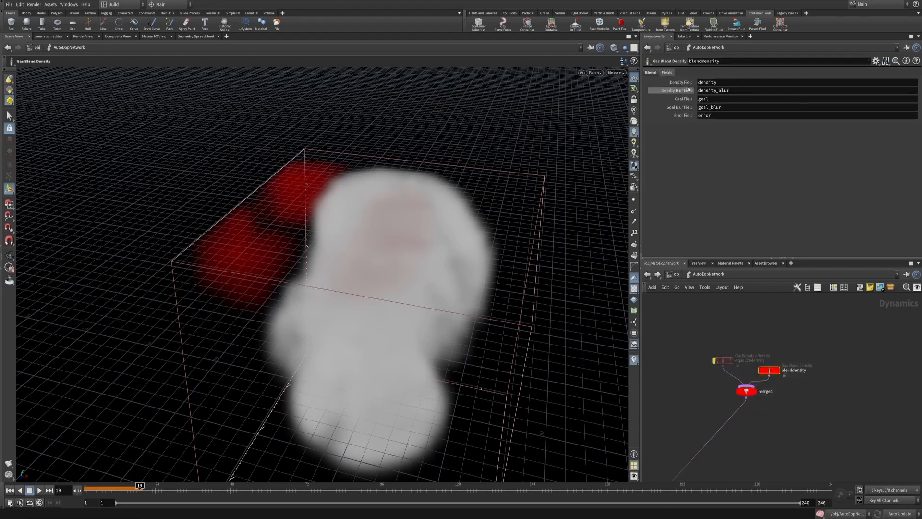
click(650, 73)
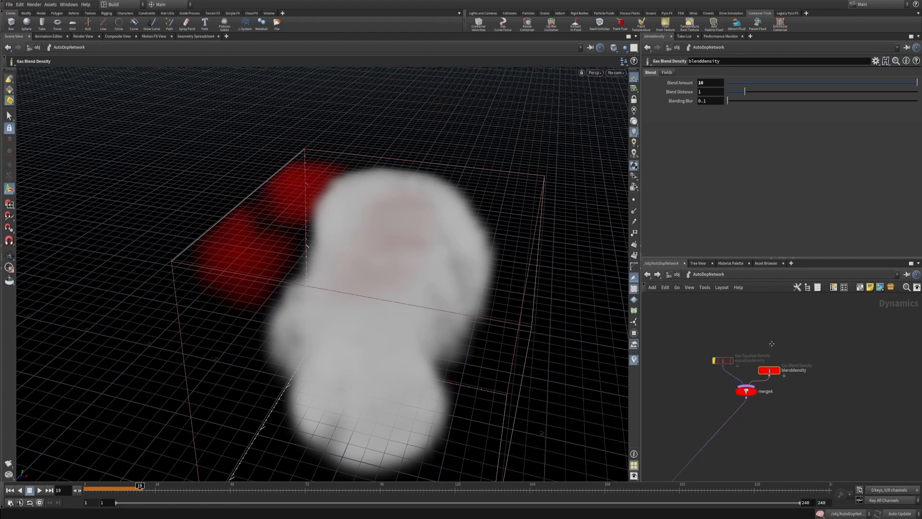
Step: Copy the five red nodes of the merge3 branch: vis_target, match_target, source_density_from_torus_object2, targetforce1 and merge3
middle_drag(755, 343, 821, 335)
right_drag(821, 335, 768, 342)
mouse_move(752, 346)
middle_down()
mouse_move(805, 361)
mouse_move(768, 347)
middle_up()
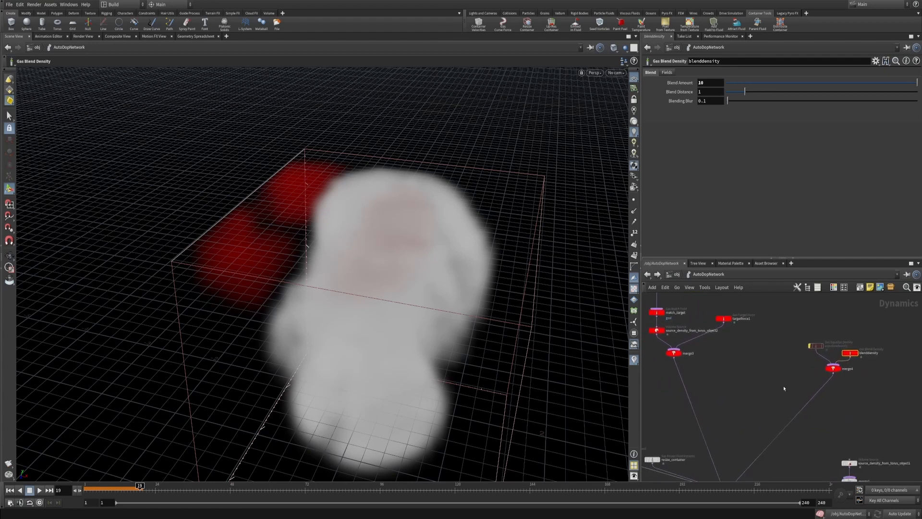
middle_drag(776, 386, 788, 408)
drag(834, 424, 645, 308)
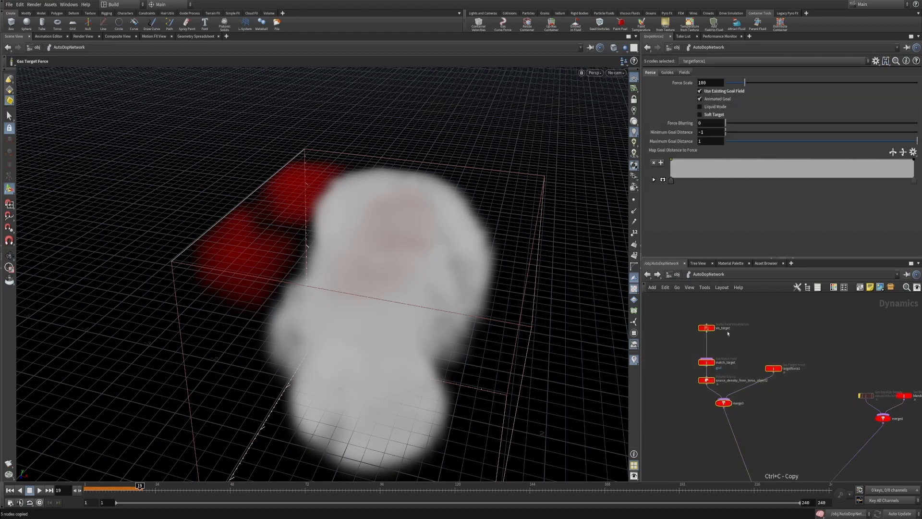
Step: Return to the object level and delete AutoDopNetwork, pyro_import and torus_object1, keeping only torus_object2
key(u)
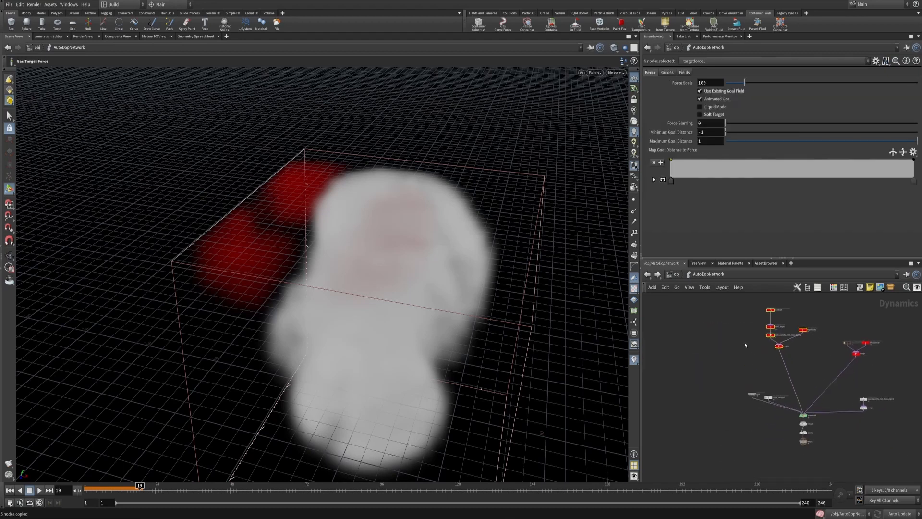
scroll(744, 342, up, 2)
middle_drag(747, 356, 640, 331)
key(Delete)
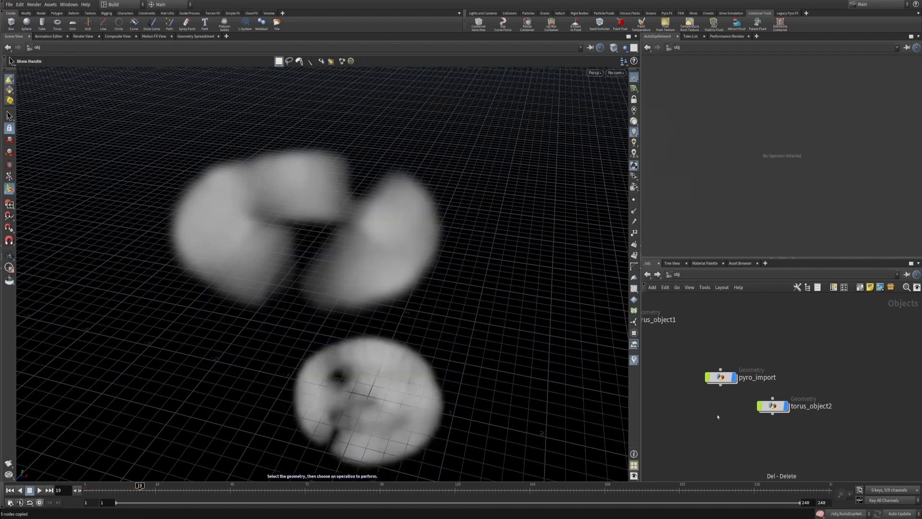
click(720, 377)
key(Delete)
drag(738, 442, 822, 367)
middle_drag(706, 349, 708, 329)
click(712, 354)
key(Delete)
Step: Rename torus_object2 to TARGET and colour its node red
click(765, 395)
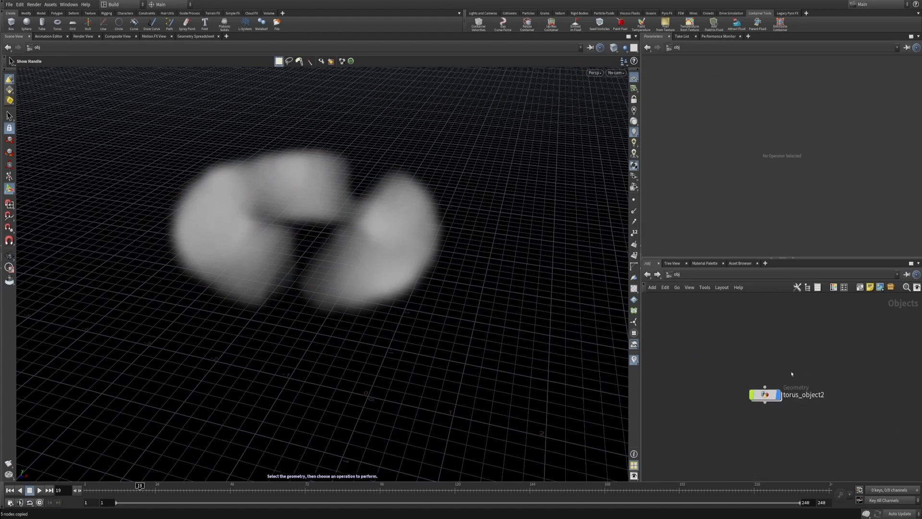
double_click(766, 396)
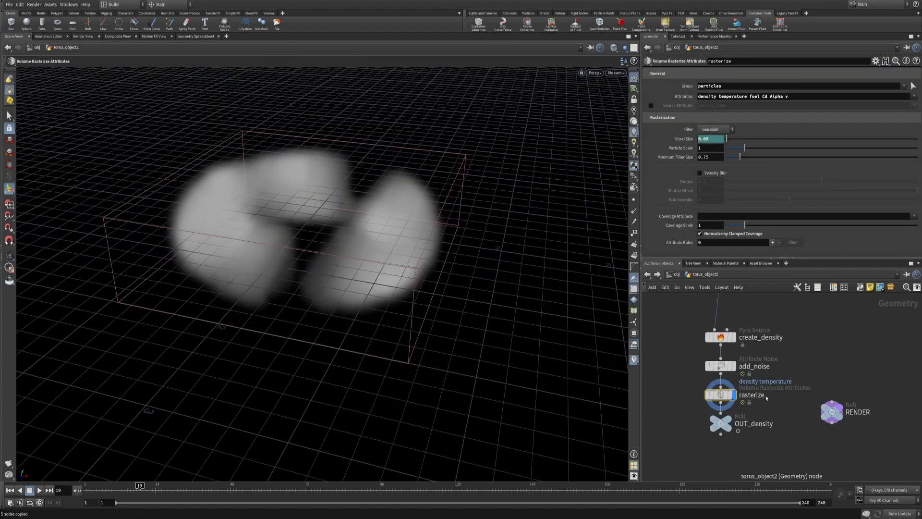
key(u)
double_click(798, 396)
text(TARGET)
key(Return)
key(c)
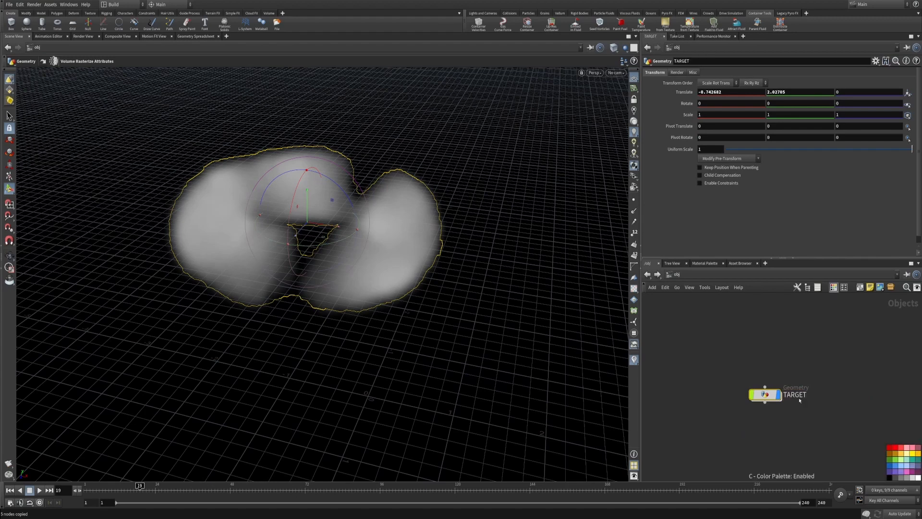
click(895, 448)
Step: Create a Sparse Billowy Smoke simulation at the origin and stop its playback after a short preview
click(668, 13)
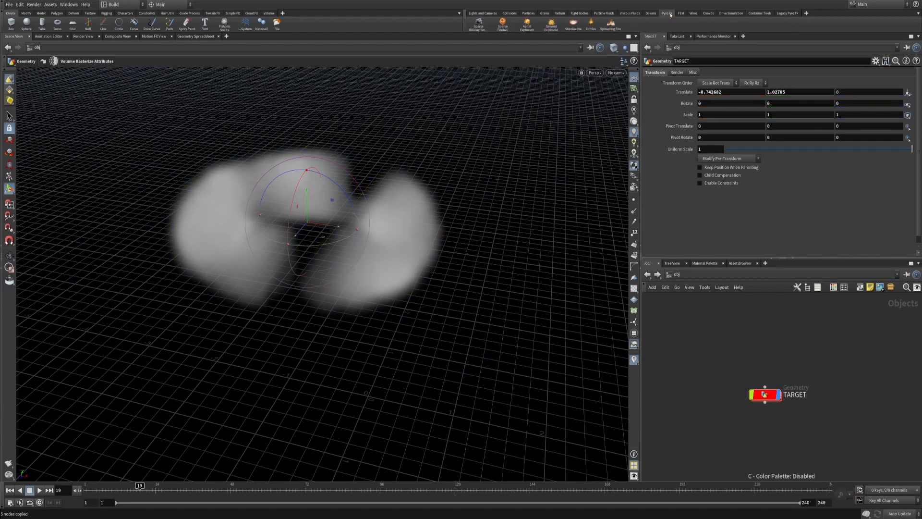
alt+drag(537, 154, 509, 140)
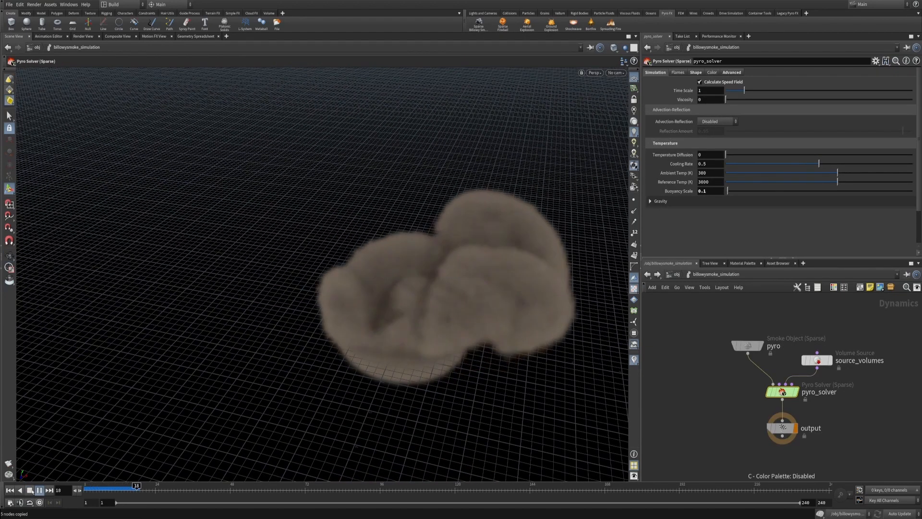
click(31, 491)
middle_drag(826, 314, 815, 334)
scroll(792, 345, down, 3)
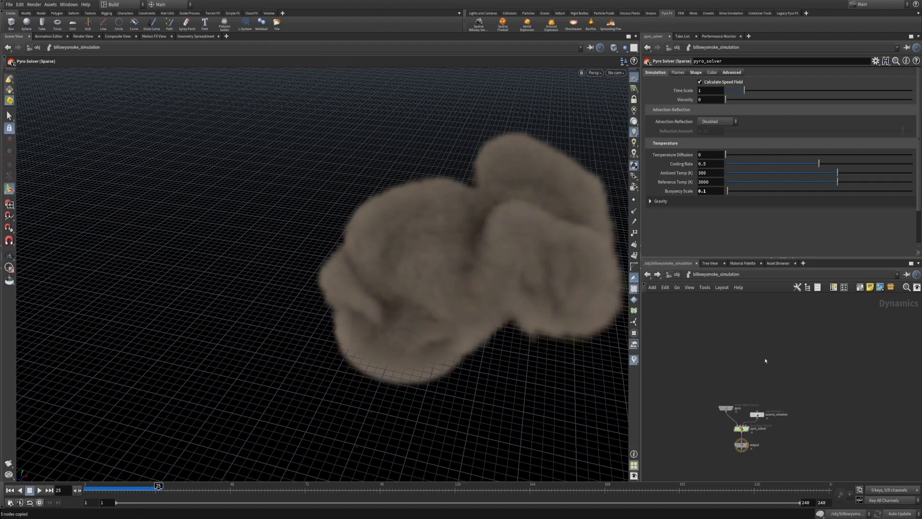
Step: Paste the five copied red nodes into the billowysmoke_simulation network and wire merge3 into pyro_solver
key(ctrl+v)
click(774, 407)
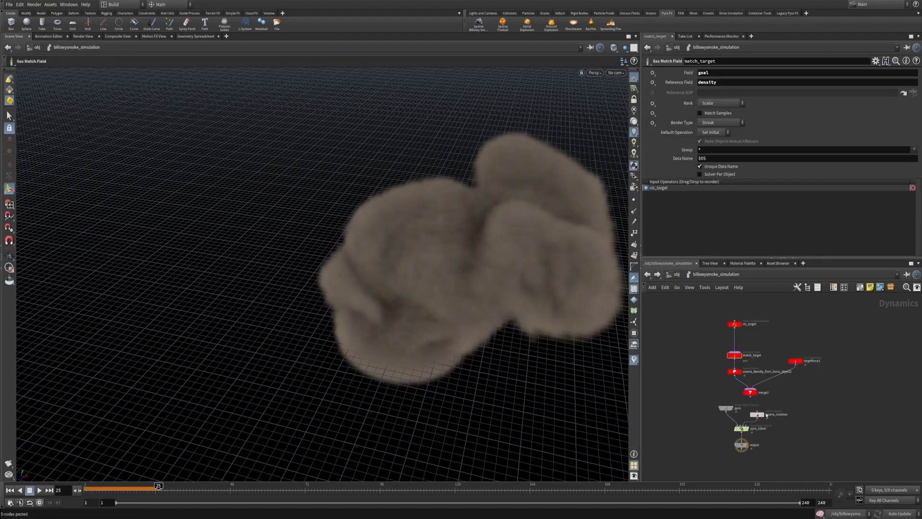
scroll(740, 436, up, 3)
click(732, 374)
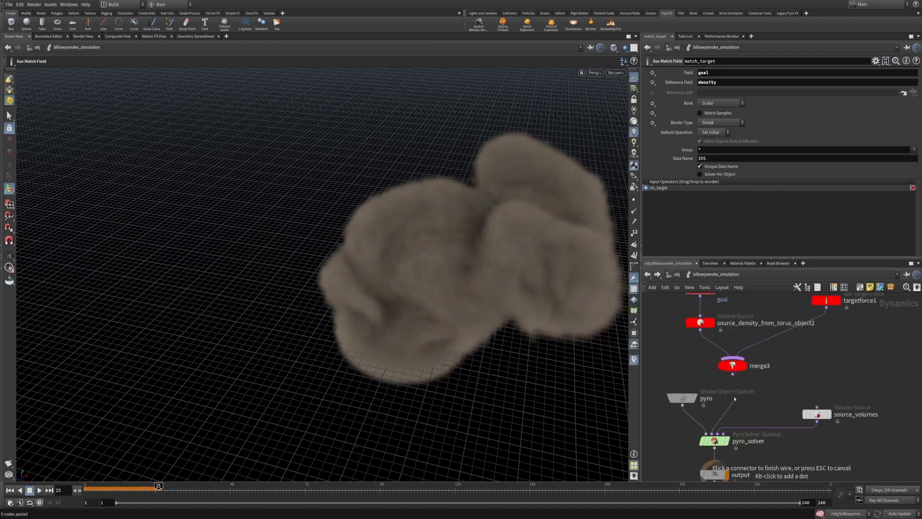
click(712, 434)
alt+middle_drag(769, 384, 777, 424)
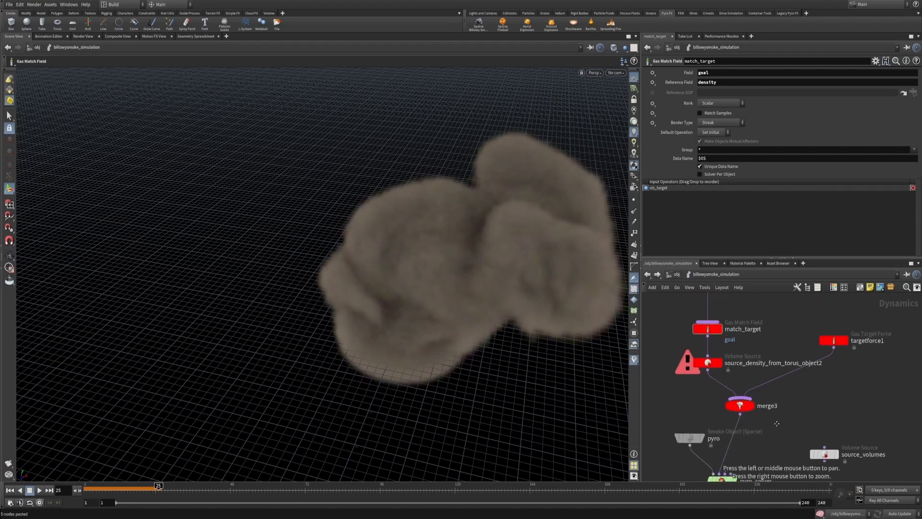
Step: Set the SOP Path of source_density_from_torus_object2 to /obj/TARGET/OUT_density
click(707, 362)
scroll(740, 408, down, 2)
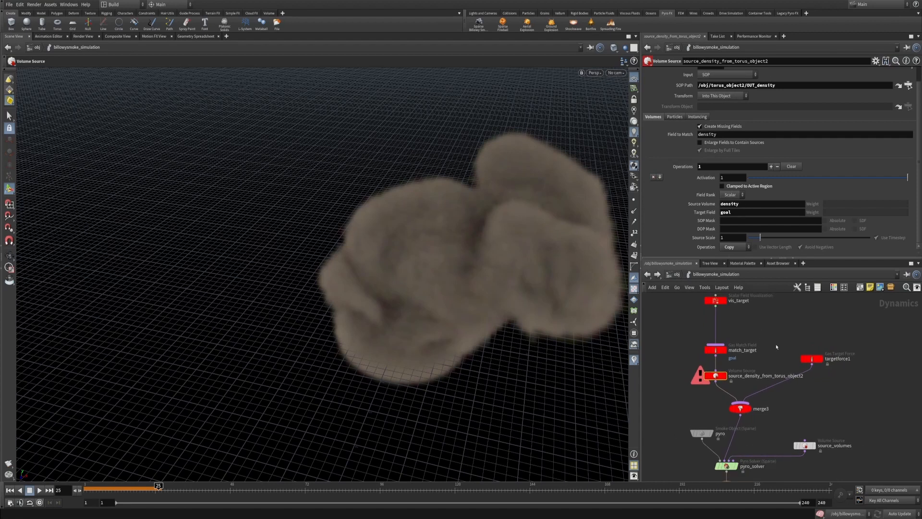
click(741, 85)
click(744, 85)
key(Return)
key(u)
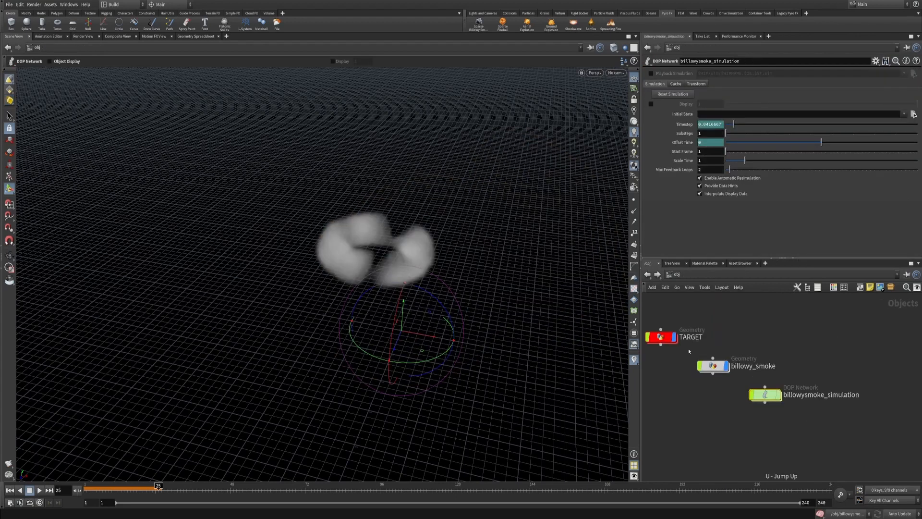
key(i)
click(744, 85)
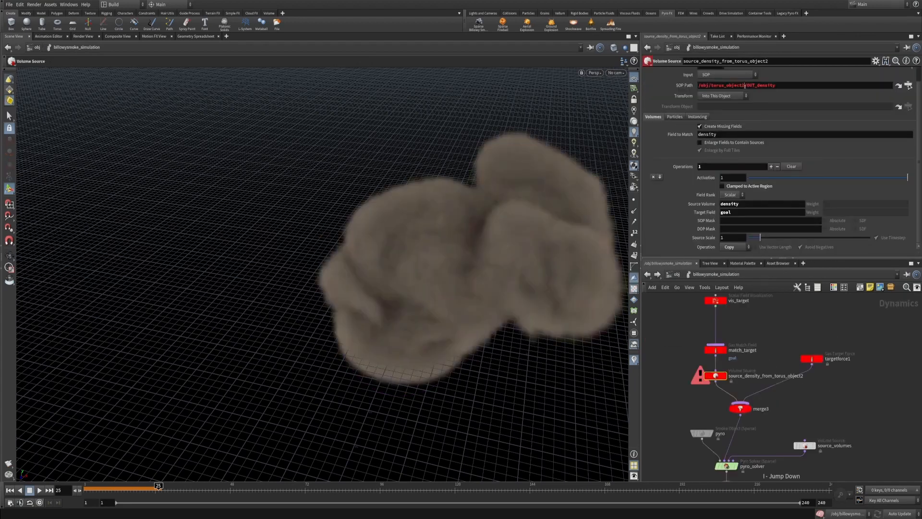
text(TARGET)
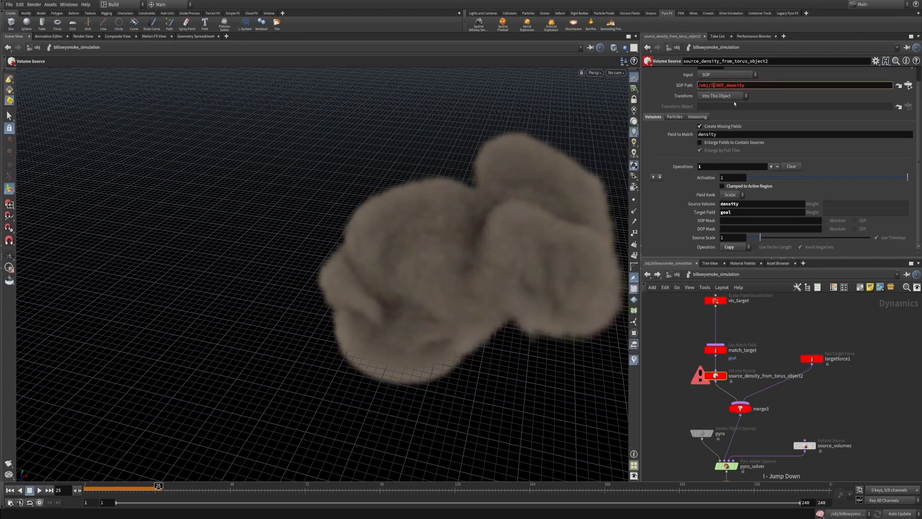
key(Return)
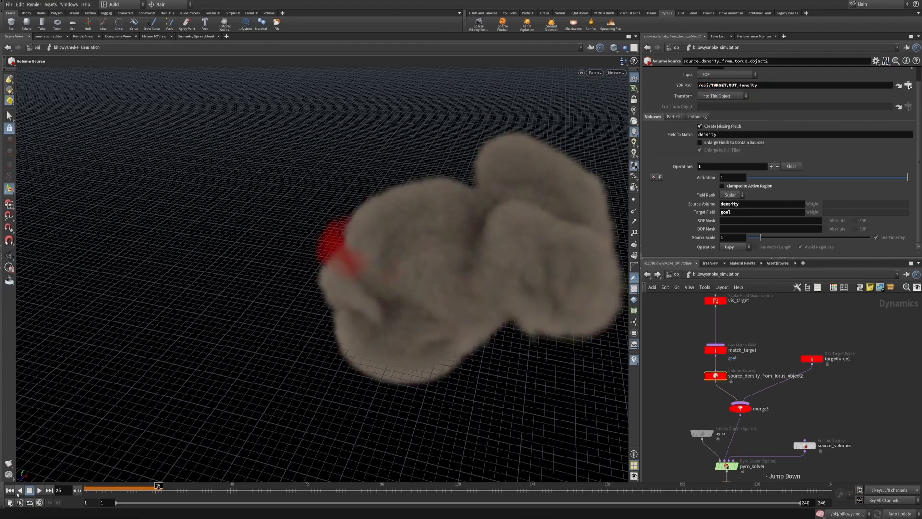
Step: Play the simulation from the first frame and examine from several angles how the smoke reacts to the target
key(ctrl+Up)
key(Up)
alt+drag(405, 298, 425, 235)
alt+drag(478, 292, 528, 262)
alt+drag(796, 392, 412, 389)
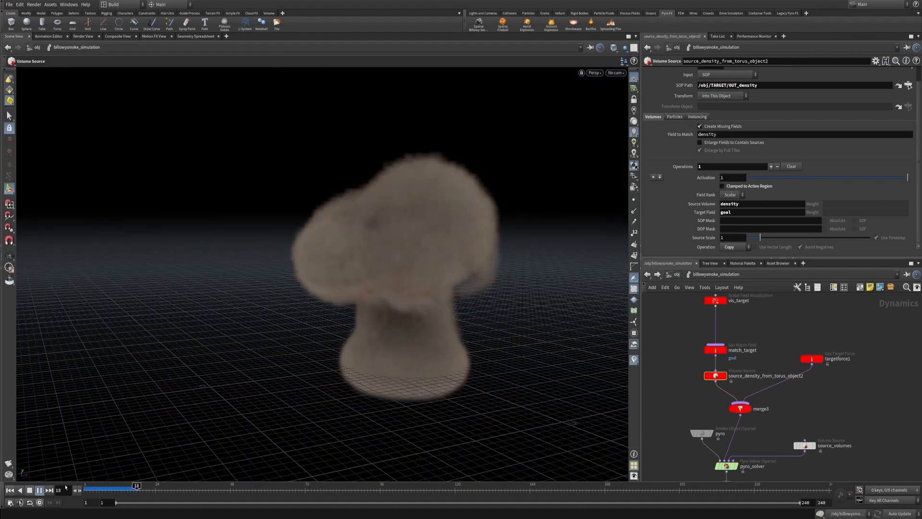
alt+drag(473, 309, 406, 295)
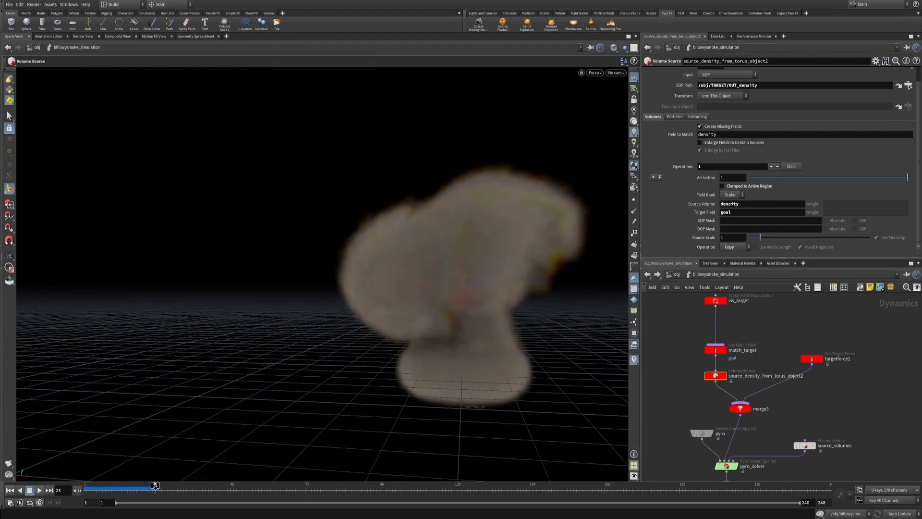
click(11, 490)
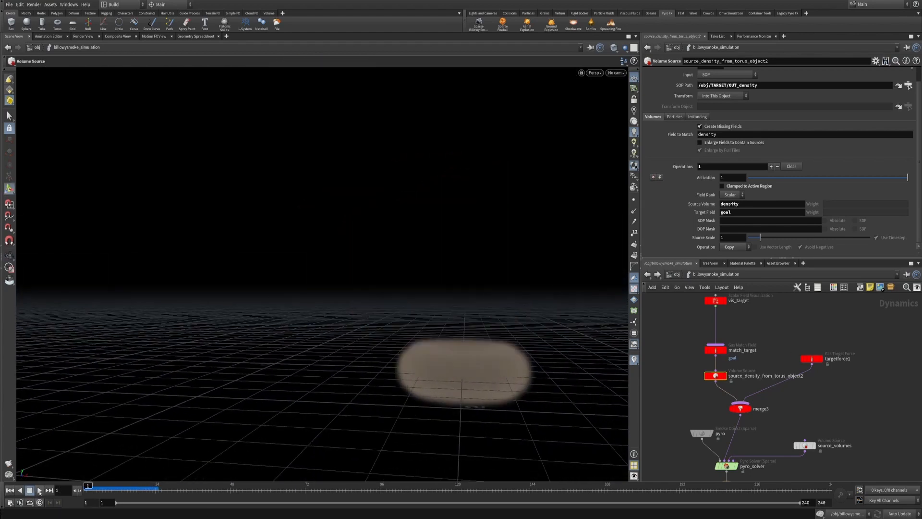
click(39, 490)
Step: Make targetforce1's Map Goal Distance to Force ramp fall linearly to value 0 at position 1, and replay the simulation
drag(850, 329, 800, 396)
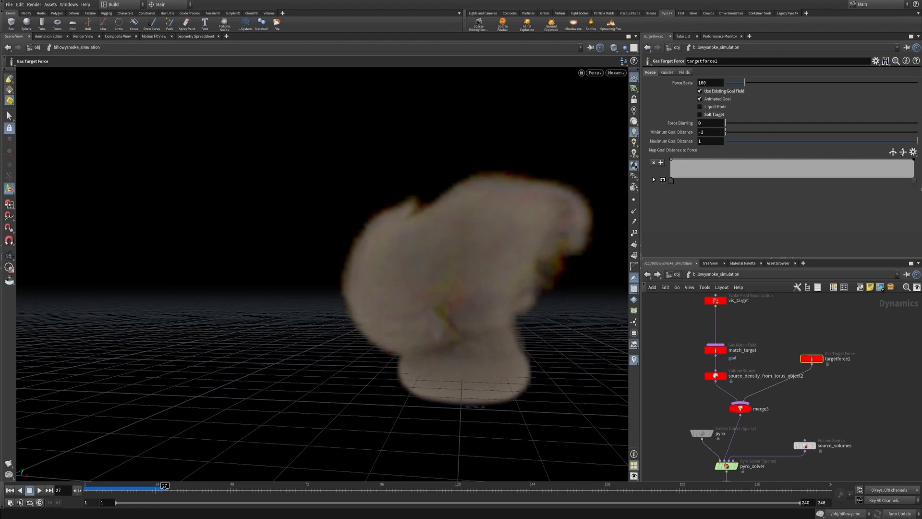
click(653, 179)
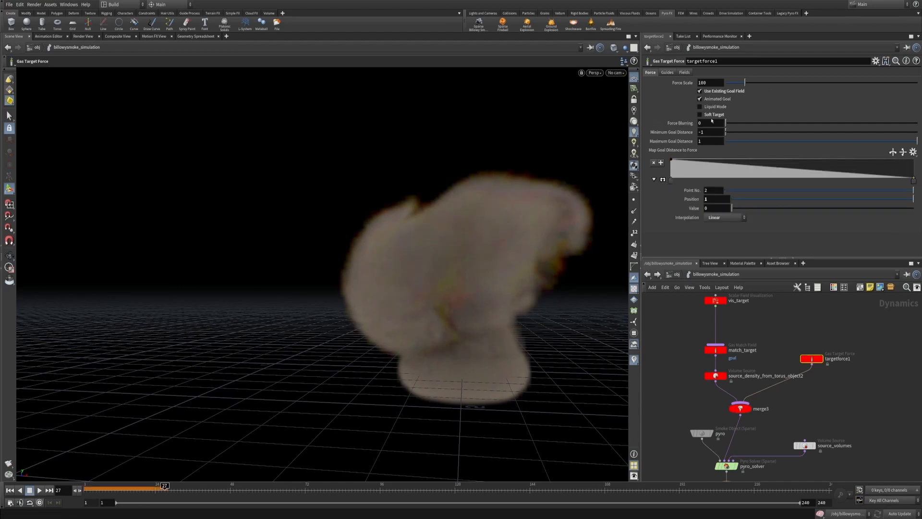
click(10, 490)
click(39, 490)
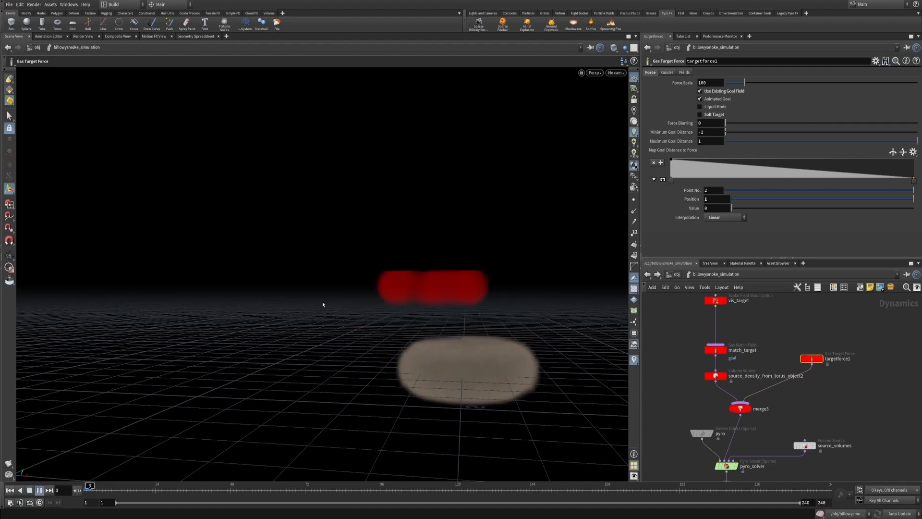
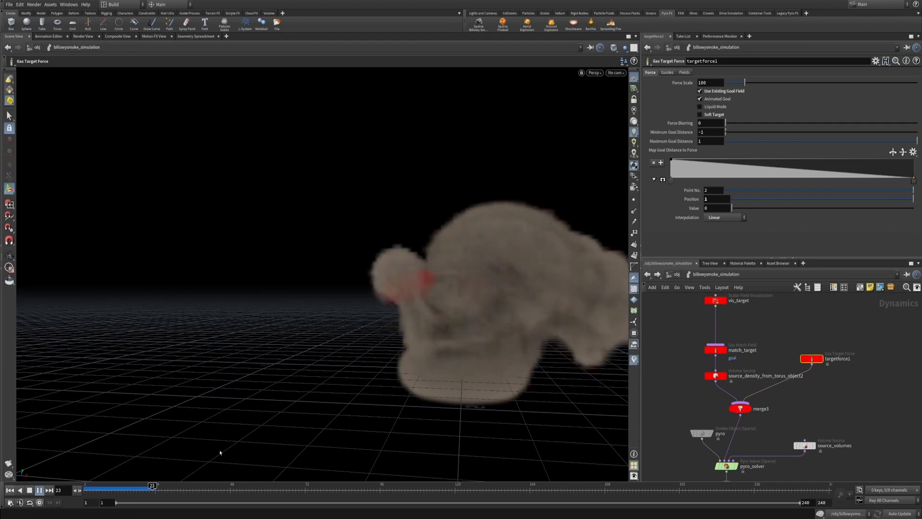
click(28, 492)
Step: Set targetforce1's Maximum Goal Distance to 0.75 and replay the simulation from the first frame
alt+middle_drag(442, 360, 331, 361)
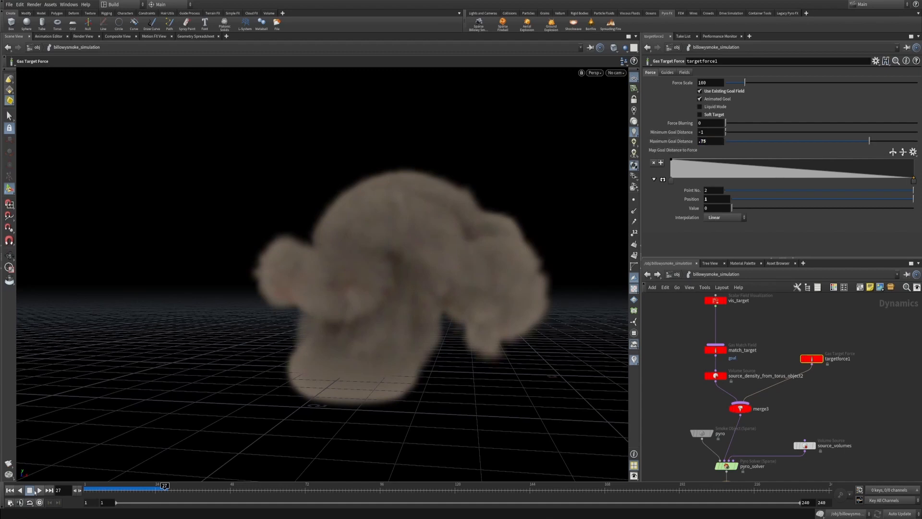
click(10, 490)
click(39, 490)
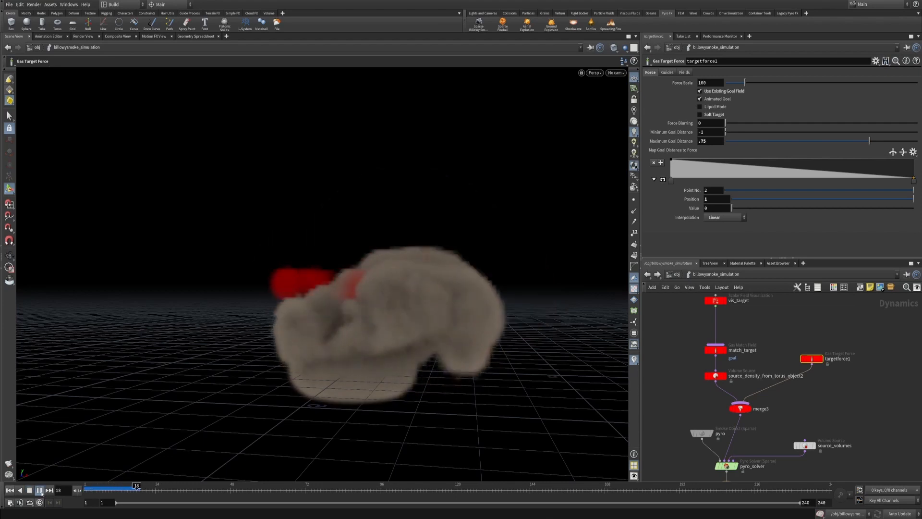
click(33, 490)
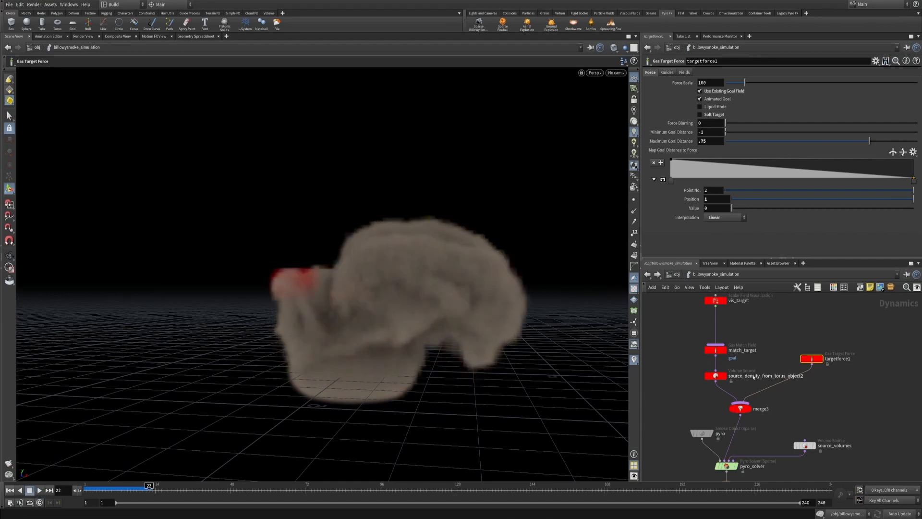
Step: Move the pyro node clear of the red branch and copy the five red nodes from vis_target to merge3
key(space+h)
scroll(751, 371, up, 5)
drag(737, 379, 698, 379)
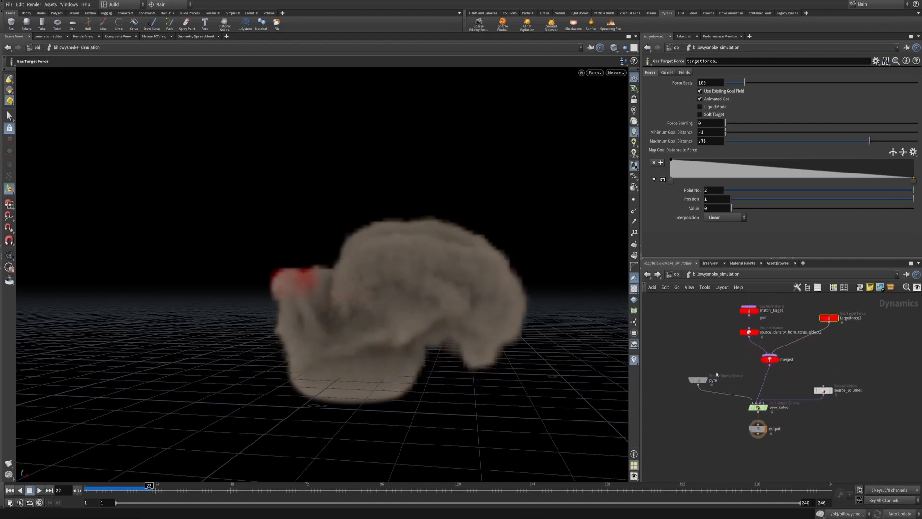
middle_drag(725, 353, 695, 409)
drag(699, 304, 834, 424)
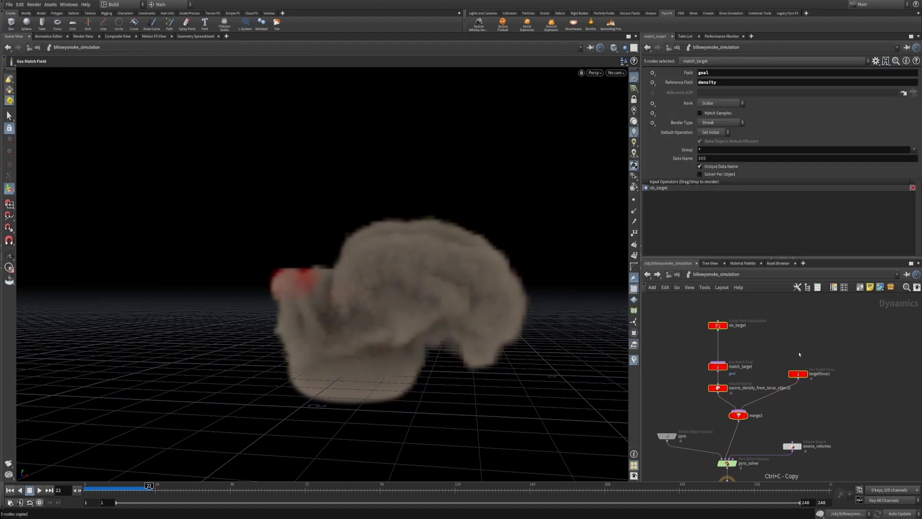
Step: Return to the object level and delete billowy_smoke and billowysmoke_simulation, keeping TARGET
key(u)
scroll(793, 353, down, 2)
drag(704, 391, 772, 358)
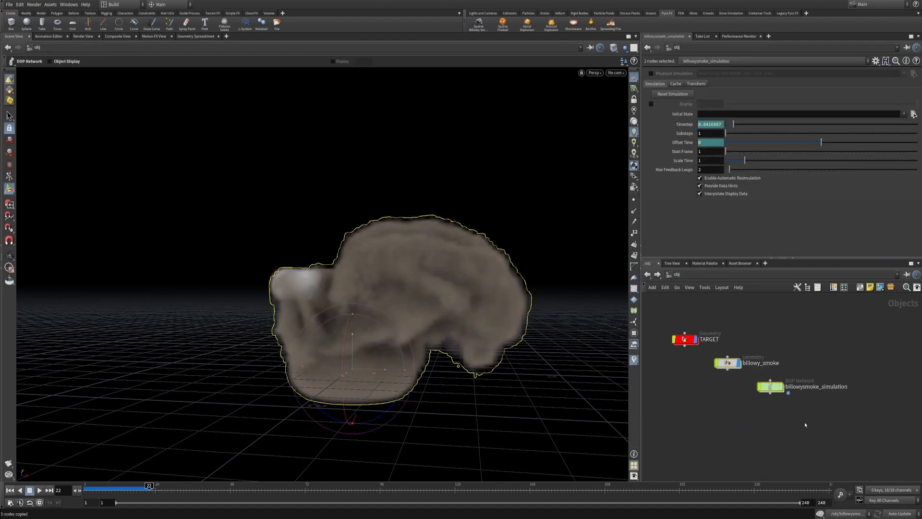
key(Delete)
Step: Create a sphere at the origin, turn it into a FLIP fluid object, and frame it at the first frame
ctrl+click(26, 24)
alt+drag(346, 251, 456, 332)
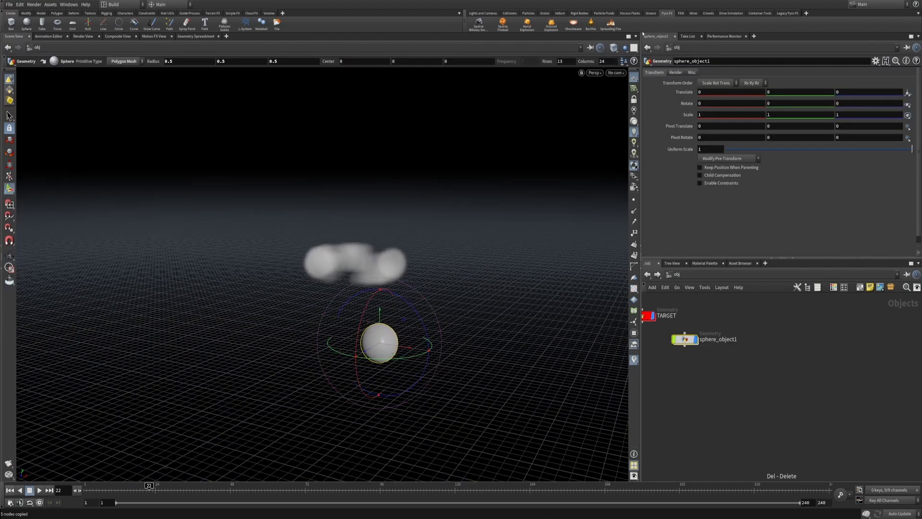
click(609, 15)
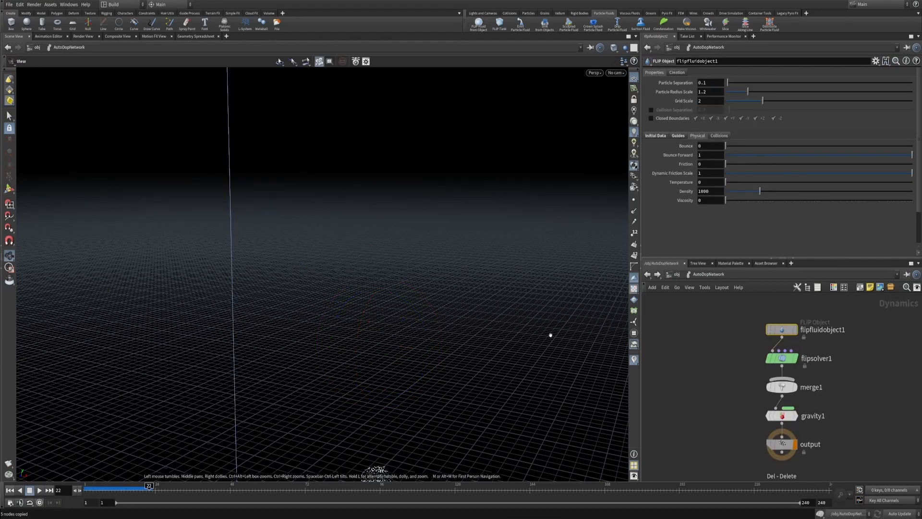
click(9, 491)
drag(391, 350, 436, 261)
drag(405, 316, 416, 325)
middle_drag(440, 322, 383, 317)
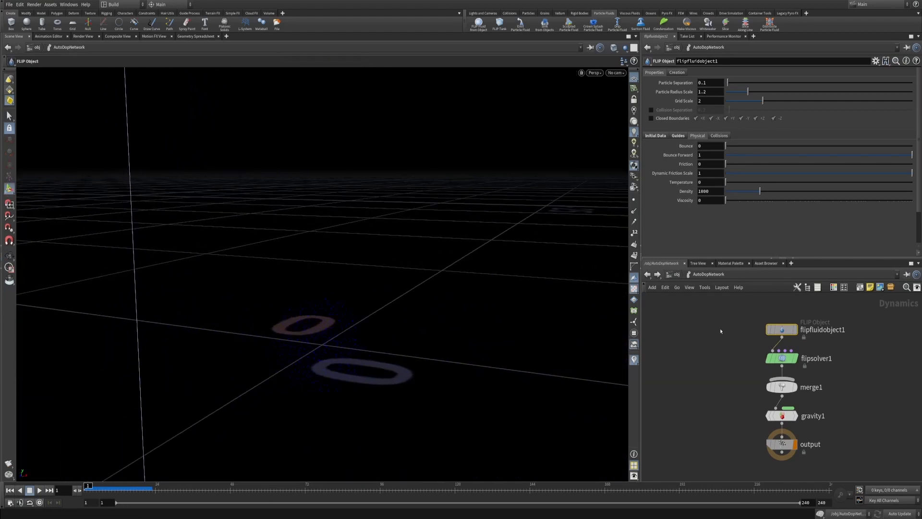
Step: Set the particle guide visualization of flipfluidobject1 to Spheres with a scale of 0.902
click(668, 137)
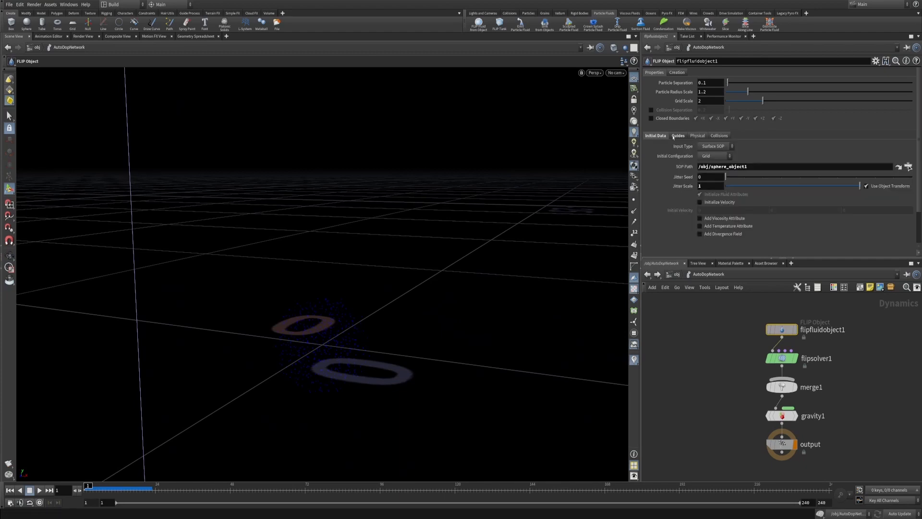
click(677, 136)
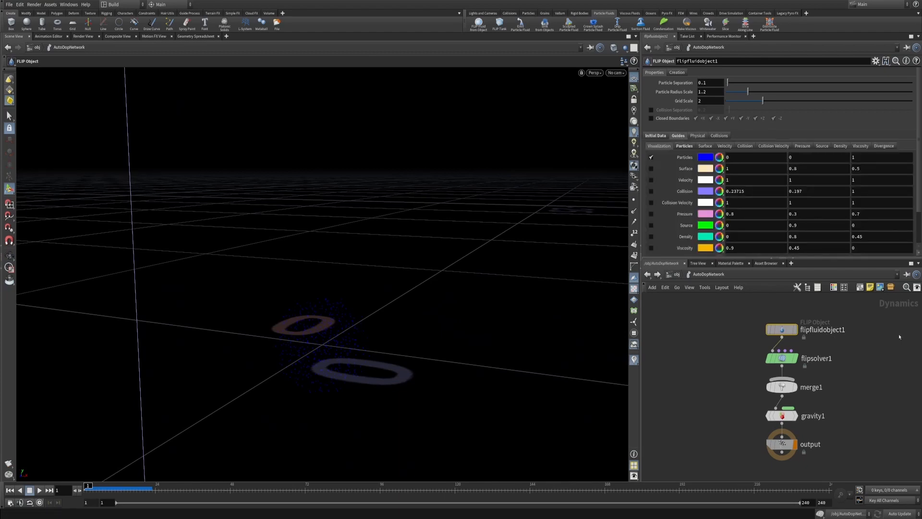
click(687, 147)
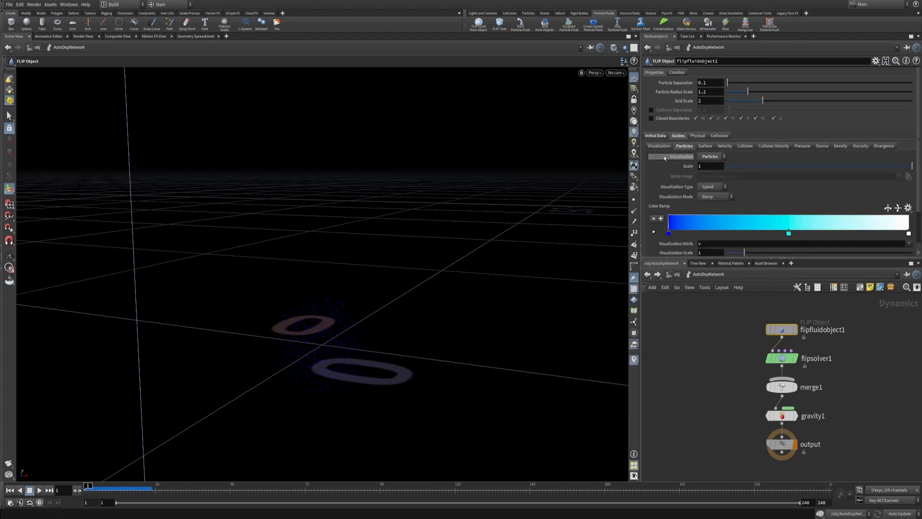
click(710, 156)
click(708, 164)
mouse_move(896, 176)
mouse_down()
mouse_move(735, 178)
mouse_move(895, 182)
mouse_up()
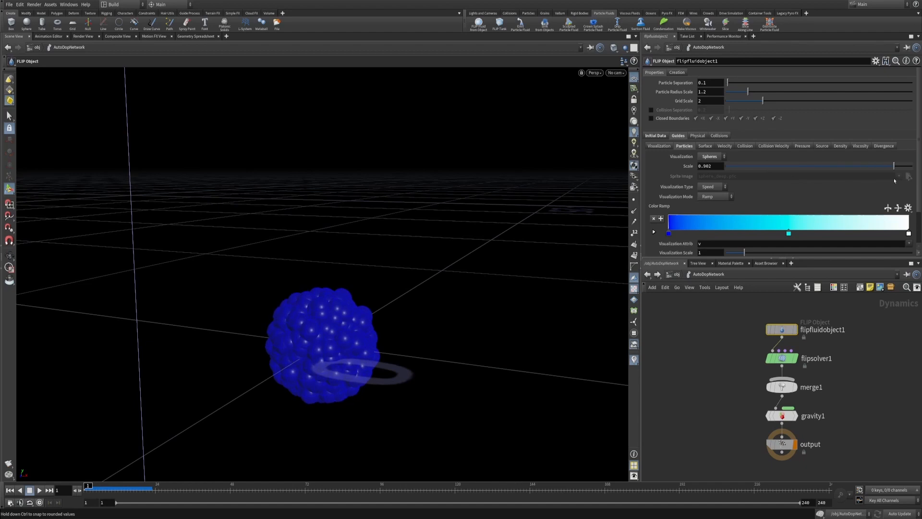
Step: Move flipfluidobject1 aside from flipsolver1 and paste the copied red nodes into the FLIP network
scroll(732, 362, down, 3)
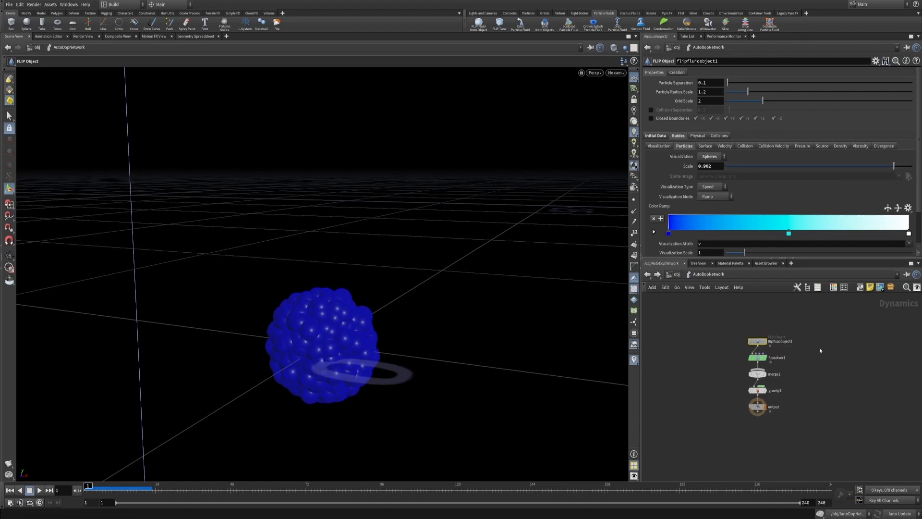
drag(758, 343, 674, 327)
middle_drag(696, 337, 676, 433)
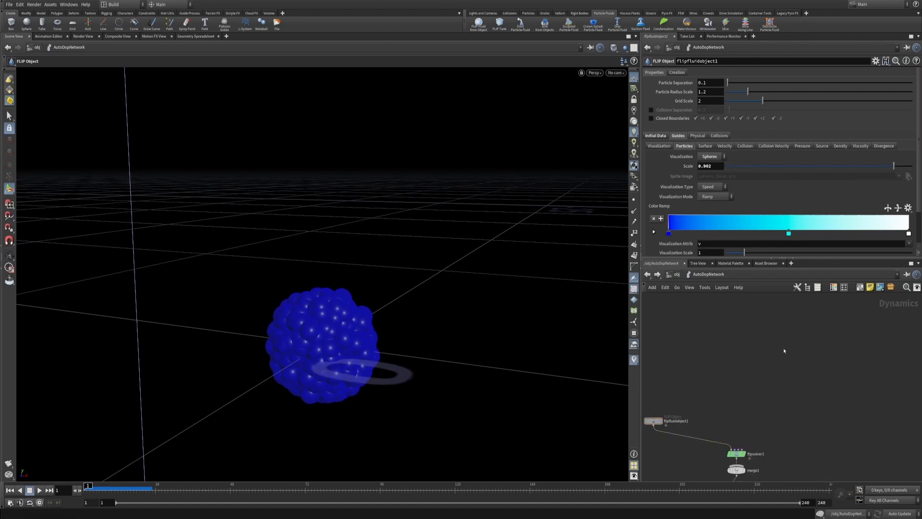
key(ctrl+v)
Step: Wire the output of merge3 into the third input of flipsolver1
click(758, 379)
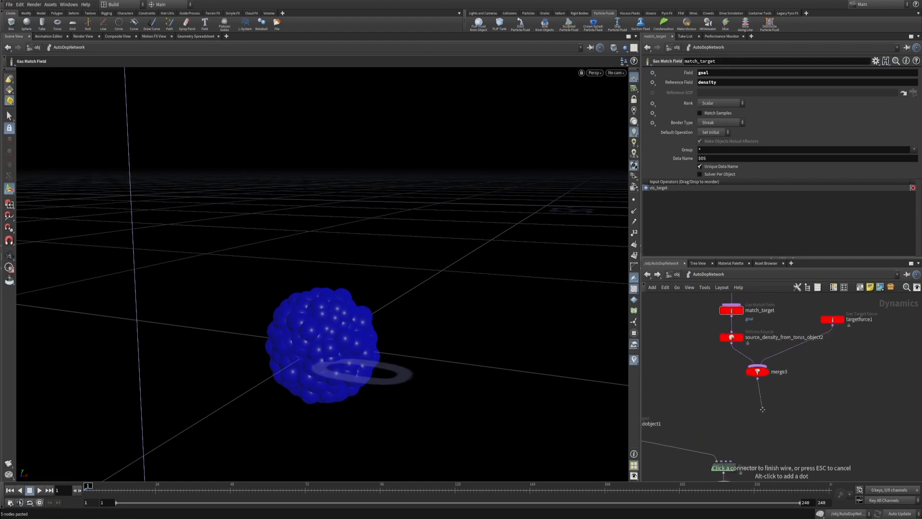
middle_drag(762, 408, 775, 356)
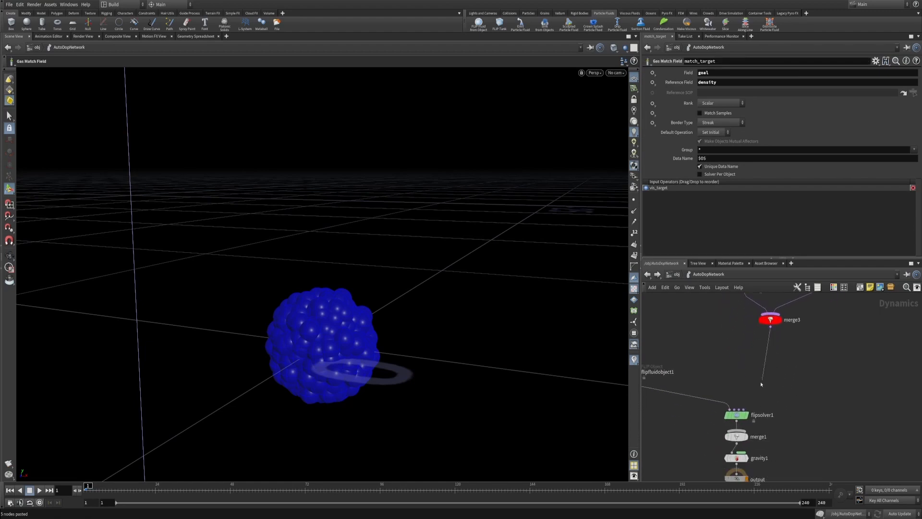
click(740, 408)
right_drag(763, 405, 773, 385)
drag(801, 401, 726, 436)
Step: Examine the pasted red nodes, the targetforce1 settings and the velocity inputs of flipsolver1
middle_drag(829, 358, 797, 443)
scroll(853, 335, down, 3)
middle_drag(854, 334, 802, 406)
drag(889, 366, 838, 318)
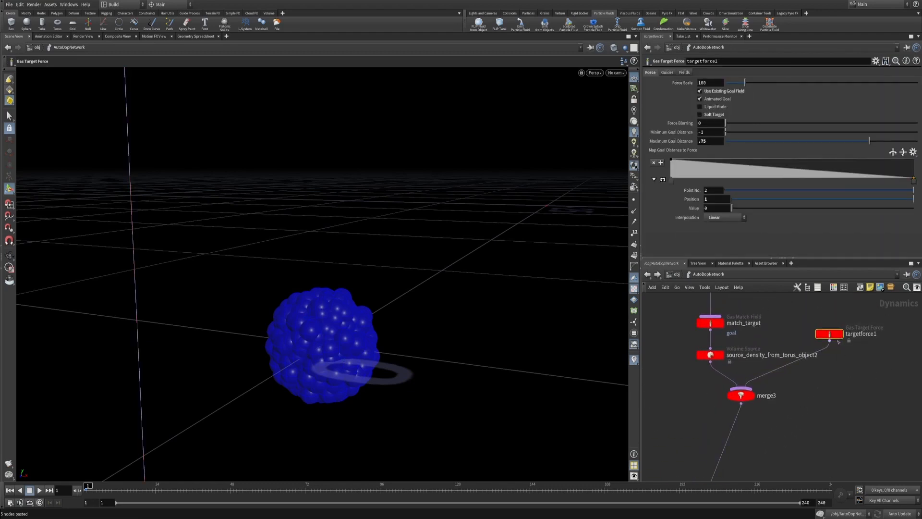
middle_drag(792, 414, 825, 360)
scroll(823, 371, down, 1)
scroll(788, 411, up, 2)
drag(802, 403, 738, 441)
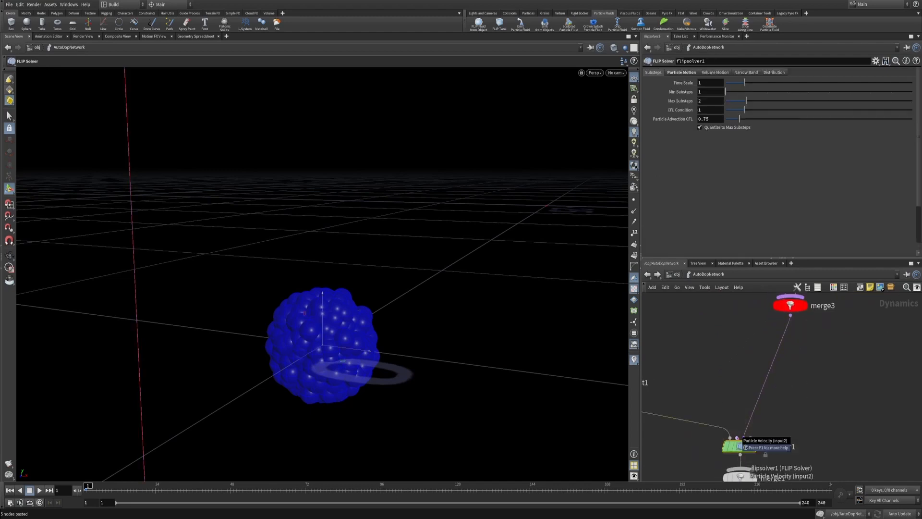
scroll(740, 437, down, 5)
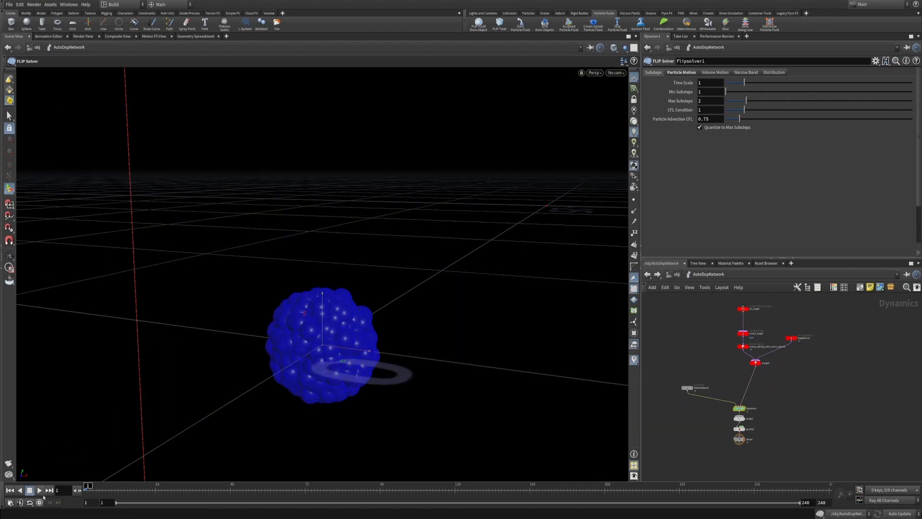
Step: Play the FLIP simulation, return to the first frame and inspect the warning on source_density_from_torus_object2
click(39, 489)
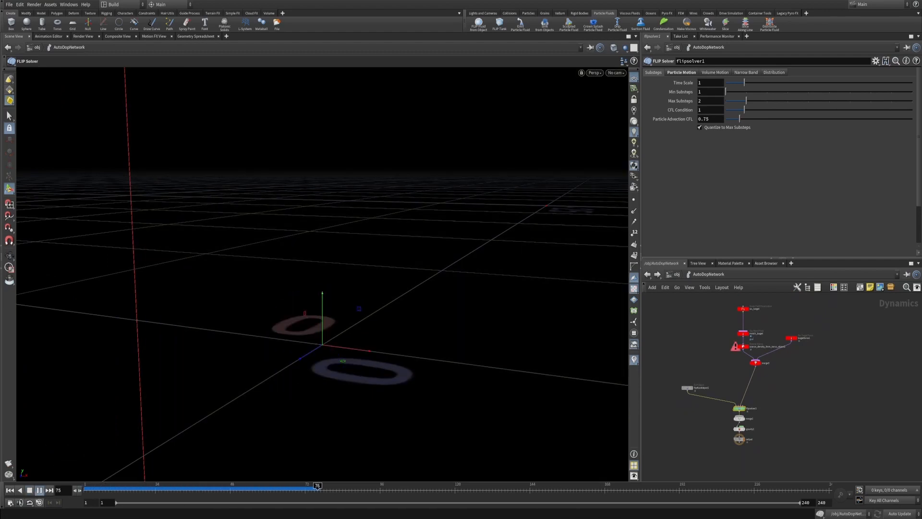
click(40, 490)
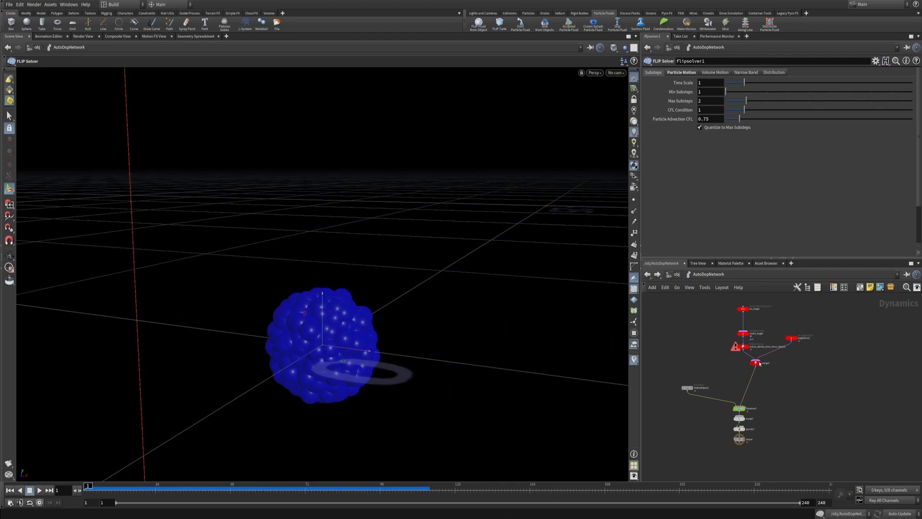
scroll(797, 350, up, 5)
drag(800, 353, 836, 353)
drag(718, 408, 736, 433)
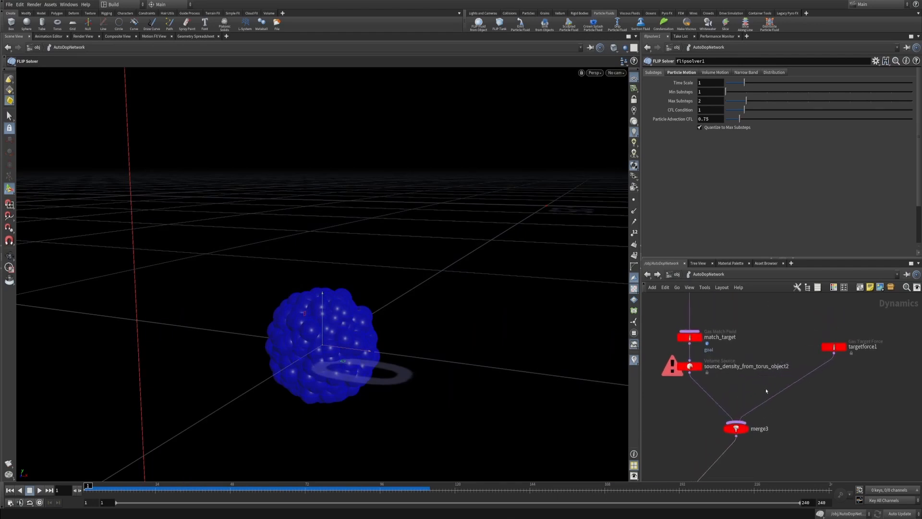
scroll(720, 384, down, 2)
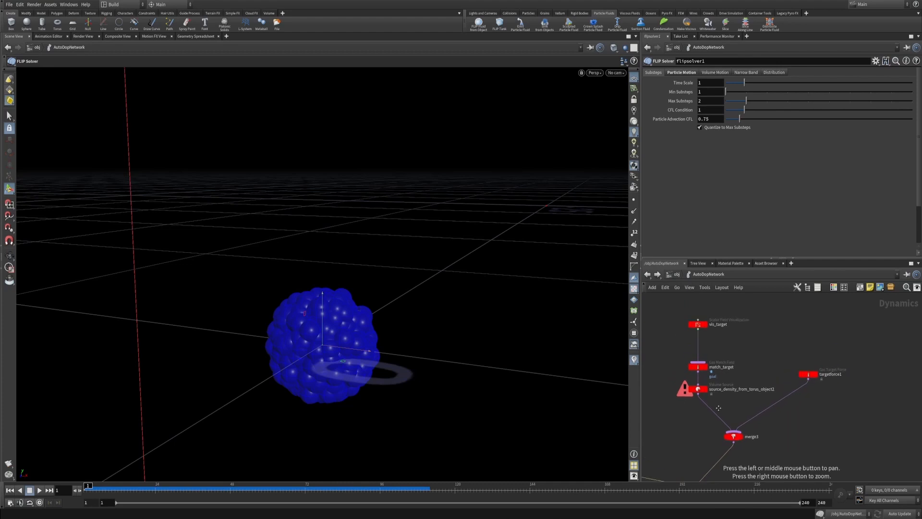
Step: Go into the TARGET object, move torus1 aside from the density chain and display it
key(u)
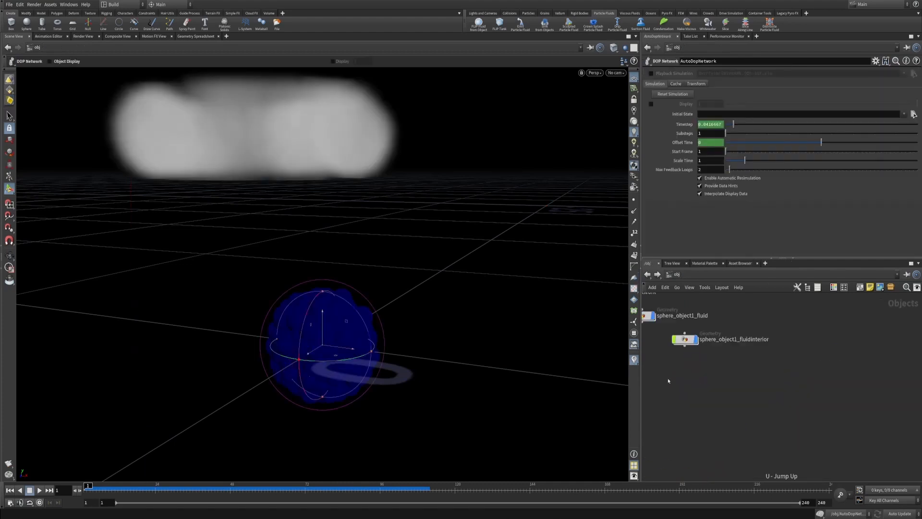
key(i)
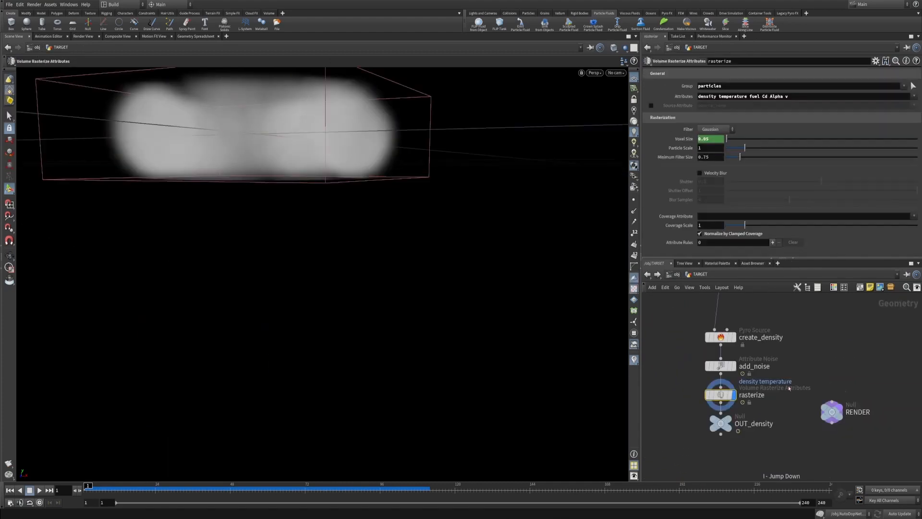
middle_drag(787, 349, 785, 462)
click(741, 379)
click(730, 379)
drag(719, 380, 827, 387)
click(827, 387)
middle_drag(848, 415, 805, 379)
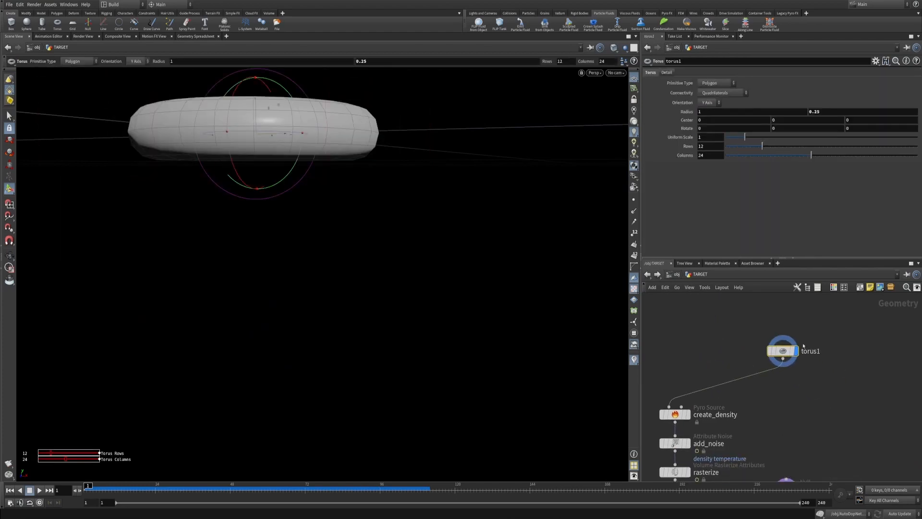
Step: Branch a VDB from Polygons node off torus1, display it and turn on Fill Interior
middle_drag(757, 419, 789, 372)
click(706, 424)
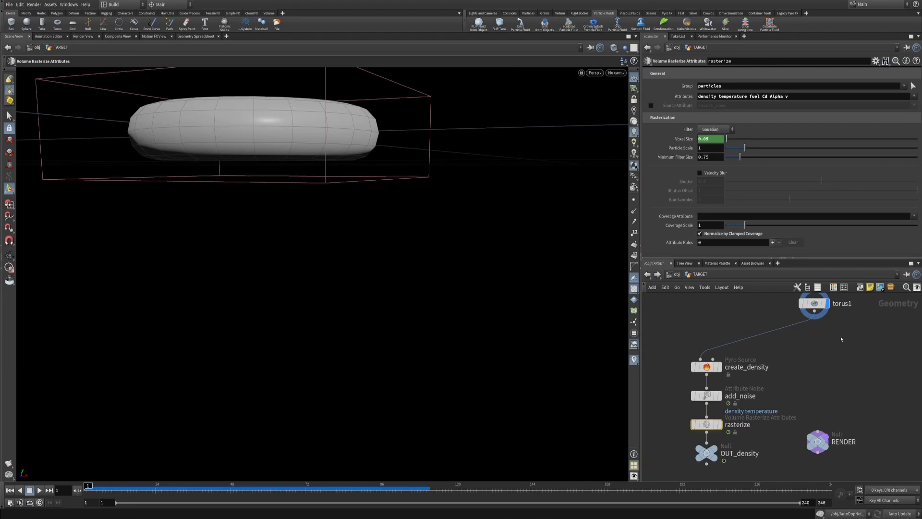
middle_drag(840, 341, 781, 377)
key(Tab)
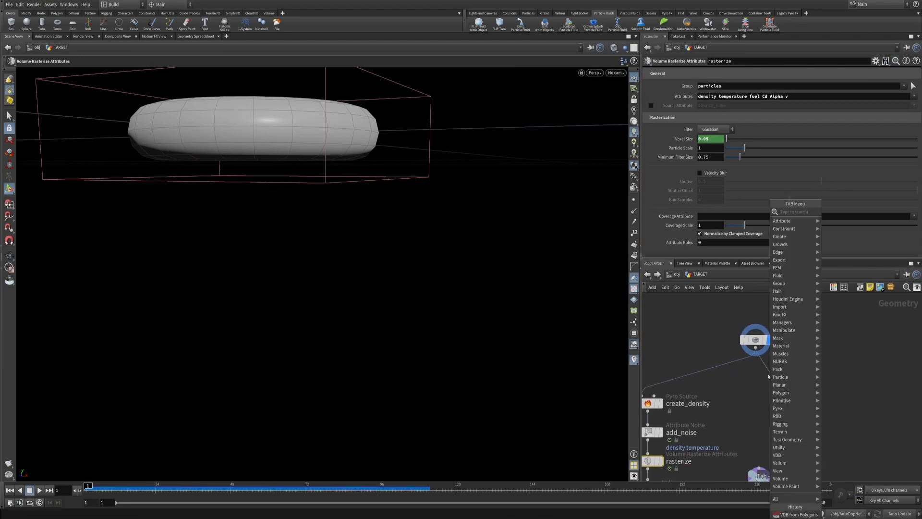
text(vdb fro)
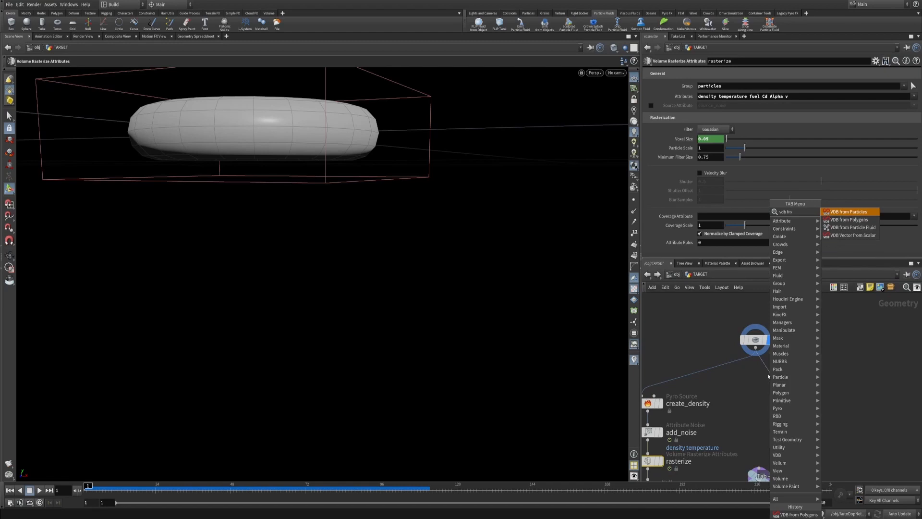
key(Down)
key(Return)
click(770, 378)
drag(770, 378, 755, 417)
click(711, 136)
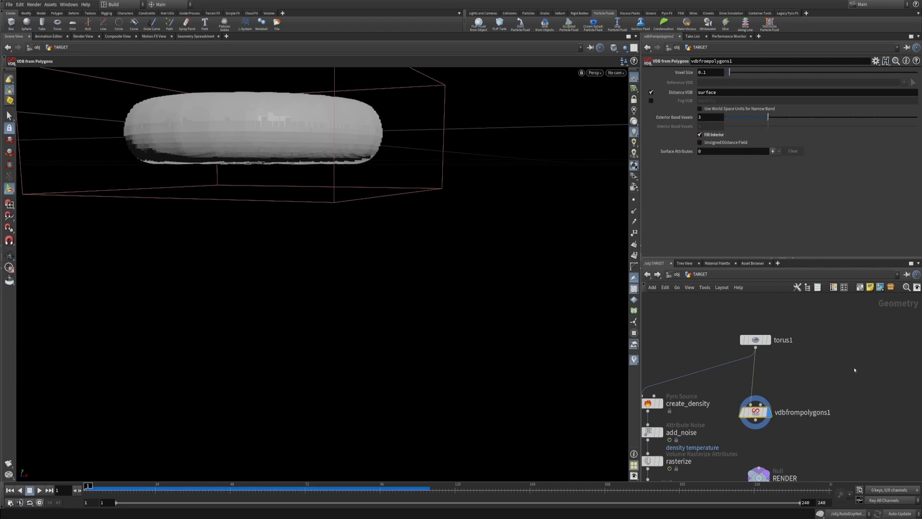
key(h)
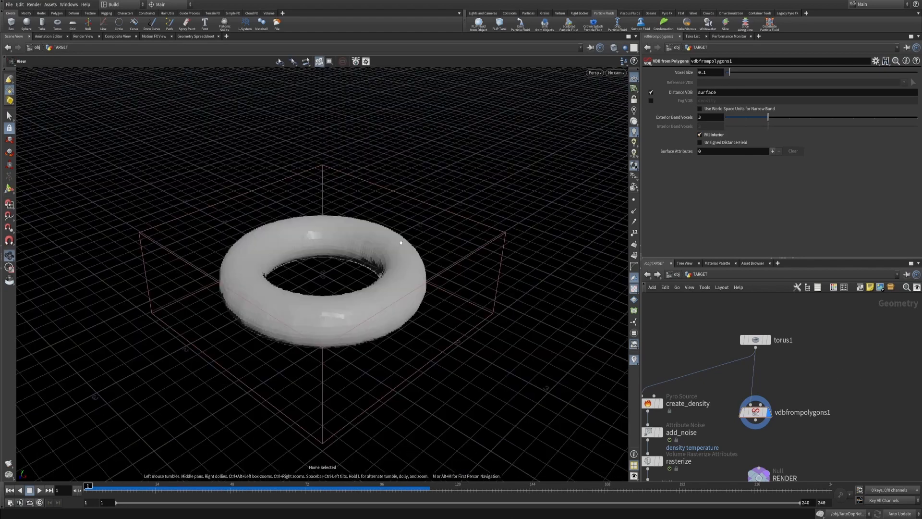
Step: Go back into AutoDopNetwork and set the Reference Field of match_target to surface
middle_drag(719, 460, 743, 387)
drag(671, 406, 779, 346)
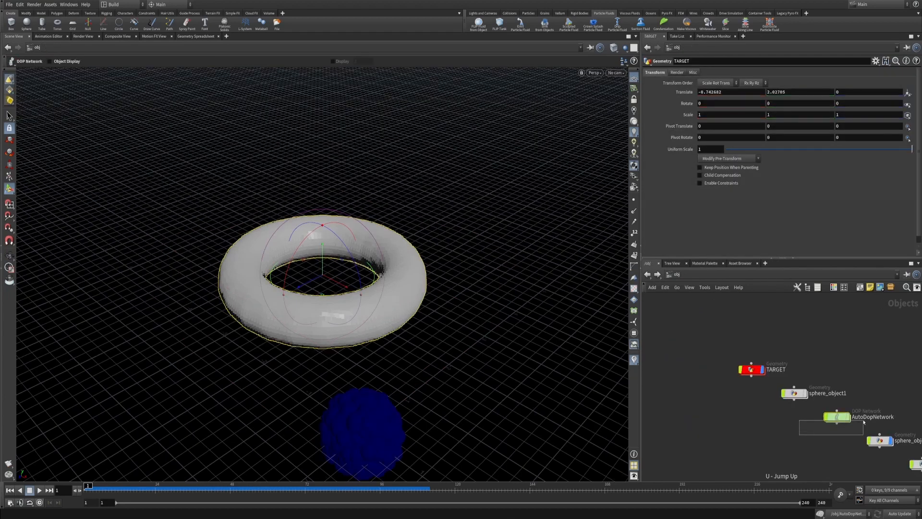
key(i)
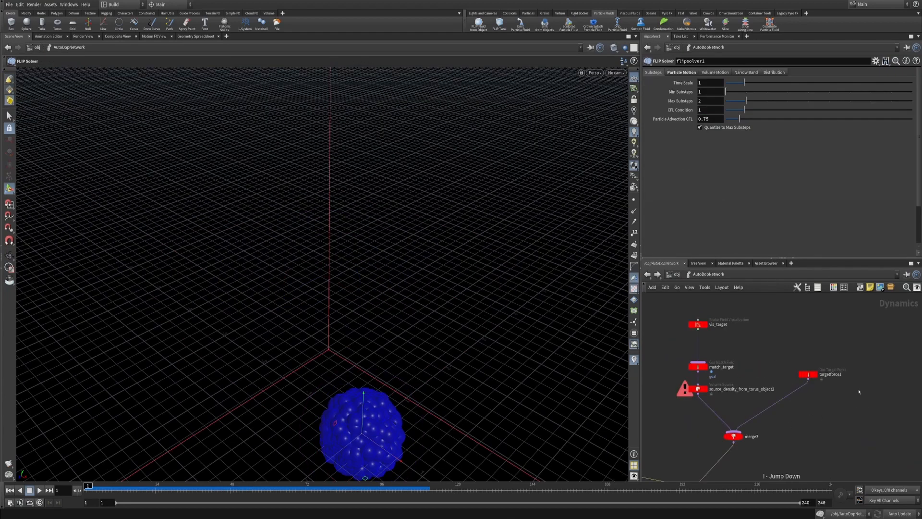
click(698, 367)
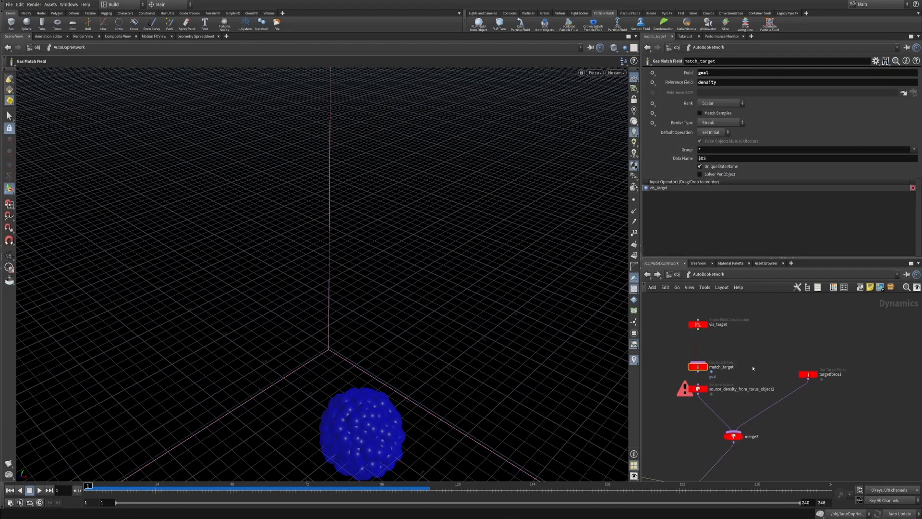
double_click(702, 82)
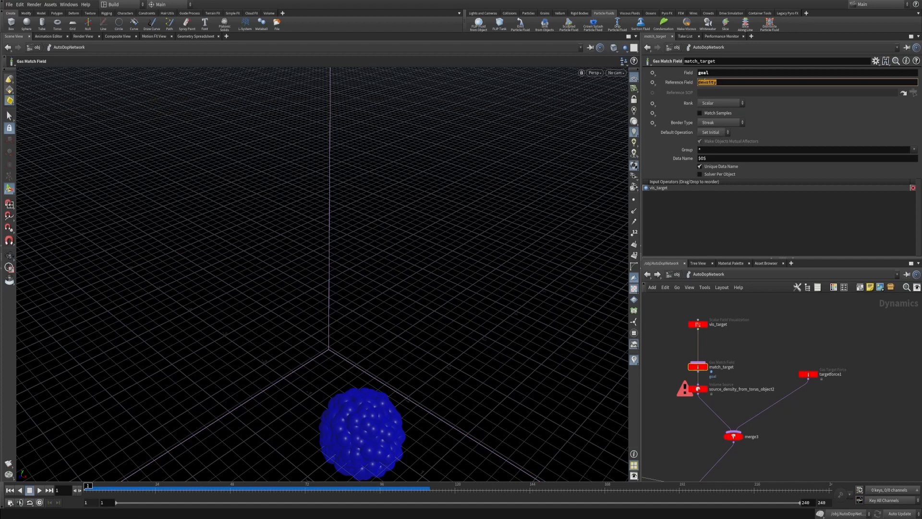
text(surface)
key(Return)
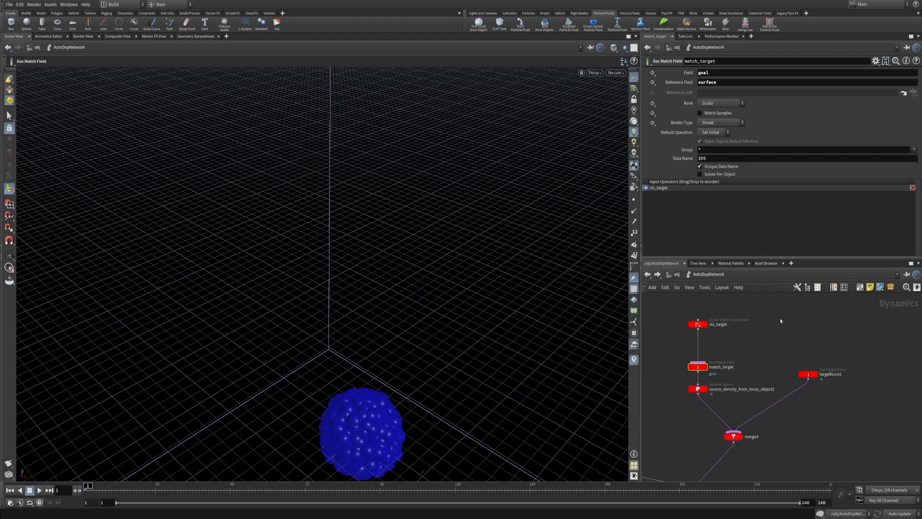
Step: Show the Surface guide of flipfluidobject1 at frame 2 to inspect the field, and return to frame 1 with it hidden
middle_drag(749, 380, 797, 303)
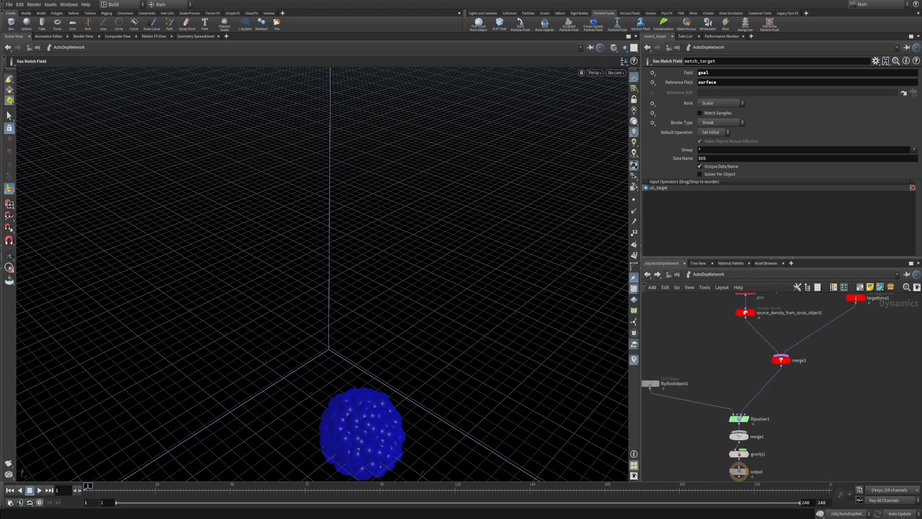
middle_drag(697, 374, 727, 404)
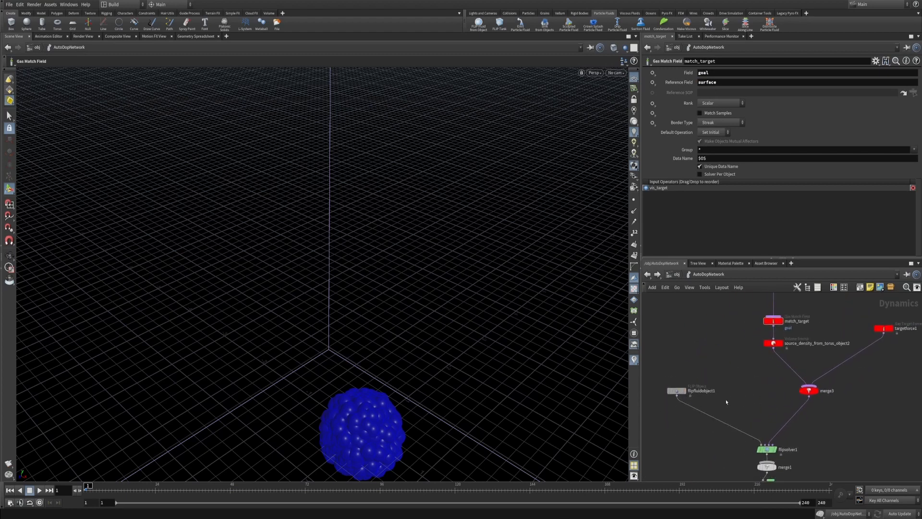
alt+middle_drag(417, 394, 426, 358)
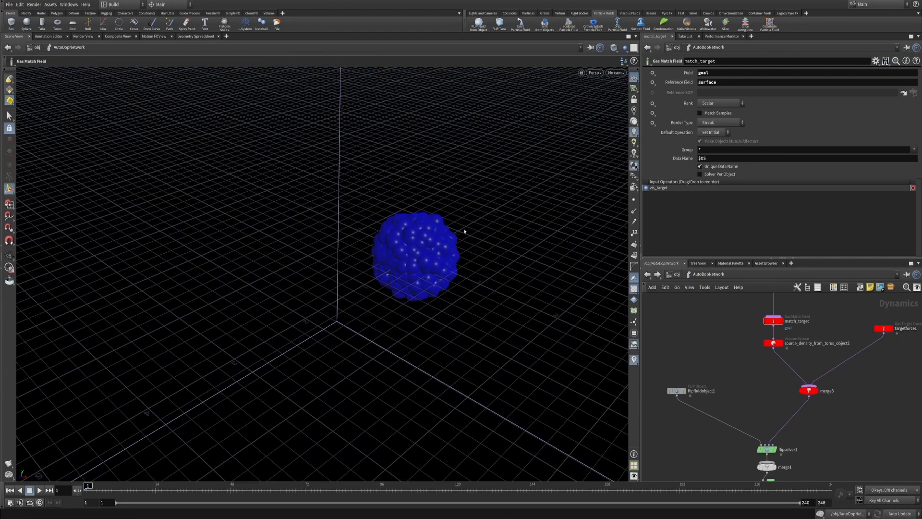
drag(667, 359, 735, 418)
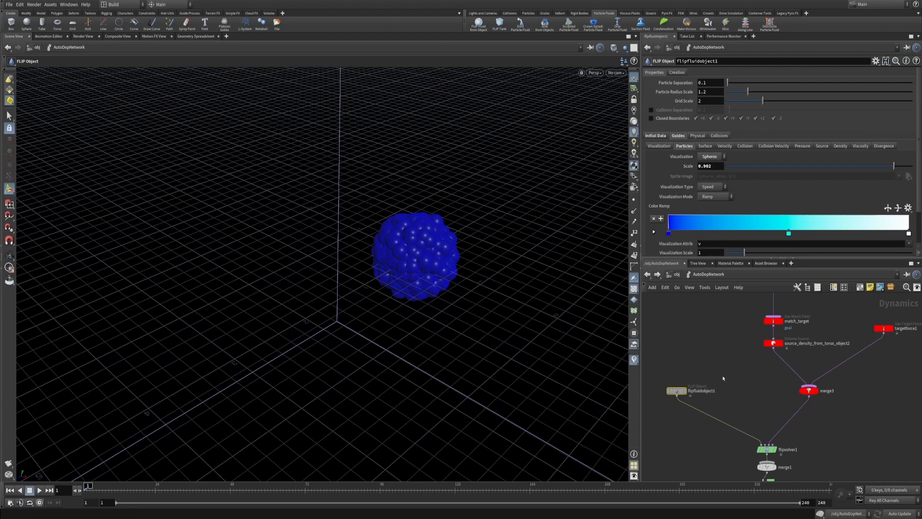
click(661, 146)
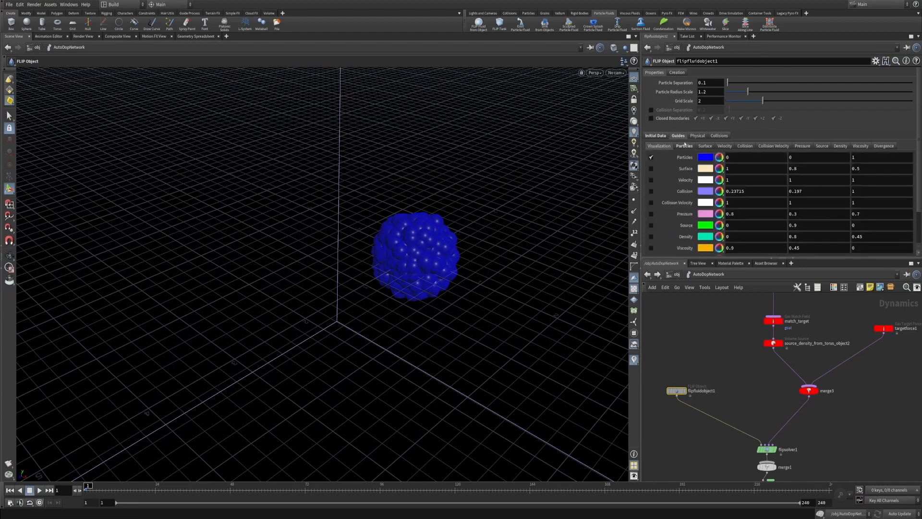
click(651, 169)
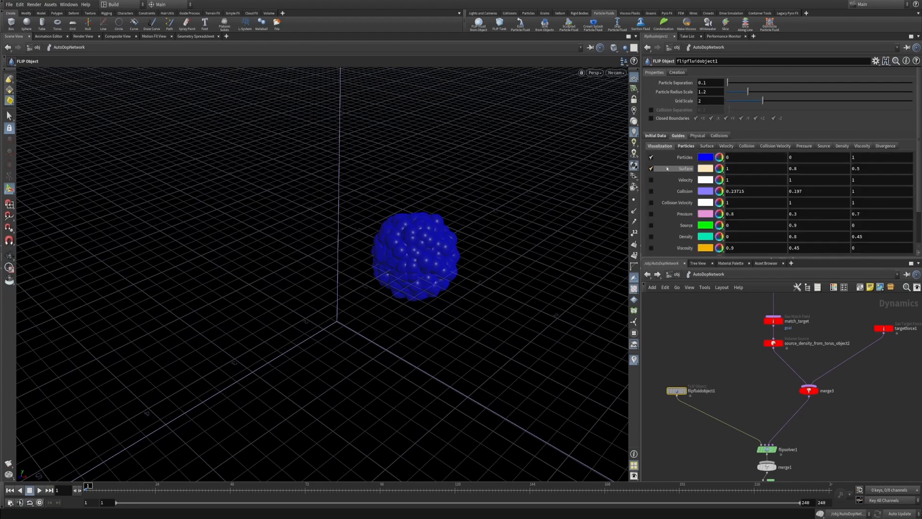
click(80, 491)
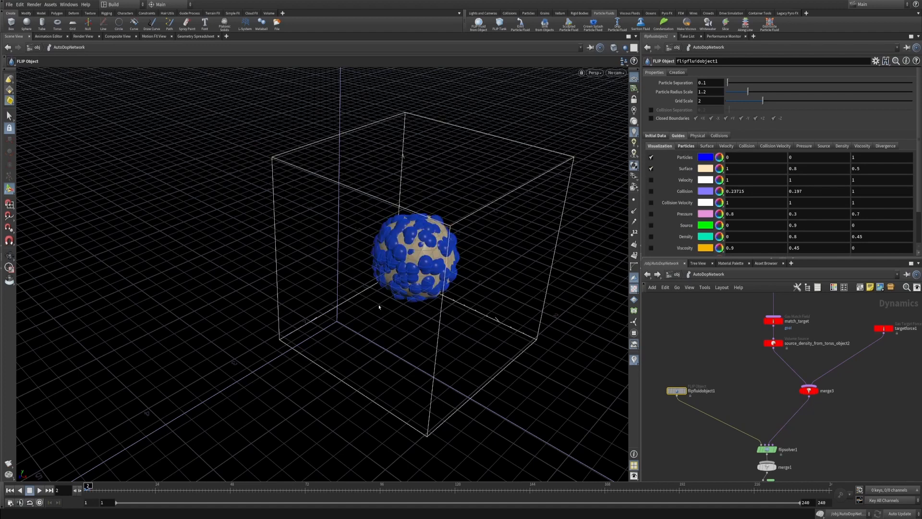
scroll(379, 307, up, 6)
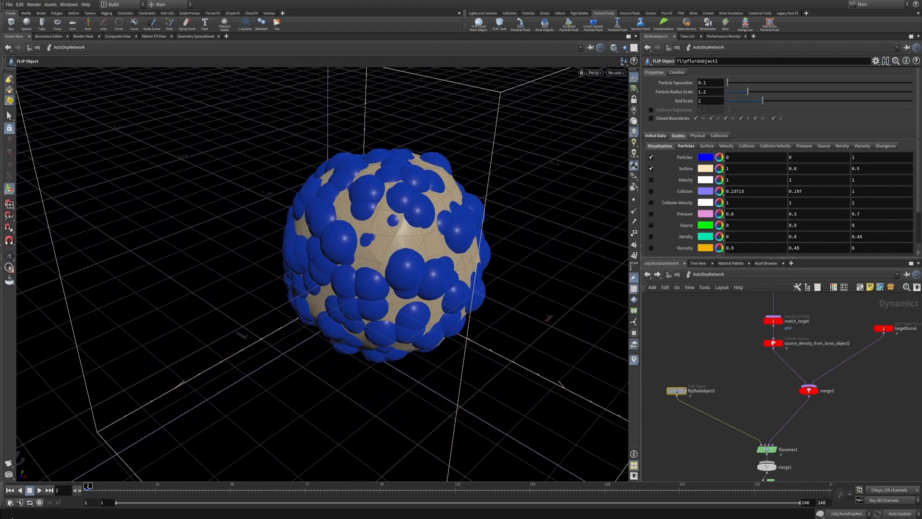
click(9, 491)
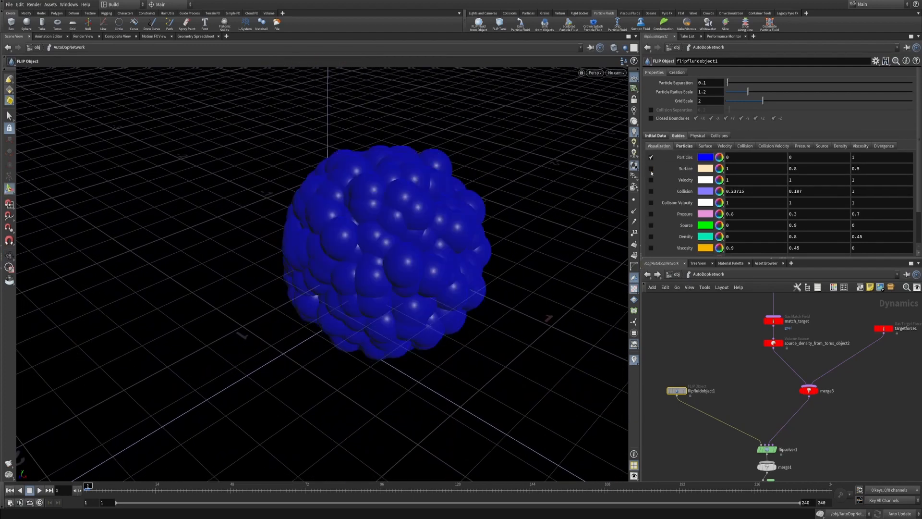
Step: Set the Source Volume of source_density_from_torus_object2 to surface
scroll(712, 376, down, 4)
scroll(725, 348, up, 5)
drag(726, 335, 774, 363)
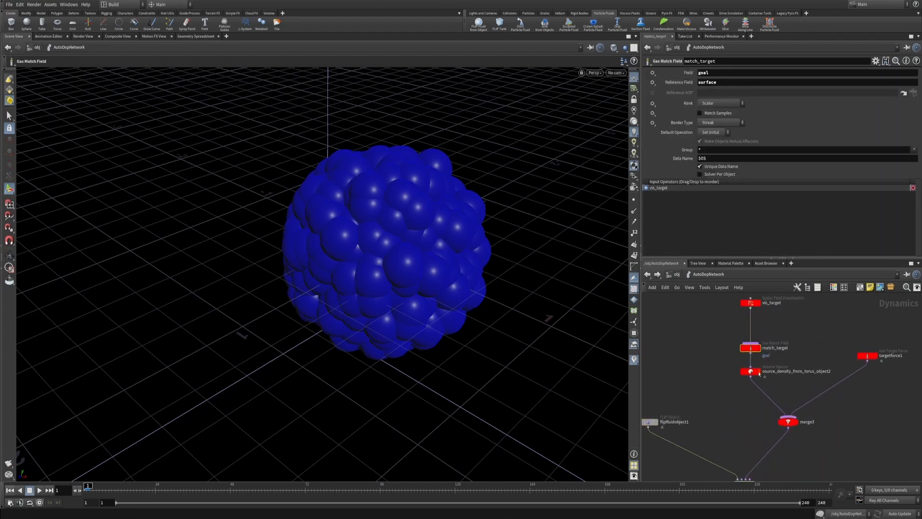
drag(721, 366, 773, 382)
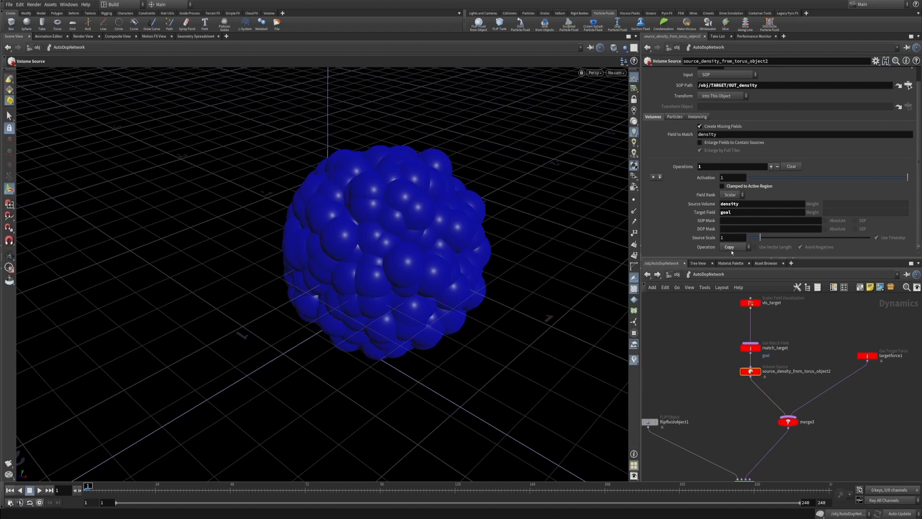
double_click(749, 206)
text(surface)
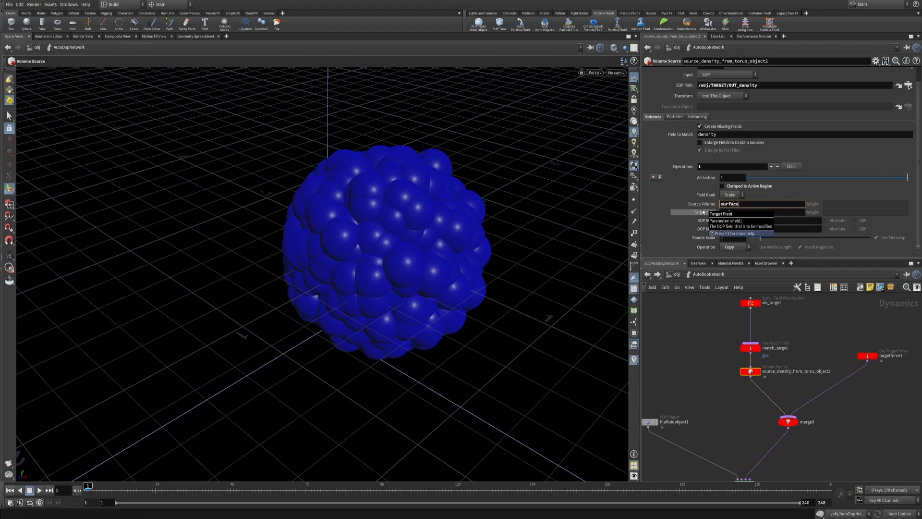
key(Escape)
click(701, 359)
double_click(746, 202)
text(surface)
key(Return)
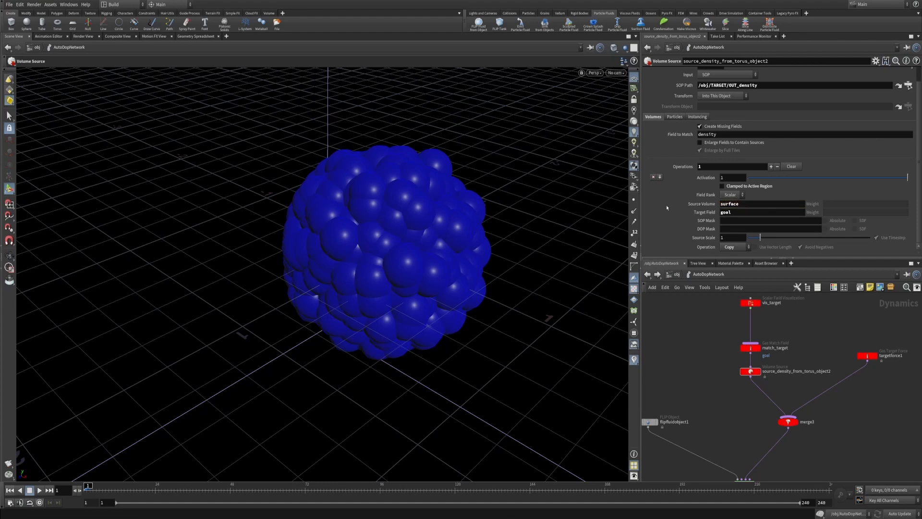
Step: Check the OUT_density null referenced by the SOP Path, then set the volume source's Field to Match to surface
click(908, 85)
key(space)
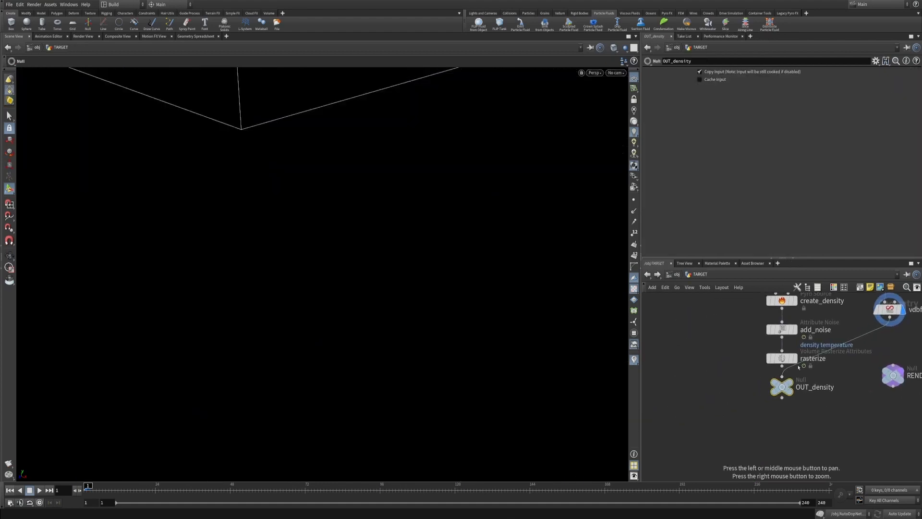
click(648, 274)
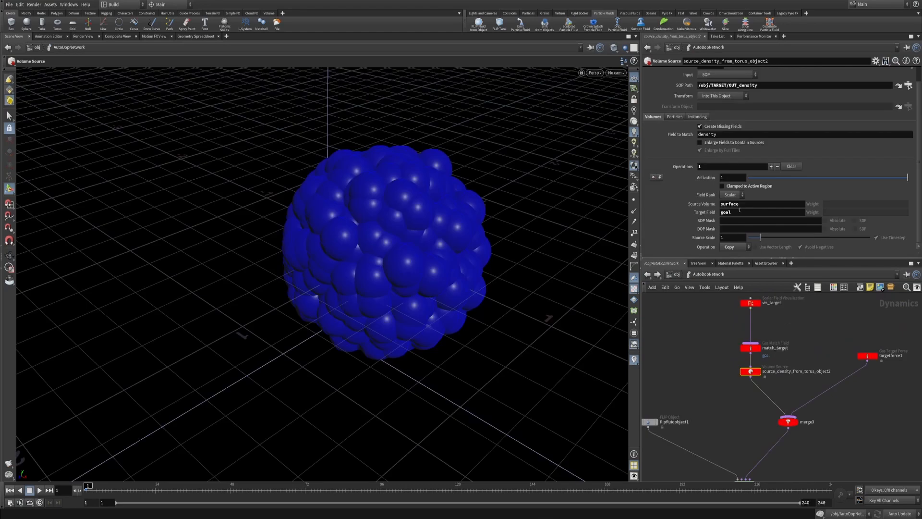
double_click(726, 212)
key(Return)
double_click(729, 135)
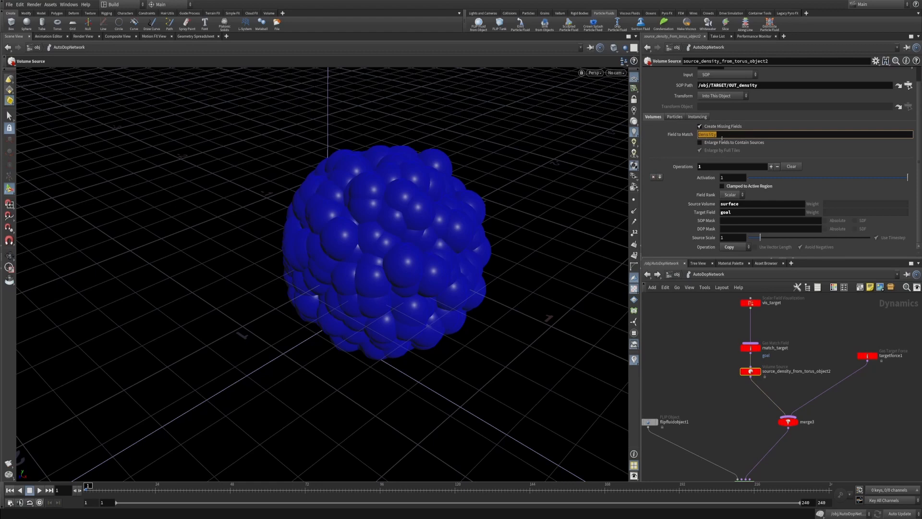
text(surface)
key(Return)
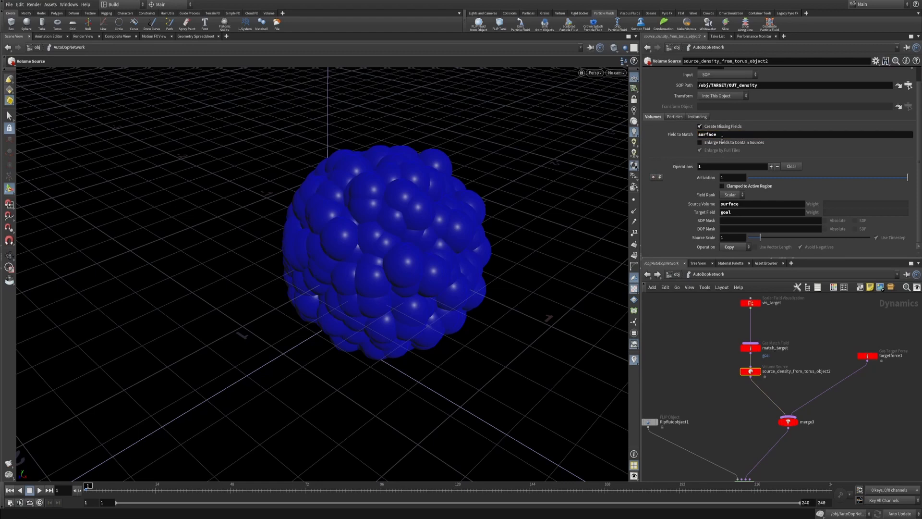
Step: Replace the first field name in targetforce1's field settings with surface and return to its force parameters
click(867, 355)
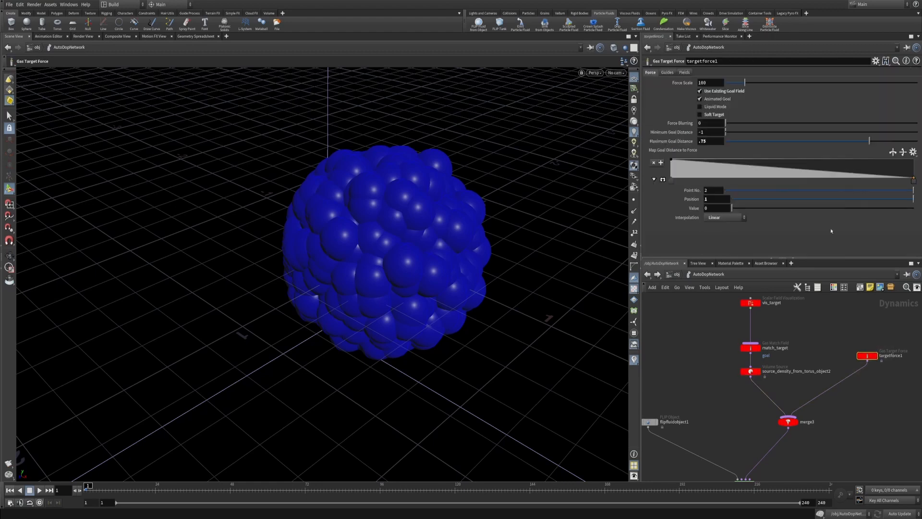
click(684, 72)
double_click(737, 82)
text(surface)
key(Return)
click(650, 73)
middle_drag(853, 324, 789, 331)
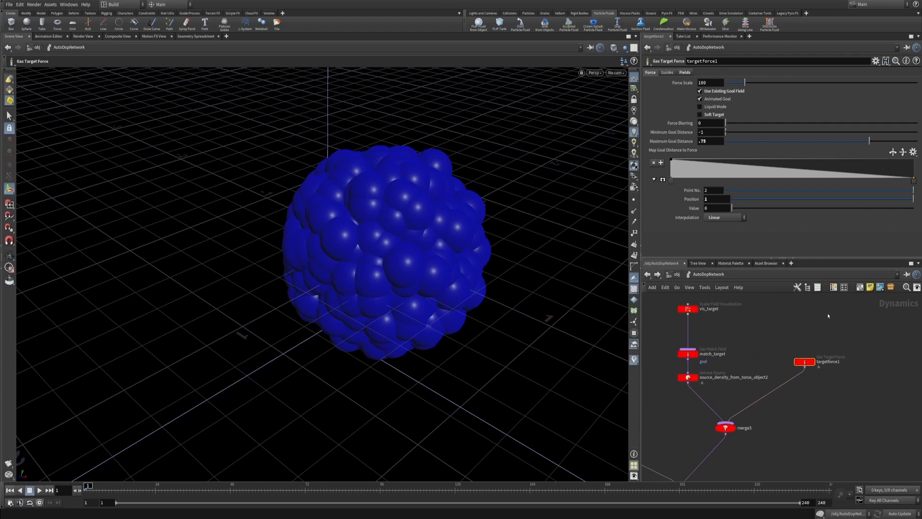
Step: Play the FLIP simulation to check the target force from a wider view, and return to frame 1
click(39, 491)
click(30, 491)
alt+right_drag(323, 342, 188, 437)
key(Return)
click(9, 490)
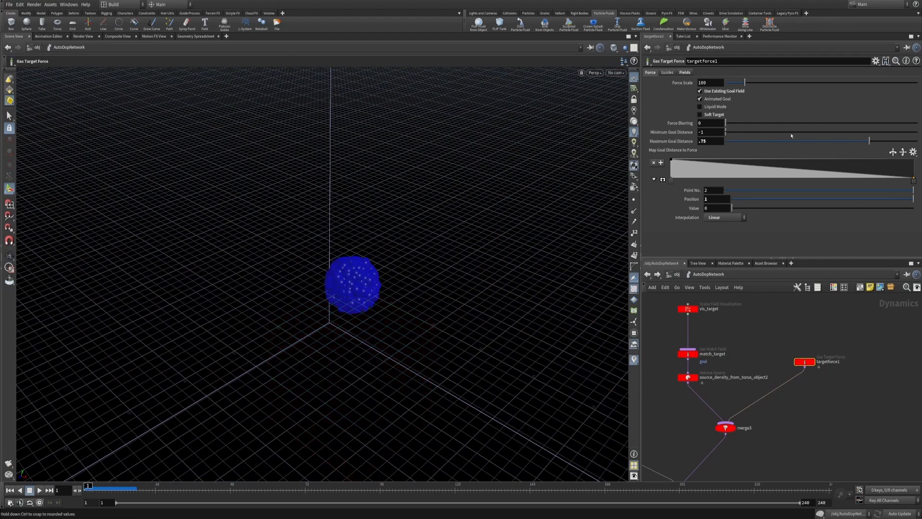
Step: Turn on Liquid Mode for targetforce1, select flipsolver1 and replay the simulation from frame 1
click(714, 107)
middle_drag(678, 479, 750, 379)
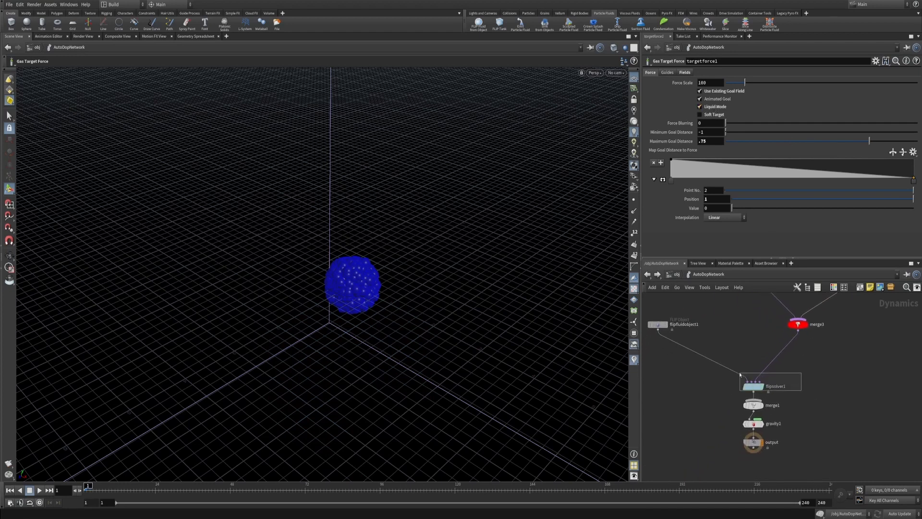
click(752, 384)
middle_drag(769, 317, 696, 448)
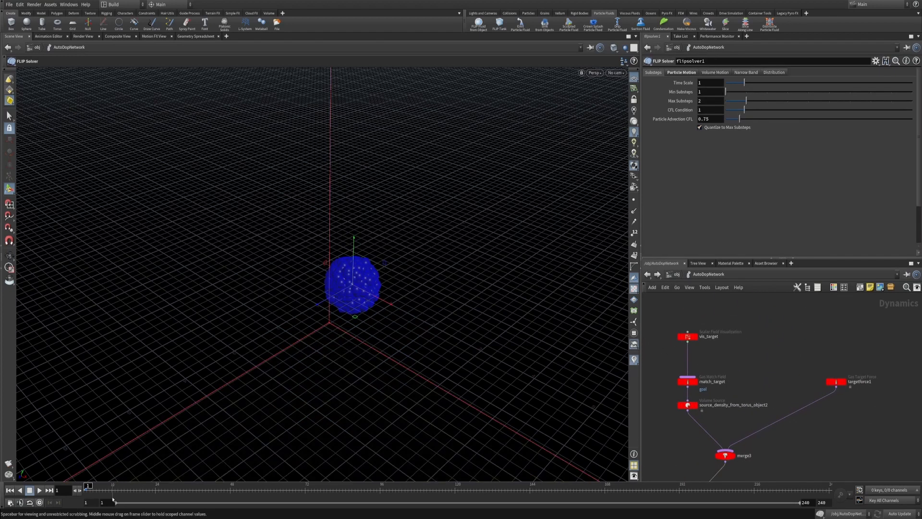
click(40, 490)
click(10, 491)
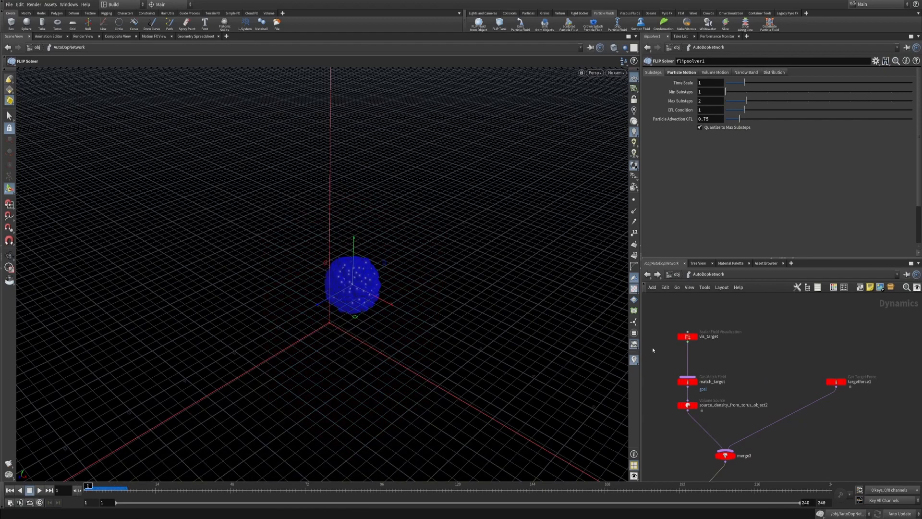
Step: At object level, centre TARGET over the fluid sphere and lower it around the sphere, to about -0.035, 0.295, 0.002
key(u)
middle_drag(740, 384, 748, 379)
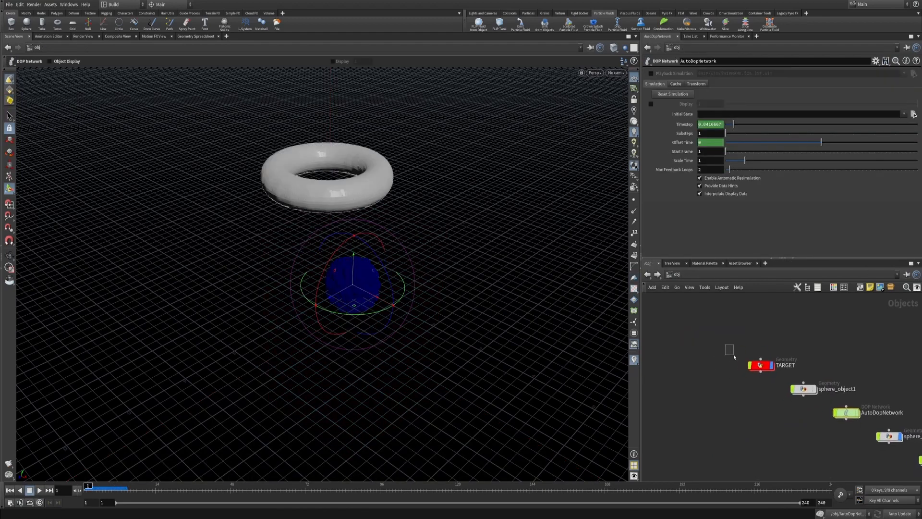
click(760, 365)
alt+right_drag(492, 265, 459, 298)
alt+drag(459, 298, 417, 272)
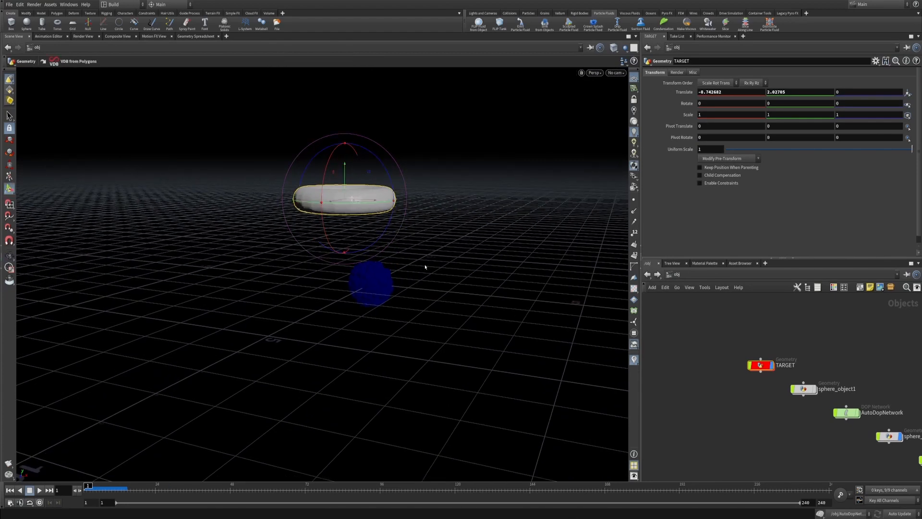
key(space+2)
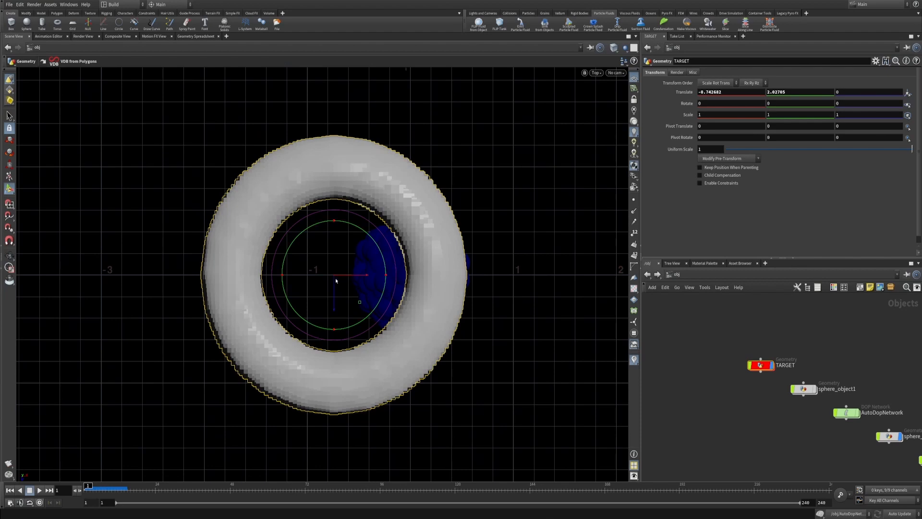
drag(334, 278, 410, 275)
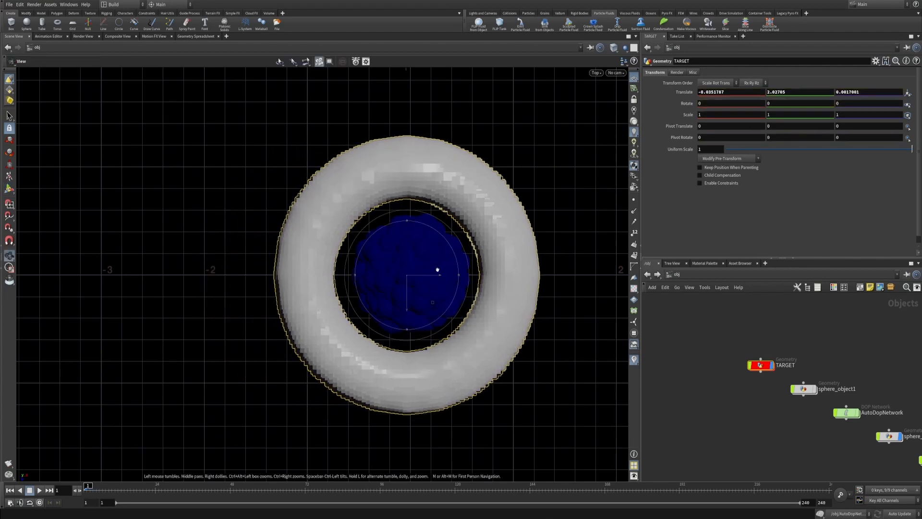
key(space+1)
drag(377, 178, 377, 243)
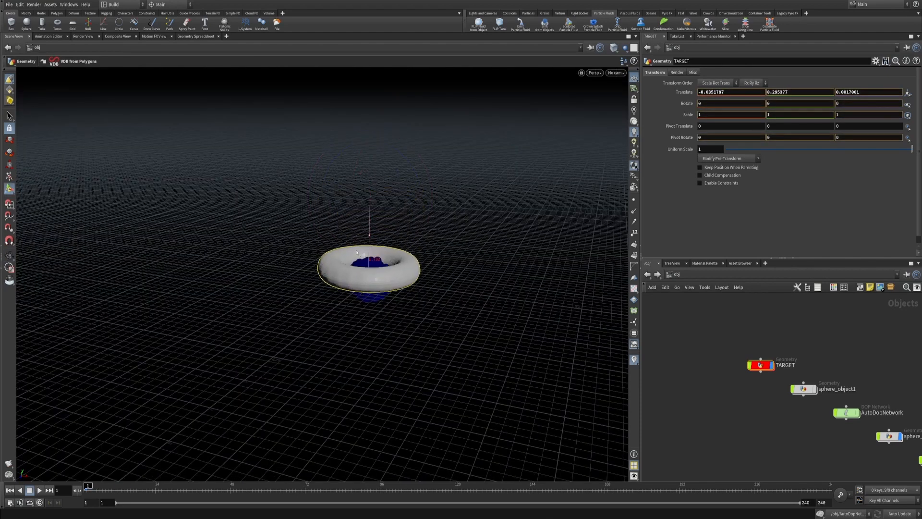
Step: Go back into AutoDopNetwork, play the simulation with the moved torus and return to frame 1
double_click(847, 413)
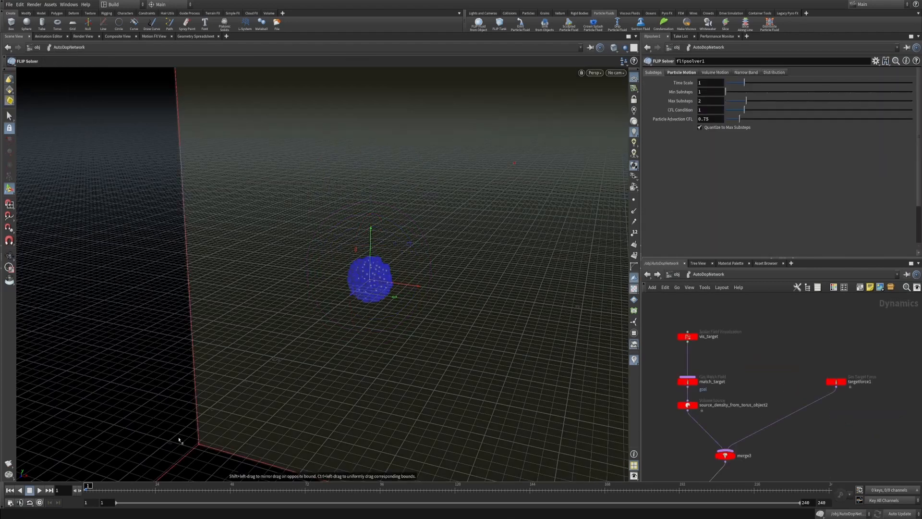
click(40, 490)
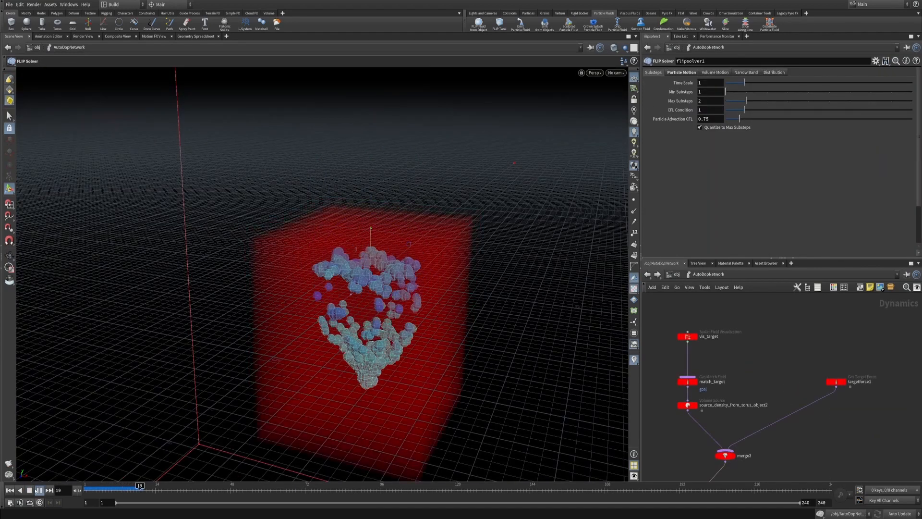
click(9, 490)
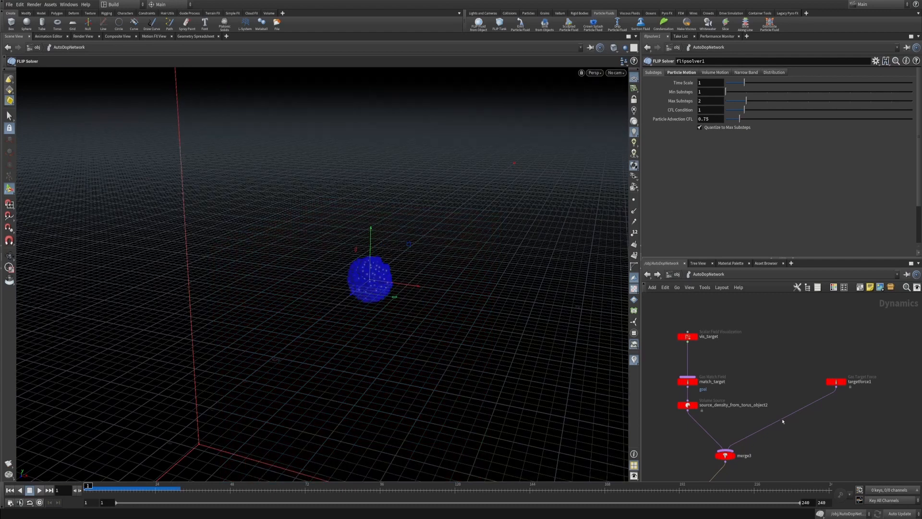
Step: Set targetforce1's Maximum Goal Distance to 1 and remove the second point of its distance-to-force ramp
click(836, 381)
drag(713, 142, 653, 155)
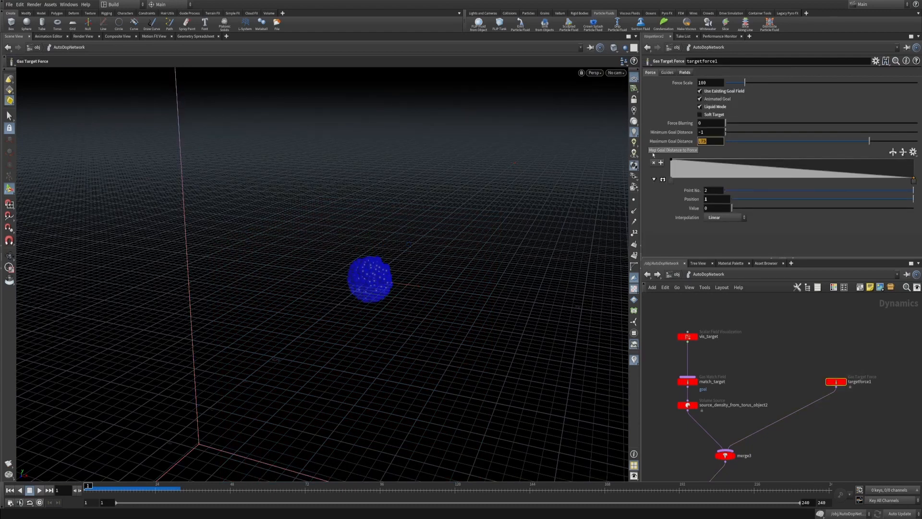
text(1)
key(Return)
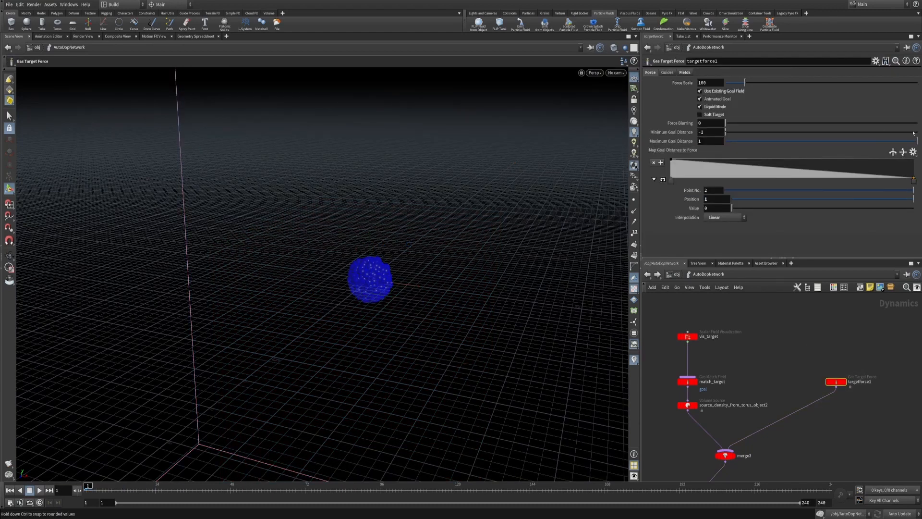
drag(911, 183, 908, 208)
Step: Play the simulation, inspect the fluid ring from the side and from above, and replay it from frame 1
alt+drag(344, 336, 384, 345)
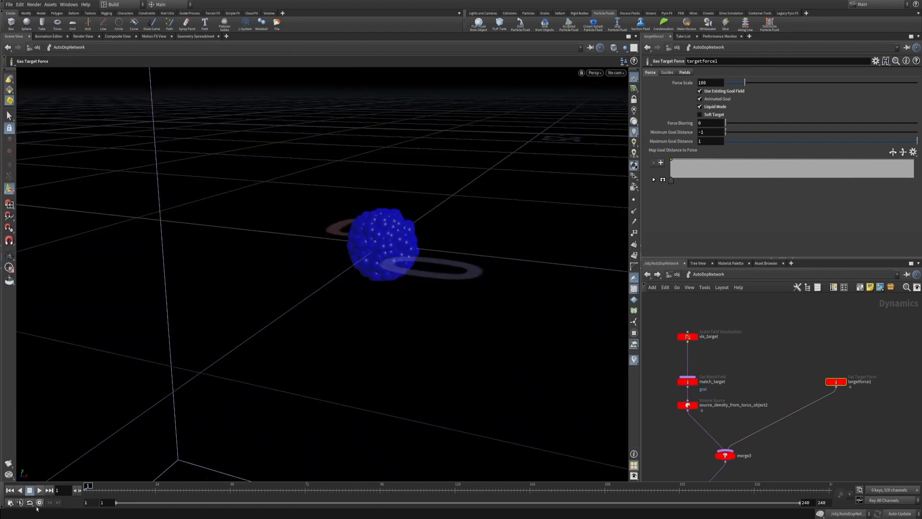
click(38, 491)
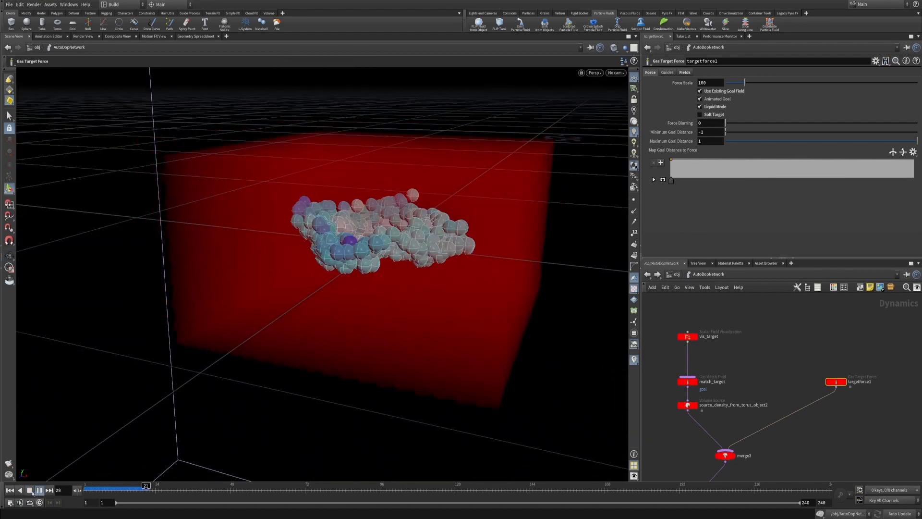
click(32, 492)
alt+drag(379, 212, 379, 319)
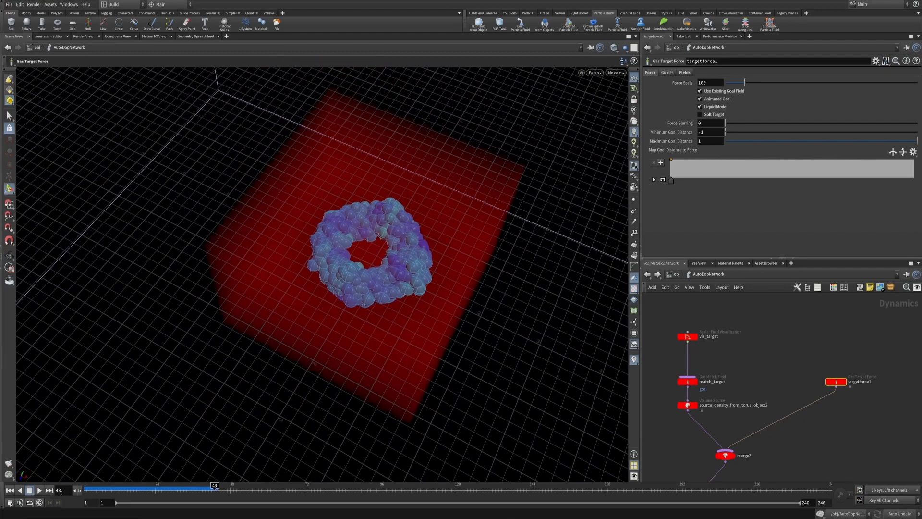
click(38, 493)
click(10, 490)
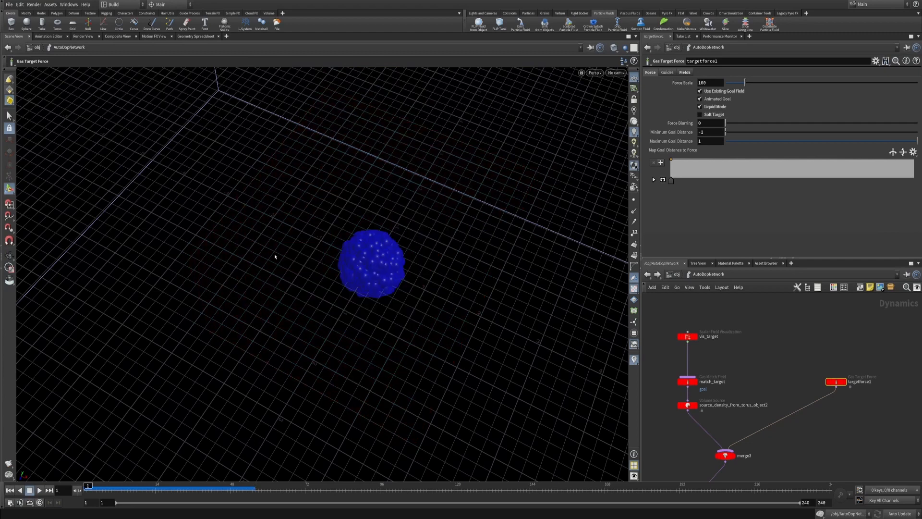
click(39, 491)
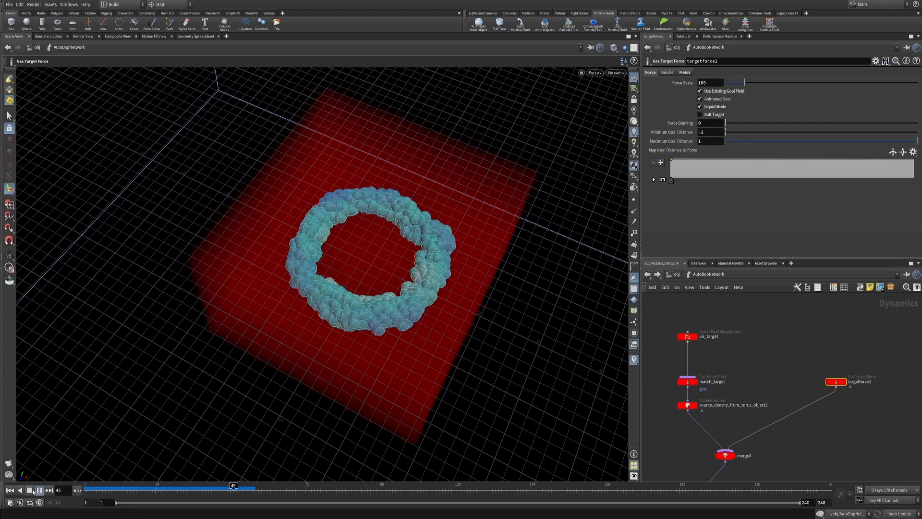
Step: Add a POP Drag node in the empty space above flipsolver1, between flipfluidobject1 and merge3
middle_drag(773, 373, 879, 251)
key(Tab)
text(dra)
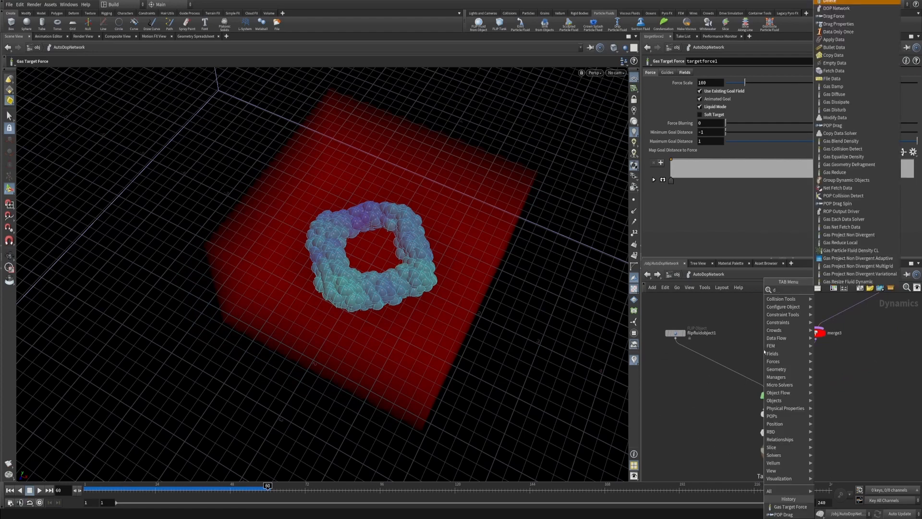
key(Down)
key(Down)
key(Return)
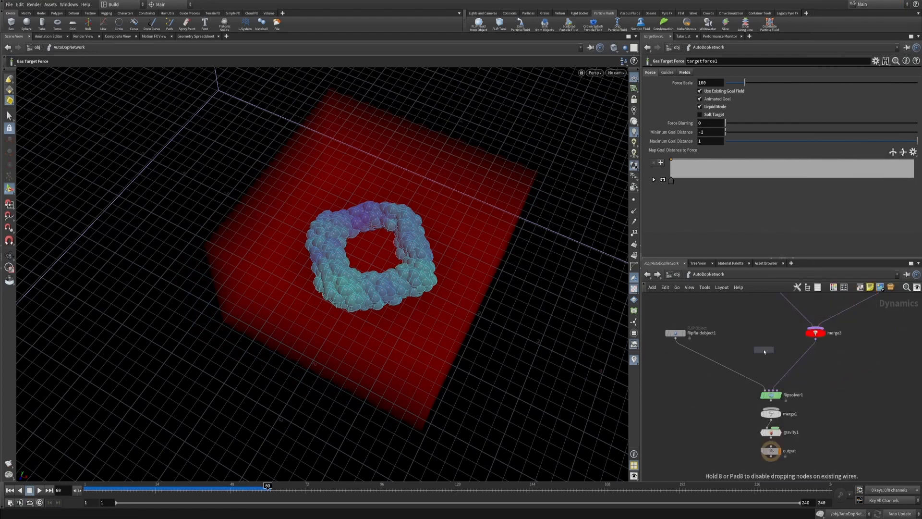
click(764, 352)
Step: Wire popdrag1's output into the second input of flipsolver1 and return to frame 1
right_drag(728, 398, 735, 374)
middle_drag(734, 374, 652, 418)
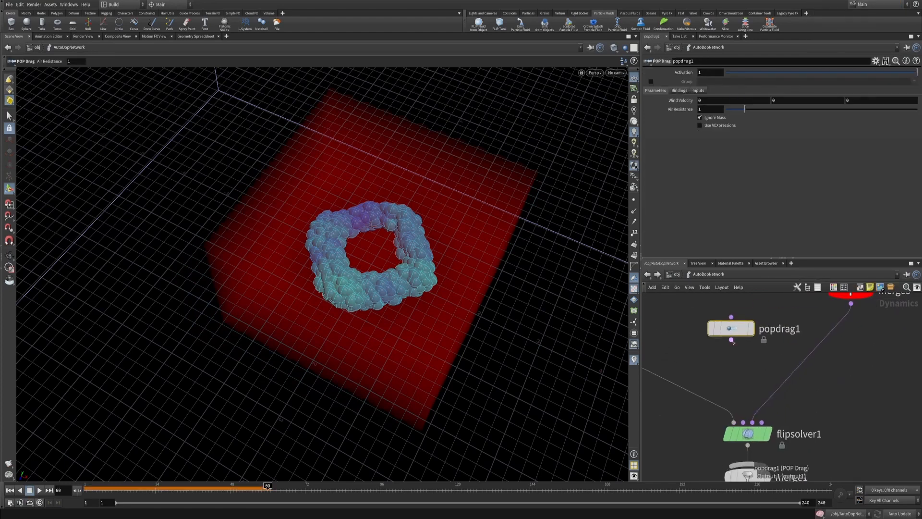
click(730, 339)
click(743, 421)
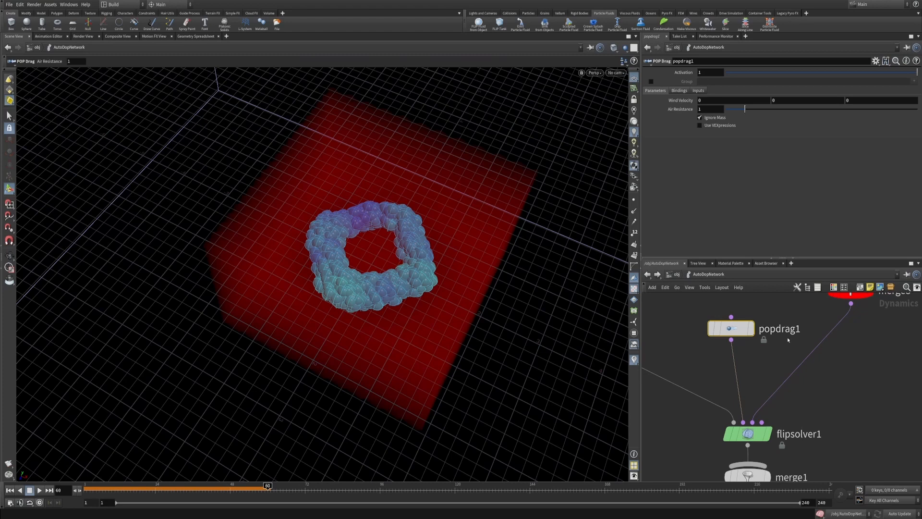
drag(788, 339, 750, 366)
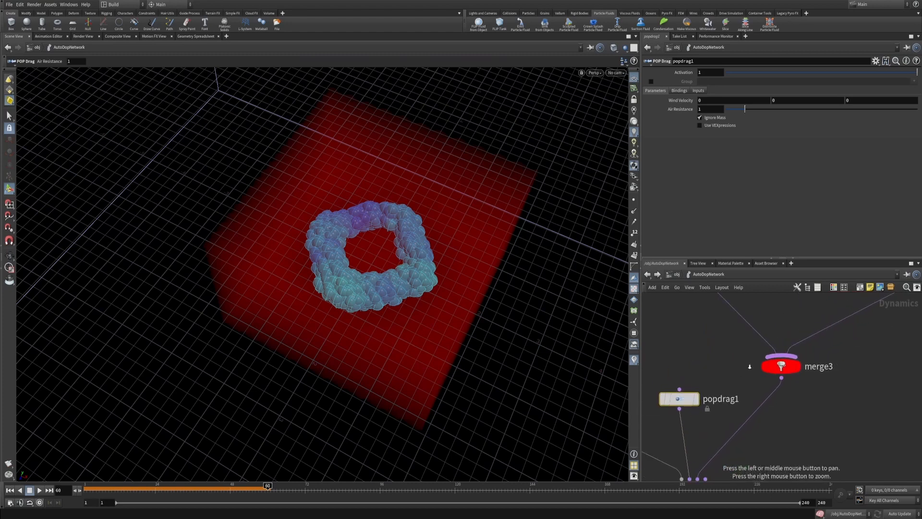
click(10, 490)
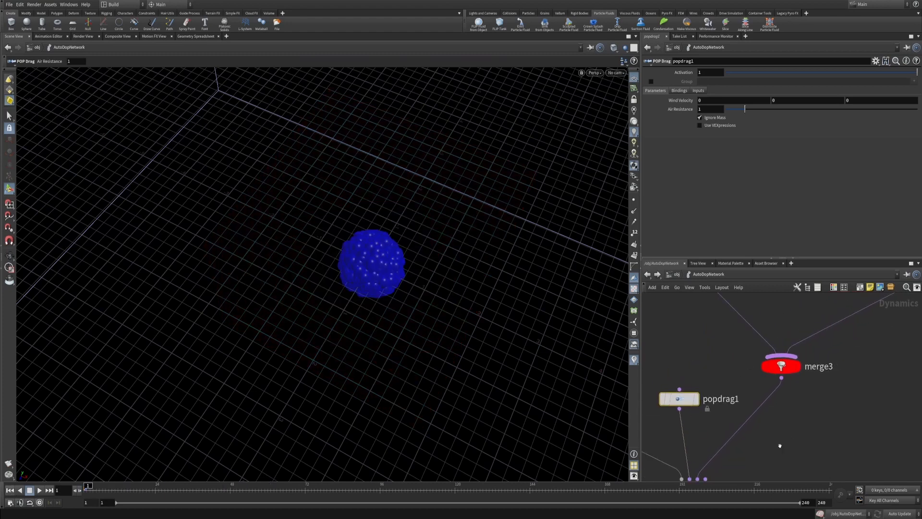
Step: Check popdrag1's connection to flipsolver1, then play the simulation and stop it after the ring has formed
drag(781, 472, 784, 381)
click(698, 416)
drag(684, 435, 751, 436)
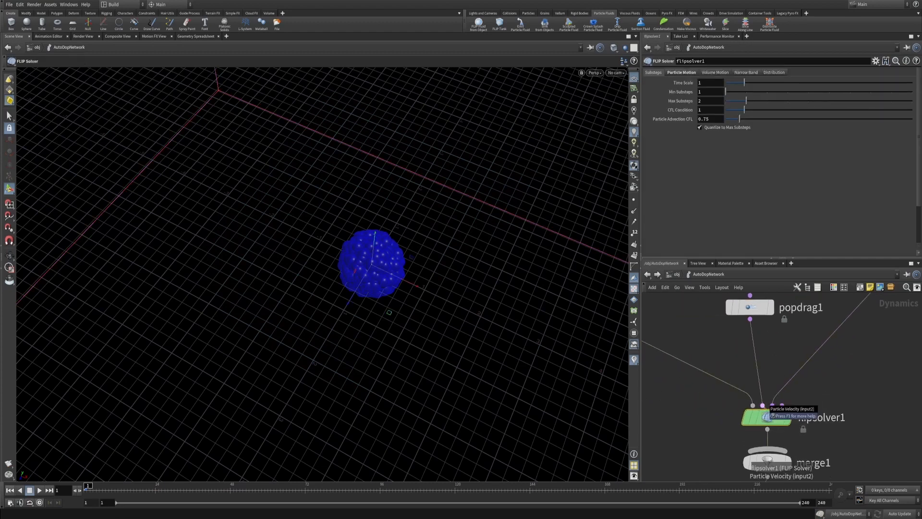
mouse_move(773, 407)
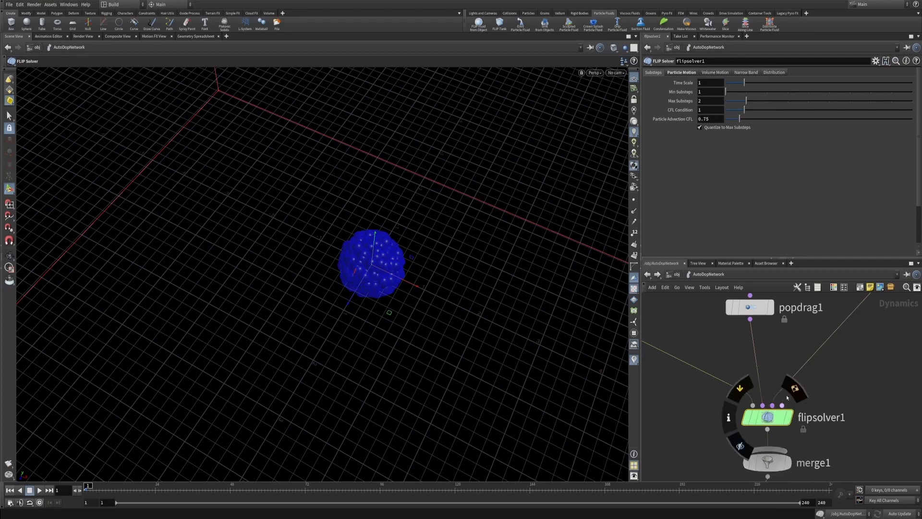
scroll(776, 406, down, 4)
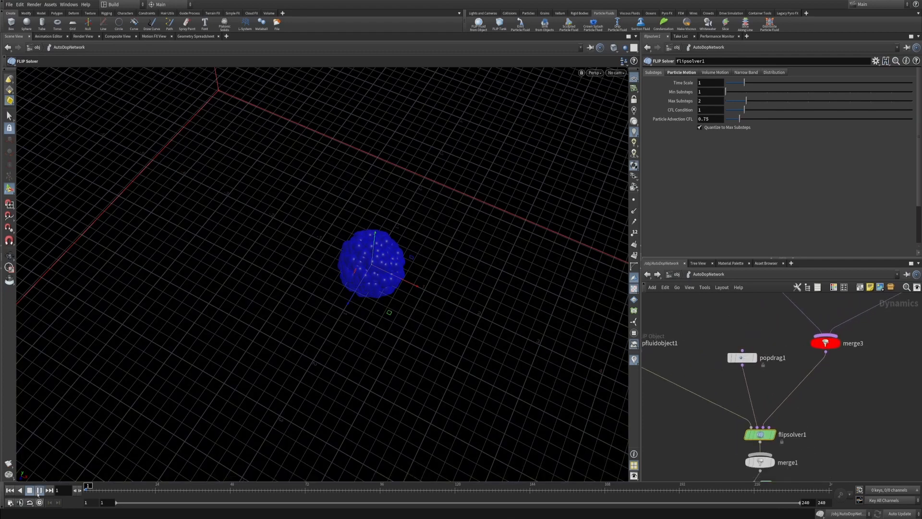
click(34, 491)
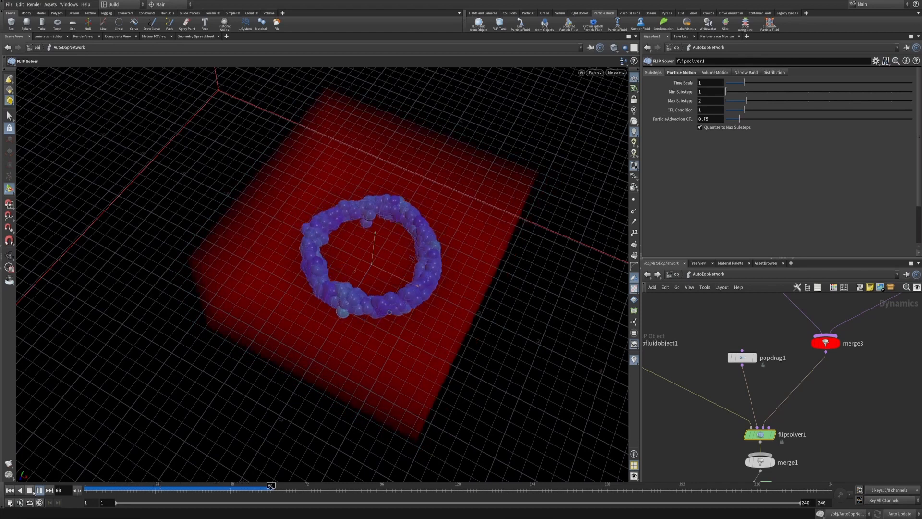
click(34, 491)
Step: Set the Particle Separation of flipfluidobject1 to 0.05
alt+middle_drag(695, 360, 812, 413)
drag(792, 418, 719, 355)
double_click(715, 80)
text(.05)
key(Return)
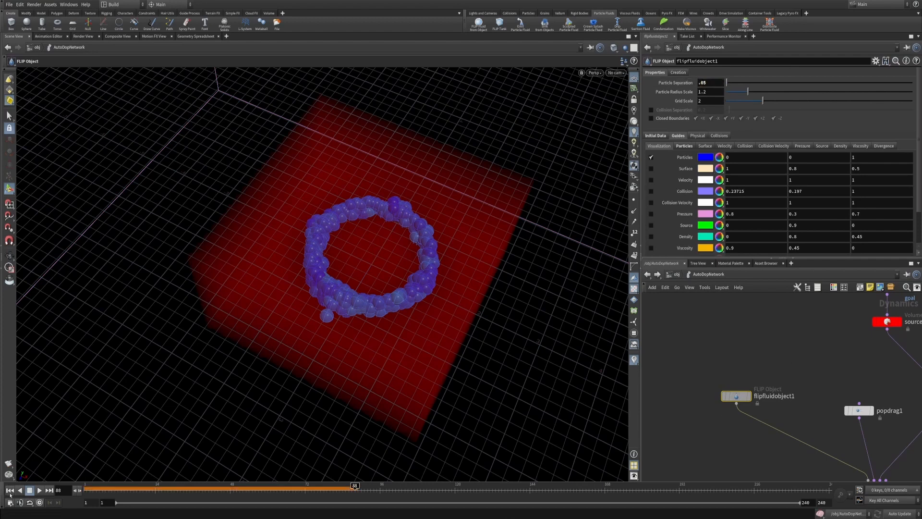
Step: Replay the higher-resolution fluid simulation from frame 1 and stop it once the ring is filled
click(10, 493)
click(38, 490)
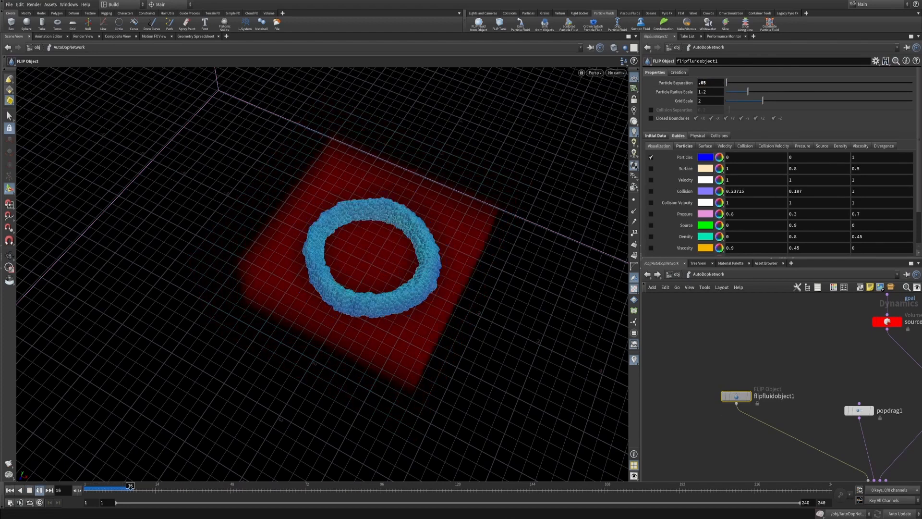
click(29, 490)
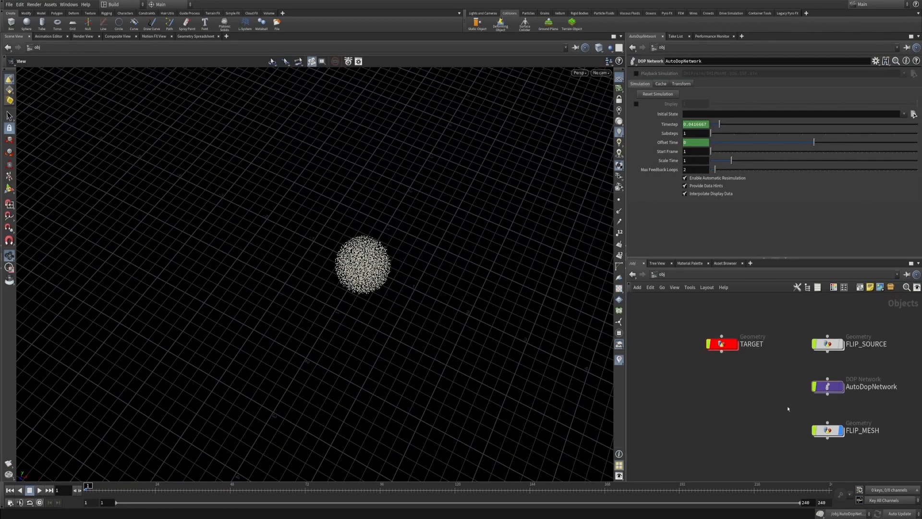
Step: Switch to the media player, watch part of the reference video Houdini_FLIP_MORPH.mov, and return to Houdini
key(alt+Tab)
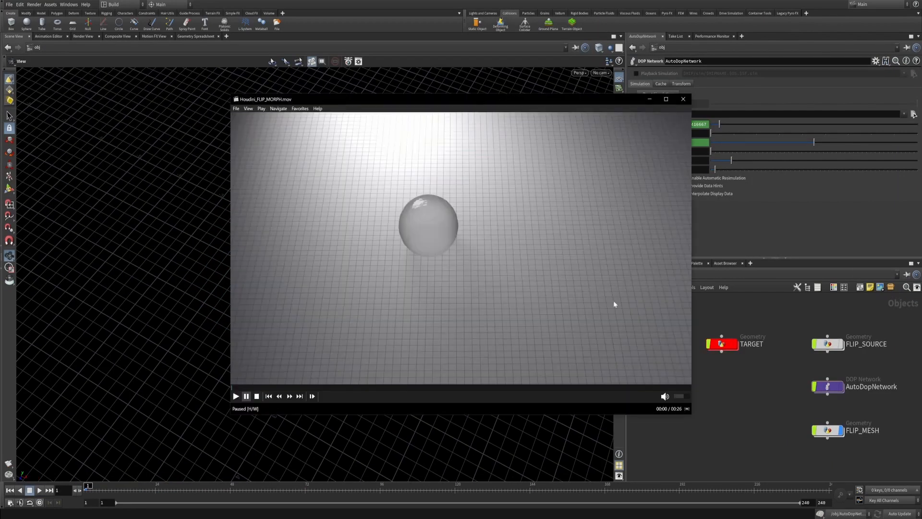
click(327, 321)
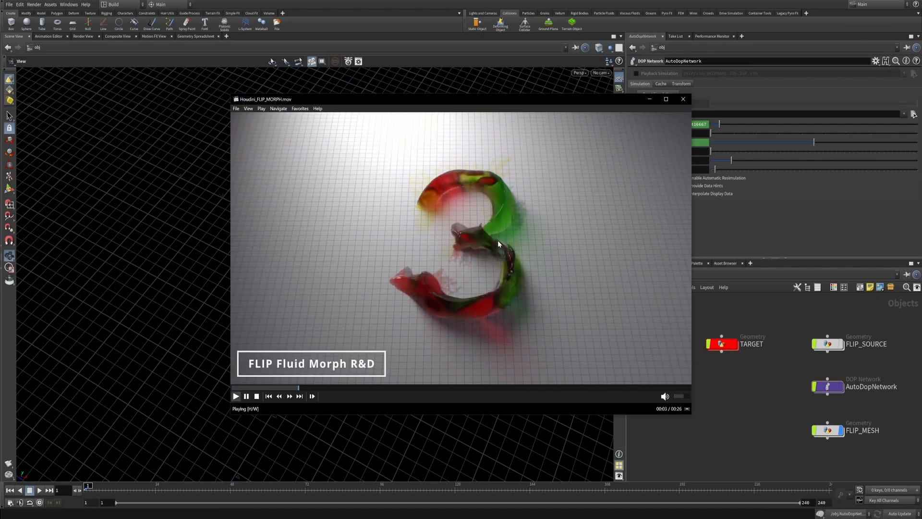
click(641, 281)
click(783, 413)
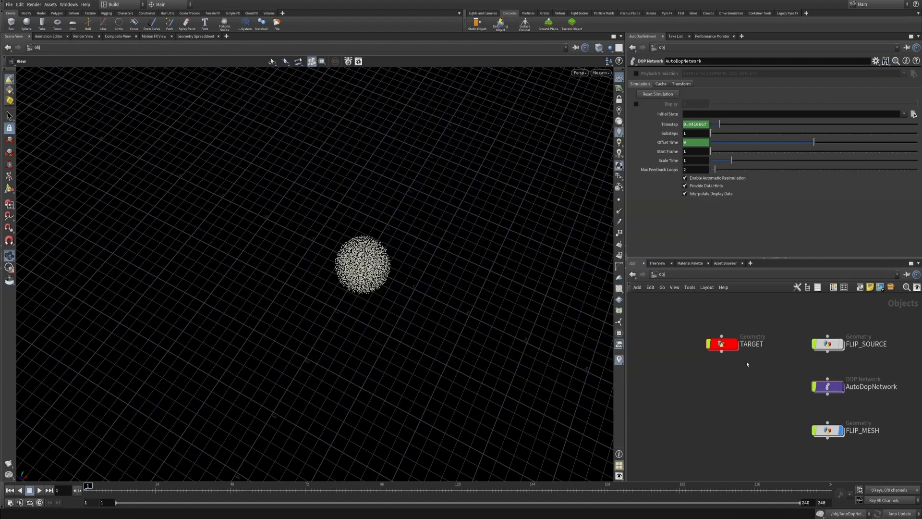
Step: Open the TARGET geometry network and move torus1 slightly higher above vdbfrompolygons1
middle_drag(792, 373, 773, 372)
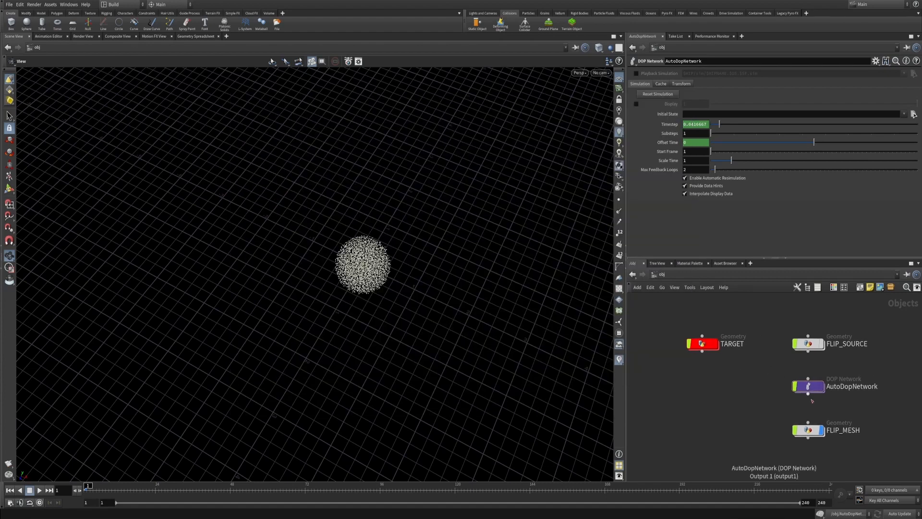
mouse_move(812, 390)
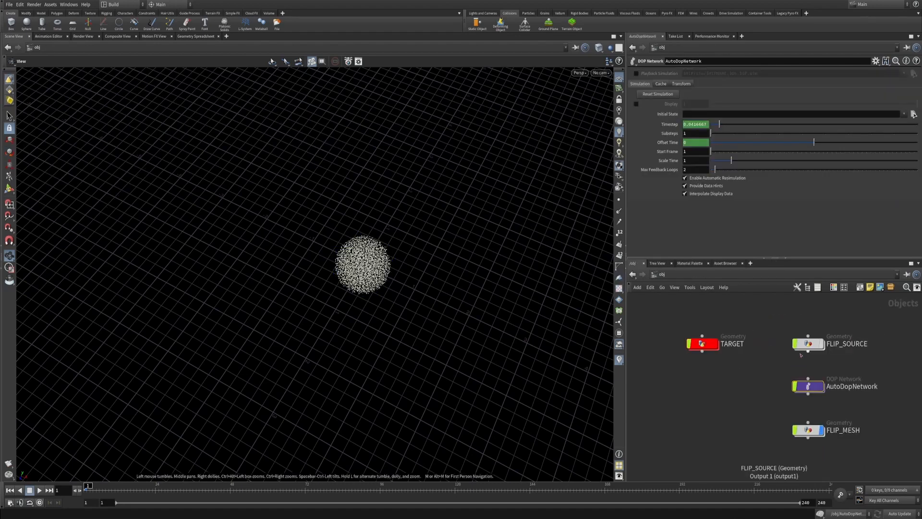
mouse_move(706, 348)
middle_drag(795, 357, 762, 379)
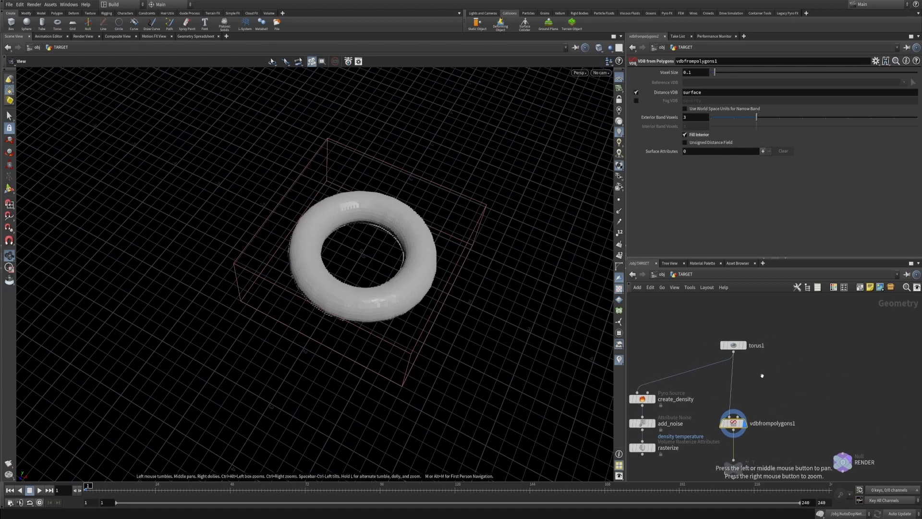
drag(734, 348, 731, 334)
drag(363, 276, 401, 278)
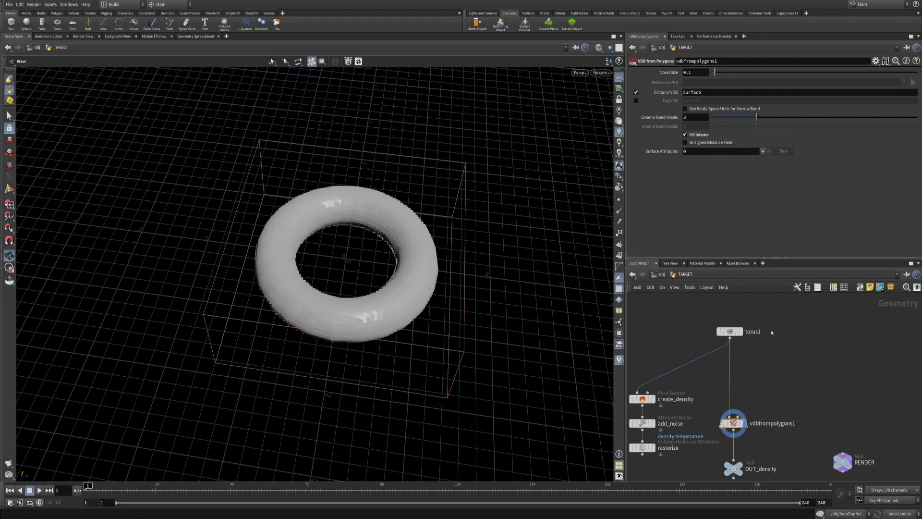
Step: Add a Font node beside torus1 and enter the backtick expression `floor($F/40)` as its text
drag(677, 296, 788, 362)
key(Tab)
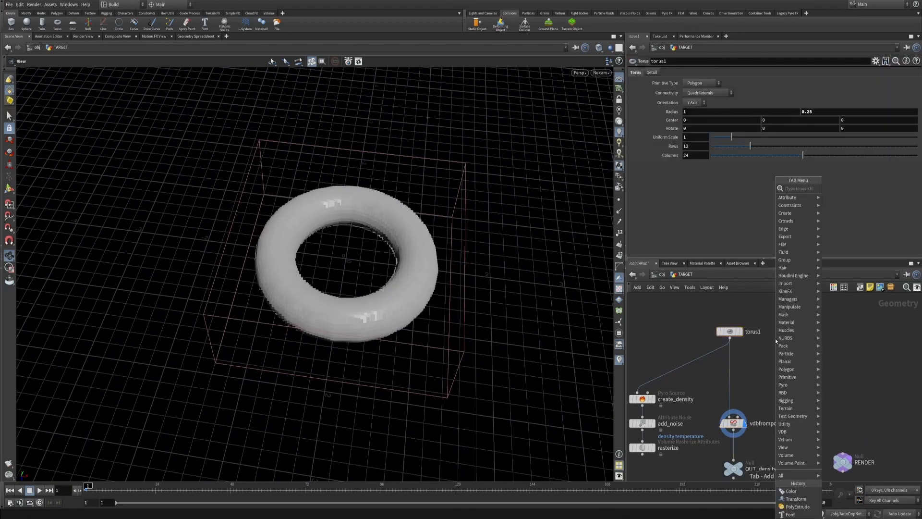
text(font)
key(Return)
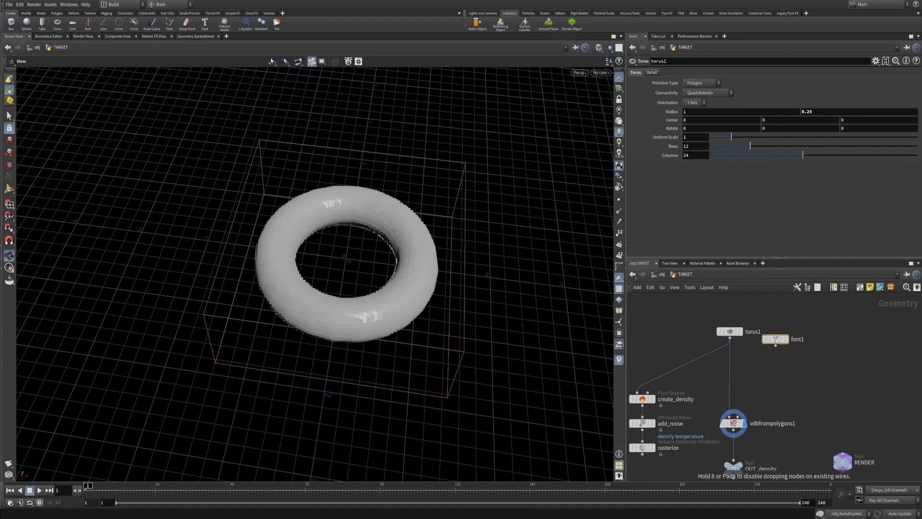
click(775, 338)
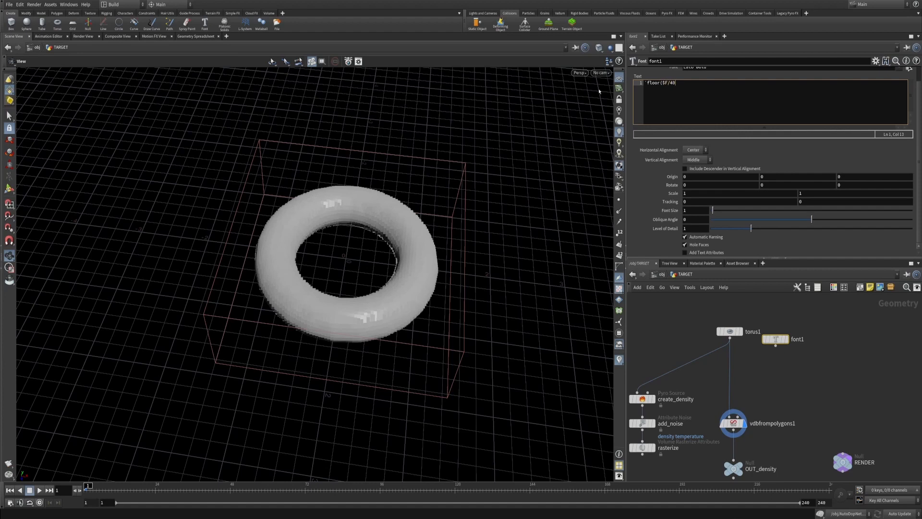
Step: Watch more of the number morph in Houdini_FLIP_MORPH.mov, then return to font1's text in Houdini
key(alt+Tab)
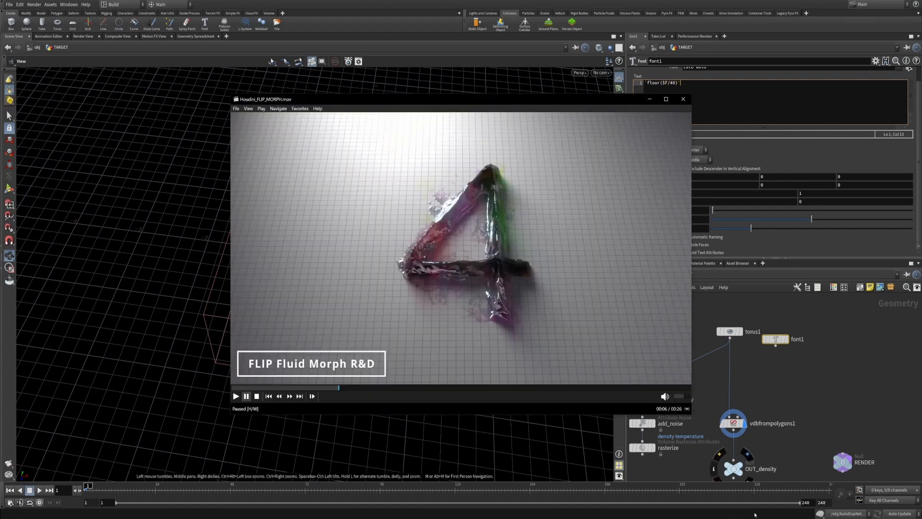
click(505, 274)
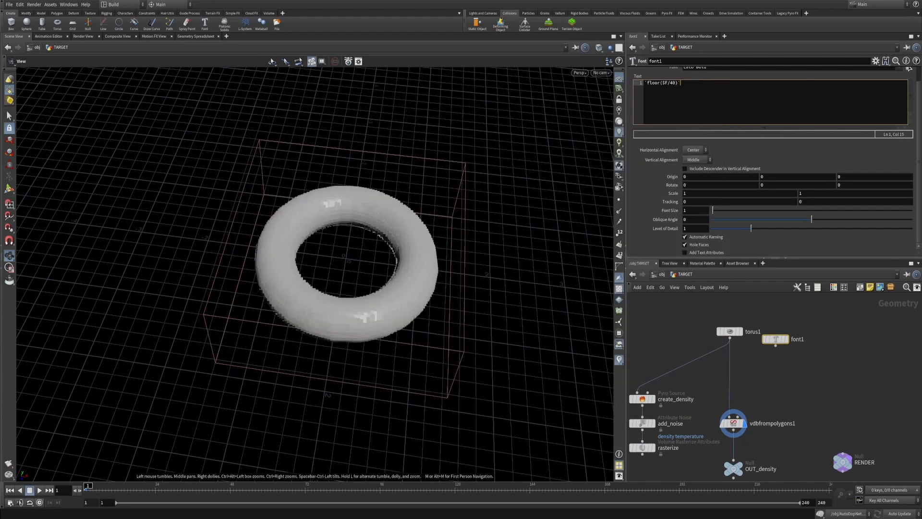
key(alt+Tab)
click(756, 103)
Step: Display font1 and scrub the timeline to check the changing digit, returning to frame 1
click(785, 339)
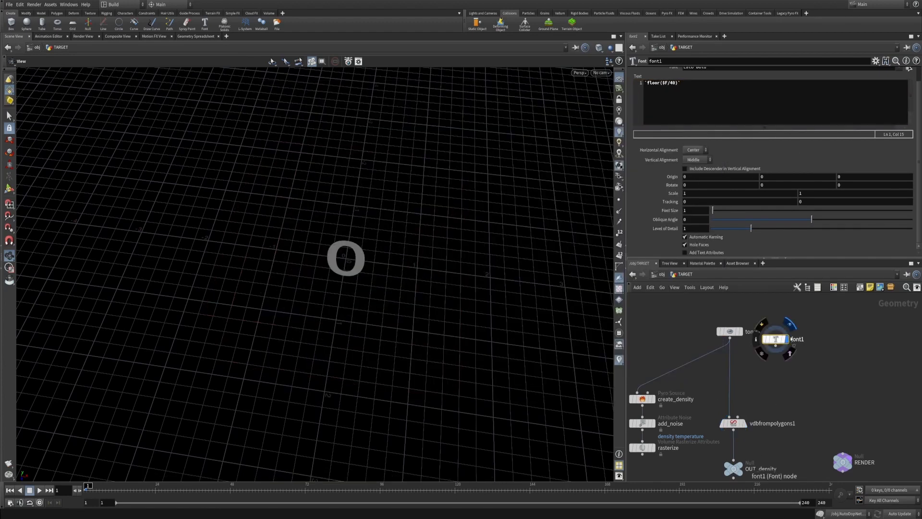
click(174, 487)
drag(174, 487, 350, 486)
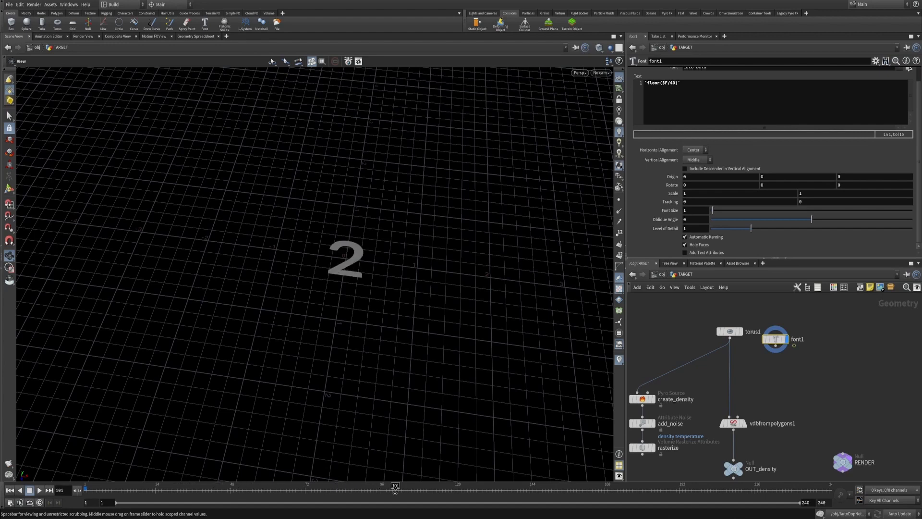
drag(453, 498, 87, 496)
click(782, 366)
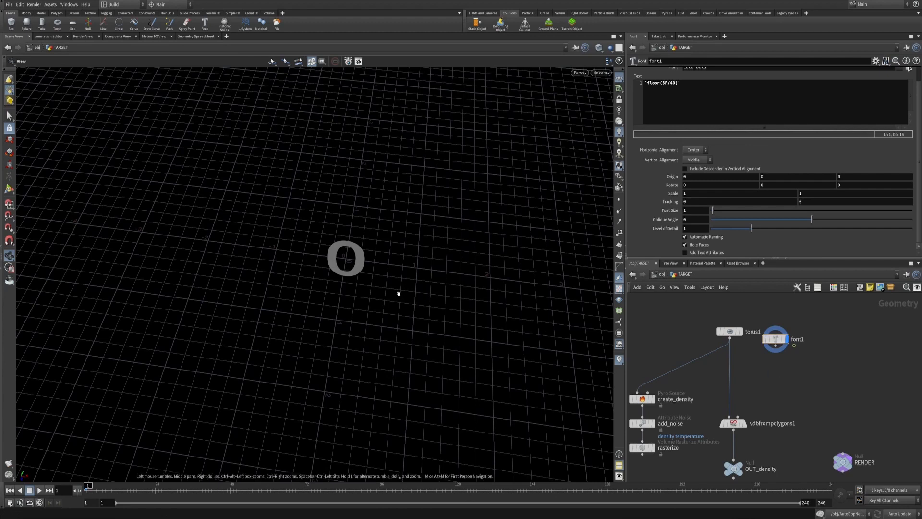
Step: Set font1's Font Size to 4 and inspect the enlarged digit from a low angle
drag(401, 293, 414, 249)
right_drag(414, 250, 523, 197)
drag(696, 211, 648, 220)
text(4)
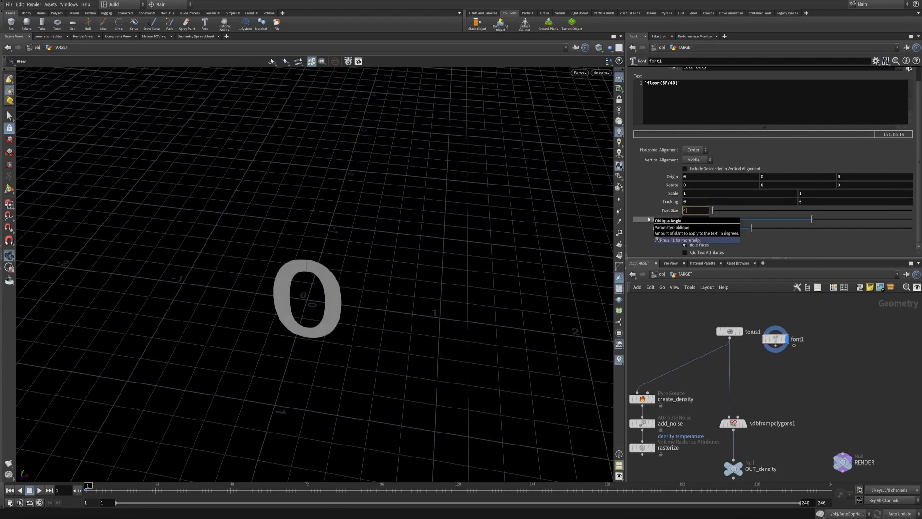
key(Return)
drag(397, 278, 383, 255)
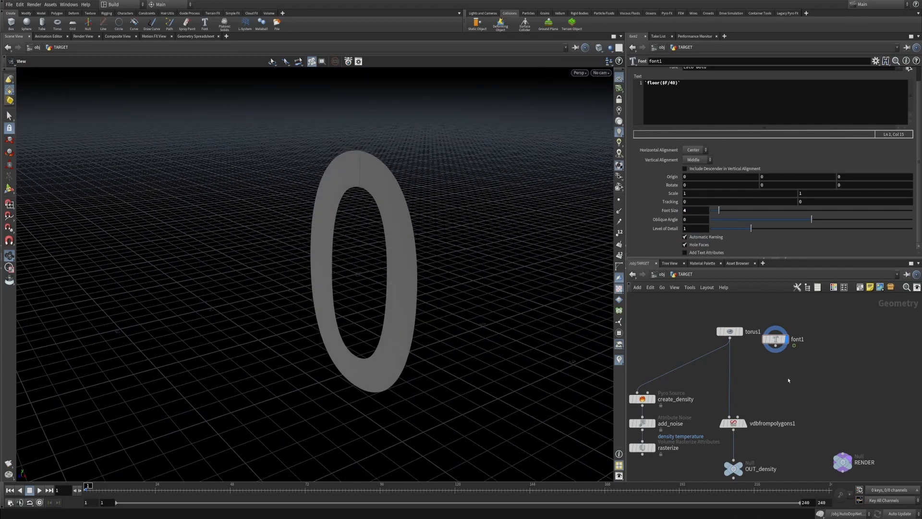
Step: Add a Transform node fed by font1, display it, and set its X rotation to -90 to lay the digit flat
key(Tab)
text(tra)
click(848, 204)
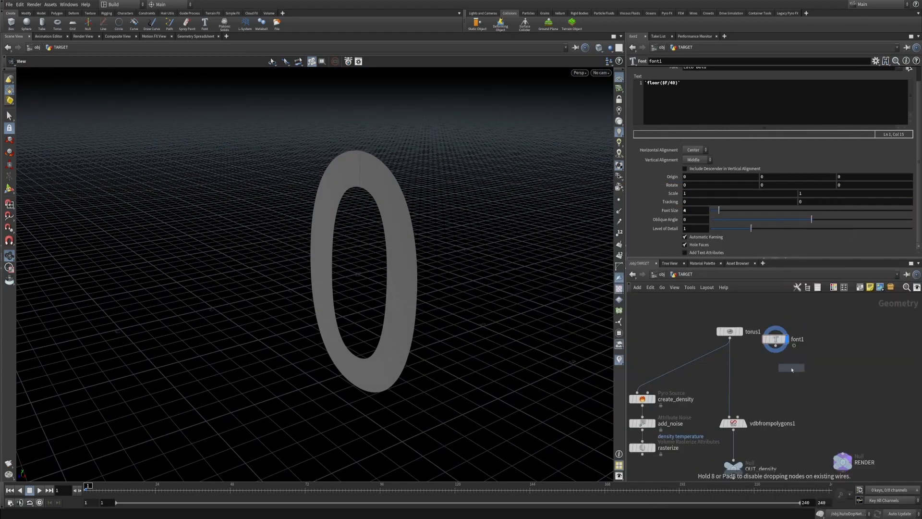
click(792, 369)
scroll(792, 369, up, 3)
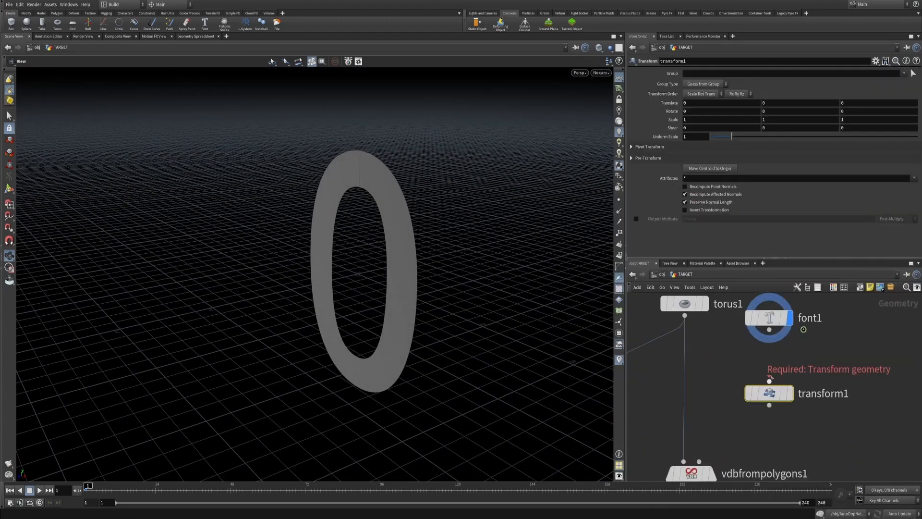
click(790, 393)
text(-90)
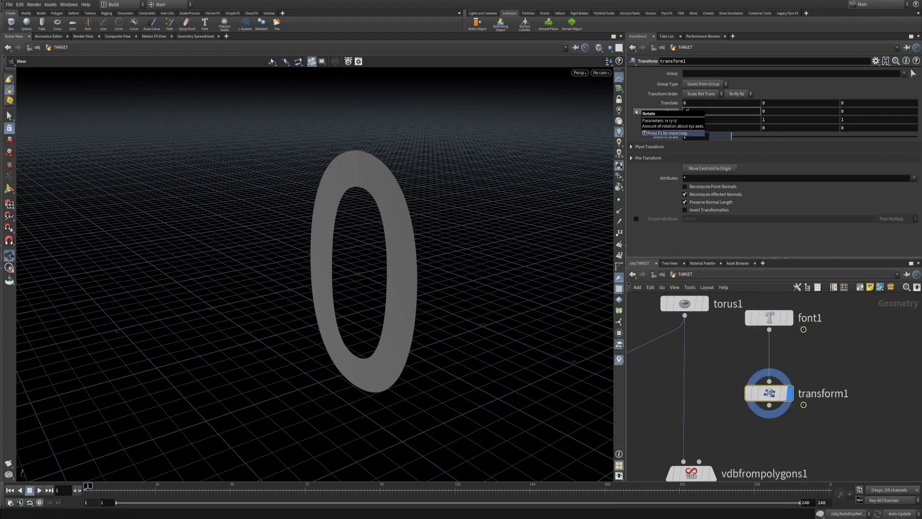
key(Return)
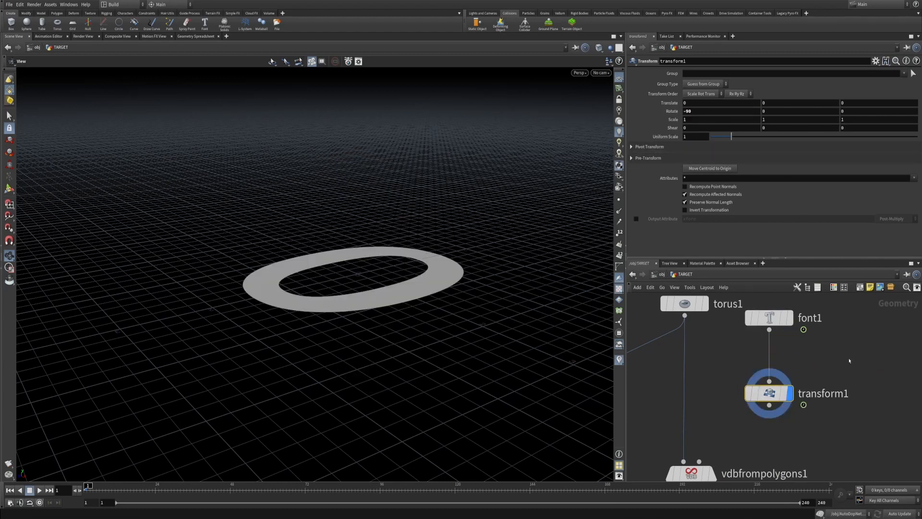
Step: Move font1 up to make room and insert a PolyExtrude node between font1 and transform1
drag(490, 255, 468, 281)
drag(108, 490, 86, 490)
drag(806, 430, 757, 299)
click(757, 300)
middle_drag(758, 300, 753, 356)
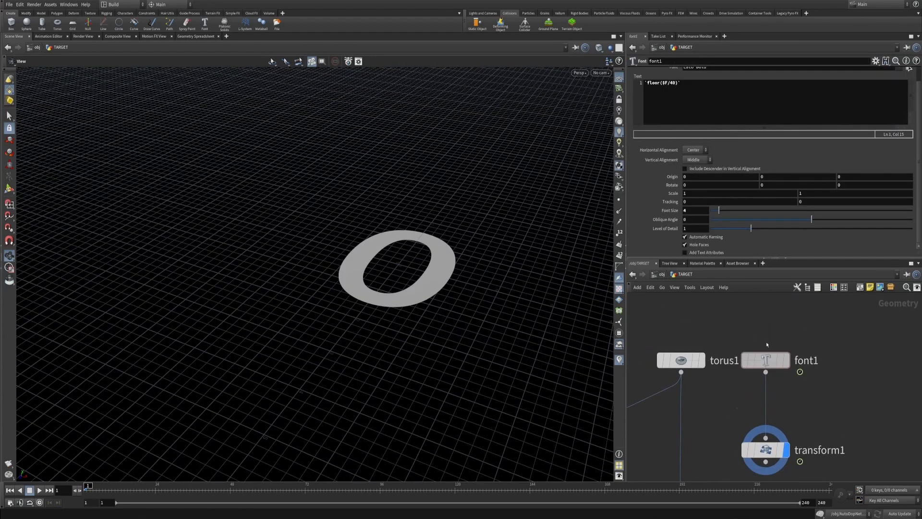
drag(766, 374, 766, 317)
key(Tab)
text(polyex)
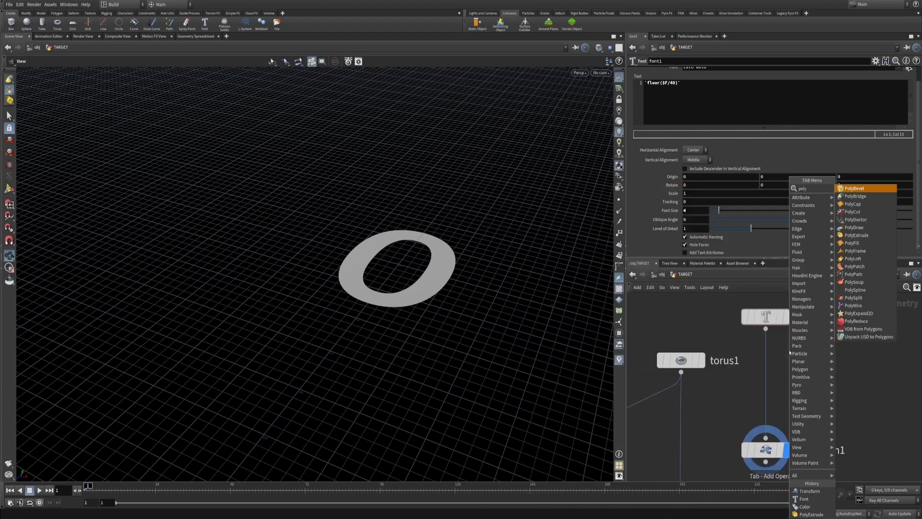
key(Return)
key(Return)
drag(789, 350, 764, 370)
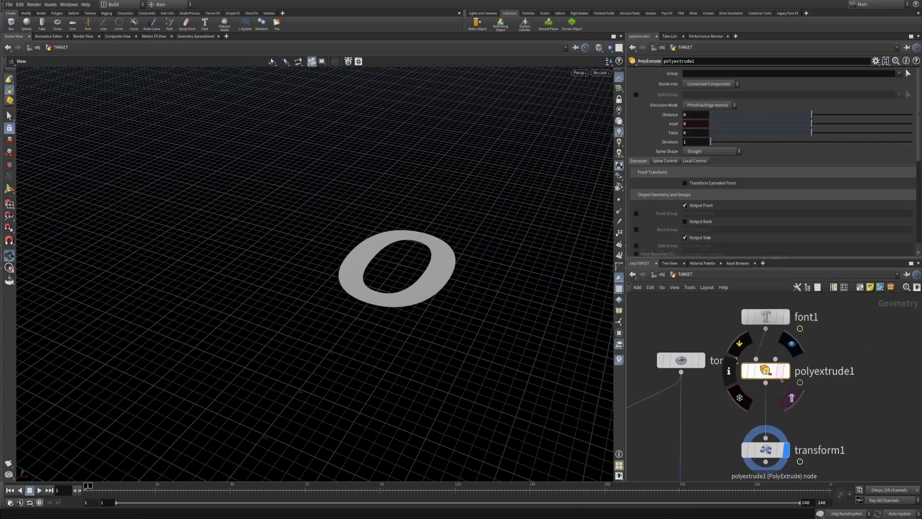
Step: Display polyextrude1, set its Distance to 0.5, and enable Output Back
click(786, 371)
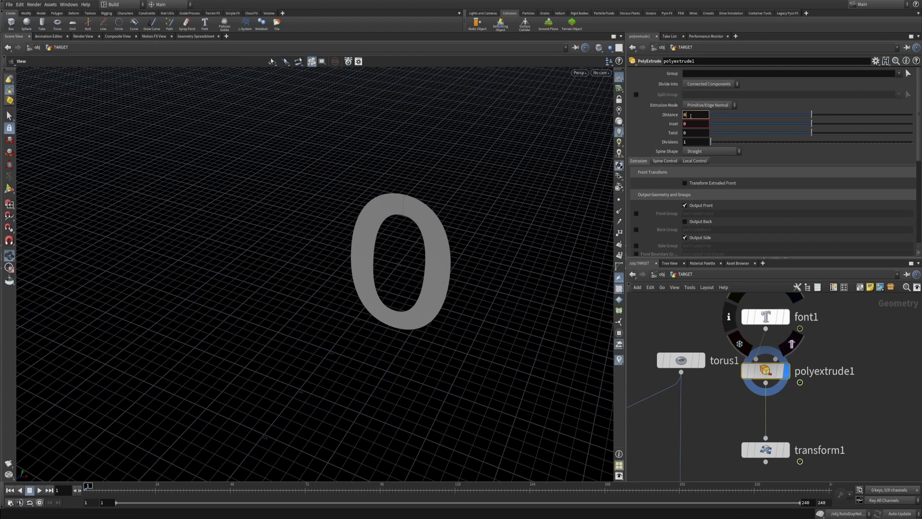
text(0.5)
key(Return)
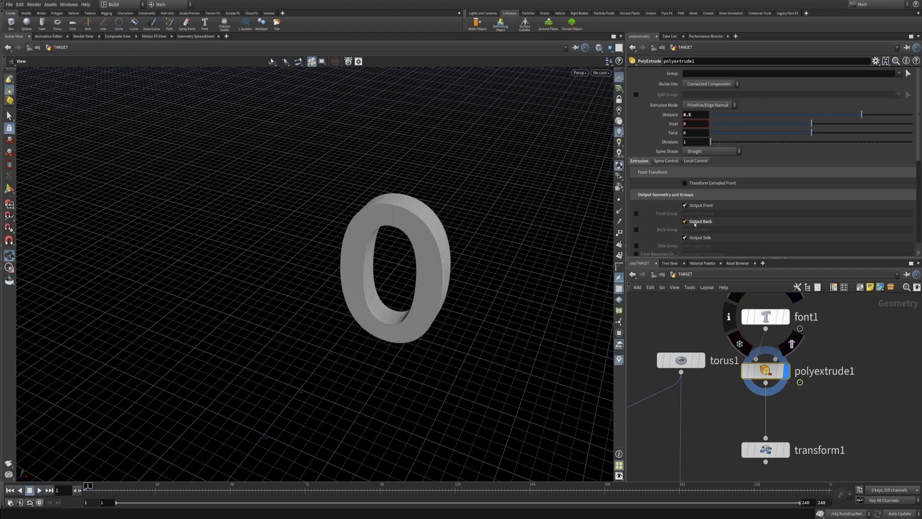
Step: Feed transform1 into vdbfrompolygons1 in place of the torus, align and display the VDB node, and inspect the digit volume
click(786, 450)
scroll(825, 415, down, 3)
alt+middle_drag(827, 416, 825, 345)
click(724, 414)
click(782, 372)
click(743, 422)
drag(733, 425, 786, 421)
drag(421, 222, 446, 256)
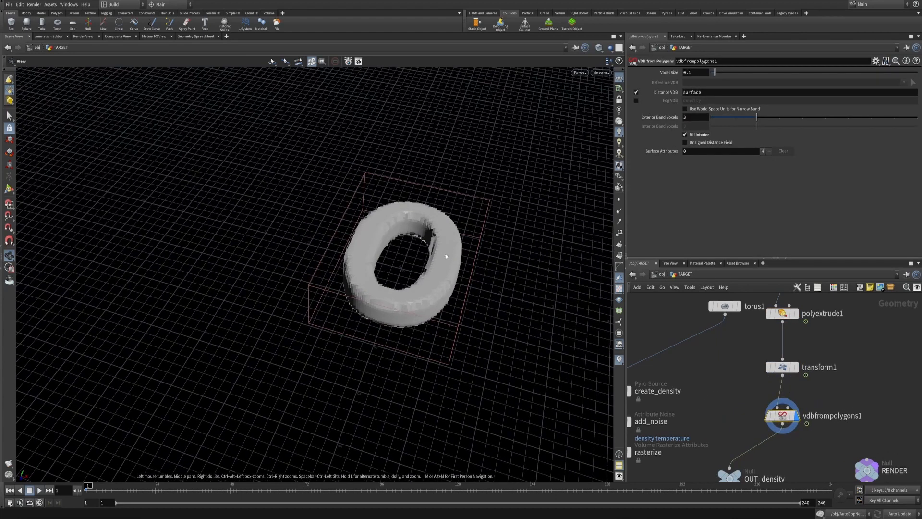
Step: Set vdbfrompolygons1's Voxel Size to 0.015 and inspect the refined digit volume
click(688, 72)
text(0.)
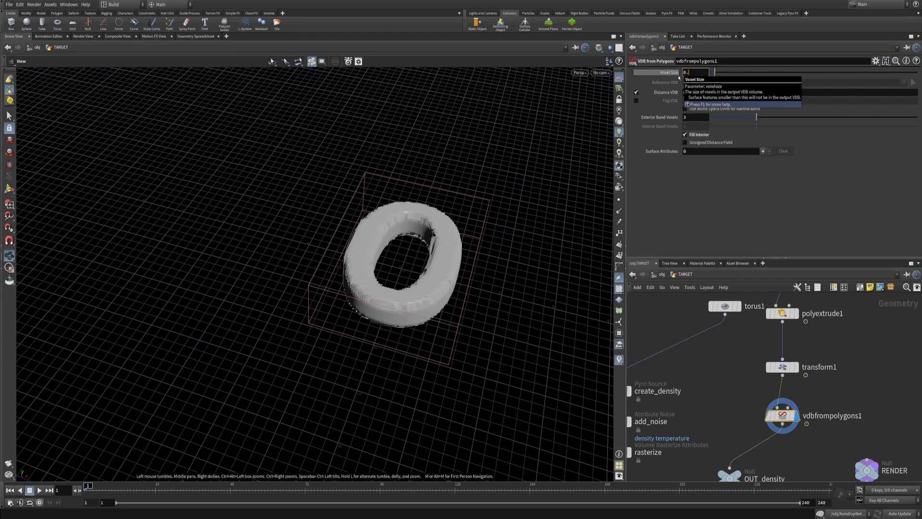
key(Return)
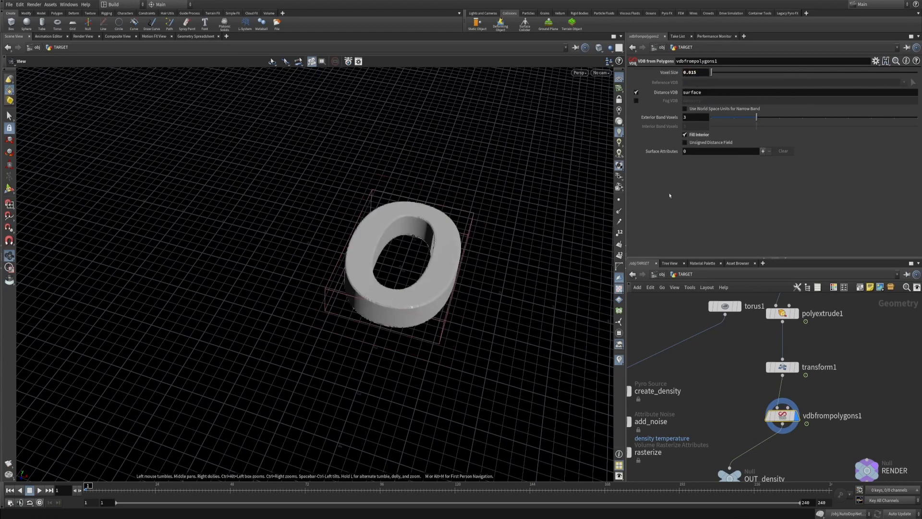
drag(439, 250, 373, 200)
Step: Open AutoDopNetwork and examine the sphere of fluid particles up close at frame 1
click(750, 399)
middle_drag(749, 399, 727, 316)
drag(718, 397, 755, 405)
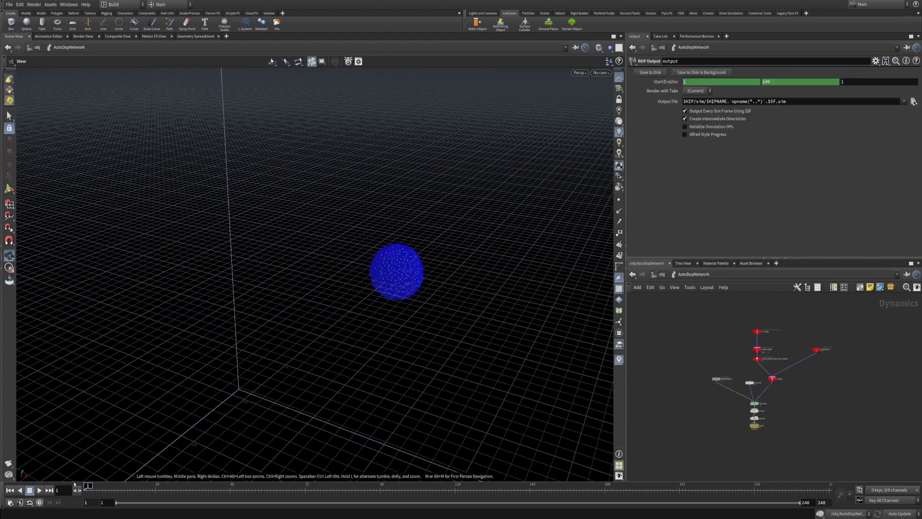
drag(427, 272, 408, 231)
right_drag(407, 230, 430, 255)
drag(430, 255, 425, 264)
right_drag(425, 264, 410, 290)
drag(411, 291, 433, 272)
right_drag(432, 272, 425, 290)
Step: Switch the particle guide Visualization of flipfluidobject1 from Spheres to Particles
alt+middle_drag(798, 339, 786, 358)
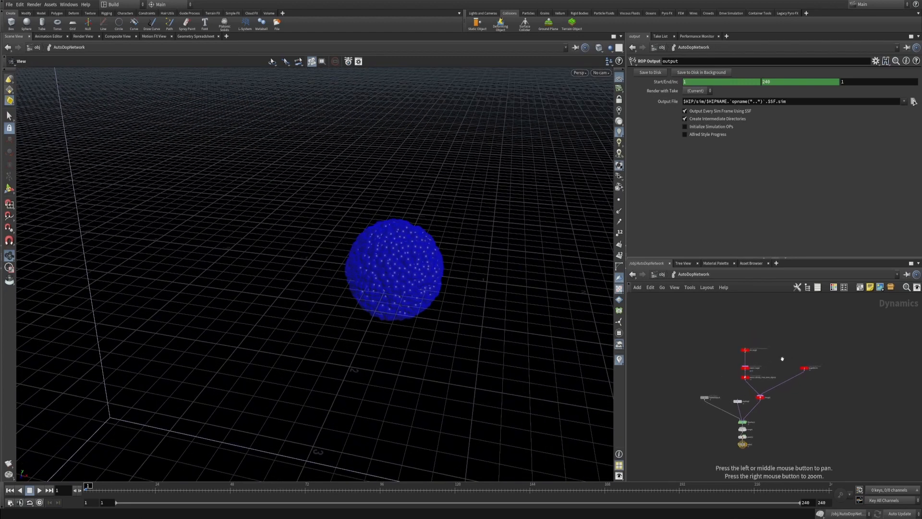
alt+right_drag(783, 359, 769, 379)
alt+middle_drag(682, 382, 690, 354)
alt+right_drag(690, 354, 692, 385)
alt+middle_drag(692, 385, 718, 319)
click(661, 349)
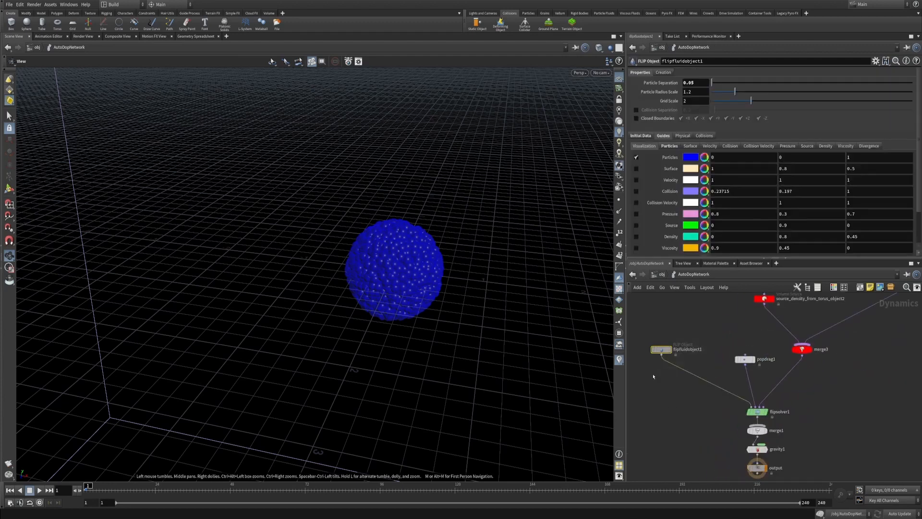
click(669, 146)
click(696, 156)
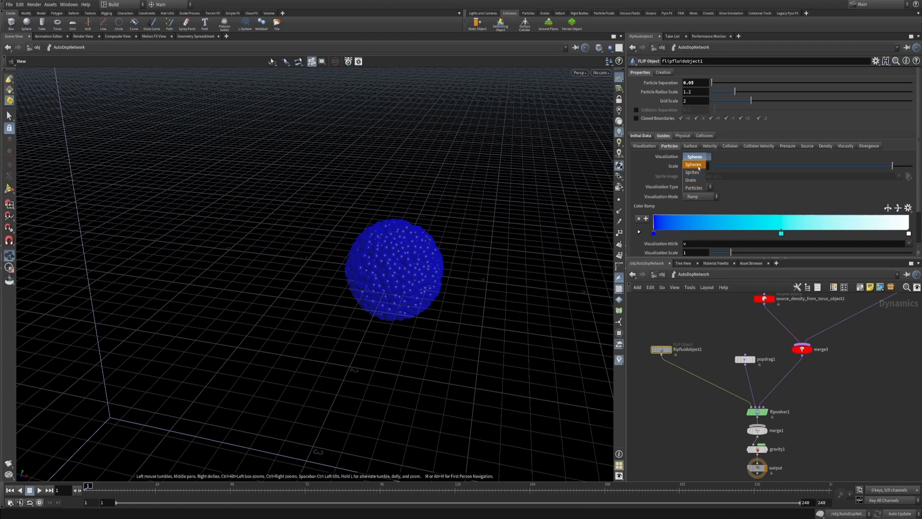
click(694, 188)
Step: Play the simulation to watch the particles morph toward the digit target, stopping around frame 23
alt+drag(612, 294, 467, 273)
alt+drag(457, 131, 517, 263)
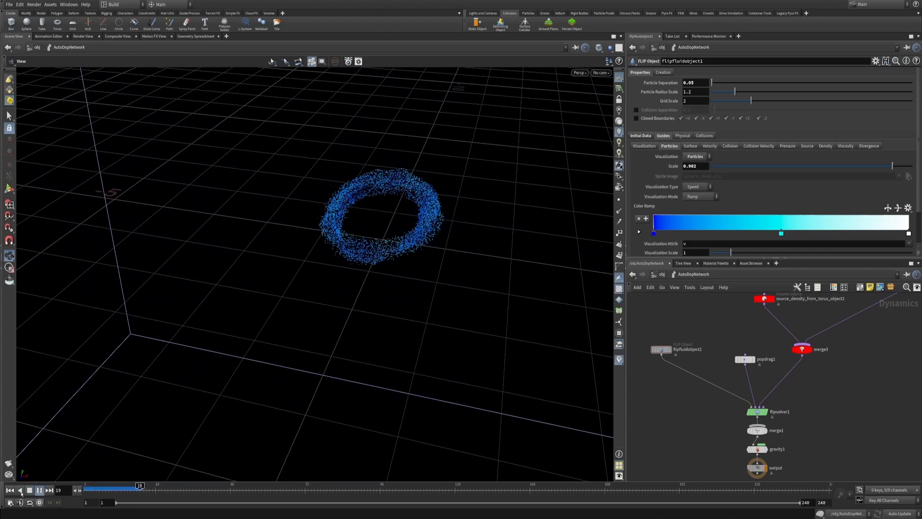
click(29, 489)
Step: Return to the object level, select the TARGET object, and reset its Translate values to 0, 0, 0
middle_drag(673, 377, 759, 379)
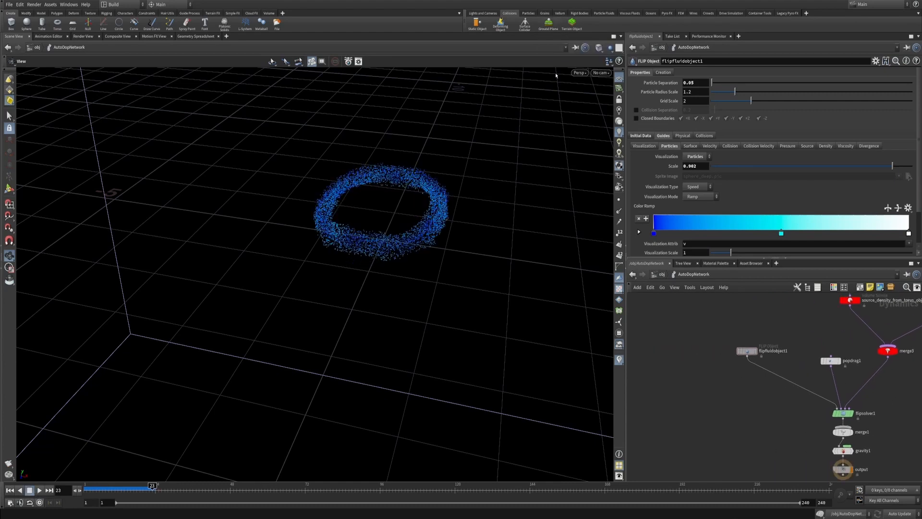
click(549, 29)
mouse_move(512, 194)
mouse_down()
mouse_move(510, 173)
mouse_move(500, 201)
mouse_move(494, 179)
mouse_move(510, 177)
mouse_up()
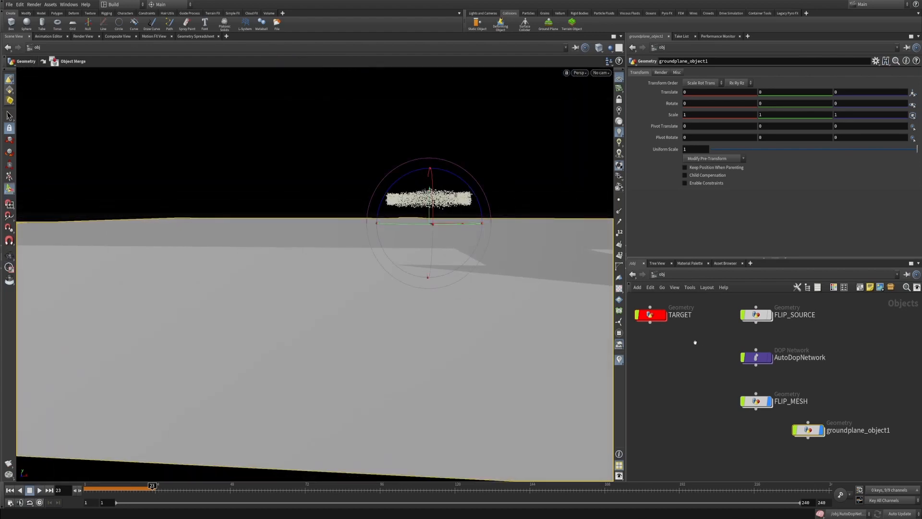
middle_drag(687, 345, 752, 370)
click(716, 341)
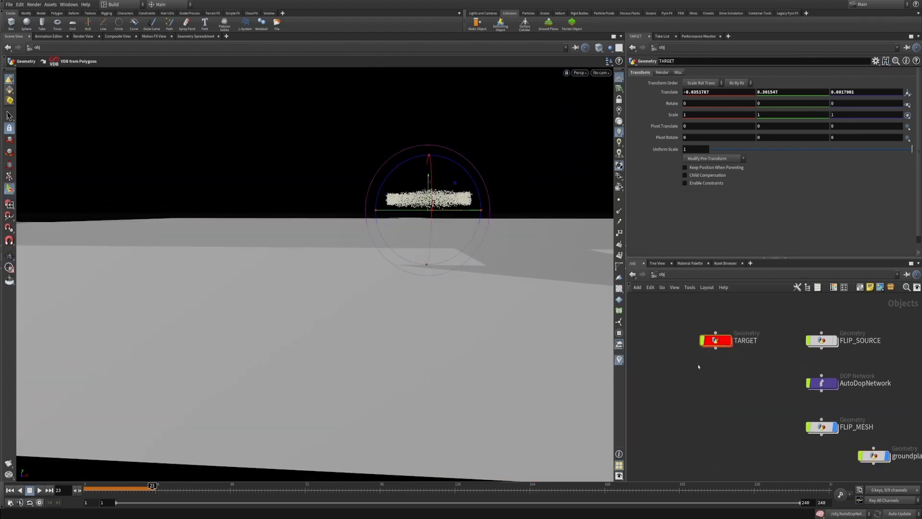
drag(720, 91, 673, 95)
text(0)
key(Tab)
text(0)
key(Tab)
text(0)
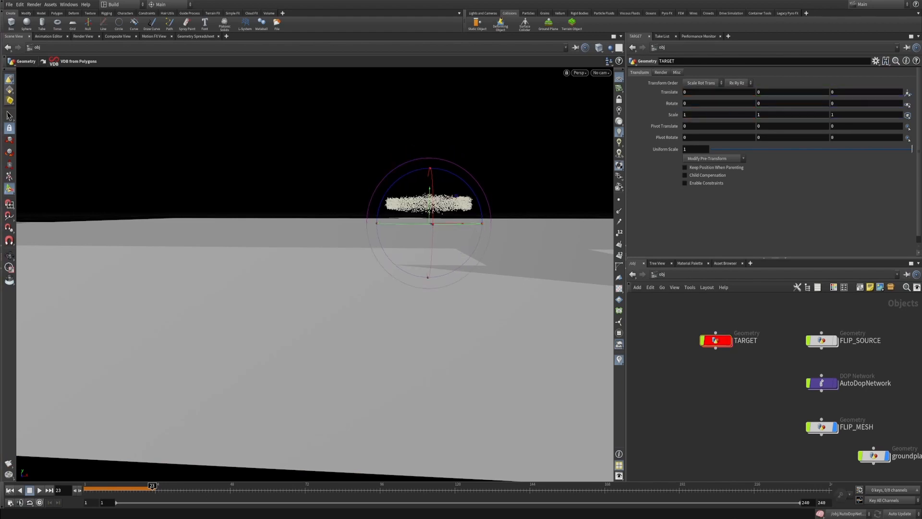
Step: Rewind to the first frame and replay the simulation briefly to check the particles against the recentred target
click(8, 491)
click(39, 491)
key(Escape)
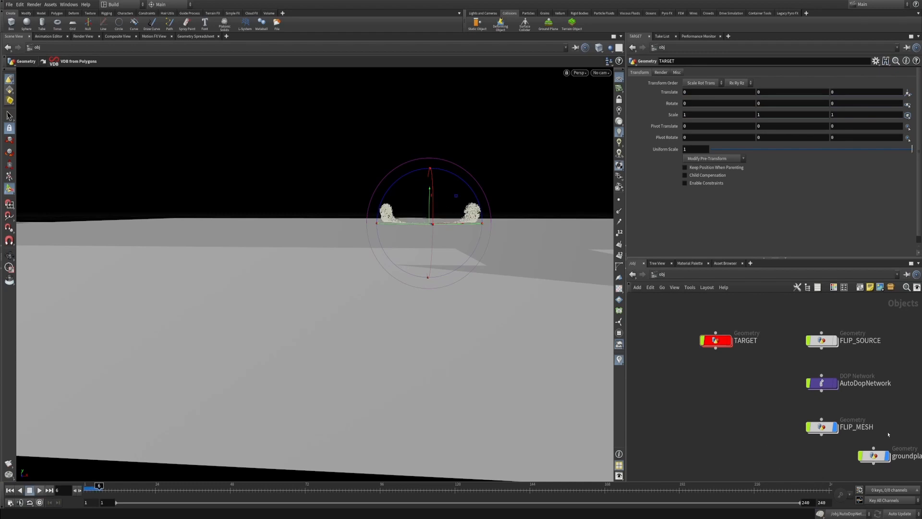
Step: Move the groundplane object below FLIP_MESH and open the AutoDopNetwork
middle_drag(879, 476, 845, 416)
drag(839, 395, 807, 420)
click(820, 421)
middle_drag(715, 327, 745, 424)
double_click(817, 420)
Step: Show the flipfluidobject1 parameters and automatically lay out all nodes of the dynamics network
alt+drag(461, 206, 428, 307)
scroll(429, 308, up, 2)
click(742, 351)
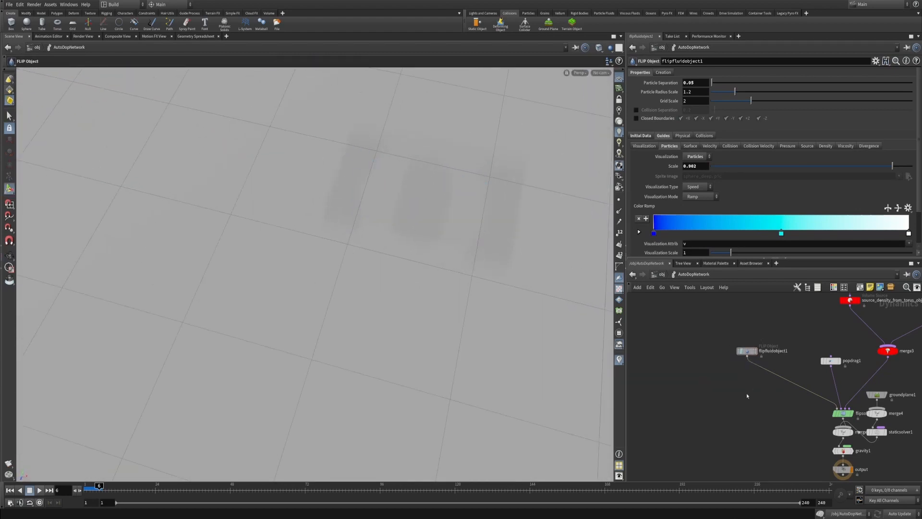
scroll(748, 394, up, 3)
alt+drag(457, 185, 483, 319)
click(738, 331)
scroll(762, 384, down, 4)
alt+middle_drag(791, 411, 769, 402)
key(l)
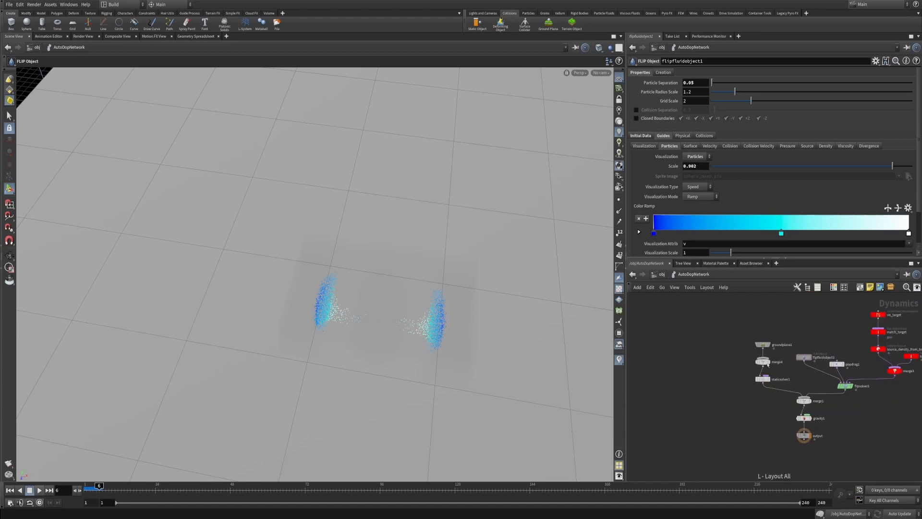
Step: Hide the ground plane in the viewport and play the simulation from the first frame to about frame 24
scroll(772, 350, up, 4)
click(713, 361)
alt+drag(386, 307, 412, 249)
alt+right_drag(412, 249, 416, 244)
click(10, 490)
click(39, 490)
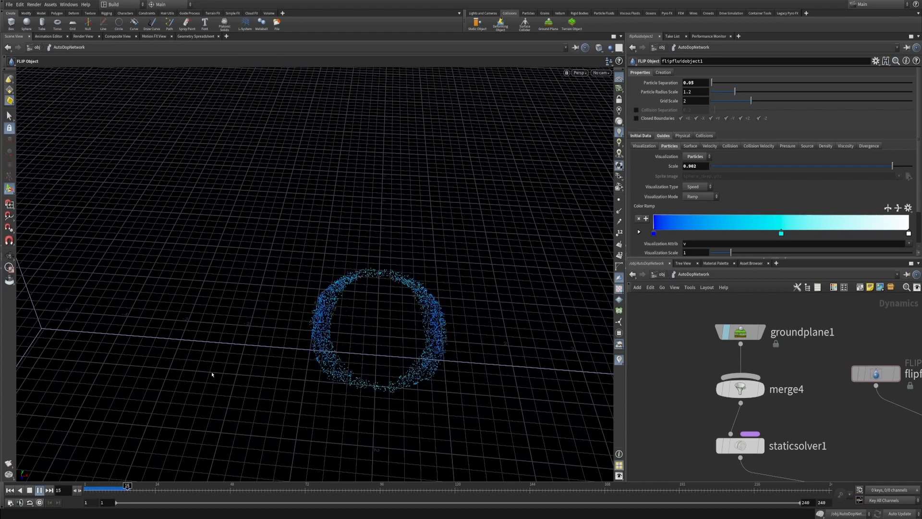
click(29, 490)
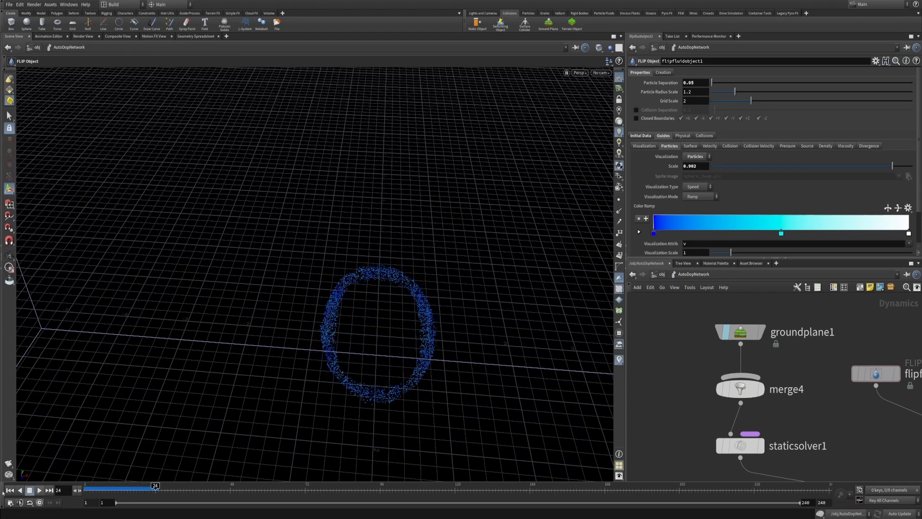
Step: Set the FLIP object's Particle Separation to 0.03 and replay the simulation from the first frame to about frame 16
middle_drag(853, 399, 743, 431)
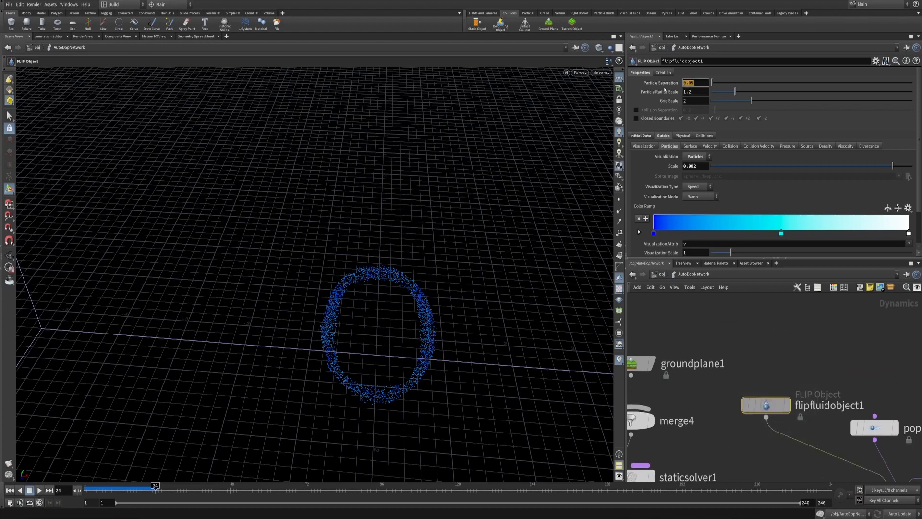
key(Return)
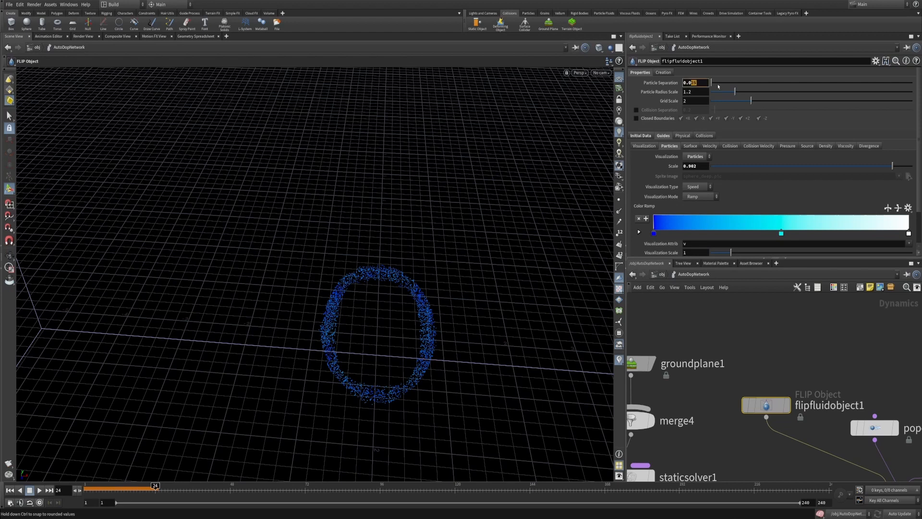
click(10, 490)
click(39, 490)
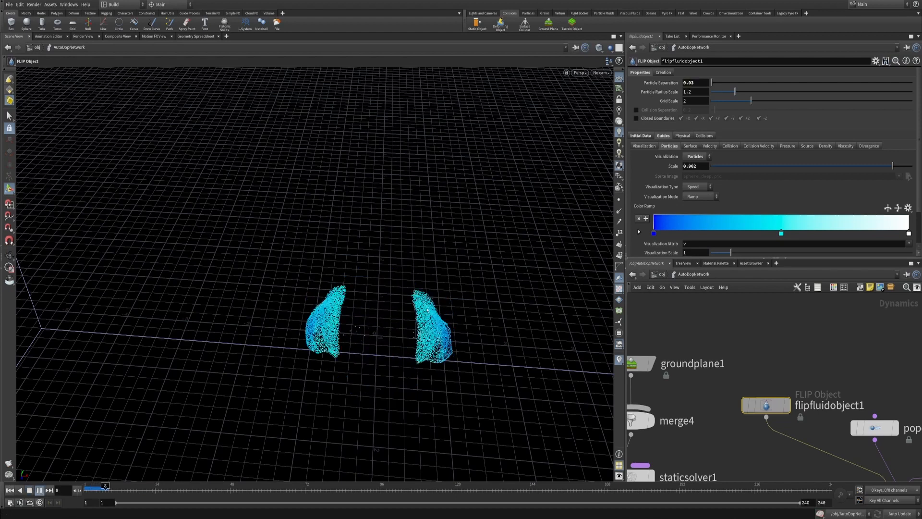
click(30, 490)
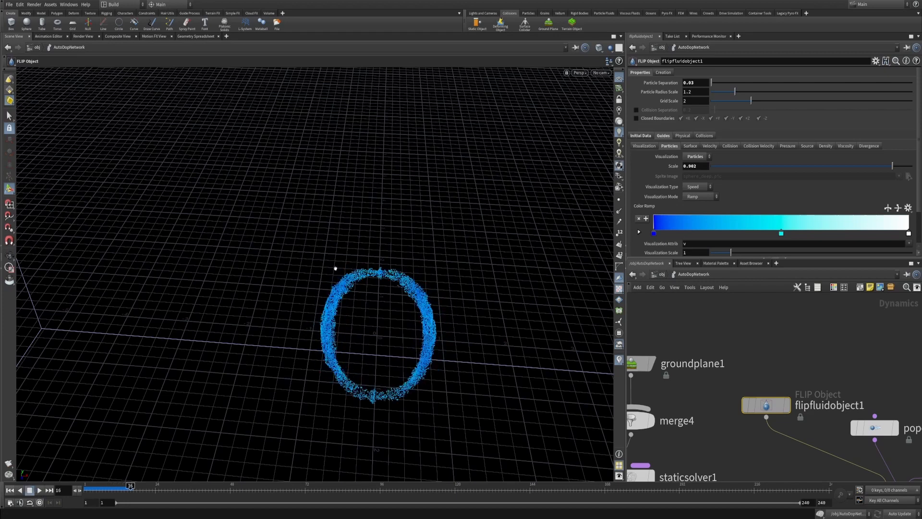
alt+middle_drag(405, 345, 404, 261)
alt+right_drag(404, 262, 409, 235)
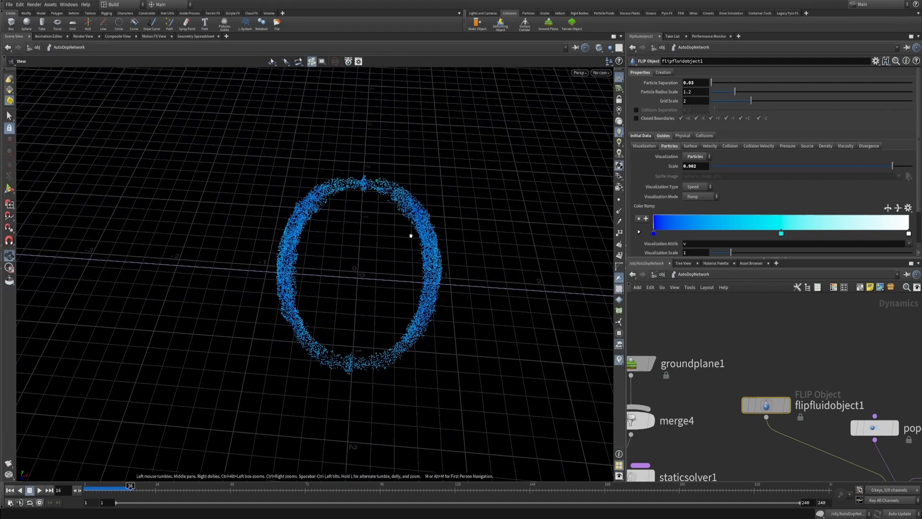
Step: Move the targetforce1 node clear of the source column, next to merge3, and show its parameters
alt+right_drag(810, 337, 812, 358)
alt+middle_drag(876, 344, 730, 333)
alt+right_drag(731, 333, 735, 354)
alt+middle_drag(769, 358, 704, 434)
alt+right_drag(704, 435, 706, 408)
click(696, 427)
drag(696, 427, 845, 381)
alt+right_drag(836, 348, 819, 356)
alt+middle_drag(819, 356, 771, 371)
drag(780, 358, 819, 417)
drag(791, 376, 800, 397)
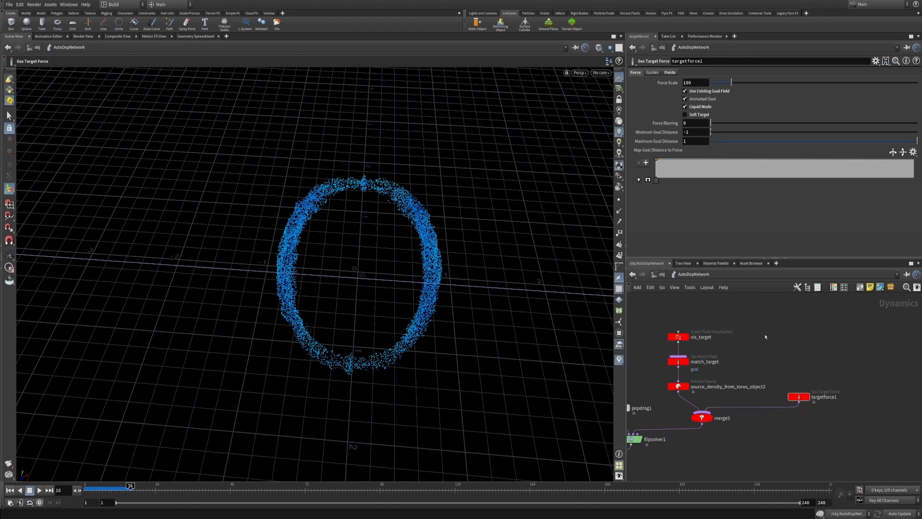
Step: Replay the simulation and scrub between about frames 15 and 22 to examine how the liquid fills the torus target
click(20, 490)
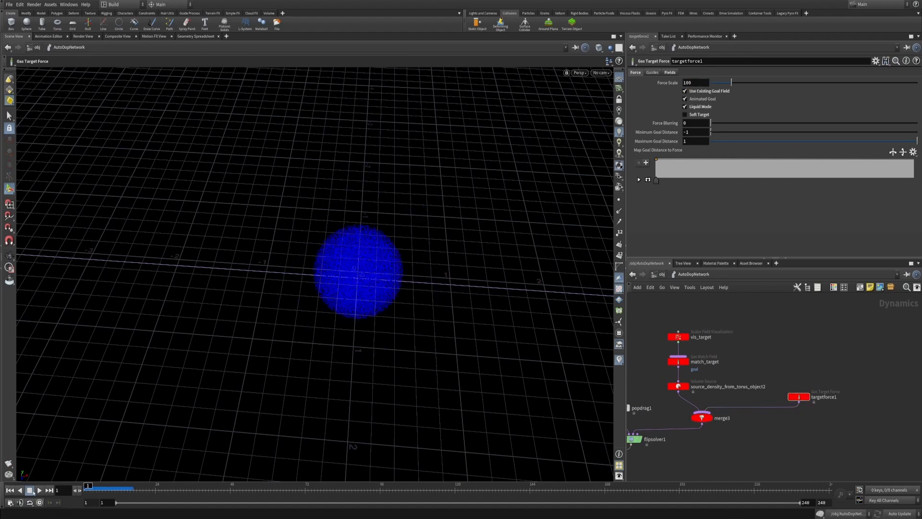
click(39, 490)
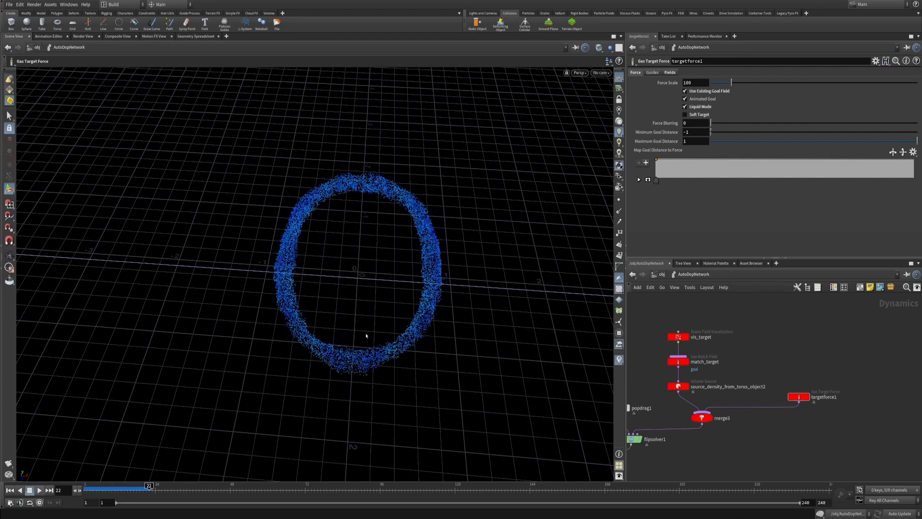
mouse_move(149, 486)
mouse_down()
mouse_move(96, 487)
mouse_move(140, 487)
mouse_up()
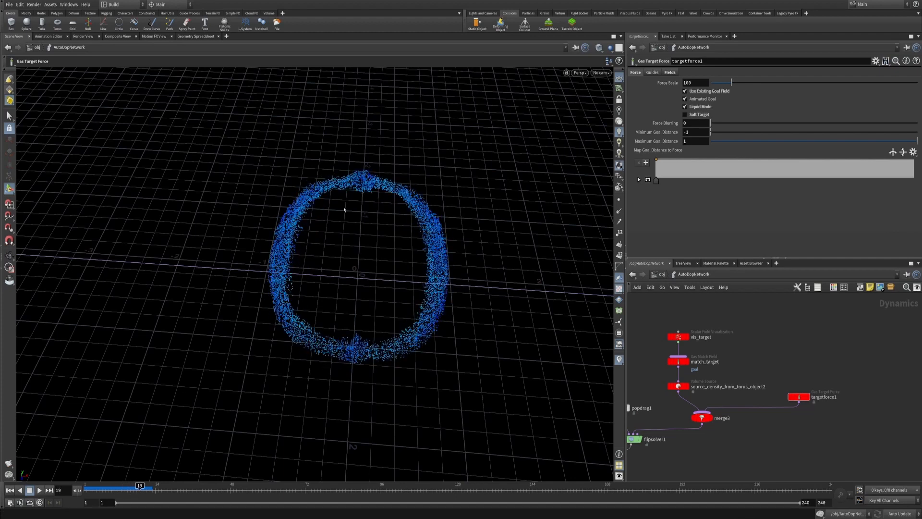
alt+right_drag(405, 268, 384, 208)
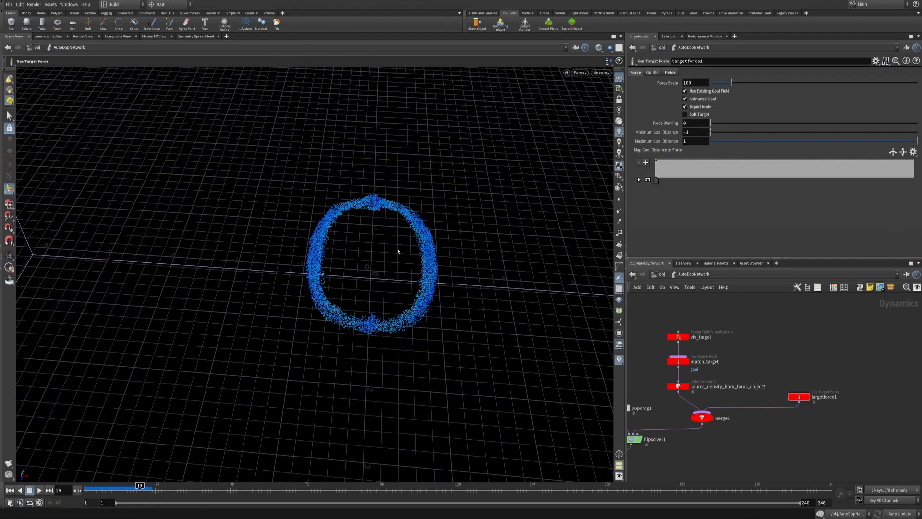
mouse_move(132, 487)
mouse_down()
mouse_move(101, 487)
mouse_move(130, 488)
mouse_up()
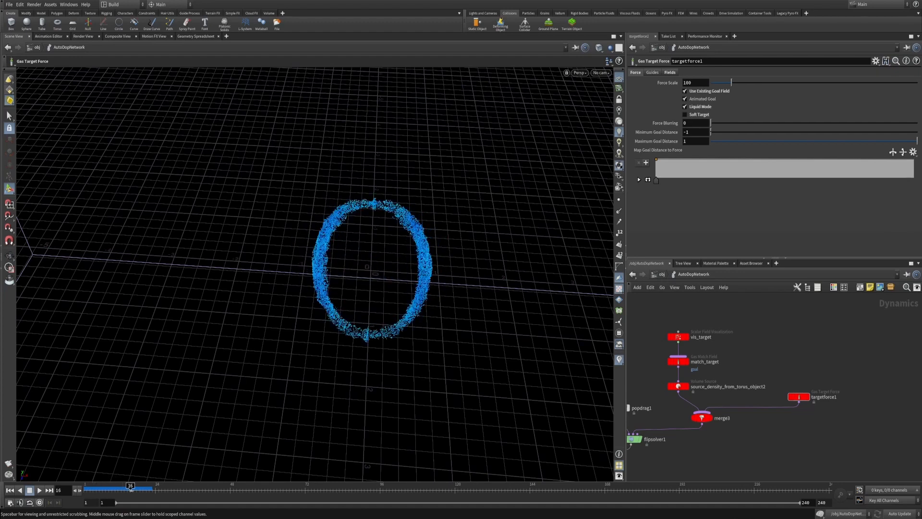
alt+right_drag(346, 292, 527, 235)
alt+drag(531, 235, 496, 263)
mouse_move(131, 488)
mouse_down()
mouse_move(98, 488)
mouse_move(127, 487)
mouse_up()
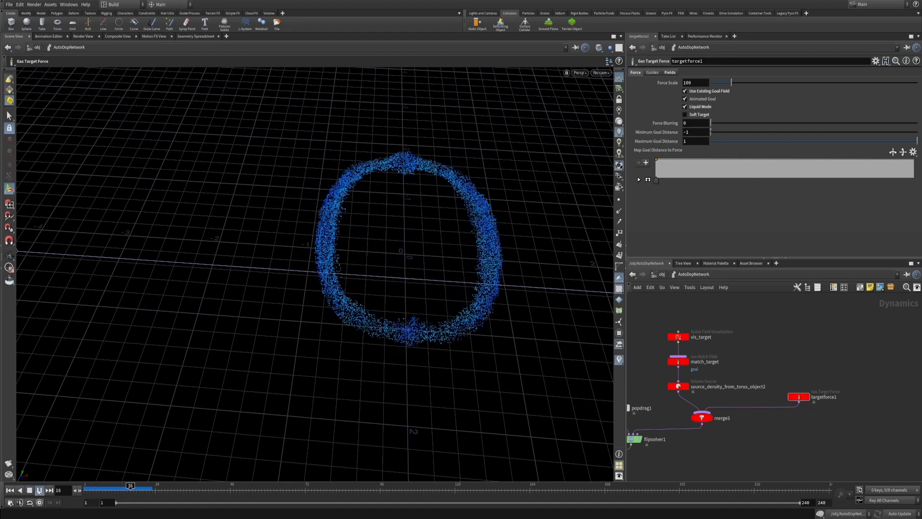
Step: Set the target force's Force Scale to 25 and goal distances to -2 and 5, and slope its force ramp down to zero
click(39, 491)
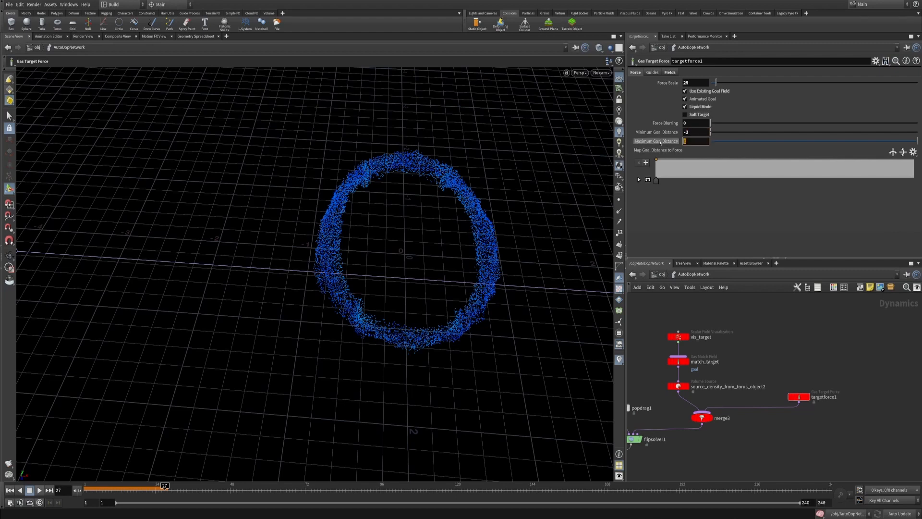
click(904, 167)
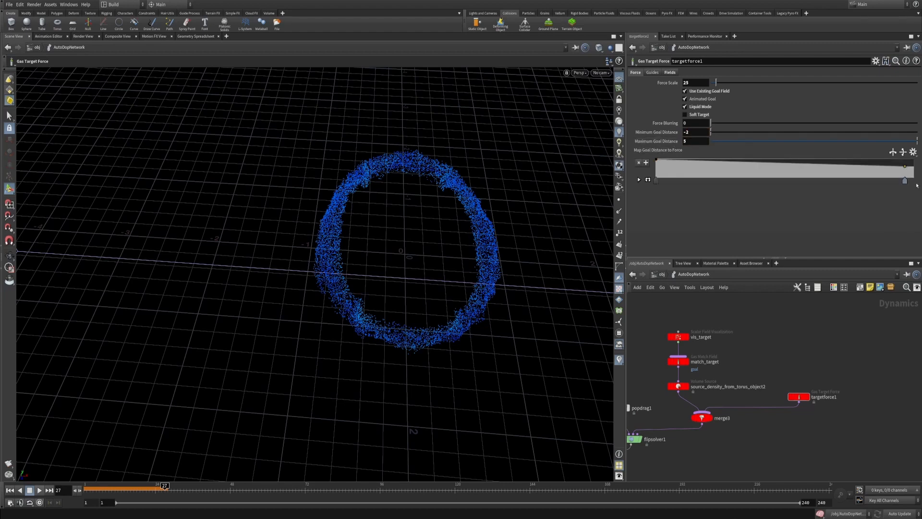
drag(917, 185, 915, 181)
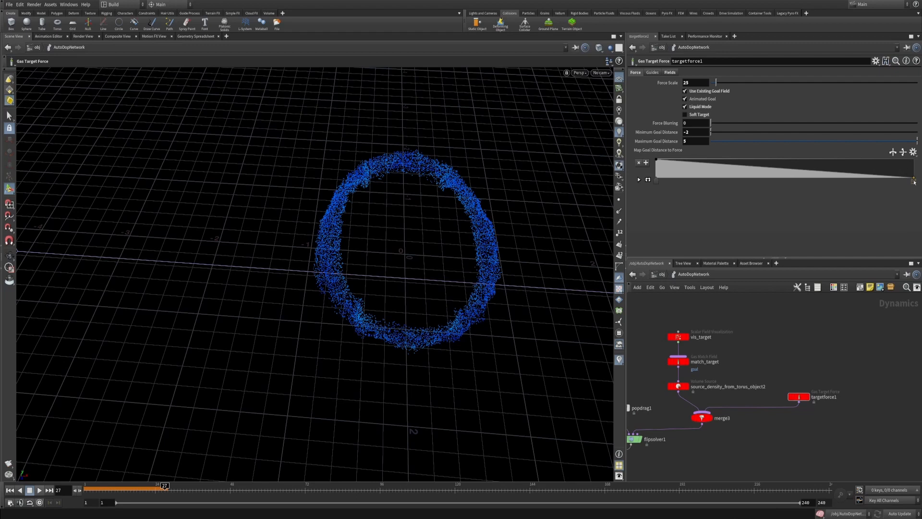
Step: Replay the simulation from the first frame and render a flipbook of frames 1 to 240
click(12, 490)
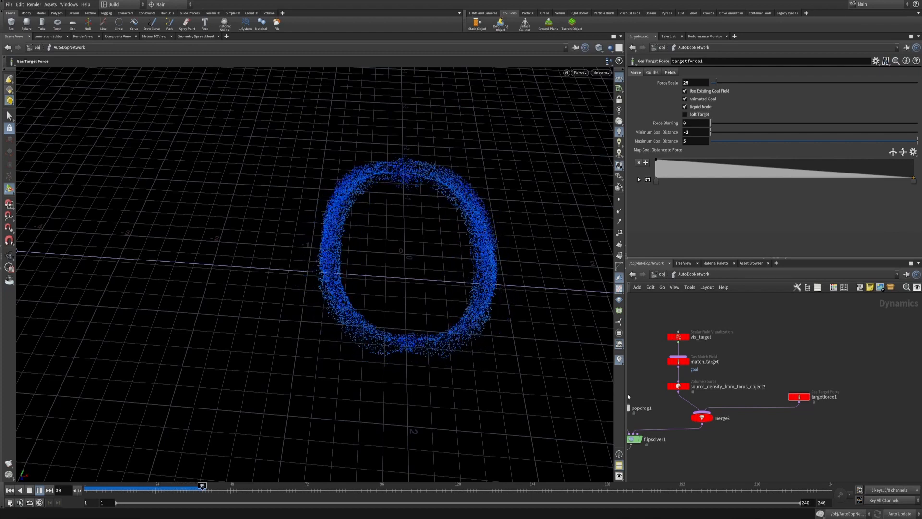
click(39, 490)
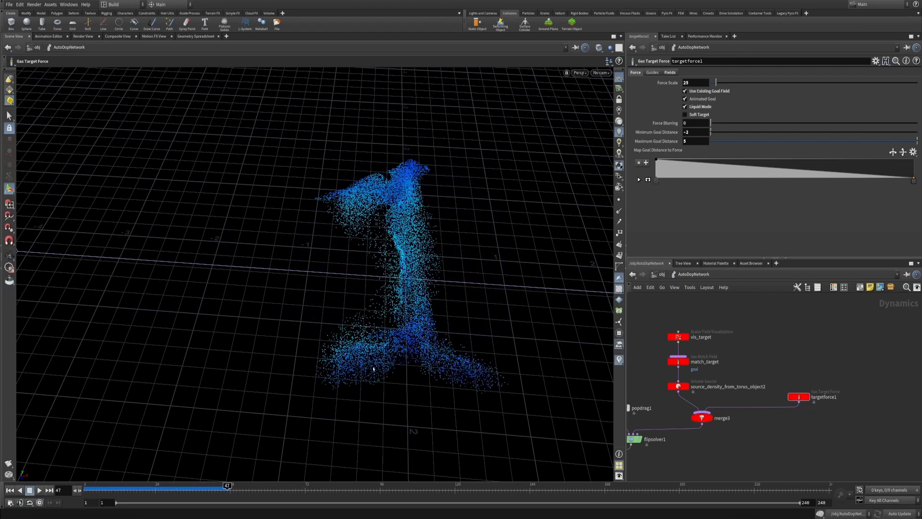
click(14, 464)
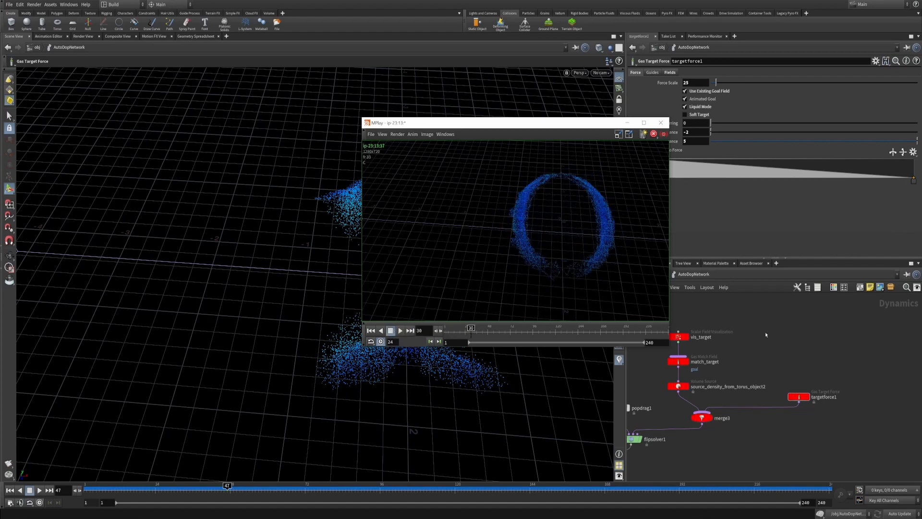
click(672, 321)
Step: Scrub the cached simulation back to frame 35 to examine the liquid's shape around the target
alt+right_drag(509, 274, 430, 264)
mouse_move(430, 263)
alt+mouse_down()
mouse_move(448, 206)
mouse_move(422, 258)
alt+mouse_up()
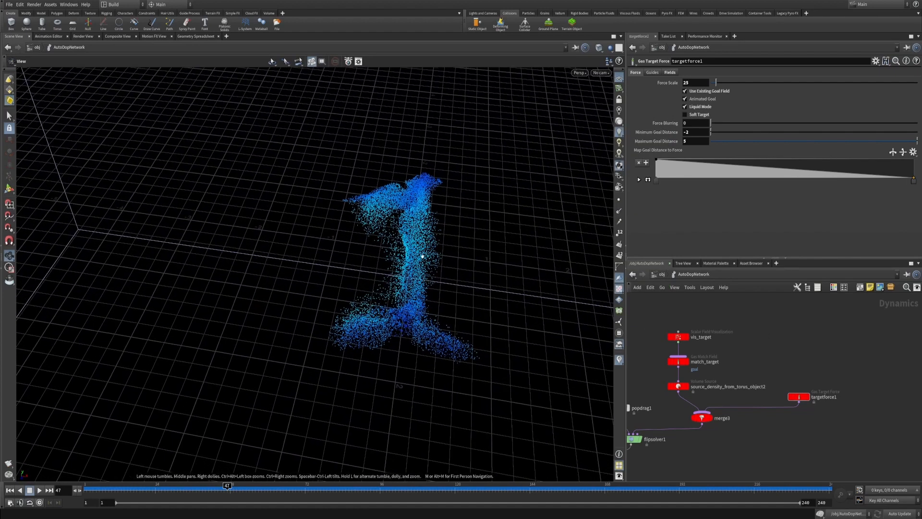
alt+right_drag(422, 257, 495, 232)
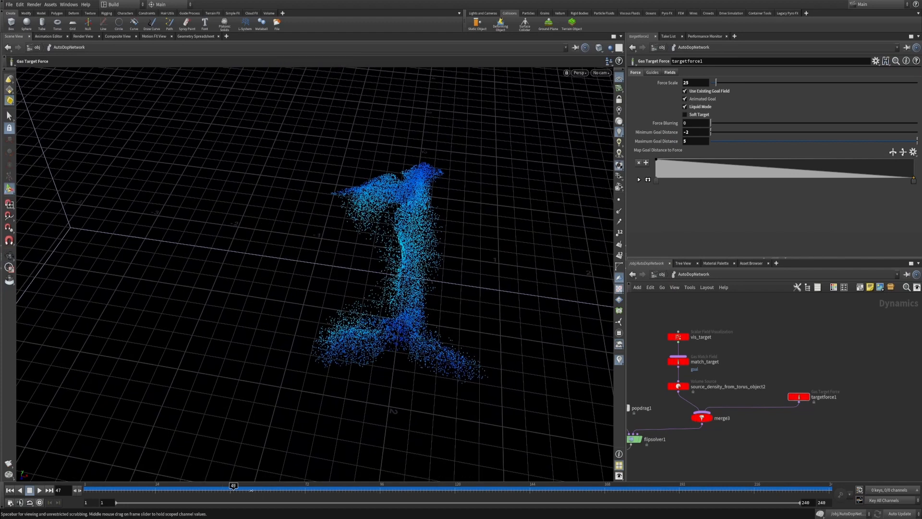
drag(476, 486, 190, 486)
Step: Enable Viscosity and Viscosity by Attribute in the volume motion settings of flipsolver1
alt+drag(745, 366, 836, 342)
alt+right_drag(755, 381, 741, 397)
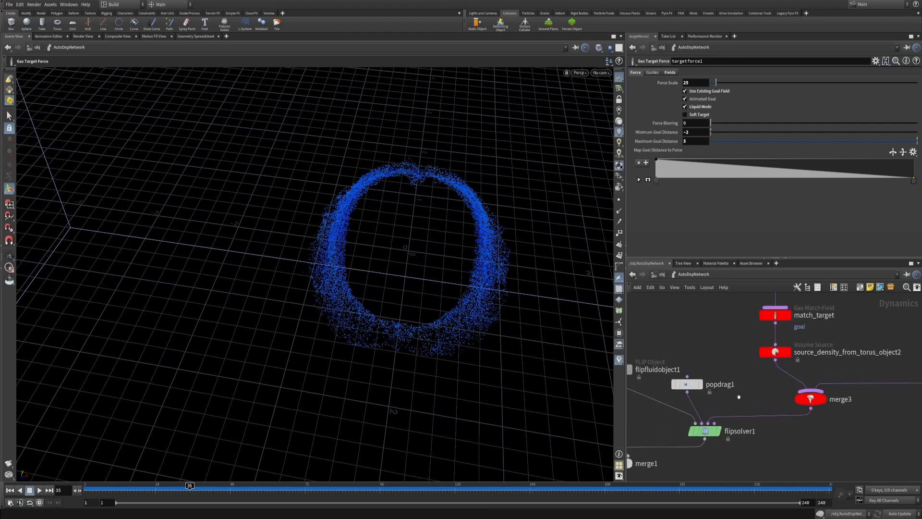
alt+drag(741, 397, 783, 367)
click(747, 400)
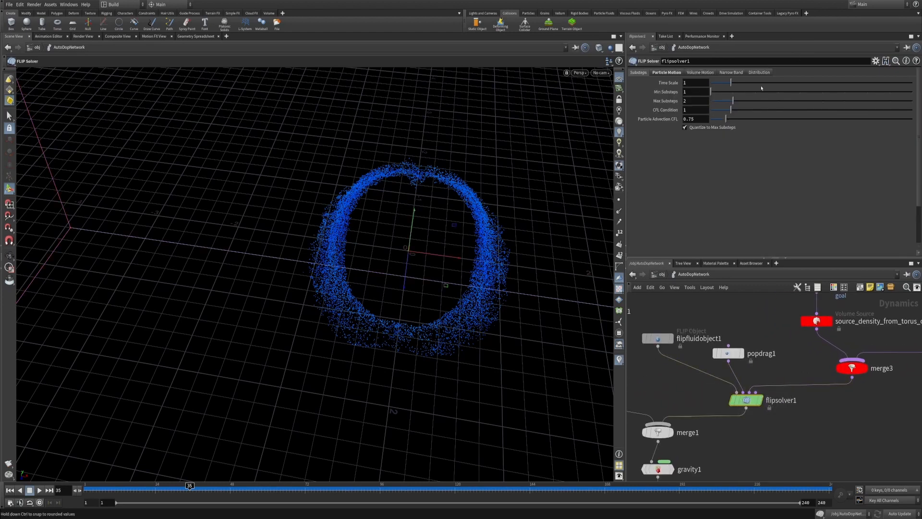
click(702, 73)
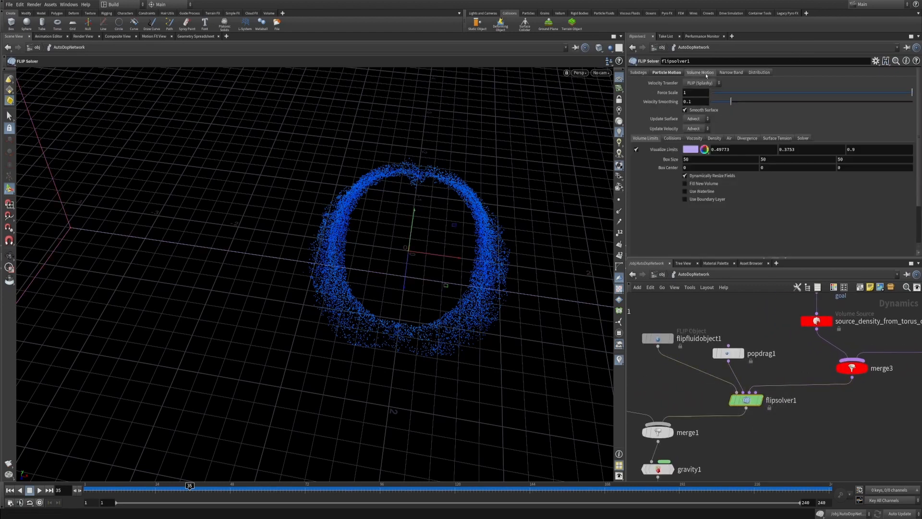
click(695, 138)
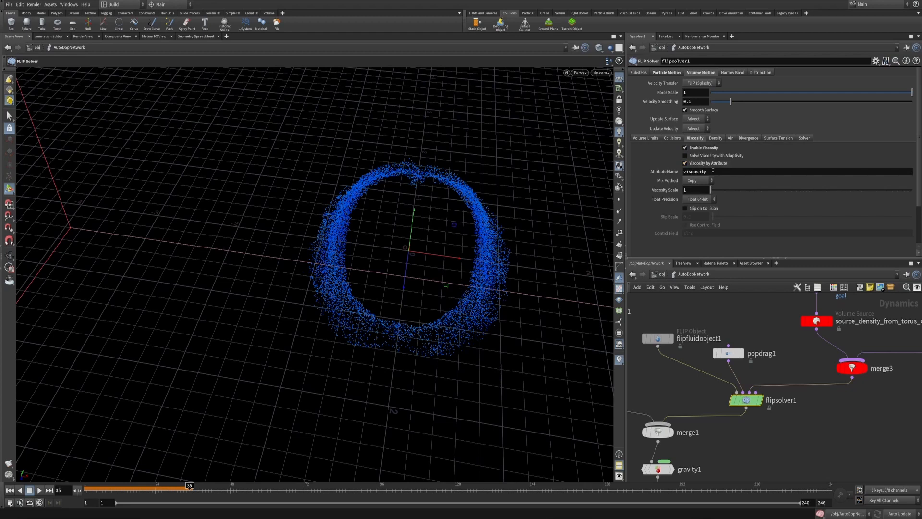
Step: Enable Add Viscosity Attribute in the initial data of flipfluidobject1
middle_drag(686, 299, 750, 327)
click(720, 367)
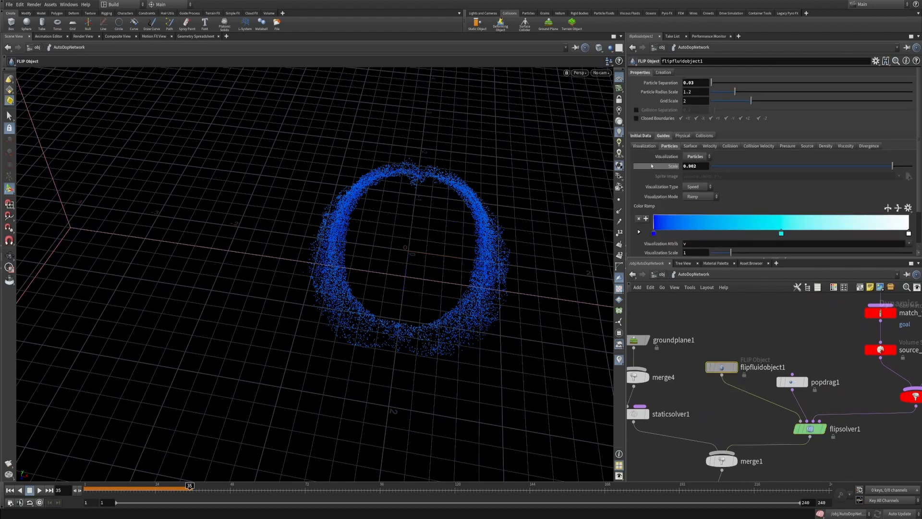
click(643, 136)
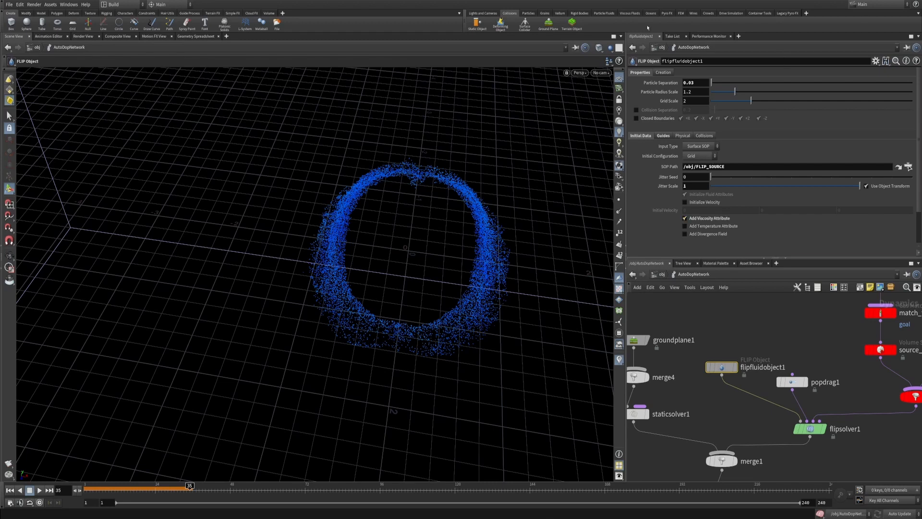
click(630, 14)
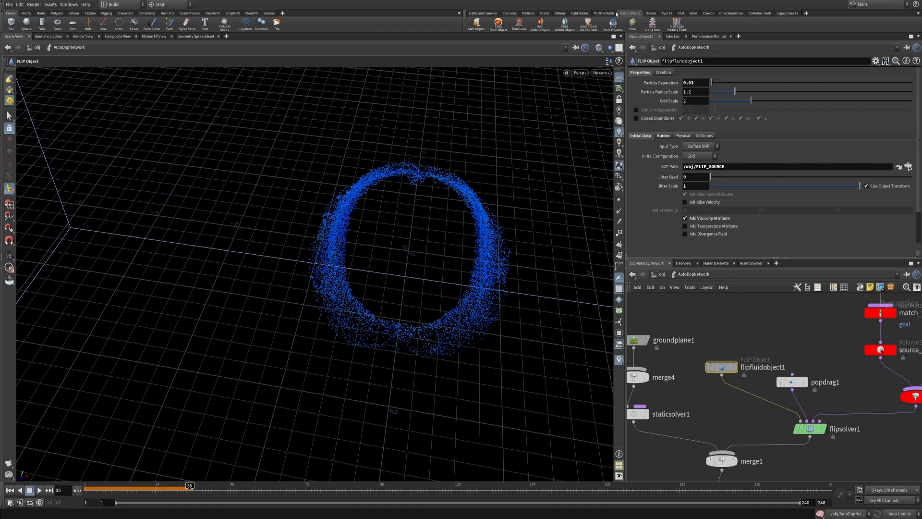
click(604, 13)
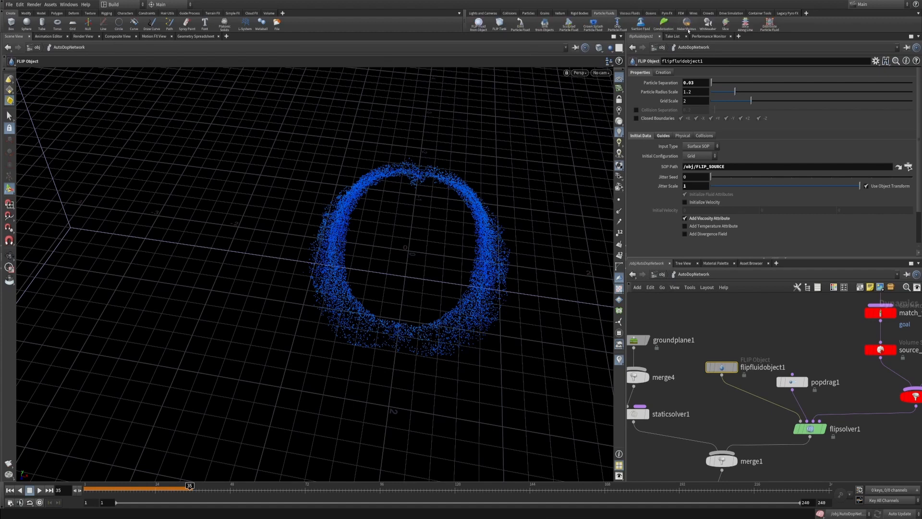
Step: Space the flipfluidobject1 and popdrag1 nodes farther apart above flipsolver1 and show the solver's viscosity settings
middle_drag(791, 325, 772, 289)
click(790, 393)
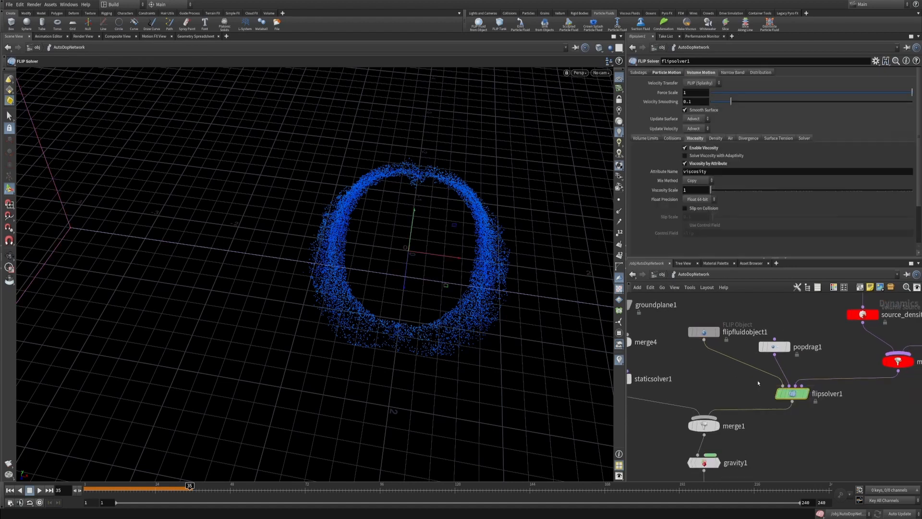
drag(703, 332, 687, 321)
drag(774, 346, 785, 332)
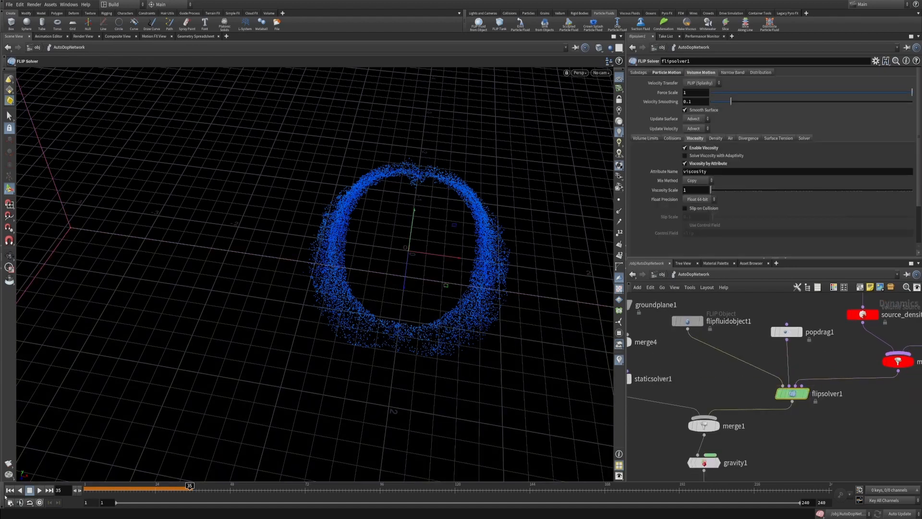
Step: Replay the simulation from the first frame to check the liquid with viscosity enabled
click(10, 489)
click(39, 490)
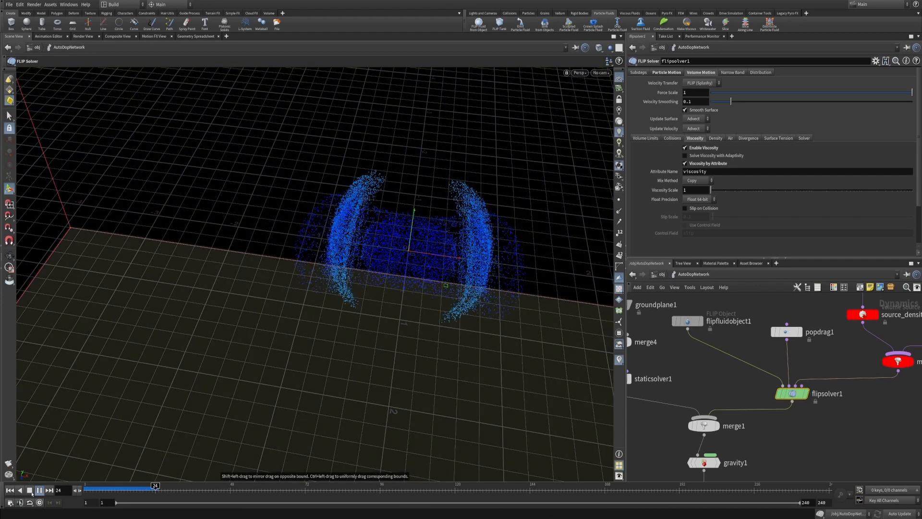
Step: Stop the playback, inspect the viscous liquid from a steeper, closer angle and return to frame 1
click(32, 493)
alt+drag(277, 313, 358, 255)
alt+right_drag(358, 255, 347, 235)
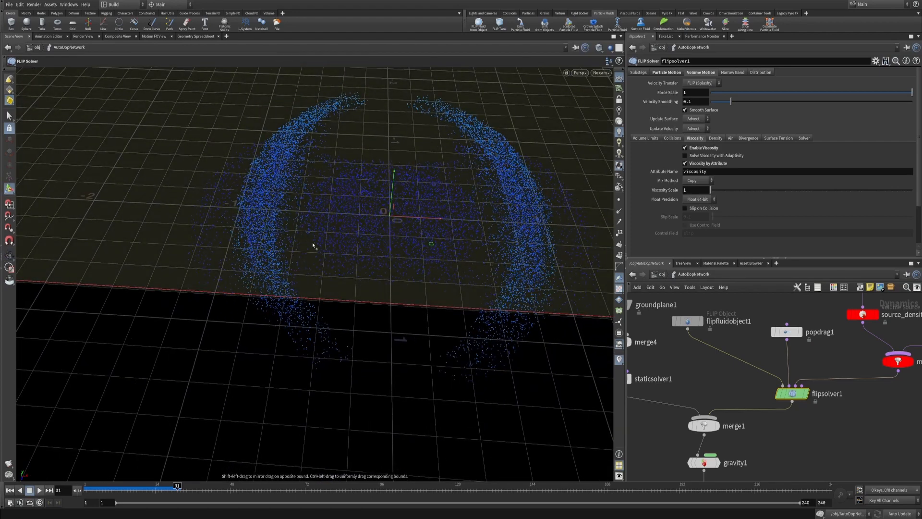
drag(105, 492, 72, 492)
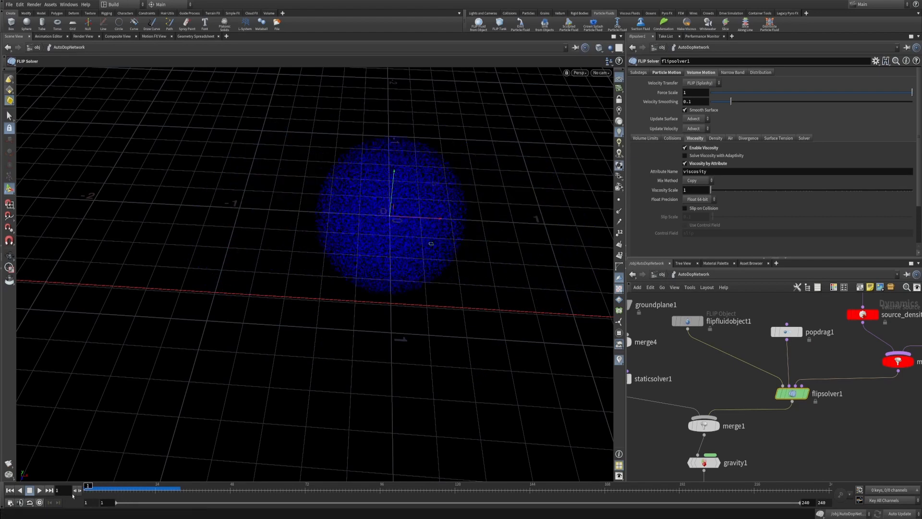
Step: Enable Slip on Collision in the viscosity settings of flipsolver1 with a Slip Scale of 0.2
click(698, 210)
click(708, 211)
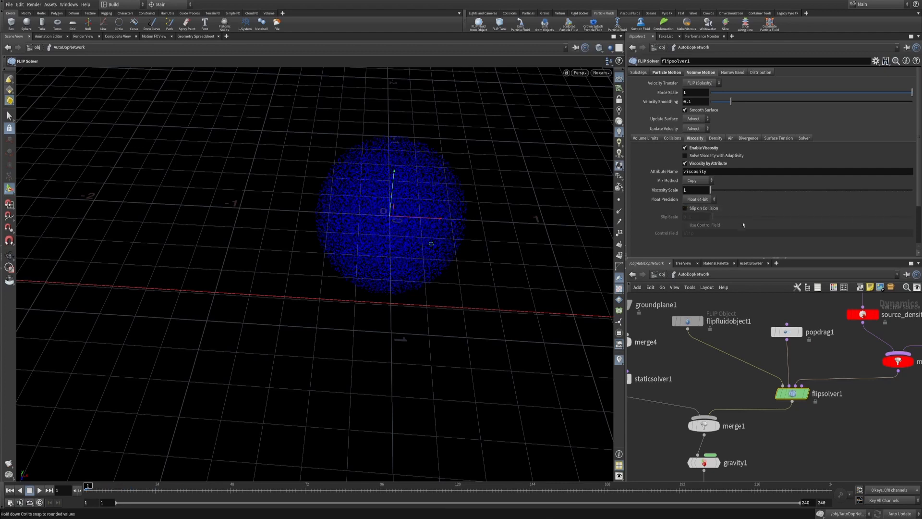
scroll(759, 386, down, 2)
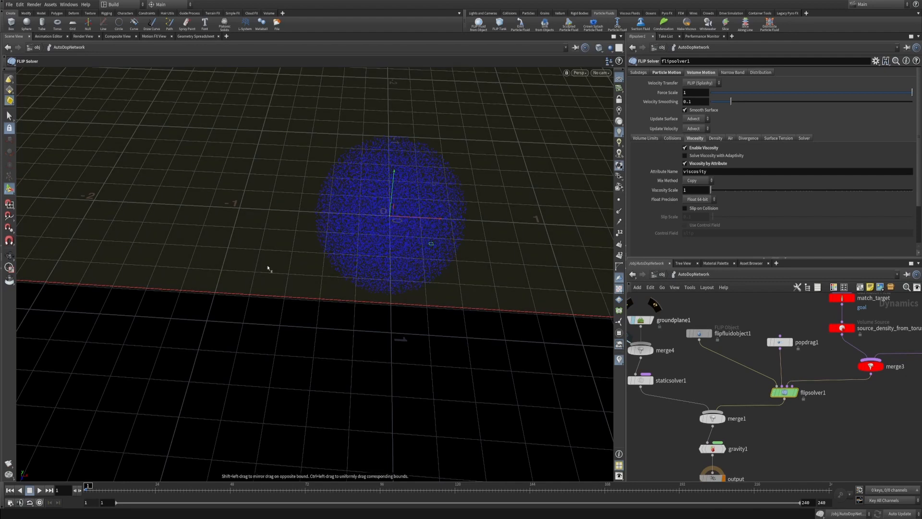
click(685, 208)
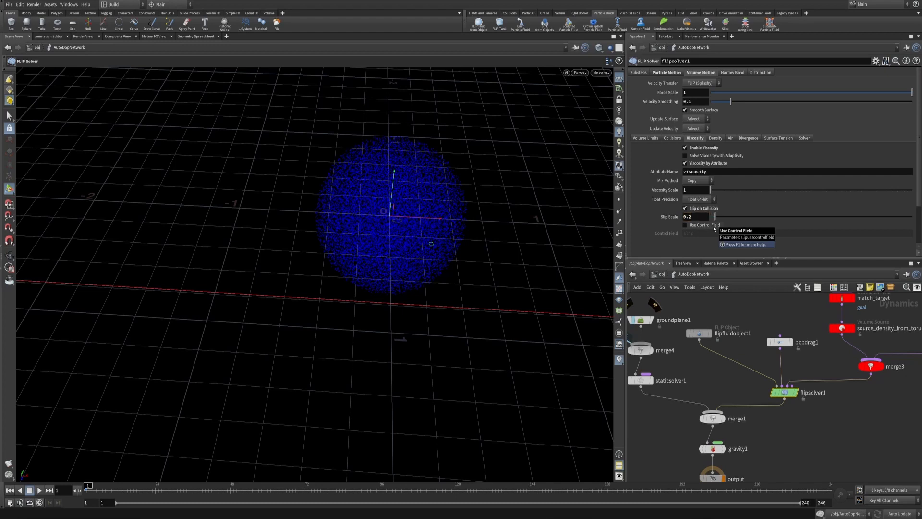
key(Return)
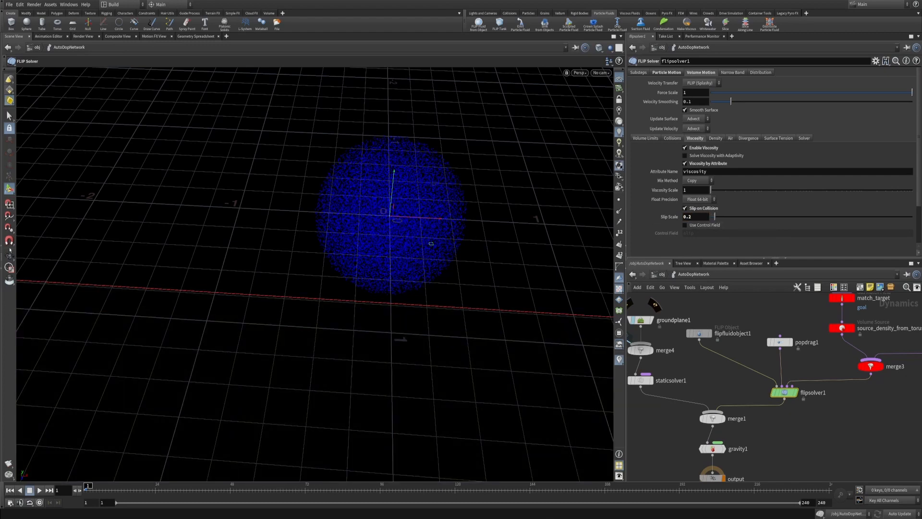
Step: Replay the simulation from the first frame to check the liquid with slip on collision enabled
click(9, 260)
scroll(291, 257, down, 5)
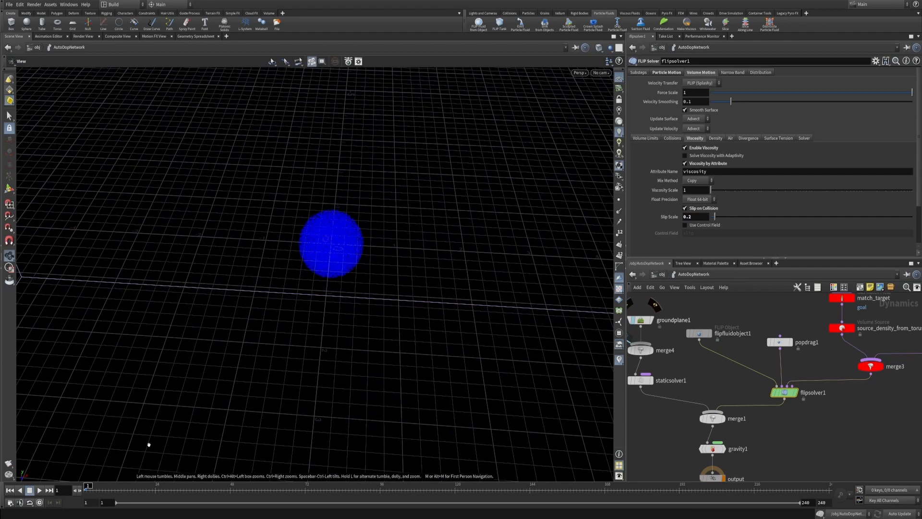
click(38, 490)
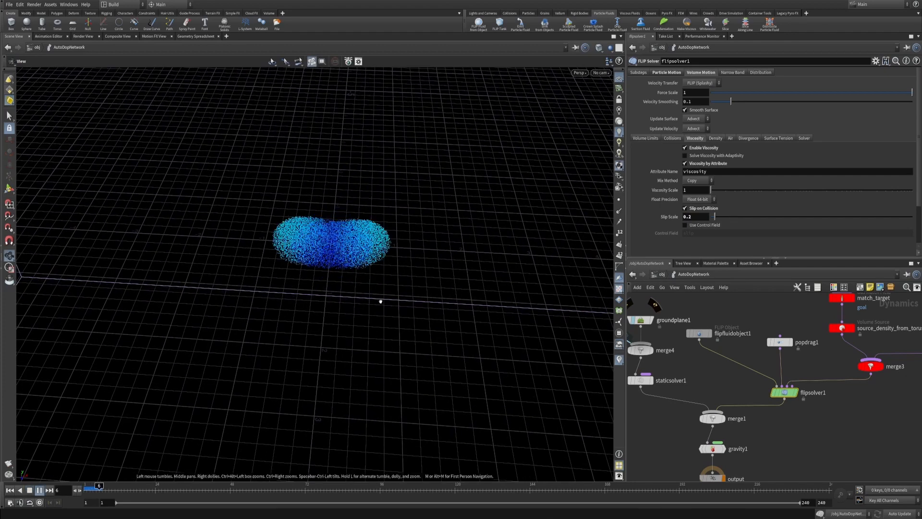
scroll(362, 230, up, 10)
scroll(369, 230, down, 8)
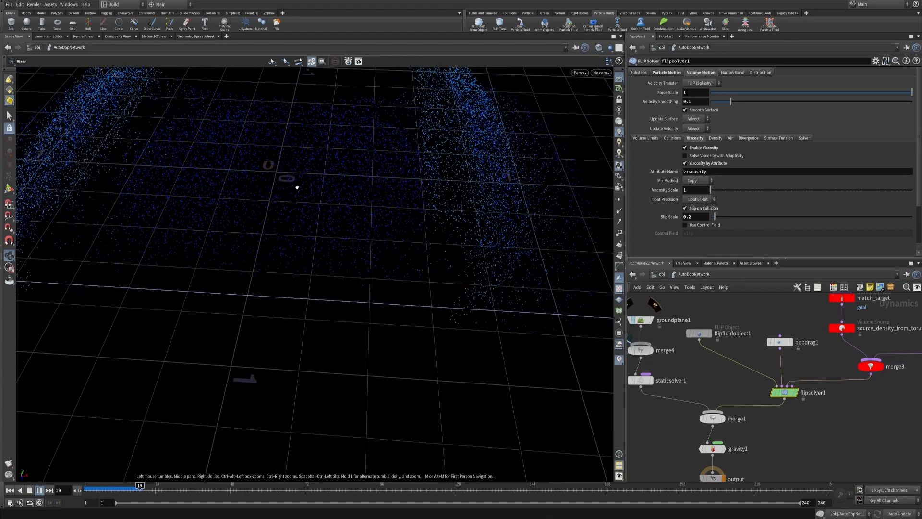
Step: Stop the playback, frame the whole liquid and make a flipbook of frames 1 to 240, reviewing it up to frame 132
click(28, 492)
scroll(303, 300, down, 10)
drag(286, 304, 315, 308)
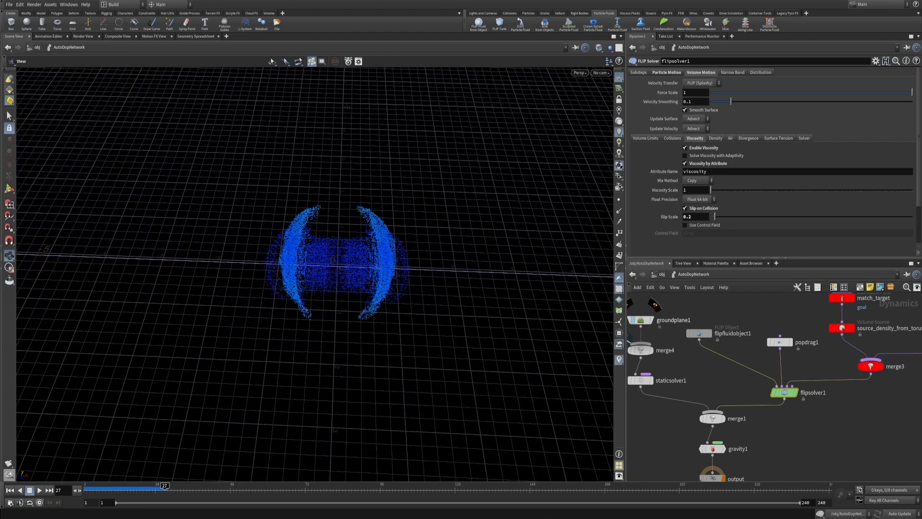
click(9, 462)
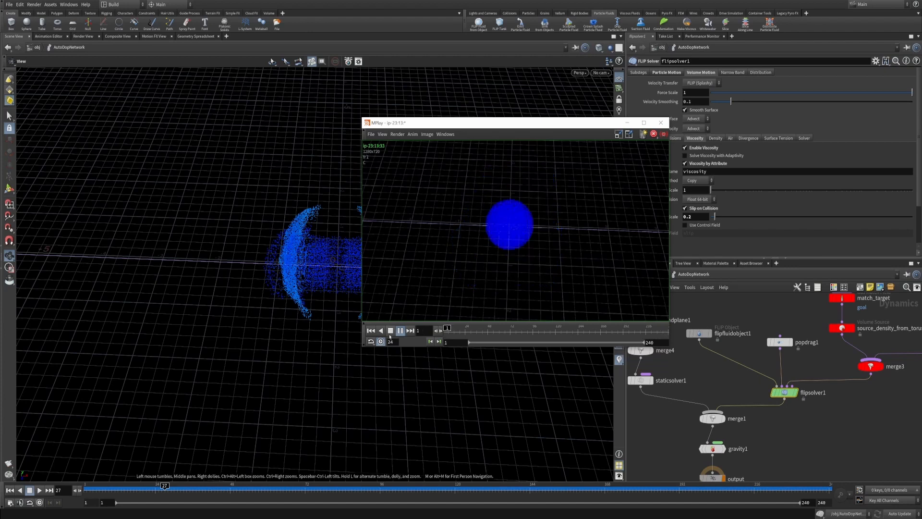
drag(504, 332, 567, 335)
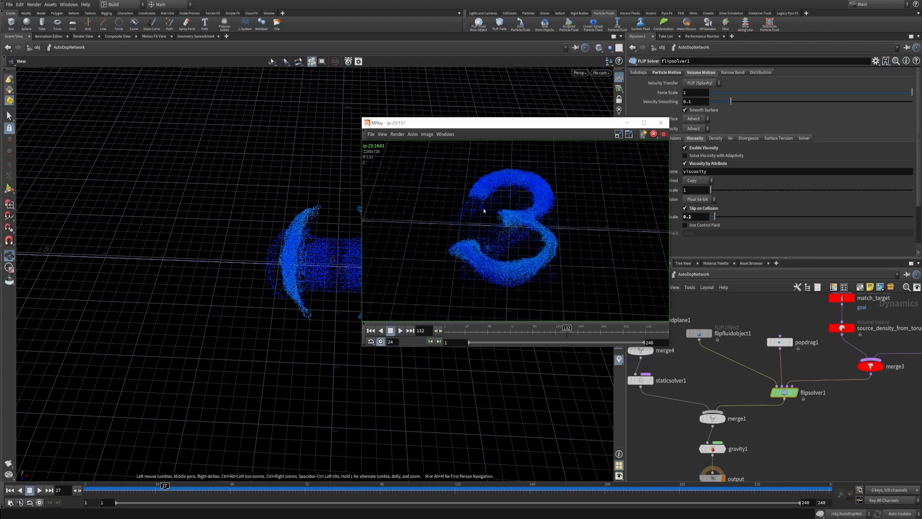
Step: Compare the simulated number shapes up to frame 186 with the reference movie Houdini_FLIP_MORPH.mov in the media player
key(alt+Tab)
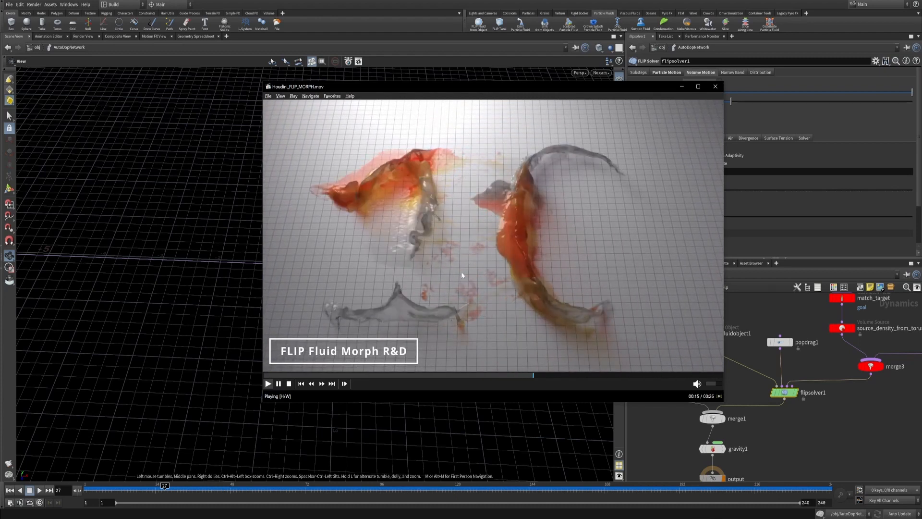
click(352, 375)
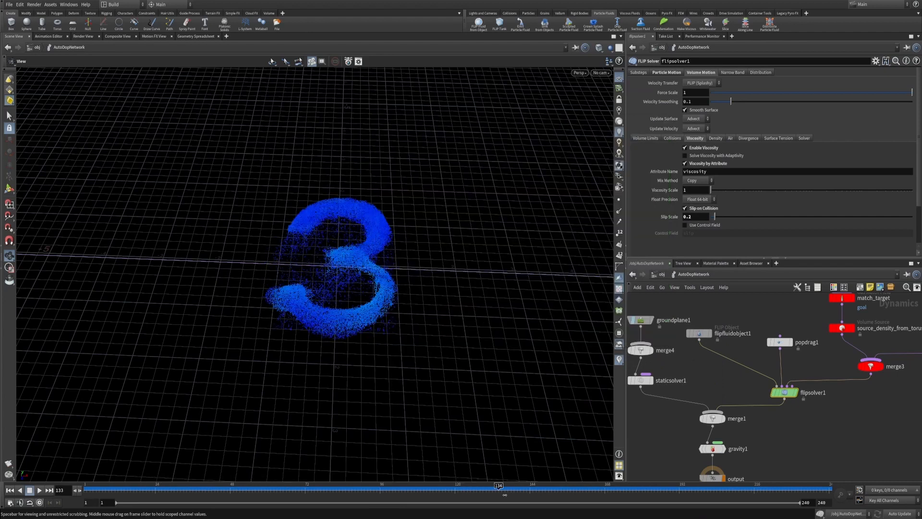
drag(504, 494, 660, 494)
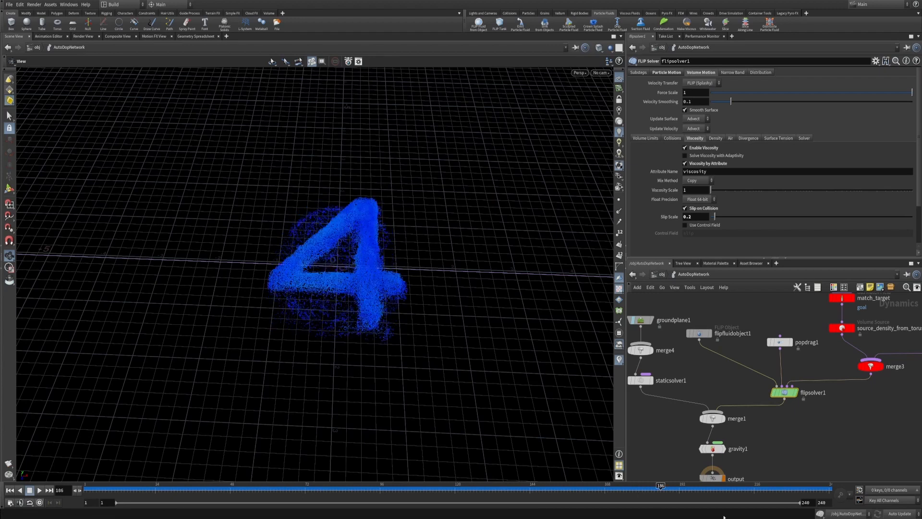
click(725, 514)
click(270, 385)
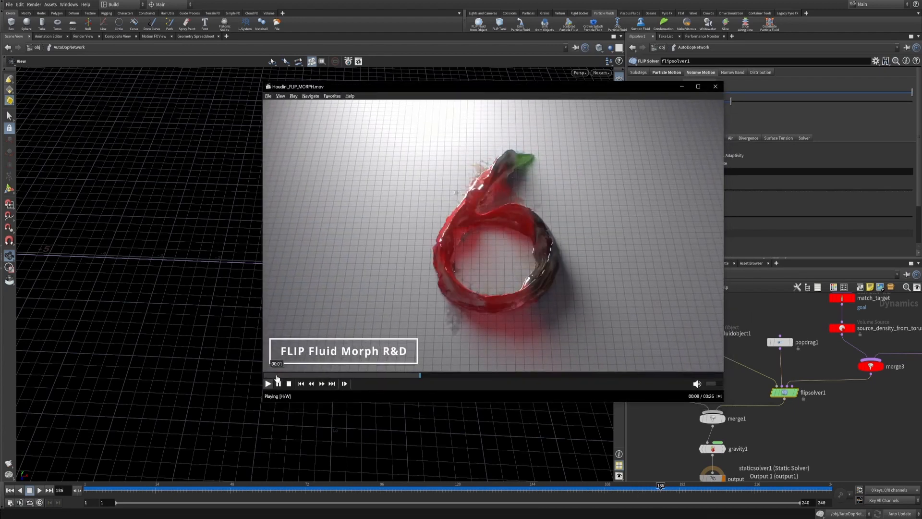
click(275, 375)
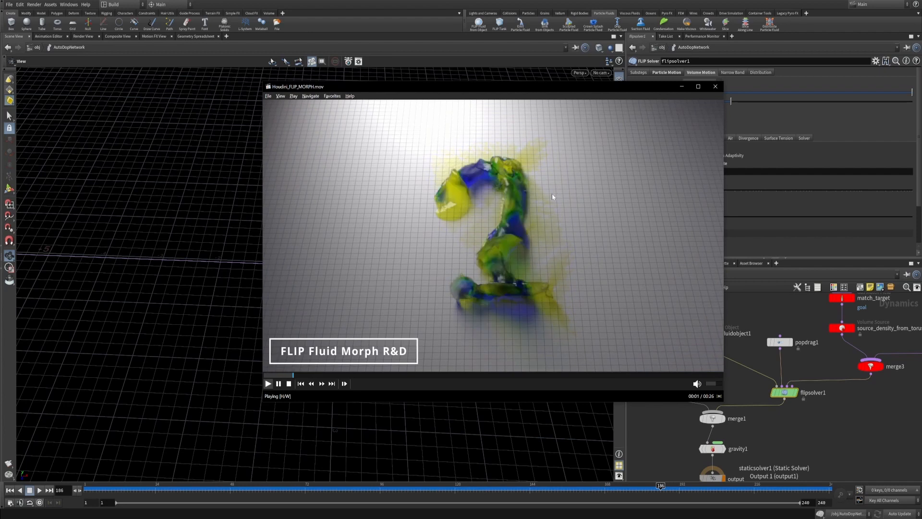
click(279, 384)
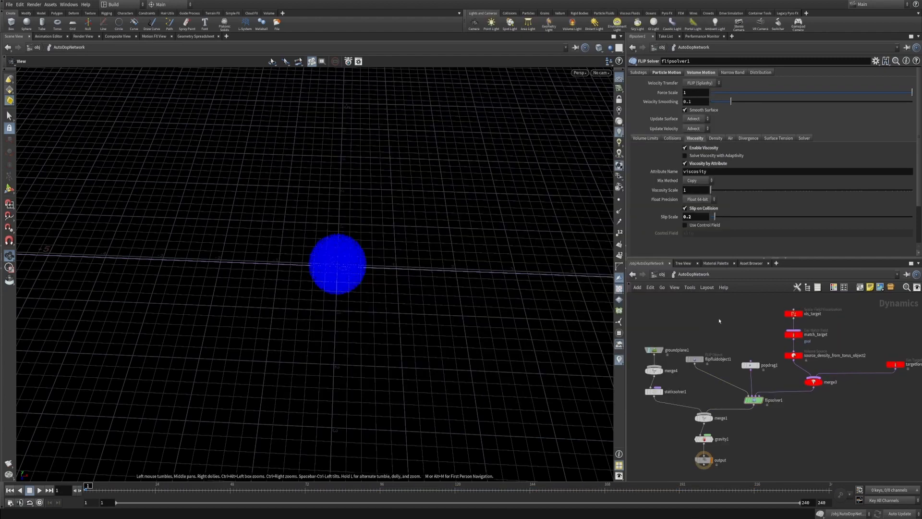
Step: Add a POP Color node in the free space above popdrag1 in the DOP network
middle_drag(770, 307, 721, 332)
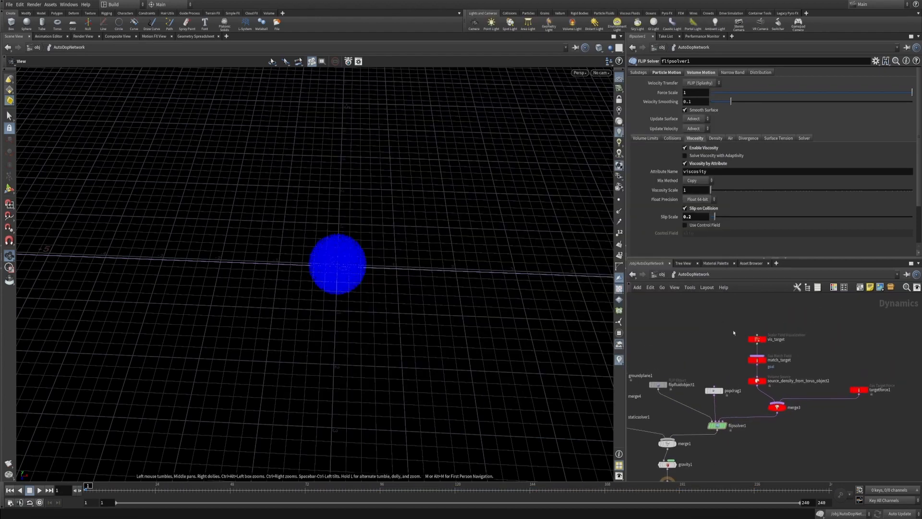
key(Tab)
text(popcolo)
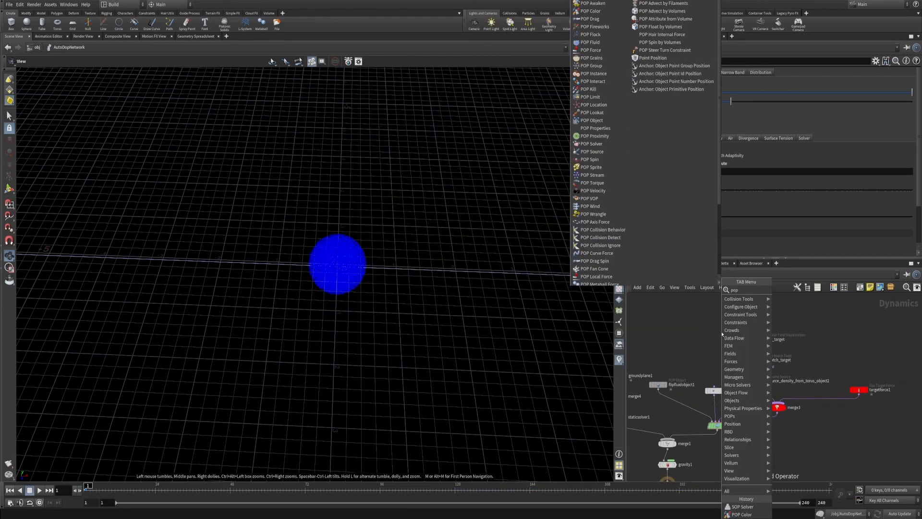
key(Return)
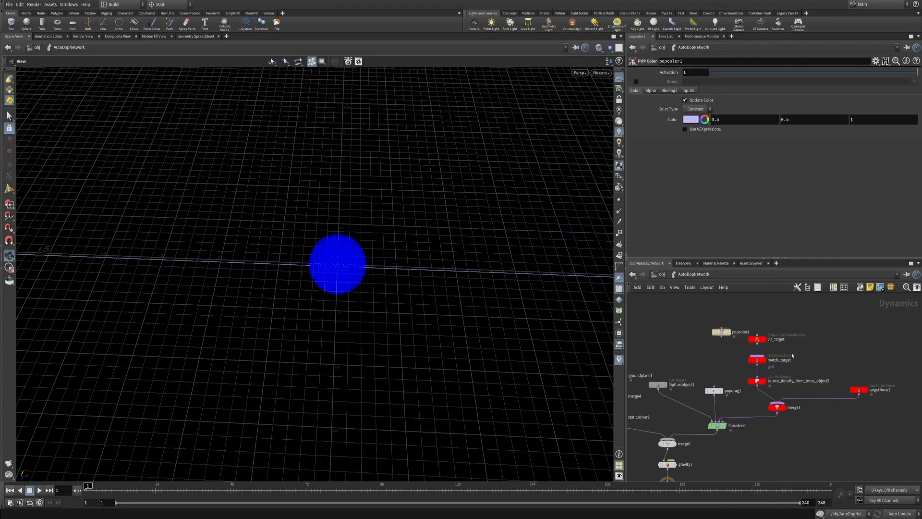
Step: Set the particle Visualization Type to None in the guide settings of flipfluidobject1
scroll(837, 339, up, 1)
scroll(765, 310, up, 3)
drag(363, 255, 329, 225)
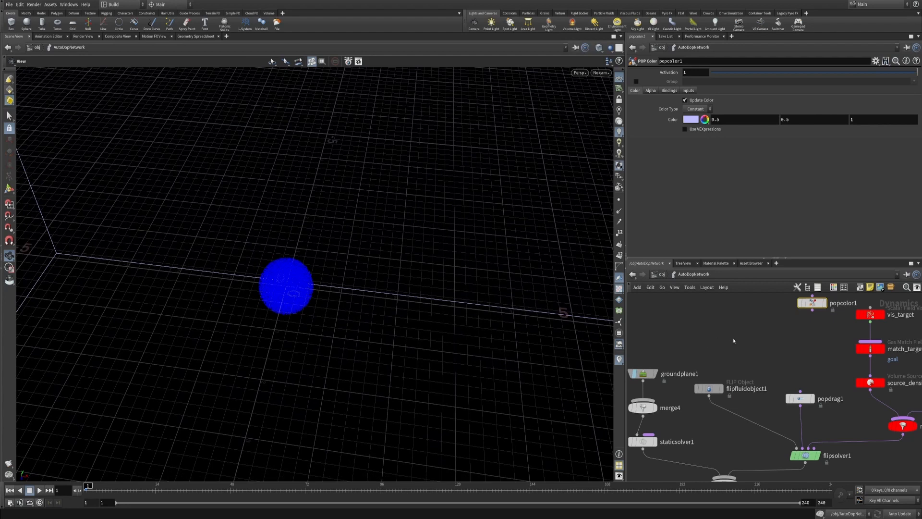
click(715, 391)
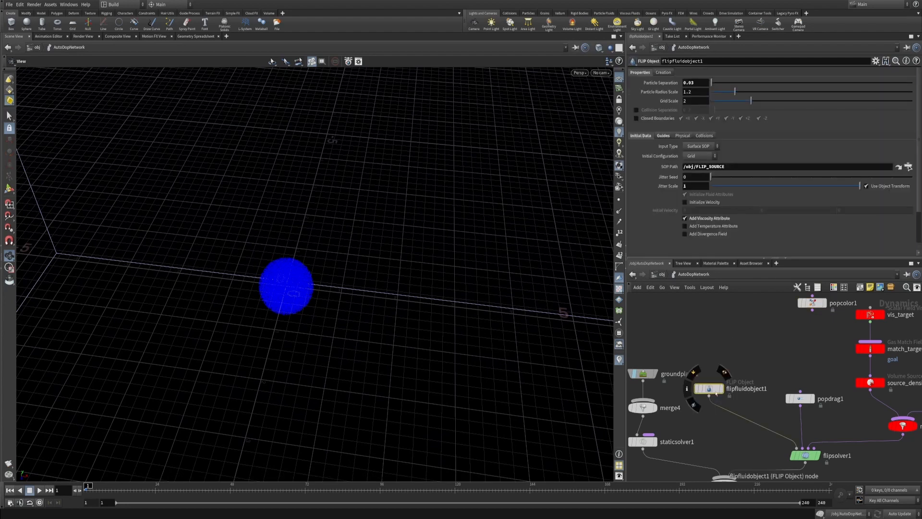
click(663, 136)
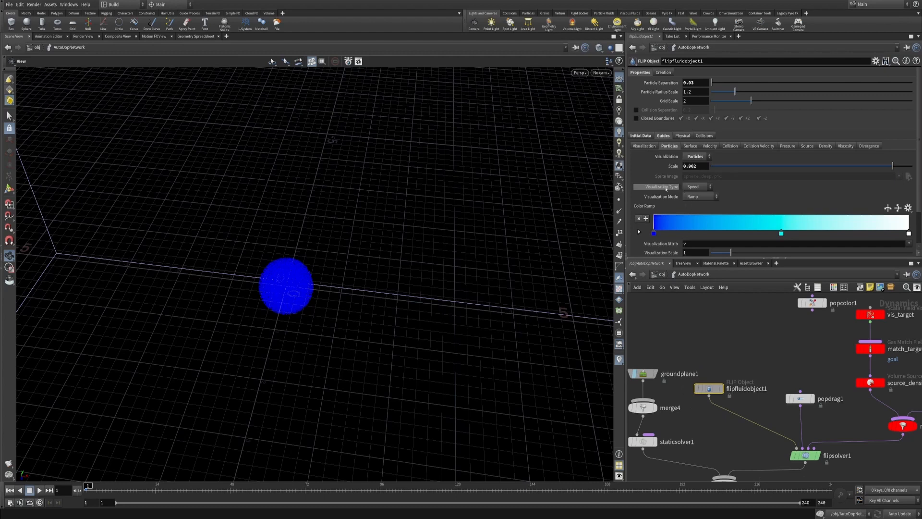
click(693, 187)
click(694, 195)
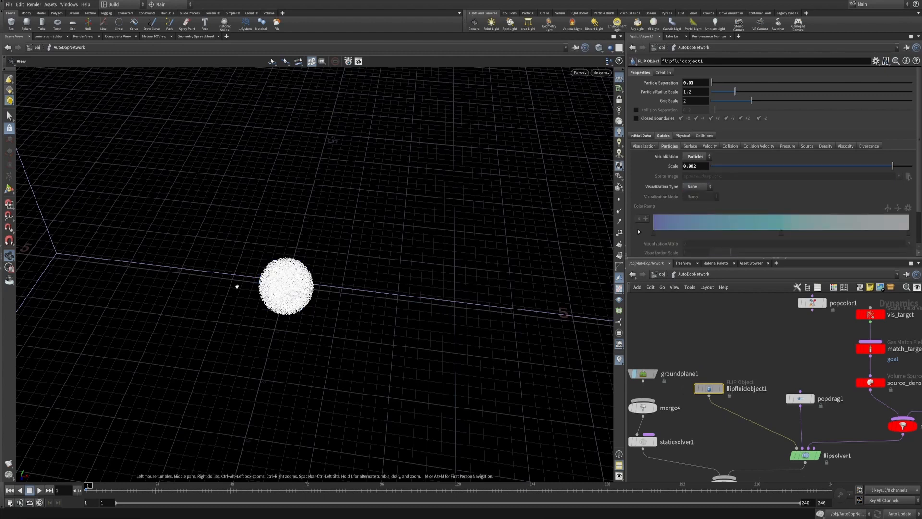
drag(329, 268, 479, 290)
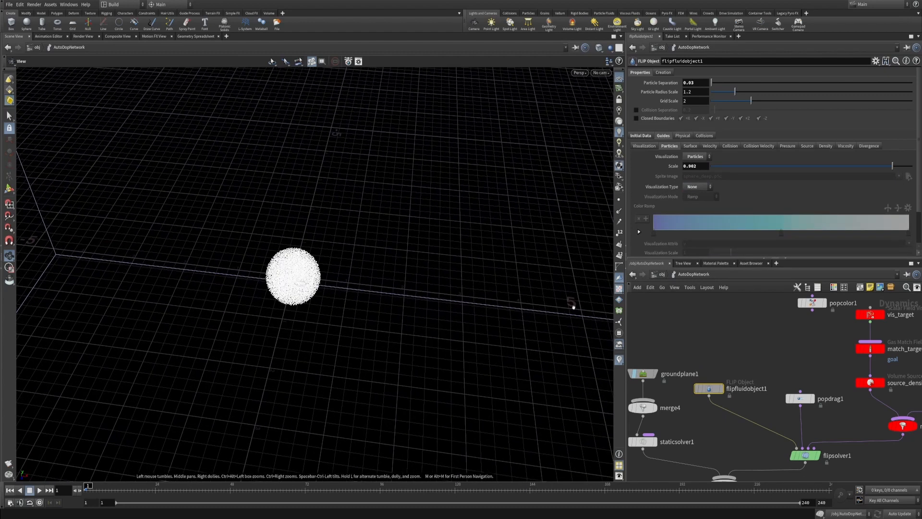
Step: Connect popcolor1 into popdrag1 and set its constant color to red (1, 0, 0)
mouse_move(812, 310)
mouse_down()
mouse_move(800, 391)
mouse_move(797, 314)
mouse_up()
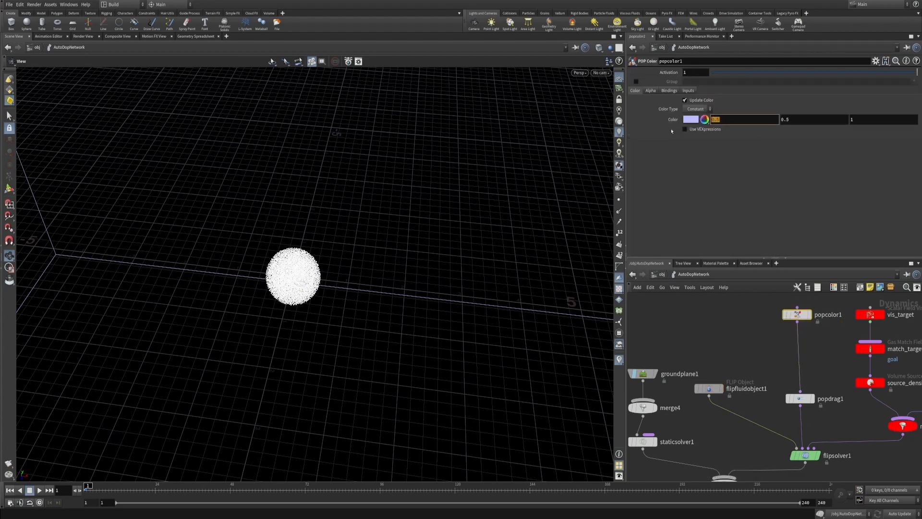
text(1)
key(Tab)
text(0)
key(Tab)
text(0)
key(Return)
Step: Play the simulation to frame 9 to check the particle color and compare it with the blending colors in Houdini_FLIP_MORPH.mov
click(39, 491)
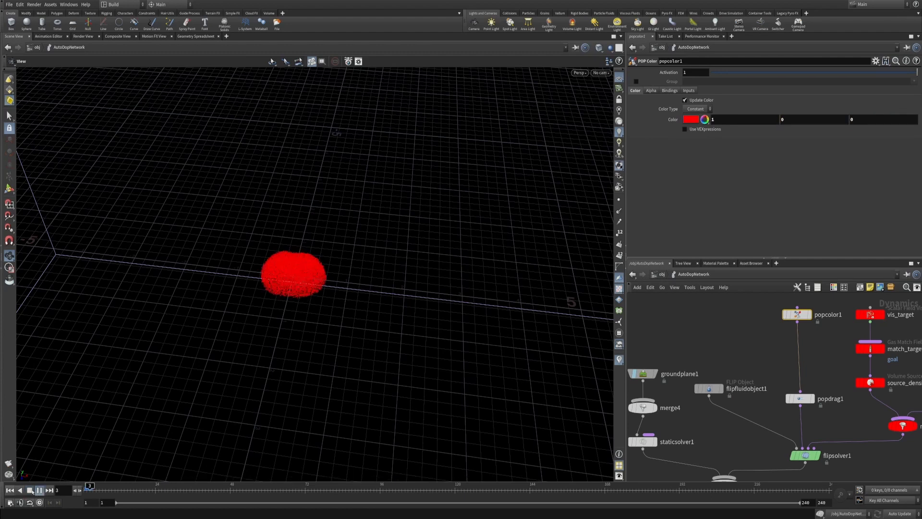
drag(309, 268, 295, 267)
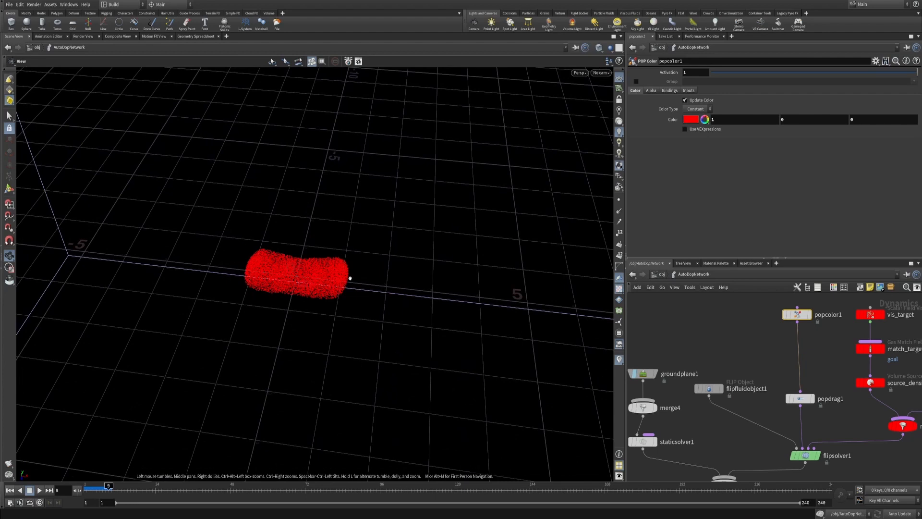
key(alt+Tab)
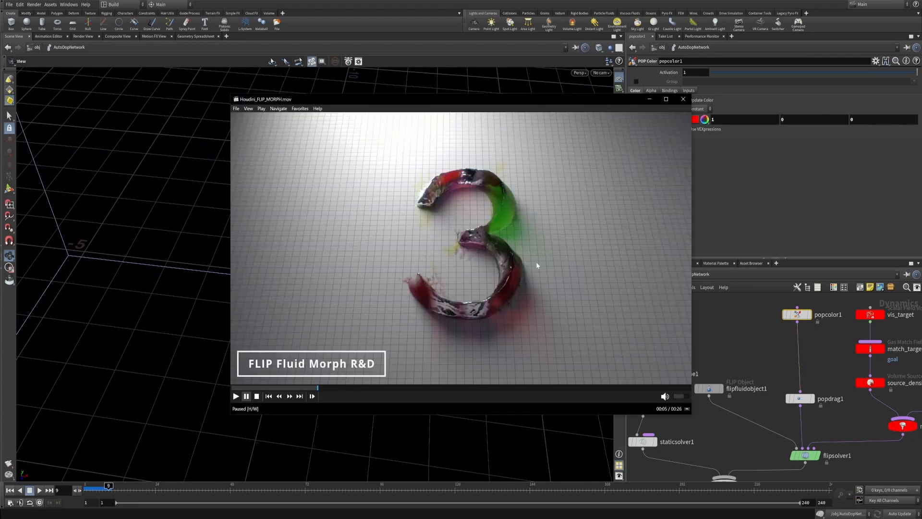
click(256, 388)
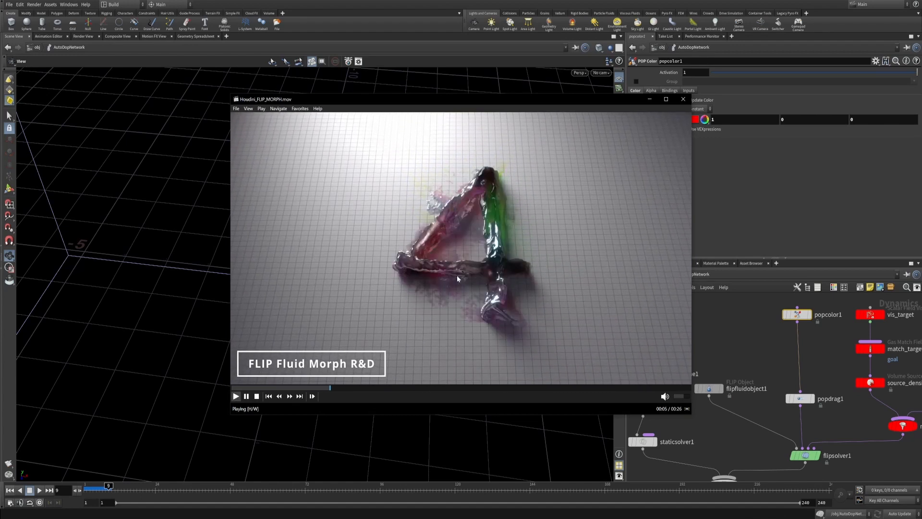
click(248, 396)
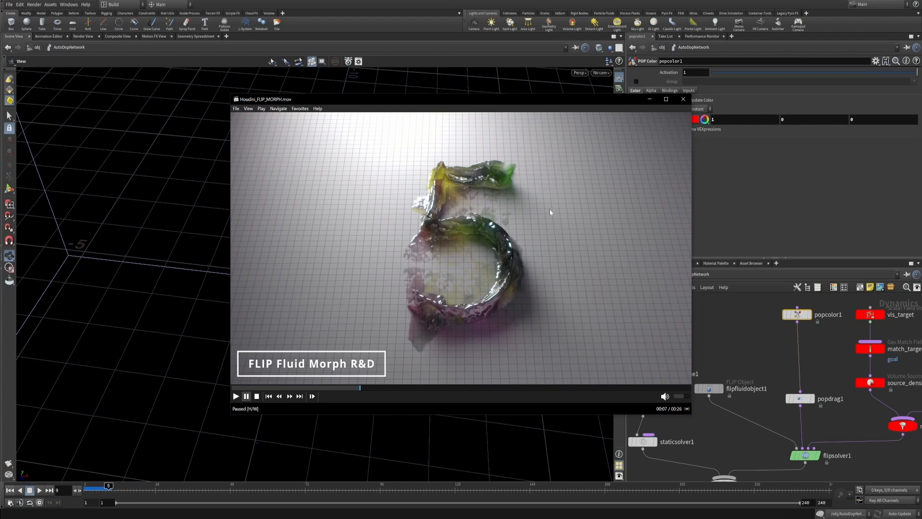
Step: Return to the DOP network in Houdini and add a SOP Solver node between popcolor1 and flipfluidobject1
click(770, 336)
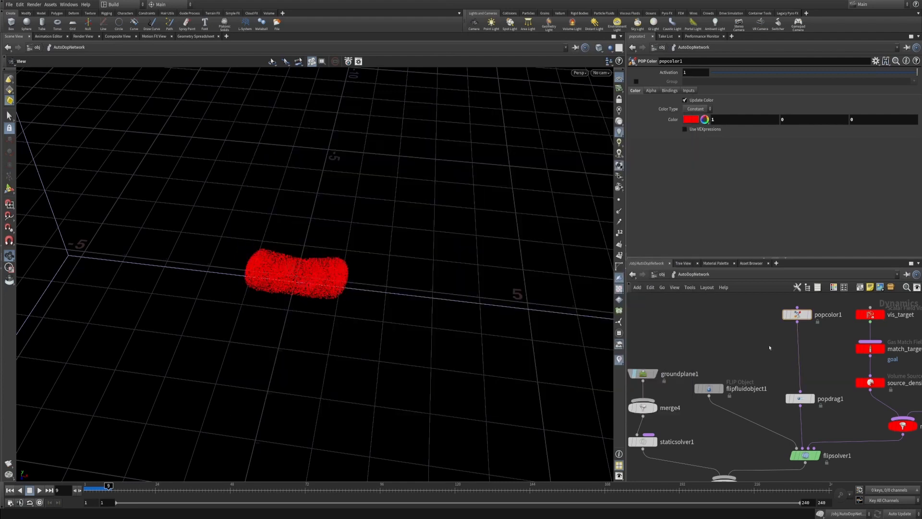
key(Tab)
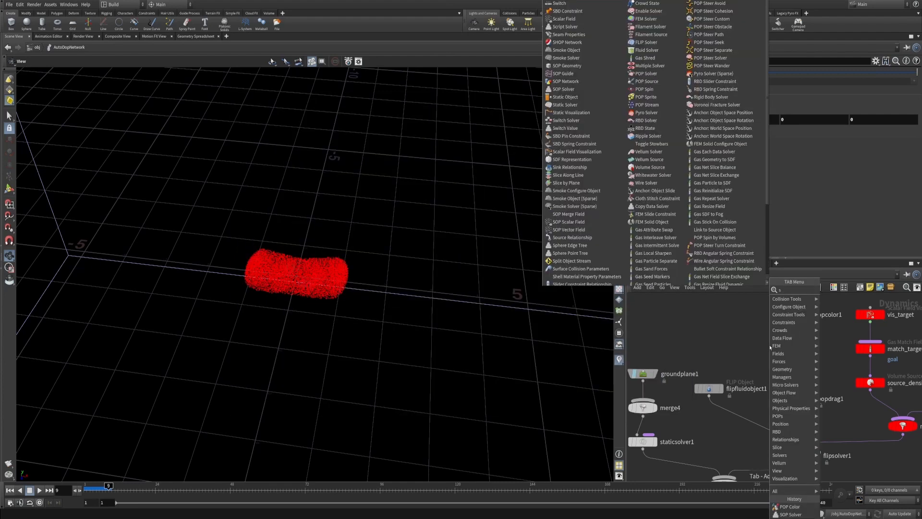
key(Escape)
click(770, 347)
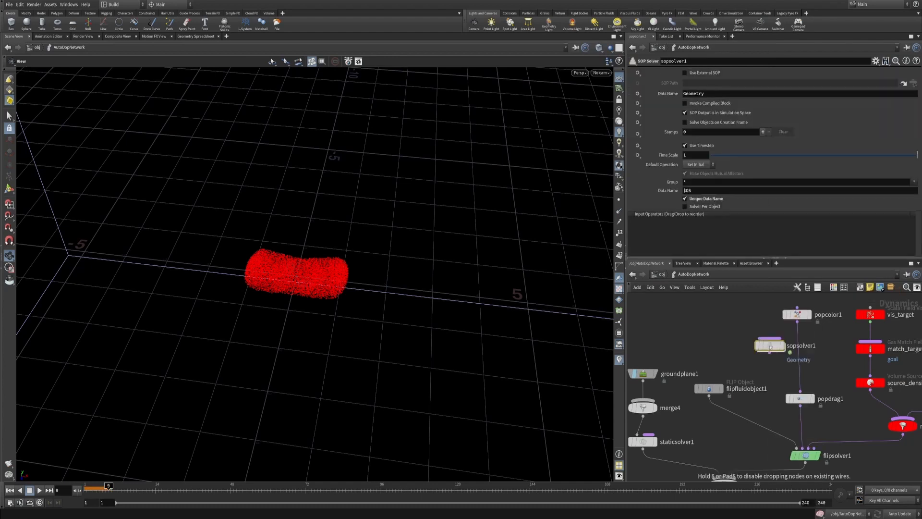
Step: Insert sopsolver1 into the wire between popcolor1 and popdrag1, and move the target force branch aside to make room
drag(770, 347, 798, 360)
middle_drag(826, 335, 757, 342)
drag(782, 300, 900, 466)
middle_drag(871, 367, 776, 381)
scroll(821, 363, down, 2)
shift+drag(824, 365, 882, 429)
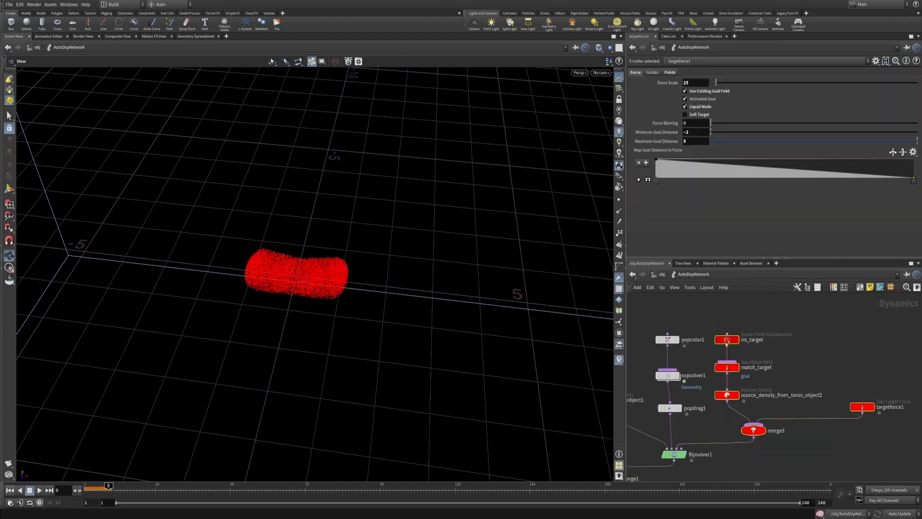
drag(727, 340, 791, 328)
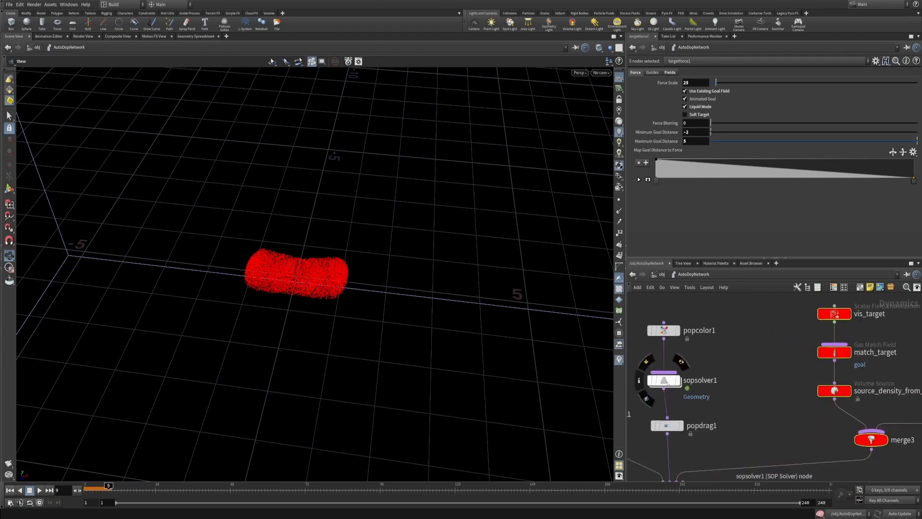
Step: Open the network inside sopsolver1 and reposition dop_geometry with free space around it
double_click(668, 375)
middle_drag(897, 324, 885, 326)
scroll(872, 322, down, 3)
mouse_move(809, 336)
middle_down()
mouse_move(778, 336)
mouse_move(806, 330)
middle_up()
key(Tab)
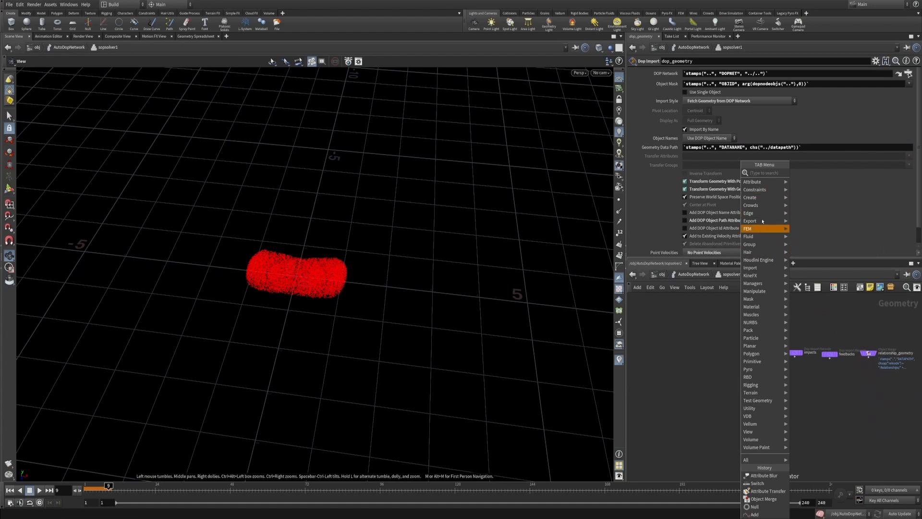
click(693, 389)
scroll(737, 374, up, 2)
drag(723, 323, 734, 352)
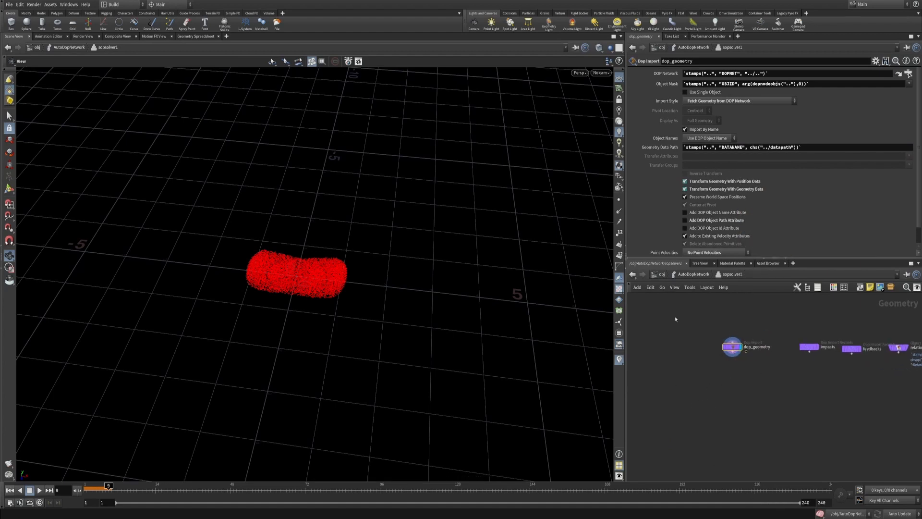
scroll(733, 353, up, 2)
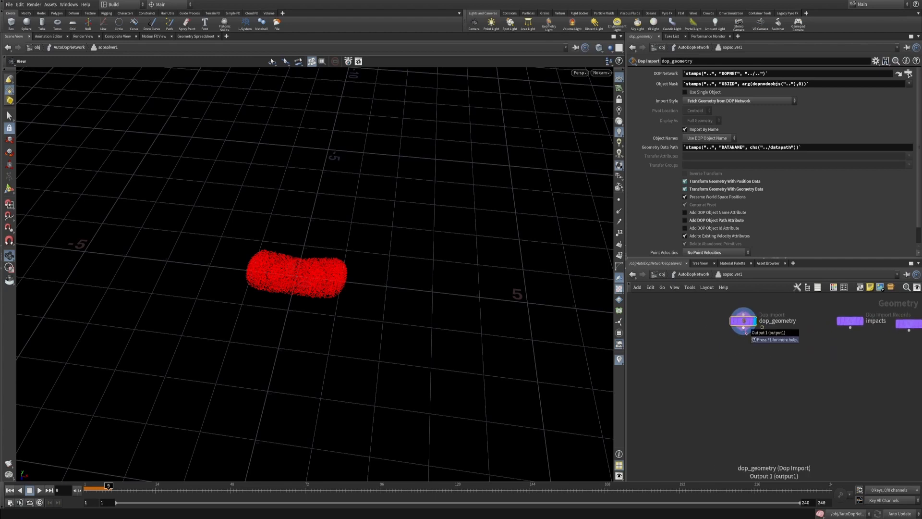
key(Tab)
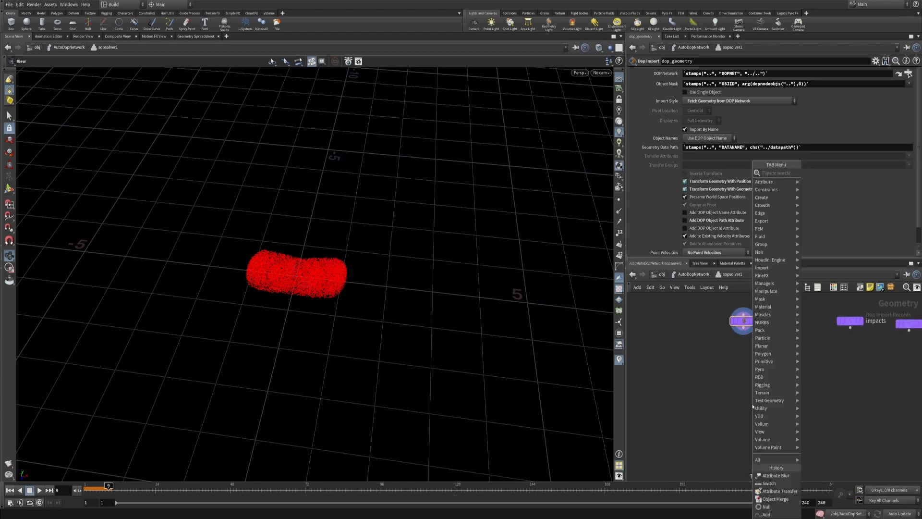
click(743, 373)
scroll(742, 374, down, 1)
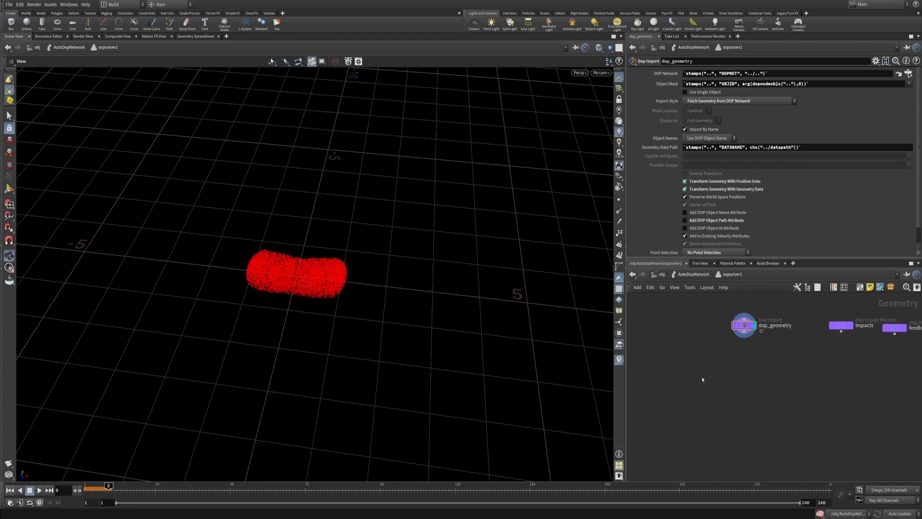
key(u)
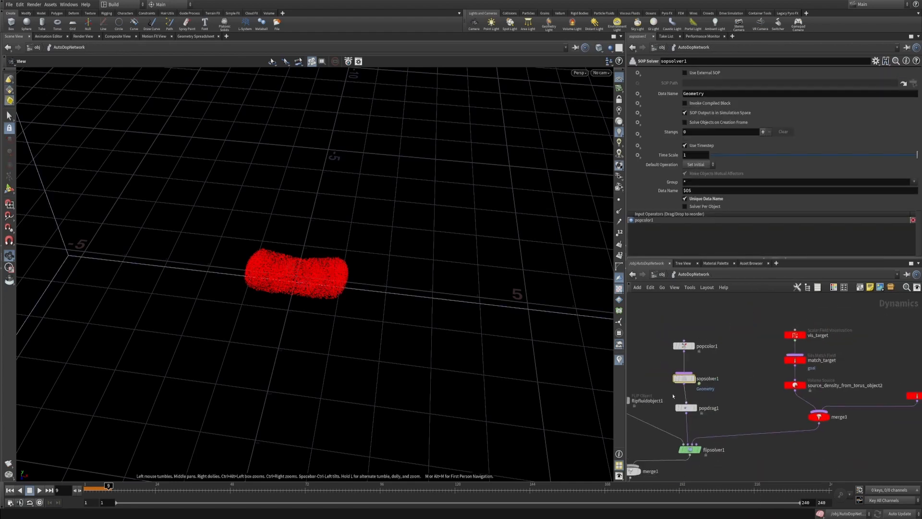
key(i)
Step: Add a Color node below dop_geometry, wire dop_geometry into it and make it the displayed output
key(Tab)
text(color)
key(Return)
click(747, 388)
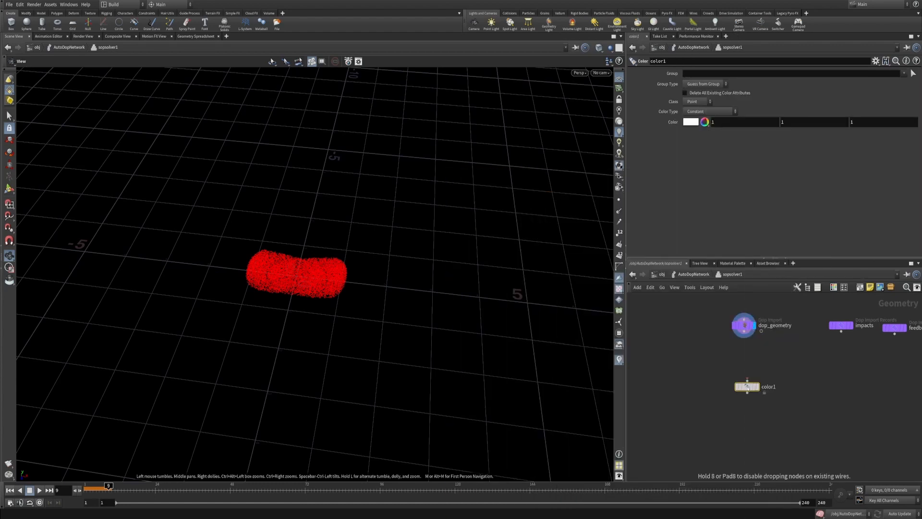
scroll(747, 384, up, 3)
scroll(769, 363, down, 2)
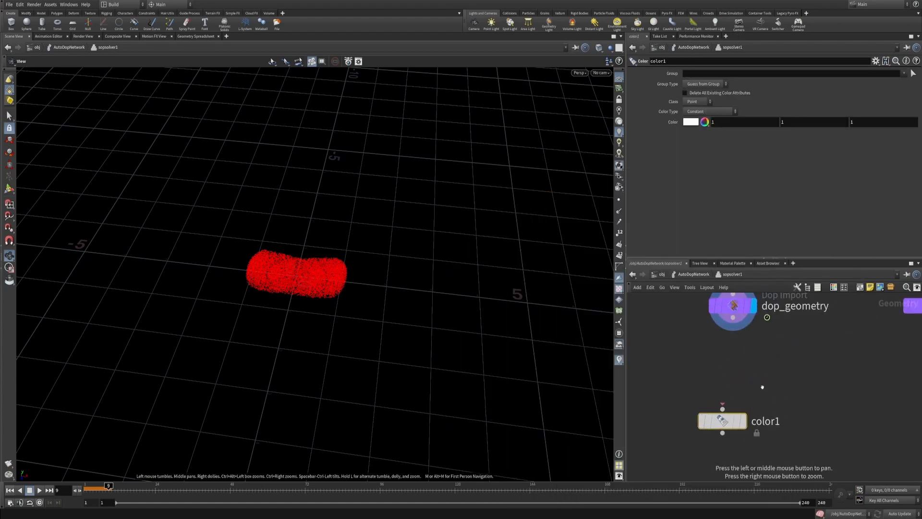
drag(736, 400, 743, 342)
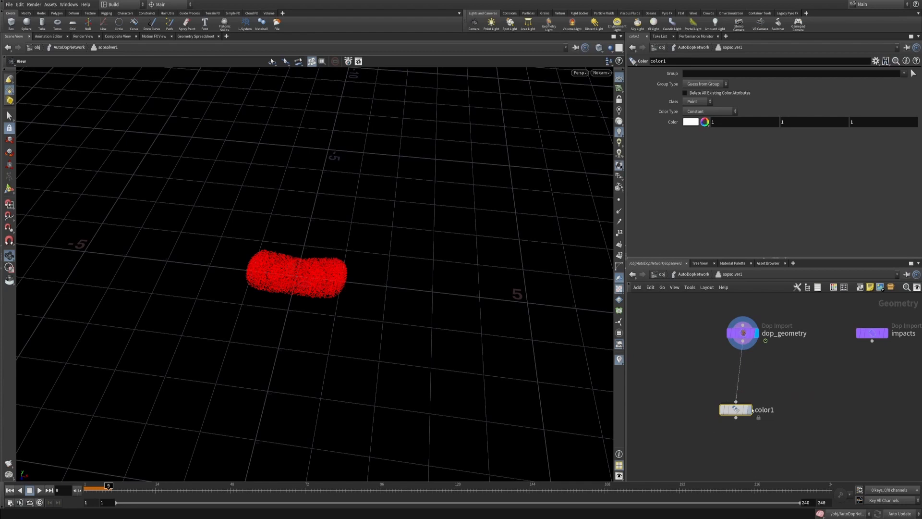
click(749, 409)
drag(736, 409, 749, 412)
Step: Bypass popcolor1 in the DOP network and return inside sopsolver1
key(u)
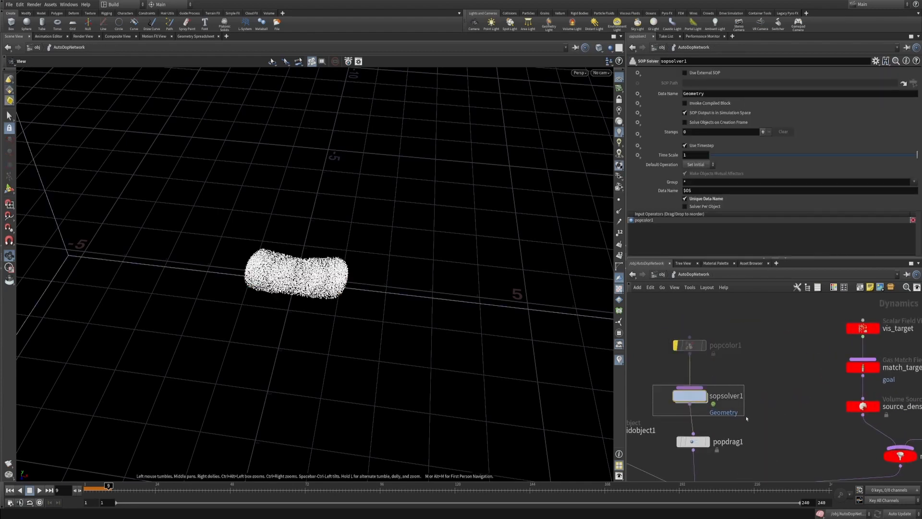
key(i)
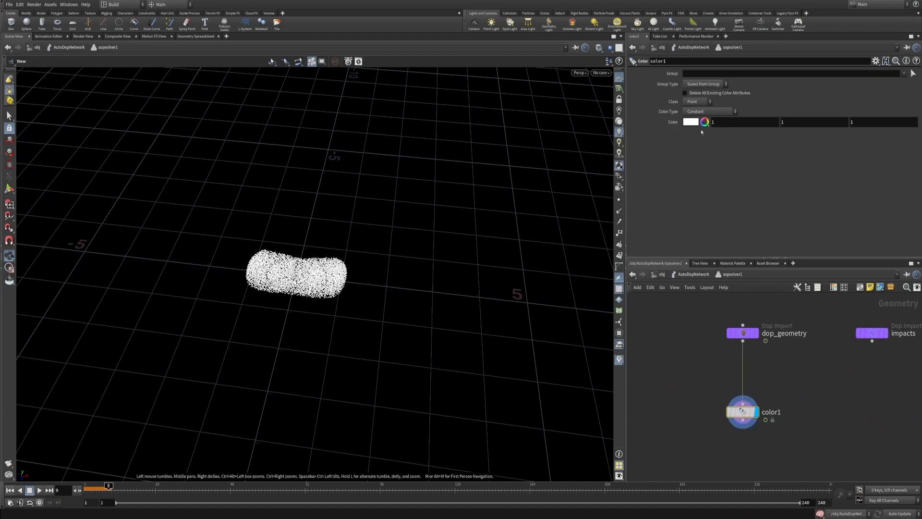
scroll(490, 208, down, 3)
middle_drag(489, 207, 461, 249)
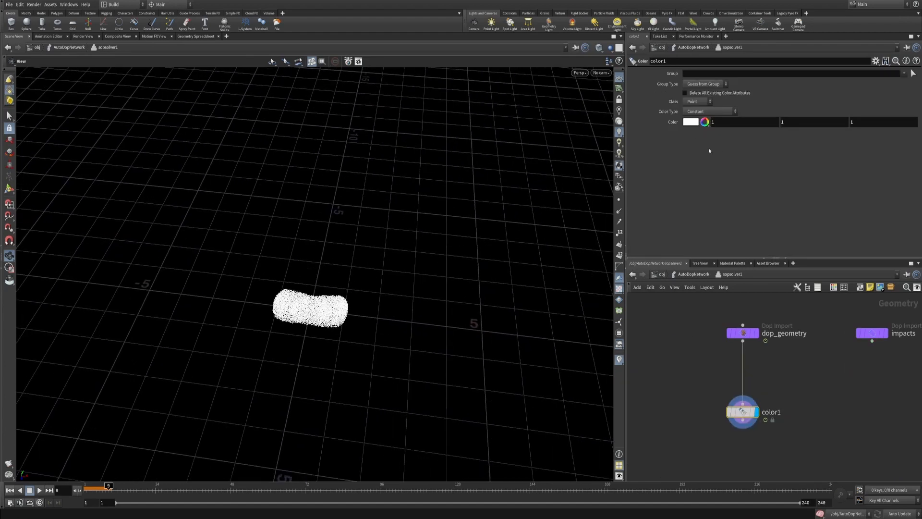
Step: Set color1's Color Type to Random from Attribute and its seed to 1.72
click(715, 113)
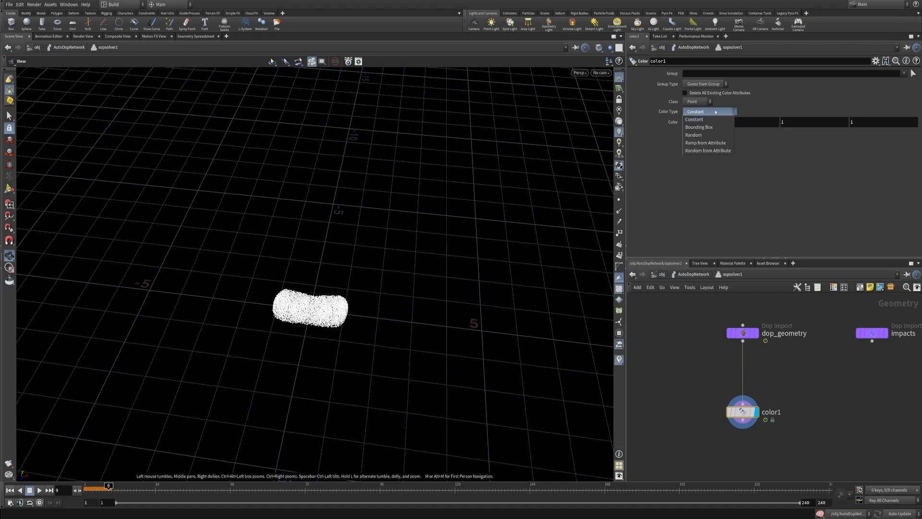
click(717, 153)
drag(712, 121, 745, 124)
click(682, 124)
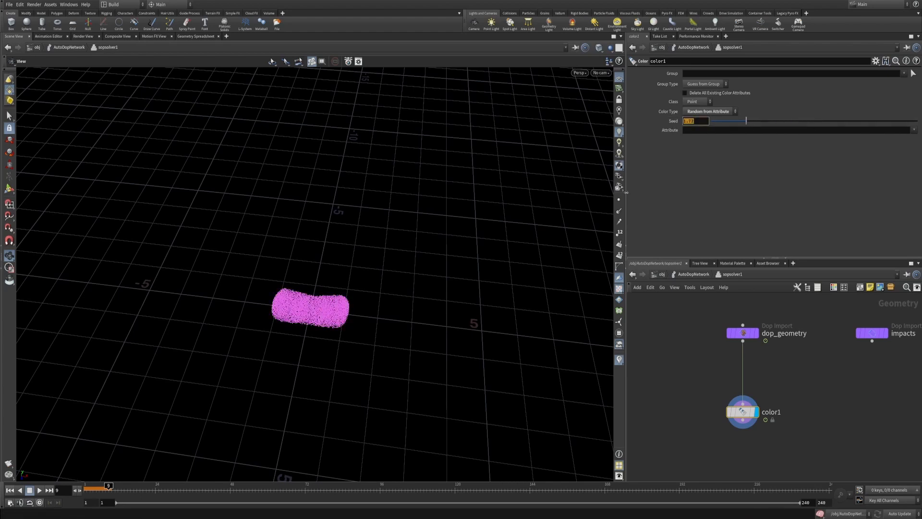
click(673, 124)
Step: Copy the expression floor($F/40) from the font1 text in TARGET into the seed of color1 inside sopsolver1
key(u)
key(u)
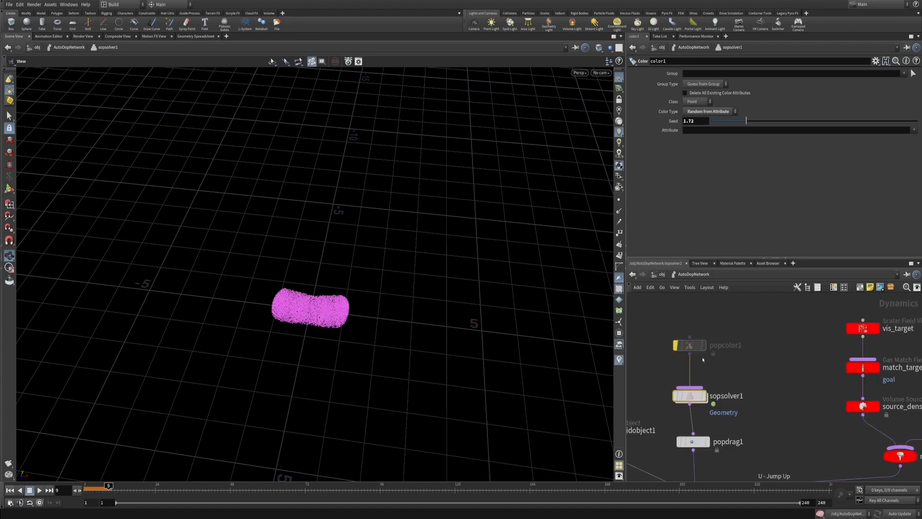
double_click(720, 325)
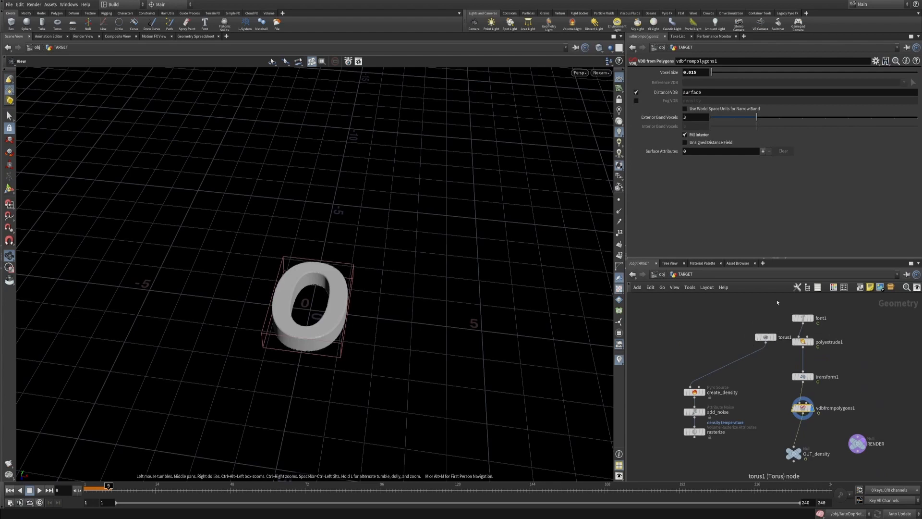
click(802, 317)
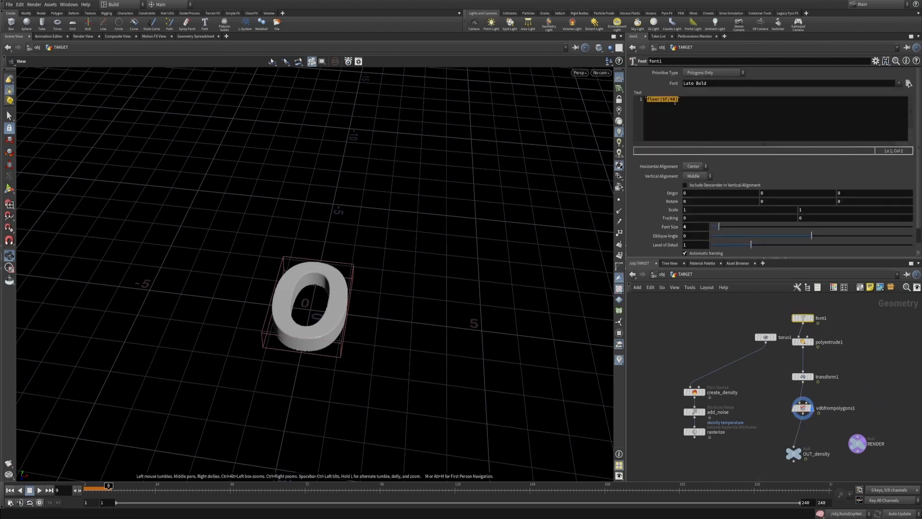
key(u)
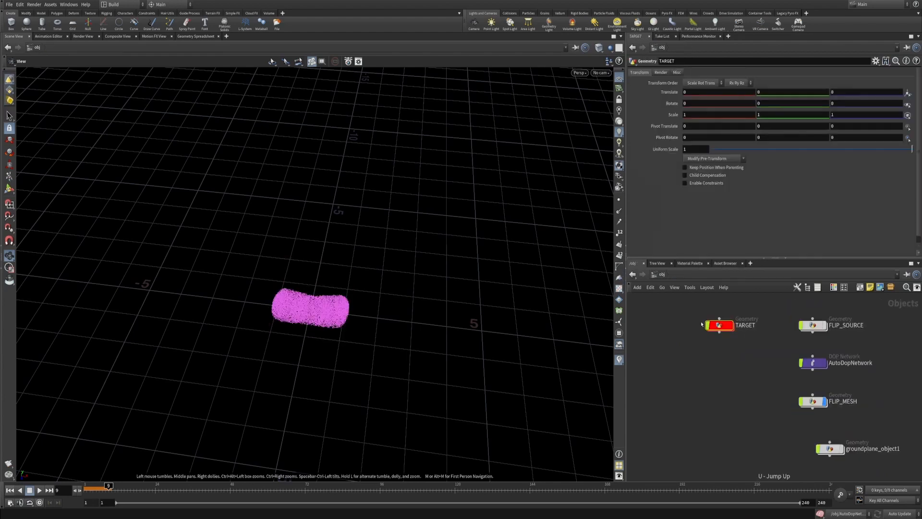
key(i)
key(i)
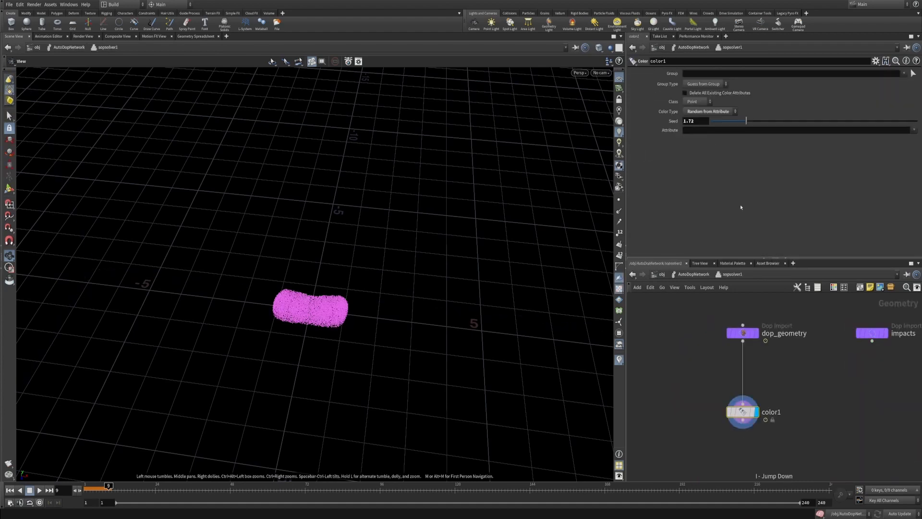
double_click(703, 123)
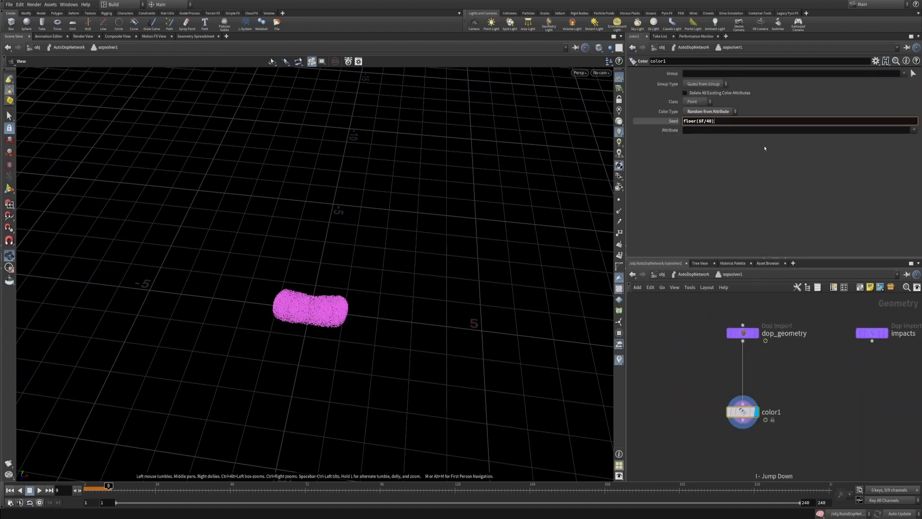
key(Return)
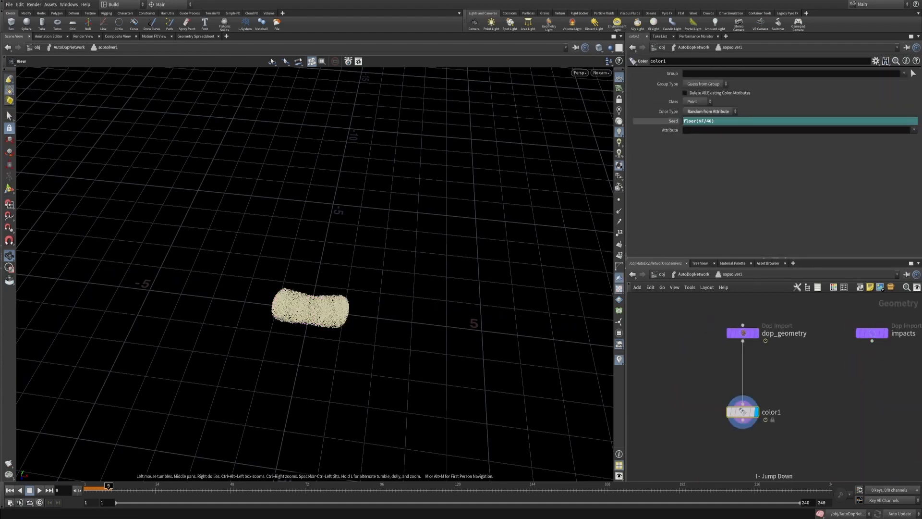
Step: Replay the simulation from frame 1 in the DOP network and scrub to frame 61 to check the color changes between numbers
drag(113, 491, 218, 492)
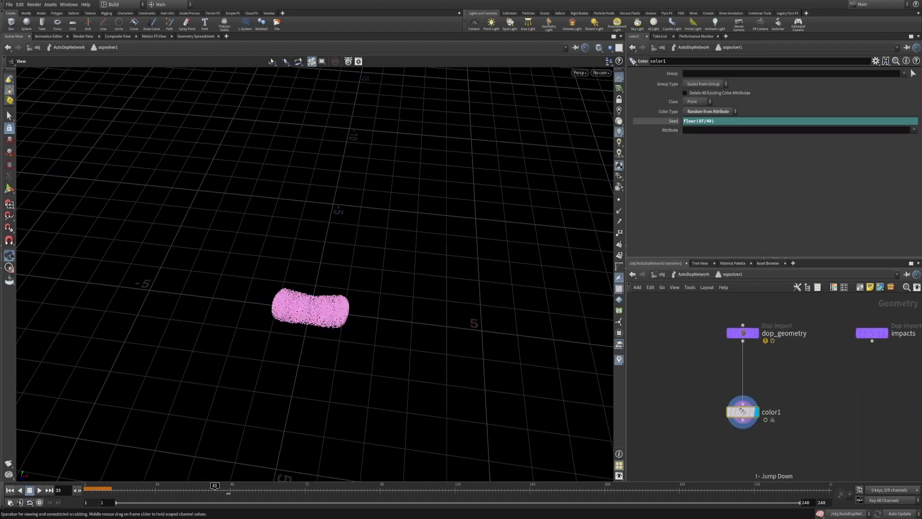
mouse_move(371, 488)
mouse_down()
mouse_move(476, 490)
mouse_move(302, 491)
mouse_move(523, 492)
mouse_move(123, 501)
mouse_up()
key(ctrl+Up)
key(u)
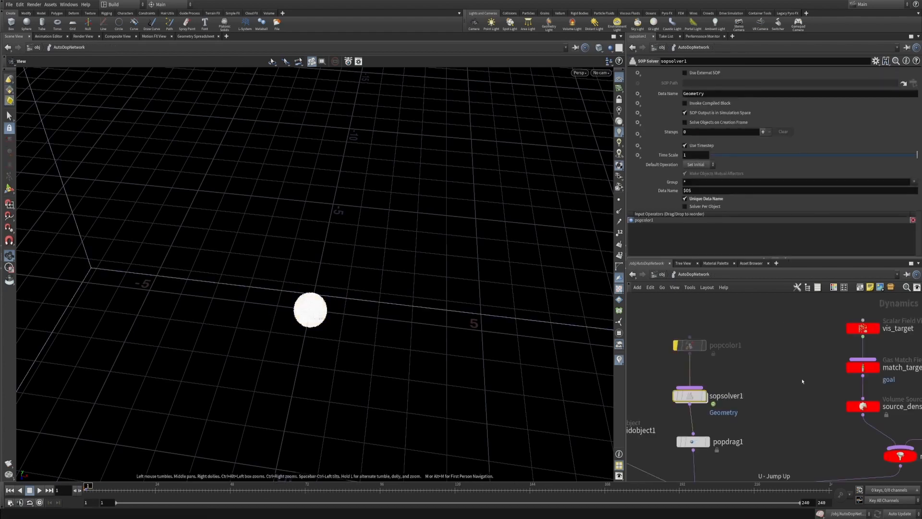
click(39, 490)
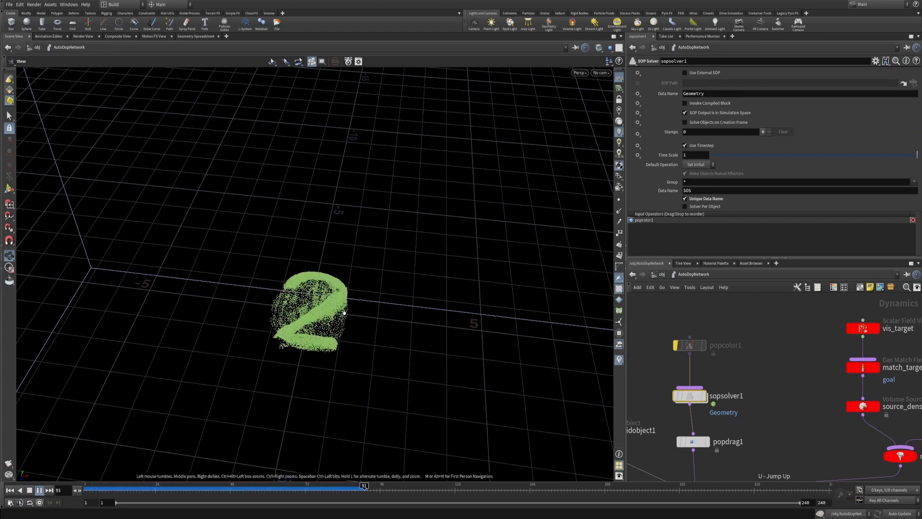
drag(123, 486, 271, 487)
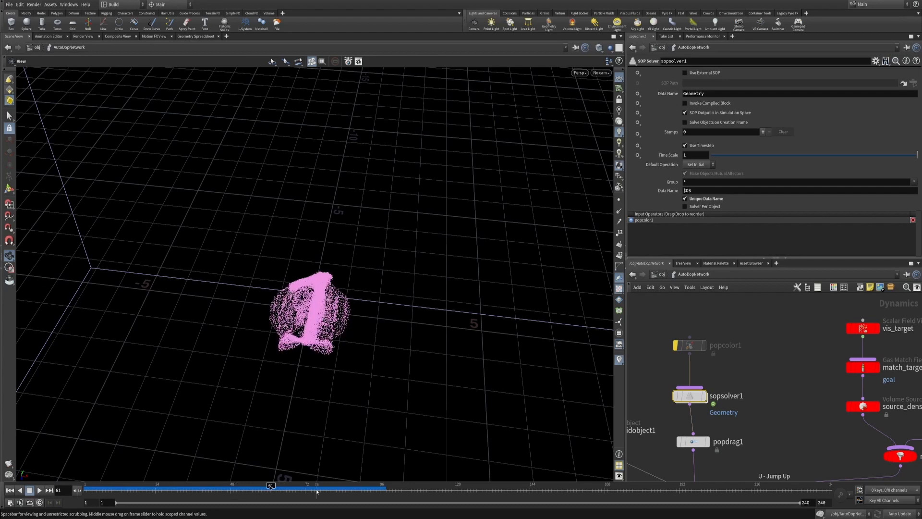
Step: Switch to Houdini_FLIP_MORPH.mov, replay it to study how the colors blend between numbers, and return to Houdini
key(alt+Tab)
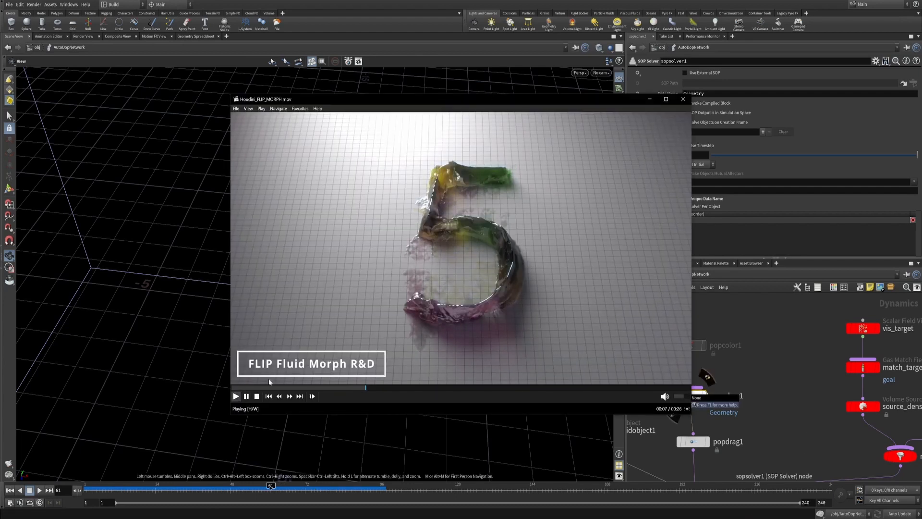
click(256, 388)
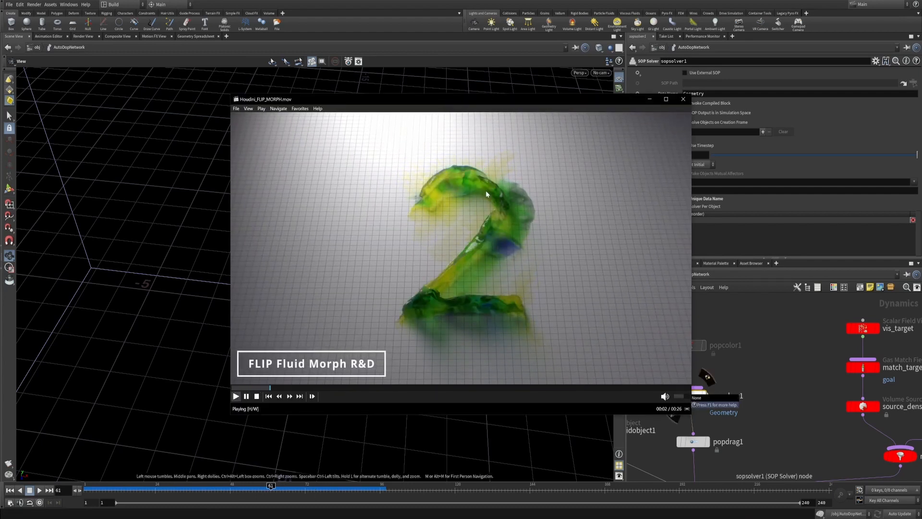
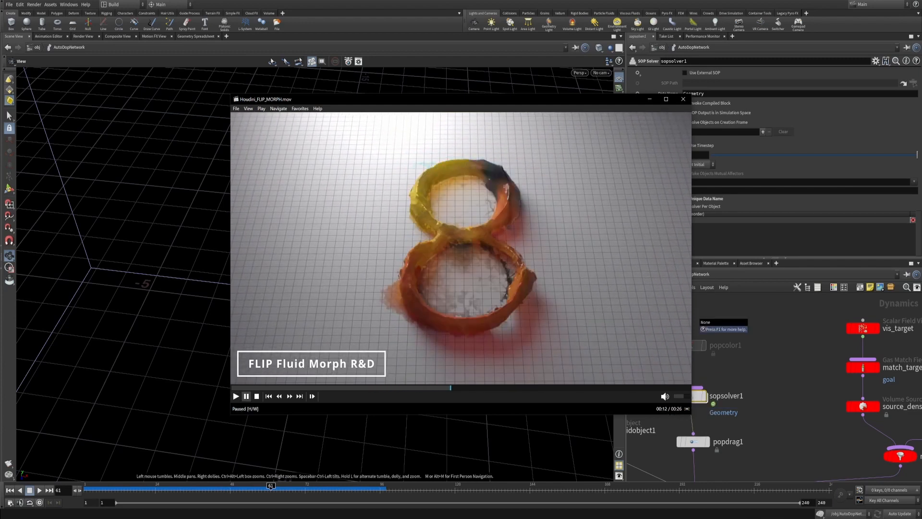
click(765, 351)
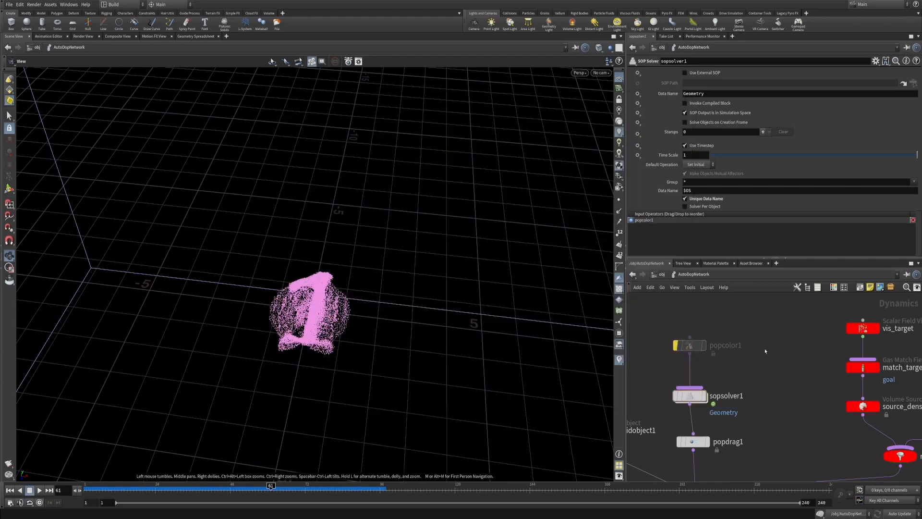
Step: Delete the unused create_density, add_noise, rasterize and torus1 nodes from the TARGET geometry network
key(u)
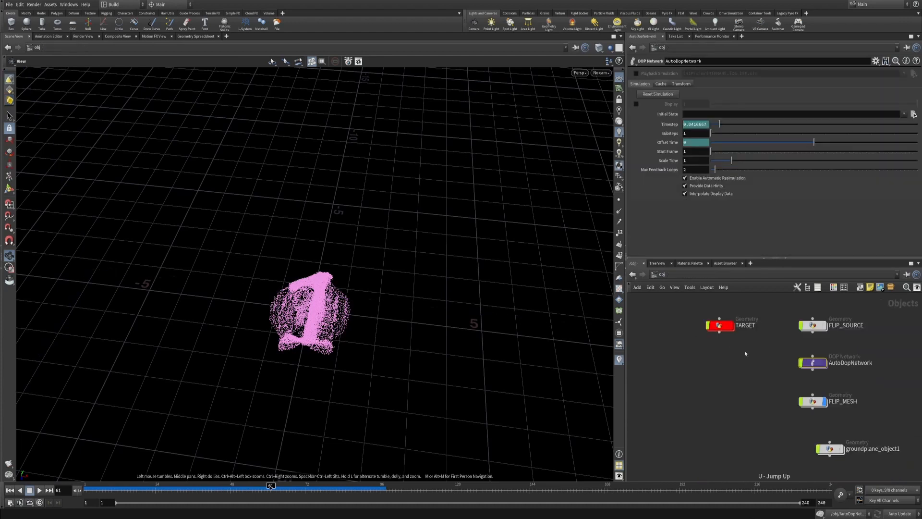
double_click(719, 326)
middle_drag(736, 365, 743, 360)
drag(684, 308, 763, 455)
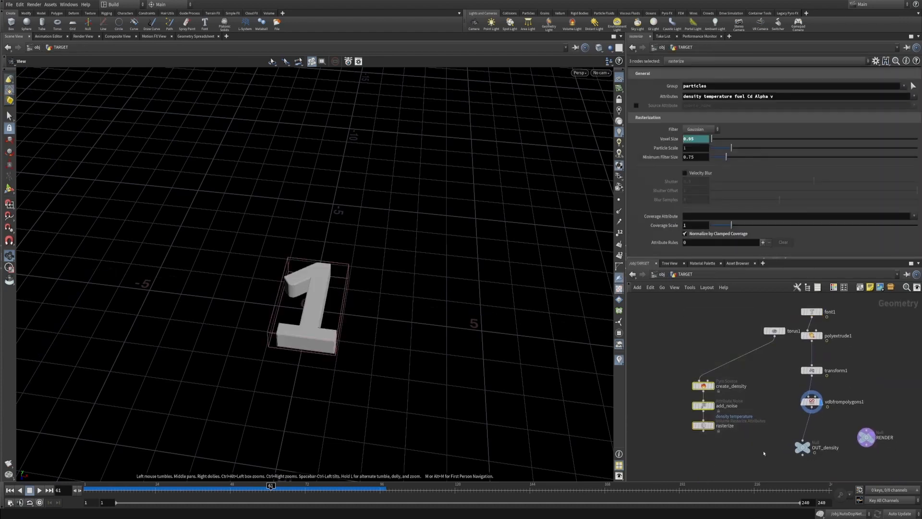
key(Delete)
drag(745, 315, 787, 371)
key(Delete)
Step: Make transform1 the displayed node in TARGET and select it
click(821, 370)
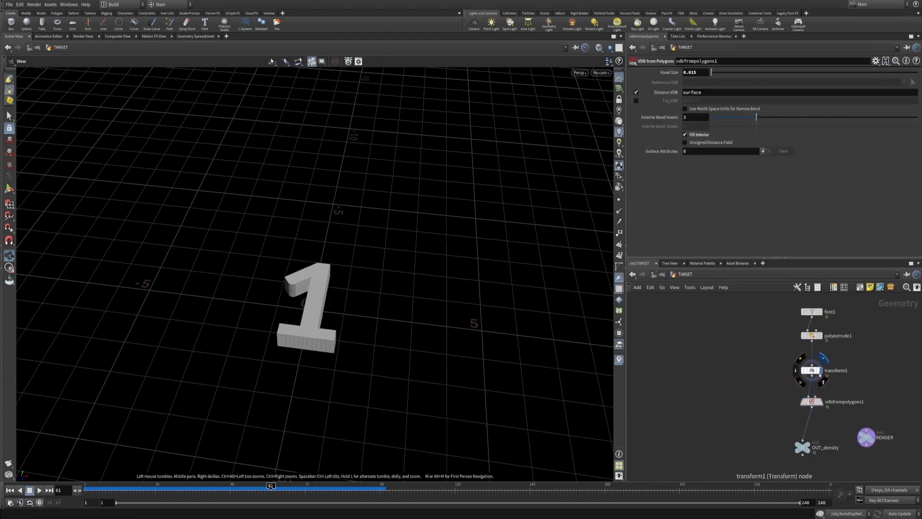
click(809, 371)
scroll(736, 385, up, 3)
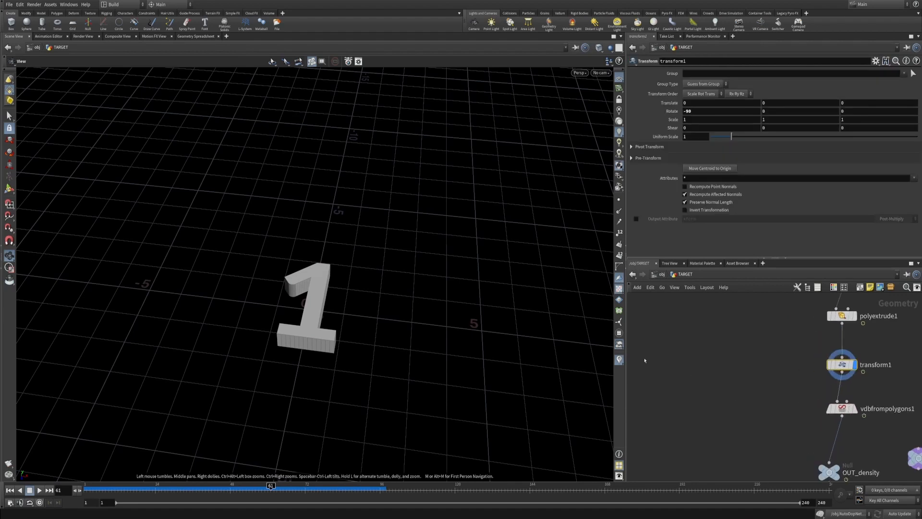
Step: Examine the extruded number's surface and polygon mesh from several angles and distances
scroll(451, 309, down, 3)
scroll(364, 286, up, 12)
middle_drag(367, 313, 288, 264)
scroll(379, 318, down, 8)
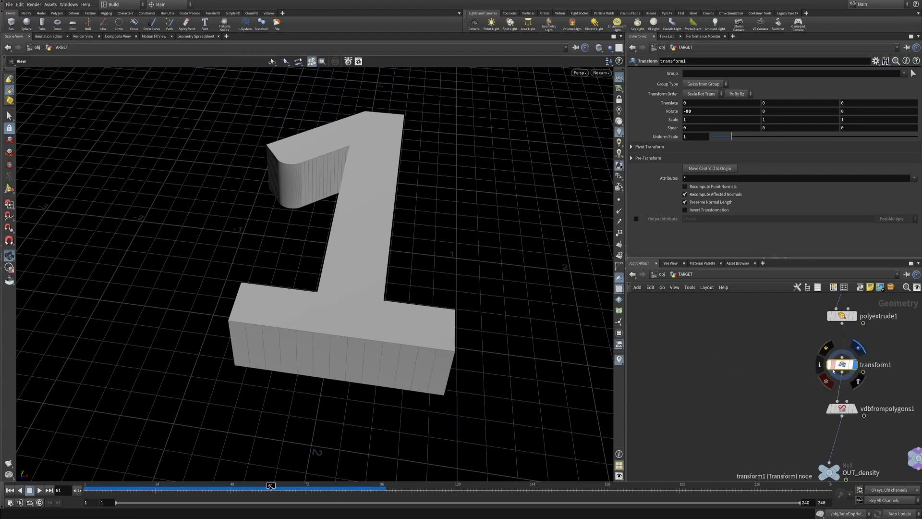
scroll(420, 269, down, 2)
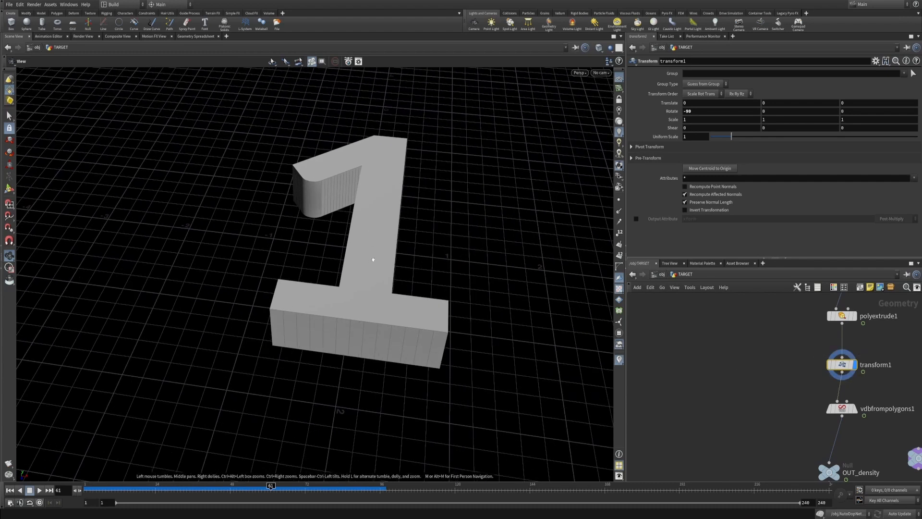
scroll(374, 274, up, 5)
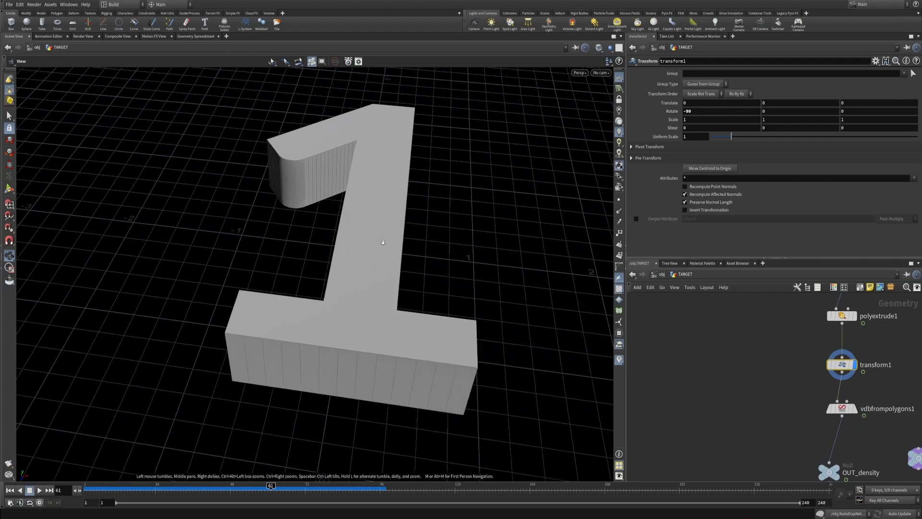
drag(377, 167, 358, 191)
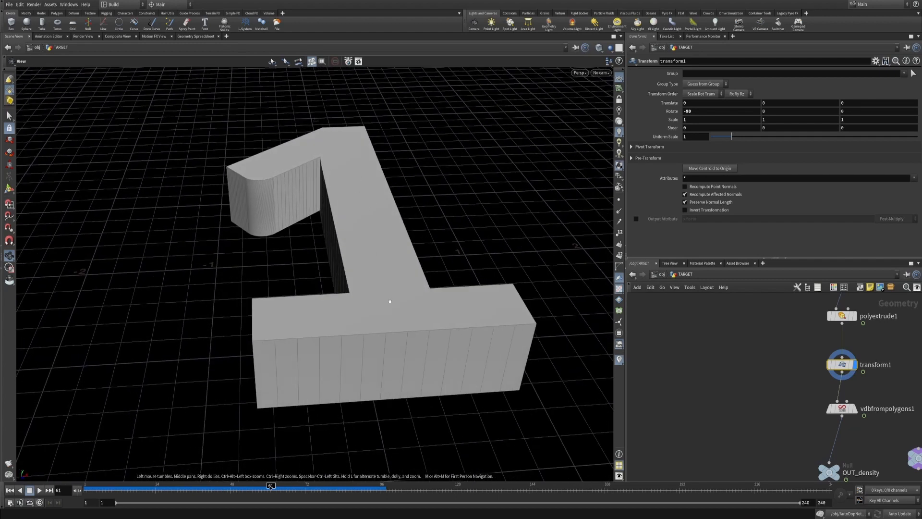
key(w)
drag(379, 246, 363, 184)
key(w)
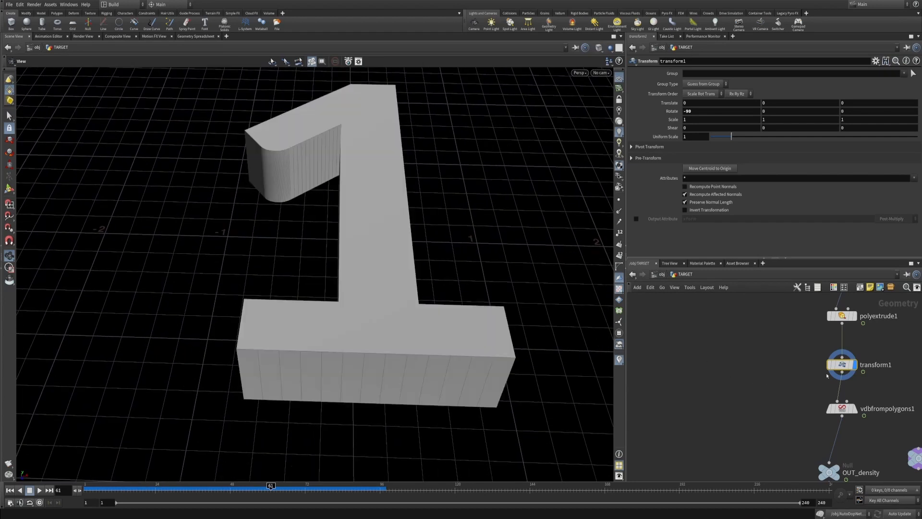
Step: Add a Remesh node fed by transform1, display it, and set its target size to 0.1
key(Tab)
text(remesh)
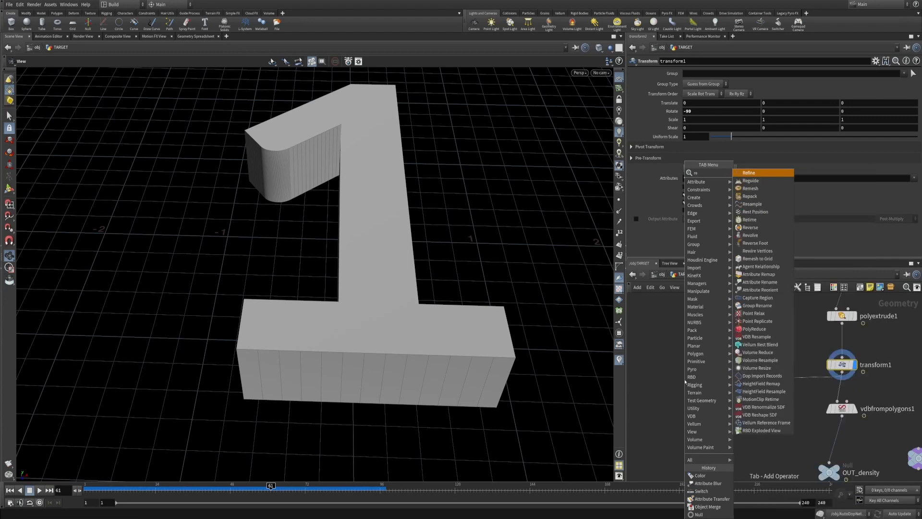
key(Return)
click(697, 380)
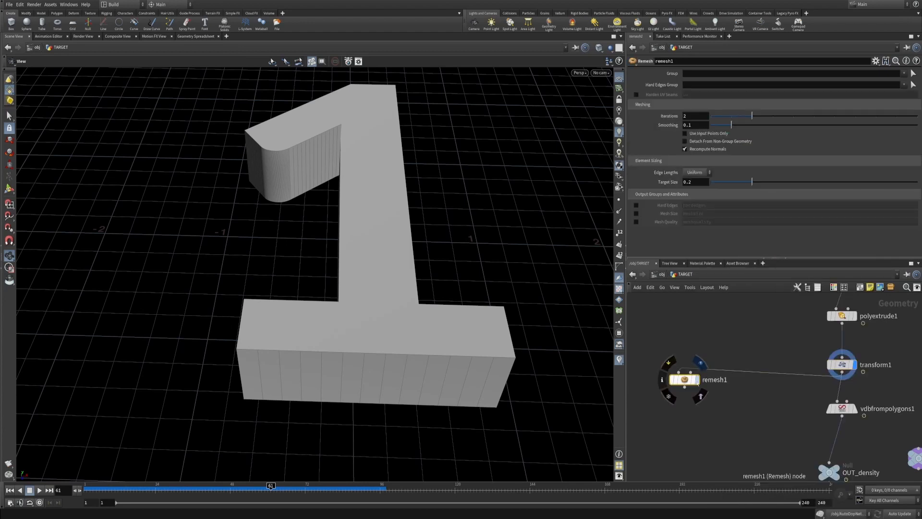
drag(420, 253, 381, 255)
drag(702, 184, 657, 186)
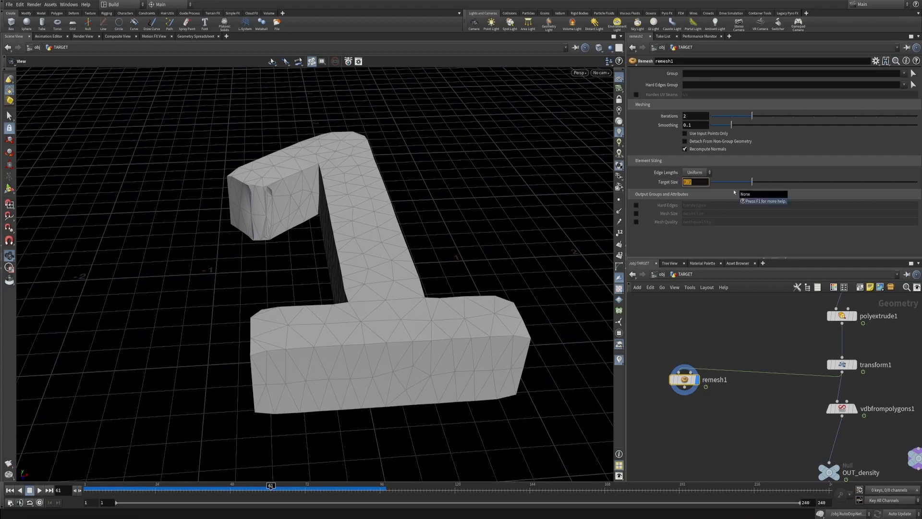
key(Return)
Step: Add a Point VOP below remesh1, display it, and rename it Noise
key(Tab)
text(point v)
key(Return)
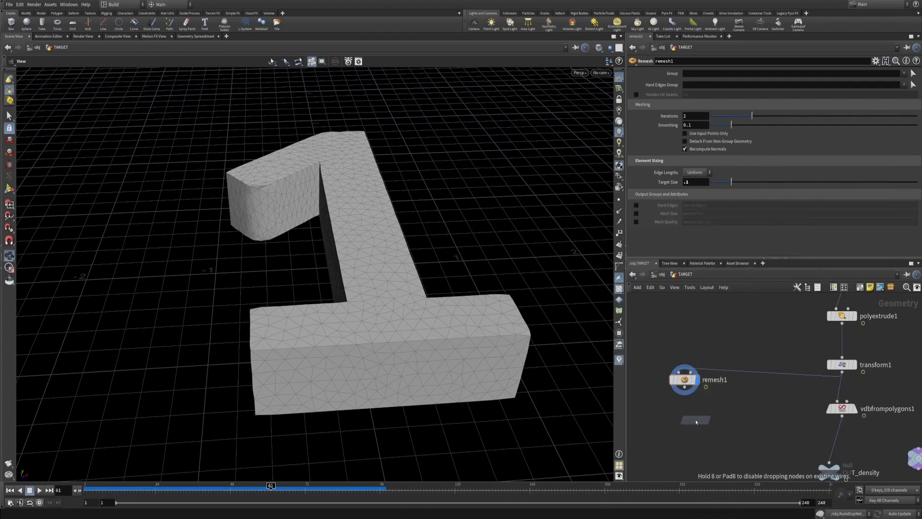
click(697, 421)
drag(694, 421, 683, 424)
double_click(720, 424)
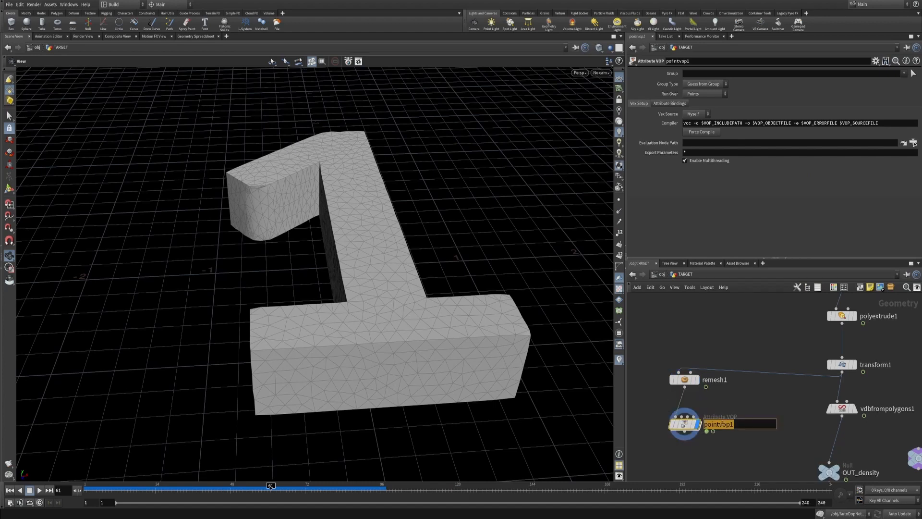
text(Noise)
key(Return)
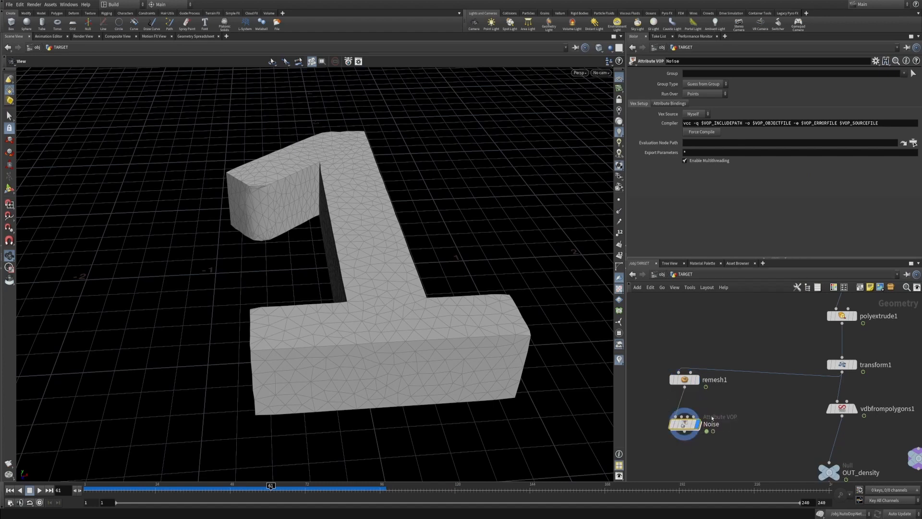
Step: Inside the Noise VOP, add an Anti-Aliased Noise node between the global and output nodes
double_click(684, 424)
key(Tab)
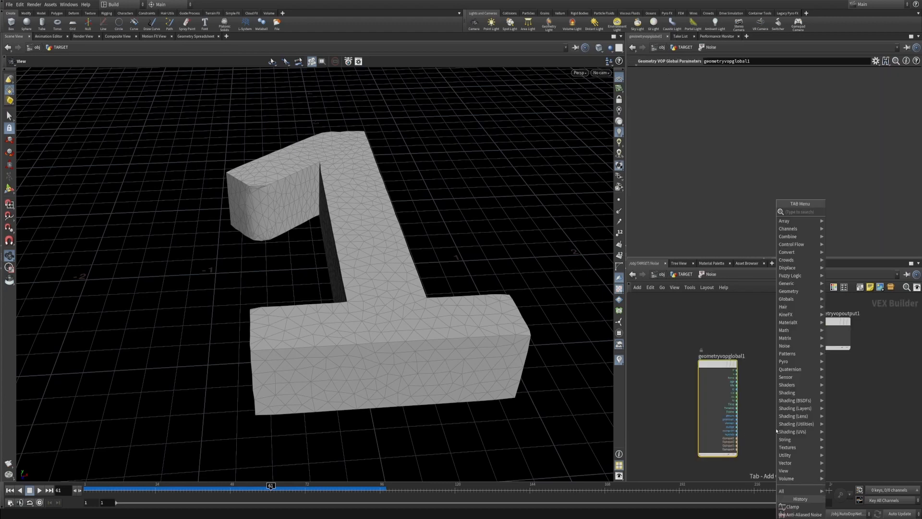
text(anta)
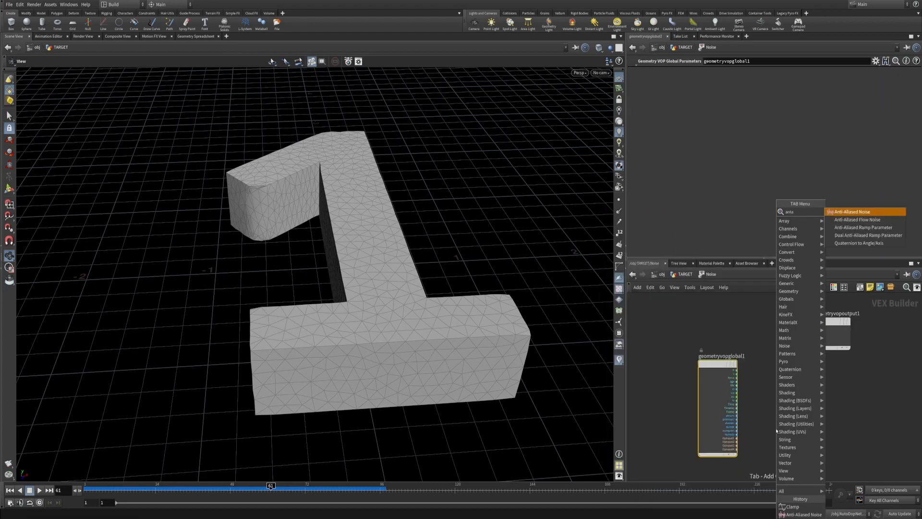
key(Return)
drag(777, 431, 786, 400)
scroll(751, 419, up, 4)
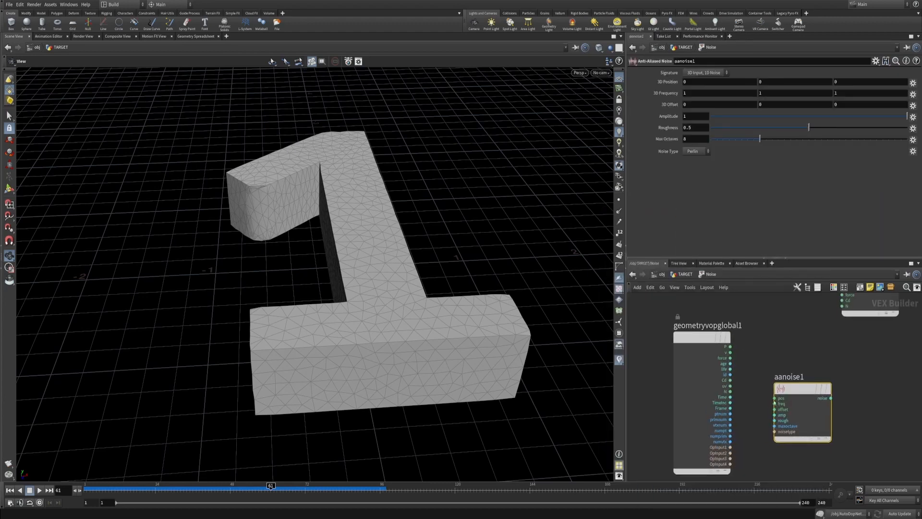
Step: Wire the global P into the noise position and the noise output into Cd of the geometry output
click(774, 398)
click(739, 350)
middle_drag(839, 354, 745, 395)
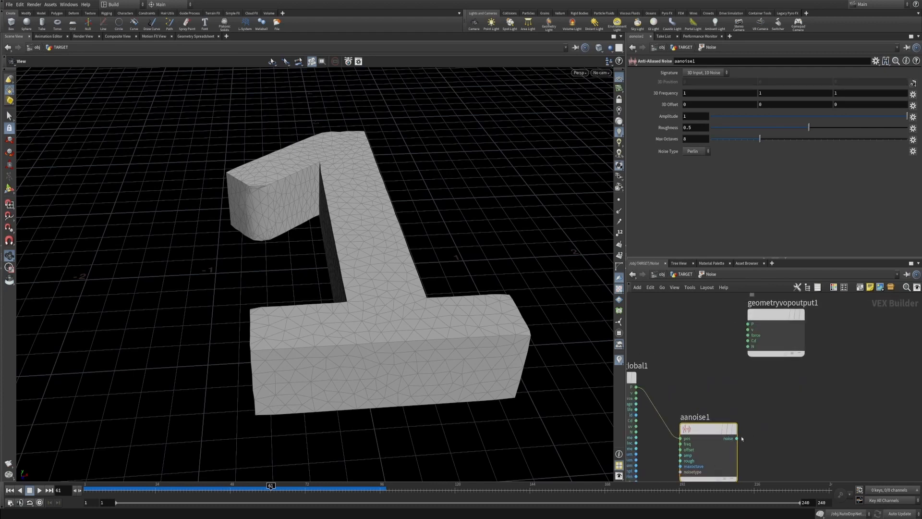
click(737, 439)
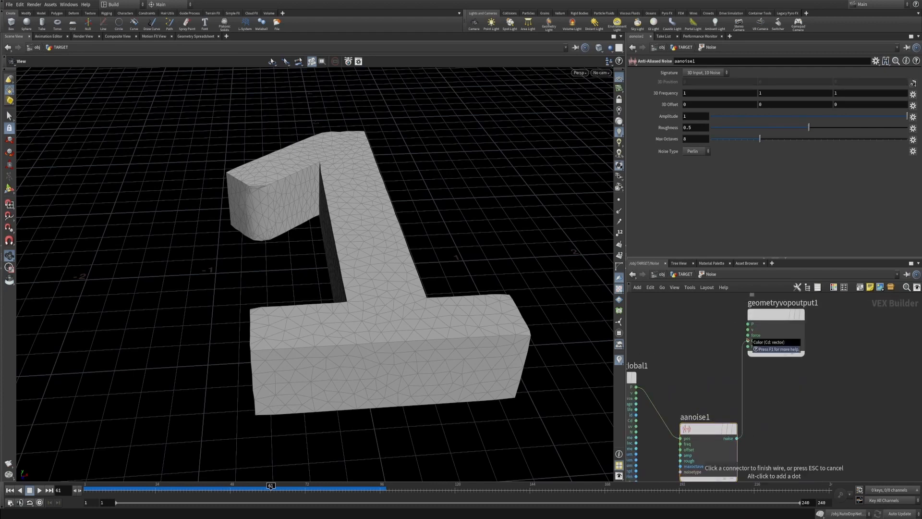
click(748, 341)
drag(773, 331, 888, 366)
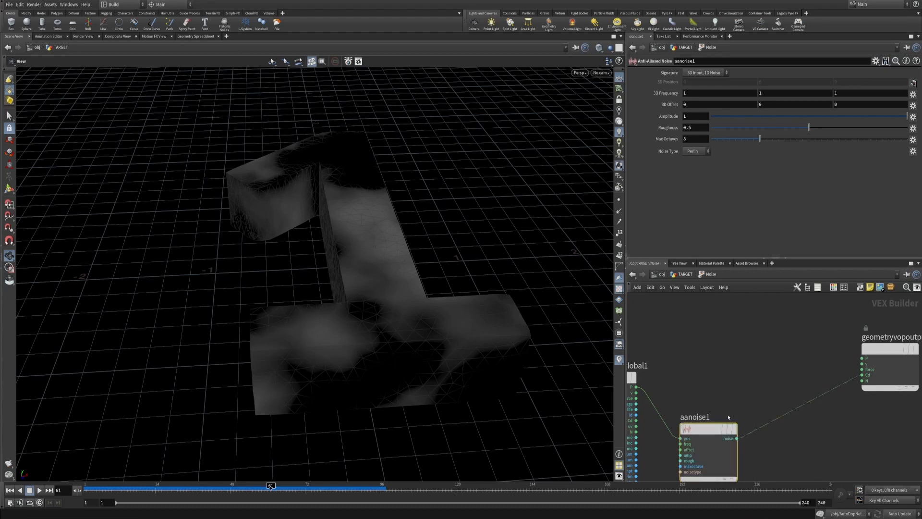
Step: Insert a Clamp node between aanoise1 and the Cd output
key(Tab)
text(clamp)
key(Return)
click(774, 380)
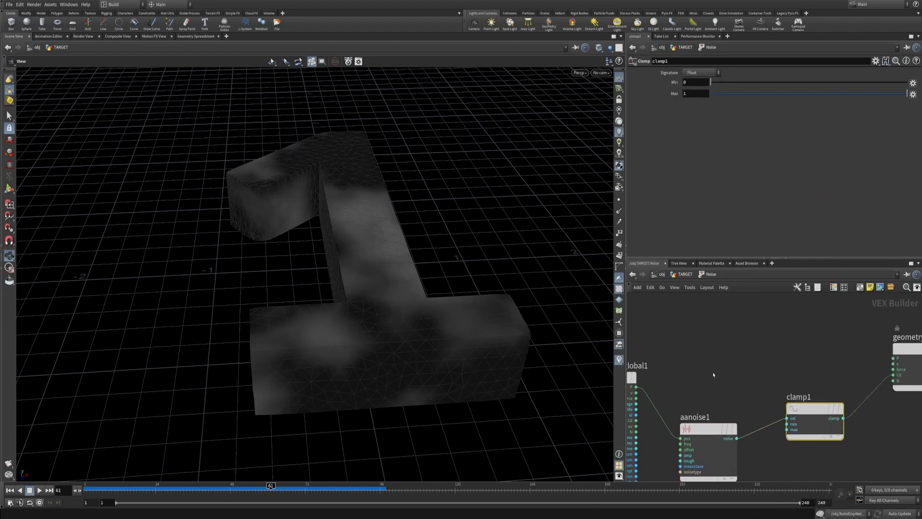
Step: Set the aanoise1 amplitude to 10 and its 3D frequency to 3, 3, 3
click(708, 429)
click(702, 116)
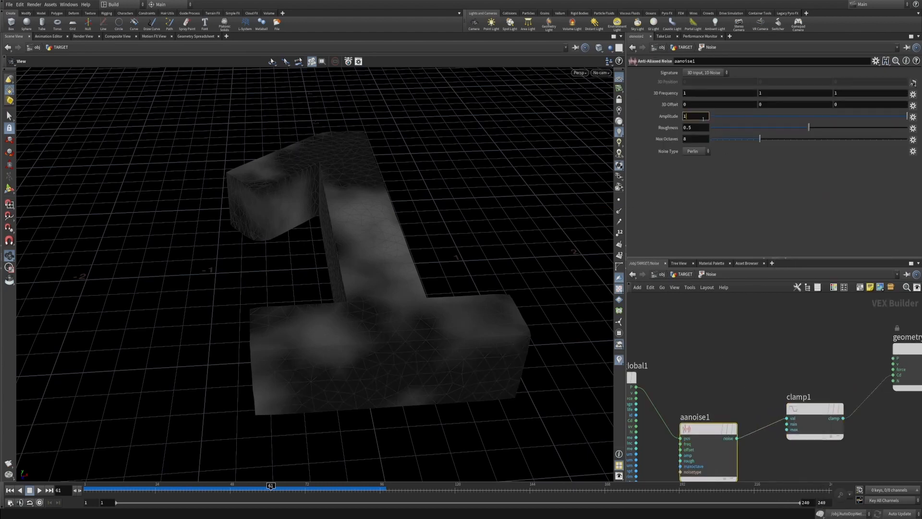
key(Return)
click(660, 96)
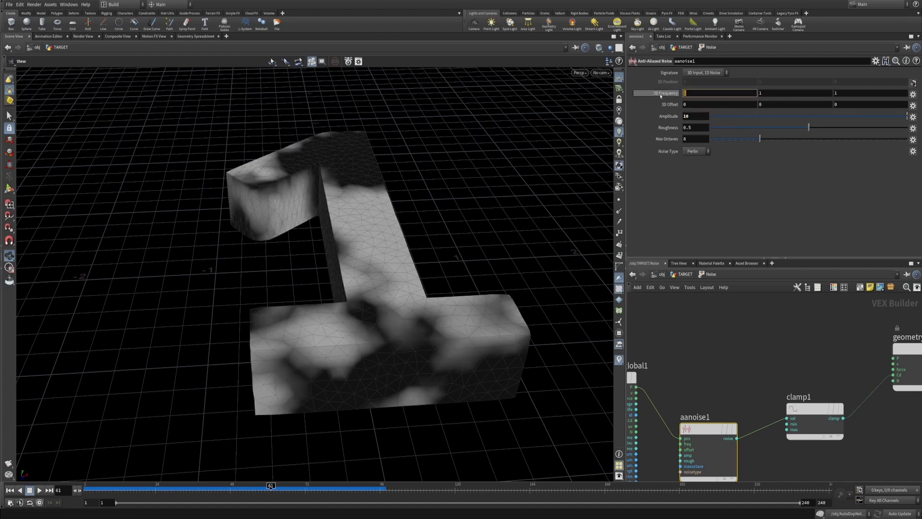
text(3)
key(Tab)
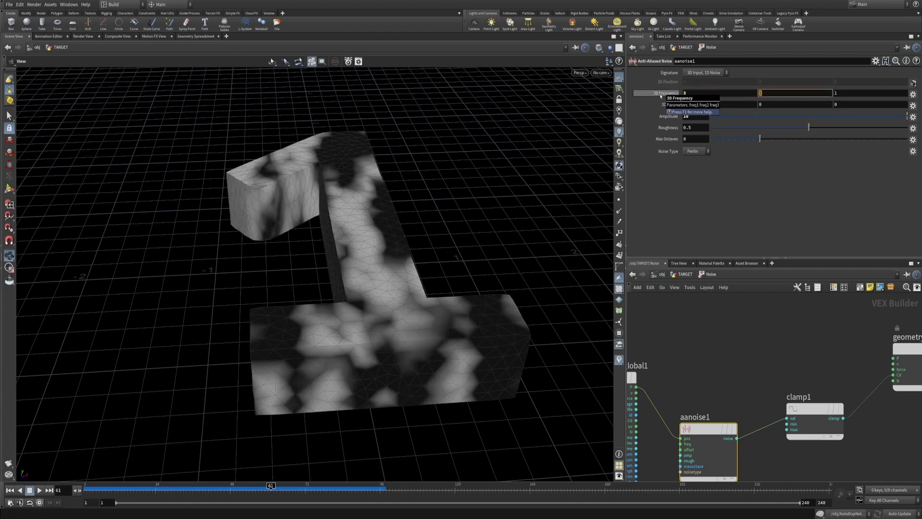
text(3)
key(Tab)
text(3)
key(Return)
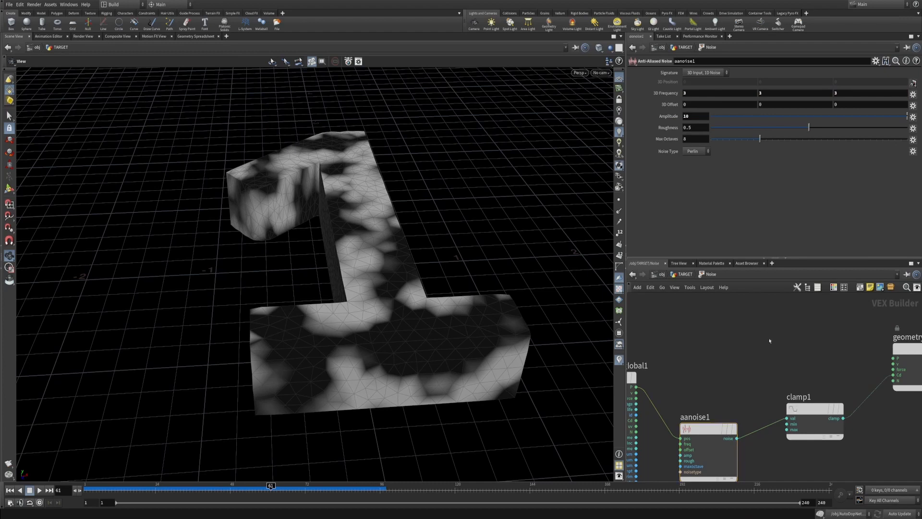
Step: Scrub the timeline to frame 119 to check the noise pattern across the numbers, and return inside the Noise VOP
key(u)
drag(206, 491, 274, 489)
drag(363, 293, 333, 413)
drag(274, 488, 451, 487)
key(i)
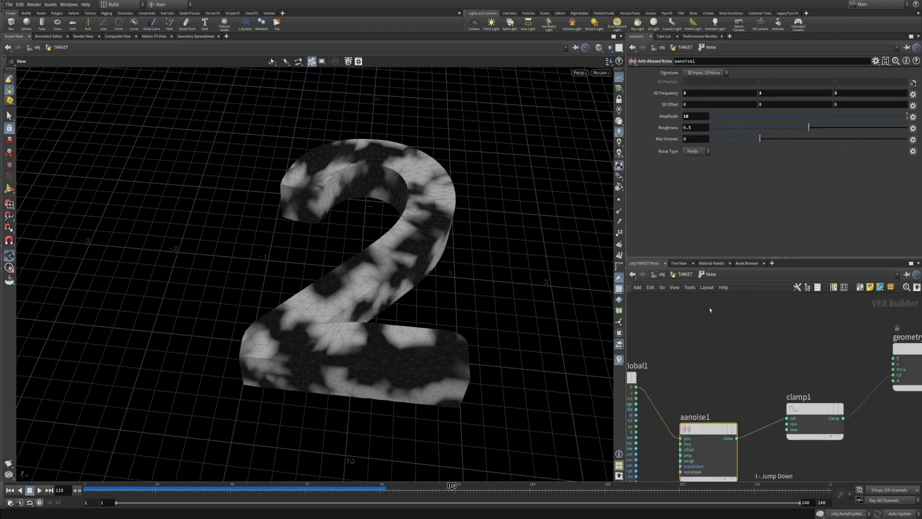
Step: Promote the offset input of aanoise1 to a parameter and return to the TARGET network
scroll(742, 324, up, 1)
middle_drag(715, 335, 762, 305)
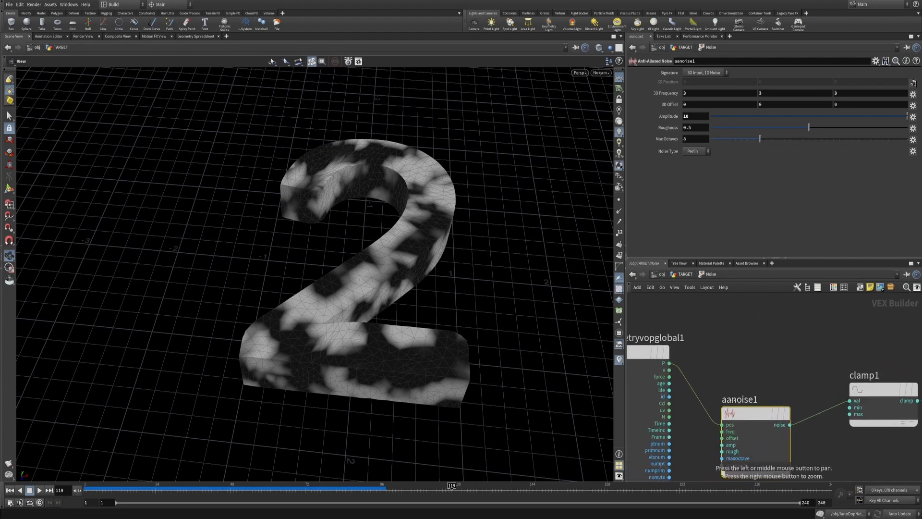
middle_drag(726, 401, 765, 324)
right_click(759, 361)
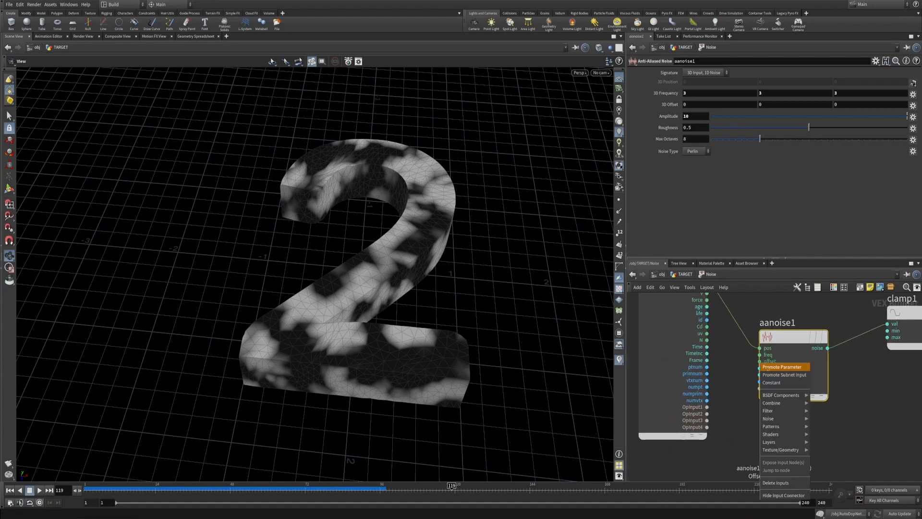
click(768, 367)
key(u)
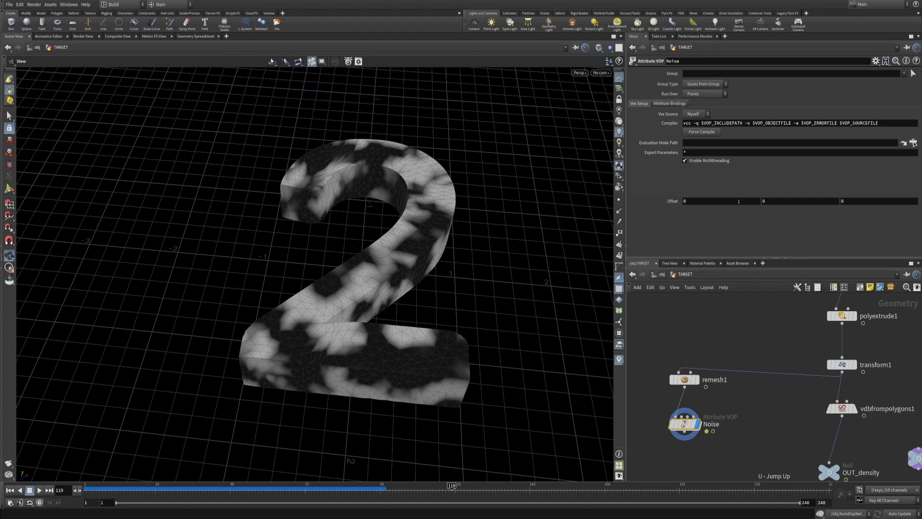
Step: Reuse the font1 text expression floor($F/40) as the Y offset of the Noise node
middle_drag(798, 323, 798, 305)
click(754, 370)
click(676, 400)
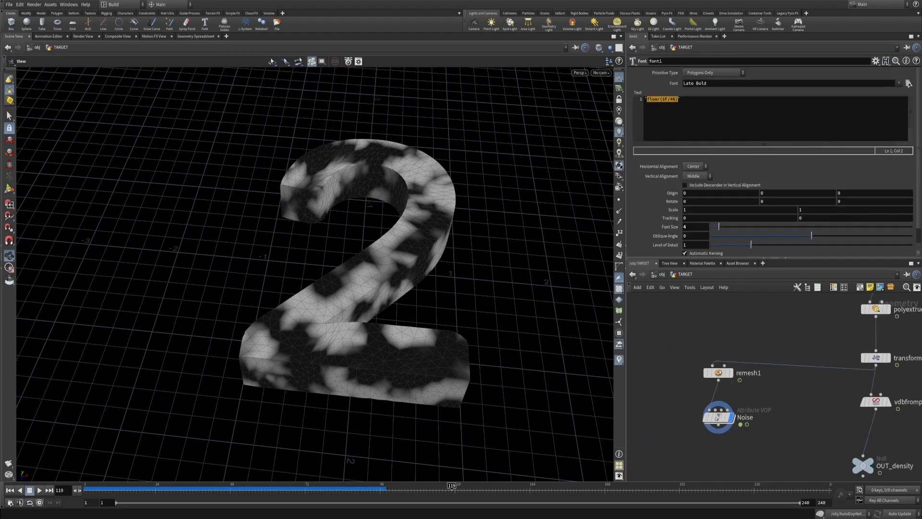
click(718, 417)
click(783, 201)
text(floor($F/40))
key(Return)
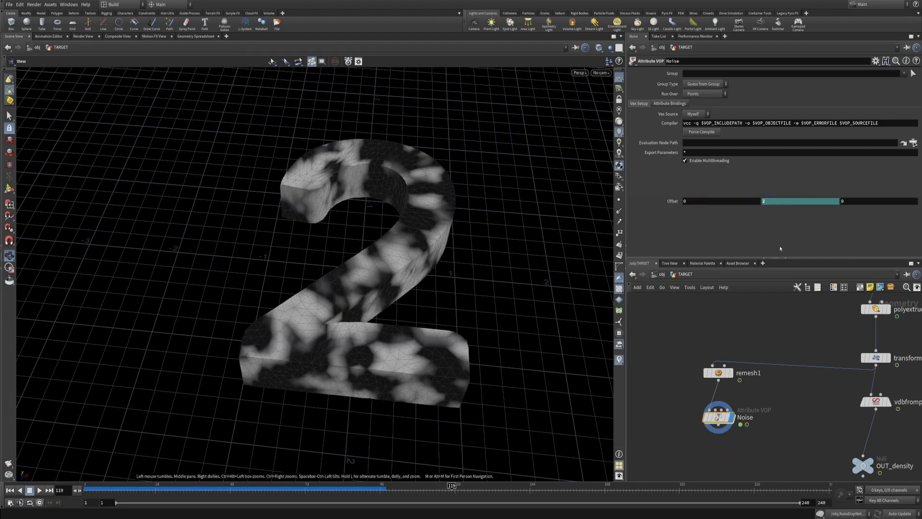
Step: Change the Noise Y offset to floor($F/40)*30 and scrub to frame 25 to check the pattern per number
drag(189, 489, 448, 489)
click(664, 203)
click(807, 201)
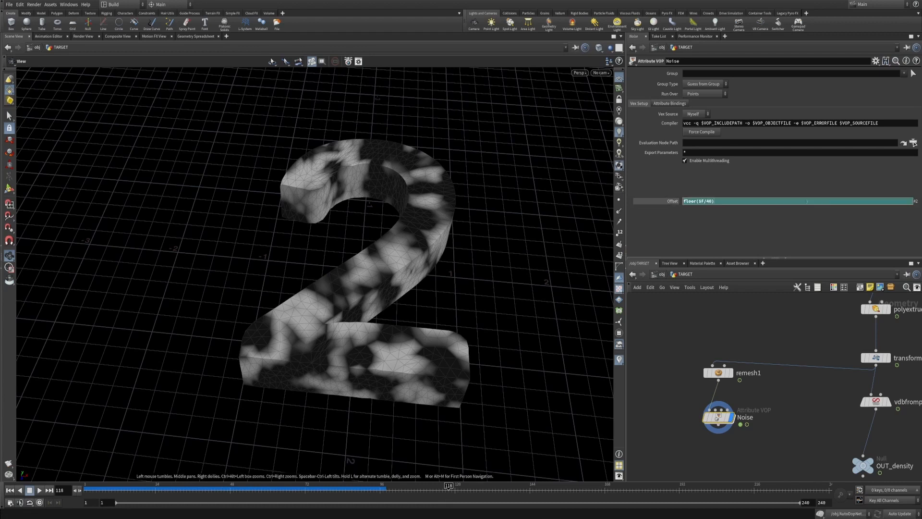
text(*)
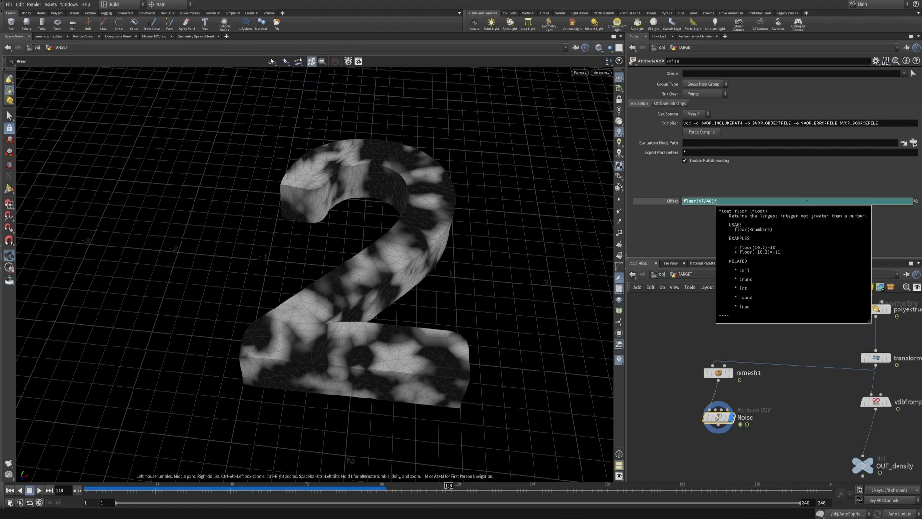
text(30)
key(Return)
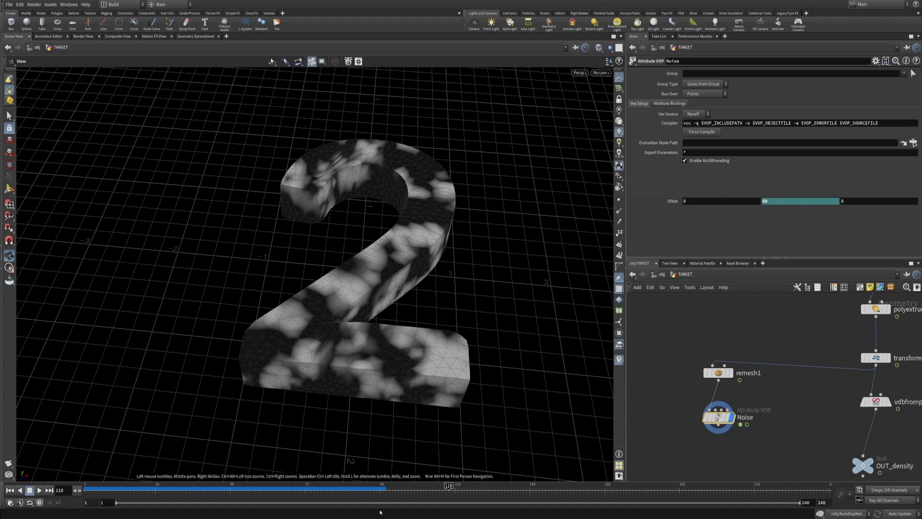
mouse_move(520, 486)
mouse_down()
mouse_move(571, 486)
mouse_move(257, 478)
mouse_move(151, 487)
mouse_move(323, 487)
mouse_move(158, 486)
mouse_up()
Step: Add a Blast node after the Noise node in the TARGET network and display its result
alt+middle_drag(713, 447, 716, 406)
key(Tab)
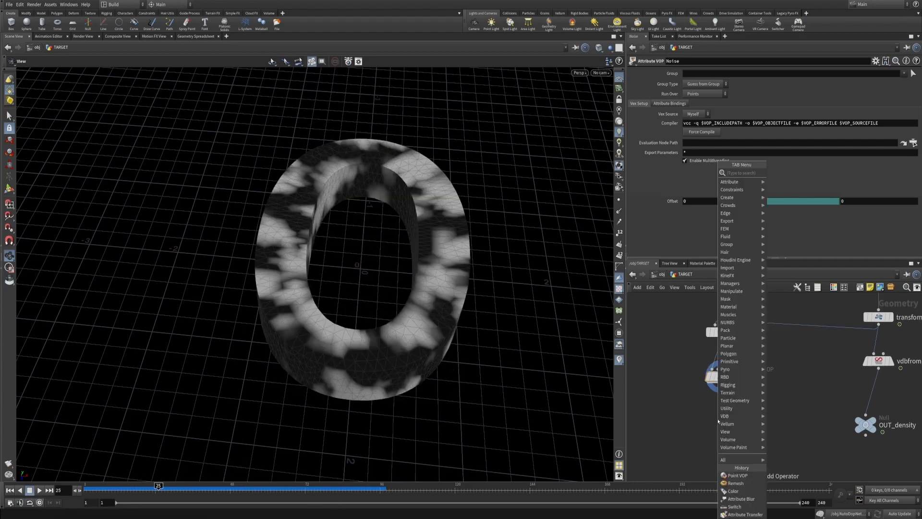
text(blast)
key(Return)
click(716, 420)
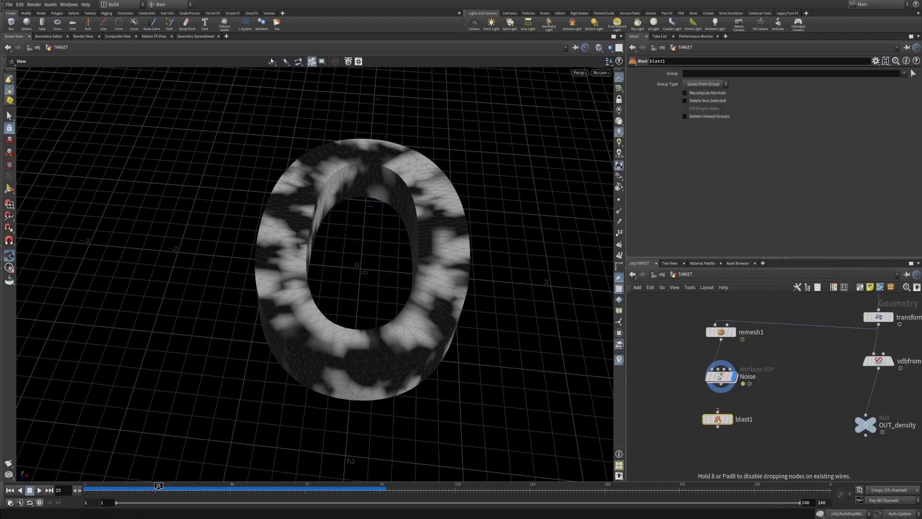
click(732, 435)
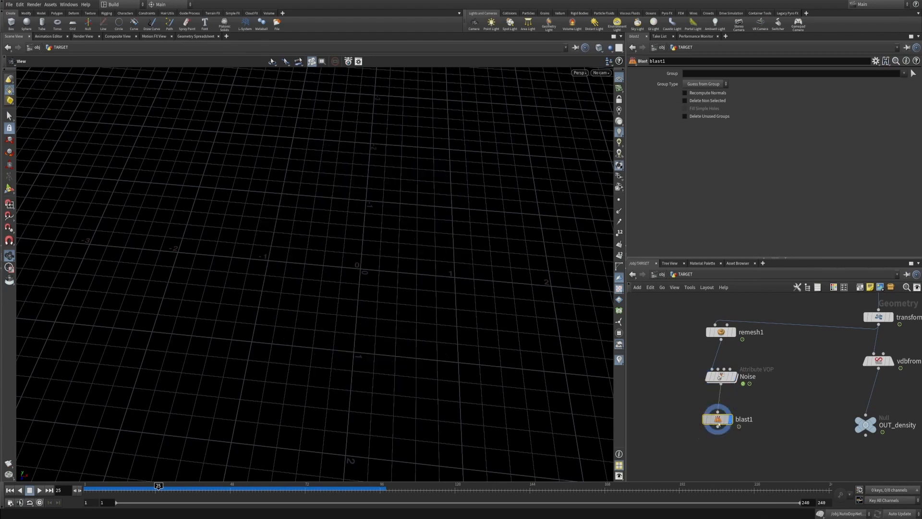
Step: Rename the Blast node as remove_Black
double_click(747, 424)
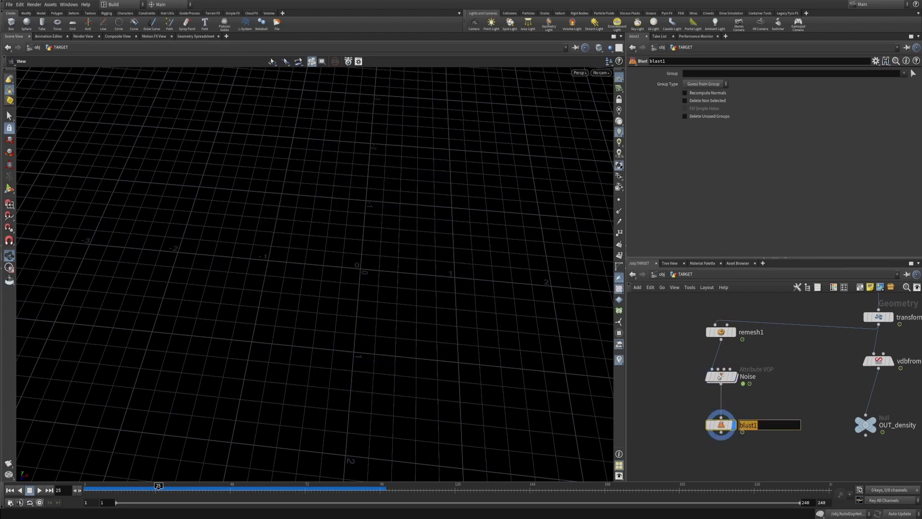
text(remio)
key(BackSpace)
key(BackSpace)
text(ove_Black)
key(Return)
click(712, 72)
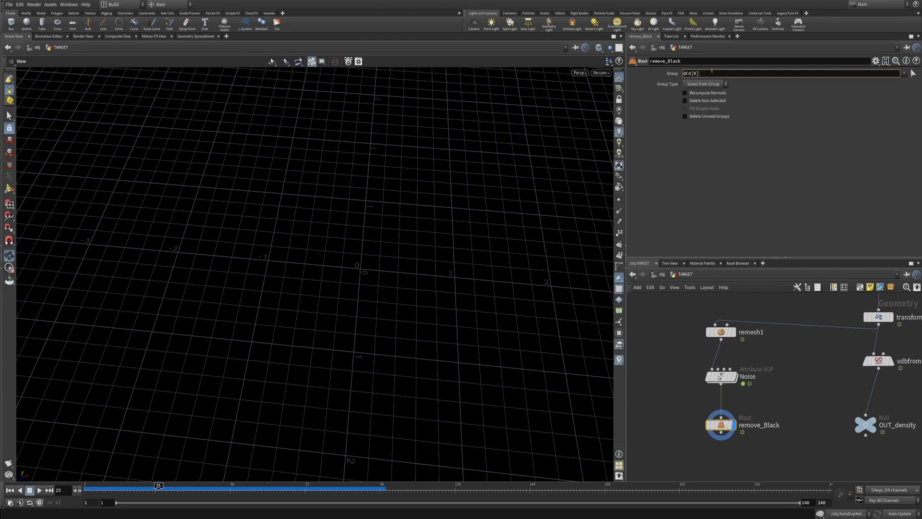
text(1)
key(Return)
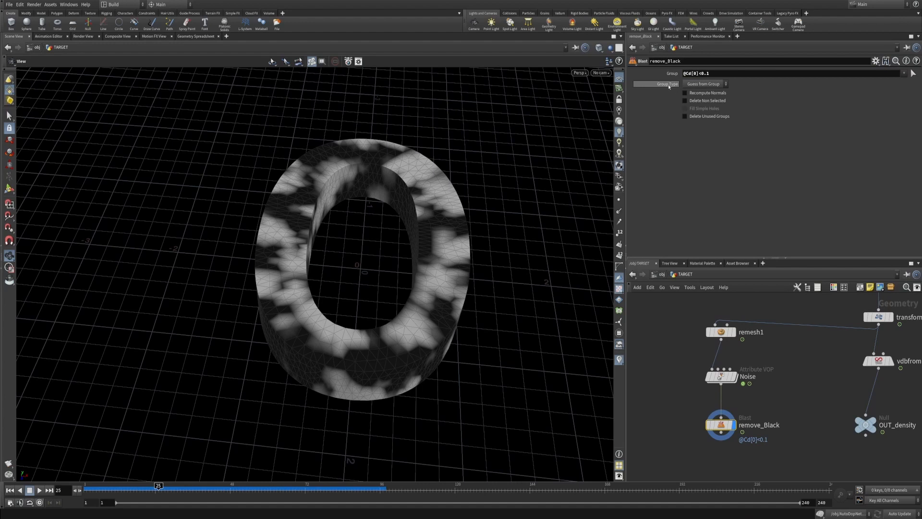
click(703, 84)
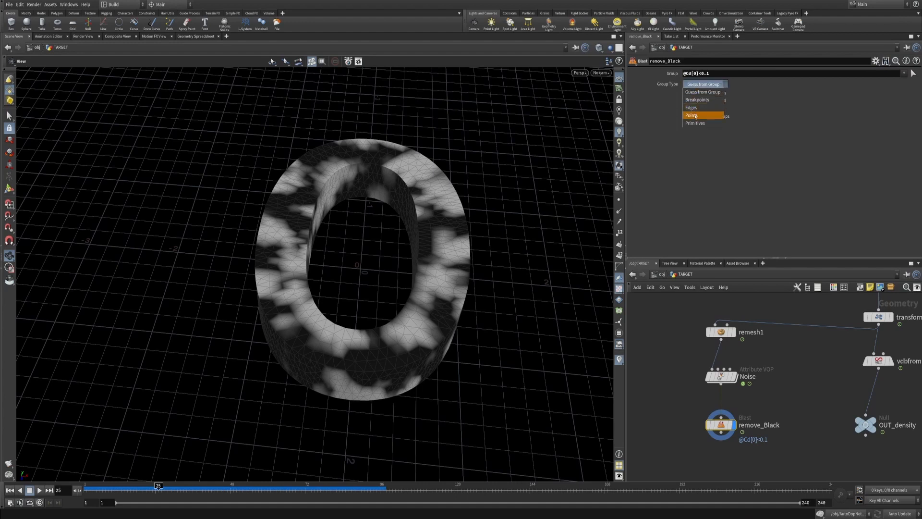
click(694, 106)
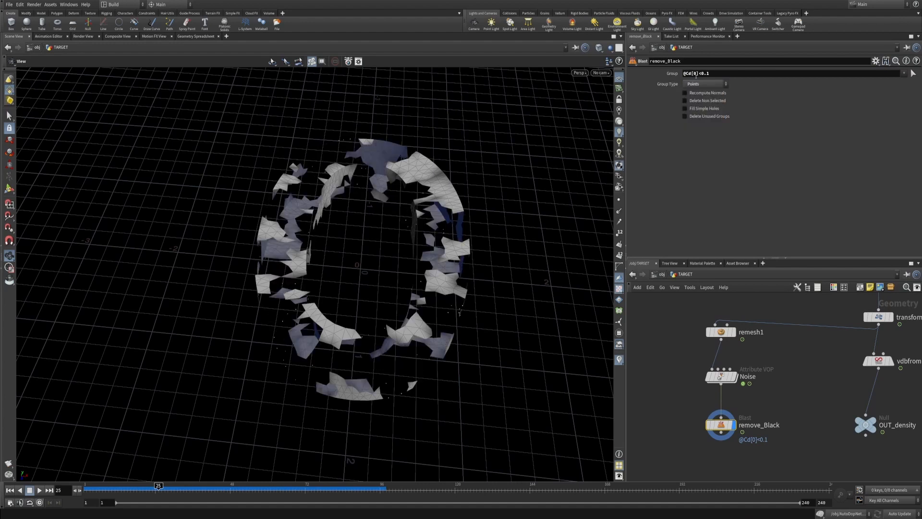
Step: Add and display an Add node below remove_Black, with Remove Unused Points enabled for its polygons
middle_click(722, 376)
middle_drag(756, 367, 761, 367)
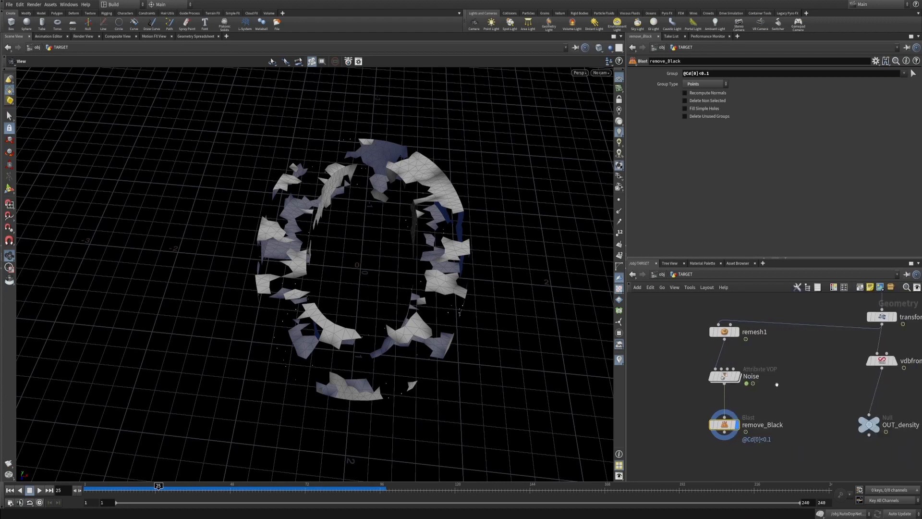
middle_drag(758, 421, 771, 366)
middle_drag(762, 407, 758, 379)
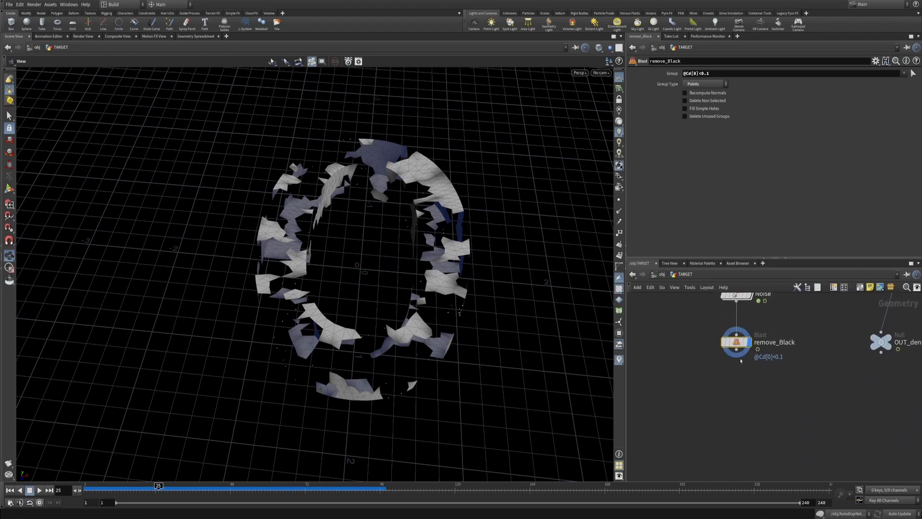
drag(326, 288, 313, 272)
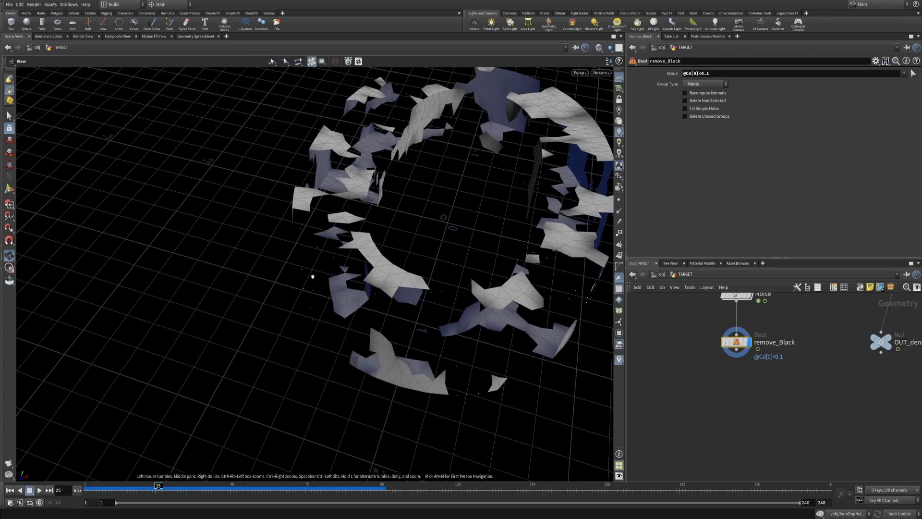
key(Tab)
text(a)
key(Return)
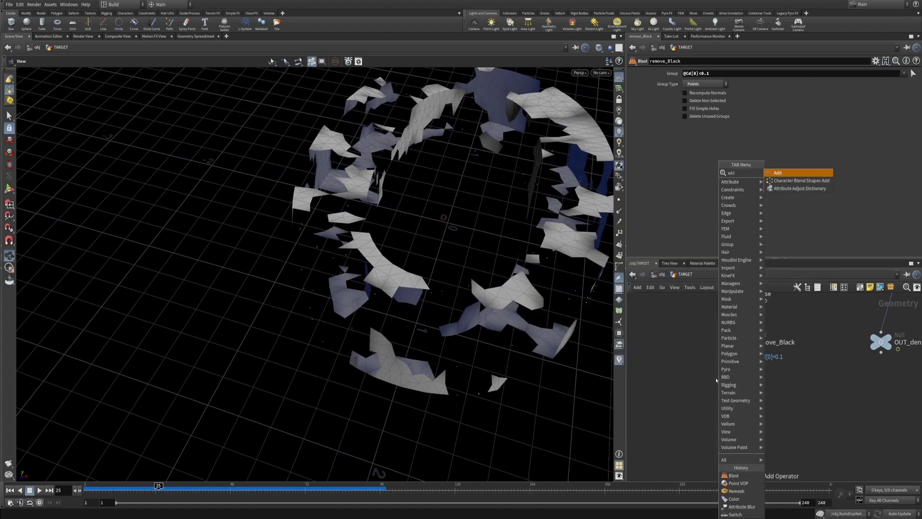
click(716, 378)
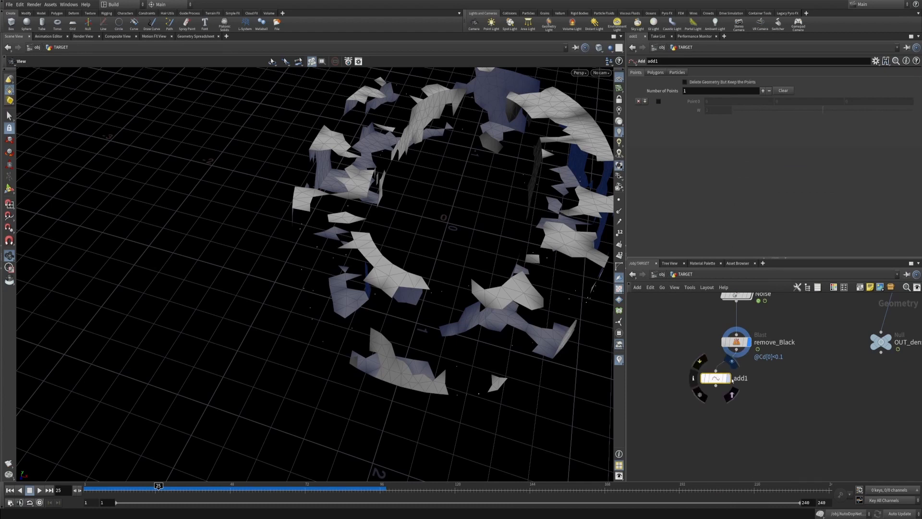
click(655, 72)
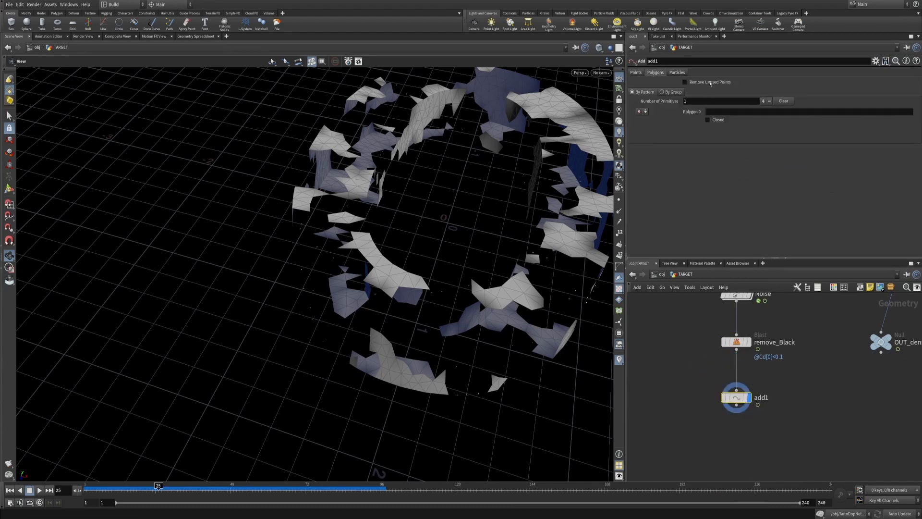
middle_drag(720, 408, 718, 382)
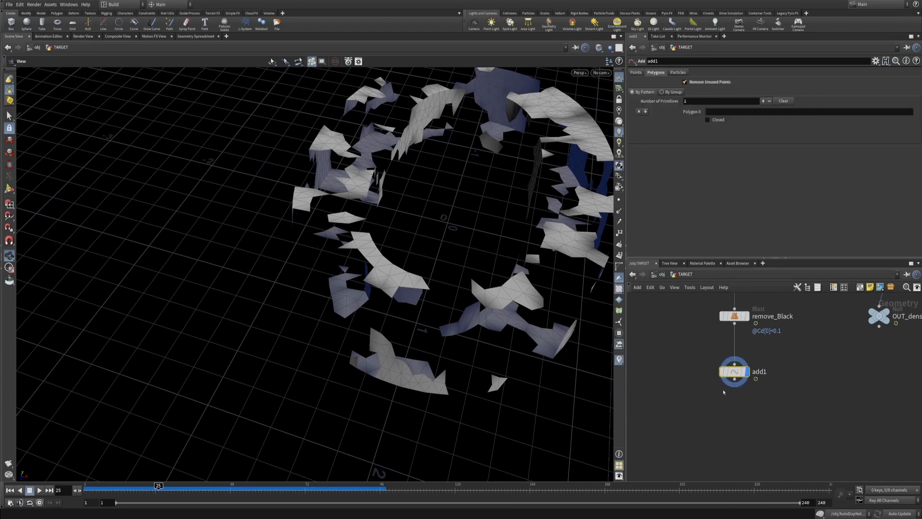
Step: Add a Null node after add1 and name it Cd_Mask
click(731, 422)
text(null)
key(Return)
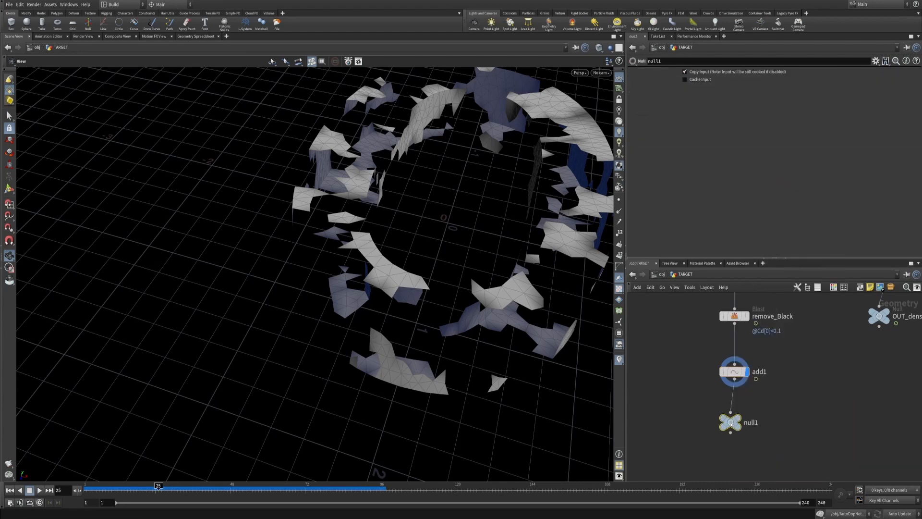
click(753, 422)
text(Cd_Mask)
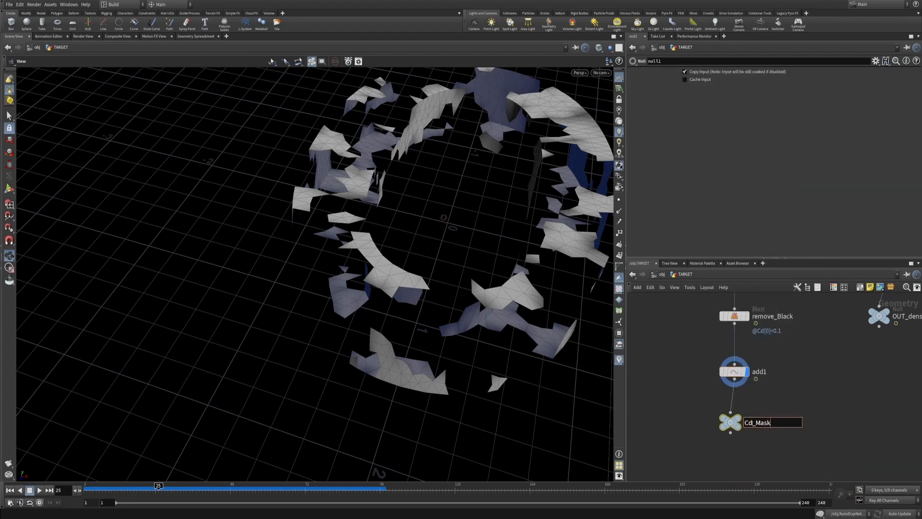
key(Return)
Step: Go to sopsolver1 inside AutoDopNetwork and add a displayed Object Merge node beside dop_geometry
key(u)
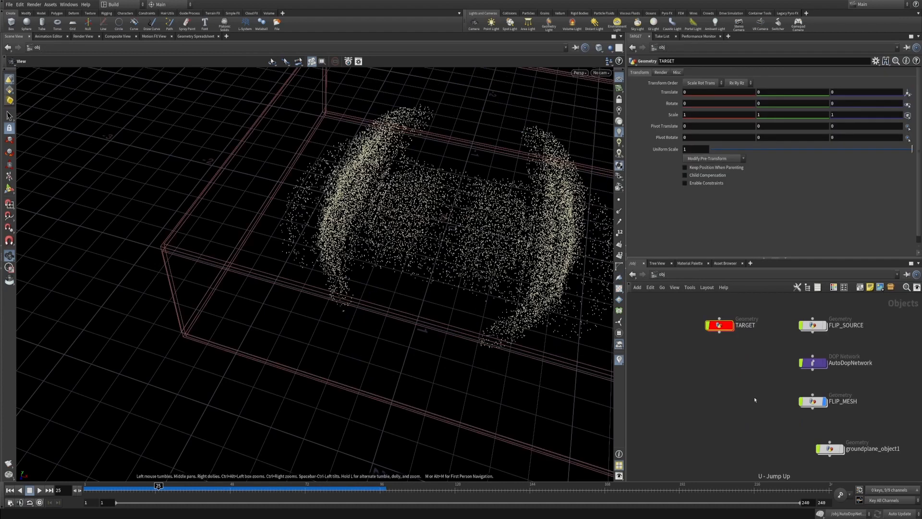
key(i)
key(i)
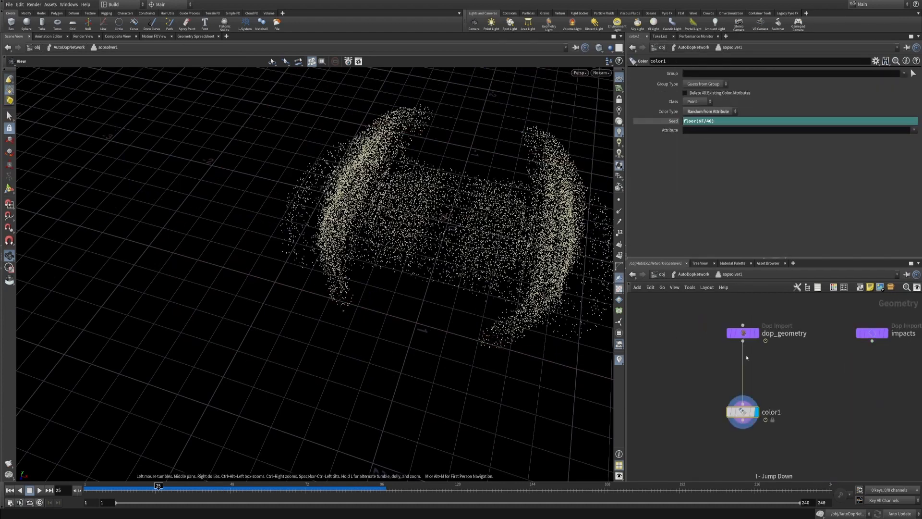
key(Tab)
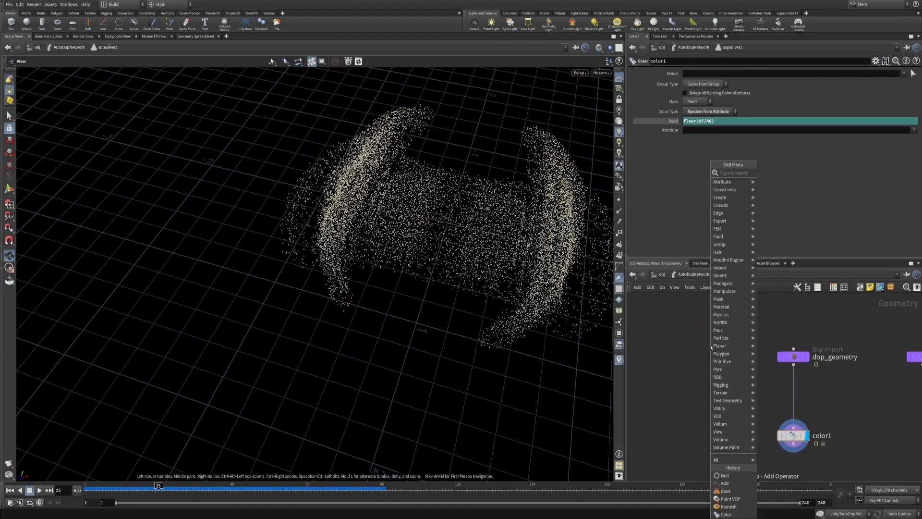
text(obj)
key(Return)
click(710, 346)
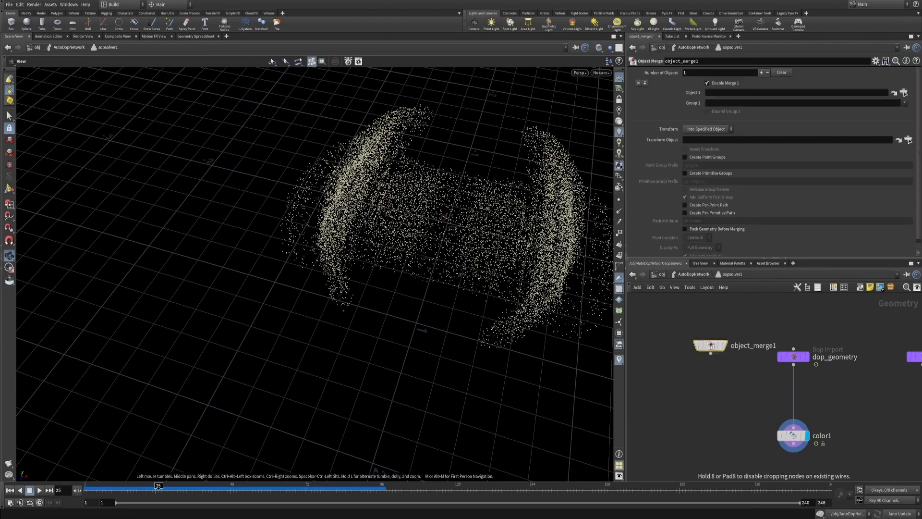
click(724, 346)
drag(712, 345, 693, 365)
Step: Set Object 1 of object_merge1 to ../../../TARGET/Cd_Mask/
click(749, 95)
text(../../../../T)
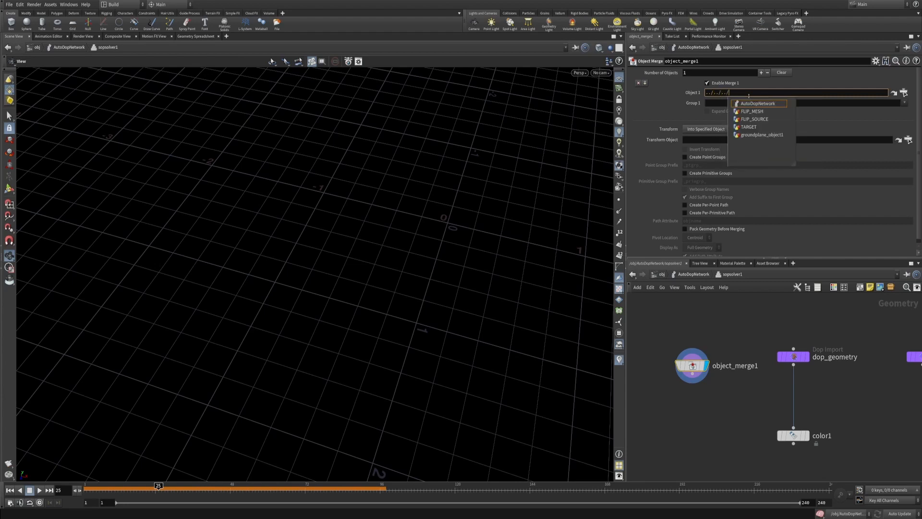
key(Return)
key(Return)
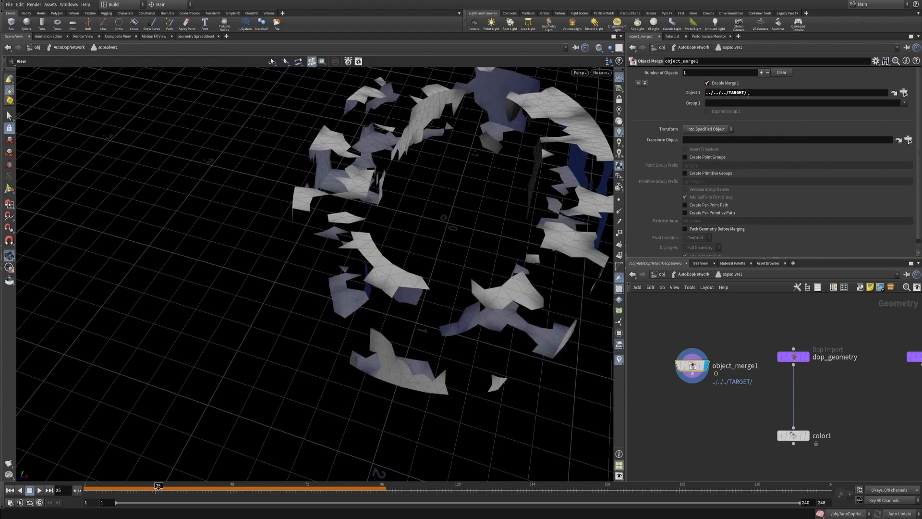
click(749, 94)
text(Co)
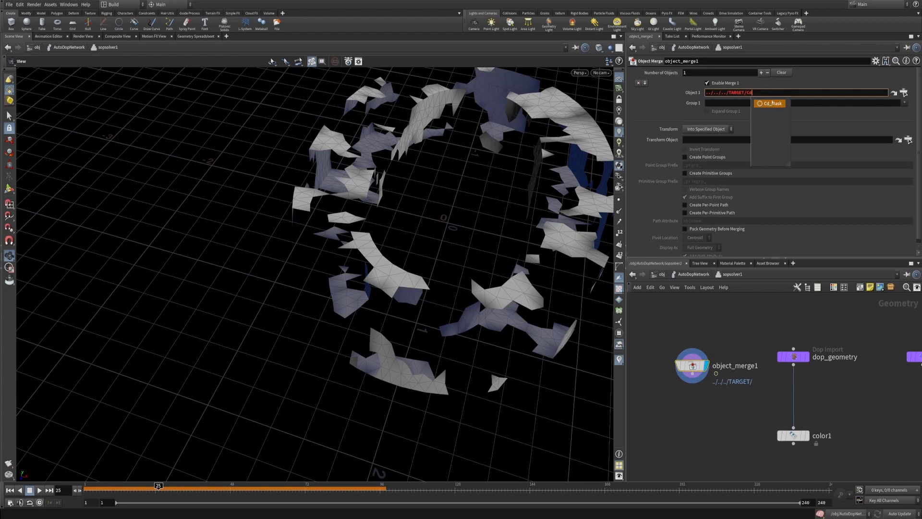
click(776, 105)
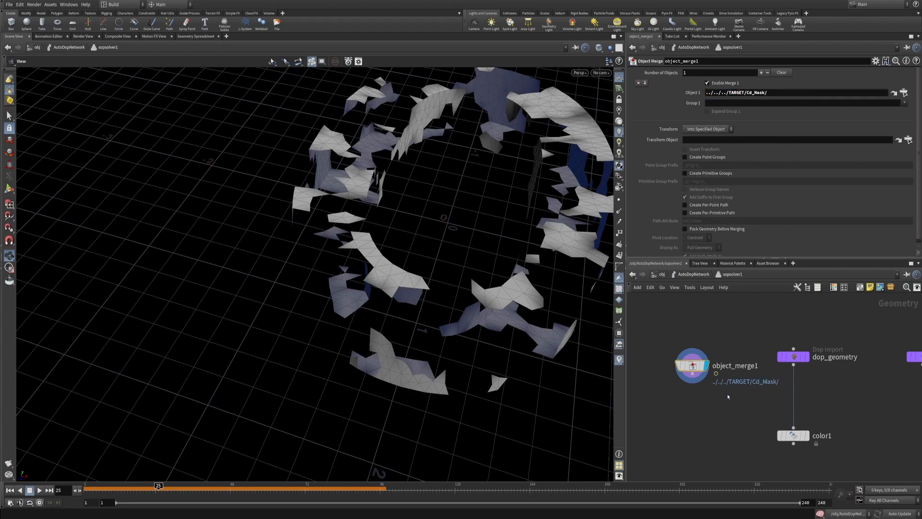
Step: Detach color1 from dop_geometry, place it below object_merge1, connect it to that node and display it
drag(752, 419, 763, 377)
drag(807, 395, 700, 401)
click(710, 398)
scroll(705, 340, down, 4)
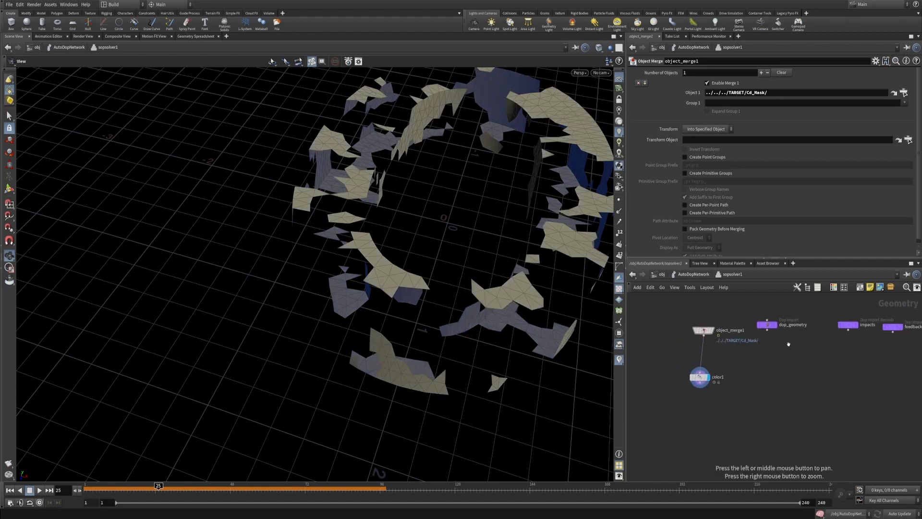
Step: Display dop_geometry to compare its particles with the mask, switch the display back to color1, and line object_merge1 up above it
click(774, 325)
click(769, 325)
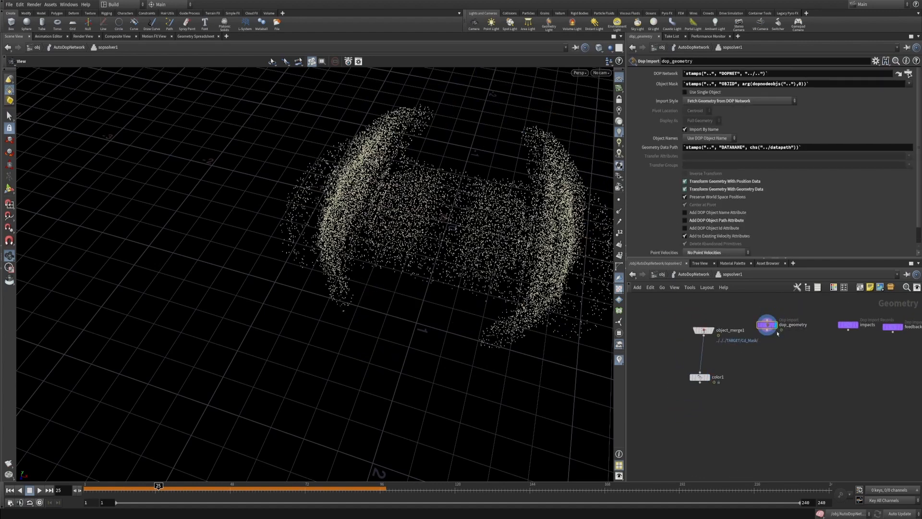
click(707, 377)
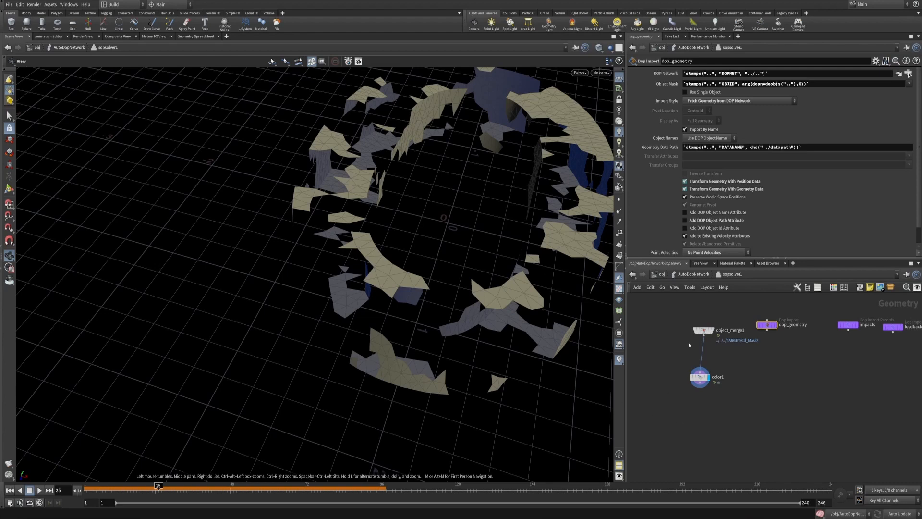
drag(703, 330, 699, 330)
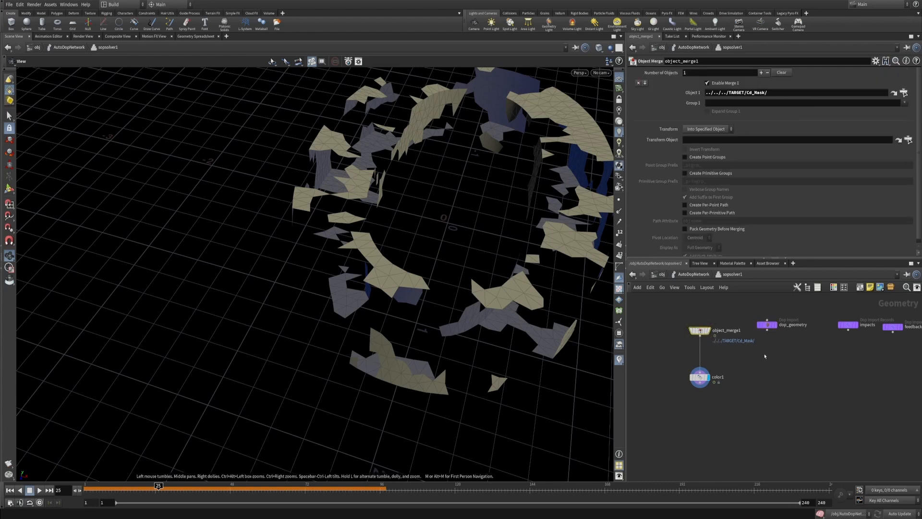
Step: Replay the simulation in AutoDopNetwork from frame 1 to frame 6, and return inside sopsolver1 to display color1
key(u)
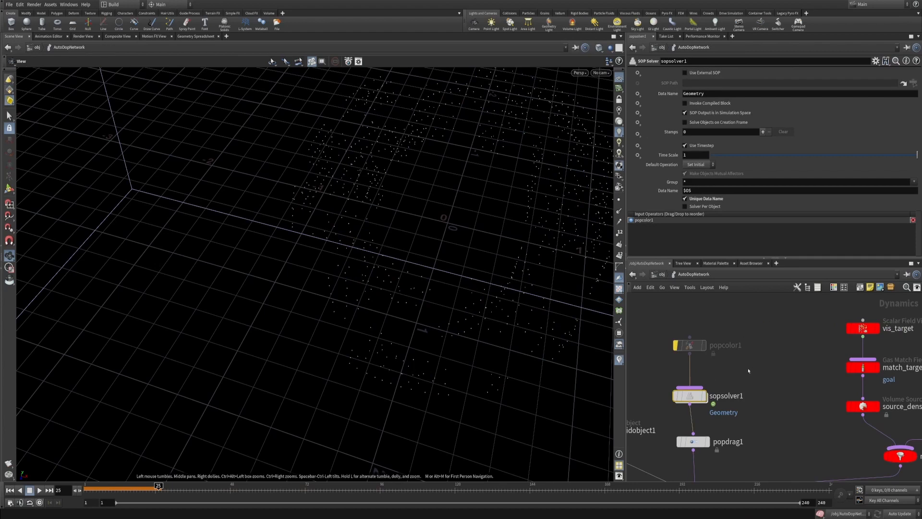
click(11, 490)
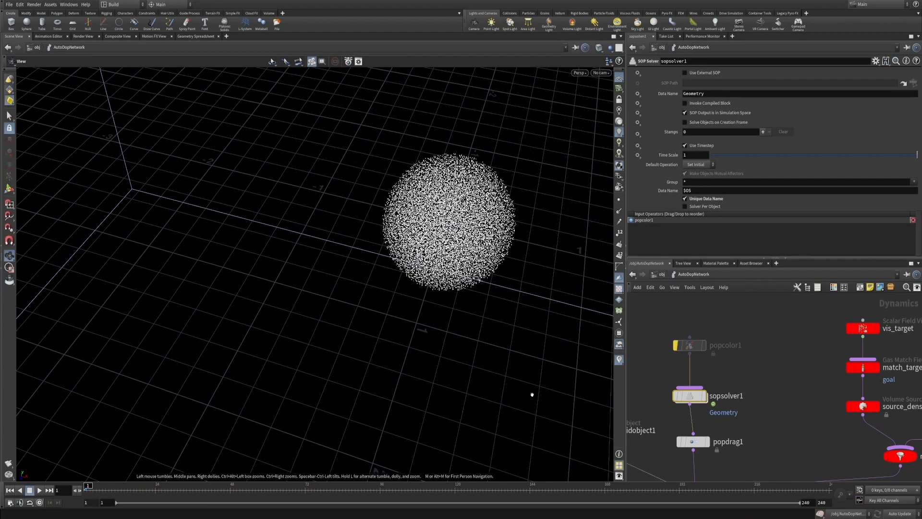
key(i)
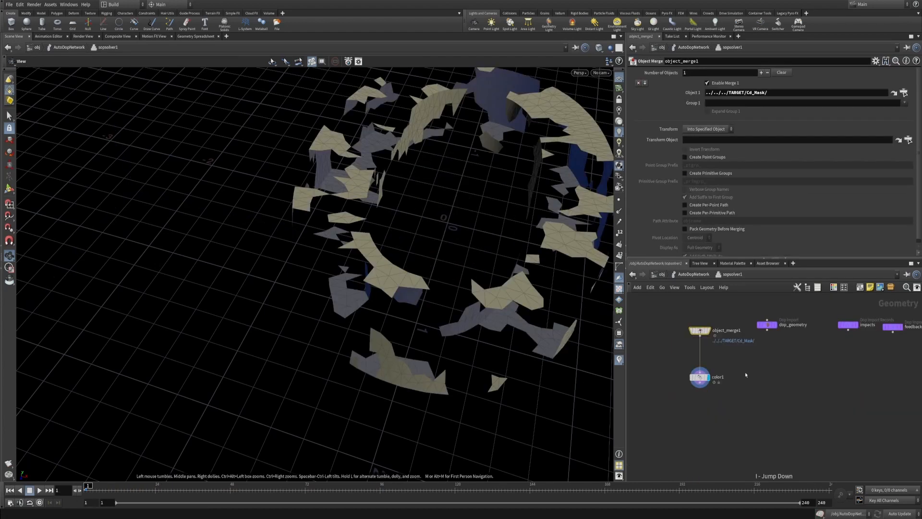
key(u)
click(39, 490)
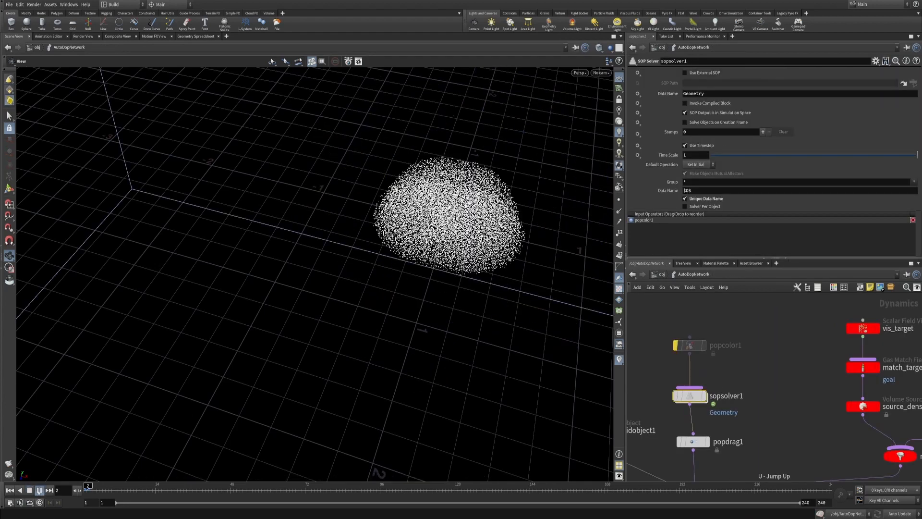
key(i)
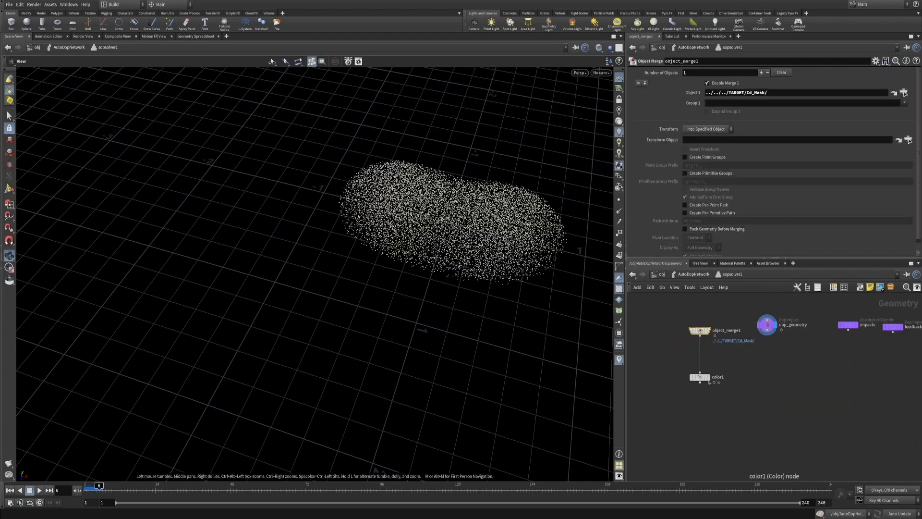
click(700, 378)
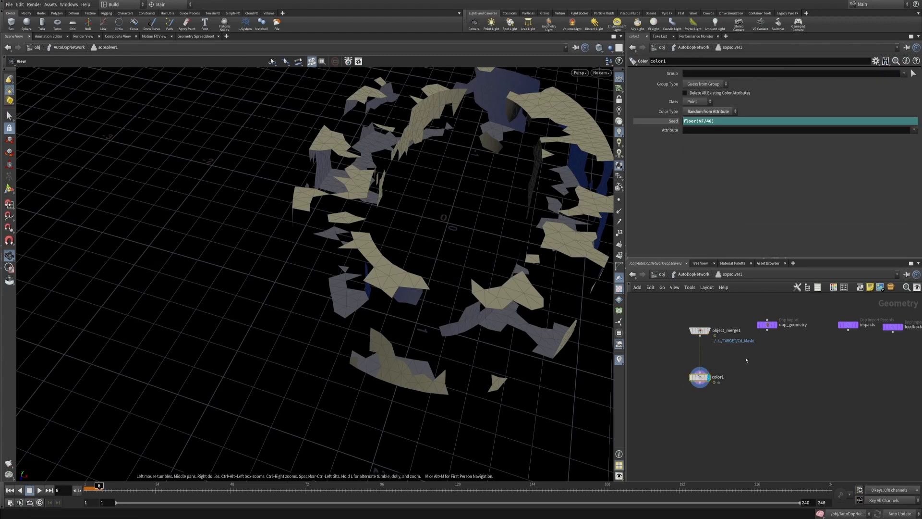
Step: Add an Attribute Transfer node below color1 and dop_geometry
click(767, 324)
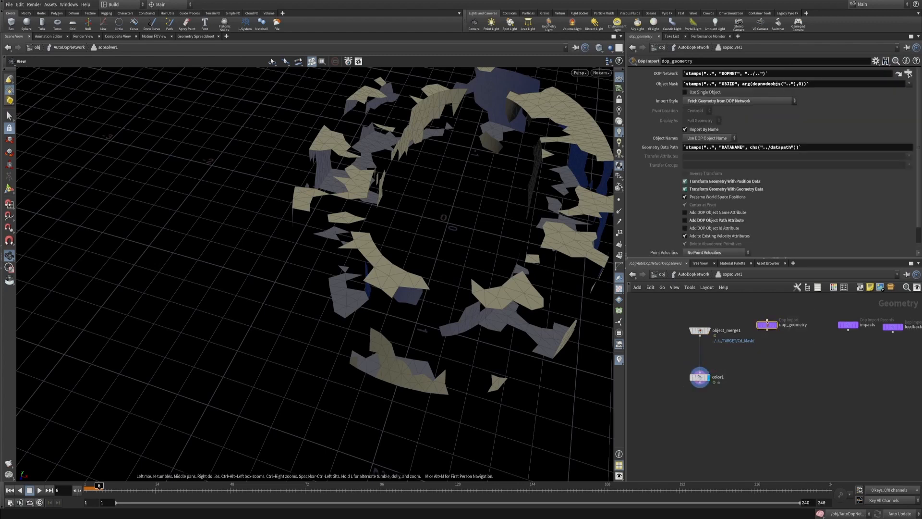
key(Tab)
text(attrt)
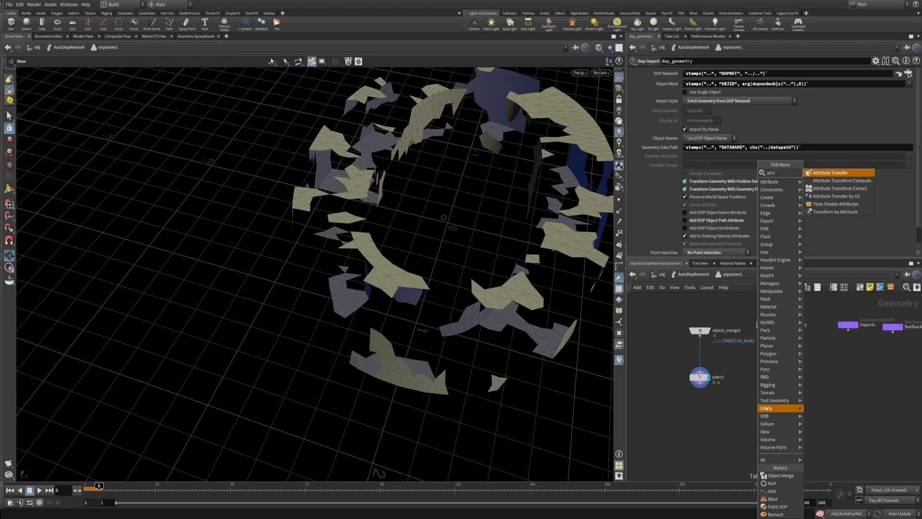
key(Return)
drag(767, 408, 735, 409)
scroll(733, 402, up, 3)
Step: Connect dop_geometry to attribtransfer1's first input and color1 to its second, display the node and place it lower in the network
click(728, 402)
middle_drag(773, 332, 758, 387)
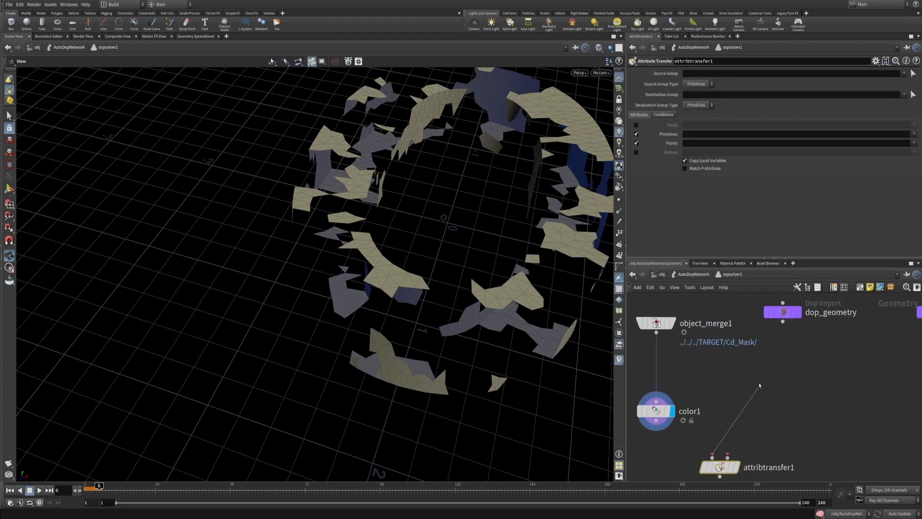
click(783, 323)
middle_drag(754, 443, 768, 393)
click(741, 407)
click(668, 374)
click(752, 397)
drag(736, 417, 736, 439)
Step: Turn off primitive attribute transfer on attribtransfer1 and limit the point attributes to Cd
click(636, 134)
click(697, 144)
text(Cd)
key(Return)
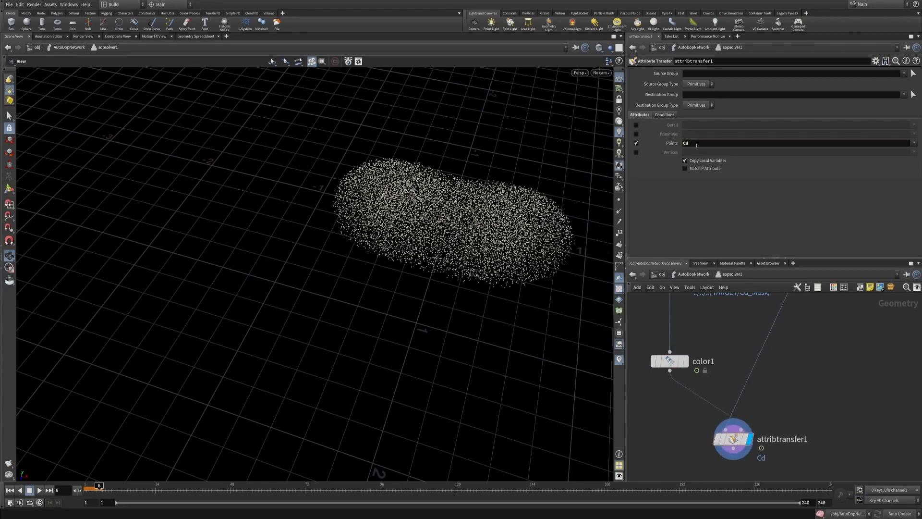
middle_drag(776, 394, 783, 360)
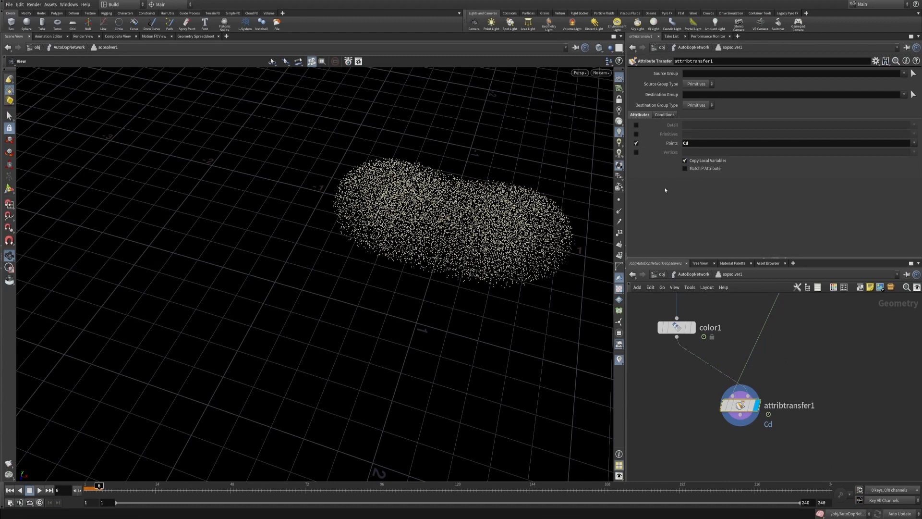
Step: Set attribtransfer1's Distance Threshold to 0.15 and inspect the particle colors
alt+drag(465, 214, 457, 284)
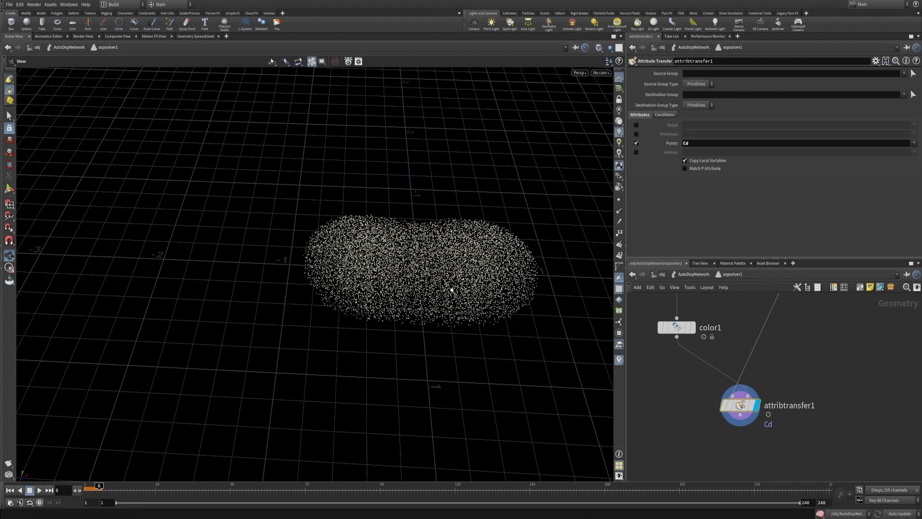
click(656, 116)
drag(711, 152, 705, 155)
click(697, 154)
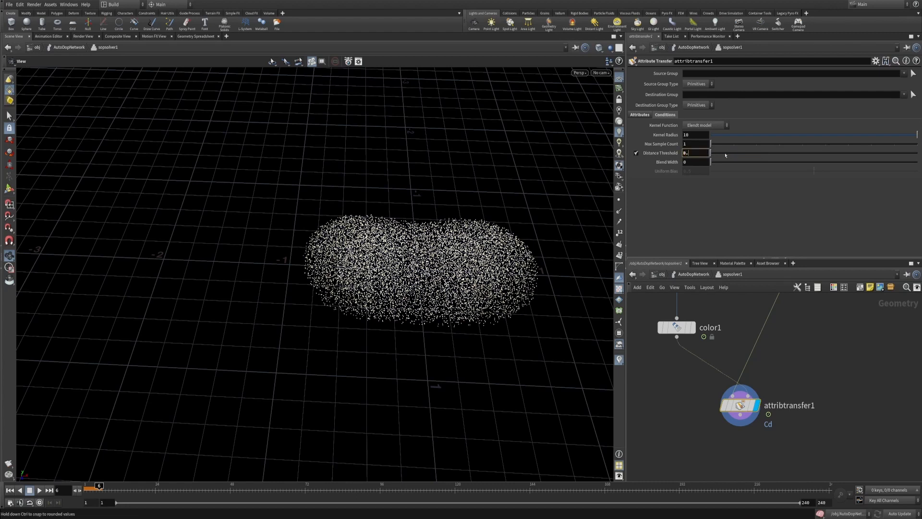
text(0.15)
key(Return)
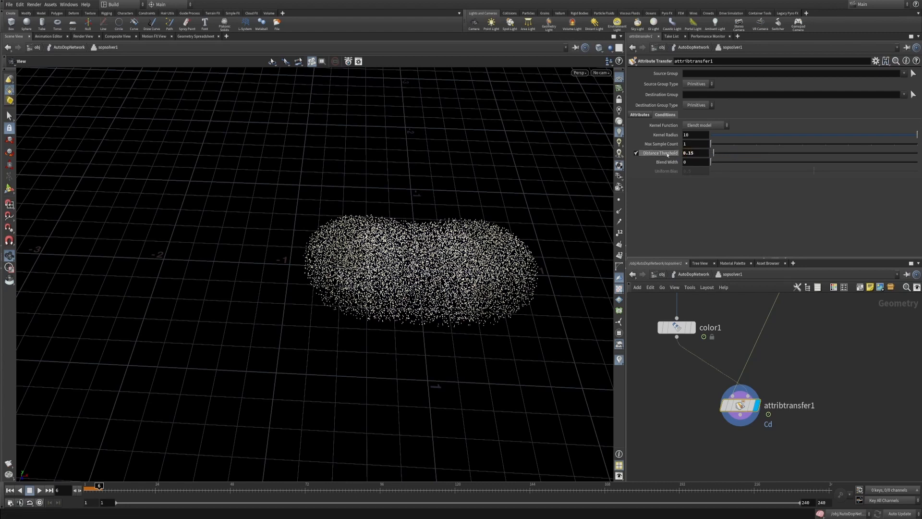
drag(505, 265, 483, 262)
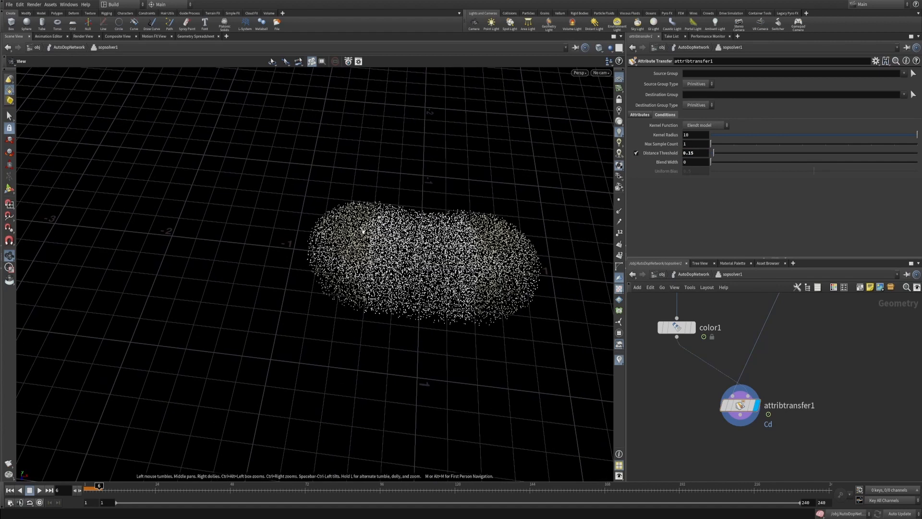
Step: Set attribtransfer1's Blend Width to 0.1 and inspect the softened color transitions
click(700, 162)
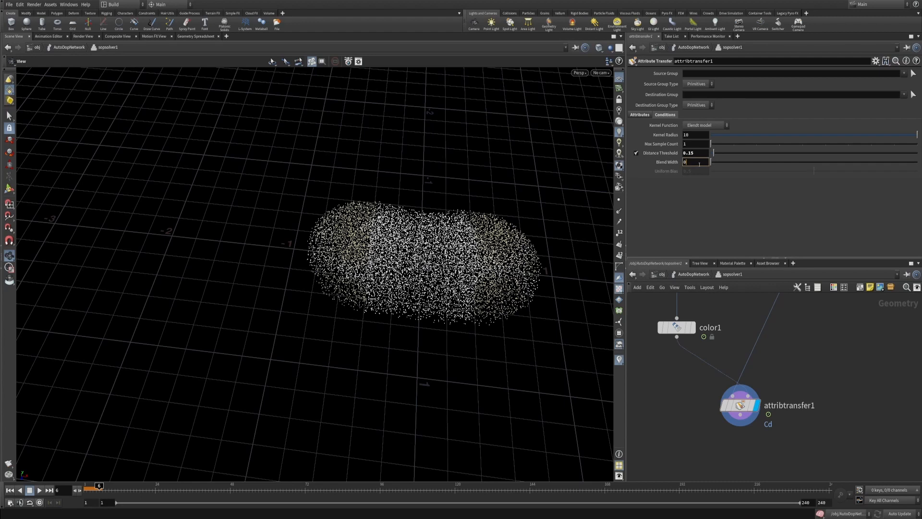
text(.1)
key(Return)
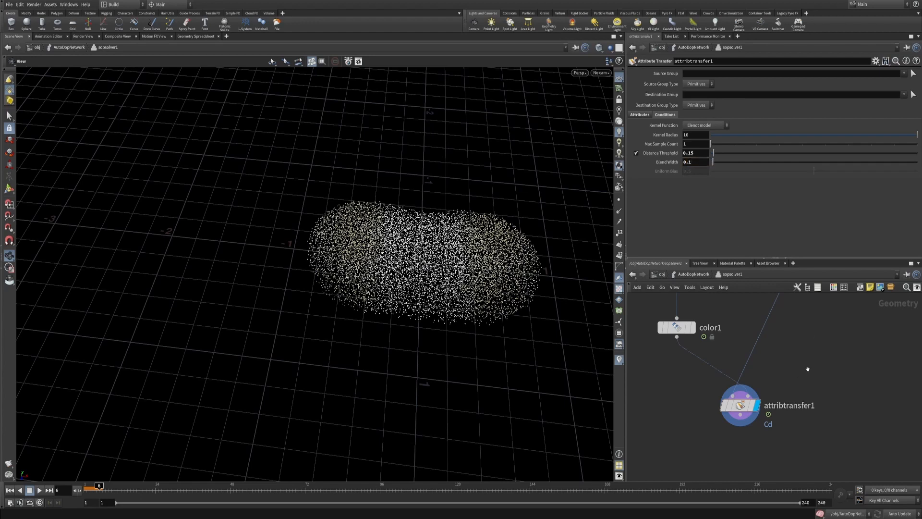
alt+right_drag(745, 357, 771, 358)
alt+middle_drag(793, 341, 752, 368)
scroll(752, 367, down, 2)
scroll(464, 246, down, 2)
alt+drag(463, 246, 422, 264)
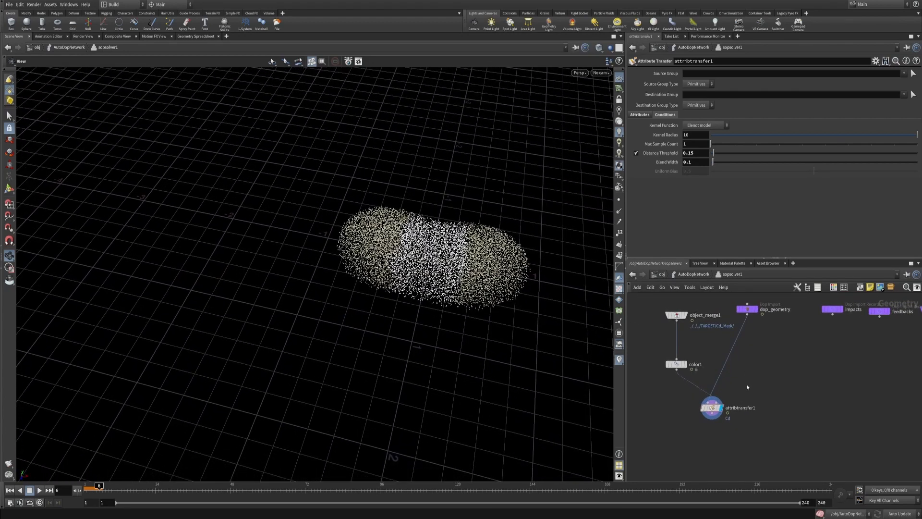
Step: Add a Switch node below attribtransfer1
drag(652, 305, 703, 386)
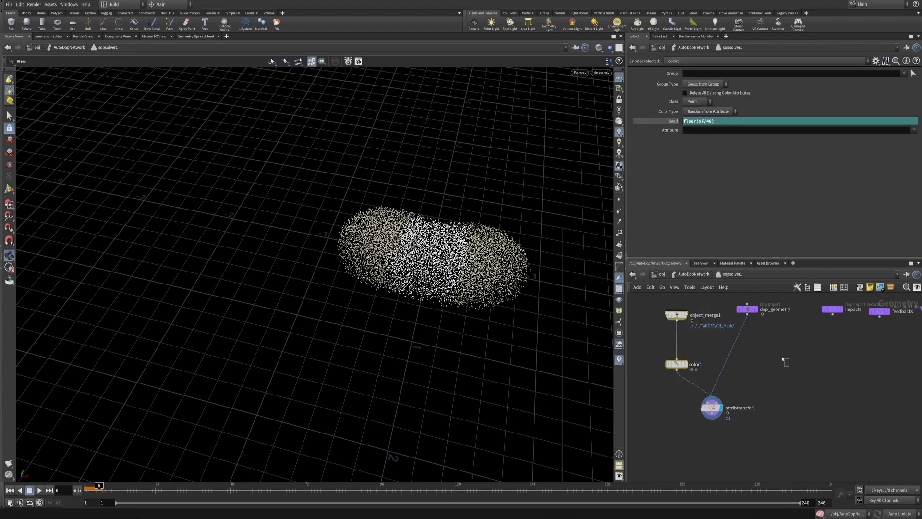
click(748, 310)
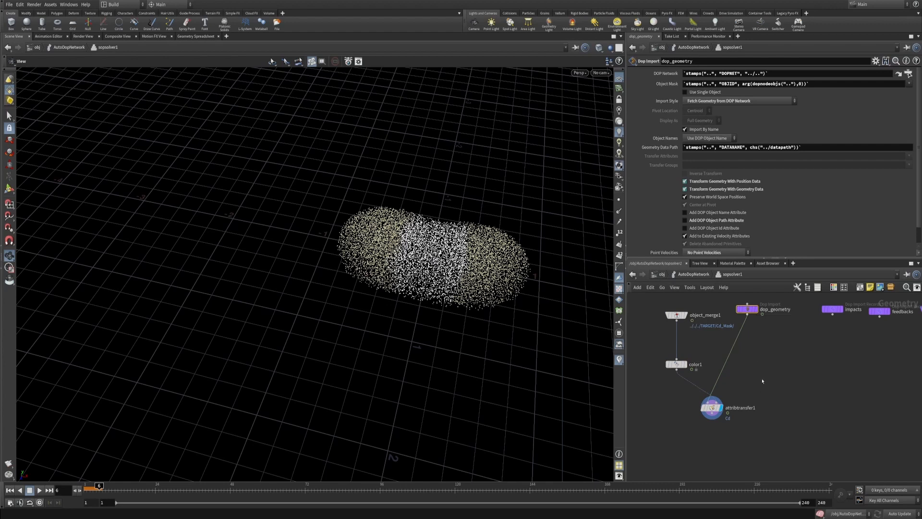
middle_drag(763, 410, 759, 380)
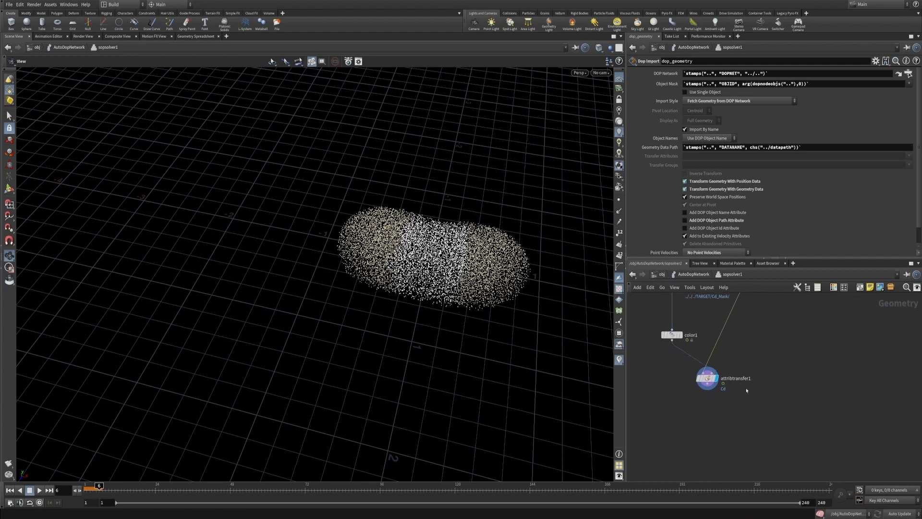
key(Tab)
text(sw)
click(806, 181)
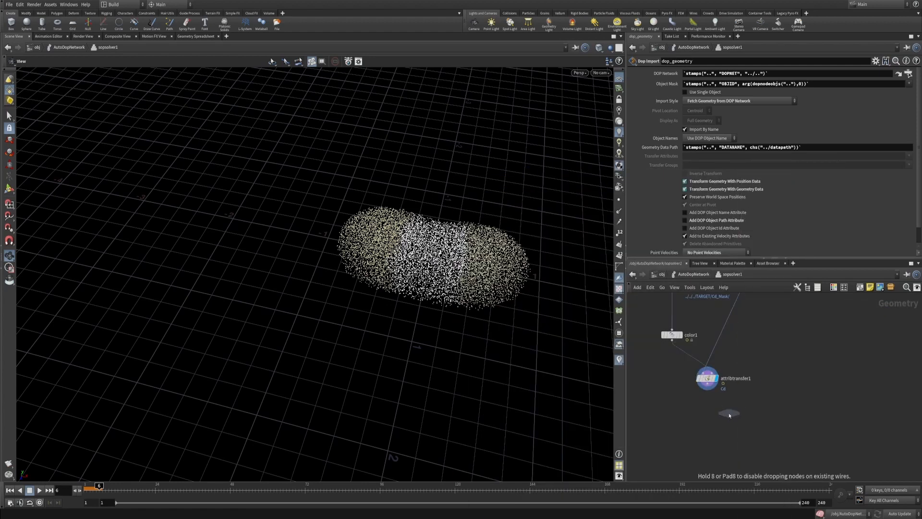
click(719, 426)
Step: Connect dop_geometry as switch1's first input and attribtransfer1 as its second, display switch1 and tidy the placement of both switch1 and dop_geometry
click(718, 418)
middle_drag(755, 337, 749, 403)
click(736, 352)
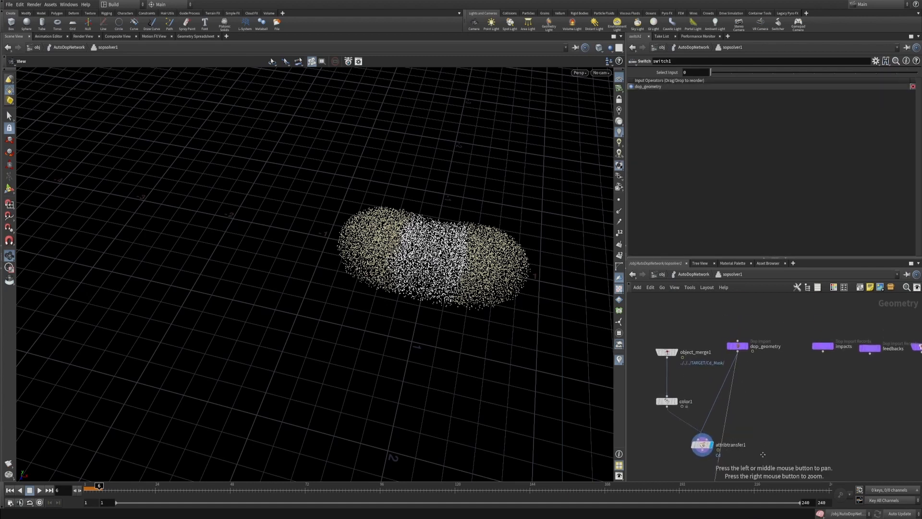
middle_drag(762, 455, 770, 380)
click(722, 412)
click(710, 382)
drag(722, 417, 748, 444)
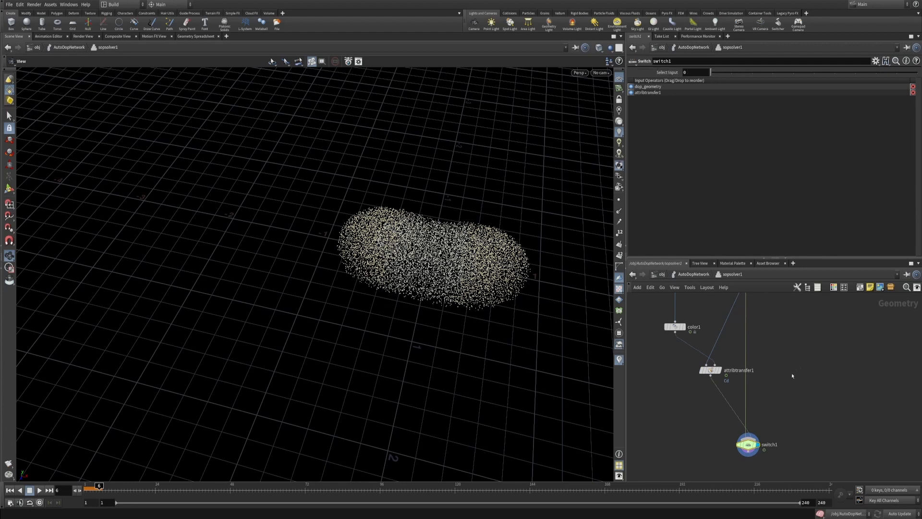
middle_drag(769, 331, 759, 414)
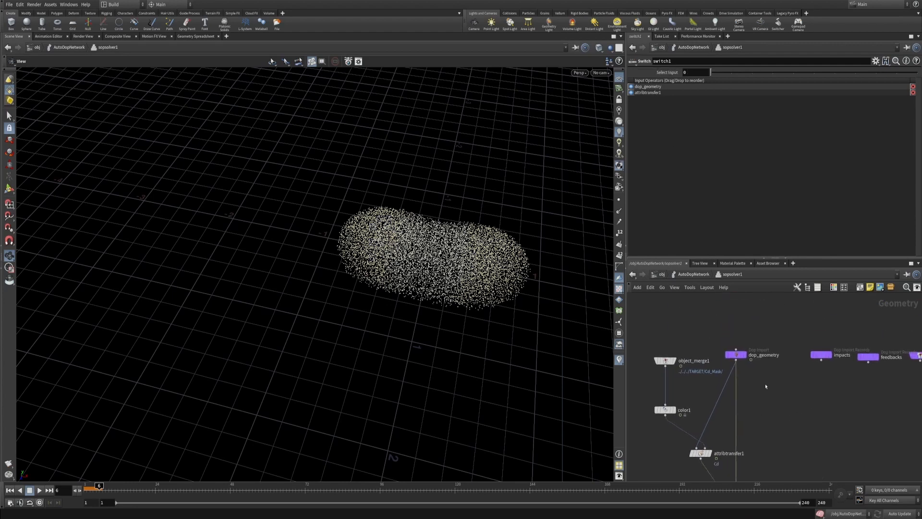
click(731, 356)
drag(731, 356, 744, 362)
middle_drag(765, 444, 772, 370)
Step: Set switch1's Select Input to 1 to view the attribtransfer1 branch
click(743, 453)
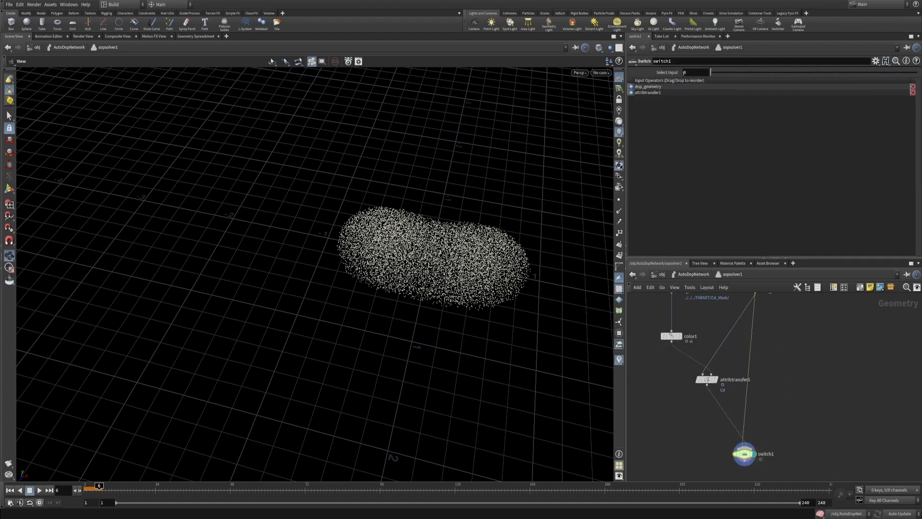
click(693, 73)
text(1)
key(Return)
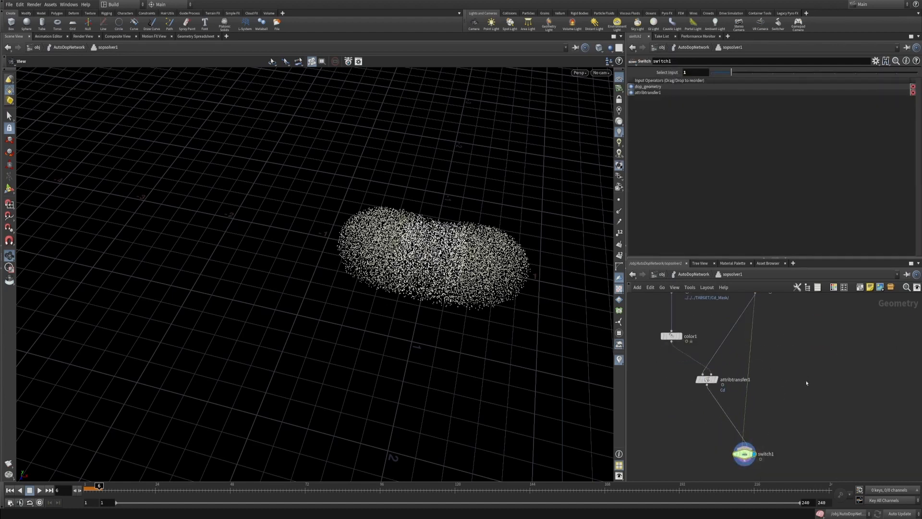
middle_drag(793, 359, 810, 399)
drag(754, 461, 672, 321)
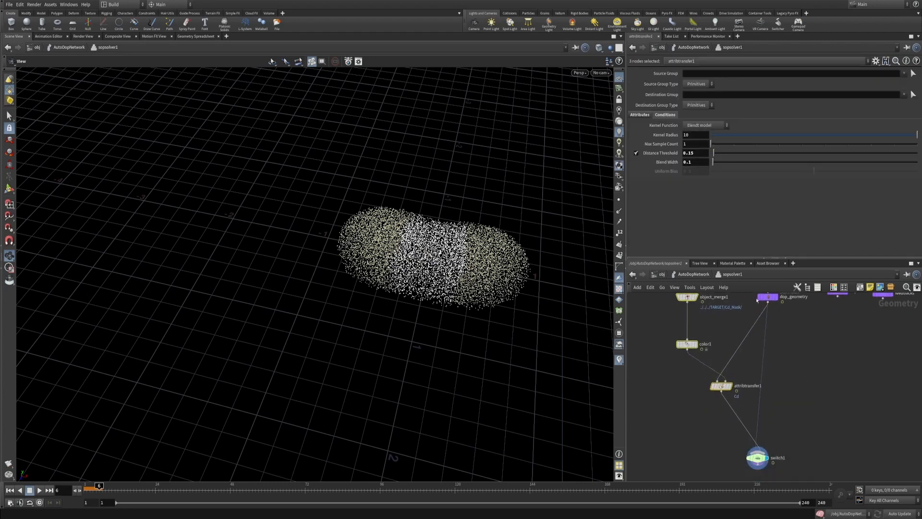
Step: Set switch1's Select Input to the expression $F%40
click(761, 431)
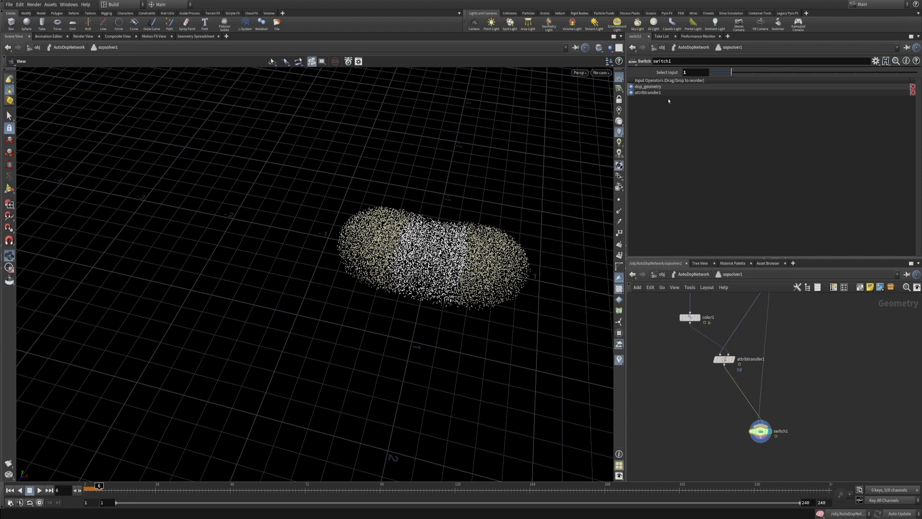
click(692, 73)
text($)
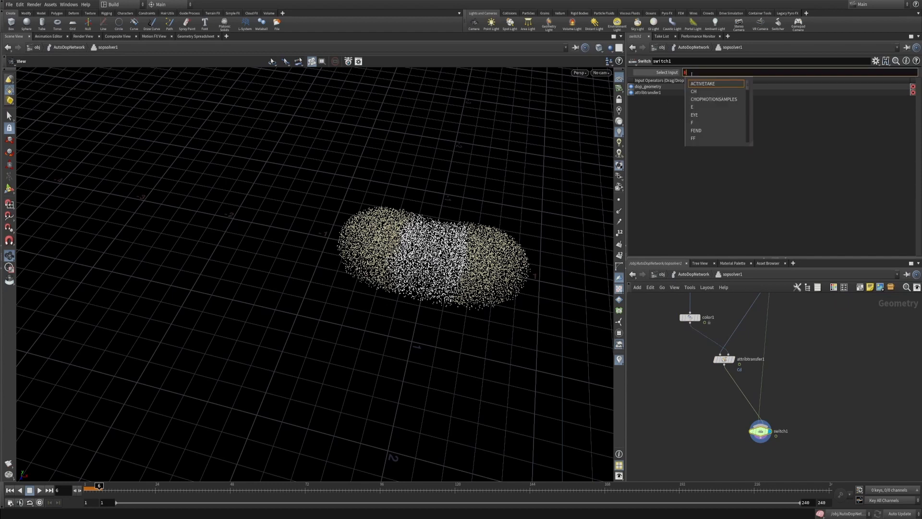
text(F%)
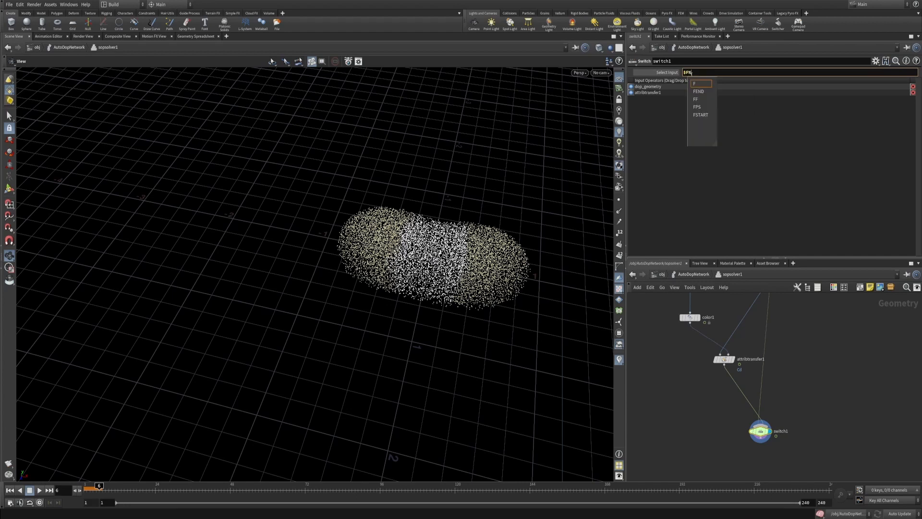
text(10)
key(Return)
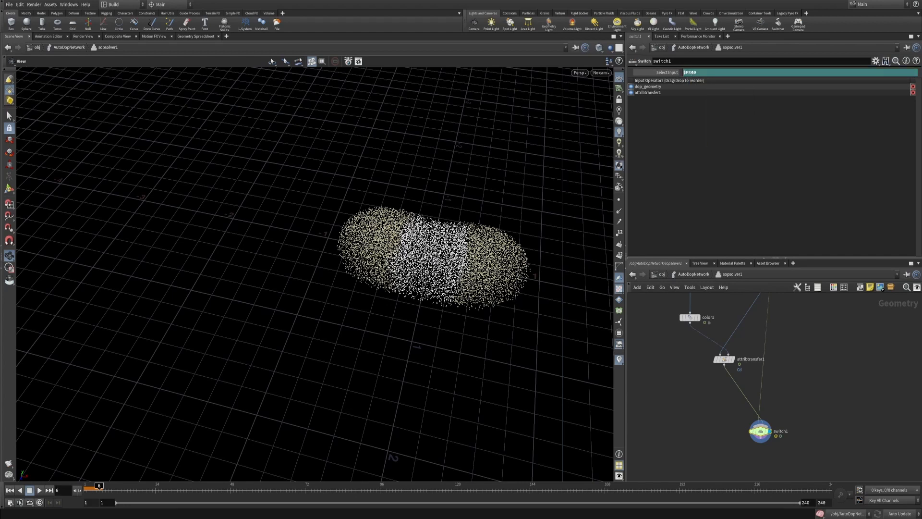
Step: Check switch1's Select Input value and the particle colors at frames 26, 39, 40, 79 and 80
drag(115, 490, 161, 487)
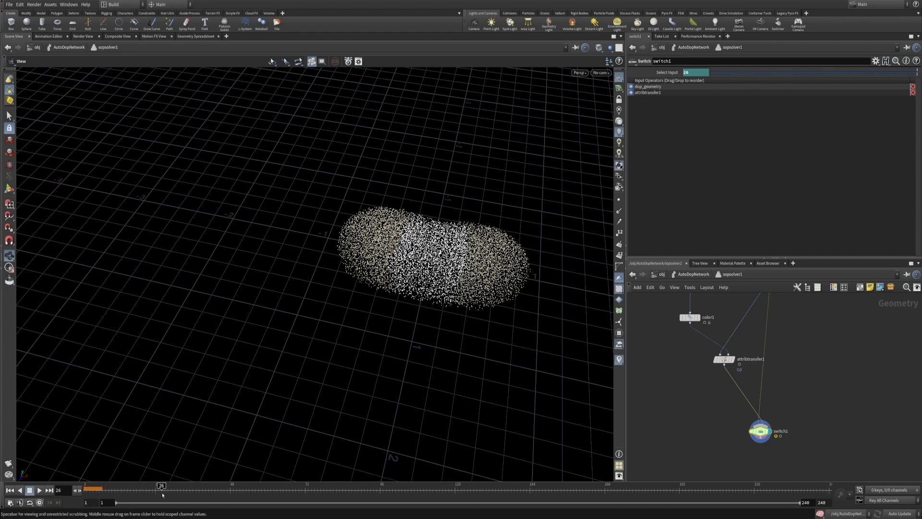
double_click(60, 491)
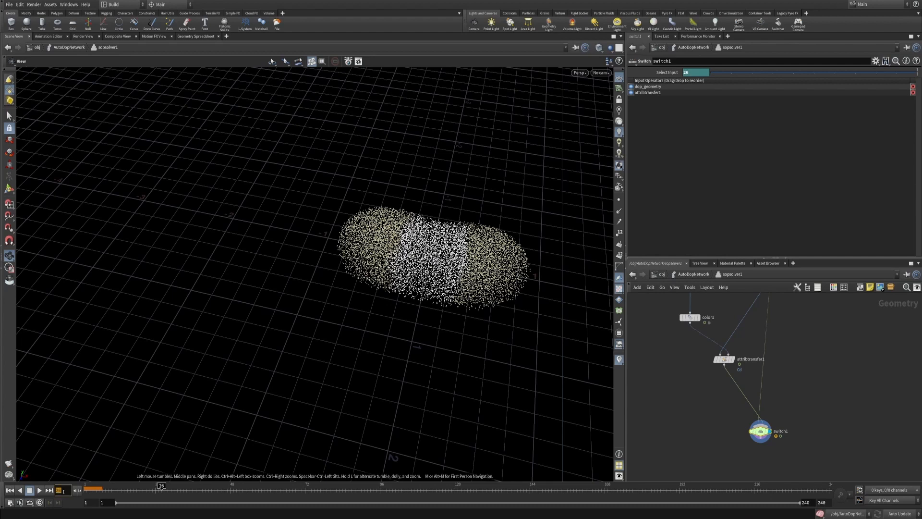
text(39)
key(Return)
key(Right)
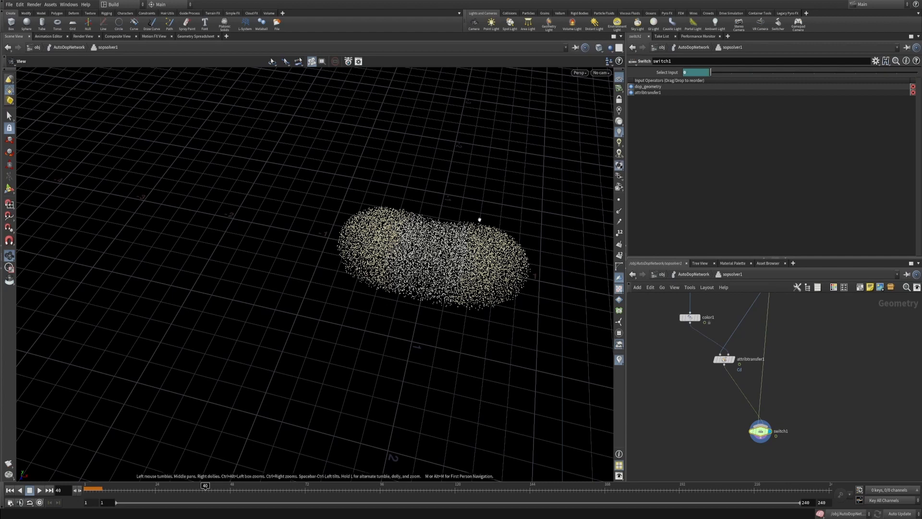
double_click(64, 489)
text(79)
key(Return)
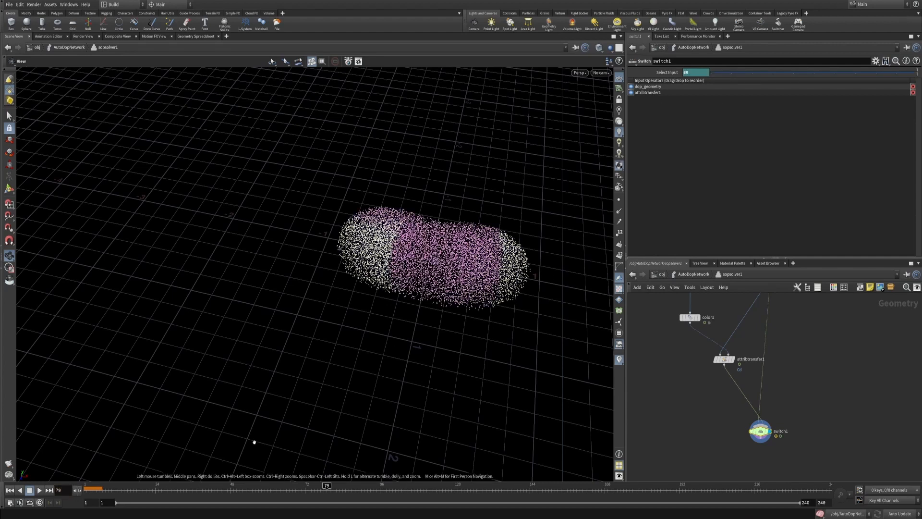
click(80, 490)
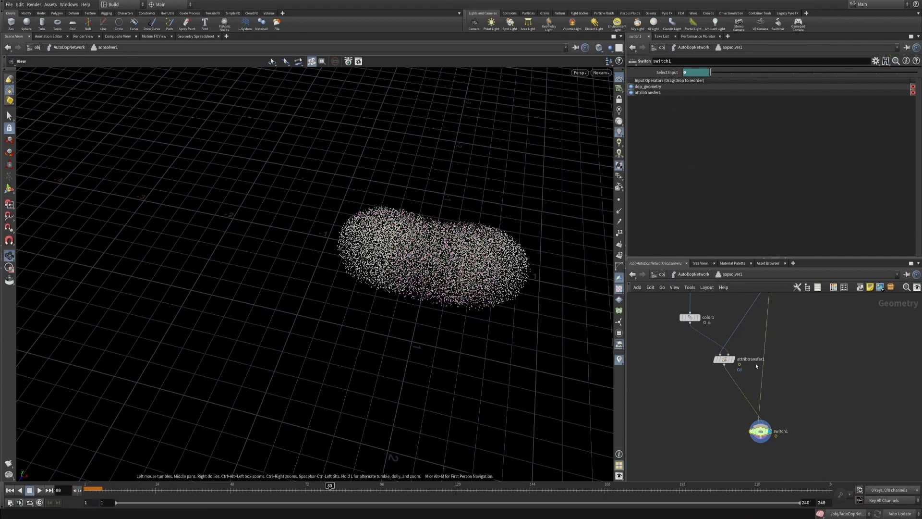
Step: Extend switch1's Select Input expression to $F%40 == 0 and show its evaluated value
click(667, 72)
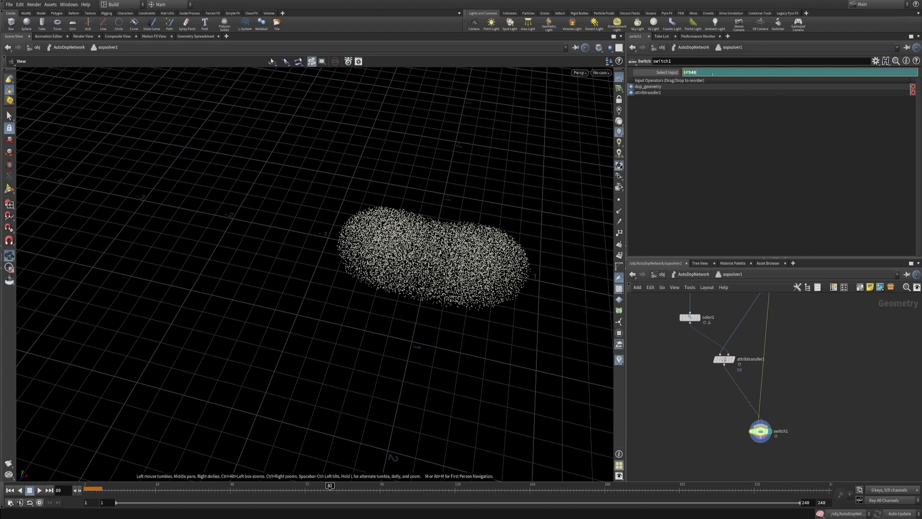
drag(697, 72, 679, 76)
click(704, 72)
text(==0)
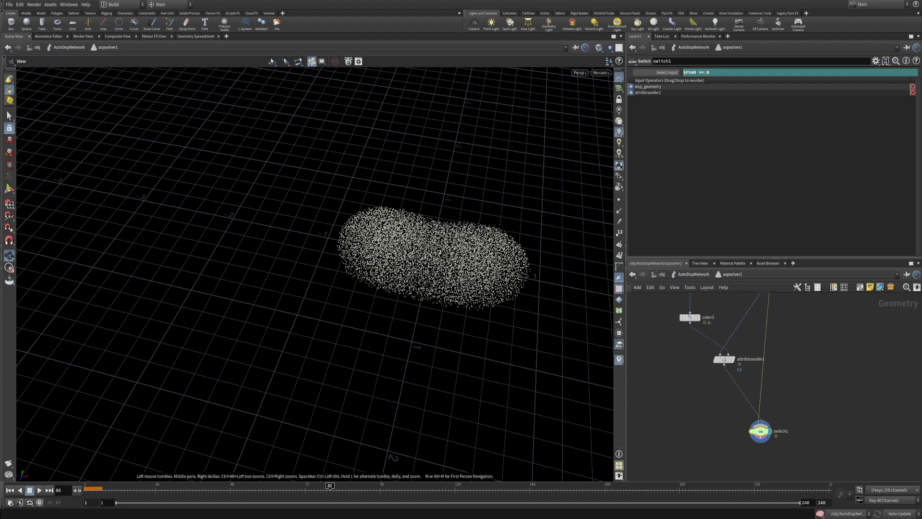
key(Return)
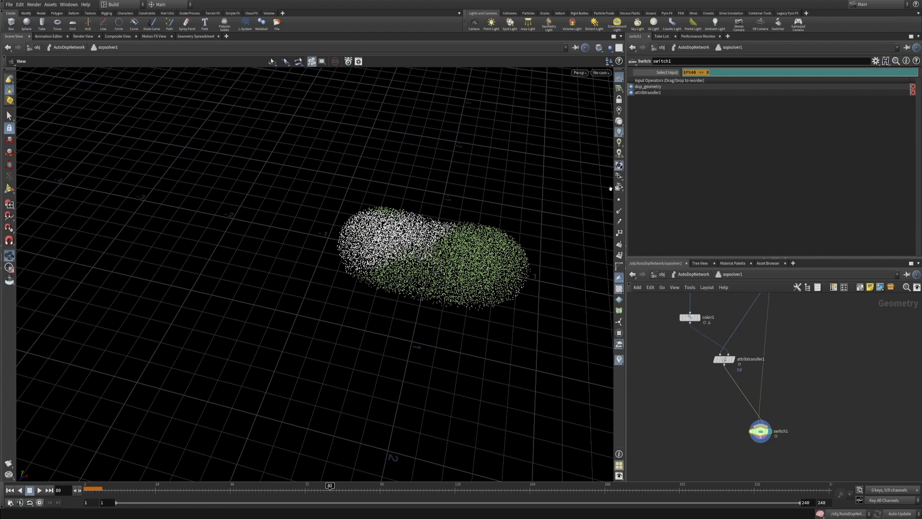
click(670, 72)
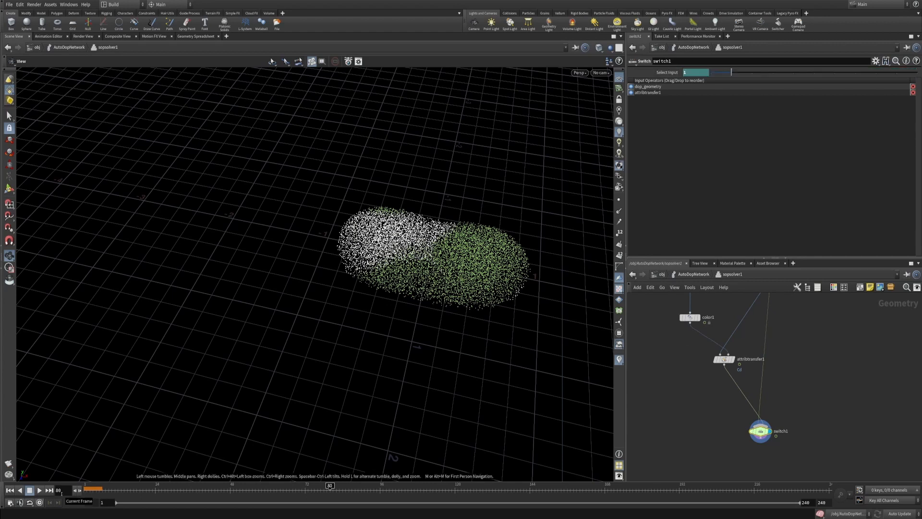
Step: Check switch1's evaluated Select Input value and the particle colors at frames 39, 79 and 80
click(62, 491)
text(39)
key(Return)
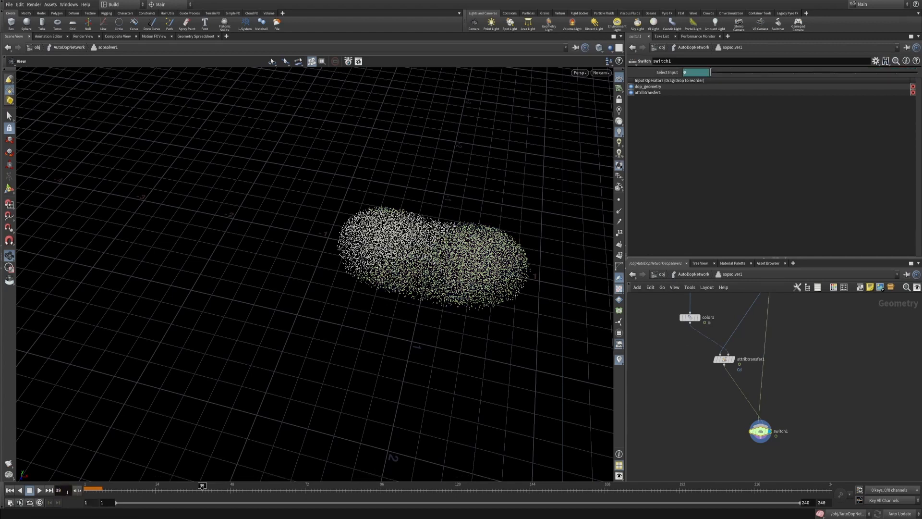
key(Right)
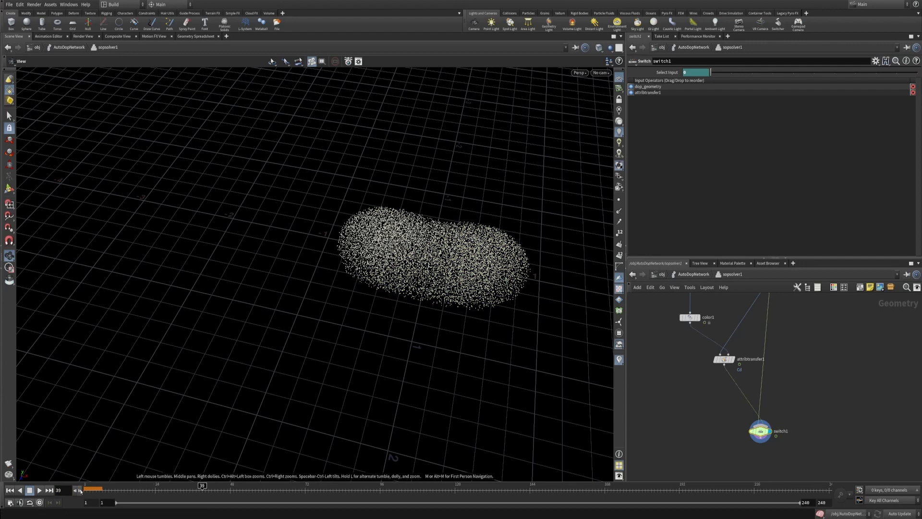
click(63, 491)
text(79)
key(Return)
click(79, 490)
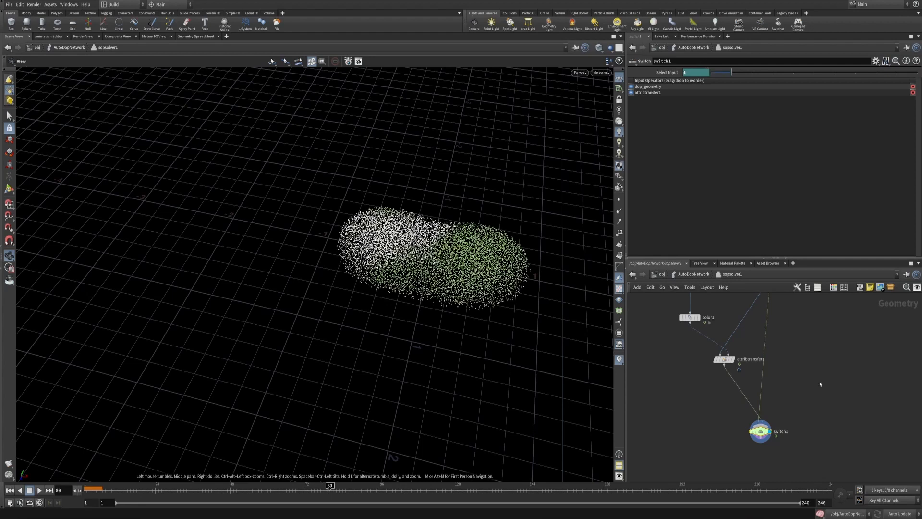
Step: Return to the AutoDopNetwork level and replay the simulation from frame 1
key(u)
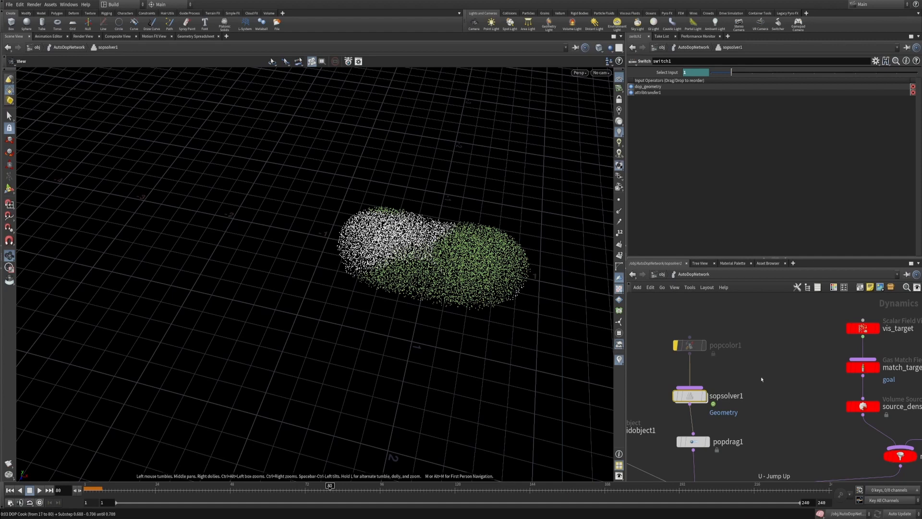
key(Escape)
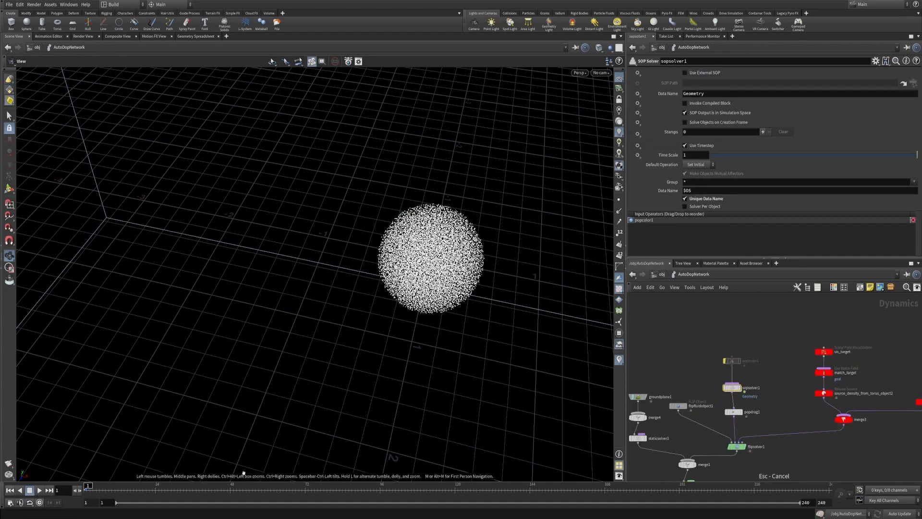
key(Up)
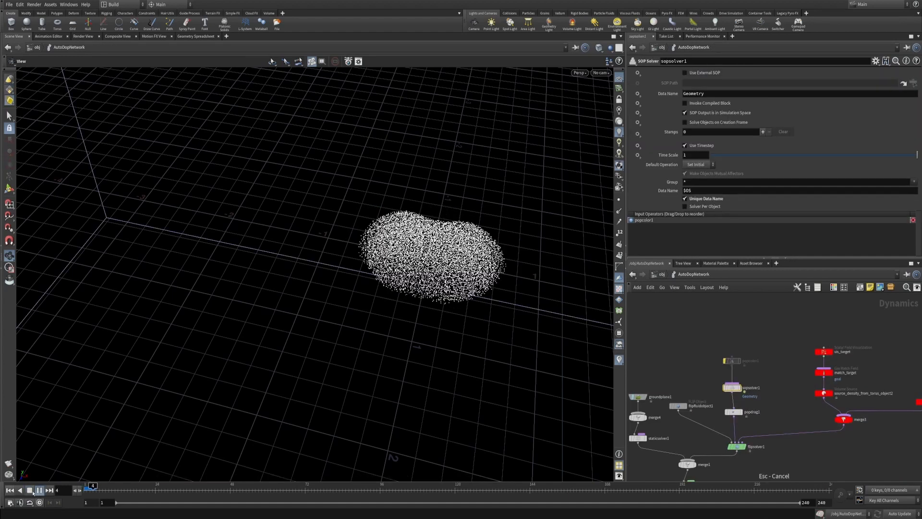
drag(385, 347, 373, 290)
Step: Move popcolor1 farther above sopsolver1 and look over the nodes inside sopsolver1
drag(740, 366, 740, 350)
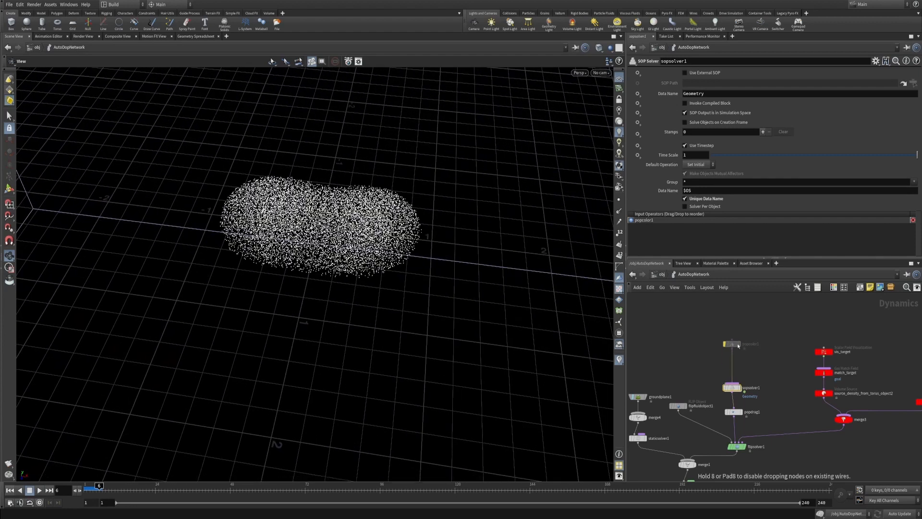
double_click(732, 388)
drag(665, 317, 751, 438)
key(u)
Step: Turn off the bypass on popcolor1 and realign the node above sopsolver1
click(731, 343)
scroll(725, 343, up, 3)
key(b)
drag(725, 344, 728, 345)
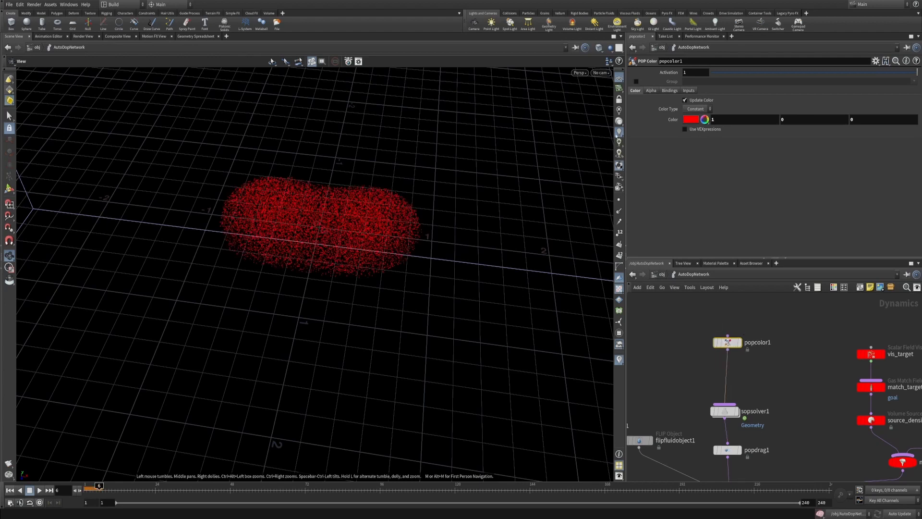
middle_drag(788, 369, 788, 380)
drag(780, 381, 724, 346)
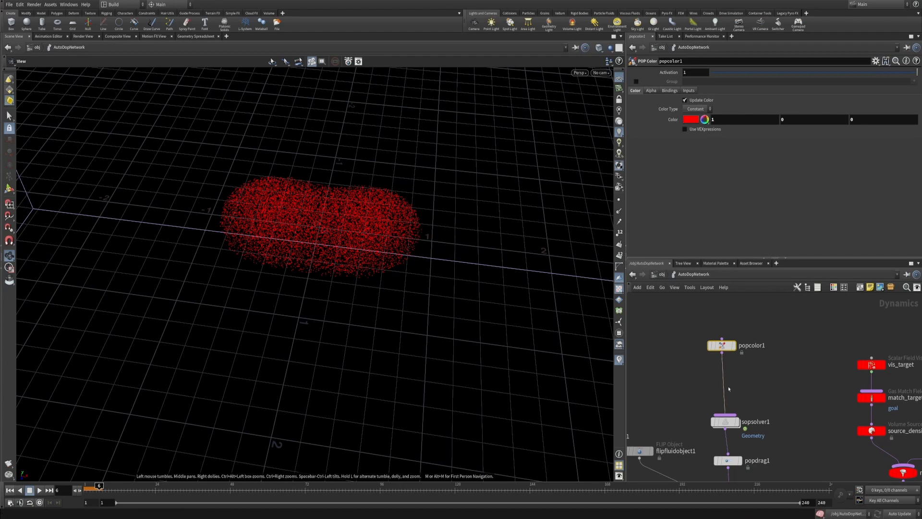
Step: Review the color, attribute transfer and switch nodes inside sopsolver1, and return to the AutoDopNetwork level
middle_drag(750, 392, 753, 368)
double_click(732, 400)
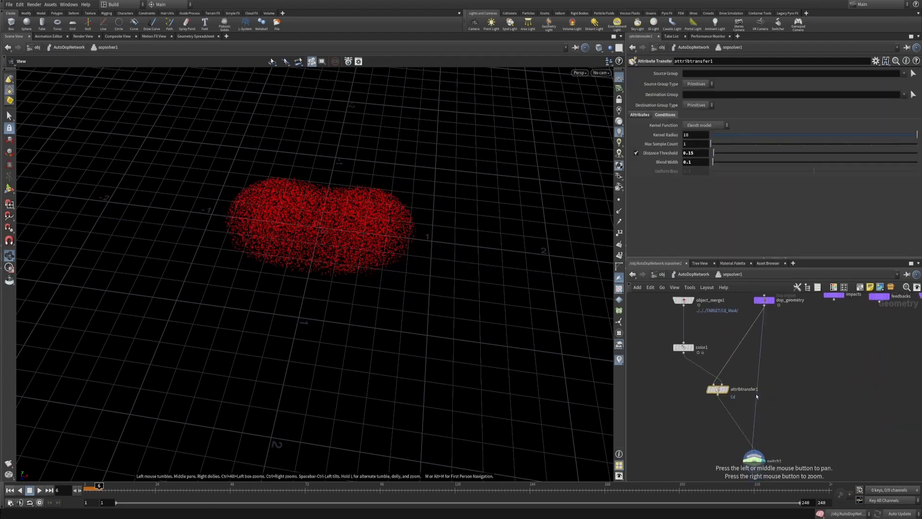
drag(677, 311, 758, 436)
key(u)
Step: Set popcolor1's Activation to 0 and back to 1 to compare the particle colors
click(730, 323)
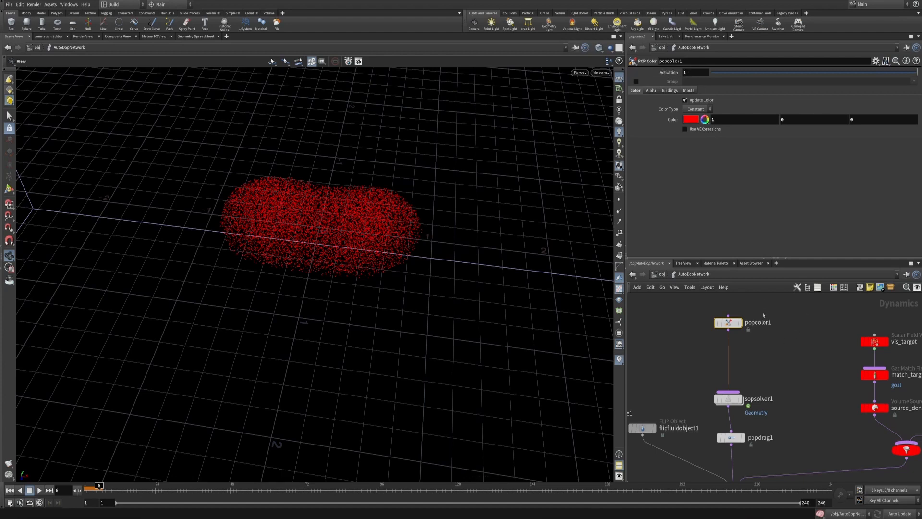
middle_drag(762, 356, 762, 373)
scroll(795, 359, down, 3)
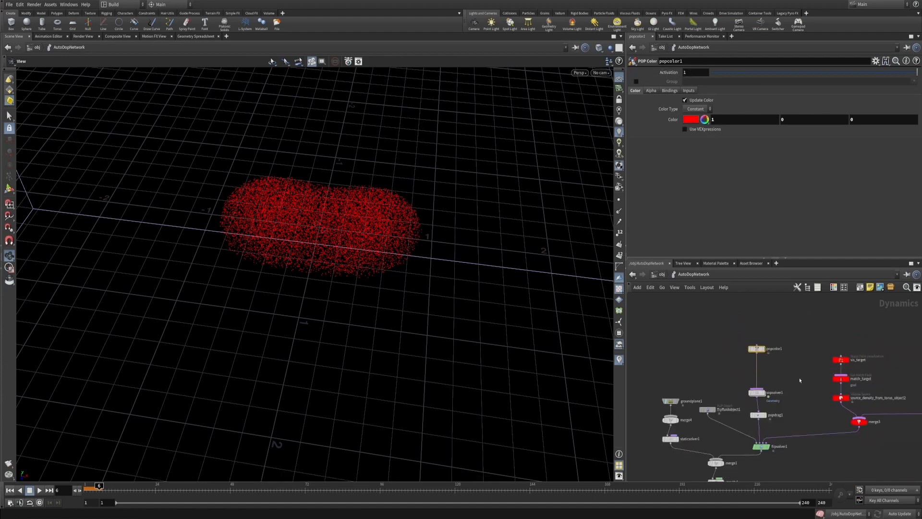
double_click(699, 71)
text(0)
key(Return)
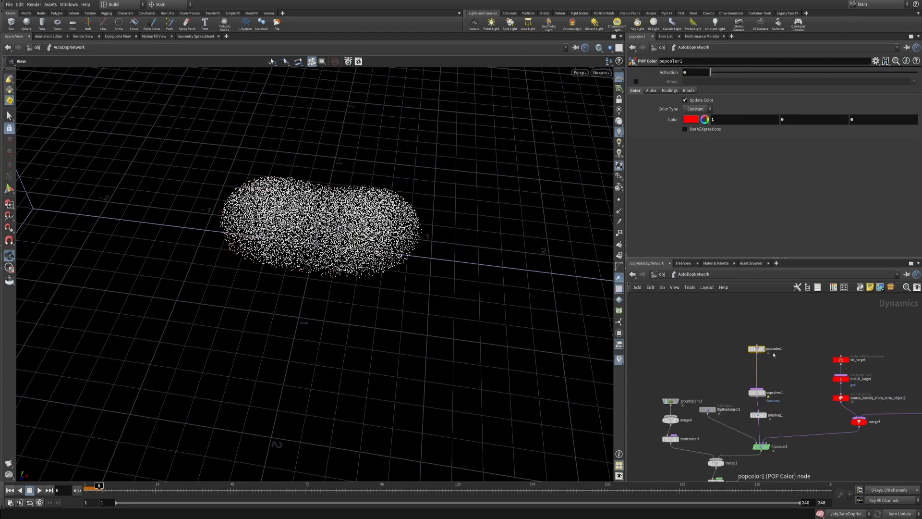
scroll(748, 346, up, 3)
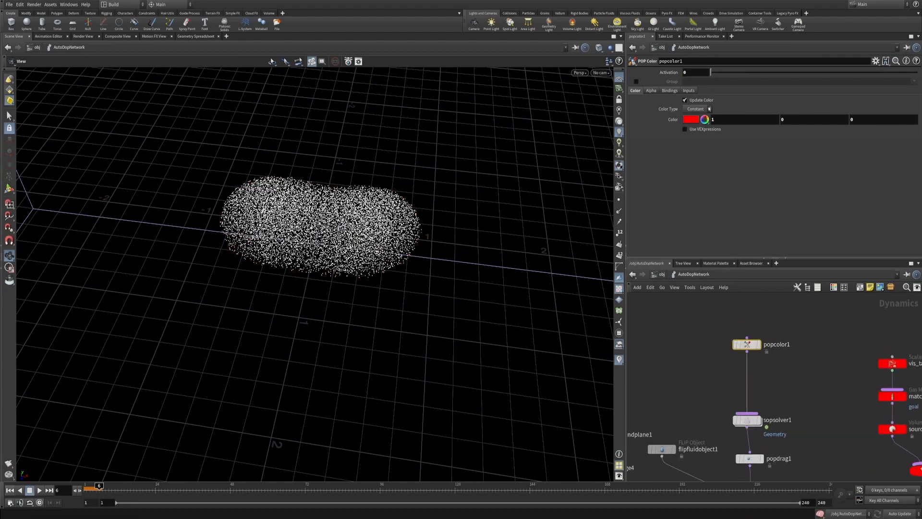
double_click(693, 72)
text(1)
key(Return)
Step: Copy AutoDopNetwork's Start Frame parameter and paste it as a relative reference into popcolor1's Activation
key(u)
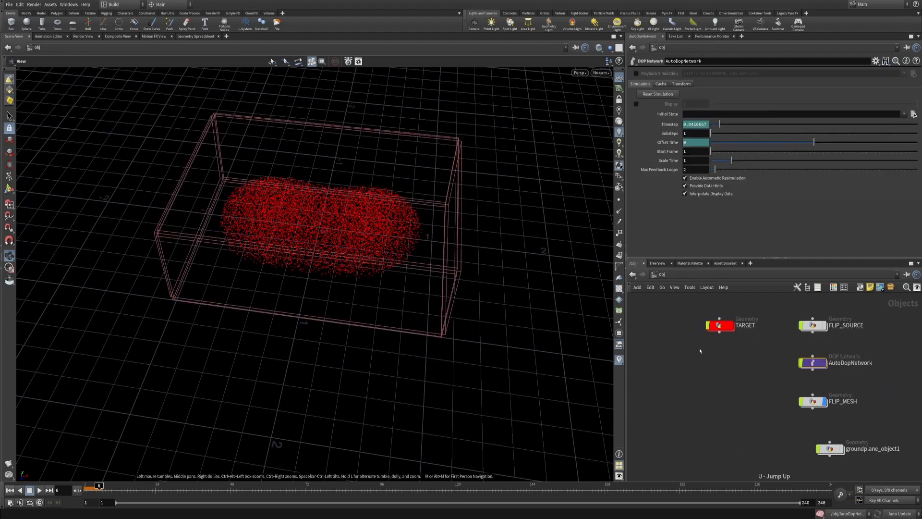
right_click(690, 152)
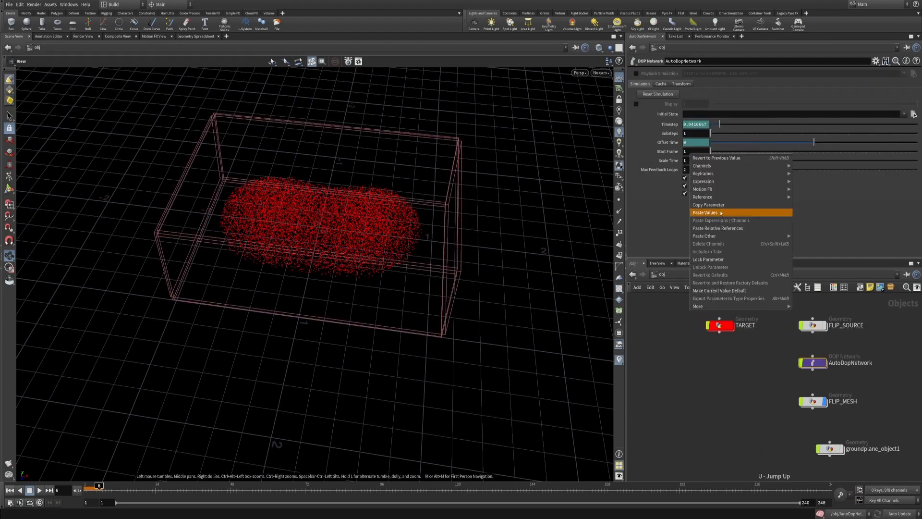
click(718, 209)
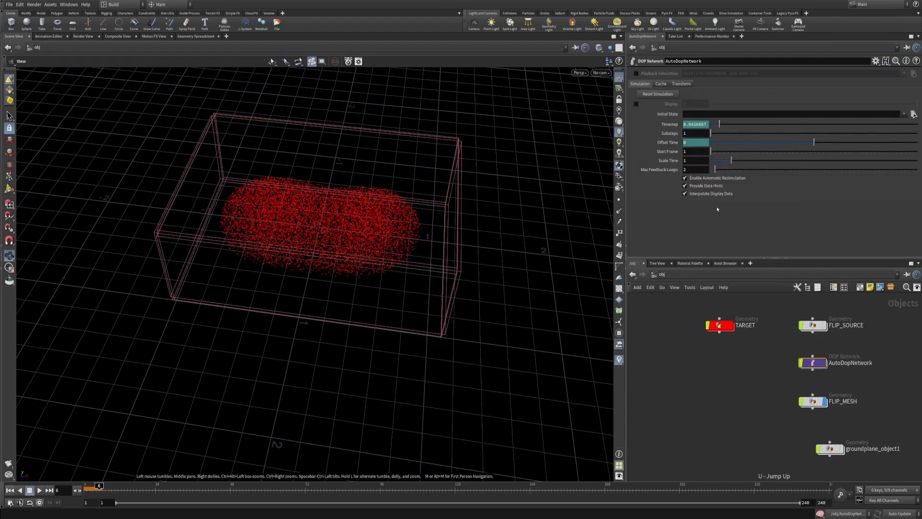
double_click(823, 365)
right_click(692, 72)
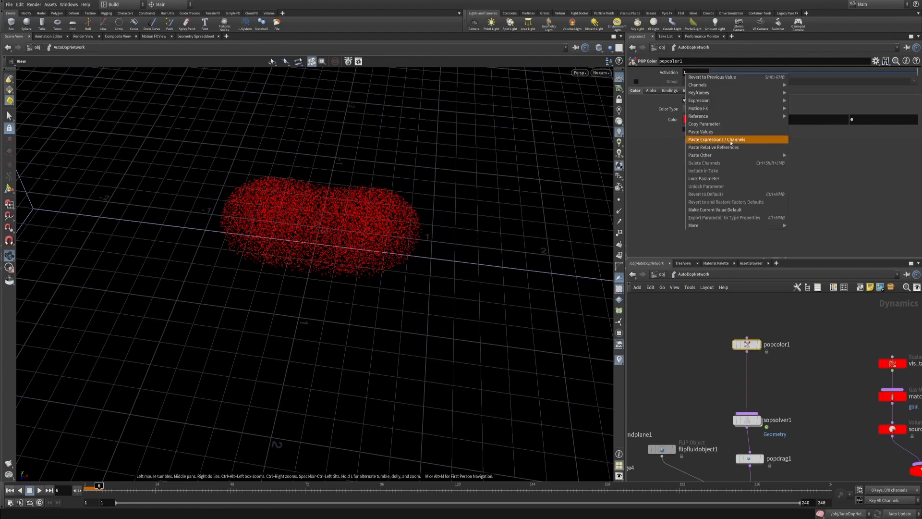
click(720, 145)
Step: Change popcolor1's Activation expression to $FF = ch("../startframe") and rewind the timeline to frame 1
click(684, 72)
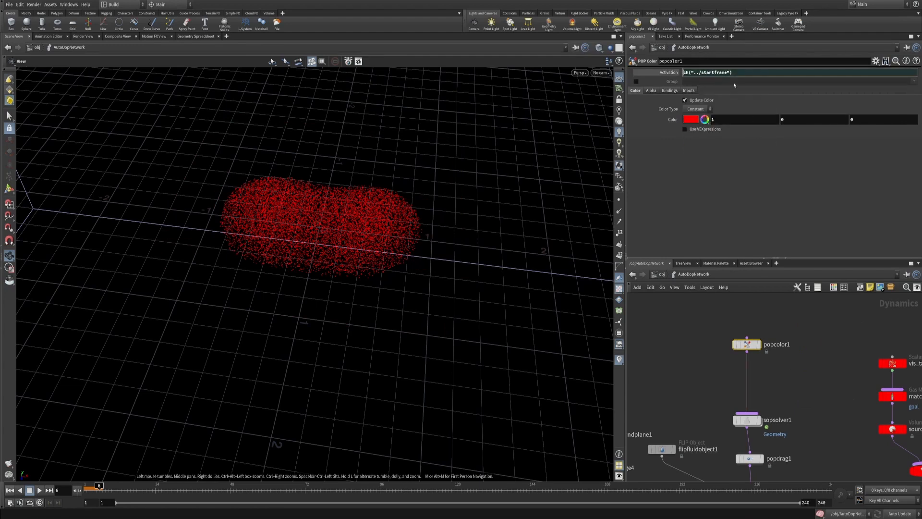
text($FF =)
key(Return)
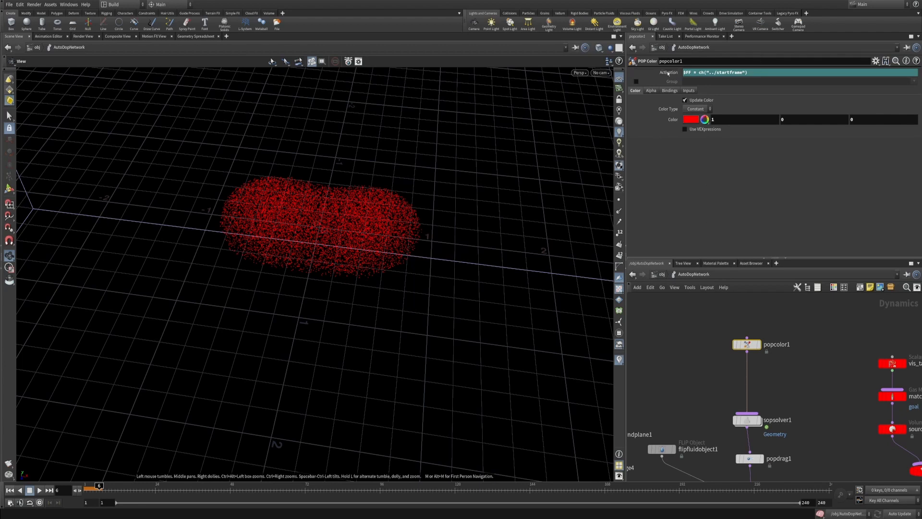
click(11, 491)
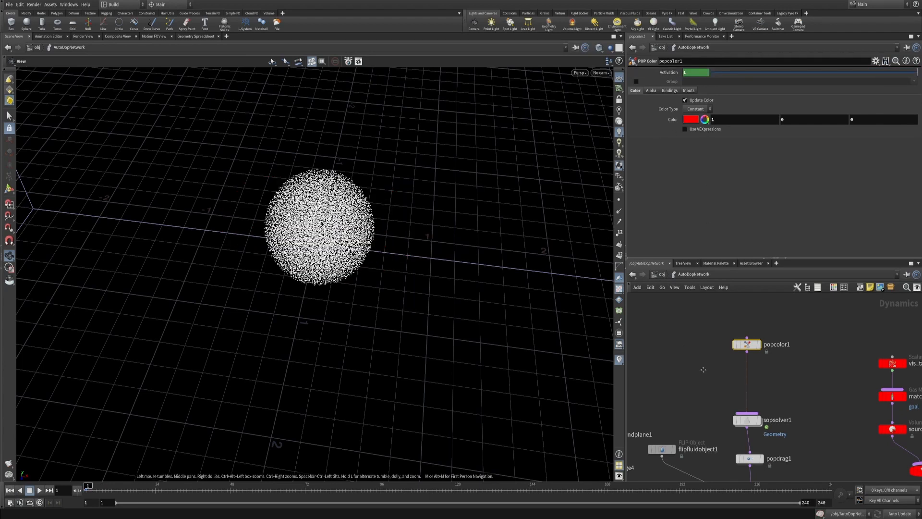
Step: Reposition popcolor1, sopsolver1 and popdrag1 together above flipsolver1 in the AutoDopNetwork graph
middle_drag(700, 370, 697, 337)
scroll(692, 317, down, 5)
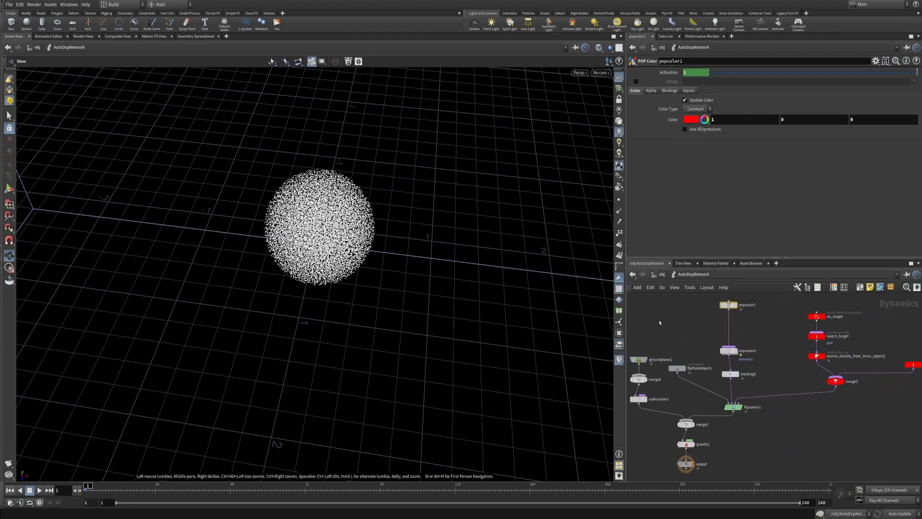
drag(797, 454, 798, 456)
alt+middle_drag(814, 338, 786, 366)
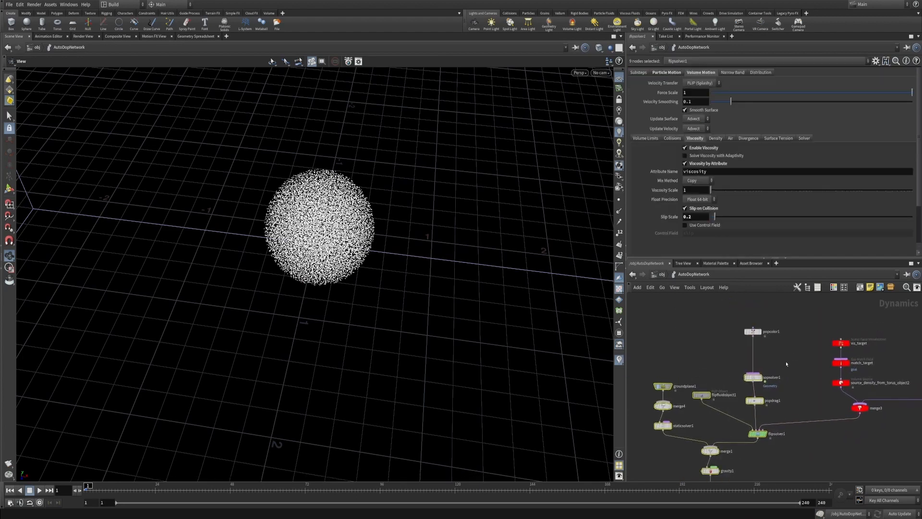
click(789, 353)
drag(789, 354, 745, 451)
scroll(751, 324, up, 2)
middle_drag(745, 450, 745, 405)
alt+middle_drag(769, 353, 753, 386)
drag(702, 304, 787, 476)
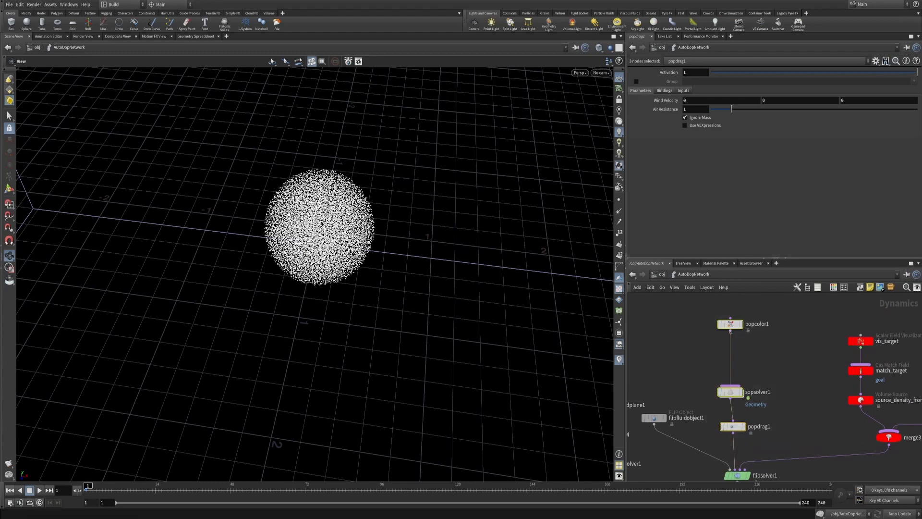
drag(729, 336, 741, 332)
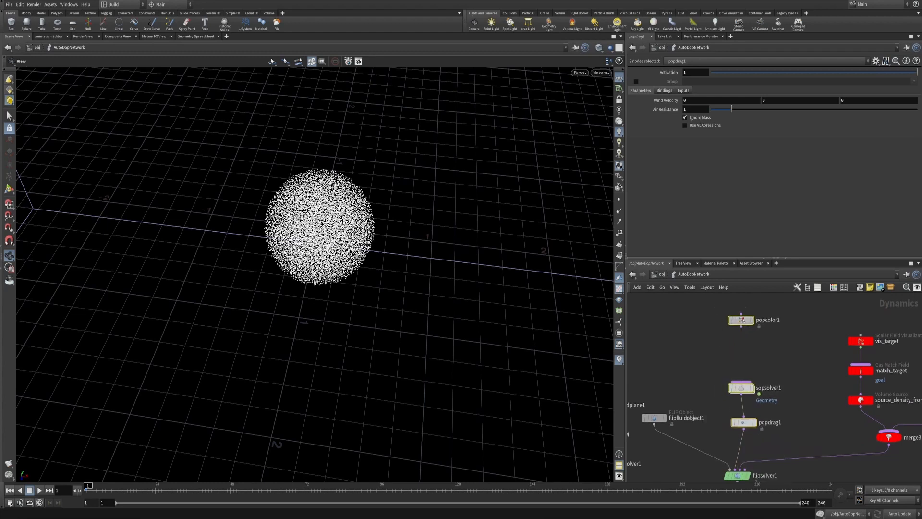
Step: Advance to frame 2 and extend popcolor1's Activation expression to $FF = ch("../startframe") + 1
click(80, 491)
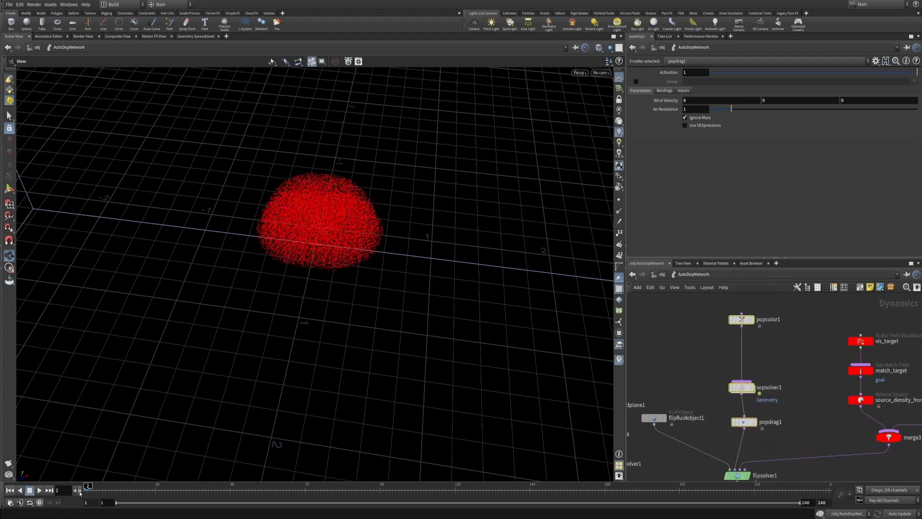
drag(694, 304, 804, 358)
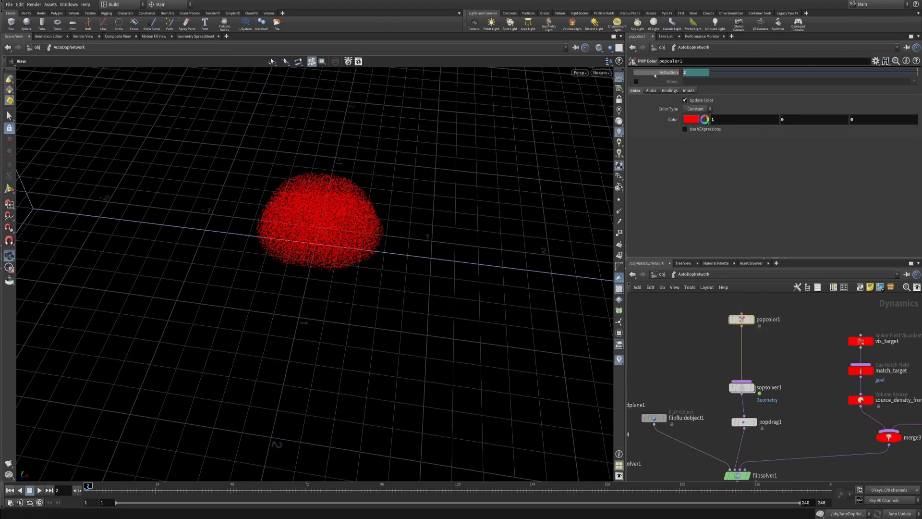
click(656, 74)
click(774, 73)
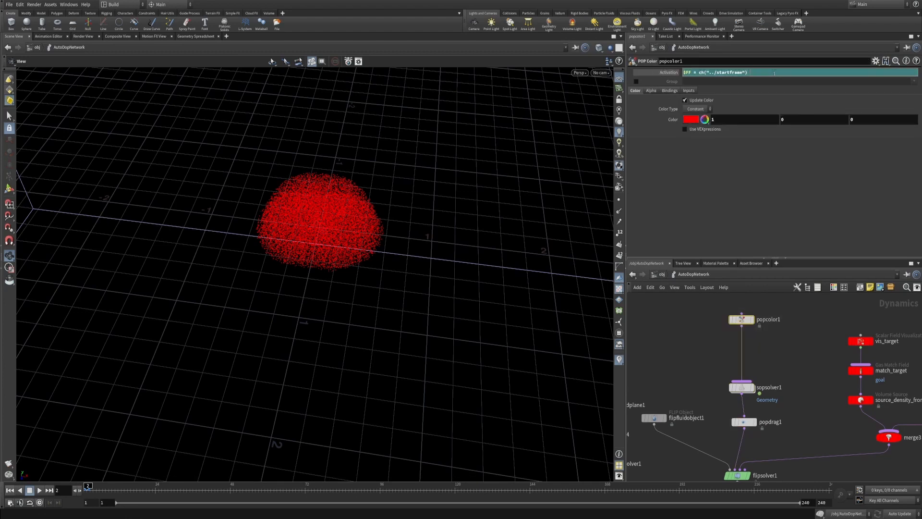
key(BackSpace)
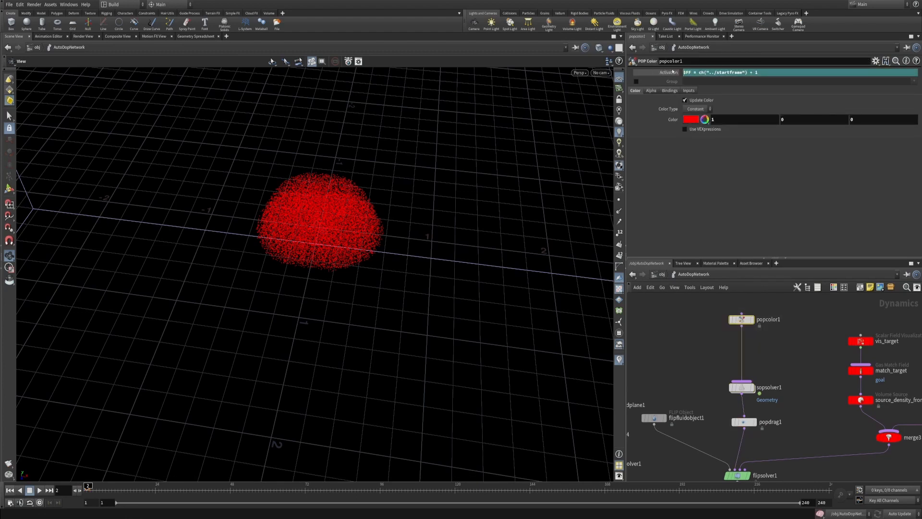
key(Return)
Step: Replay the simulation from the first frame and examine the particle colors at frame 40
click(9, 490)
click(39, 491)
right_drag(274, 330, 291, 260)
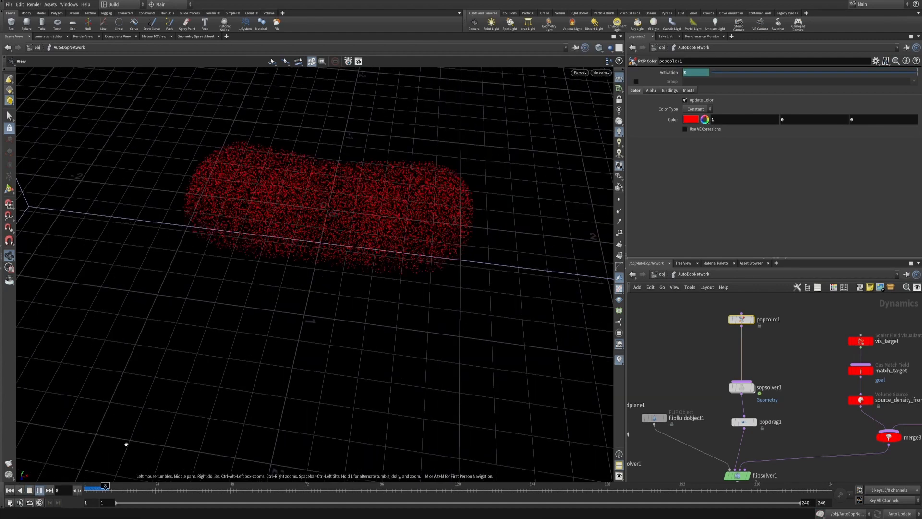
right_drag(375, 275, 382, 295)
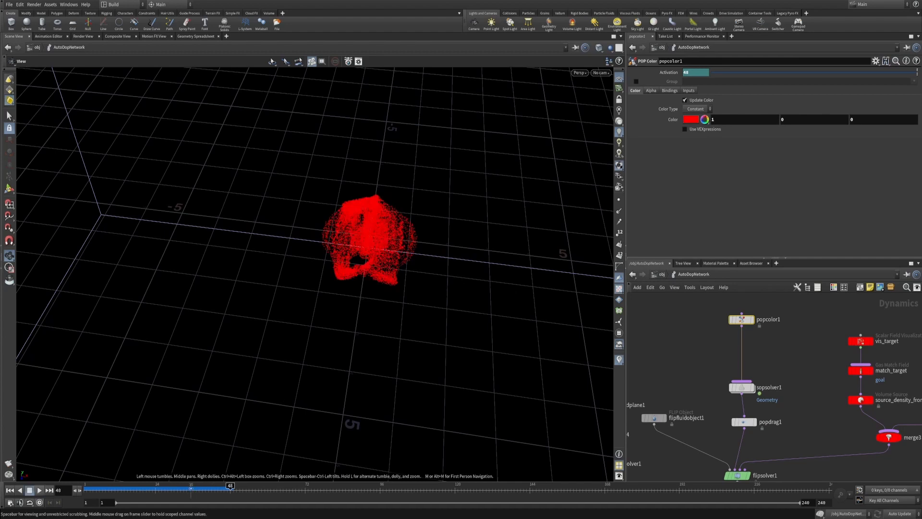
click(208, 489)
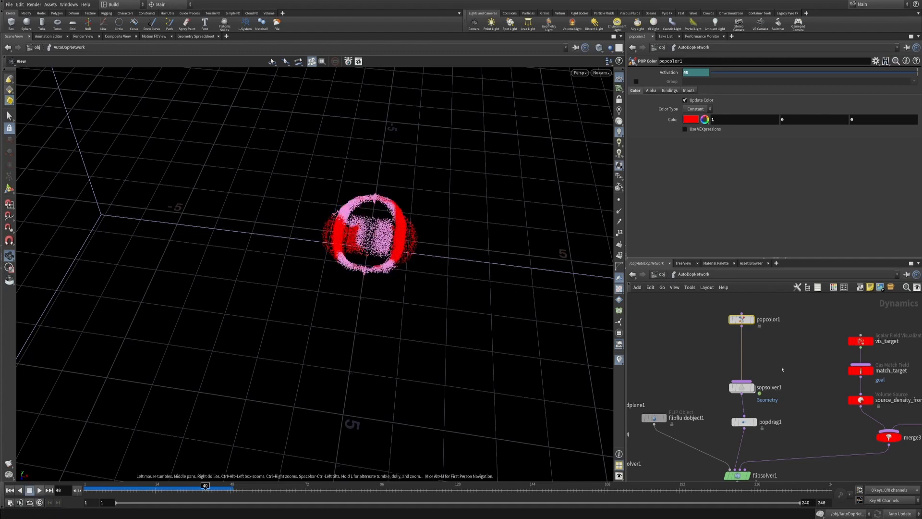
Step: Inspect switch1's Select Input inside sopsolver1 at frame 40 and return to the AutoDopNetwork level
double_click(742, 387)
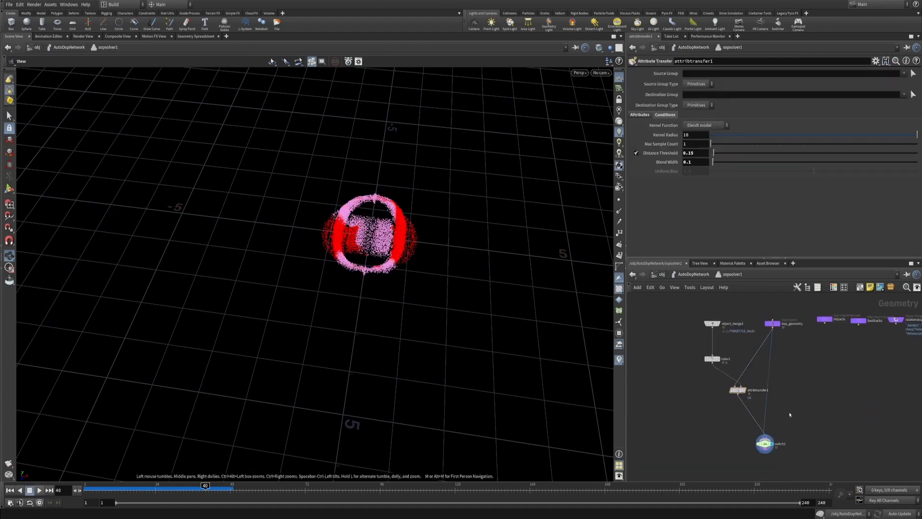
scroll(793, 413, up, 2)
drag(796, 377, 757, 432)
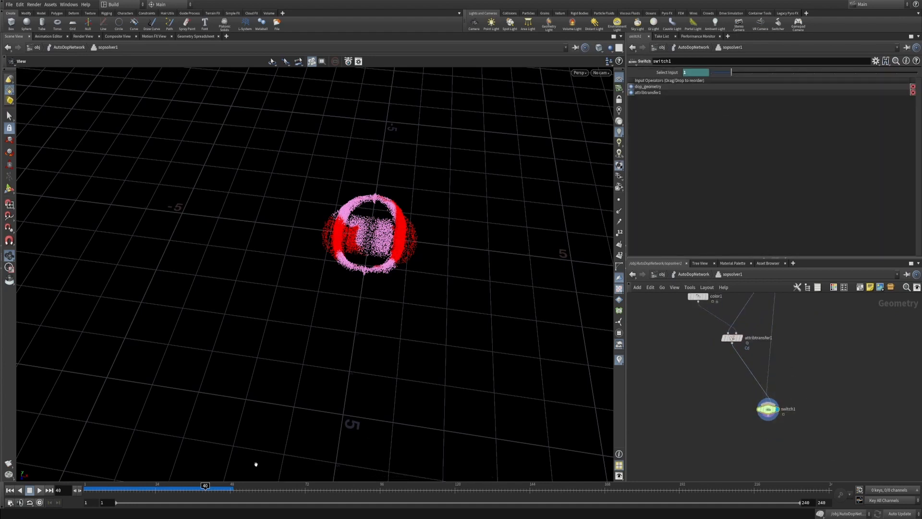
key(u)
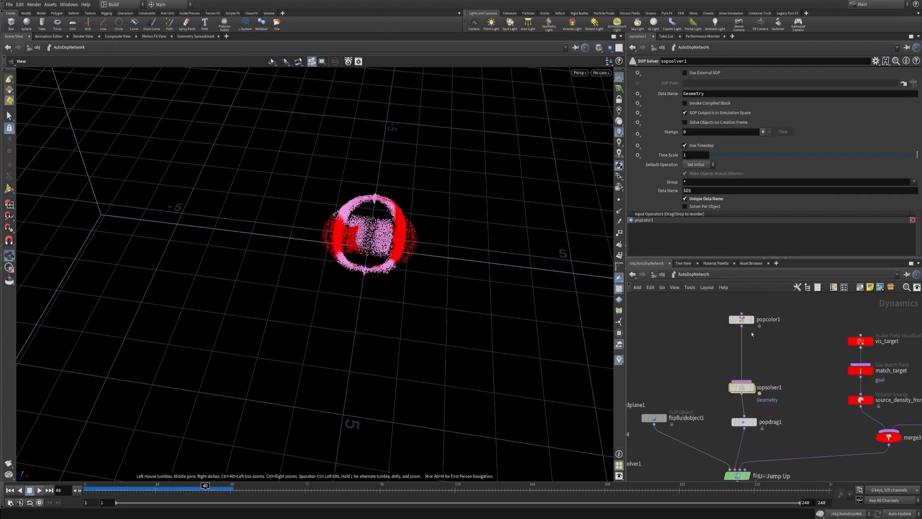
Step: Correct popcolor1's Activation expression to $FF == ch("../startframe") + 1
click(684, 72)
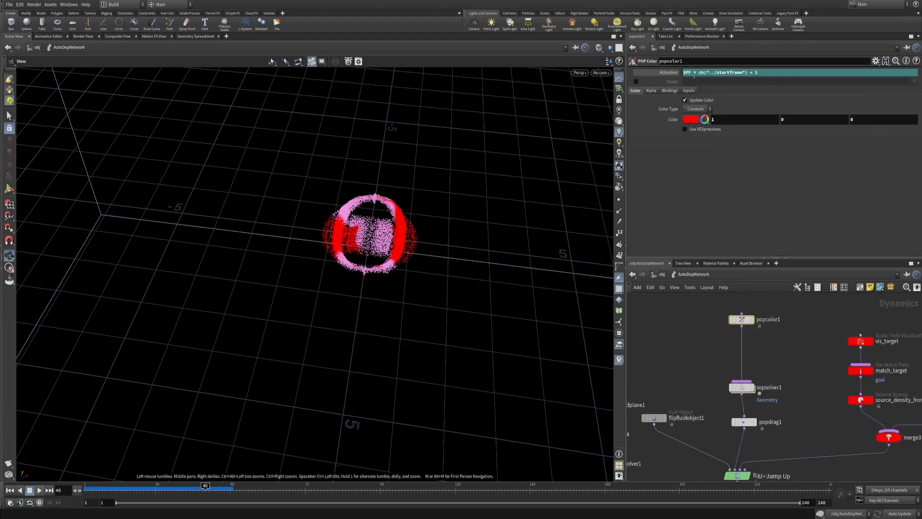
double_click(694, 72)
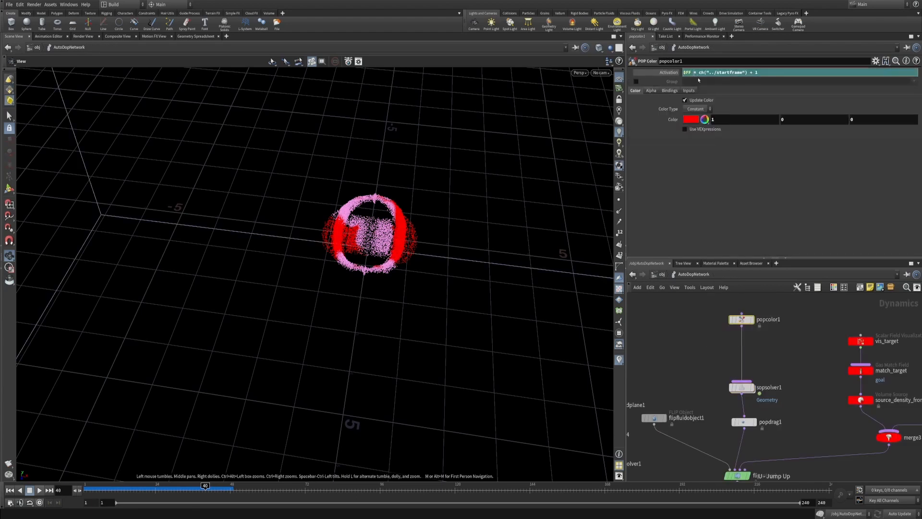
text(=)
key(Return)
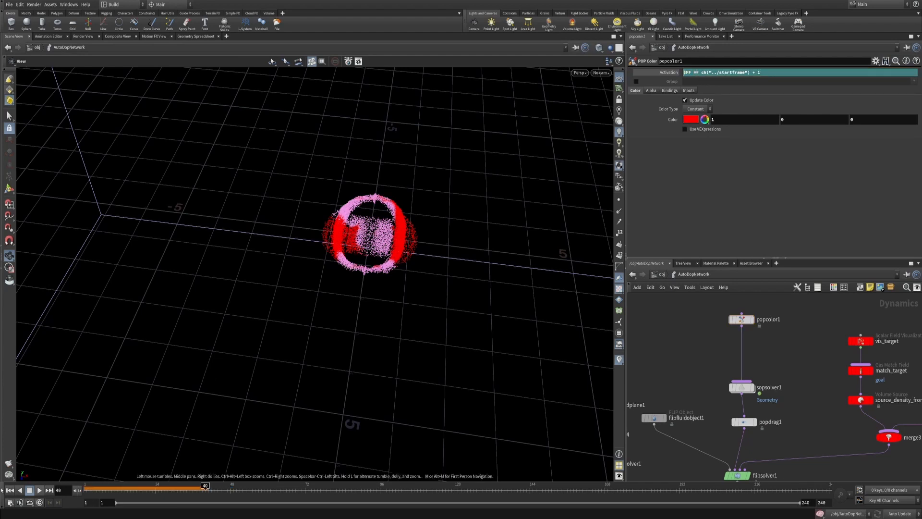
Step: Replay the simulation from the first frame and examine the mixed particle colors around frame 53
click(9, 491)
click(41, 491)
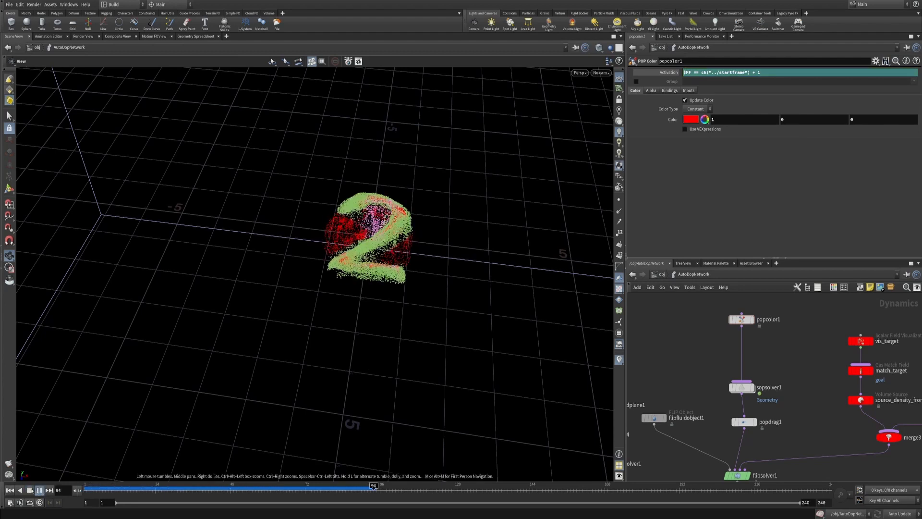
click(202, 488)
drag(205, 495, 246, 502)
scroll(373, 218, up, 5)
scroll(373, 219, down, 5)
drag(373, 219, 326, 261)
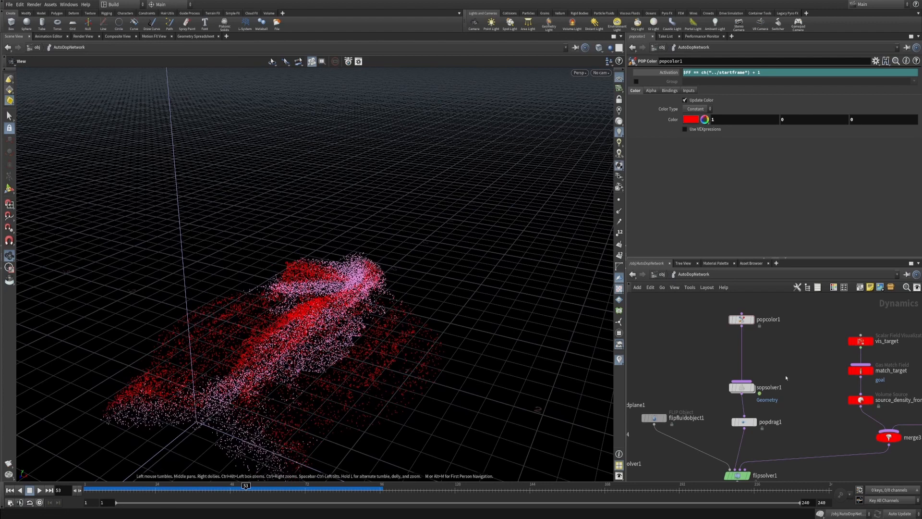
Step: Switch to the reference video Houdini_FLIP_MORPH.mov and play it to study the fluid's color
key(alt+Tab)
click(251, 388)
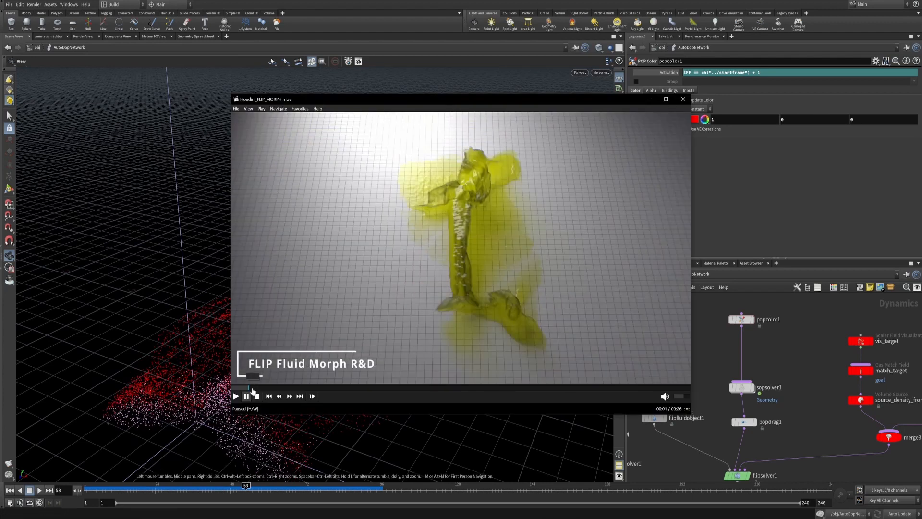
click(236, 396)
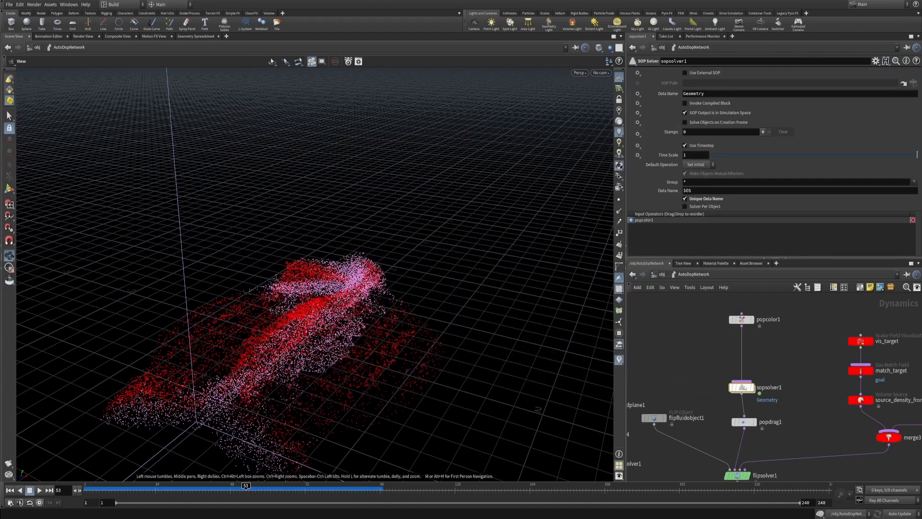
Step: Inside sopsolver1, add an Attribute Blur node below switch1 and make it the network's output
middle_drag(806, 382, 804, 333)
key(Tab)
text(att)
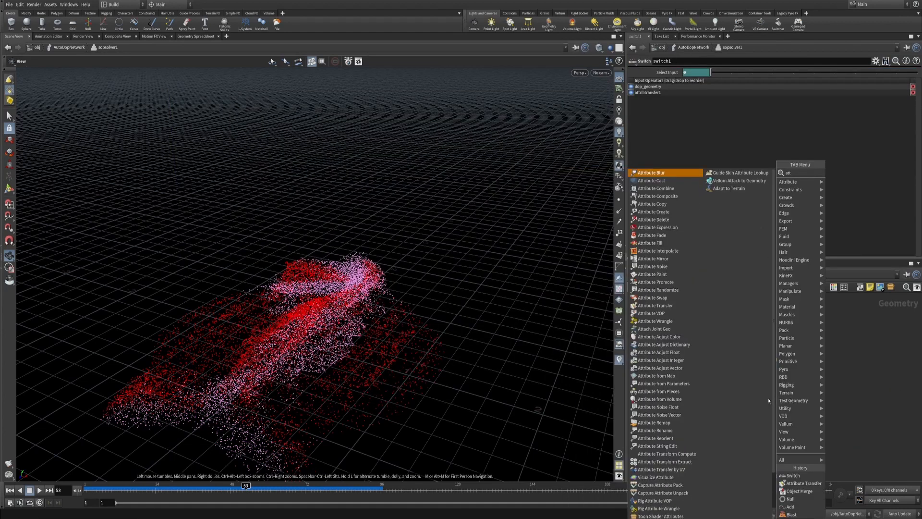
text(r blu)
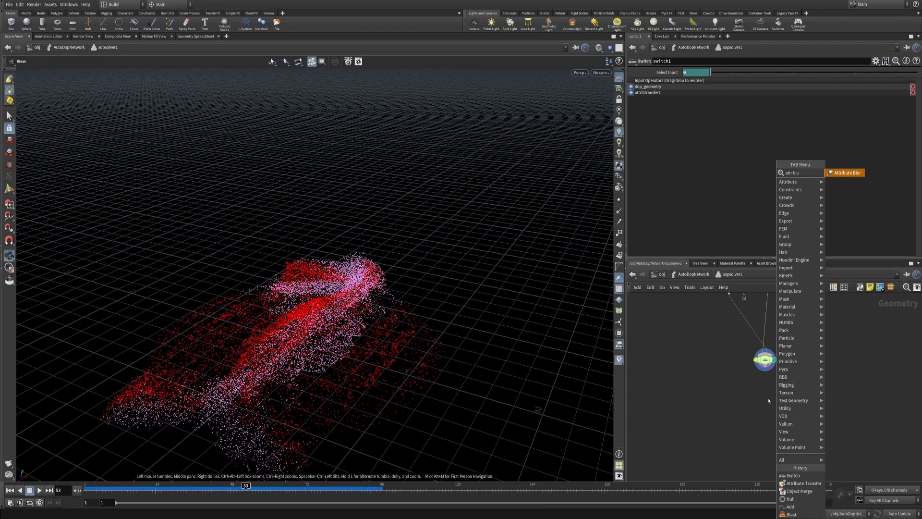
key(Return)
click(768, 399)
click(777, 399)
drag(769, 399, 766, 414)
Step: Set attribblur1 to blur the Cd attribute with 2 blurring iterations
double_click(690, 83)
text(Cd)
key(Return)
double_click(698, 102)
text(2)
key(Return)
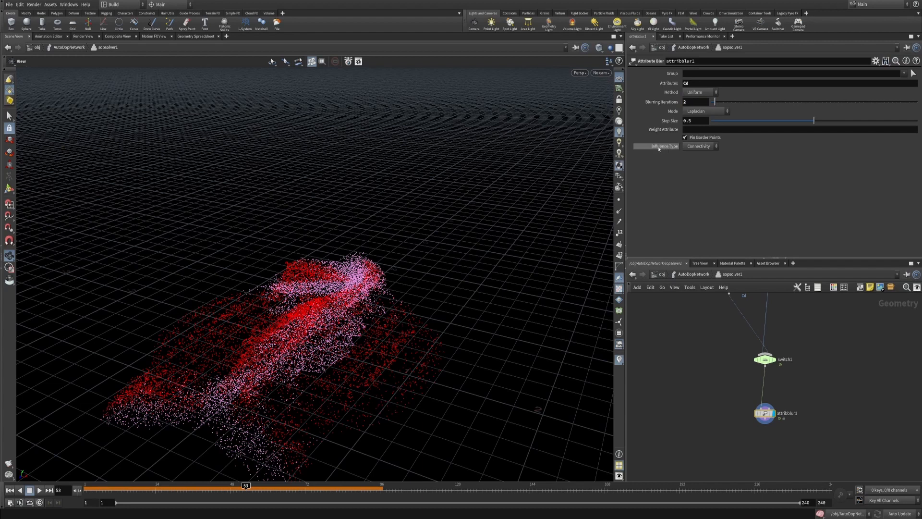
Step: Compare attribblur1's Connectivity and Proximity influence types, settle on Proximity and return to the AutoDopNetwork level
click(699, 146)
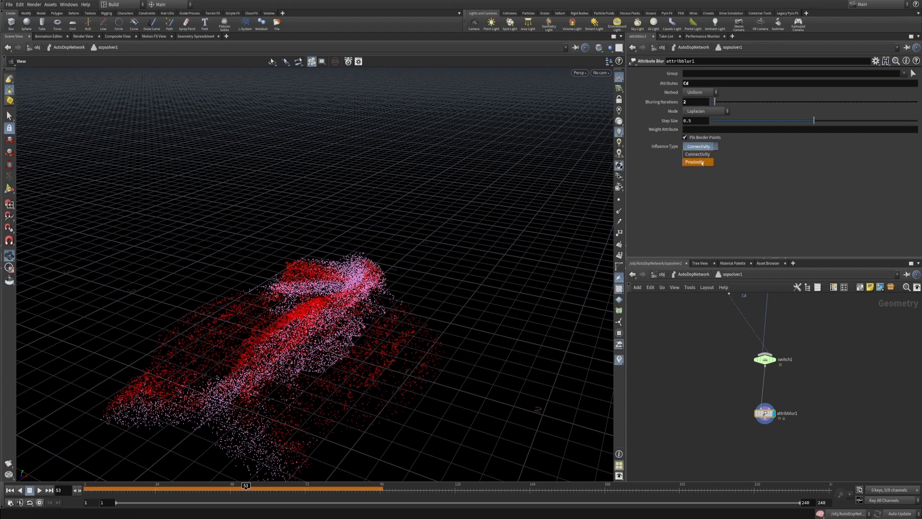
click(702, 162)
drag(446, 365, 444, 298)
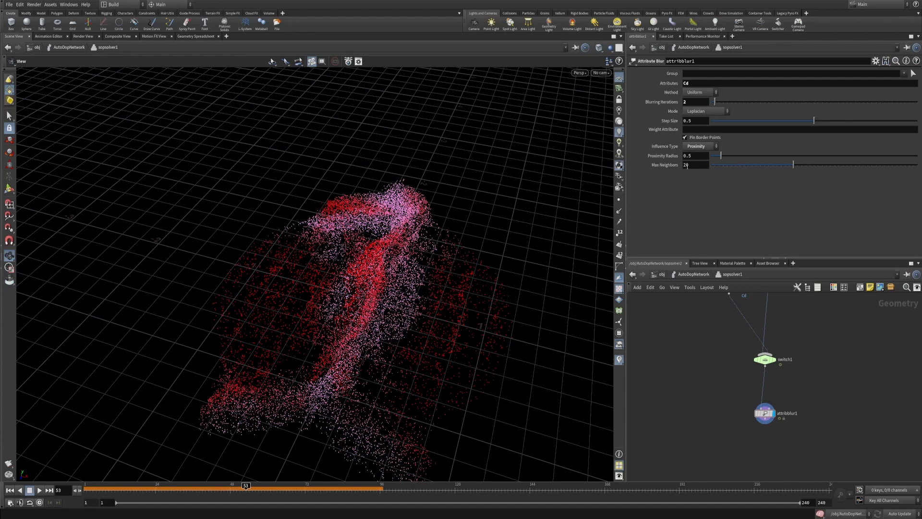
click(694, 148)
click(695, 146)
drag(421, 237, 362, 288)
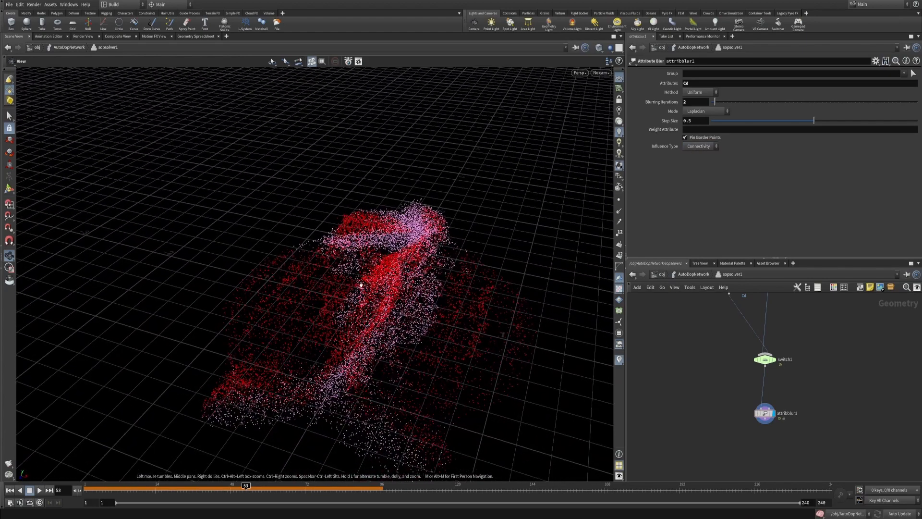
click(697, 146)
click(695, 160)
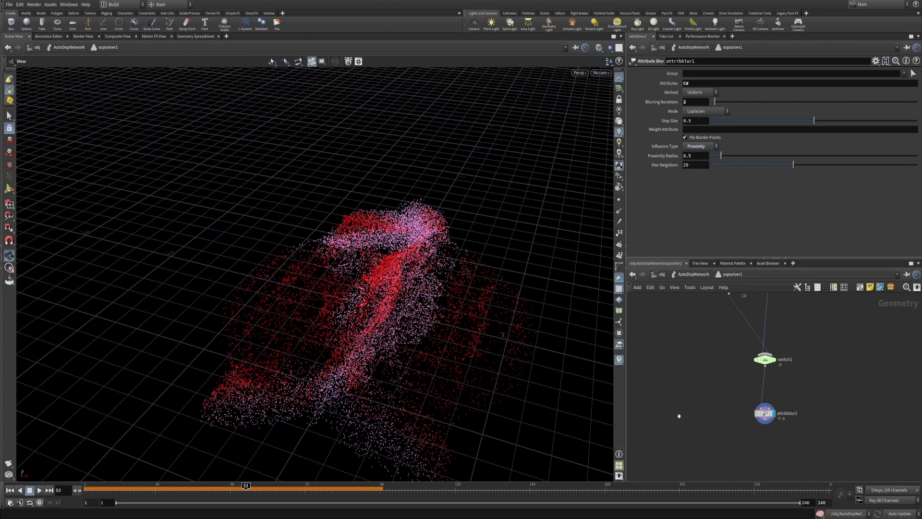
scroll(695, 411, down, 3)
key(u)
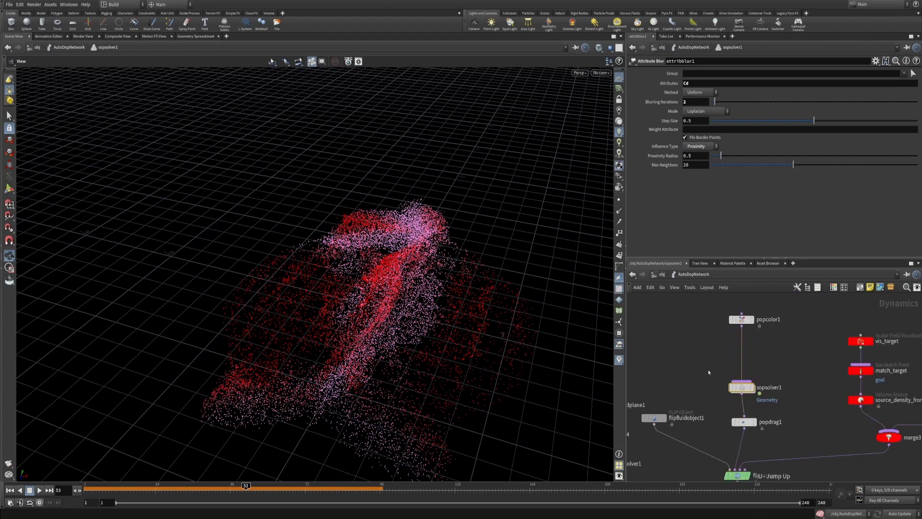
Step: Render a viewport flipbook of the simulation from frame 1 and review how the blurred particle colors evolve
scroll(409, 329, down, 5)
drag(370, 330, 294, 377)
click(10, 490)
click(10, 502)
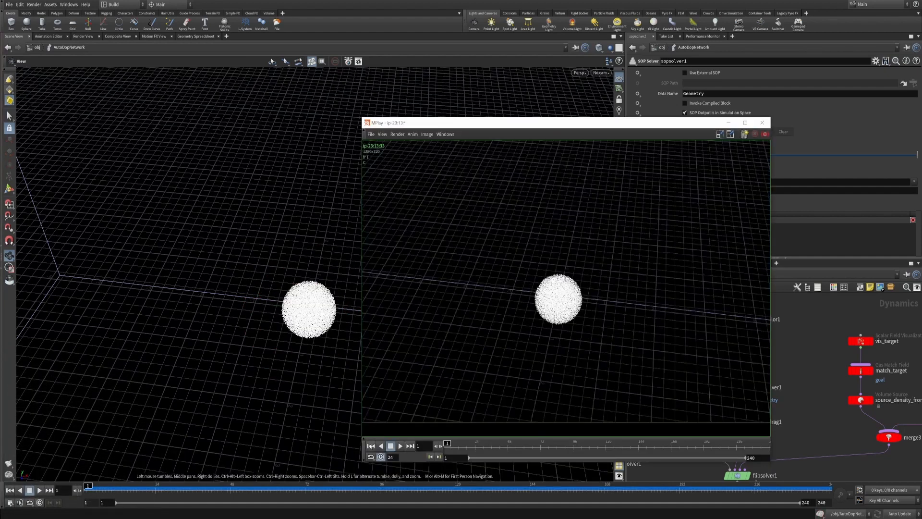
click(400, 446)
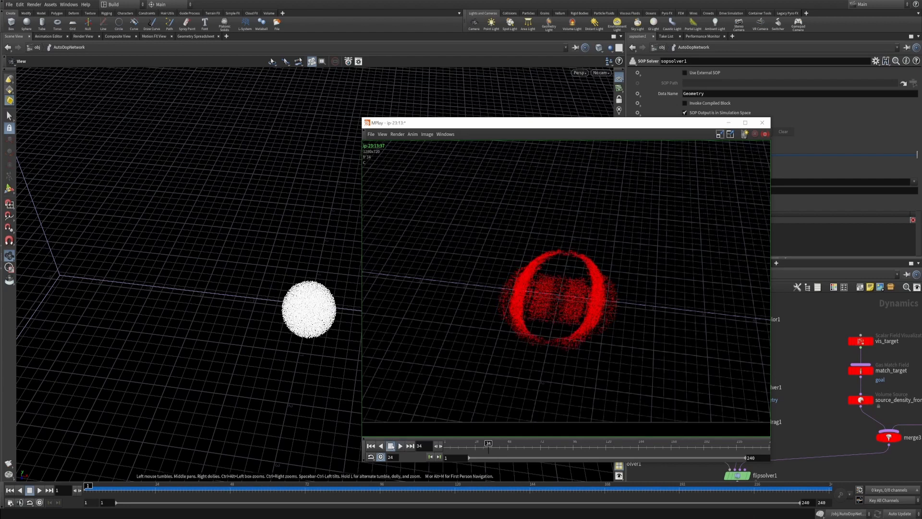
mouse_move(522, 451)
mouse_down()
mouse_move(743, 451)
mouse_move(509, 444)
mouse_move(593, 444)
mouse_up()
click(811, 387)
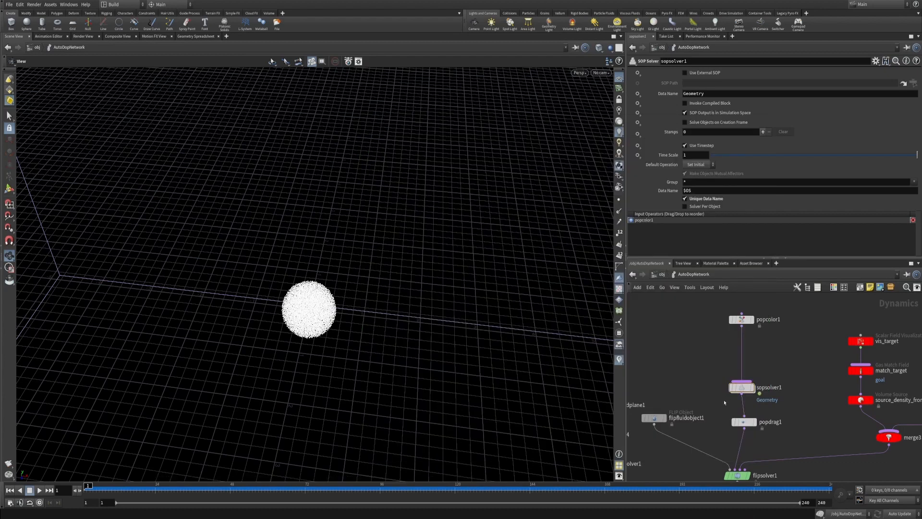
Step: Inspect color1's Random from Attribute color type and seed expression inside sopsolver1
double_click(742, 389)
middle_drag(684, 351, 692, 381)
scroll(694, 366, up, 4)
drag(687, 362, 718, 318)
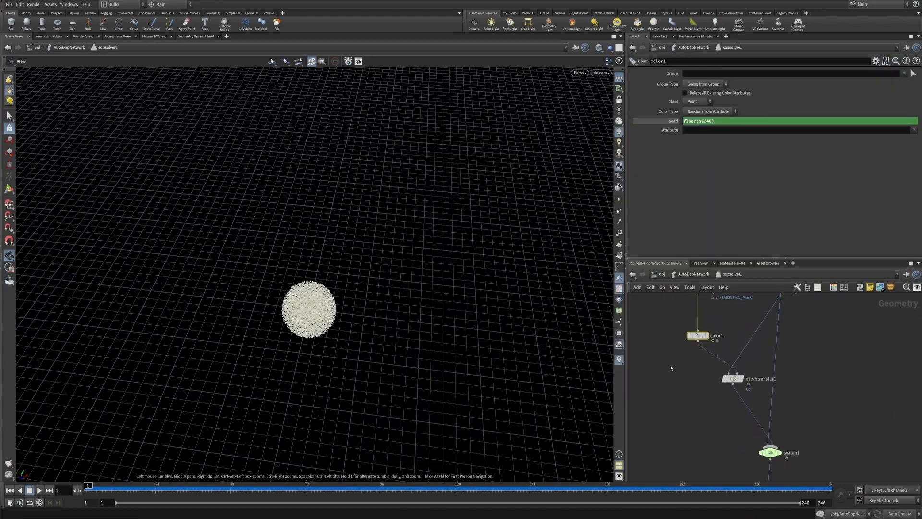
middle_drag(670, 369, 669, 397)
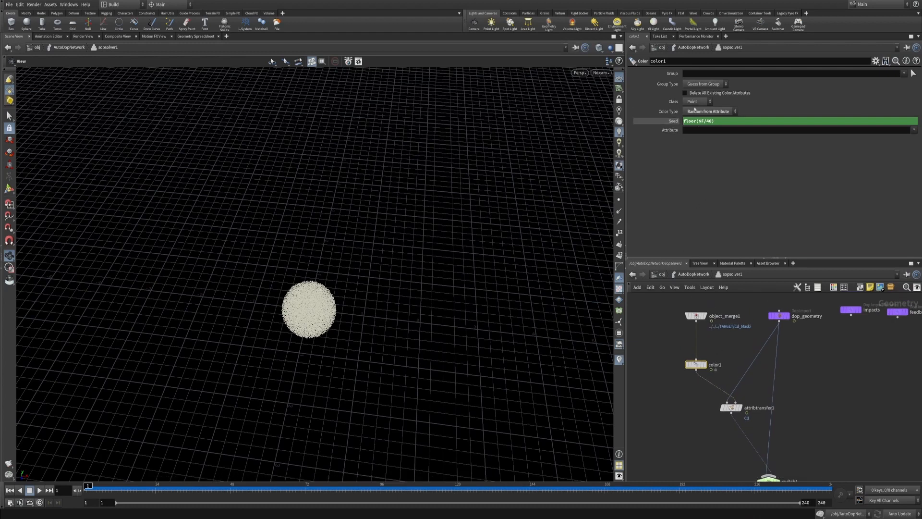
middle_drag(667, 356, 713, 356)
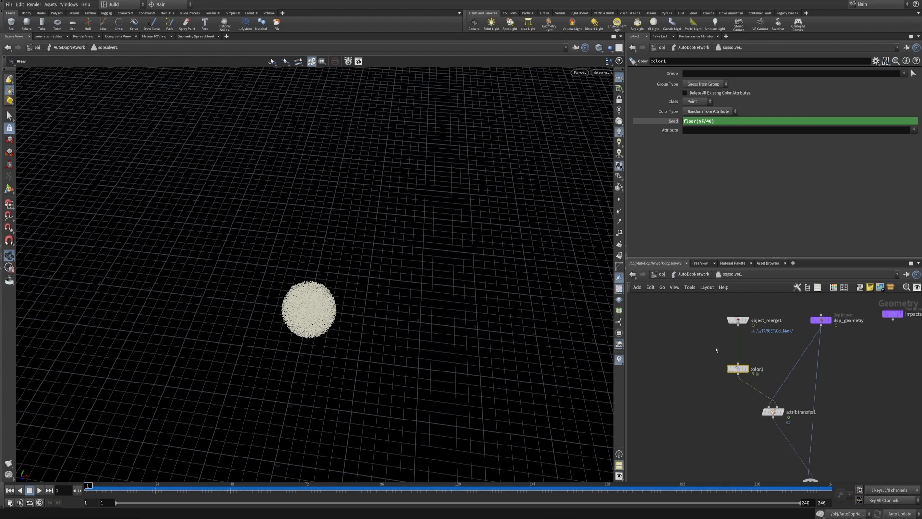
Step: Add a Point VOP node beside color1 in the sopsolver1 network
key(Tab)
text(point vop)
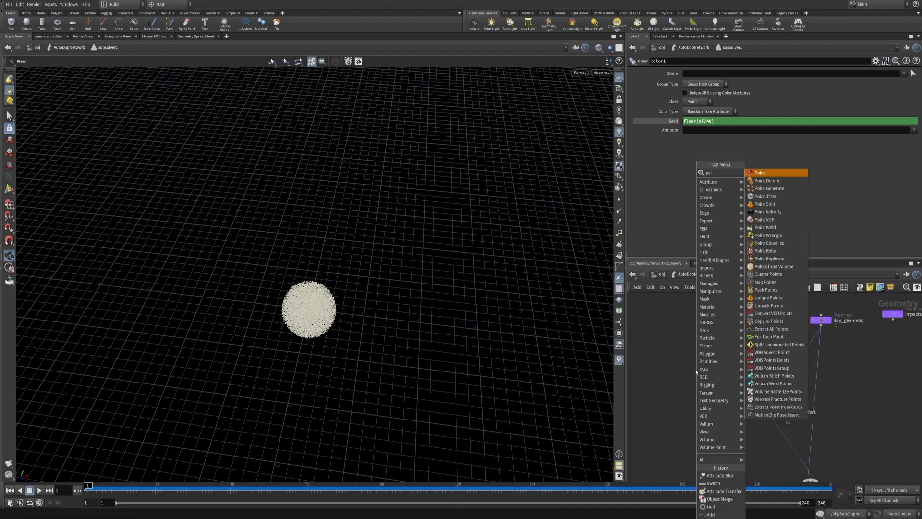
key(Return)
key(Return)
drag(696, 372, 671, 371)
Step: Rename the Point VOP to Color_Picker, feed it from object_merge1 and display its output
click(695, 372)
text(C)
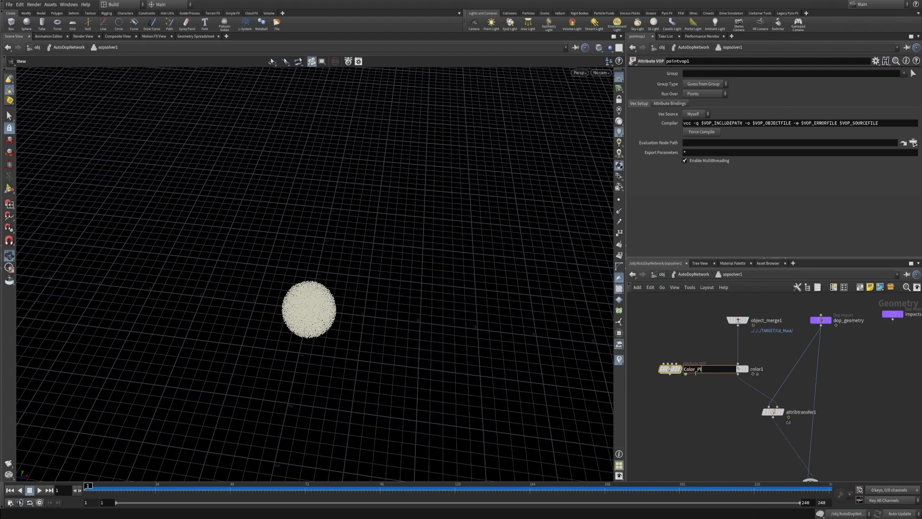
text(olor_Picker)
key(Return)
drag(664, 364, 742, 326)
click(682, 368)
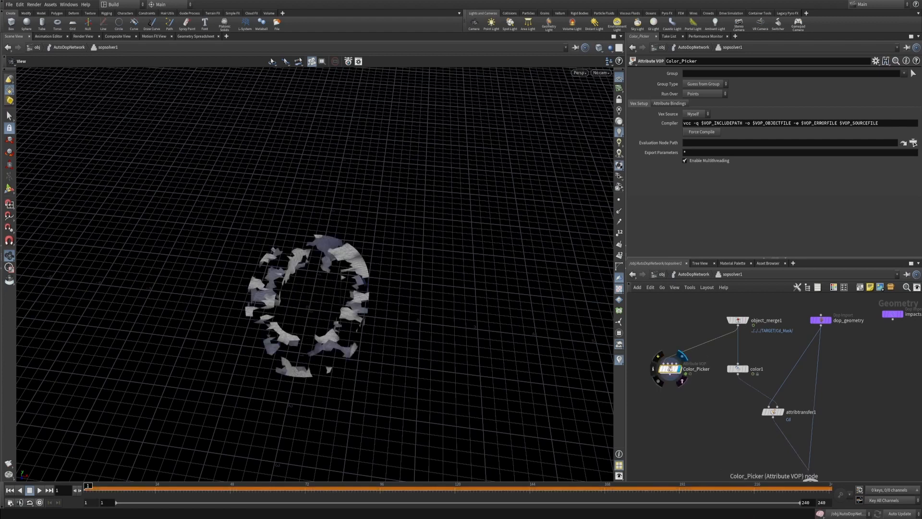
Step: Add a Switch VOP inside Color_Picker between the global parameters and the output node
double_click(671, 368)
middle_drag(794, 409, 741, 404)
key(Tab)
text(pco)
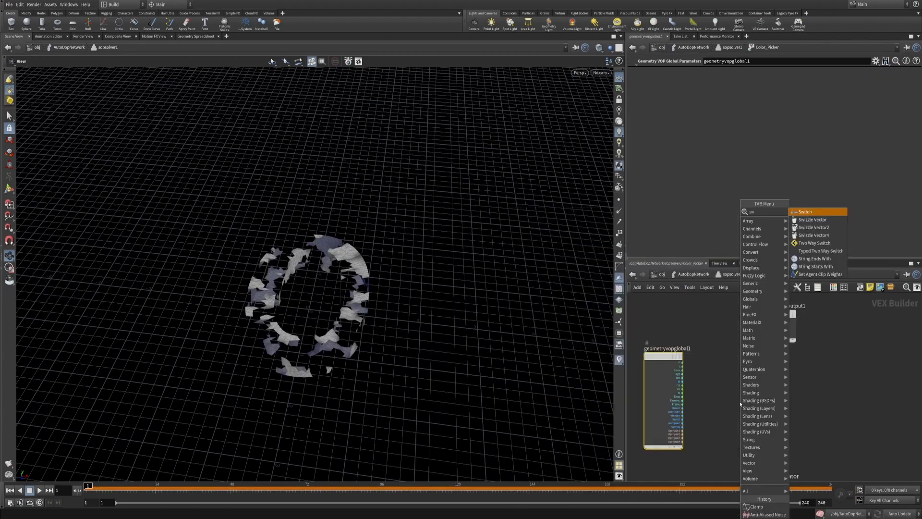
key(Return)
click(740, 403)
drag(740, 402, 755, 379)
scroll(714, 394, up, 4)
Step: Promote switch1's switcher input to a parameter labeled Color Index
right_click(757, 373)
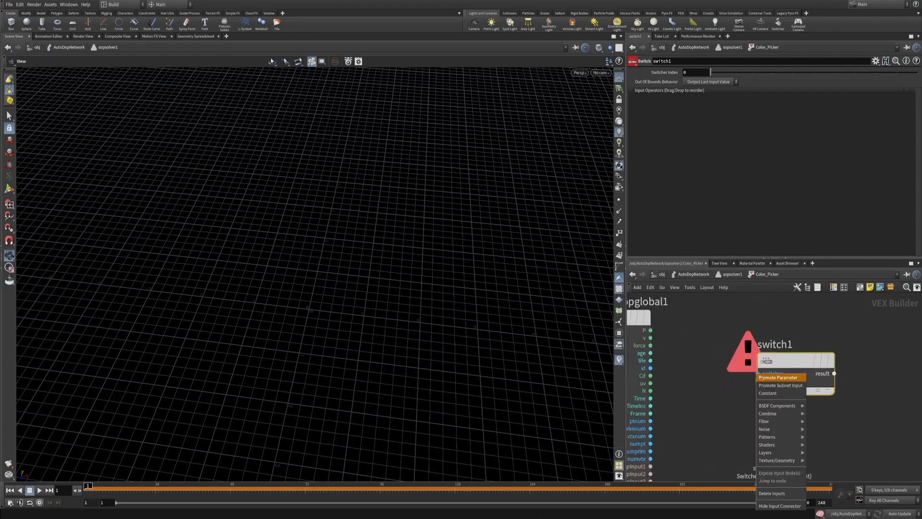
click(761, 377)
drag(721, 88, 614, 92)
text(Colo)
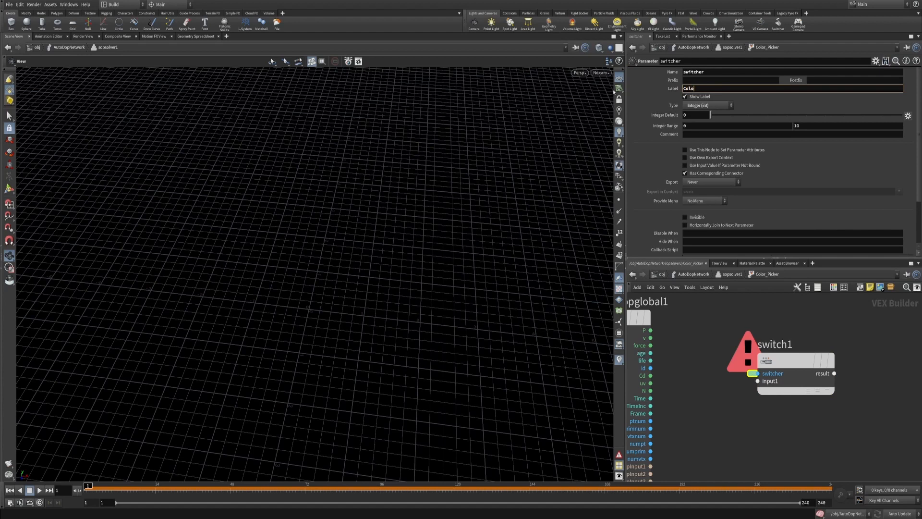
text(r Index)
key(Return)
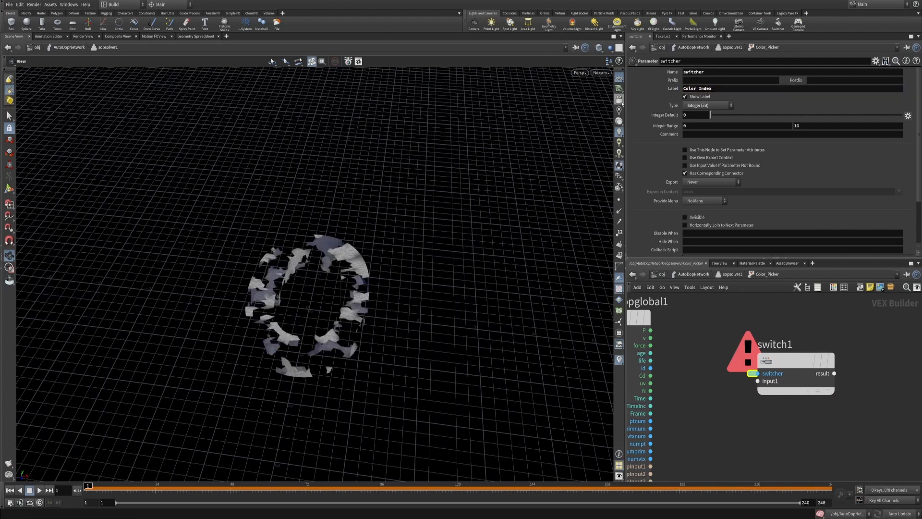
Step: Promote switch1's input1 to a parameter and set its type to Color
right_click(757, 381)
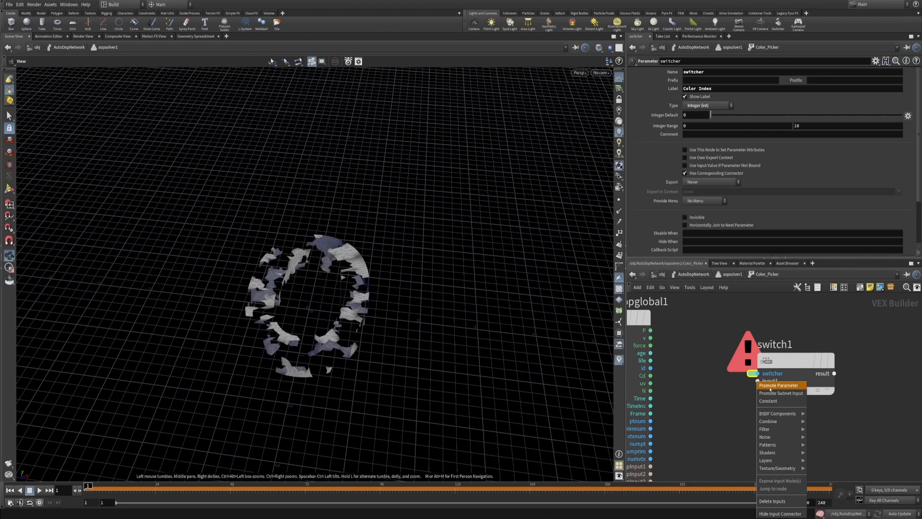
click(778, 385)
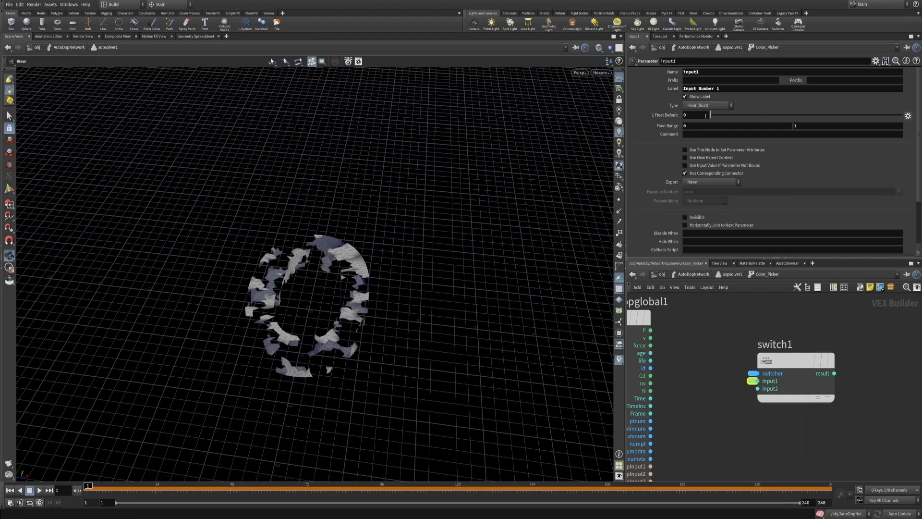
click(707, 105)
click(697, 261)
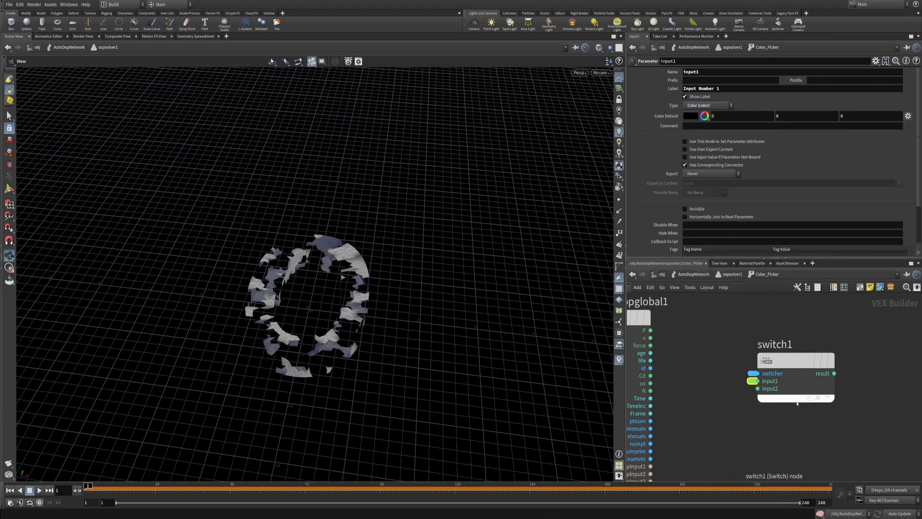
Step: Promote switch1's input2 through input10 to parameters
right_click(758, 385)
click(757, 389)
right_click(759, 389)
click(764, 388)
scroll(764, 388, down, 1)
right_click(758, 395)
click(764, 393)
right_click(759, 401)
click(764, 393)
right_click(757, 408)
click(770, 391)
scroll(770, 390, up, 1)
right_click(756, 419)
click(771, 391)
right_click(757, 426)
click(770, 391)
right_click(757, 434)
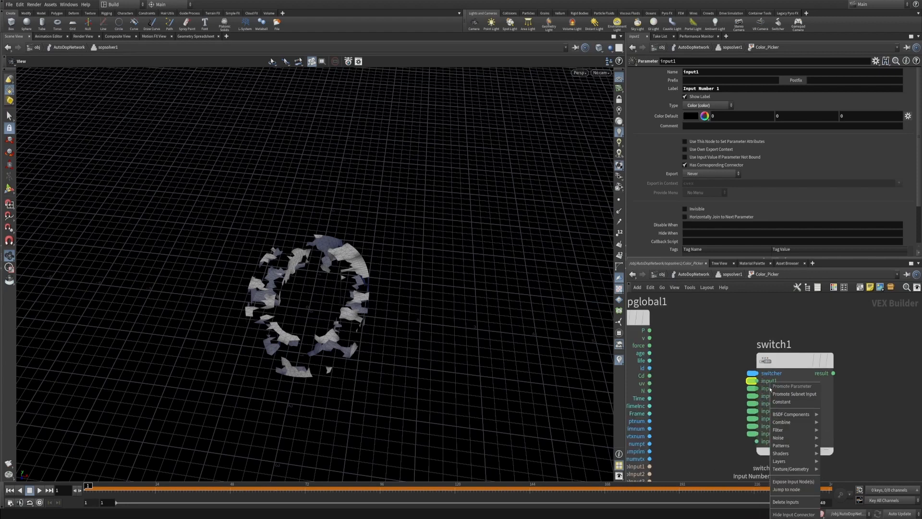
right_click(757, 448)
click(724, 397)
right_click(756, 448)
click(771, 390)
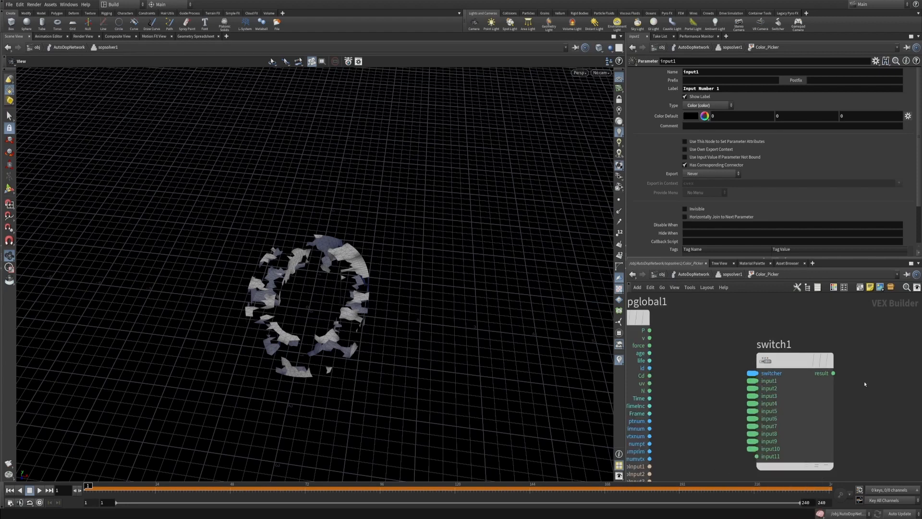
Step: Move the VOP output node to the far side of switch1 and select the promoted switcher parameter
scroll(834, 380, down, 1)
middle_drag(863, 373, 786, 380)
drag(772, 306, 885, 366)
middle_drag(748, 370, 781, 341)
scroll(731, 368, up, 1)
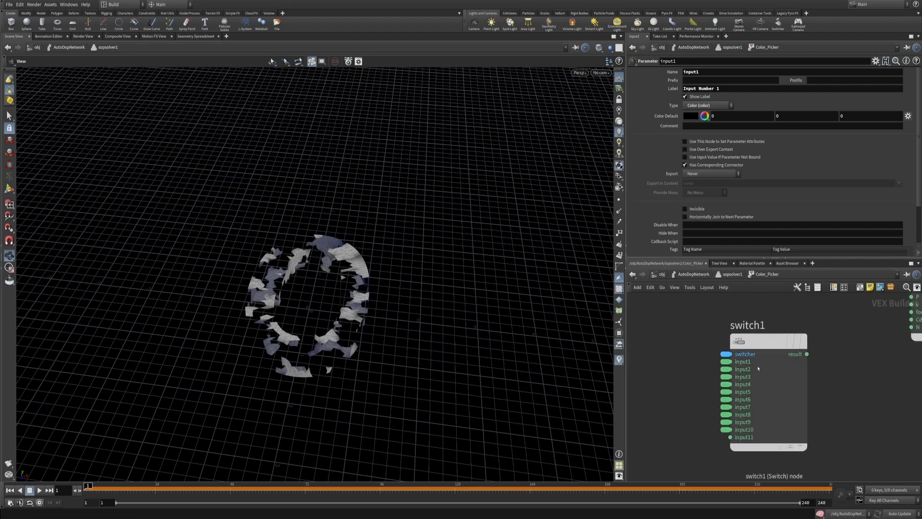
click(725, 354)
mouse_move(706, 343)
middle_down()
mouse_move(715, 353)
mouse_move(717, 344)
middle_up()
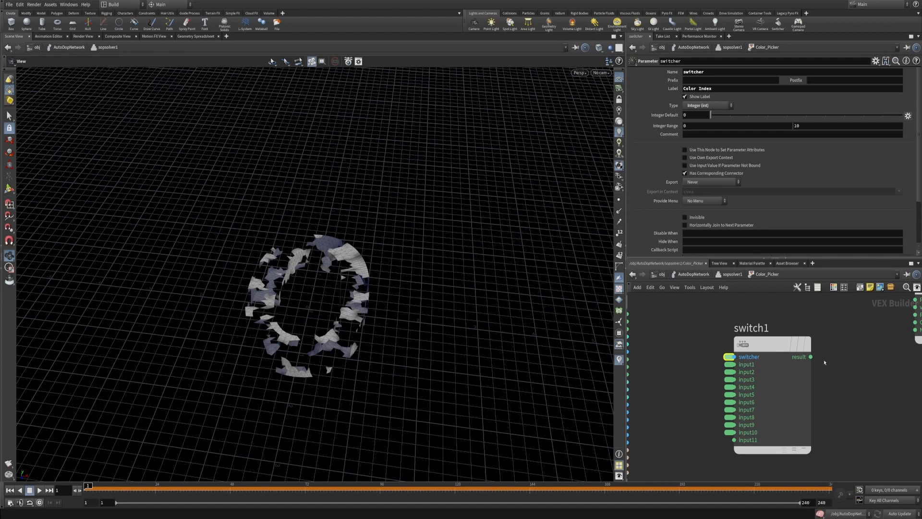
Step: Select the promoted parameters input1 through input10 on switch1 together and set their type to Color
click(730, 364)
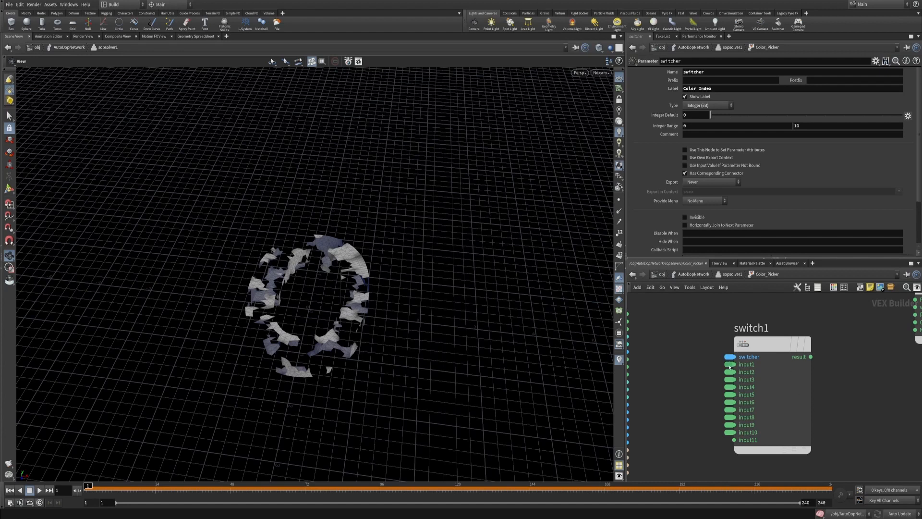
shift+click(729, 433)
shift+click(729, 425)
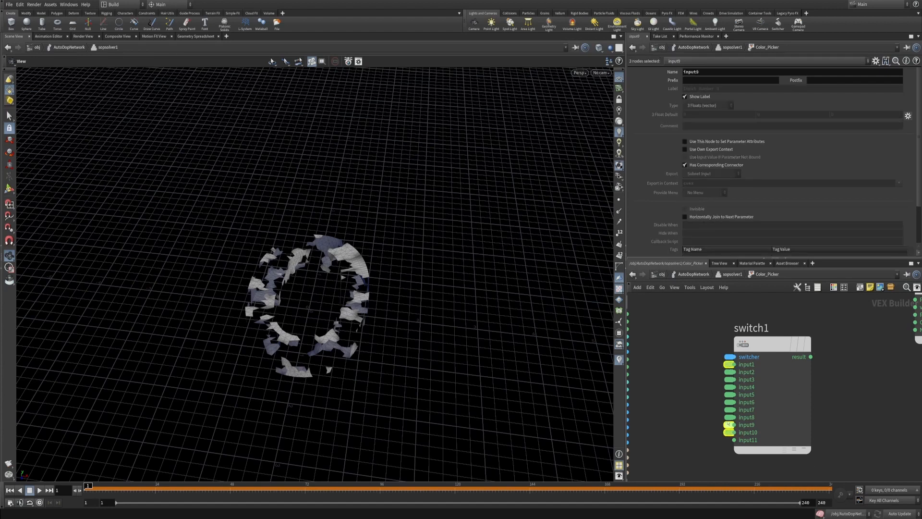
shift+click(728, 410)
shift+click(729, 402)
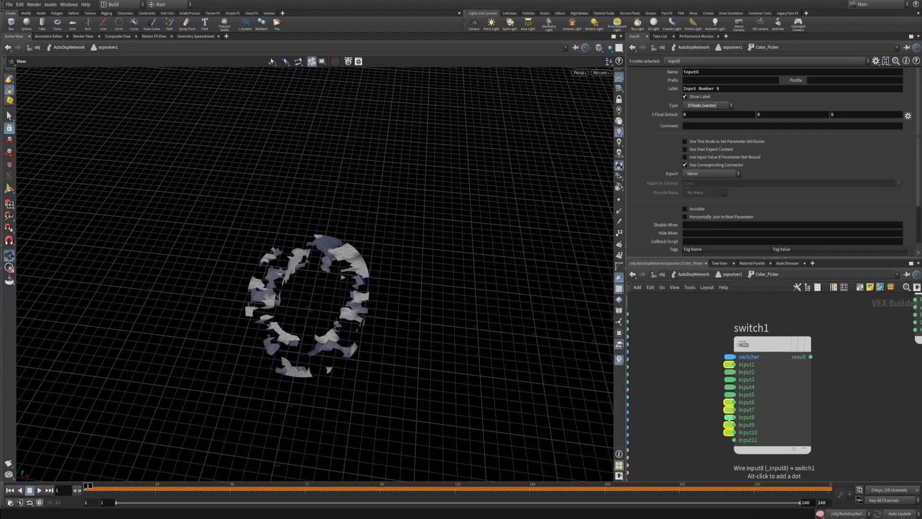
shift+click(729, 417)
shift+click(729, 395)
shift+click(729, 388)
shift+click(729, 380)
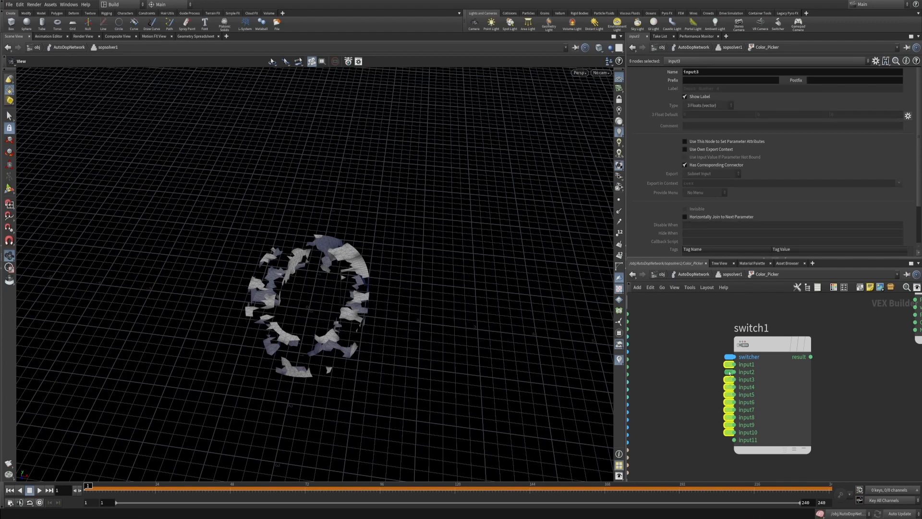
shift+click(729, 372)
click(691, 106)
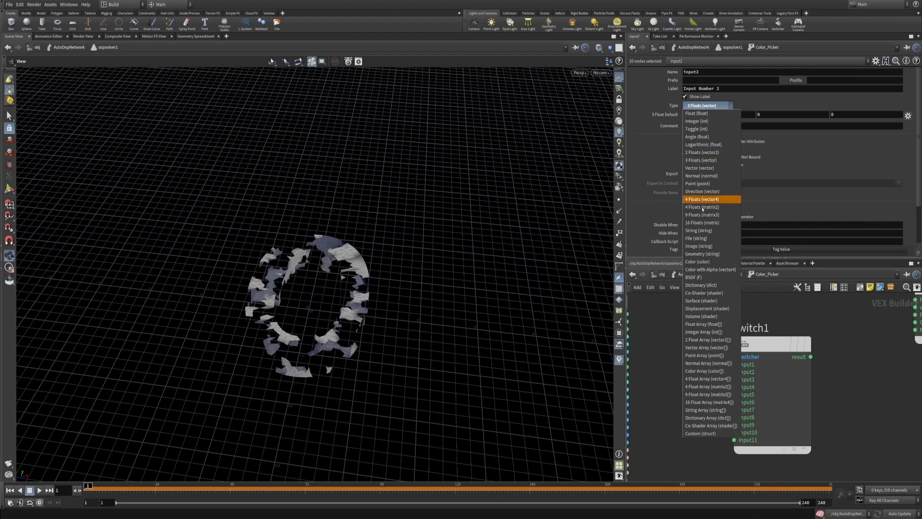
click(708, 262)
click(836, 356)
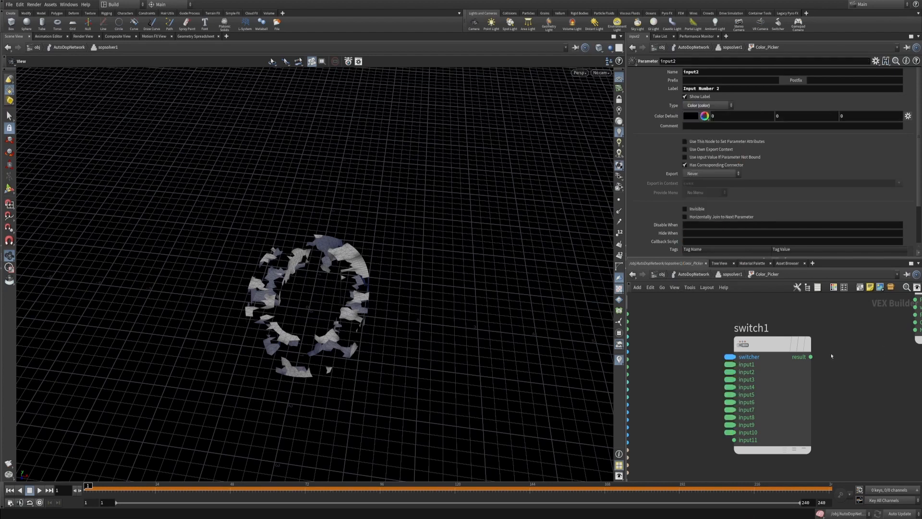
Step: Connect switch1's result to the Cd input of the geometry VOP output and go back up to sopsolver1
click(809, 358)
middle_drag(845, 323, 786, 354)
click(855, 354)
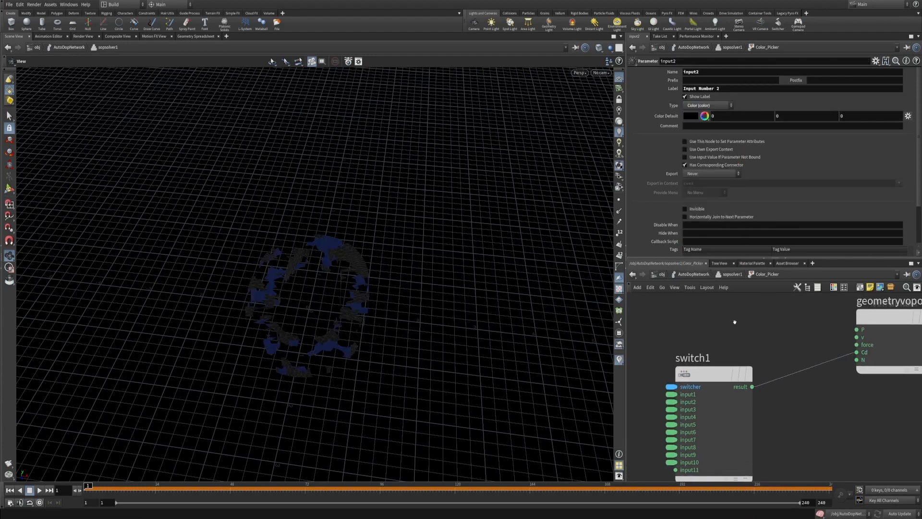
middle_drag(735, 321, 857, 301)
key(u)
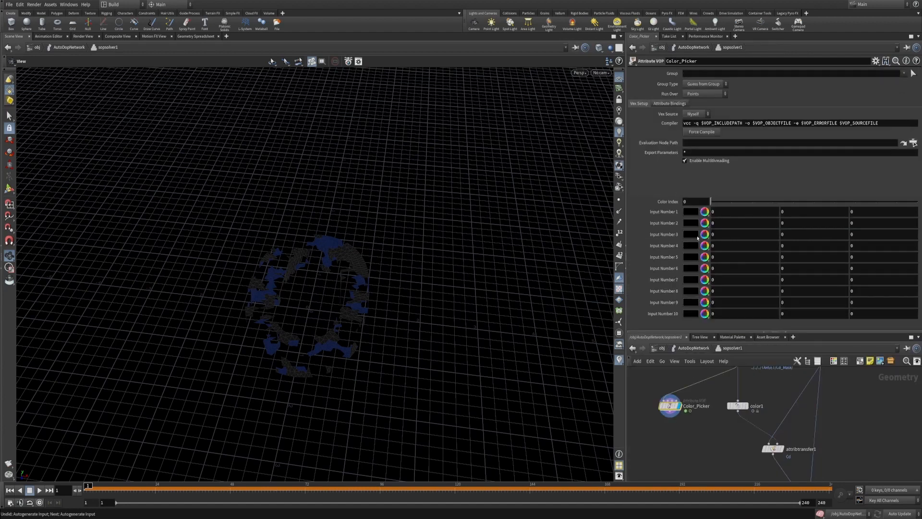
Step: Set Color_Picker's Input Numbers 1 to 6 to red, green, blue, yellow, pink (1, 0, 0.5) and cyan
click(712, 211)
text(1)
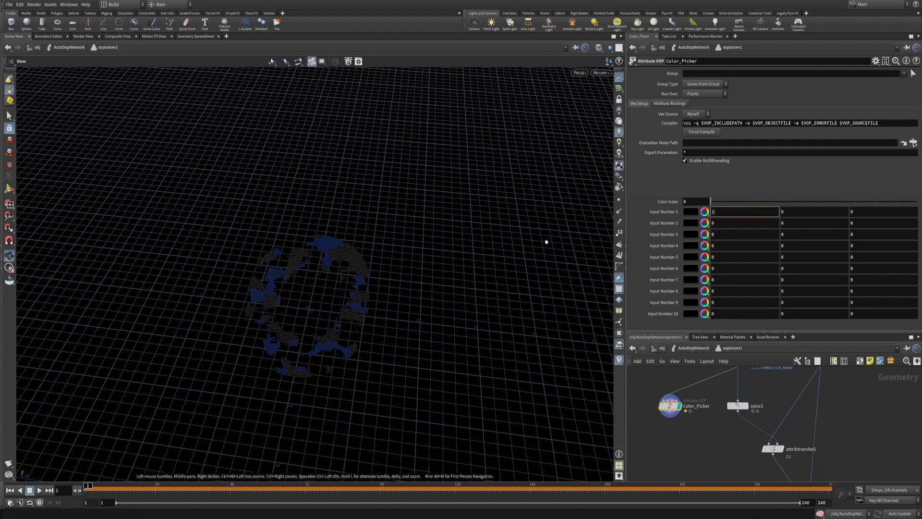
key(Tab)
key(Tab)
key(Tab)
key(Tab)
text(1)
key(Tab)
key(Tab)
key(Tab)
key(Tab)
text(1)
key(Tab)
text(1)
key(Tab)
text(1)
key(Tab)
key(Tab)
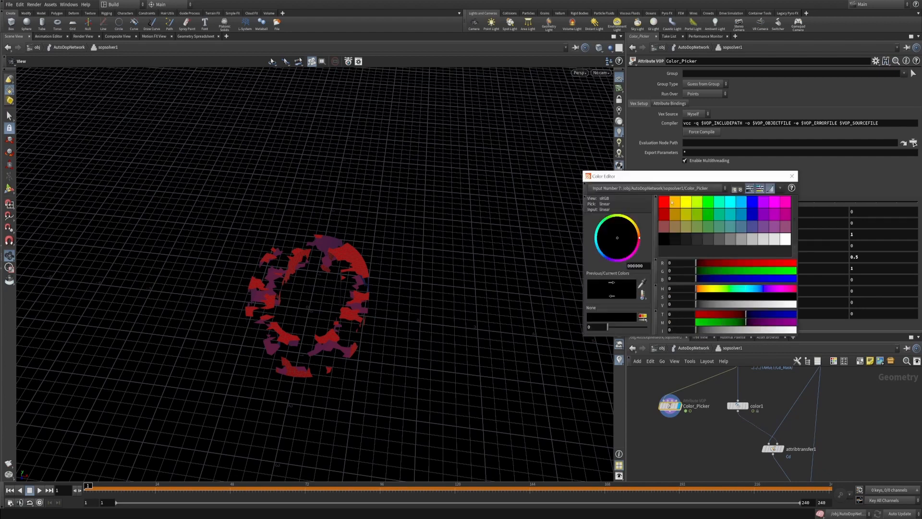
Step: Set Input Number 7 to orange (1, 0.5, 0), 8 to (0, 1, 0.5), 9 to (0.5, 0, 1) and 10 to magenta
click(672, 203)
click(792, 176)
click(691, 291)
click(719, 202)
click(792, 176)
click(691, 302)
click(763, 202)
click(792, 176)
click(691, 313)
click(774, 202)
click(792, 176)
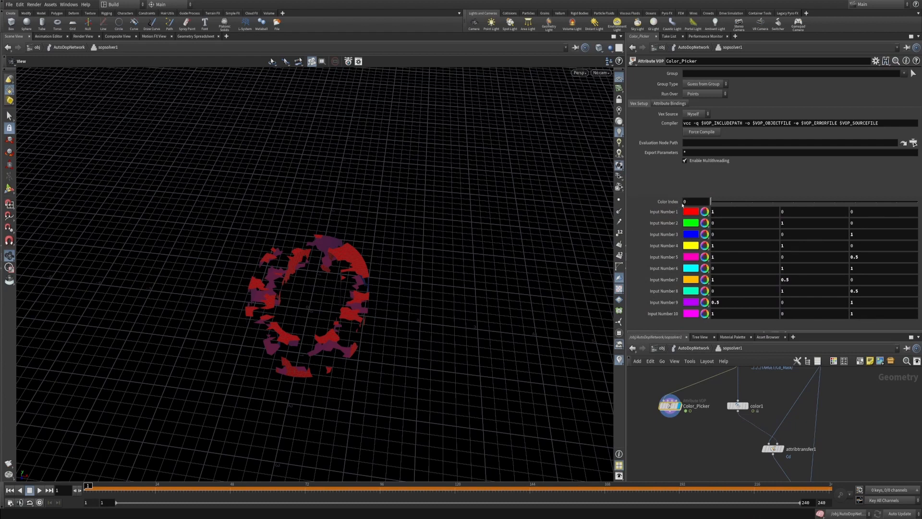
Step: Test the Color Index by stepping it up and entering 9, and reset it to 0
scroll(692, 202, up, 2)
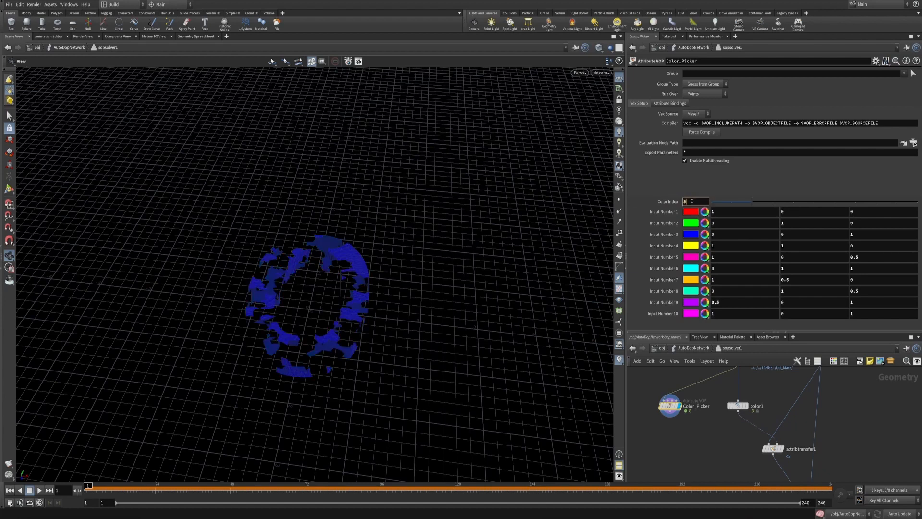
scroll(694, 202, up, 3)
text(9)
key(Return)
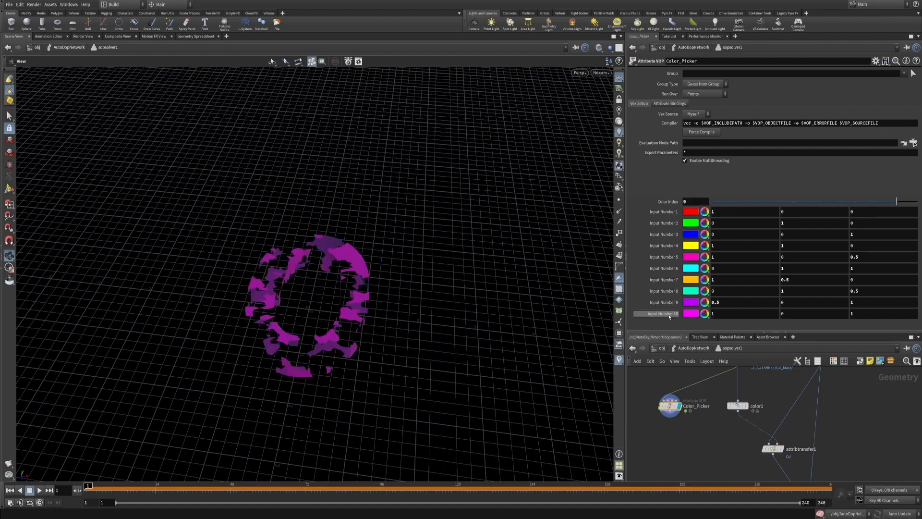
drag(694, 202, 683, 203)
text(0)
key(Return)
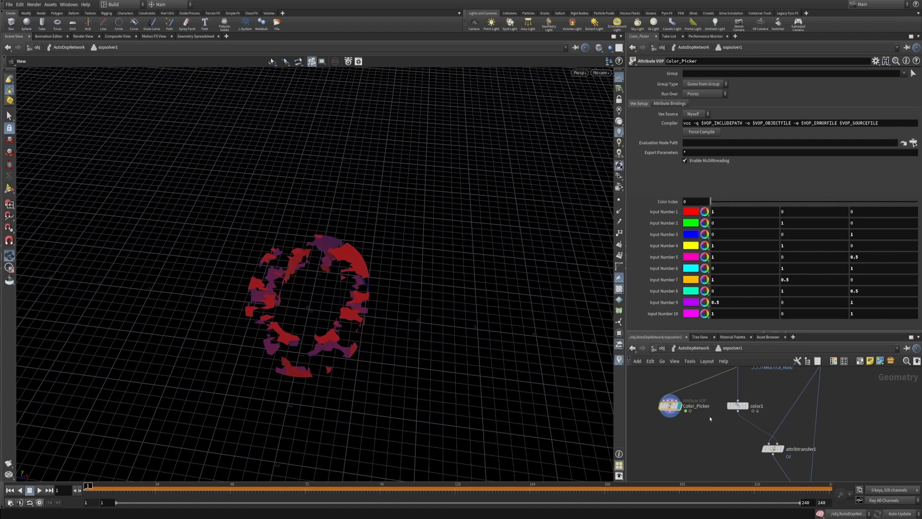
Step: Drive Color_Picker's Color Index with the expression floor($F/40)
middle_drag(696, 420, 726, 418)
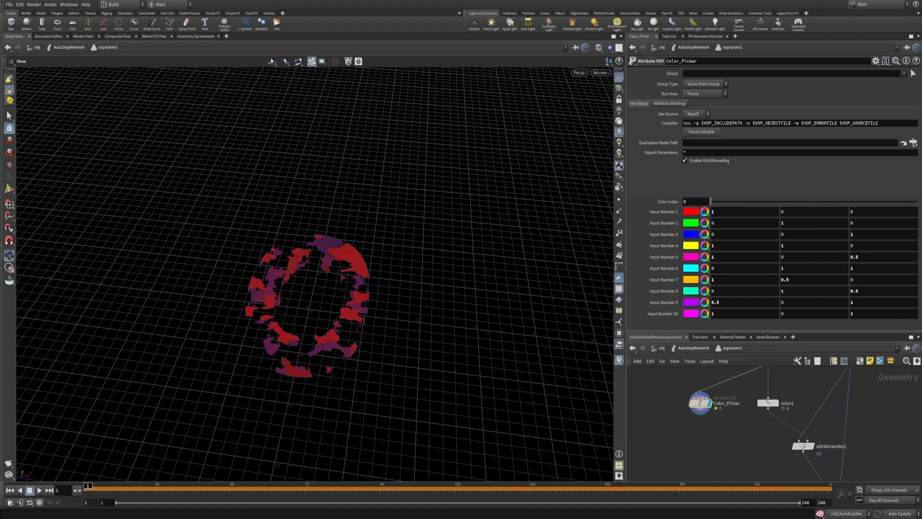
click(697, 202)
text(floor($F/40))
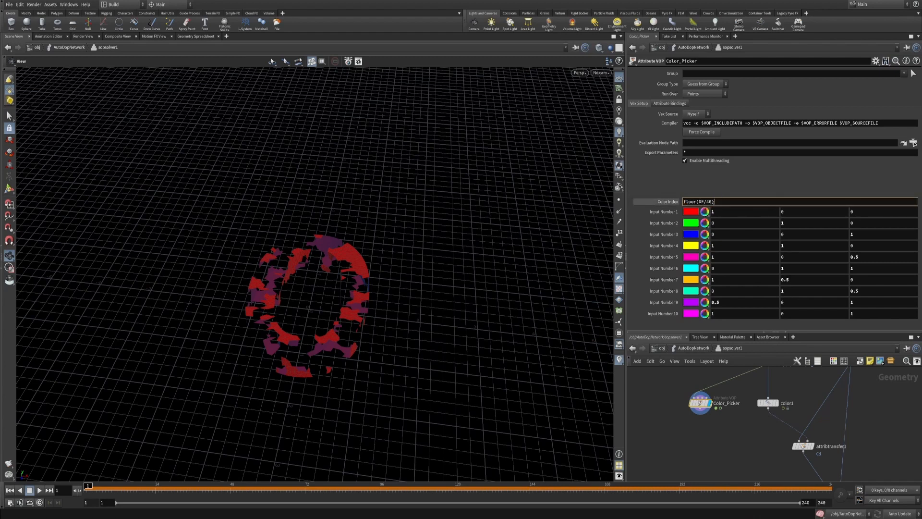
key(Return)
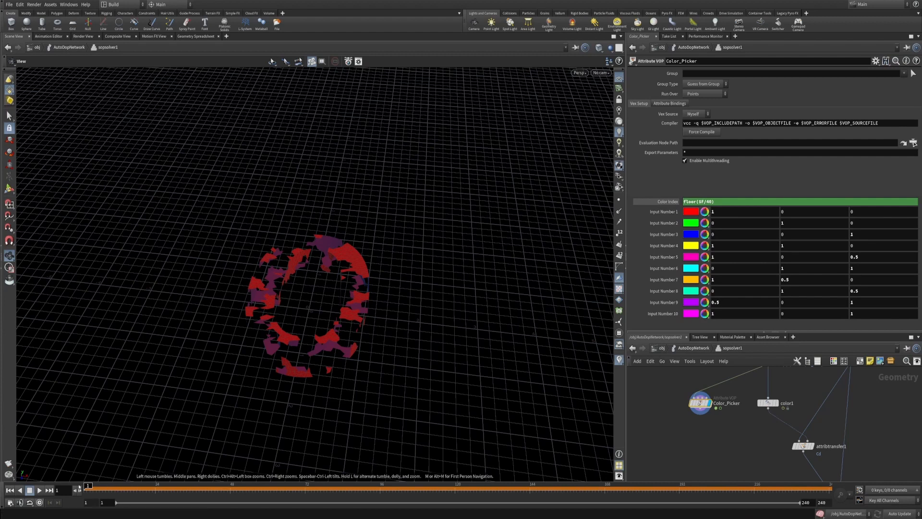
Step: Check the evaluated Color Index at frames 39 and 40, and scrub the timeline back to the beginning
text(39)
key(Return)
click(680, 202)
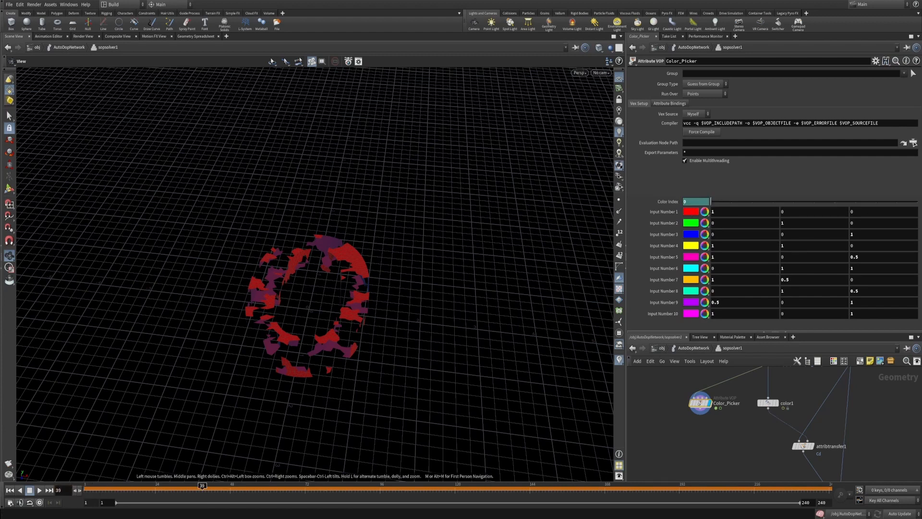
click(668, 201)
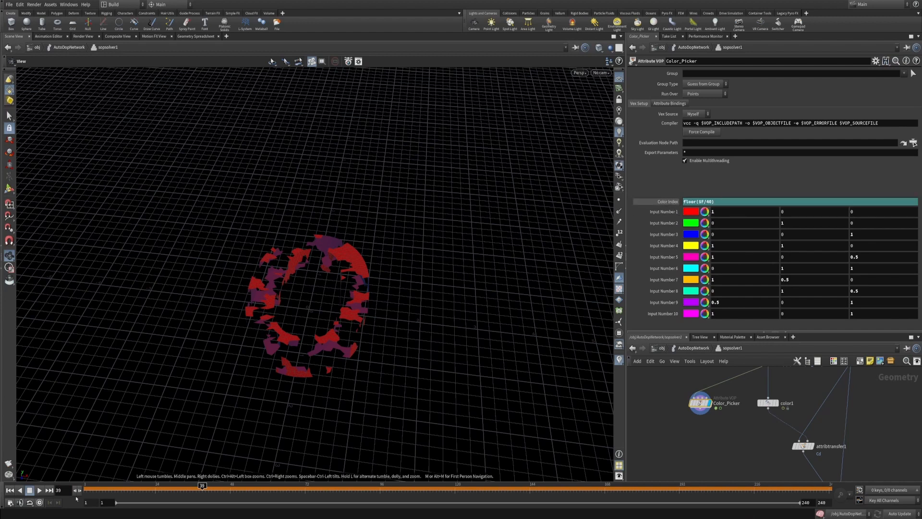
click(80, 490)
click(667, 202)
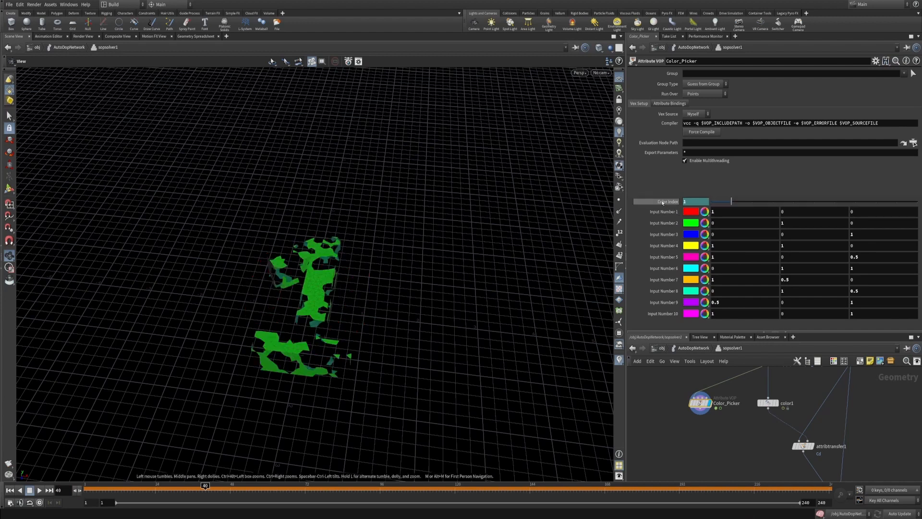
click(667, 202)
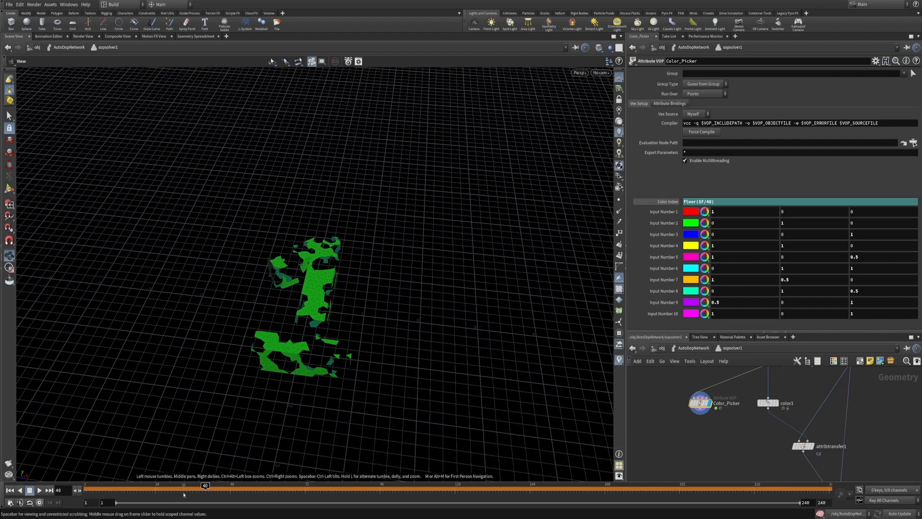
mouse_move(248, 486)
mouse_down()
mouse_move(361, 486)
mouse_move(331, 486)
mouse_move(332, 494)
mouse_move(827, 491)
mouse_move(88, 491)
mouse_up()
Step: Save the scene and delete color1 so that Color_Picker feeds attribtransfer1 in its place
alt+middle_drag(704, 459, 693, 453)
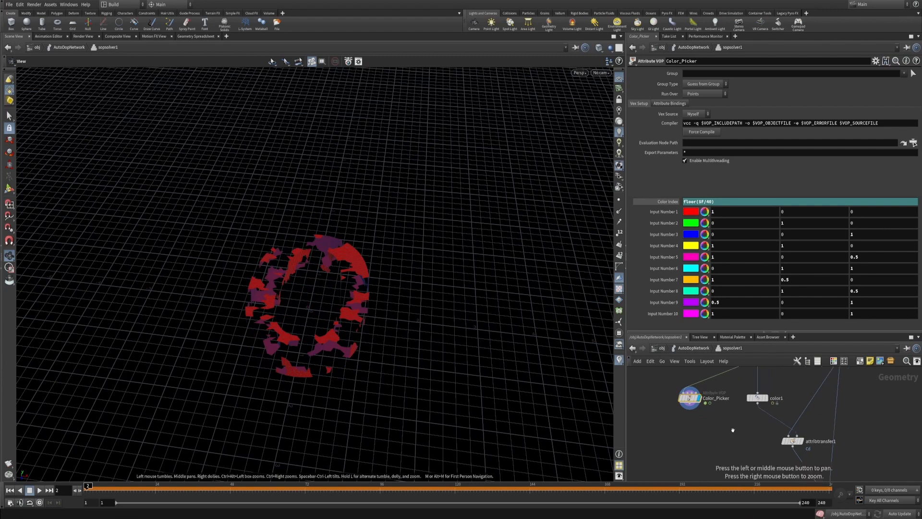
scroll(713, 406, up, 1)
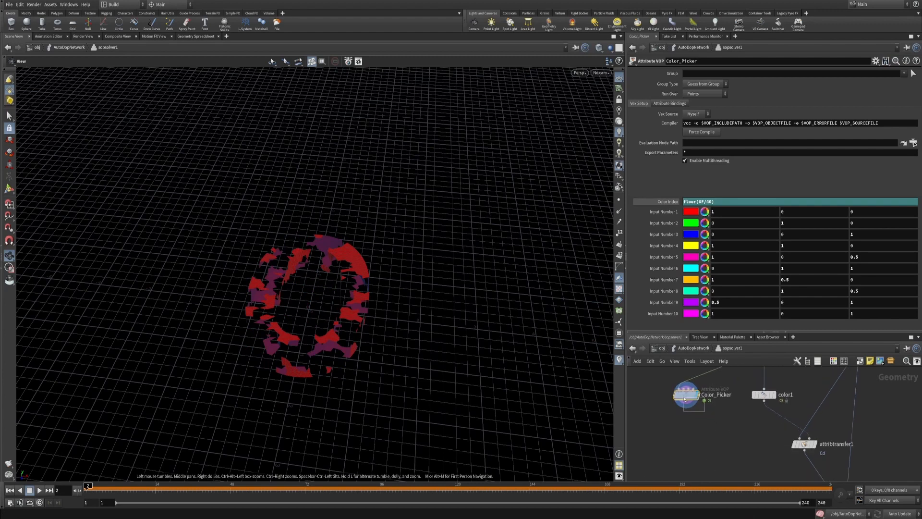
key(ctrl+s)
drag(789, 419, 764, 396)
key(Delete)
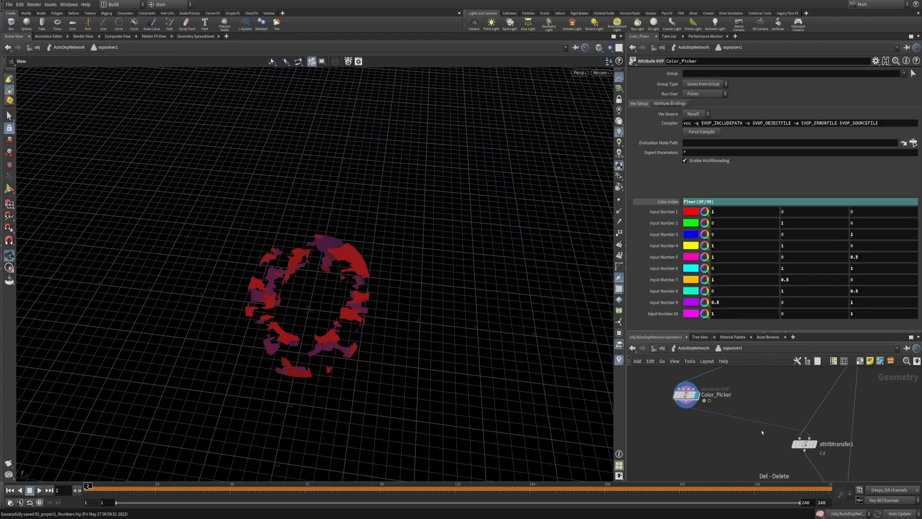
Step: Add an Output node below attribblur1
middle_drag(766, 452, 754, 436)
scroll(754, 436, down, 3)
middle_drag(763, 468, 730, 394)
drag(753, 411, 755, 425)
middle_drag(721, 407, 728, 383)
scroll(771, 422, up, 3)
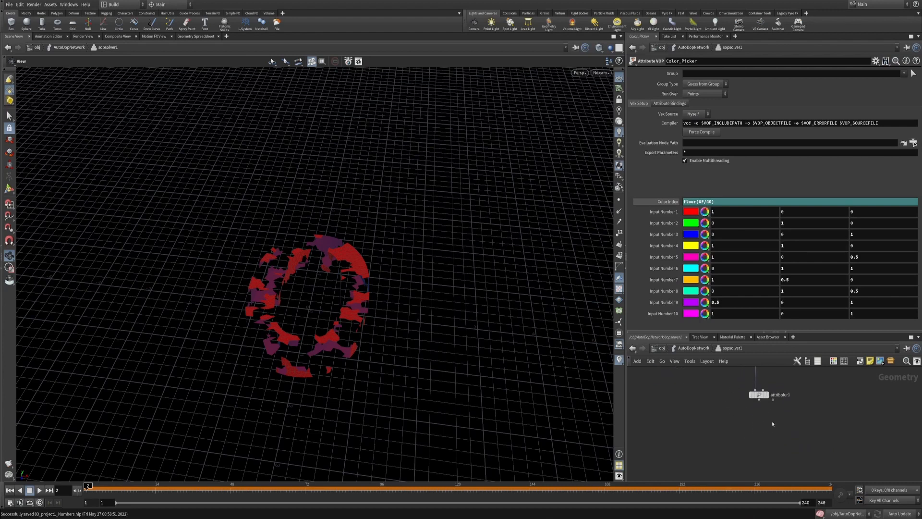
key(Tab)
text(ou)
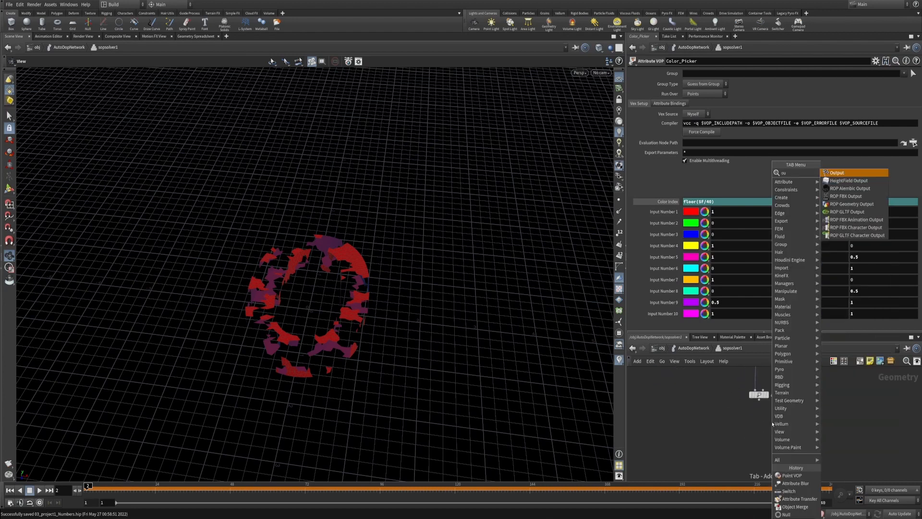
key(Return)
click(761, 438)
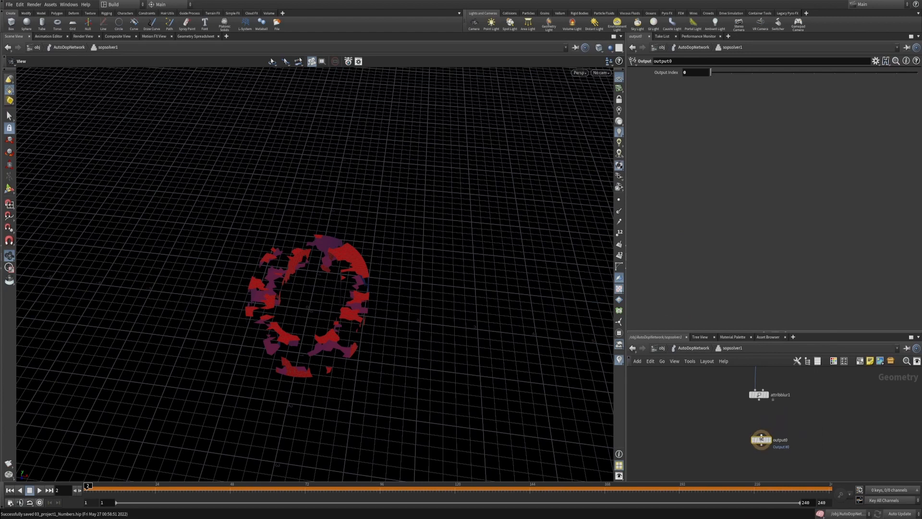
Step: Display attribtransfer1's result on the particles and select the node to view its settings
middle_drag(797, 378, 796, 440)
scroll(790, 393, down, 3)
middle_drag(790, 393, 800, 468)
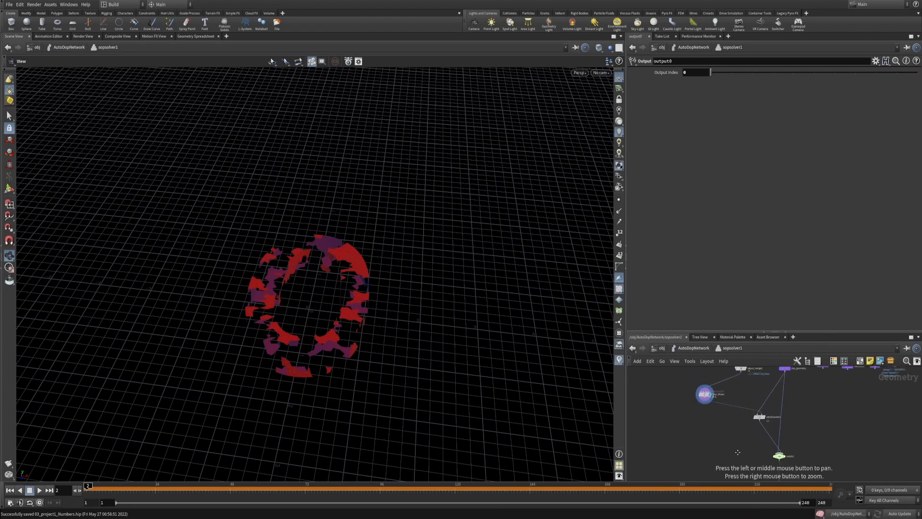
middle_drag(807, 426, 813, 369)
scroll(801, 412, up, 3)
click(789, 454)
alt+right_drag(804, 408, 798, 394)
alt+middle_drag(798, 395, 789, 441)
alt+right_drag(763, 408, 786, 415)
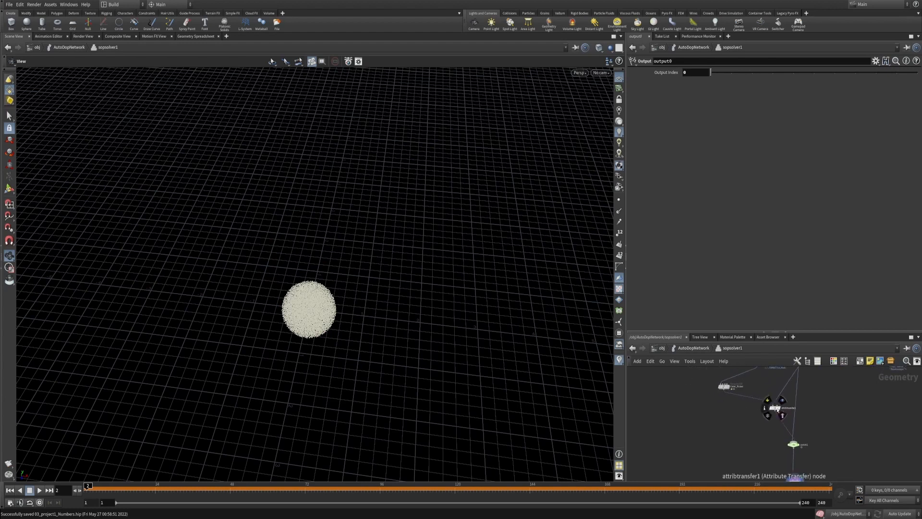
click(781, 403)
click(774, 408)
middle_drag(785, 413, 775, 448)
scroll(776, 448, up, 3)
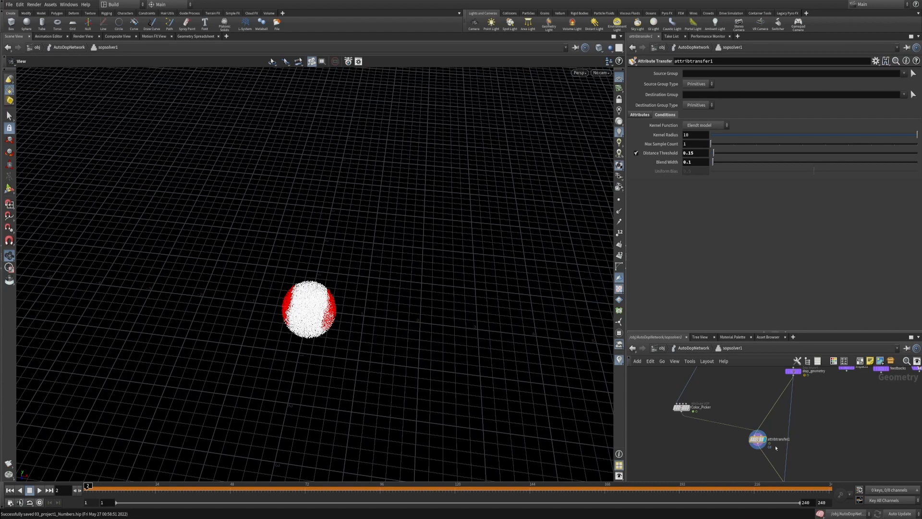
Step: Connect attribblur1 to output0 and line the output node up beneath it
alt+middle_drag(812, 473, 822, 369)
alt+middle_drag(831, 453, 823, 414)
drag(796, 416, 781, 438)
alt+right_drag(799, 421, 805, 419)
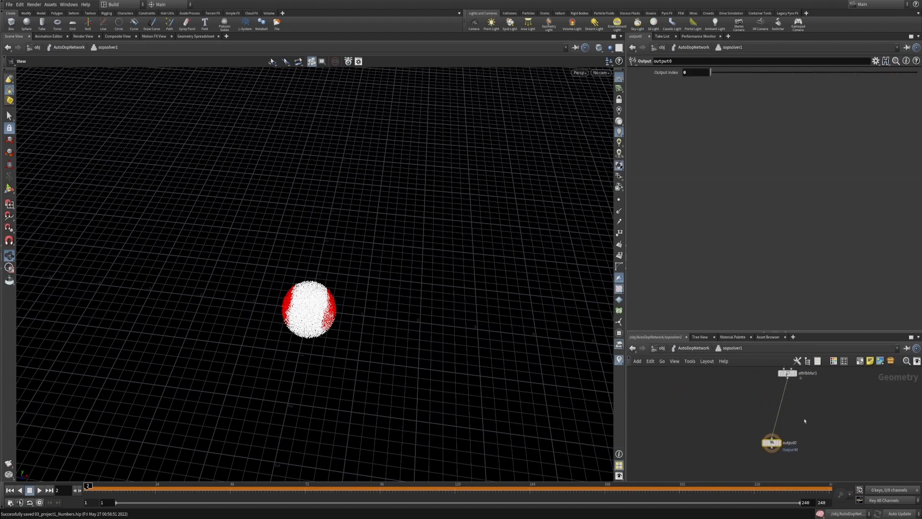
drag(769, 444, 782, 453)
Step: Examine the node chain inside sopsolver1 down to output0
alt+right_drag(843, 403, 823, 425)
alt+middle_drag(811, 388, 771, 408)
alt+right_drag(770, 416, 781, 404)
alt+middle_drag(750, 407, 750, 433)
alt+right_drag(749, 433, 733, 449)
alt+middle_drag(771, 456, 787, 416)
alt+right_drag(786, 417, 797, 402)
alt+middle_drag(776, 408, 776, 439)
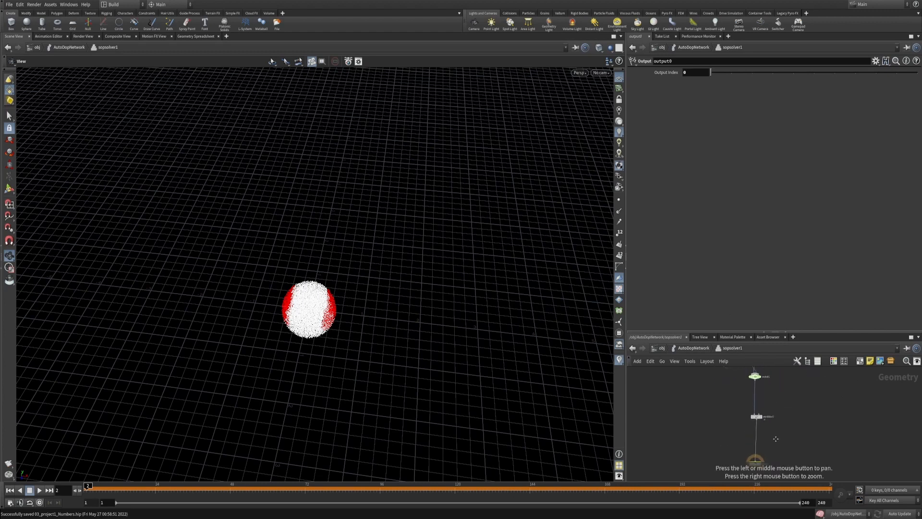
Step: Go back up to AutoDopNetwork and return the simulation to its first frame
key(u)
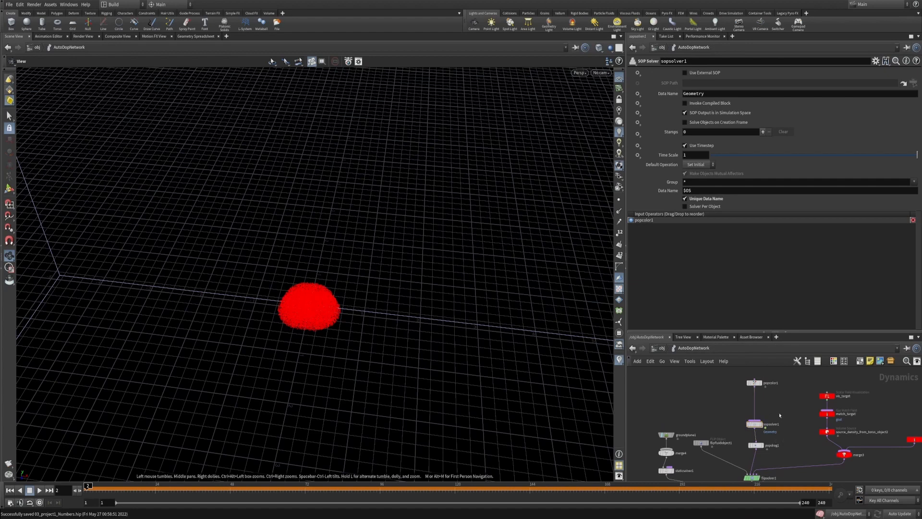
click(9, 491)
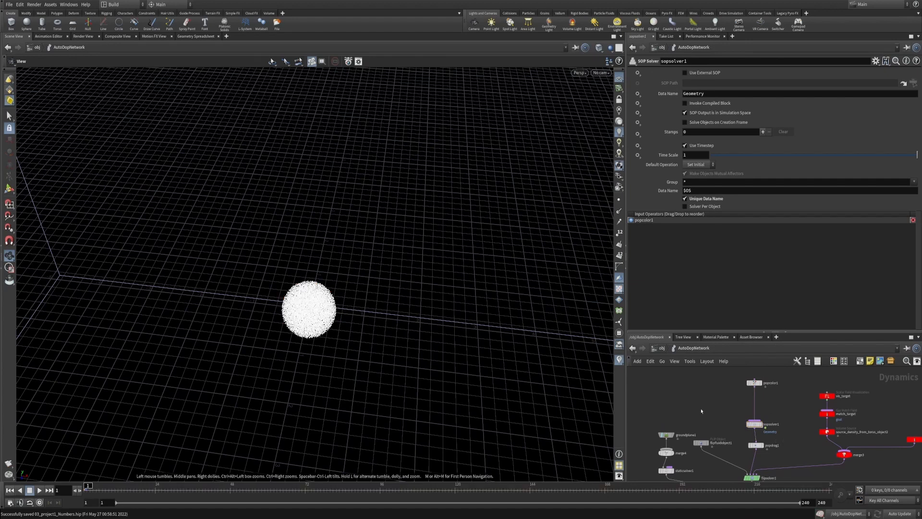
middle_drag(700, 411, 703, 390)
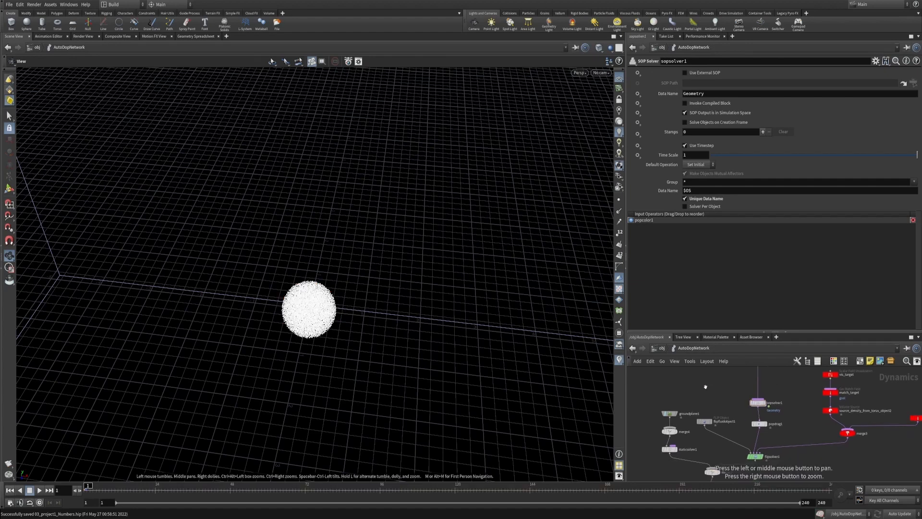
Step: Render a flipbook of the whole simulation and play it back in MPlay to review the particle colors
click(13, 463)
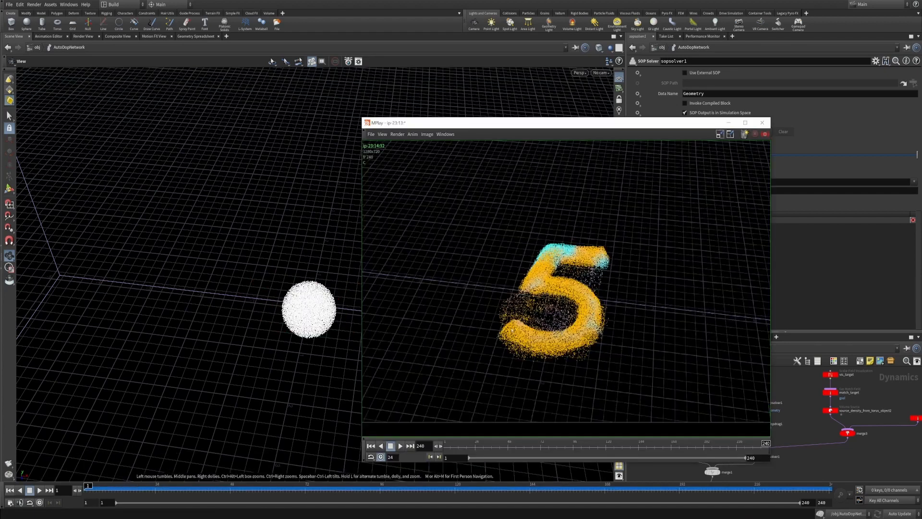
click(400, 446)
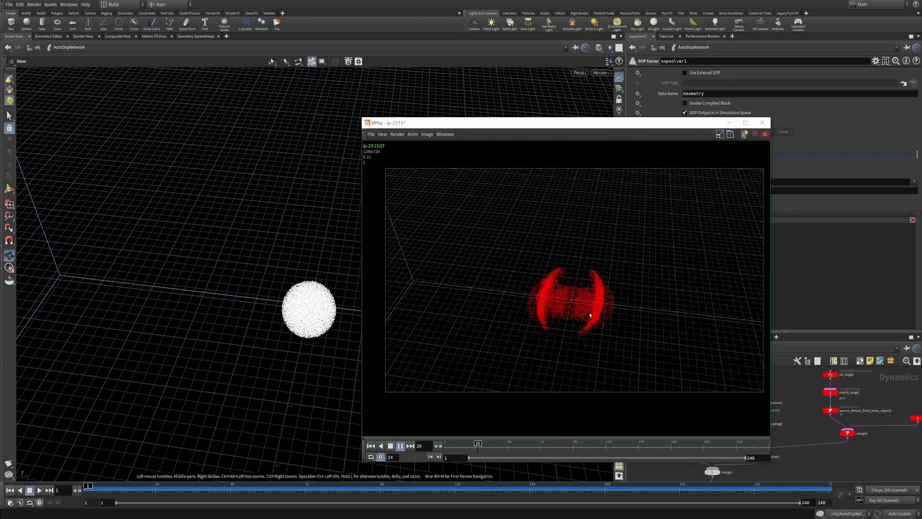
right_drag(611, 297, 614, 275)
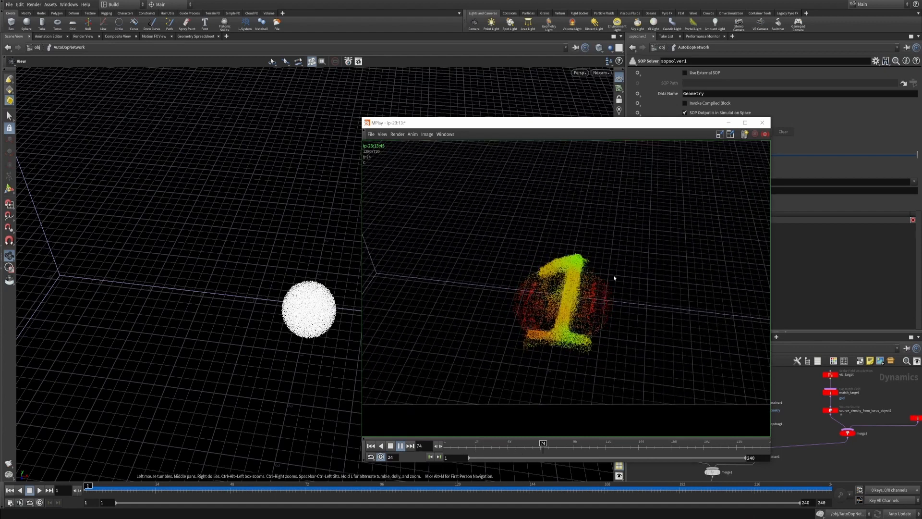
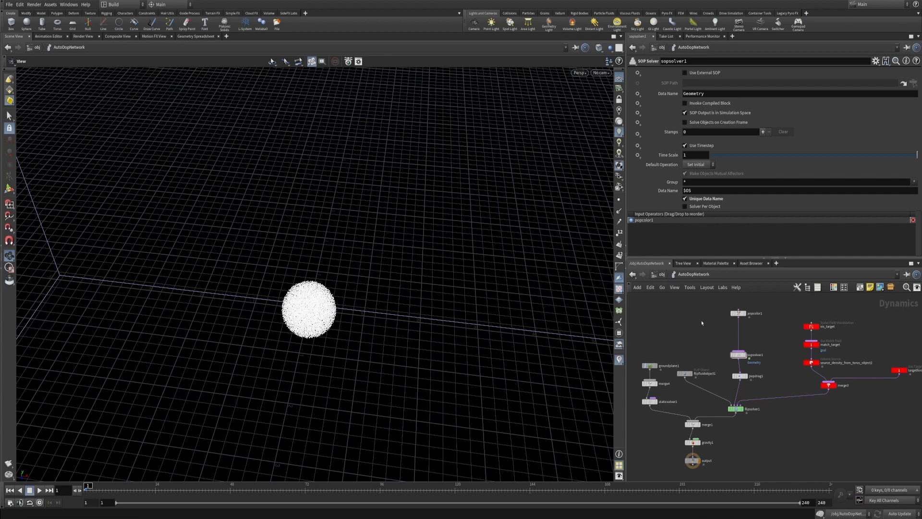
Step: Set the Particle Separation of flipfluidobject1 to 0.01
click(685, 373)
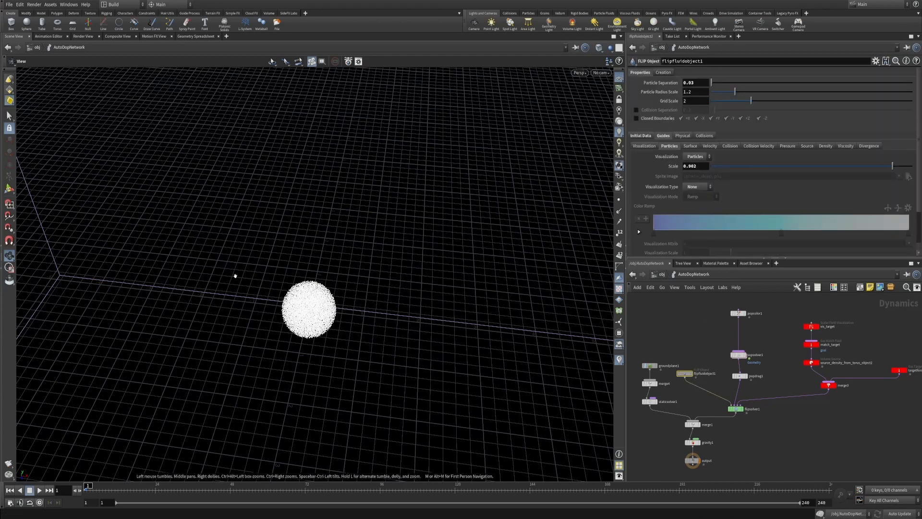
click(692, 84)
text(1)
key(Return)
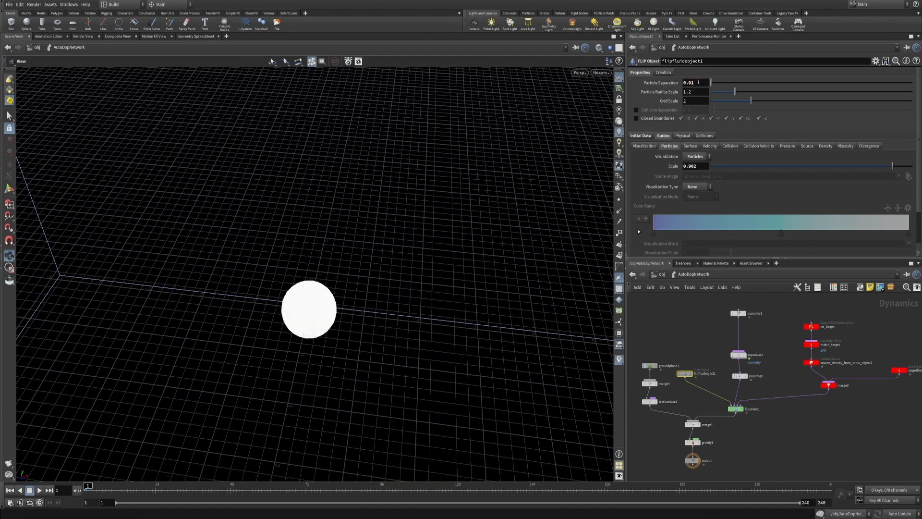
Step: Inside FLIP_MESH, move import_sphere_object1 higher up and add Cd to the attributes kept by fluidcompress1
key(u)
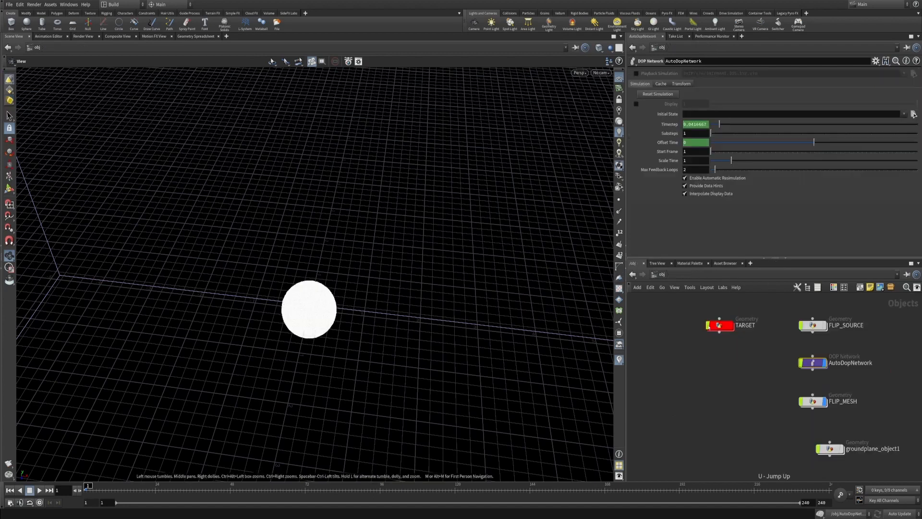
double_click(771, 394)
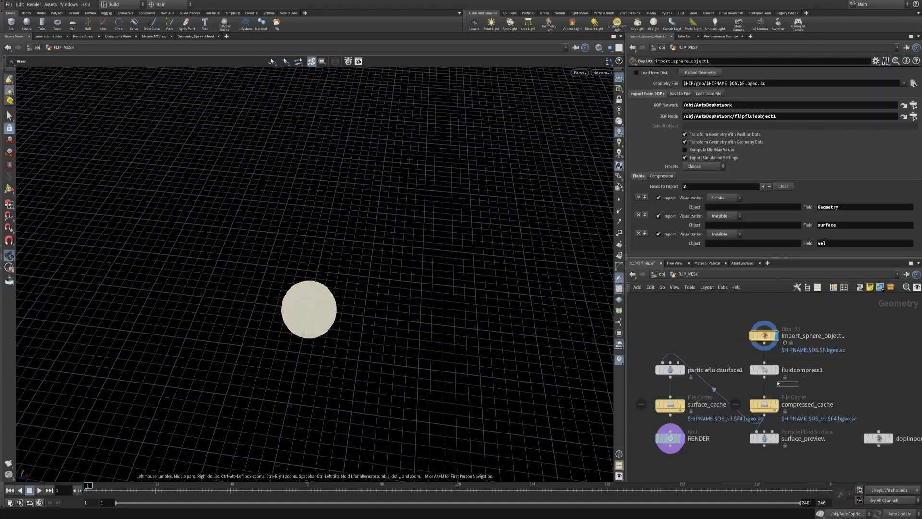
click(767, 370)
drag(765, 336, 764, 309)
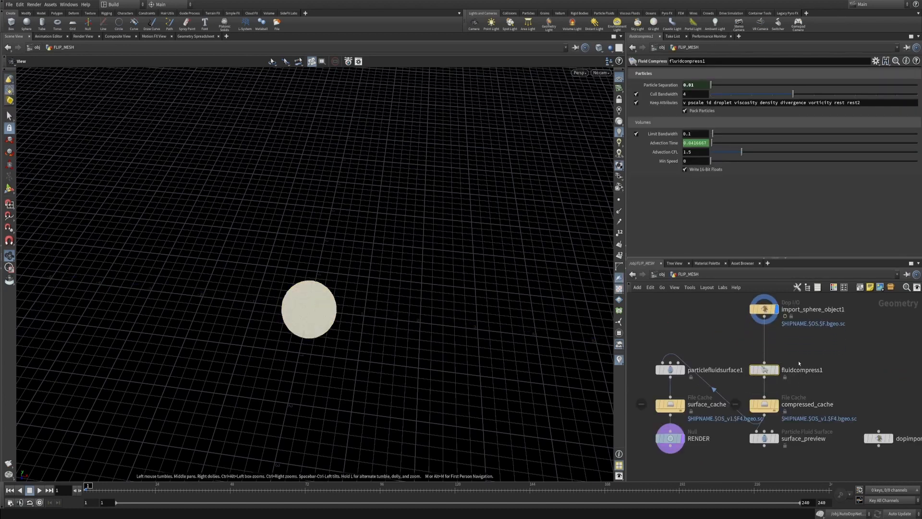
click(881, 104)
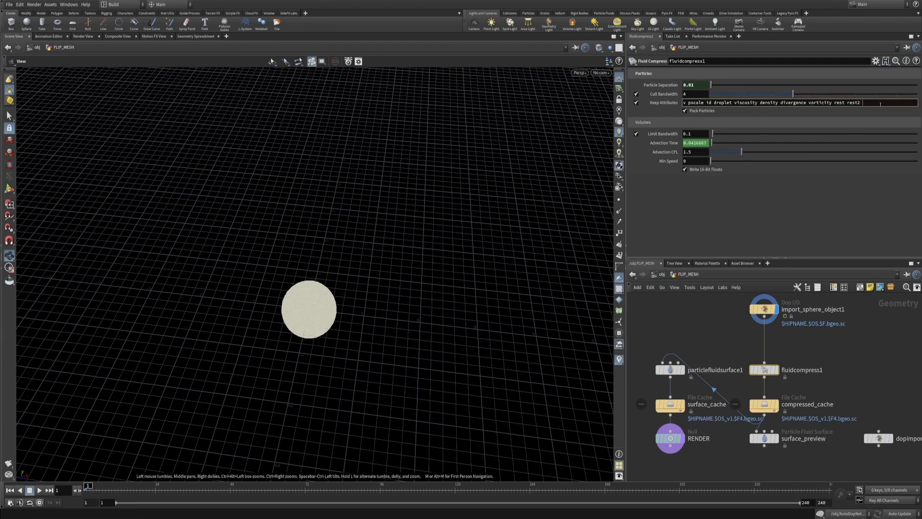
key(Return)
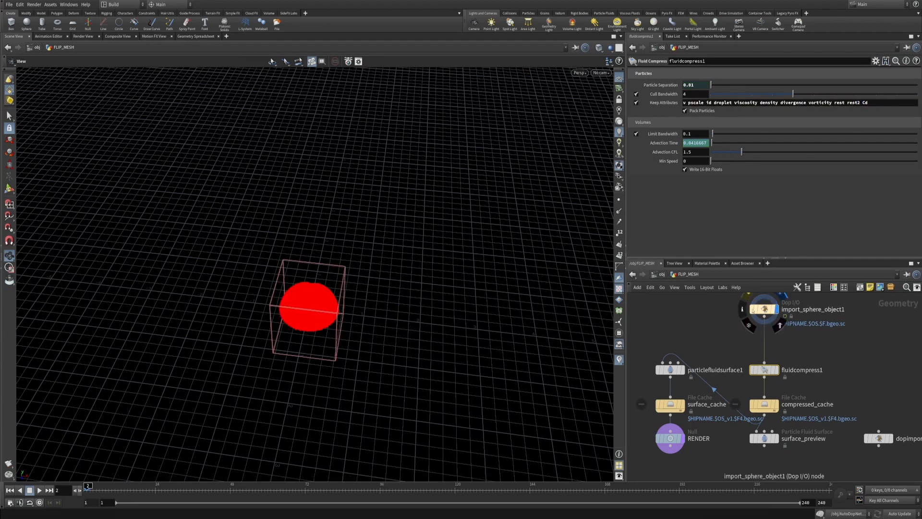
click(743, 310)
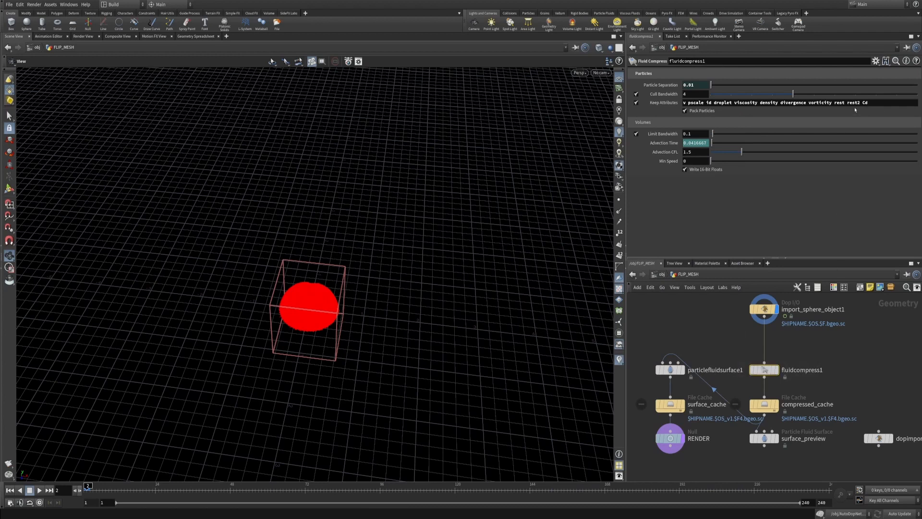
Step: Rename the fluidcompress1 node to fluidcompress1_
click(813, 370)
text(_)
click(847, 351)
key(ctrl+z)
Step: Move particlefluidsurface1, surface_cache and RENDER together, further down and away from the compressed_cache branch
drag(798, 392, 735, 436)
middle_drag(810, 392, 845, 333)
drag(711, 418, 672, 362)
Step: Set compressed_cache's base name to testRender.compressed_cache, load it from disk and display the node
click(803, 341)
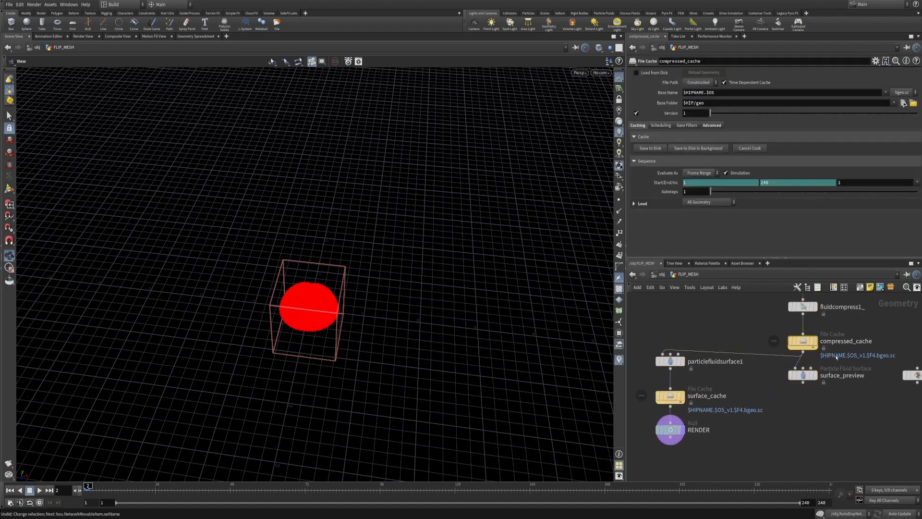
triple_click(735, 94)
text(testRender.compressed_cache)
key(Return)
click(813, 342)
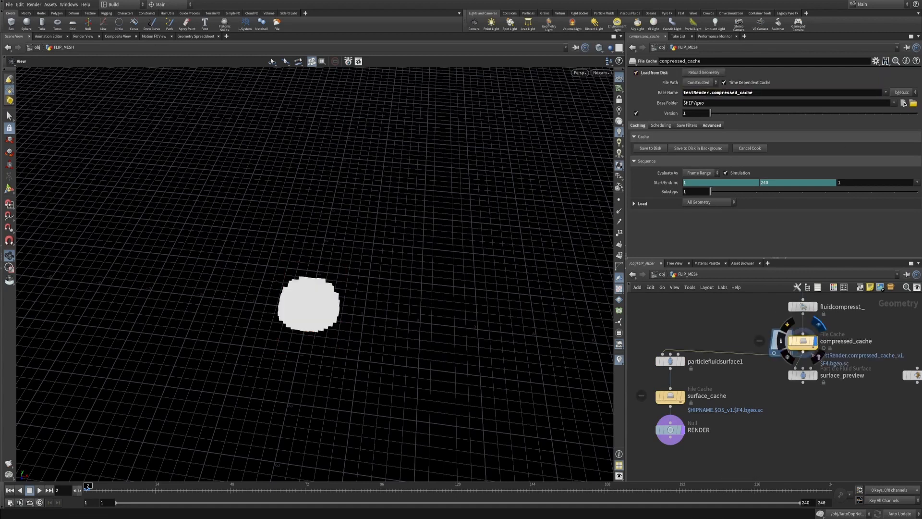
Step: Move surface_preview further below compressed_cache, display it and scrub the timeline to frame 79
drag(802, 375, 802, 425)
middle_drag(833, 373, 887, 344)
drag(697, 317, 742, 426)
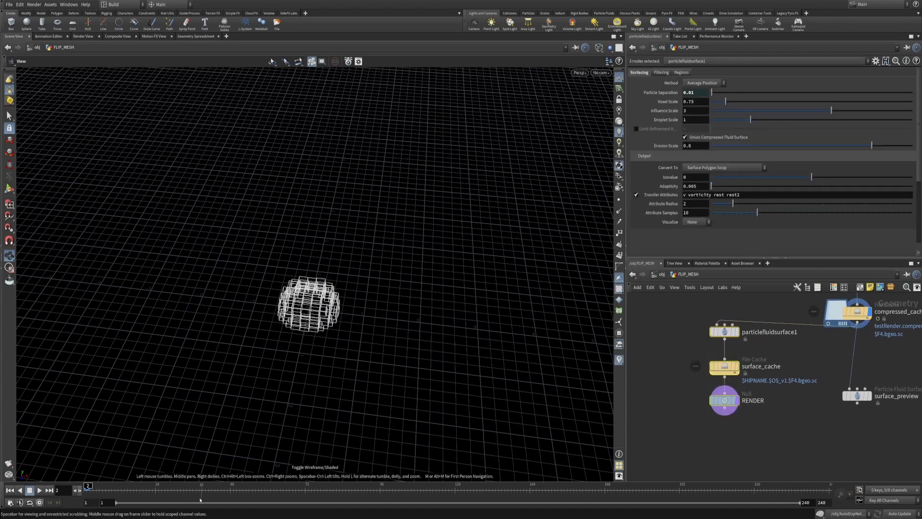
middle_drag(815, 408, 753, 385)
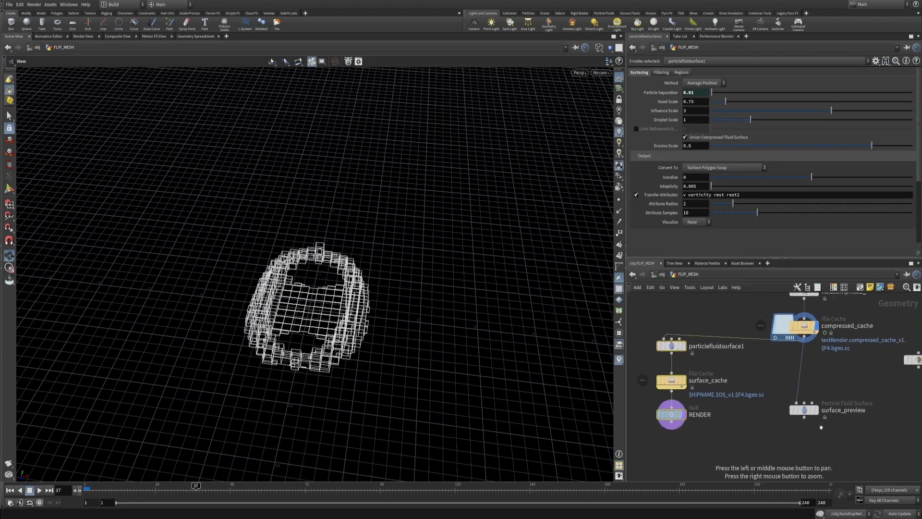
scroll(793, 336, up, 3)
click(811, 402)
mouse_move(336, 486)
mouse_down()
mouse_move(598, 495)
mouse_move(327, 494)
mouse_up()
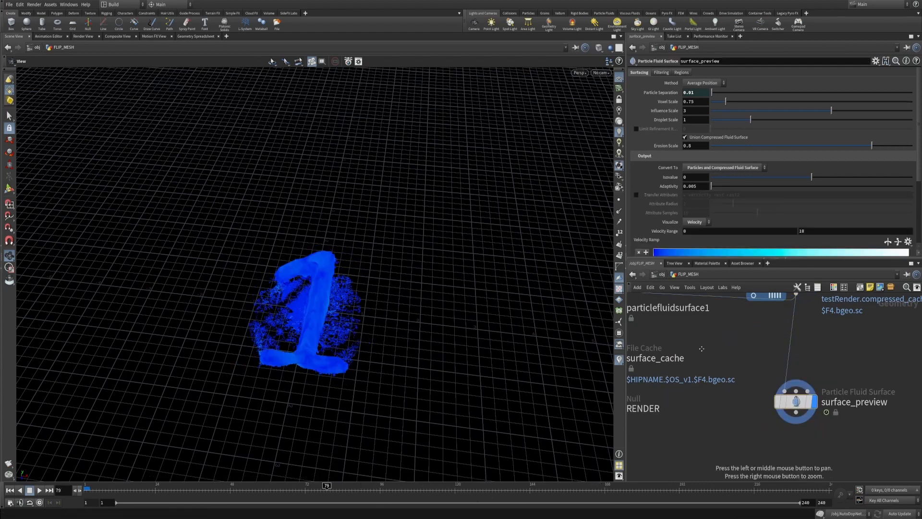
Step: Display particlefluidsurface1, open its settings and inspect the generated mesh up close around frame 81
middle_drag(737, 366, 869, 411)
drag(672, 317, 783, 468)
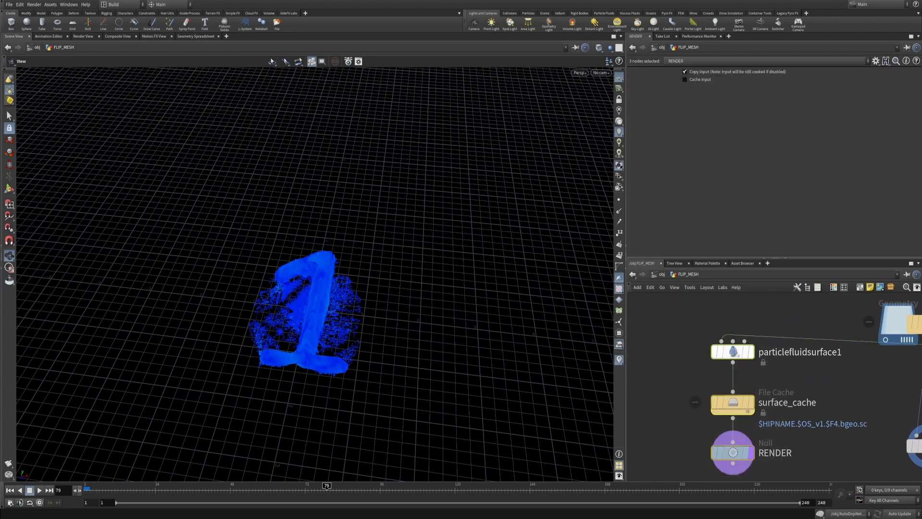
middle_drag(808, 378, 794, 402)
click(793, 402)
mouse_move(735, 378)
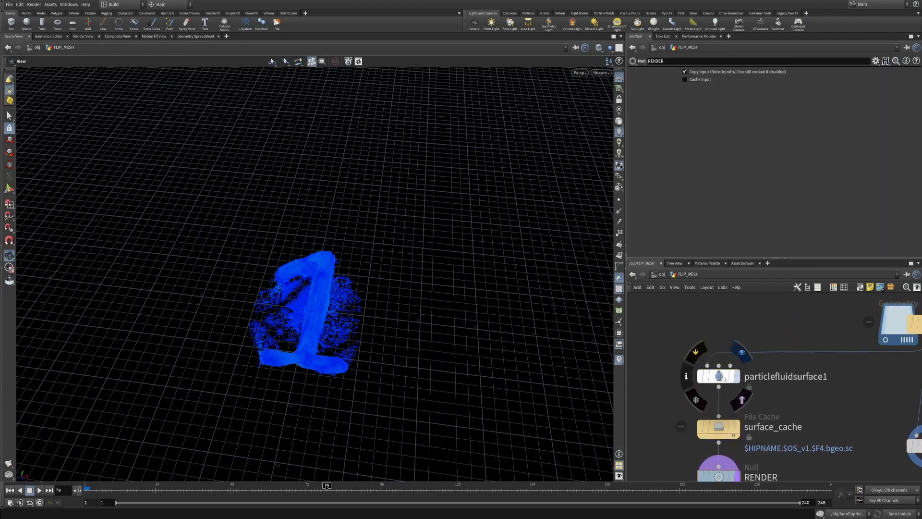
scroll(302, 348, up, 5)
drag(302, 347, 326, 281)
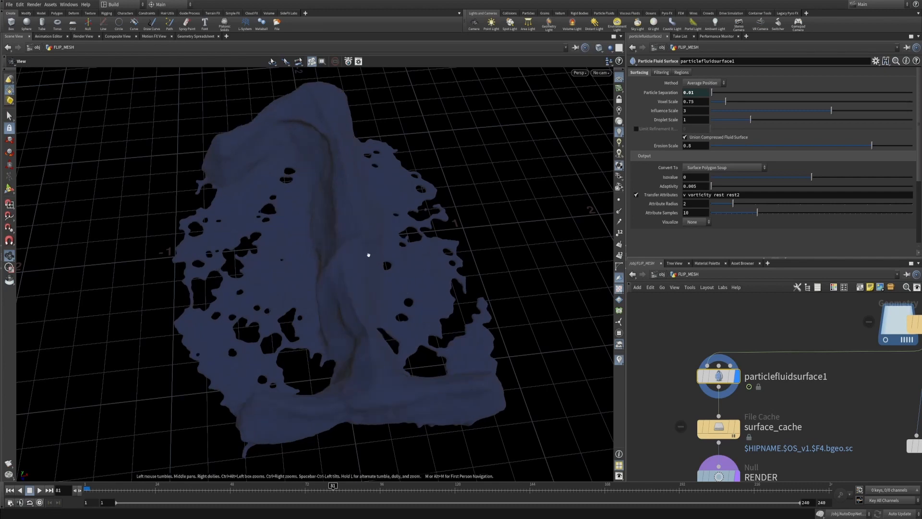
Step: Set particlefluidsurface1's surfacing method to Spherical and enable the Dilate, Erode and Final Smooth filters
click(687, 84)
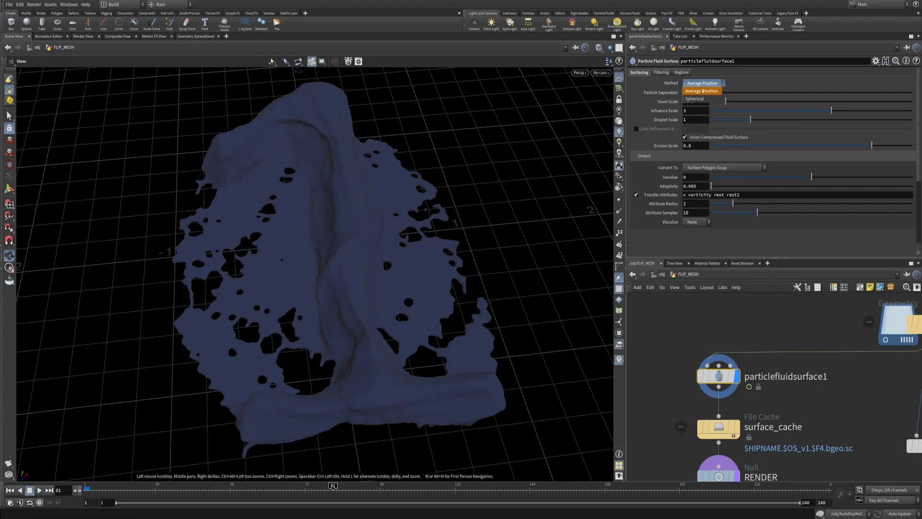
click(694, 99)
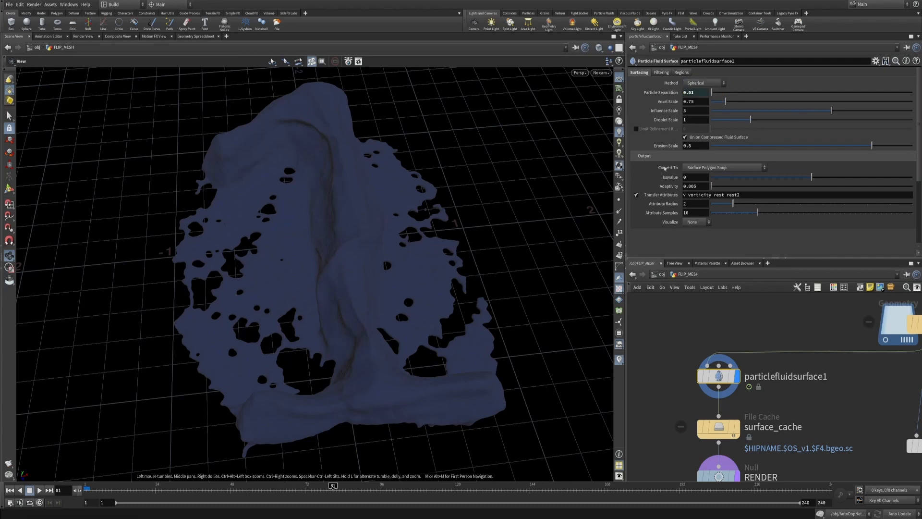
click(658, 71)
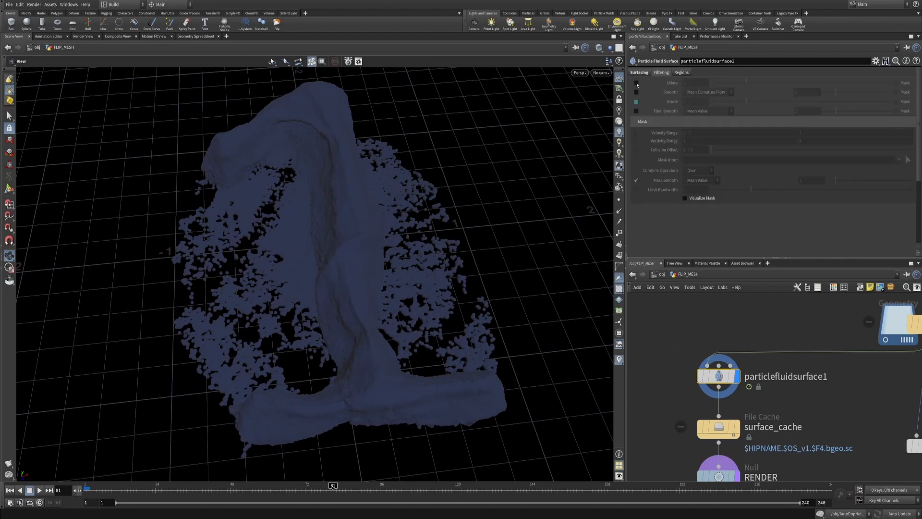
click(636, 102)
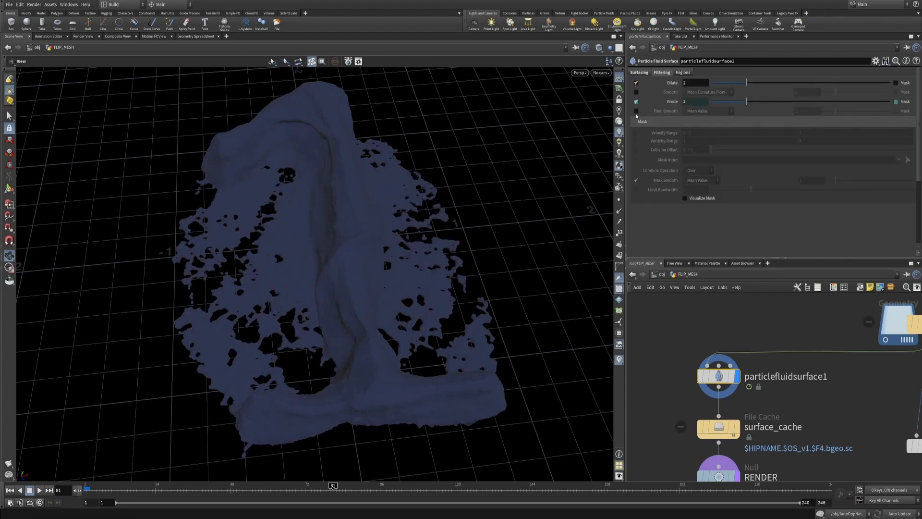
mouse_move(364, 277)
mouse_down()
mouse_move(377, 276)
mouse_move(361, 279)
mouse_up()
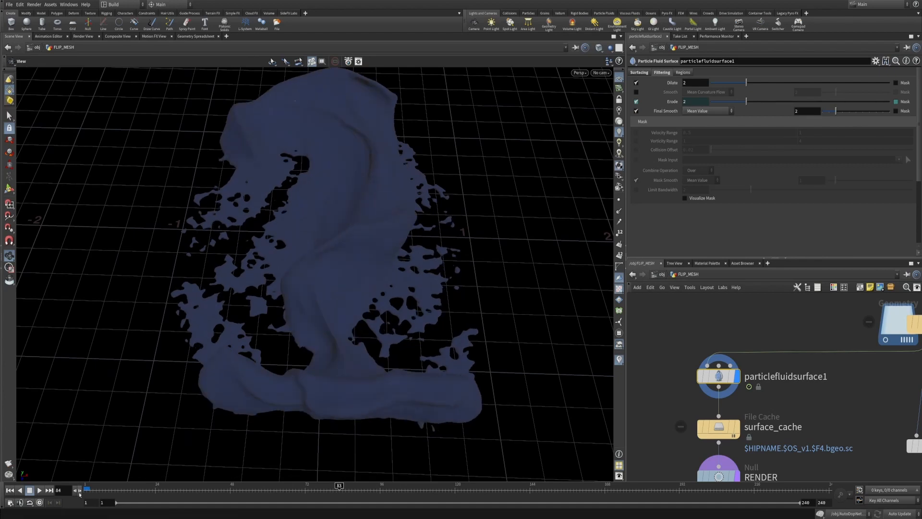
Step: Pull surface_cache out of the chain so that particlefluidsurface1 feeds RENDER directly
scroll(322, 284, down, 3)
mouse_move(337, 315)
mouse_down()
mouse_move(330, 330)
mouse_move(331, 288)
mouse_up()
alt+right_drag(789, 386, 783, 406)
alt+middle_drag(782, 406, 795, 360)
drag(765, 360, 709, 366)
alt+right_drag(787, 409, 788, 395)
key(l)
click(681, 351)
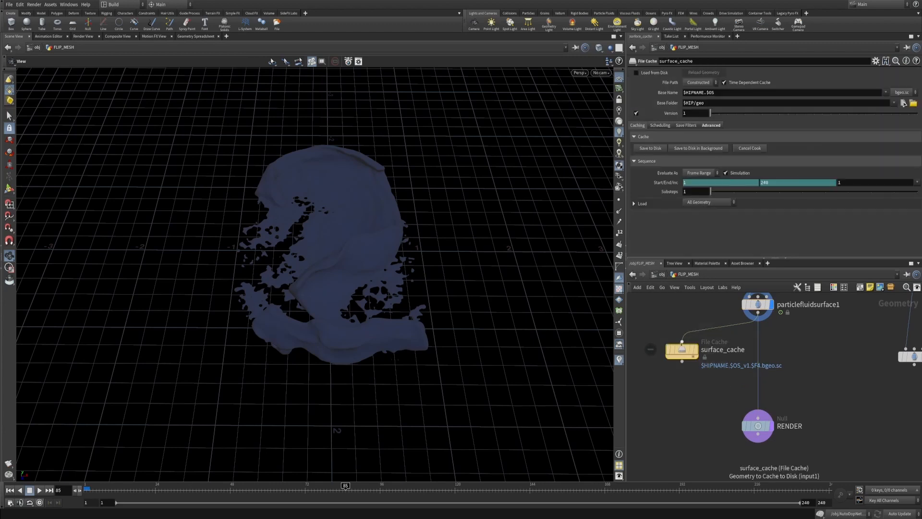
Step: Move surface_cache further to the side and tidy the node layout around particlefluidsurface1 and RENDER
drag(682, 351, 654, 355)
alt+right_drag(837, 328, 840, 348)
alt+middle_drag(840, 347, 768, 371)
drag(803, 367, 805, 406)
alt+middle_drag(840, 363, 777, 401)
drag(803, 379, 825, 361)
middle_drag(782, 385, 823, 373)
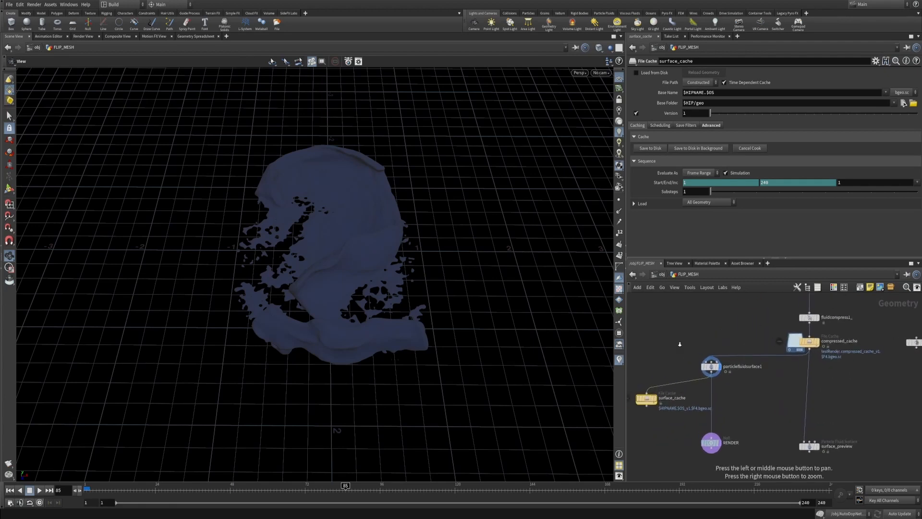
Step: Go back up to the object level and color the FLIP_MESH node green
key(u)
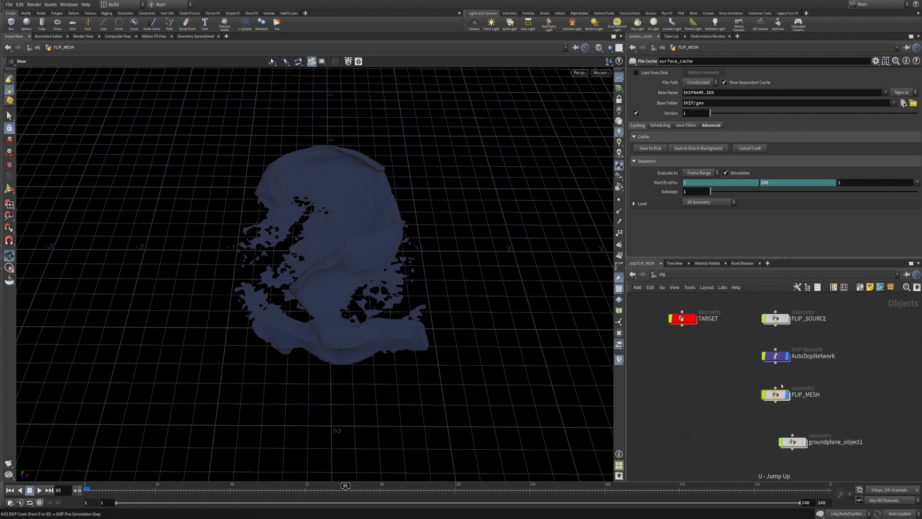
scroll(811, 360, down, 2)
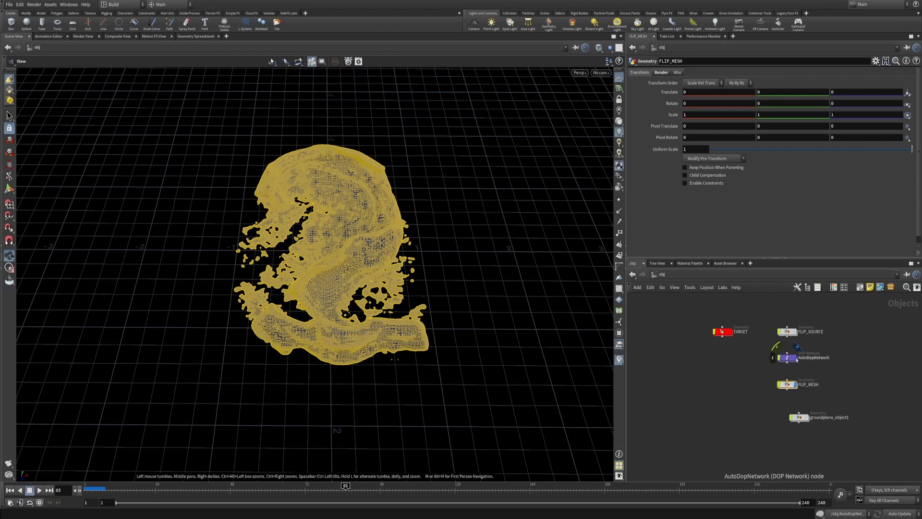
scroll(836, 401, up, 3)
key(c)
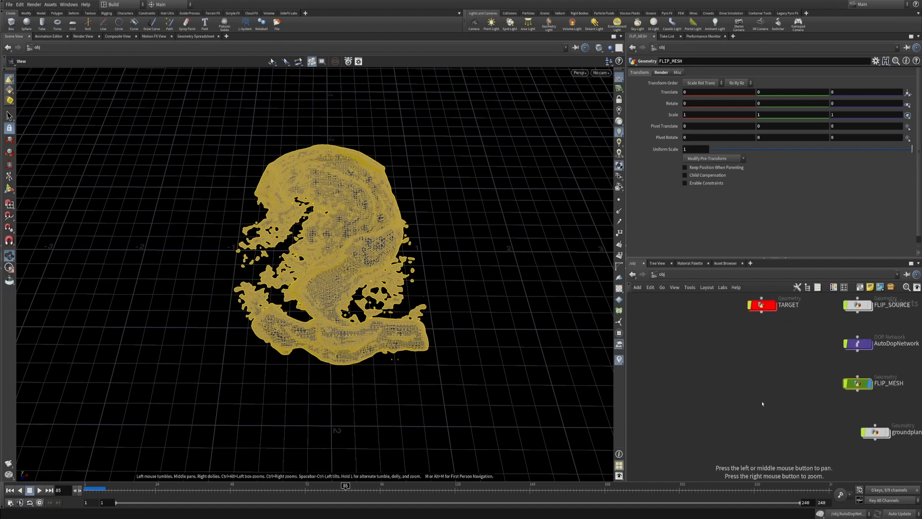
Step: Add a grid geometry object beside FLIP_MESH and reposition groundplane_object1 beneath FLIP_MESH
key(Tab)
text(grid)
key(Return)
click(761, 401)
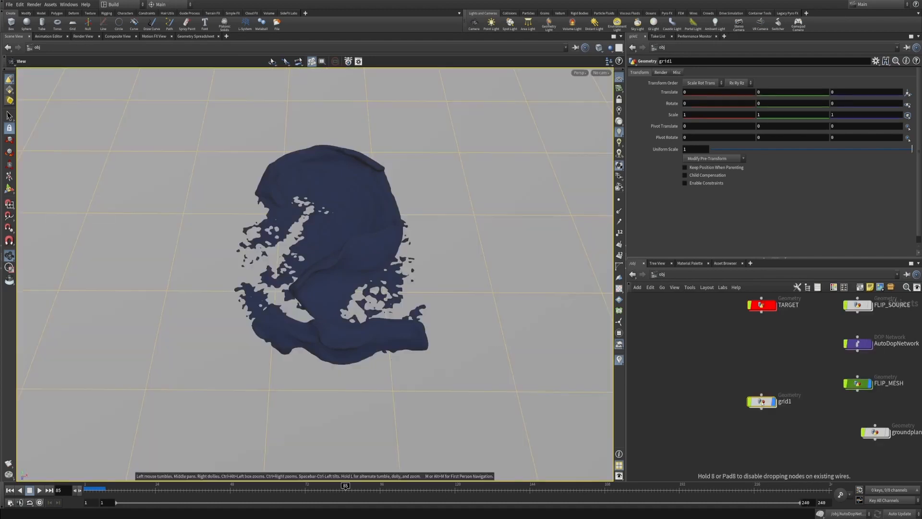
drag(876, 434, 852, 440)
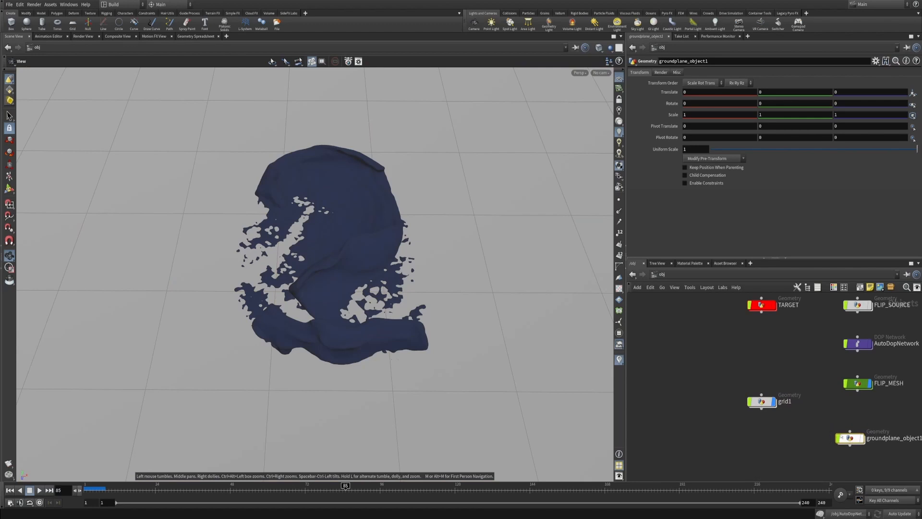
right_drag(487, 232, 419, 331)
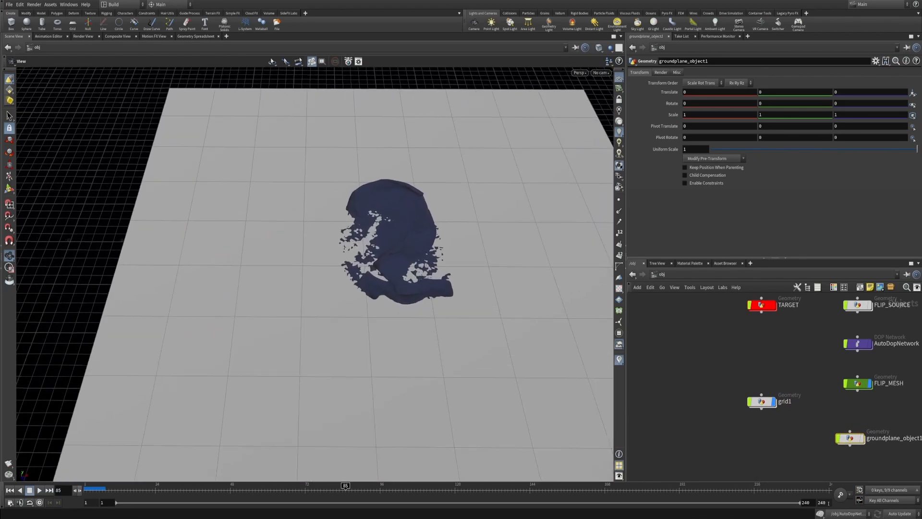
Step: Move grid1 further from the simulation nodes and rename it ground
scroll(881, 433, up, 3)
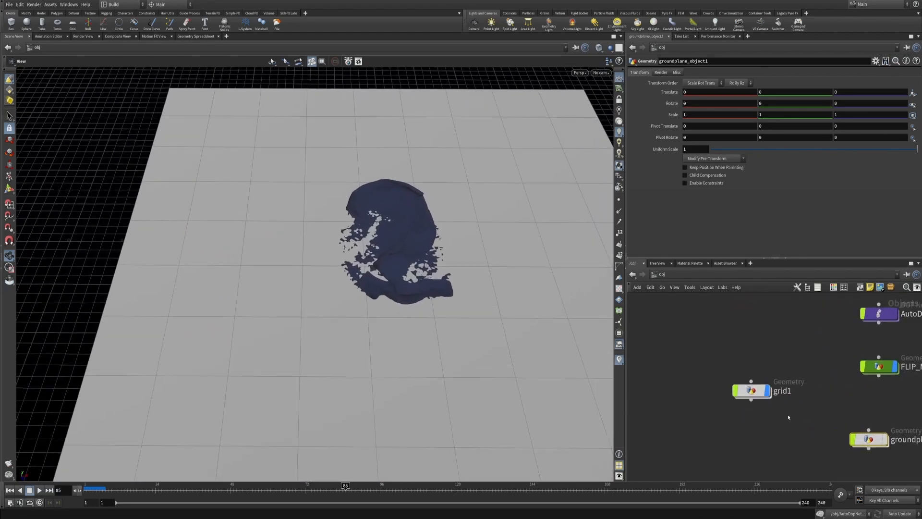
click(781, 392)
drag(782, 391, 716, 373)
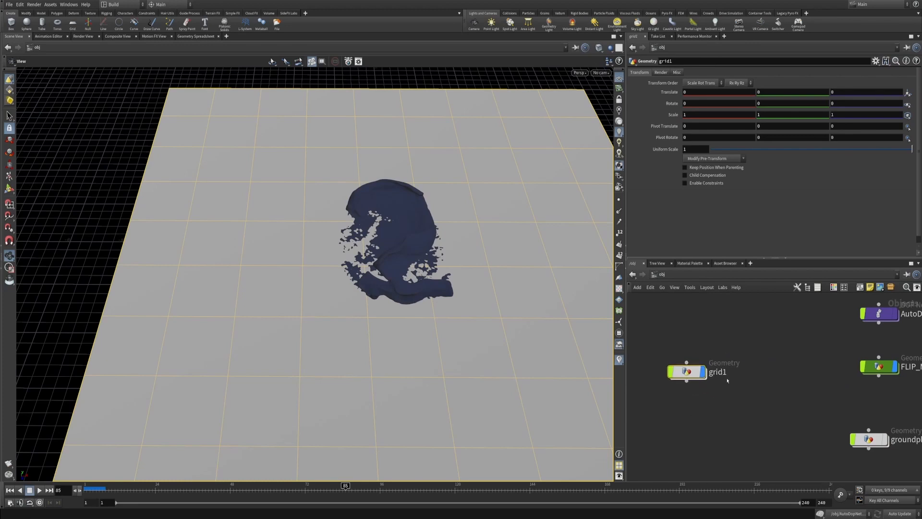
double_click(718, 372)
text(ground)
key(Return)
Step: Color the ground node green and line it up horizontally with FLIP_MESH
key(c)
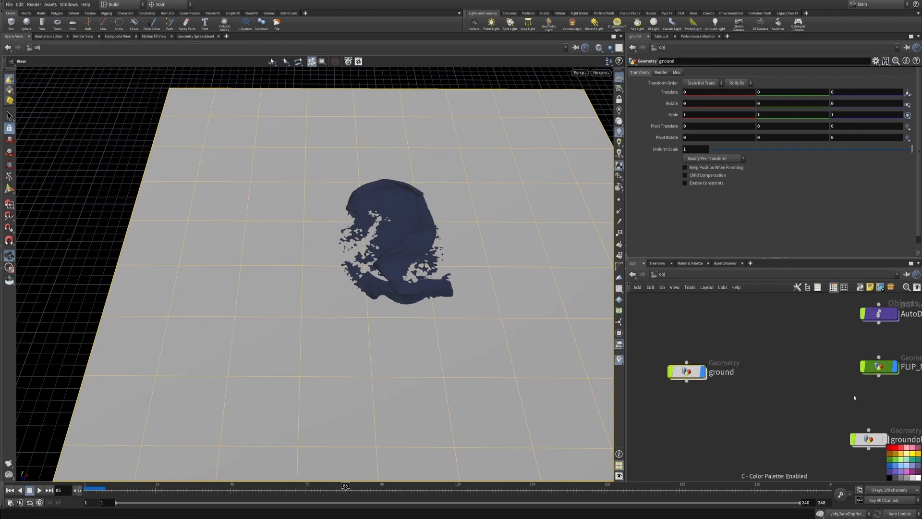
click(893, 459)
drag(686, 371, 704, 367)
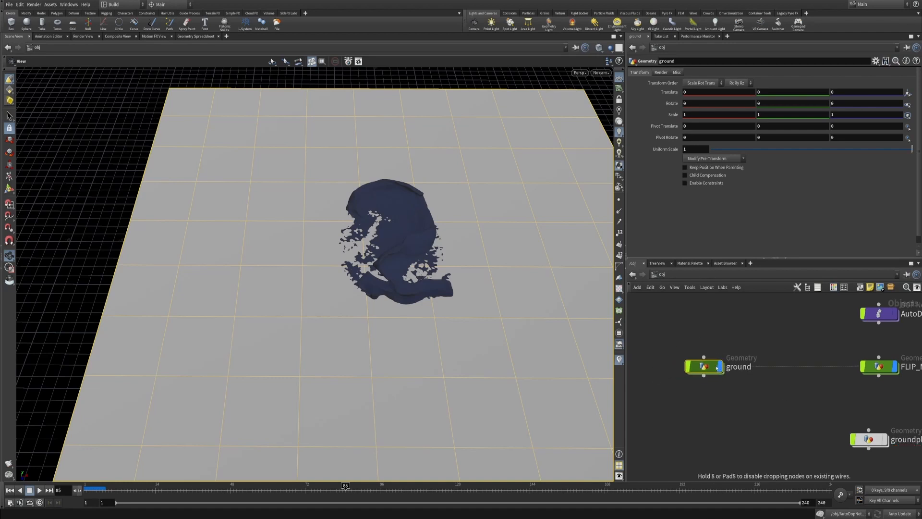
scroll(774, 340, down, 5)
click(766, 379)
scroll(504, 211, up, 2)
drag(504, 212, 475, 195)
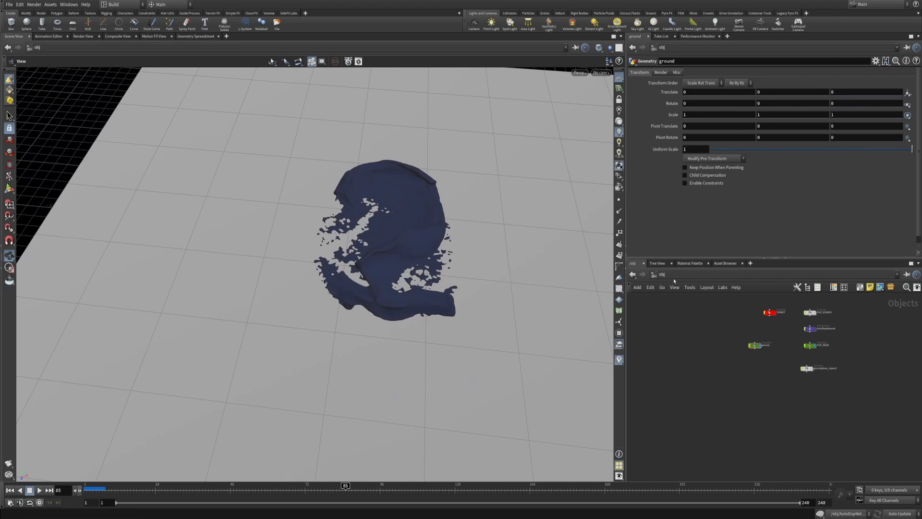
Step: Switch the desktop layout to Solaris
click(121, 6)
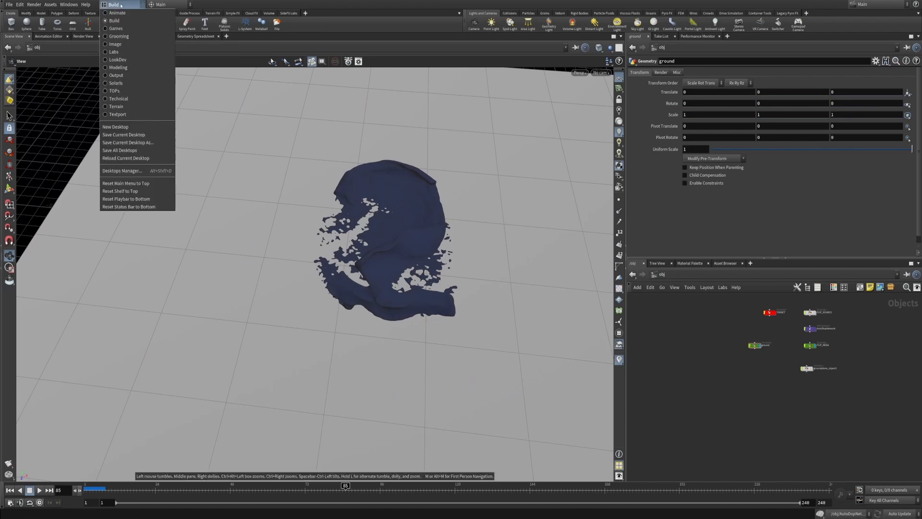
click(124, 85)
middle_drag(698, 427, 732, 408)
key(Tab)
text(l)
key(Escape)
Step: Switch the network editor to the stage context
click(619, 264)
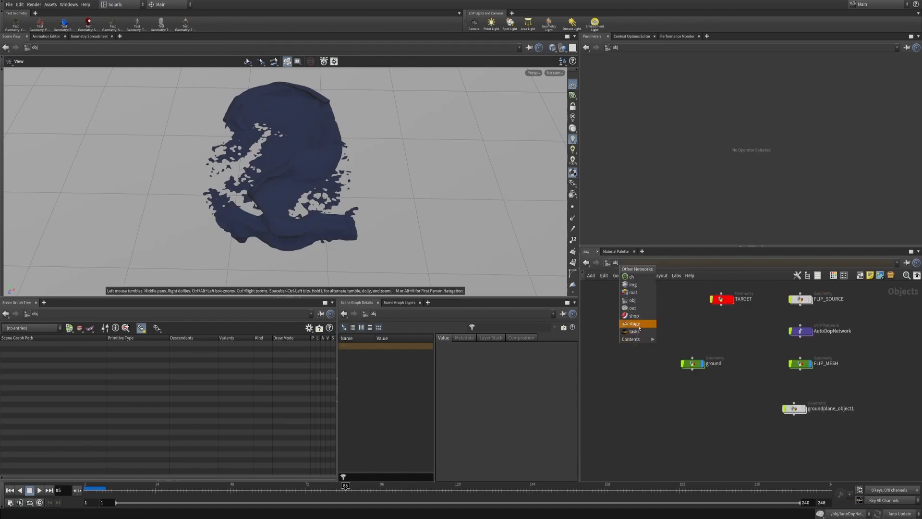
Step: Create a LOP Network in the obj network below the ground node and enter it
click(690, 412)
key(Tab)
text(lo)
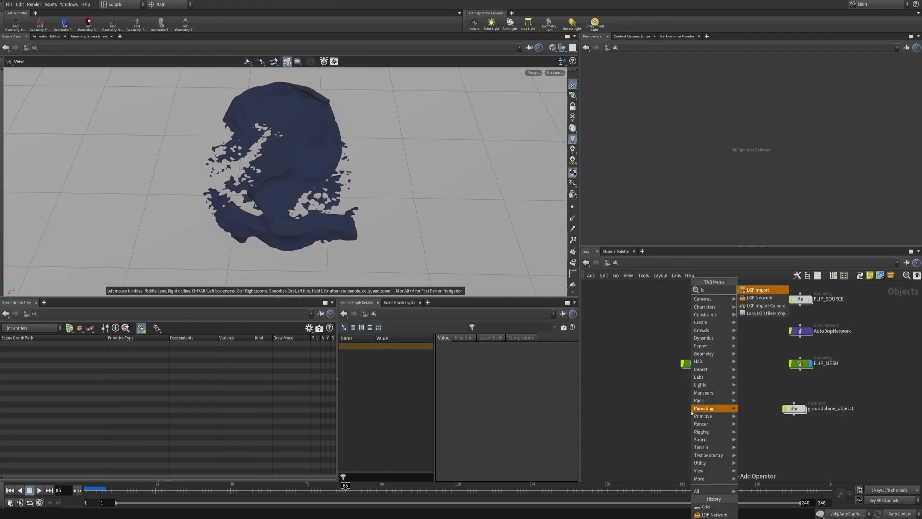
click(758, 290)
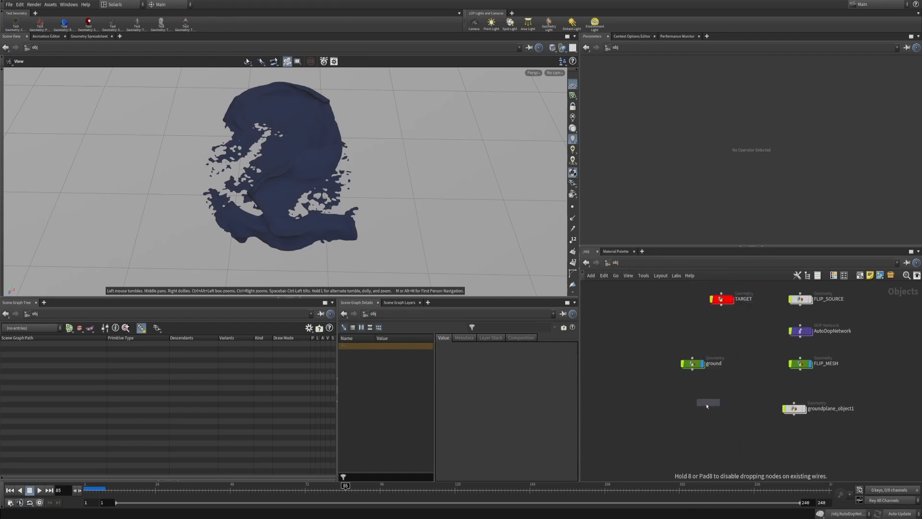
click(696, 409)
double_click(697, 411)
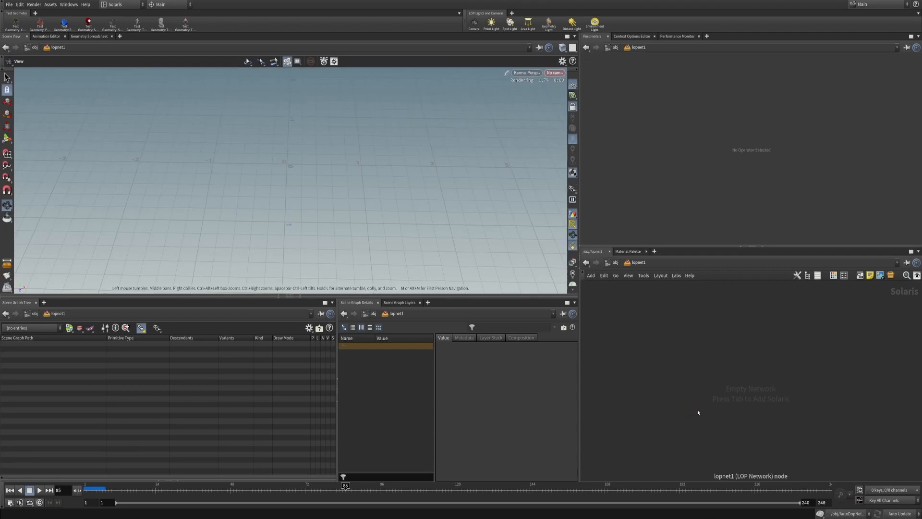
Step: Add a Scene Import node to the empty LOP network
key(Tab)
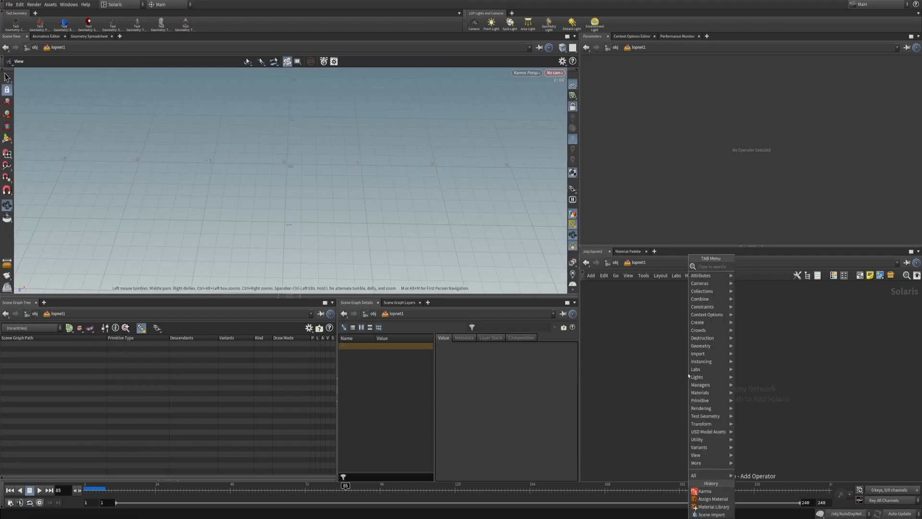
click(711, 514)
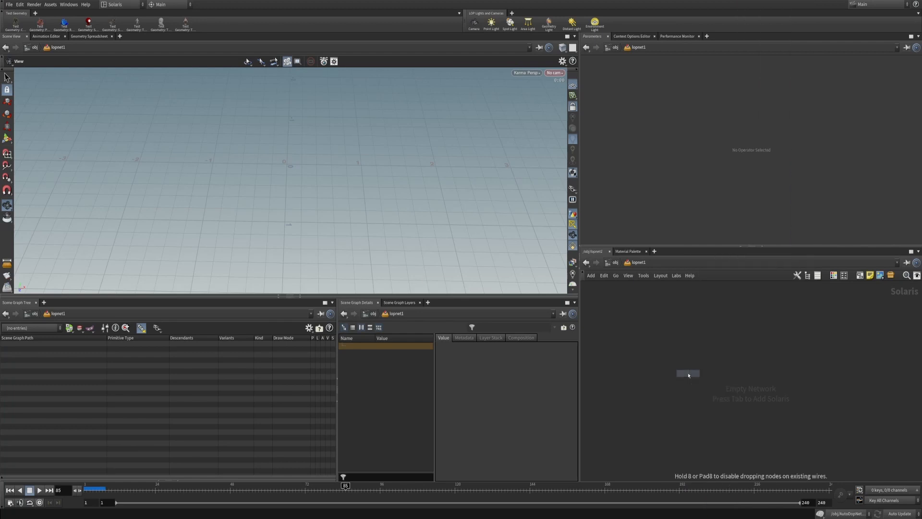
click(687, 373)
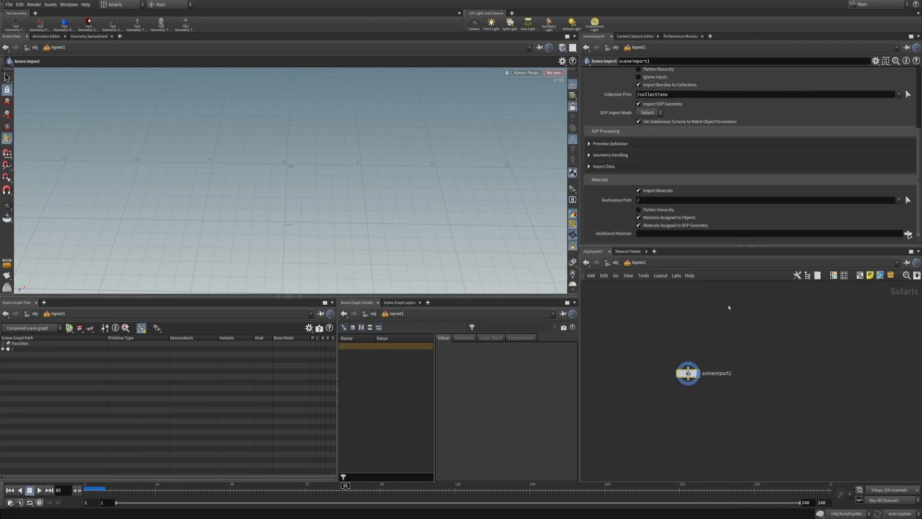
key(Tab)
text(so)
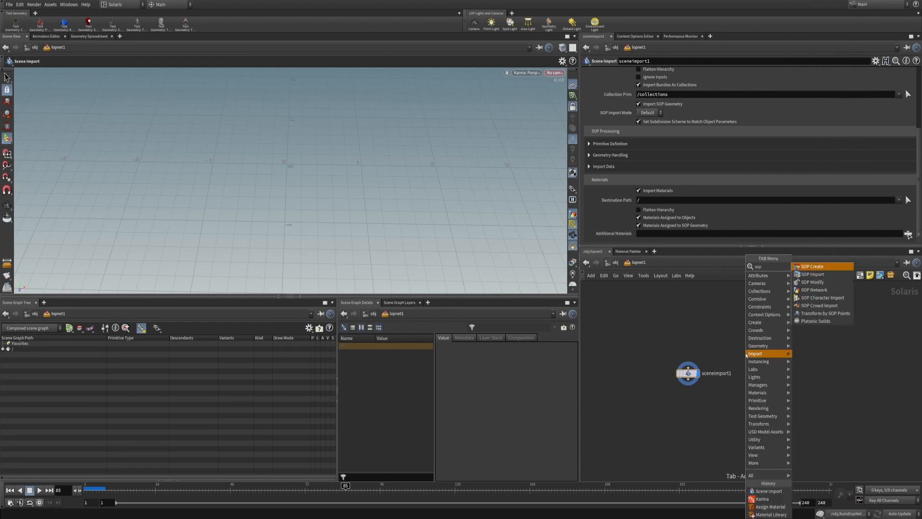
key(Down)
key(Down)
key(Down)
drag(662, 339, 735, 396)
Step: Move the Scene Import node slightly up and check which objects the parent obj network contains
drag(688, 373, 697, 344)
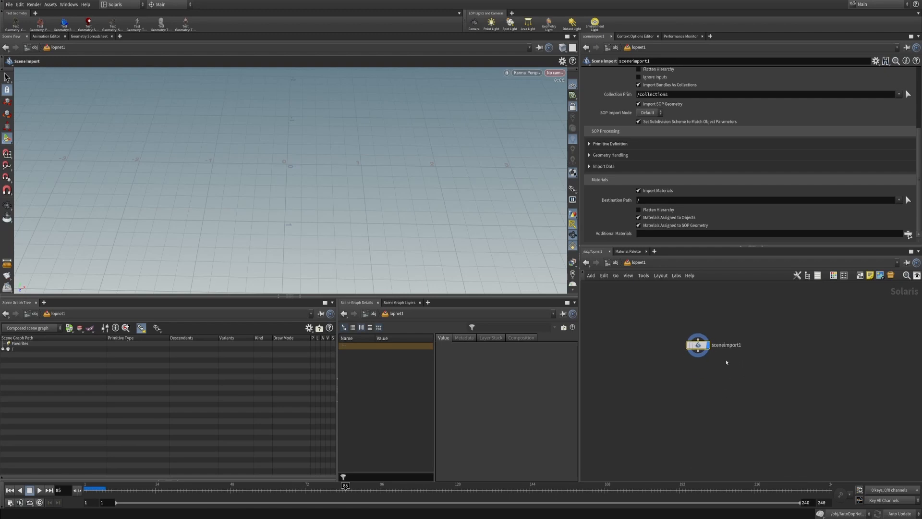
mouse_move(707, 338)
click(617, 263)
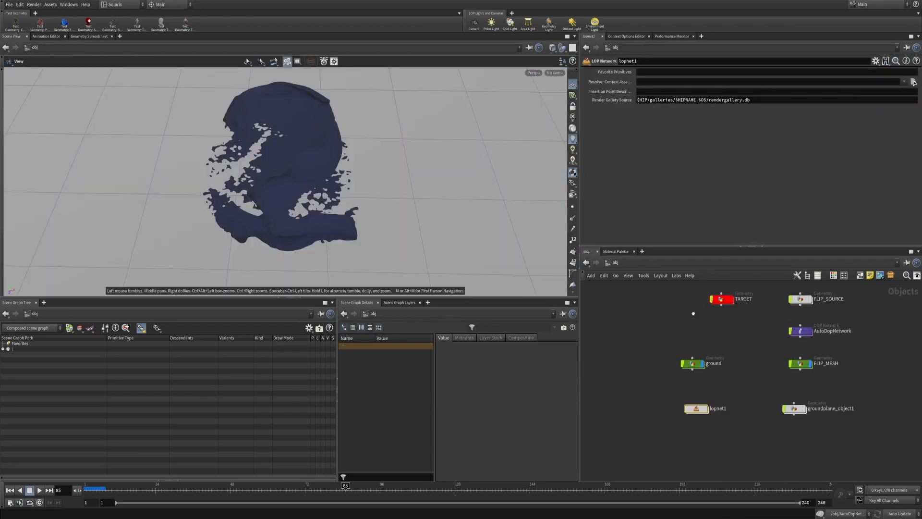
scroll(694, 316, down, 5)
scroll(712, 358, up, 3)
double_click(698, 344)
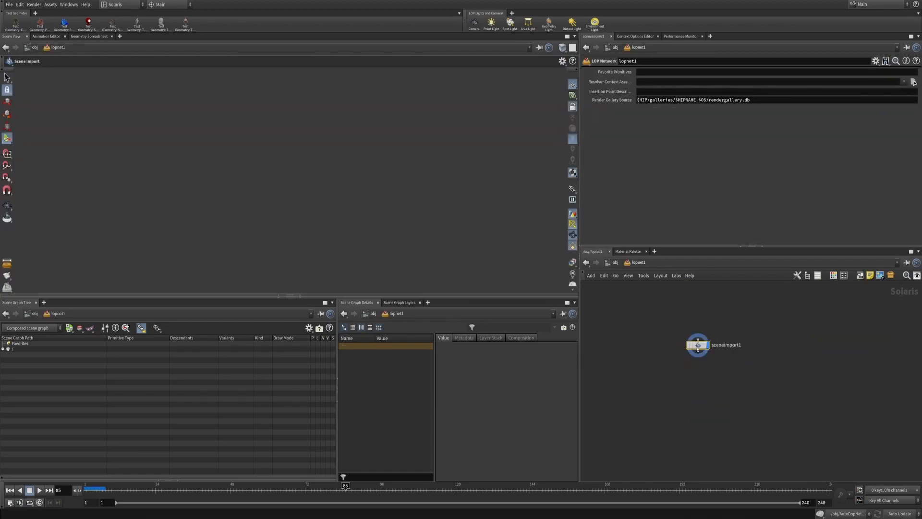
Step: Set the Scene Import node's Objects to ground and FLIP_MESH
mouse_move(696, 349)
scroll(756, 169, up, 5)
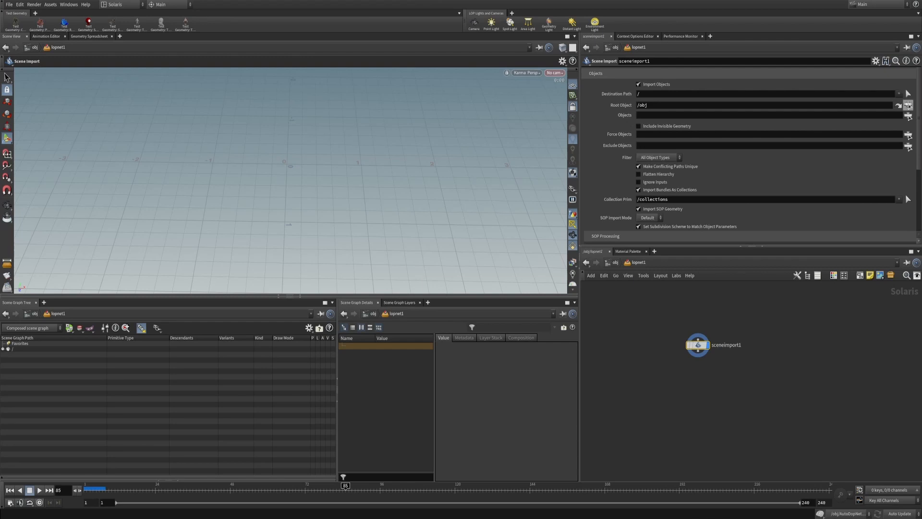
click(908, 117)
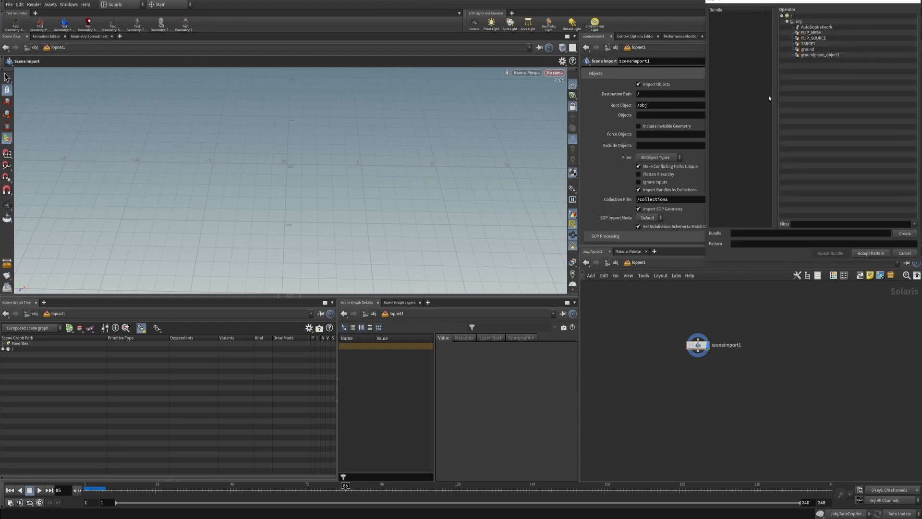
click(811, 32)
ctrl+click(811, 50)
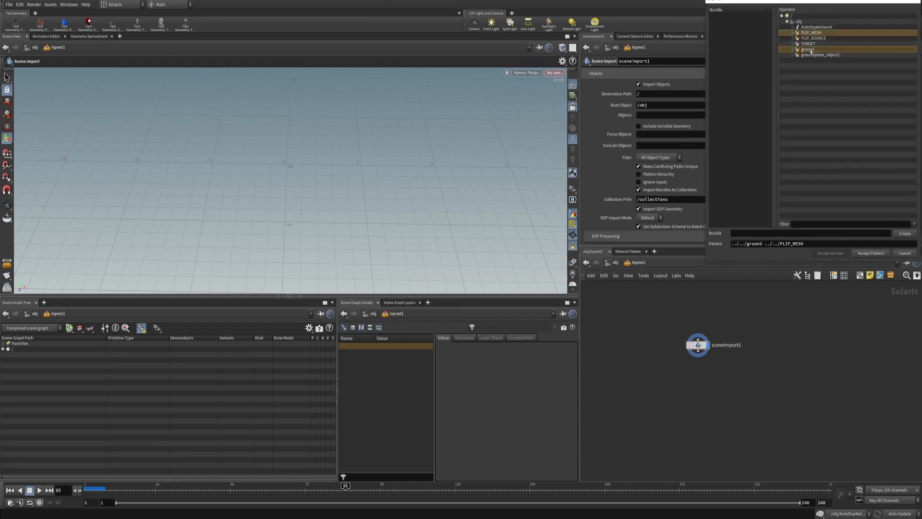
click(871, 253)
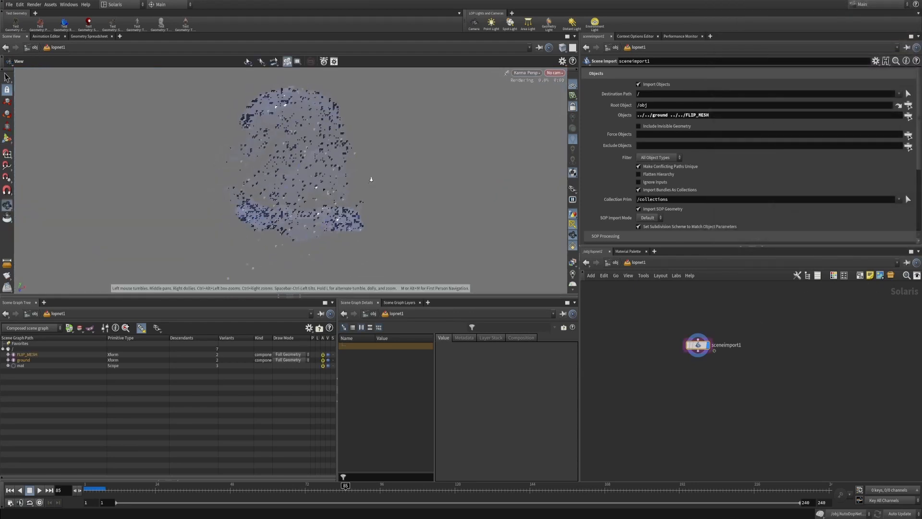
Step: Switch the viewport renderer from Karma to Houdini GL and tumble the view around the imported fluid mesh
click(527, 73)
click(530, 100)
alt+drag(420, 180, 395, 185)
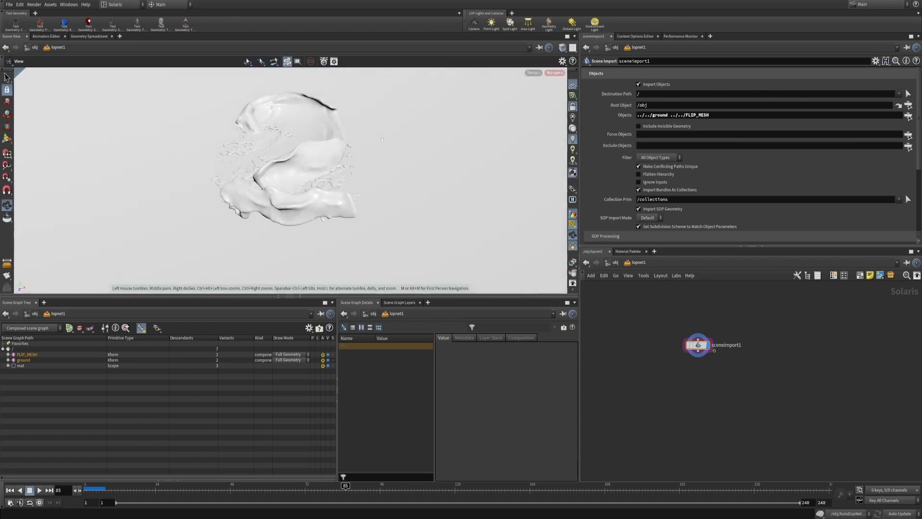
Step: Examine the Scene Import's material settings and the existing materials in the mat network, and return to the LOP network
scroll(713, 165, down, 5)
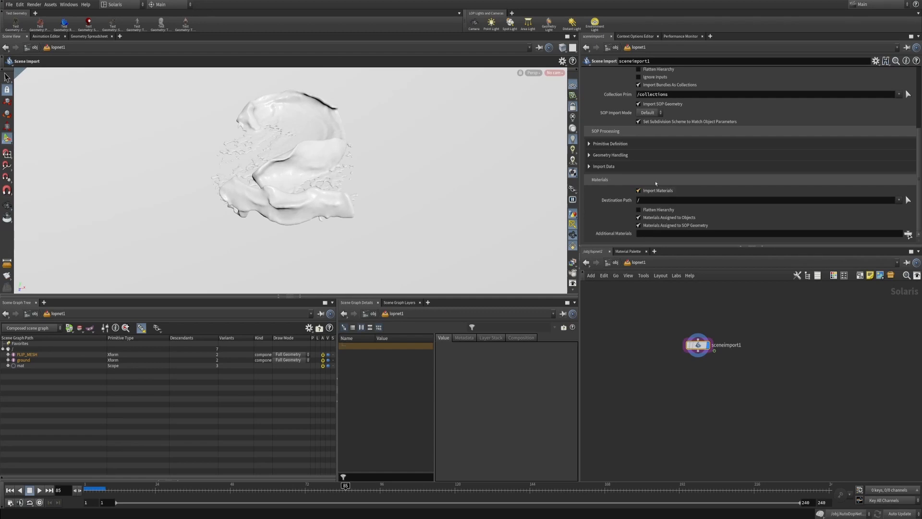
click(610, 262)
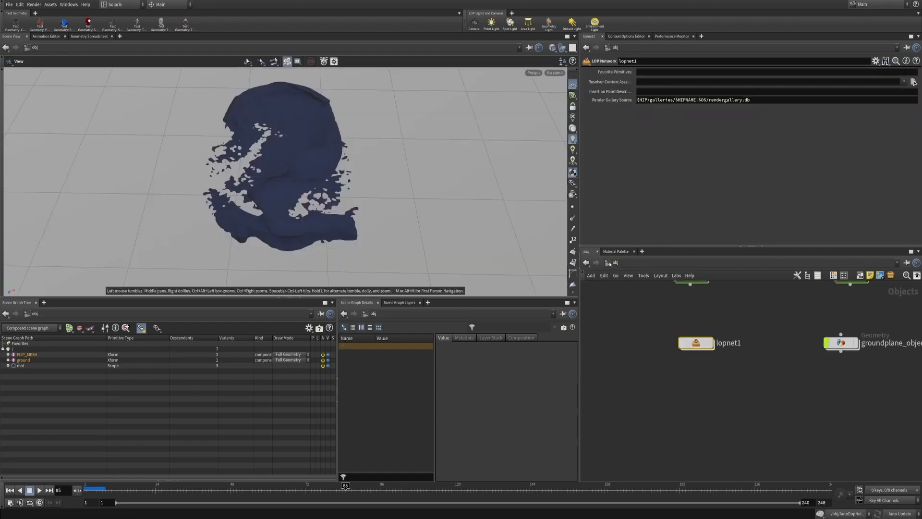
alt+middle_drag(783, 319, 714, 430)
scroll(752, 383, down, 5)
click(770, 359)
scroll(793, 369, up, 2)
drag(794, 369, 767, 395)
click(615, 263)
click(630, 295)
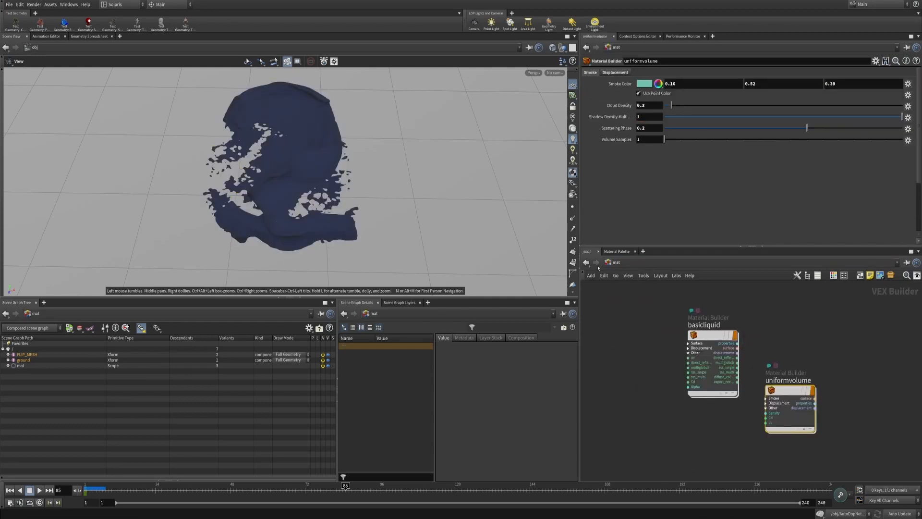
click(615, 263)
click(628, 301)
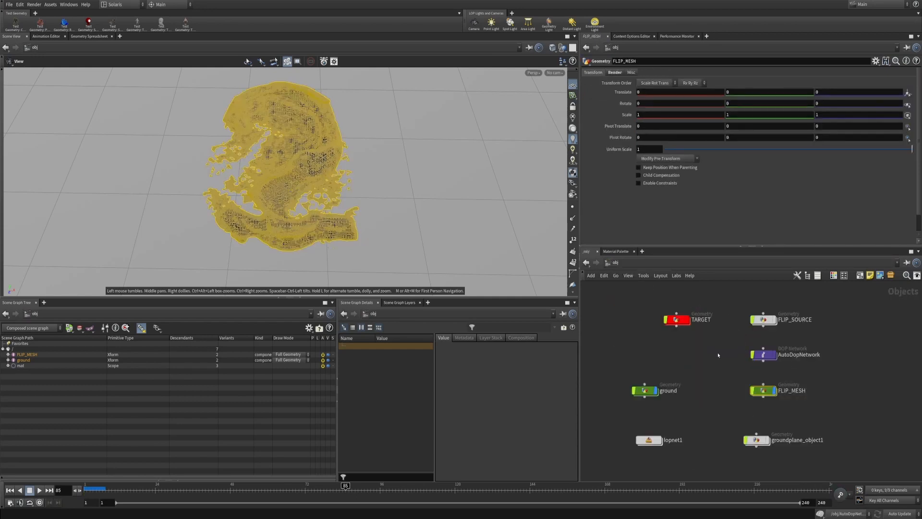
click(615, 262)
double_click(648, 440)
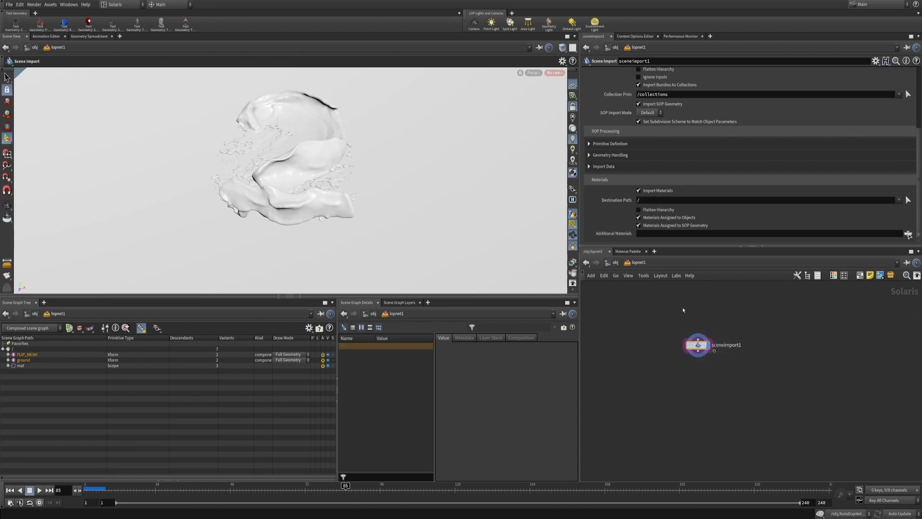
Step: Expand the mat scope in the scene graph and turn off Import Materials on the Scene Import node
scroll(669, 130, up, 2)
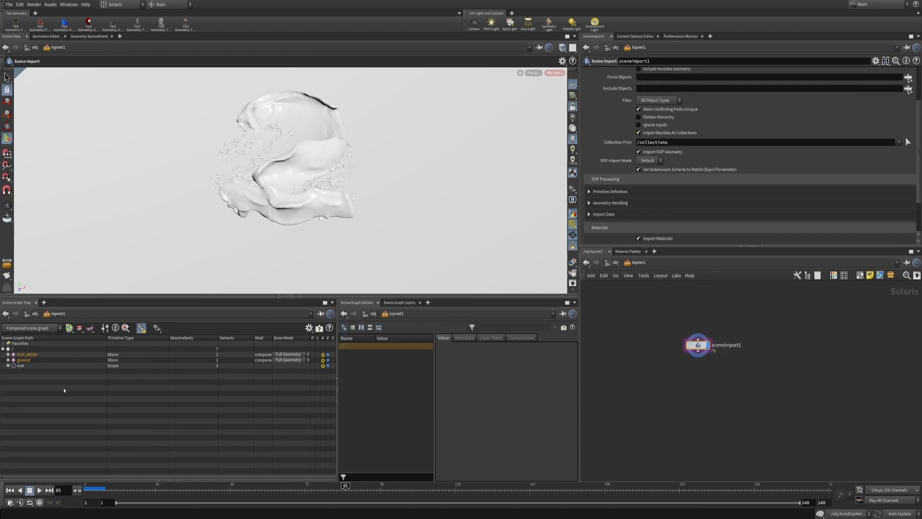
click(8, 366)
click(609, 264)
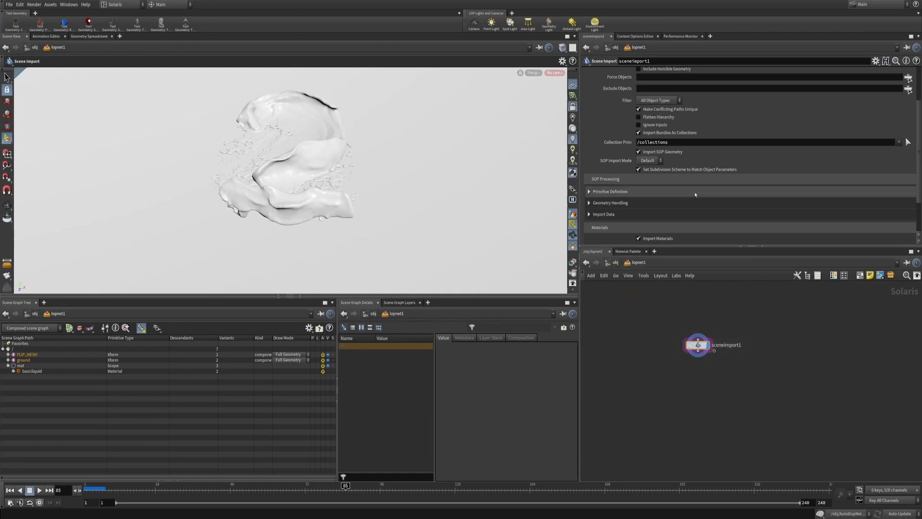
scroll(688, 187, down, 3)
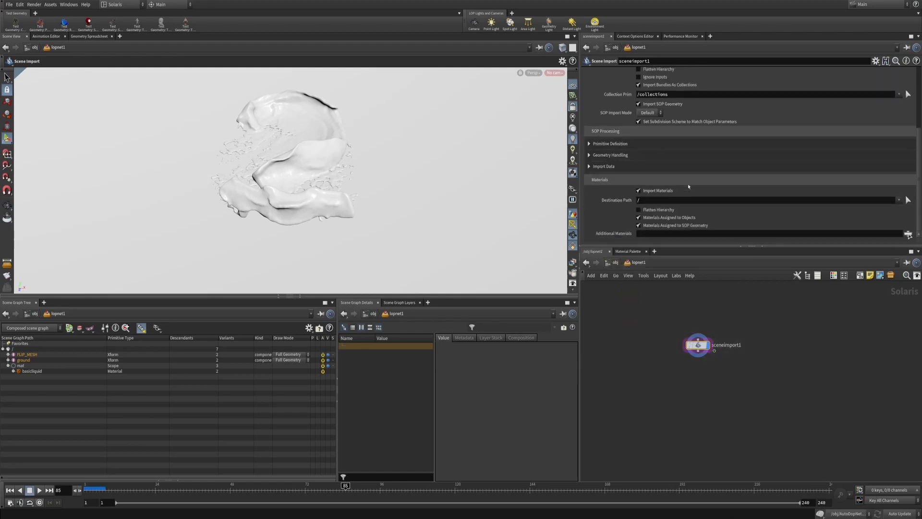
click(639, 190)
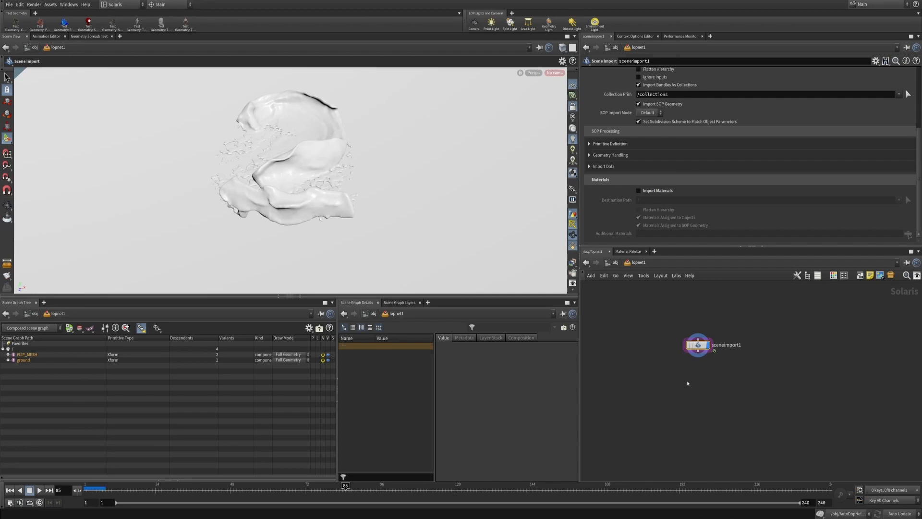
Step: Add a camera and tumble it to look more steeply down on the fluid shape, at about (0.4, 5.5, 4.9)
click(474, 24)
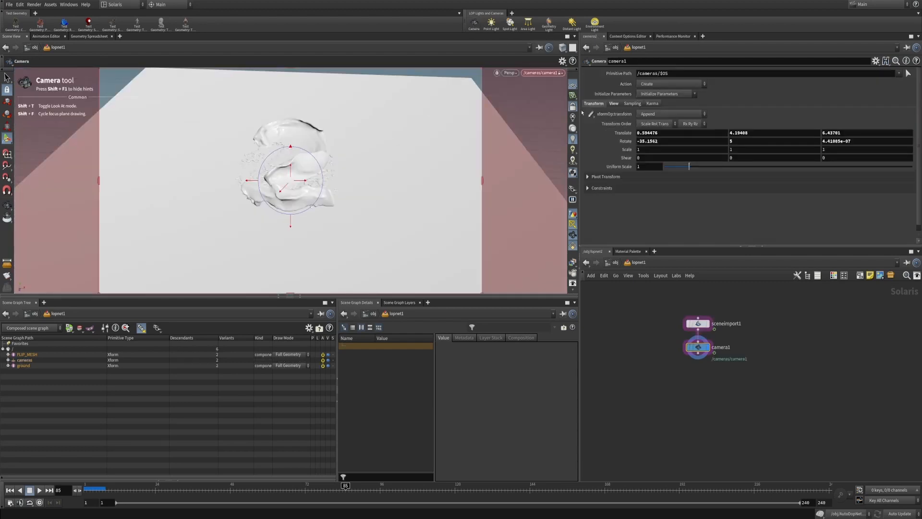
drag(324, 152, 372, 146)
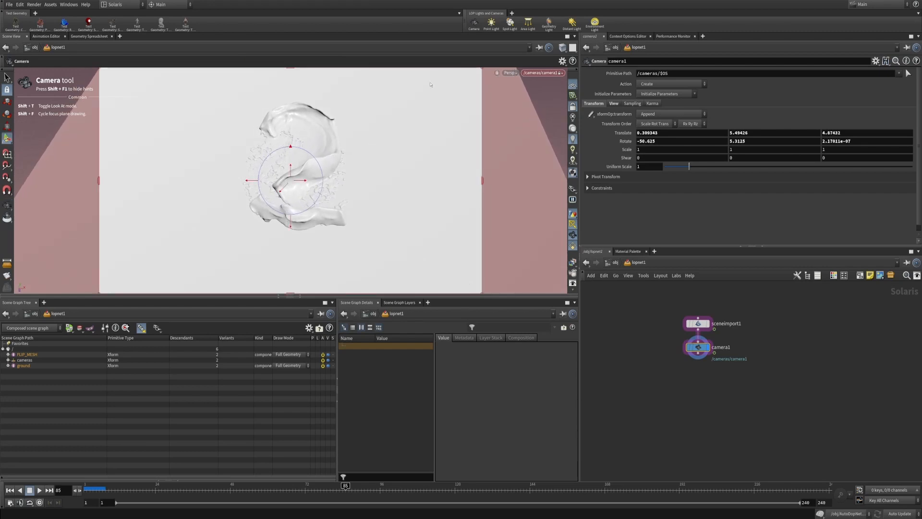
Step: Add an environment light and a spot light, aiming the spot light at the fluid shape from about (-2.3, 3.1, -5.2)
click(595, 24)
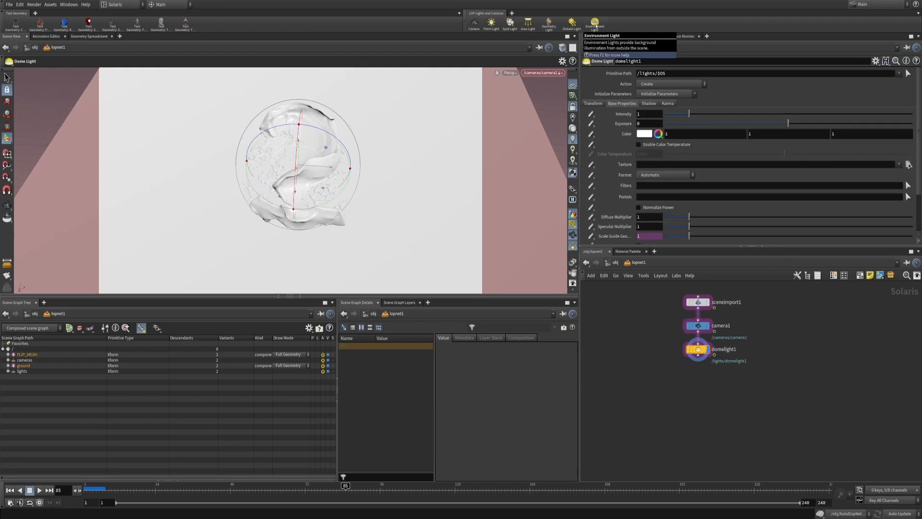
click(510, 22)
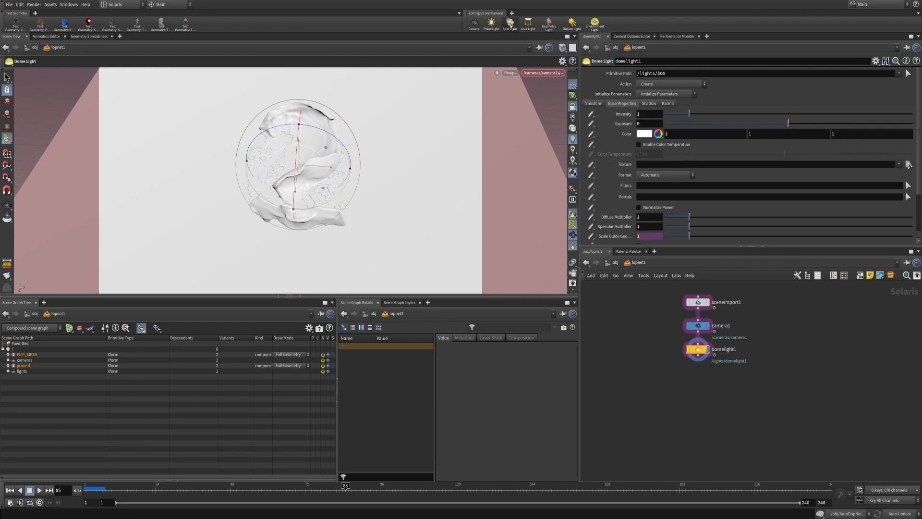
alt+drag(366, 177, 339, 154)
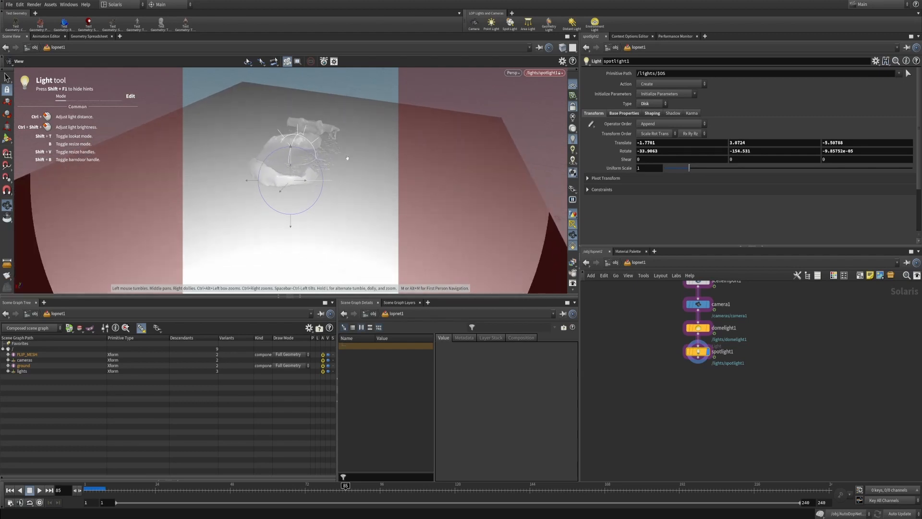
Step: Look through camera1 again and switch the viewport renderer to Karma
click(544, 73)
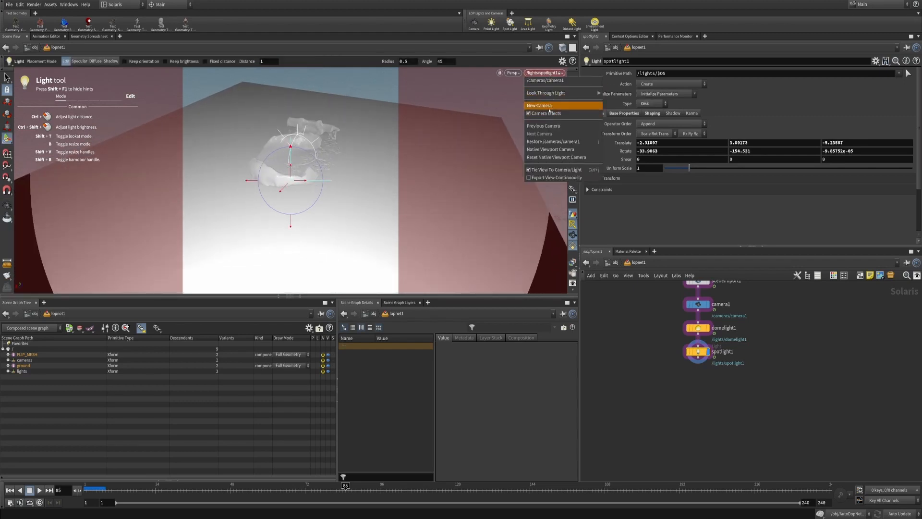
click(544, 81)
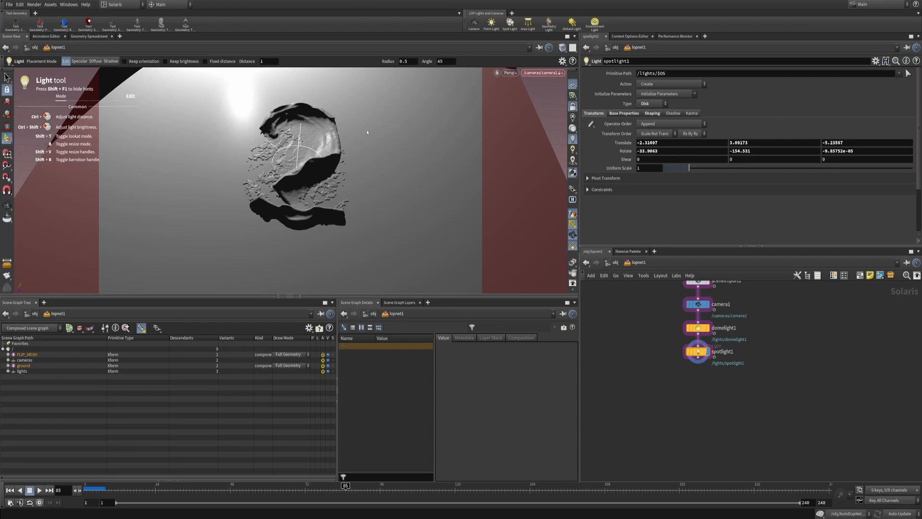
click(508, 73)
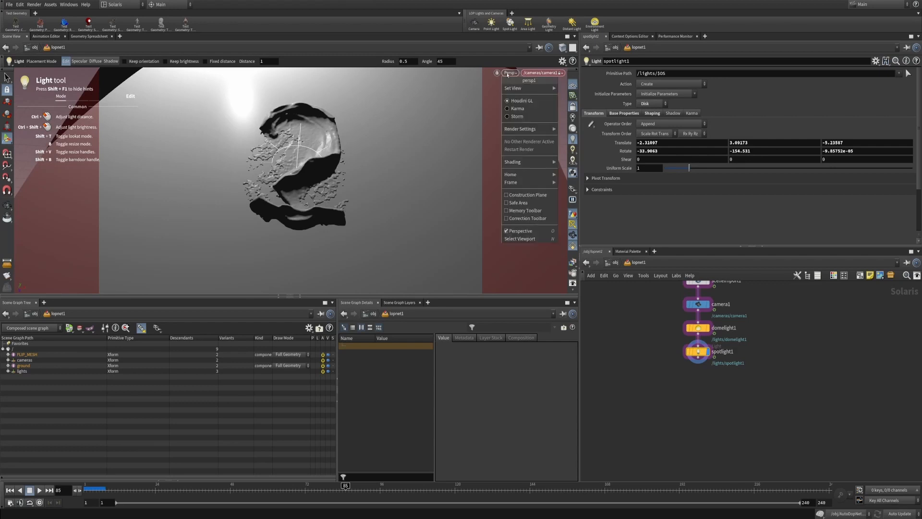
click(517, 108)
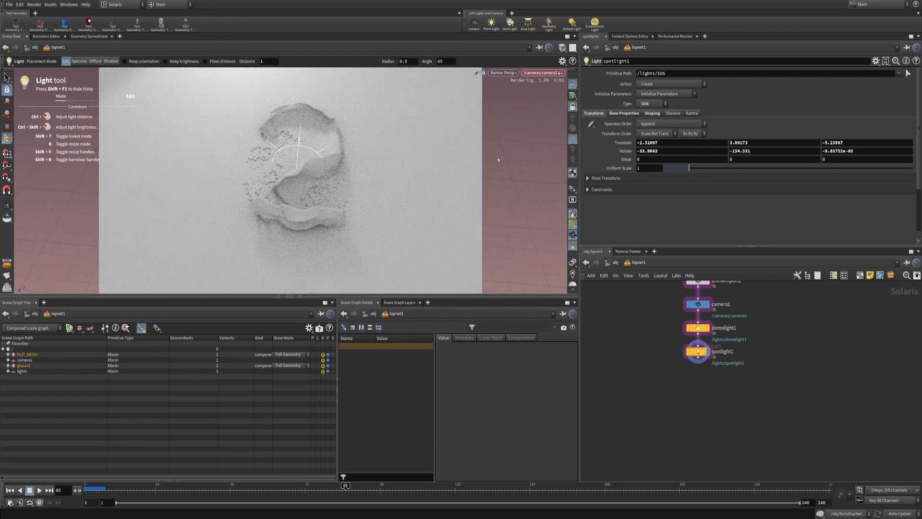
Step: Set the dome light's texture to HDRIHaven_lenong_1_2k.rat from Houdini's pic/hdri folder
scroll(672, 343, up, 3)
mouse_move(727, 365)
drag(726, 365, 733, 411)
drag(782, 367, 726, 350)
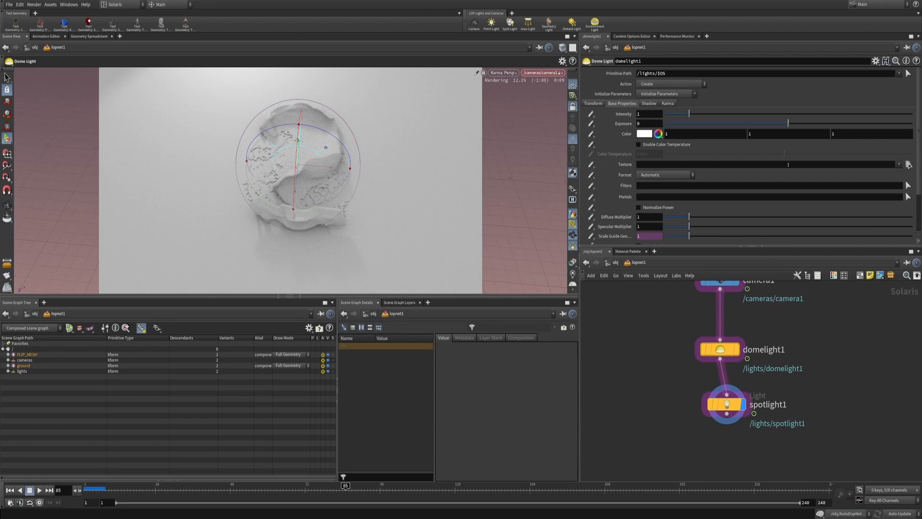
click(908, 165)
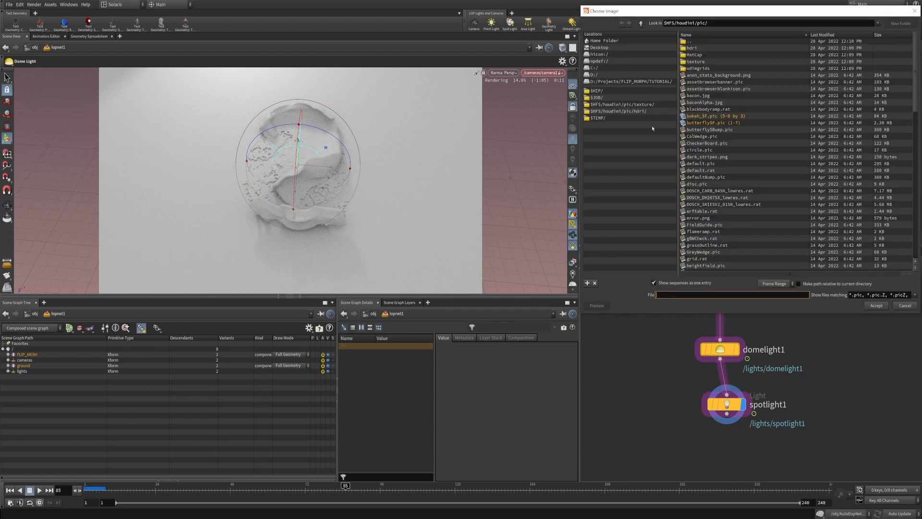
click(620, 111)
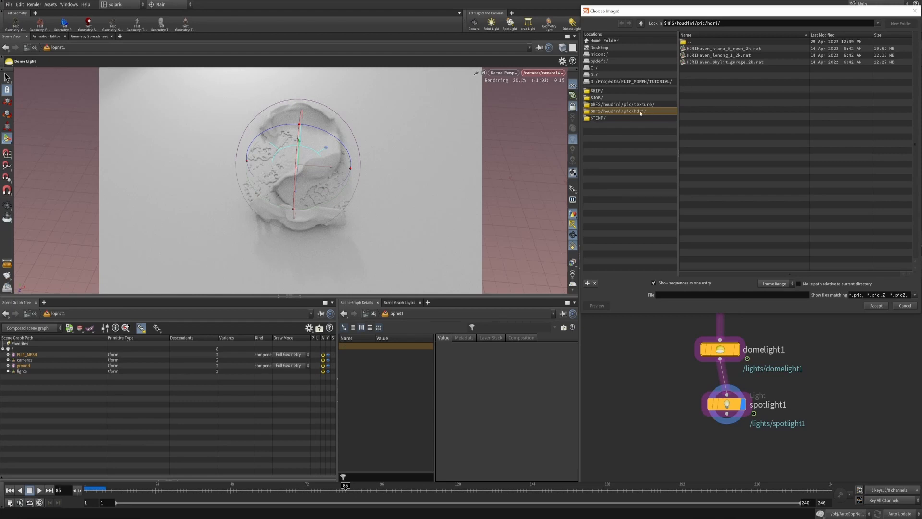
click(716, 57)
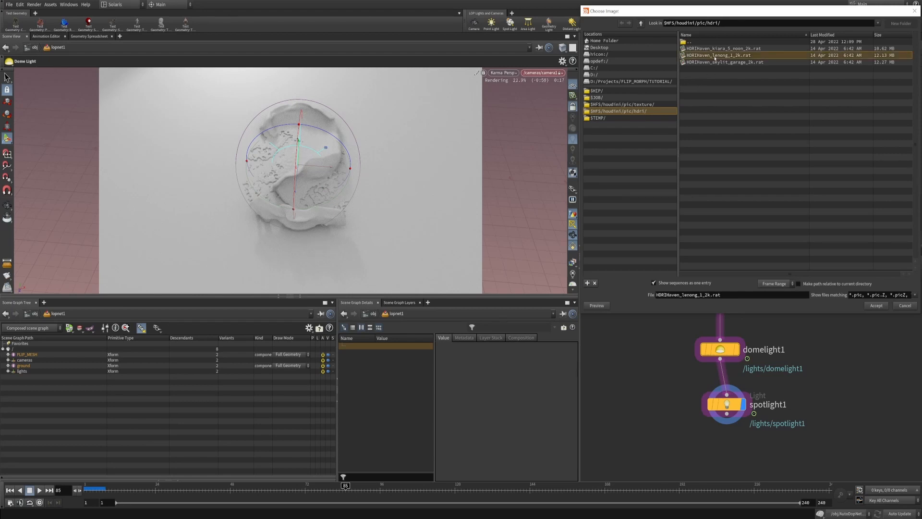
click(875, 305)
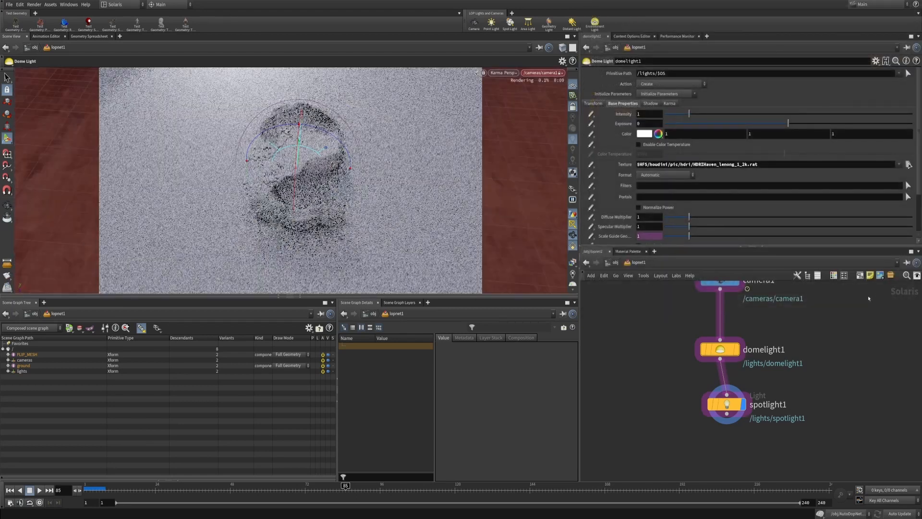
Step: Align the spotlight1 node below domelight1 and raise the spot light's intensity to about 1.211
drag(731, 416, 723, 438)
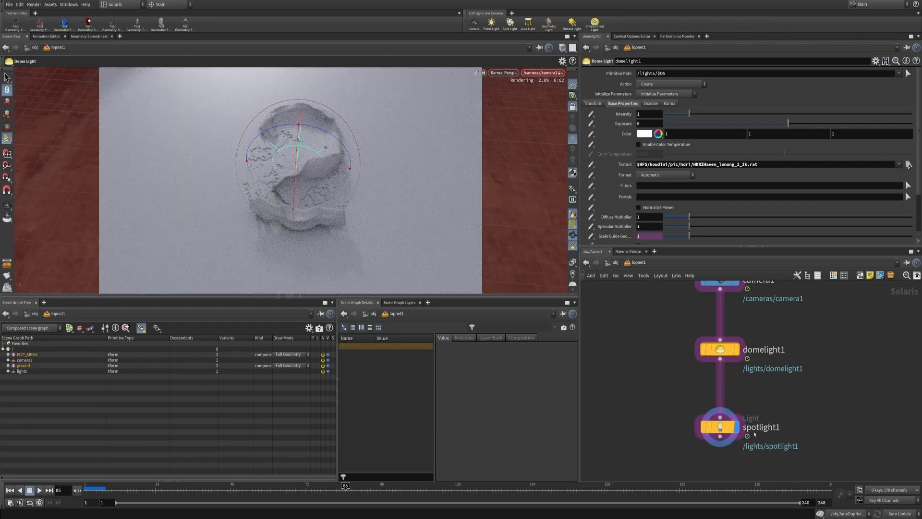
click(620, 114)
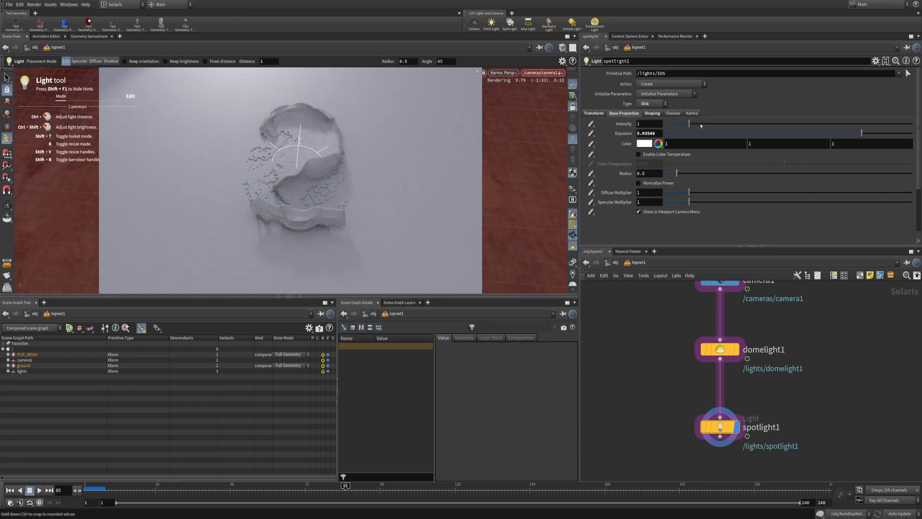
drag(689, 124, 694, 126)
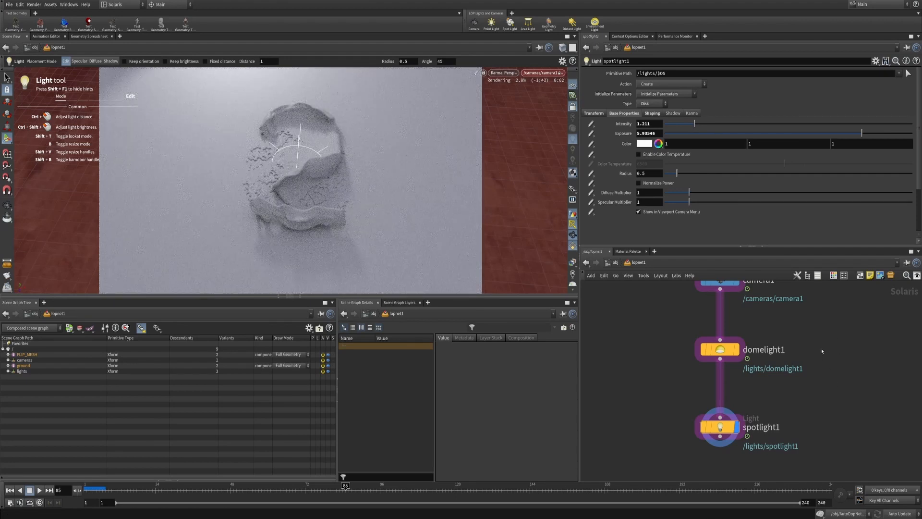
Step: Spread out the node chain by moving the camera and light nodes down, leaving a gap below sceneimport1
middle_drag(786, 396, 805, 366)
alt+right_drag(830, 383, 813, 404)
alt+middle_drag(817, 401, 816, 394)
alt+right_drag(816, 394, 830, 398)
mouse_move(832, 399)
mouse_down()
mouse_move(769, 315)
mouse_move(827, 385)
mouse_up()
drag(795, 330, 795, 363)
alt+middle_drag(803, 323, 801, 362)
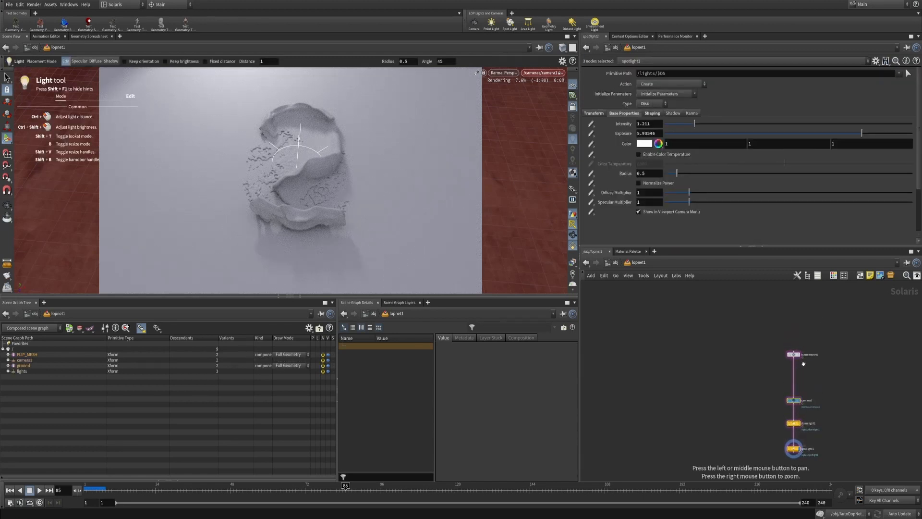
alt+right_drag(801, 362, 813, 359)
drag(796, 353, 795, 330)
alt+middle_drag(824, 361, 760, 358)
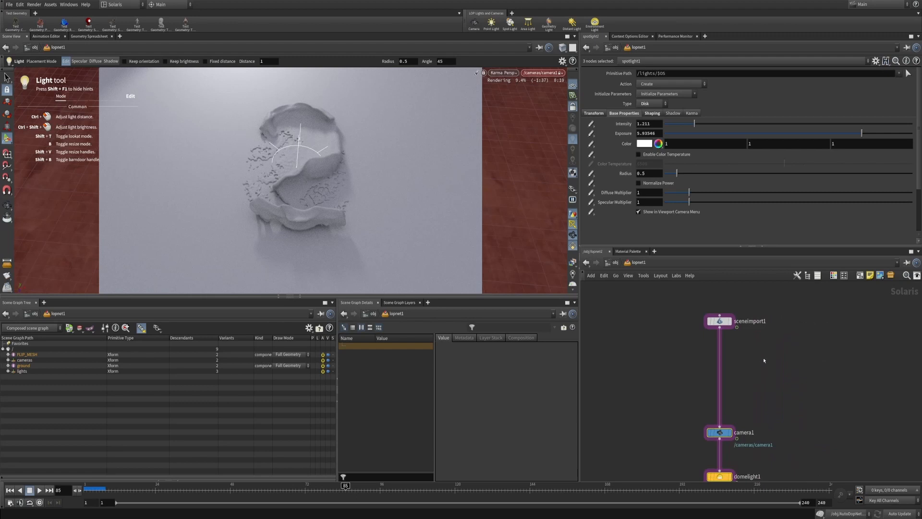
Step: Add a Material Library node between sceneimport1 and camera1 and enter its network
click(763, 355)
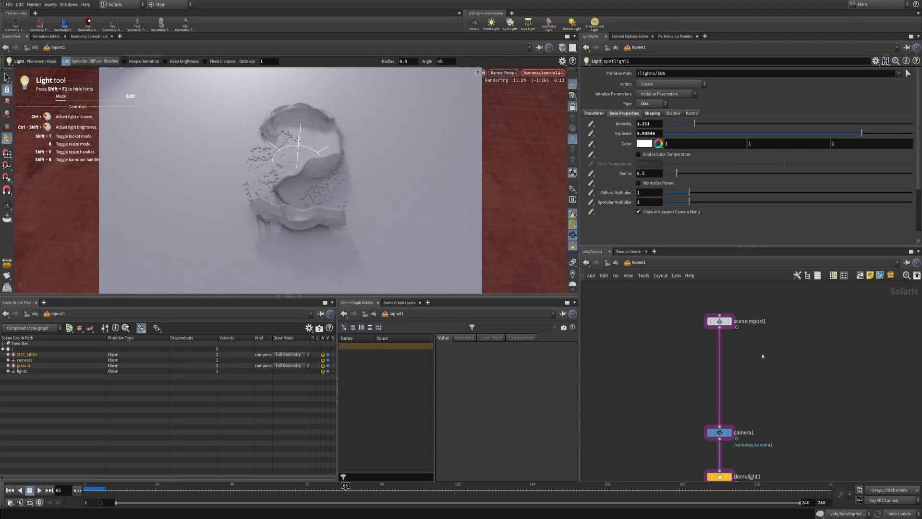
key(Tab)
text(mate)
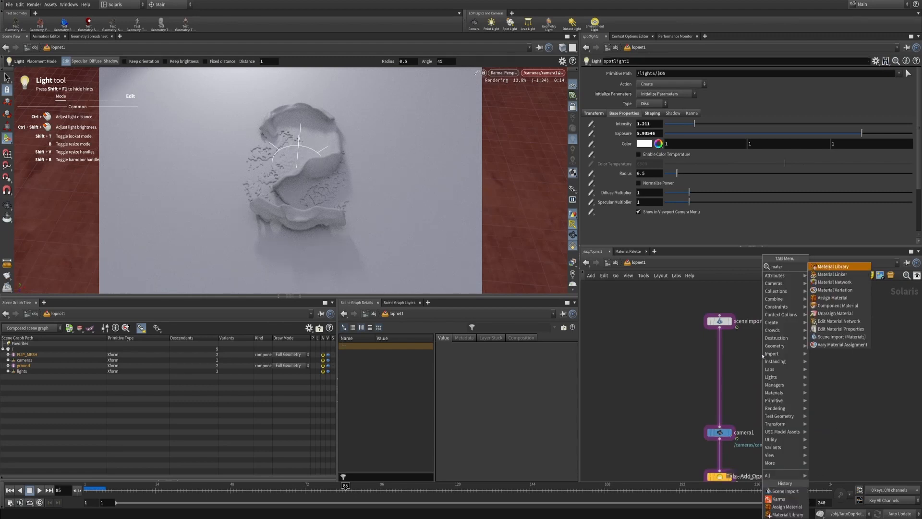
key(Return)
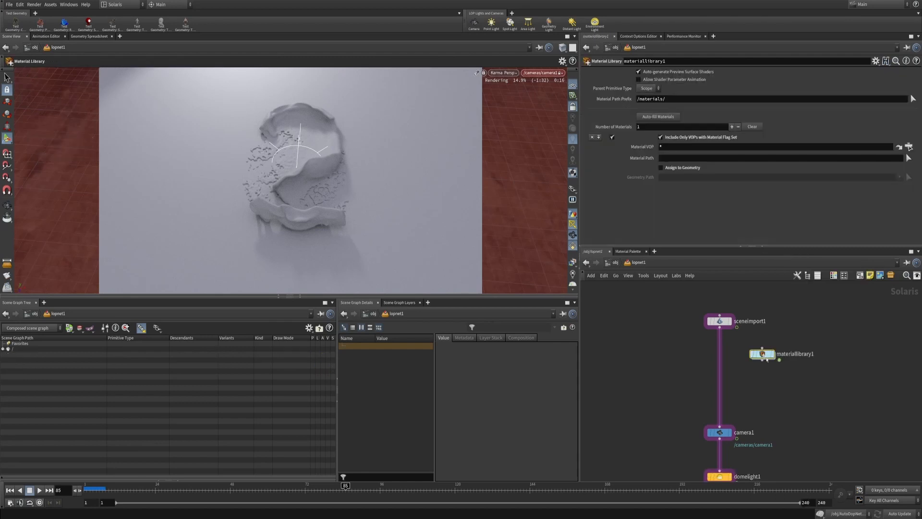
click(724, 368)
double_click(719, 363)
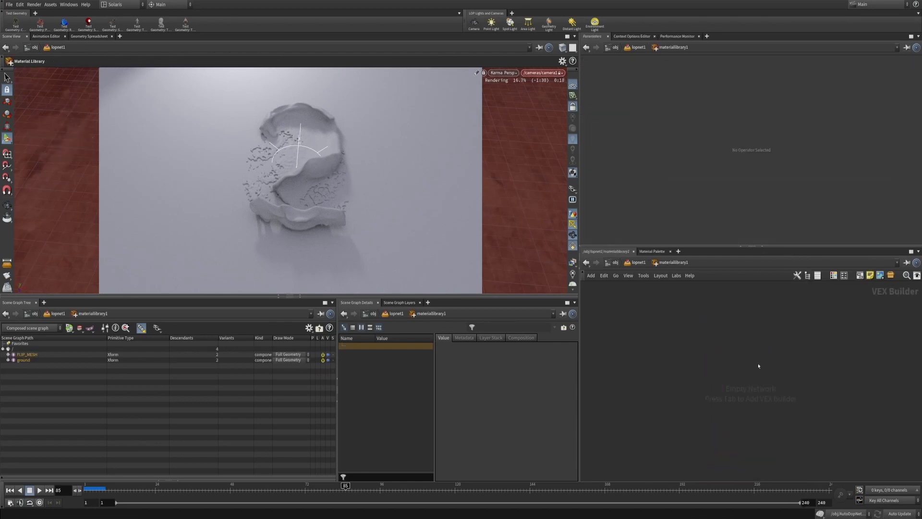
Step: Add a Principled Shader inside the material library and rename it LIQUID
key(Tab)
mouse_move(768, 366)
text(prin)
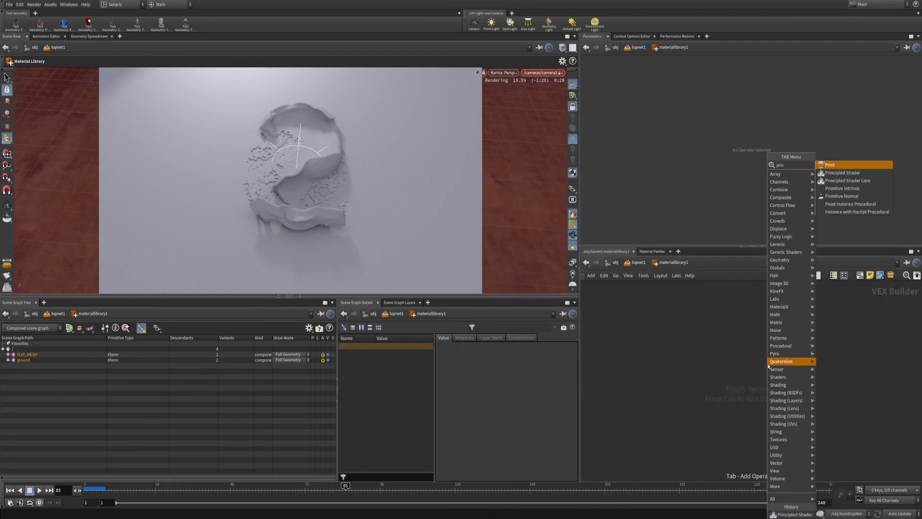
key(Down)
key(Return)
click(768, 365)
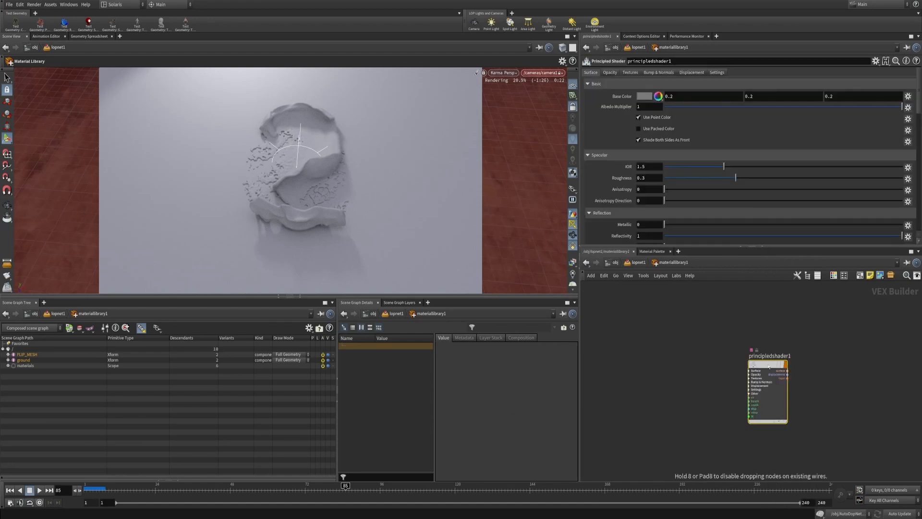
double_click(770, 356)
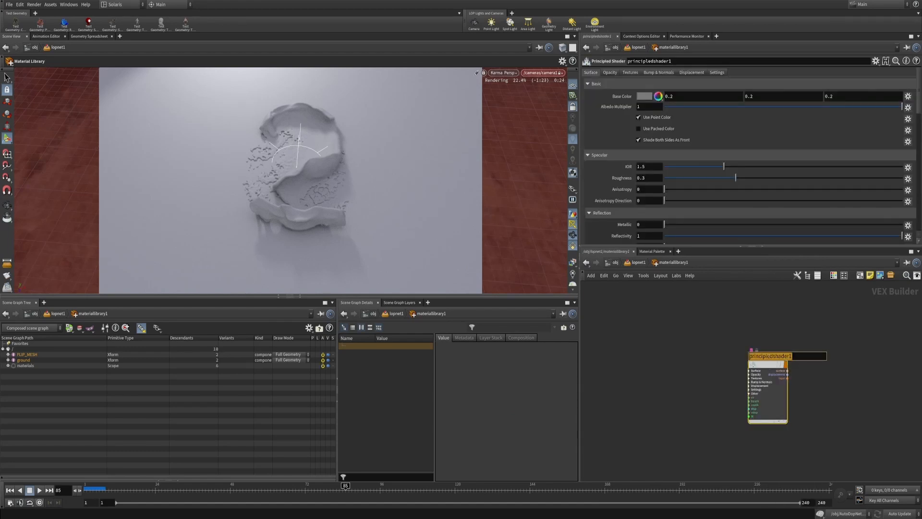
text(LIQUID)
key(Return)
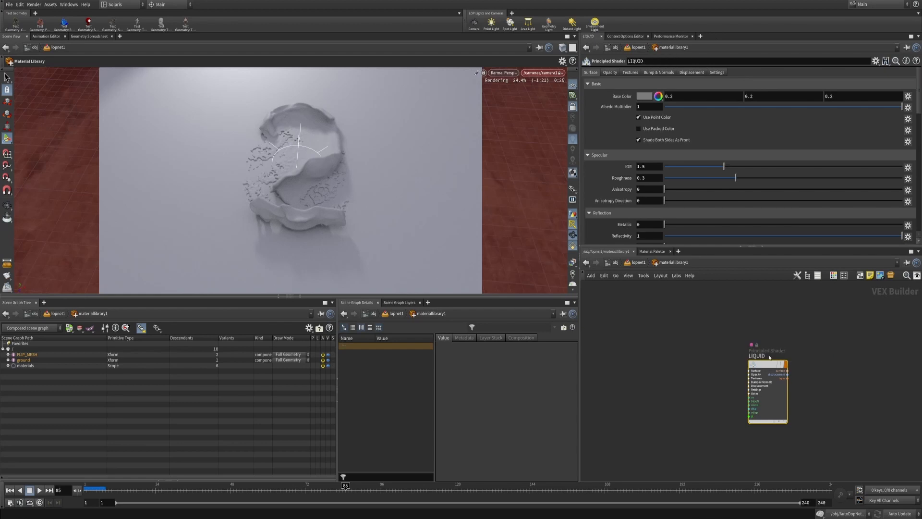
Step: Duplicate the LIQUID shader, place the copy below it and rename the copy GROUND
alt+drag(767, 365, 757, 436)
middle_drag(799, 449, 786, 363)
drag(744, 374, 756, 423)
double_click(749, 387)
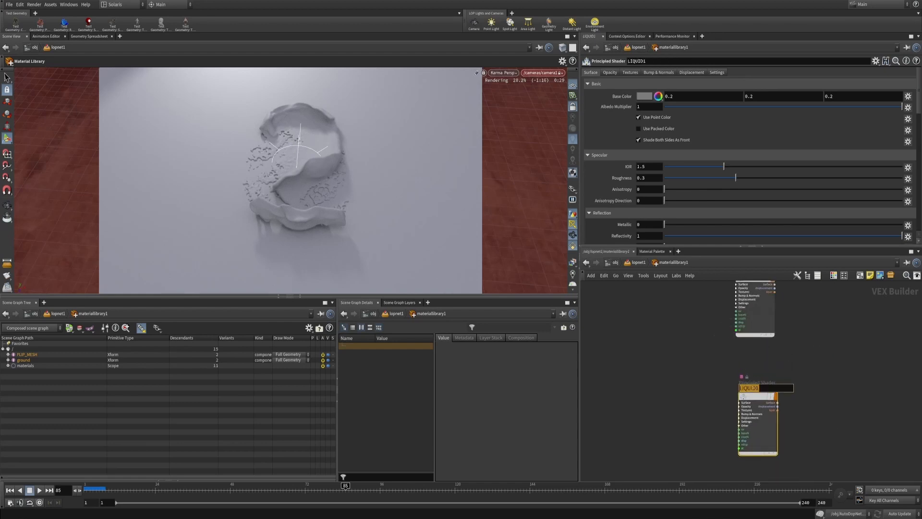
text(g)
key(BackSpace)
text(GROUND)
key(Return)
Step: Return to the LOP network and insert an Assign Material node between materiallibrary1 and camera1
key(u)
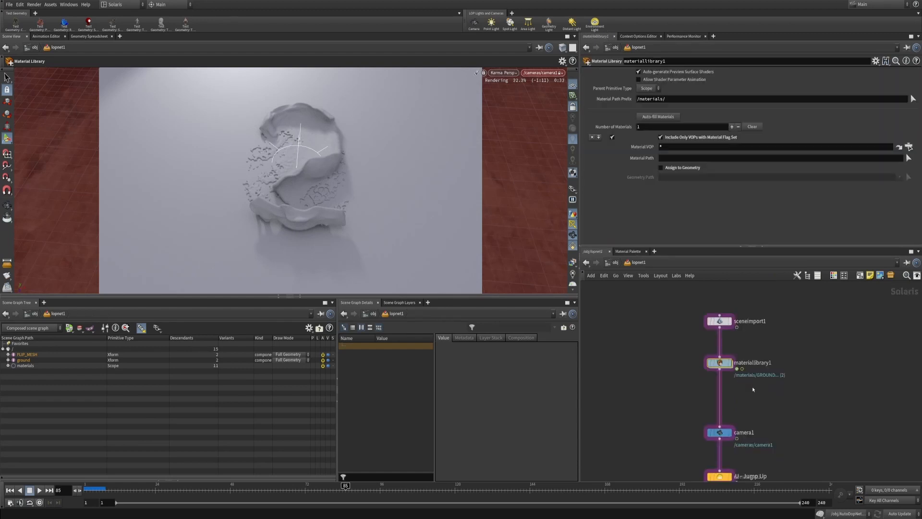
drag(720, 322, 720, 310)
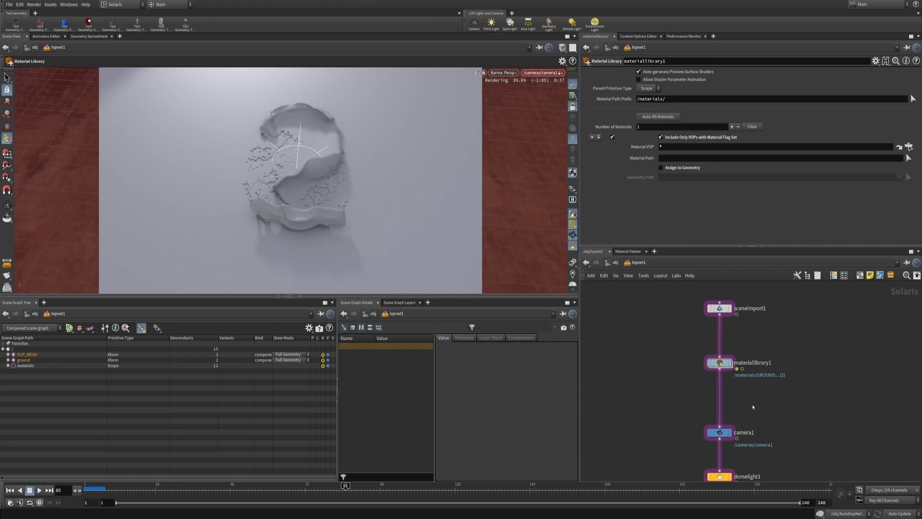
key(Tab)
text(material)
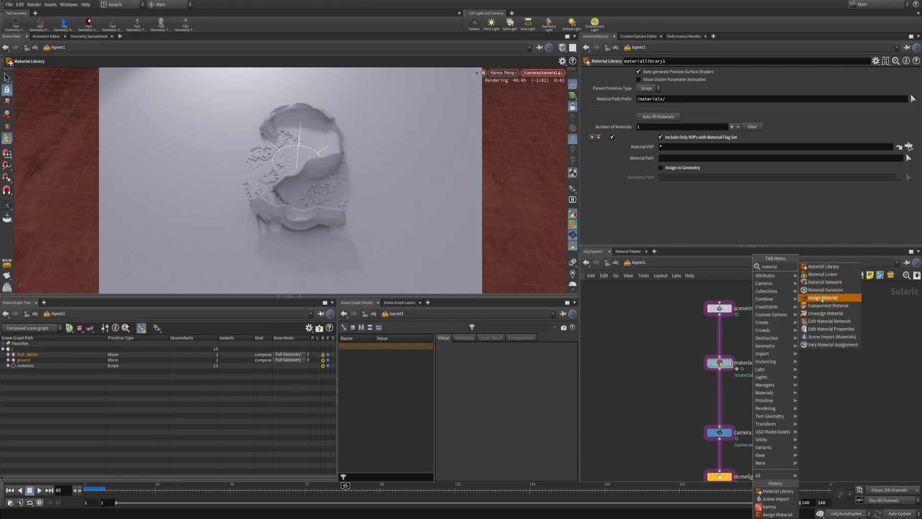
click(822, 298)
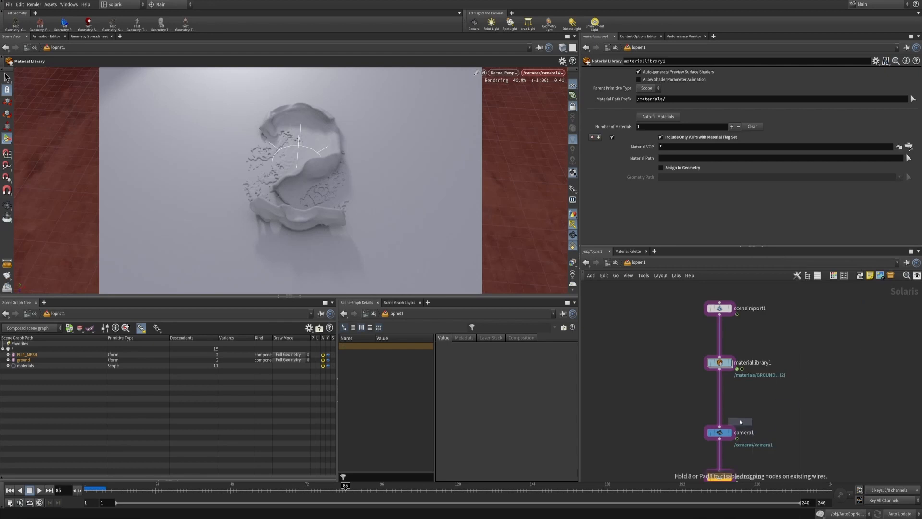
click(719, 399)
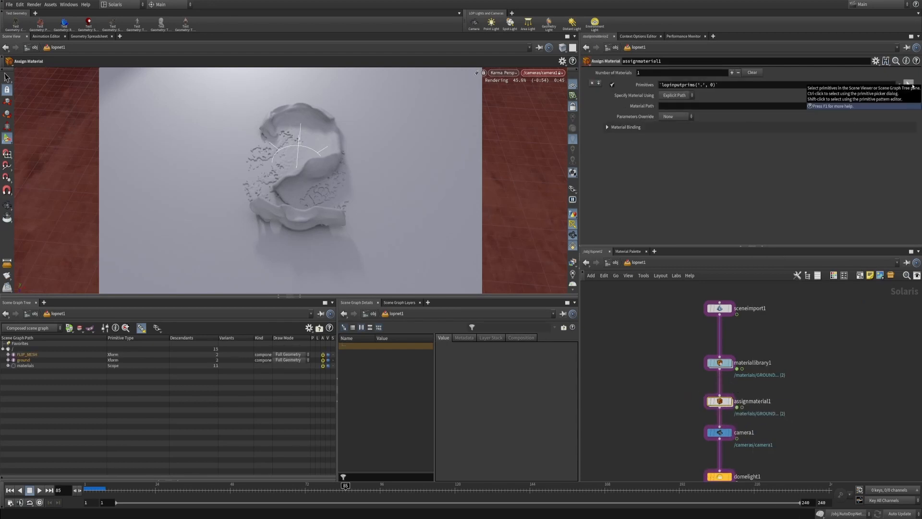
Step: Assign the material /materials/GROUND to the /ground primitive in the Assign Material node
click(913, 85)
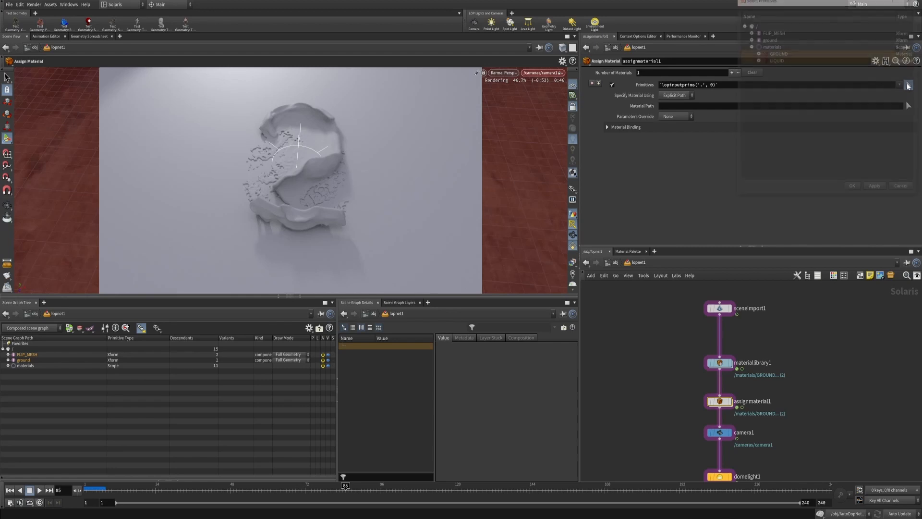
click(768, 39)
click(853, 188)
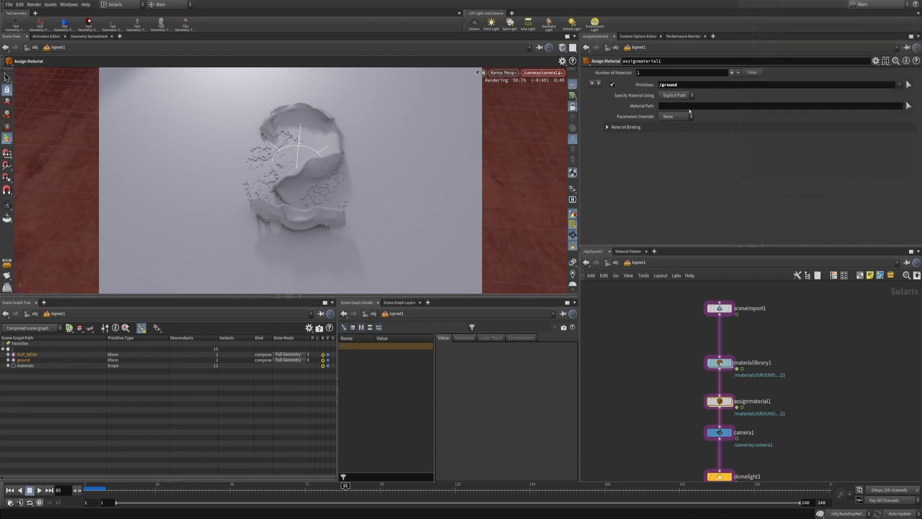
click(908, 106)
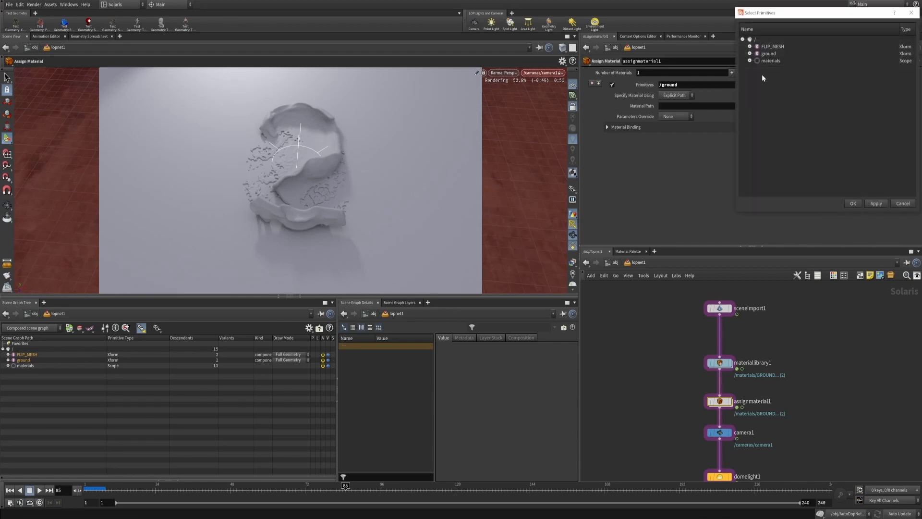
click(772, 68)
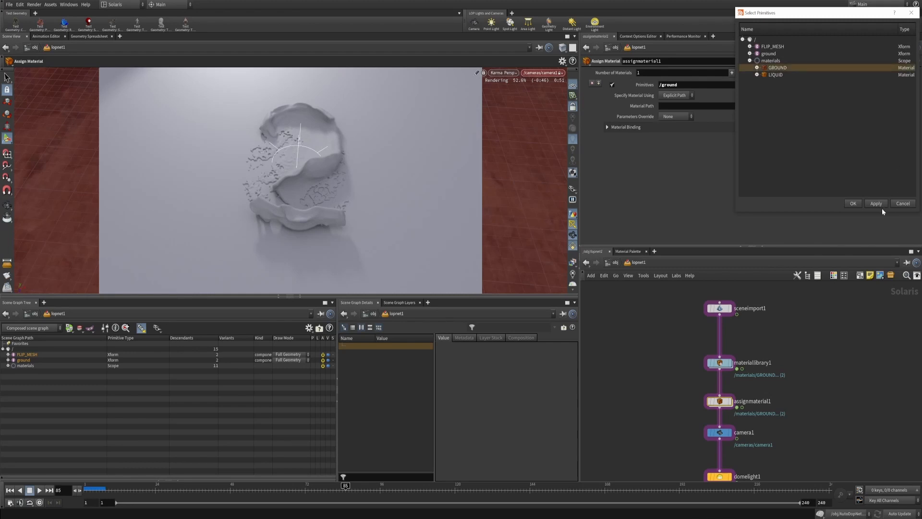
click(853, 203)
Step: Add a second material entry that assigns /materials/LIQUID to the /FLIP_MESH primitive
click(599, 83)
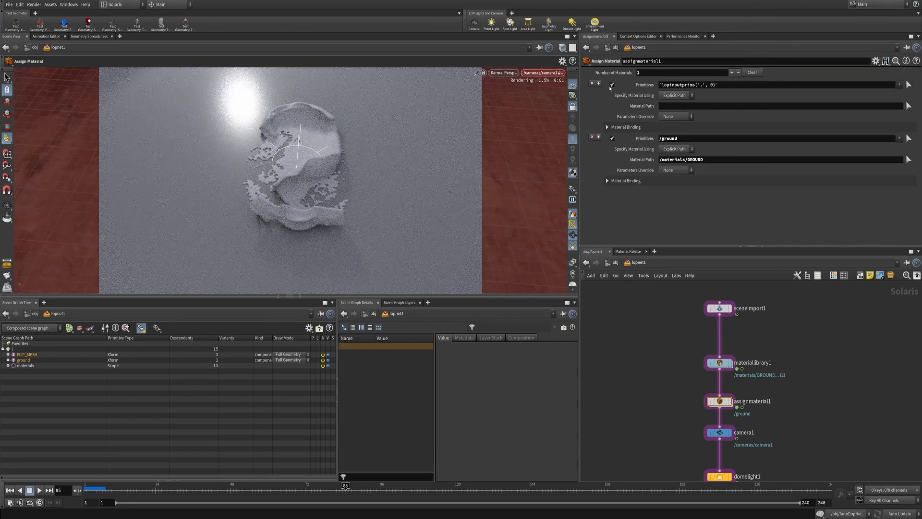
click(908, 105)
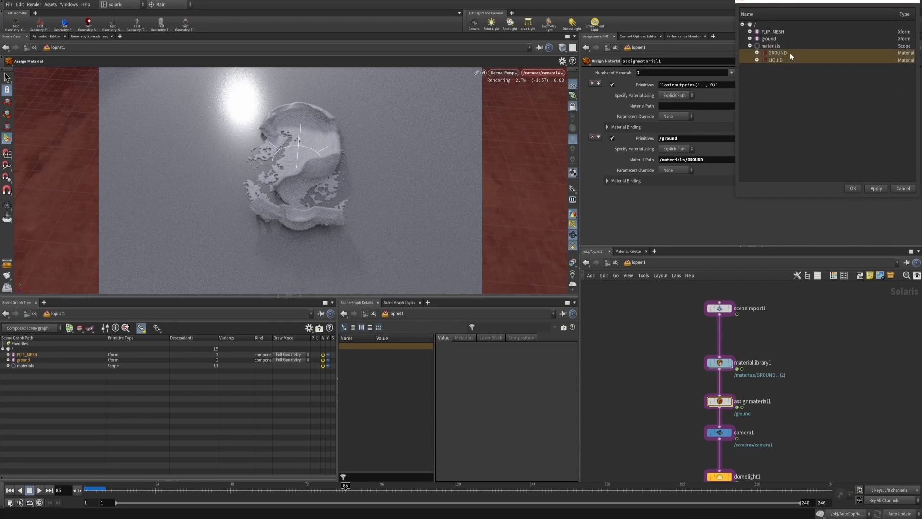
click(773, 32)
click(853, 188)
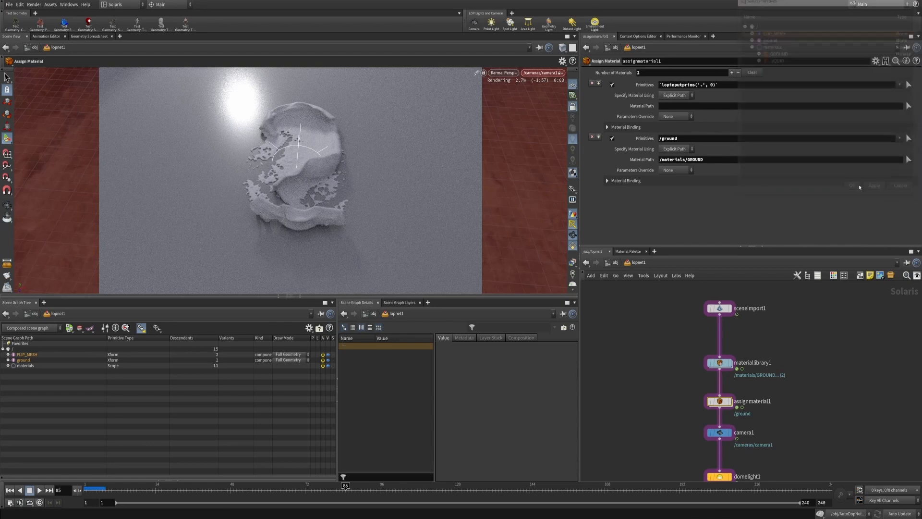
click(908, 106)
click(750, 61)
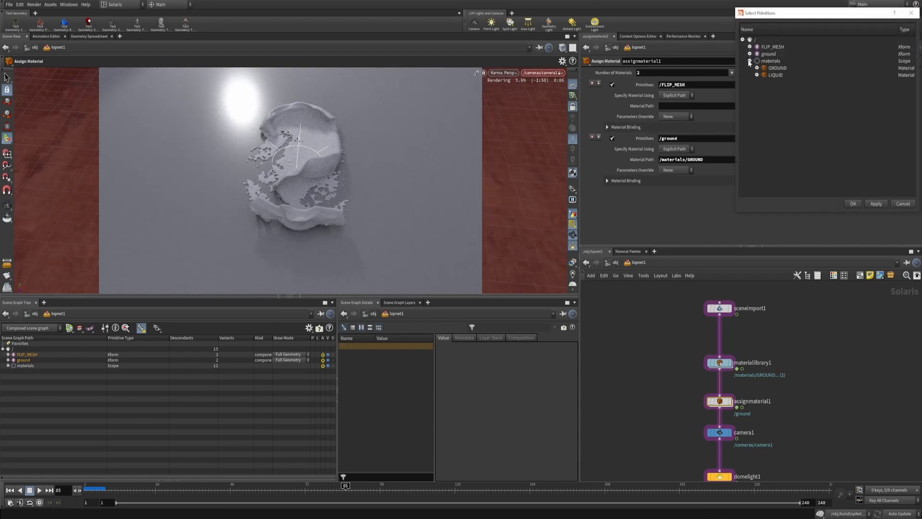
click(775, 75)
click(854, 204)
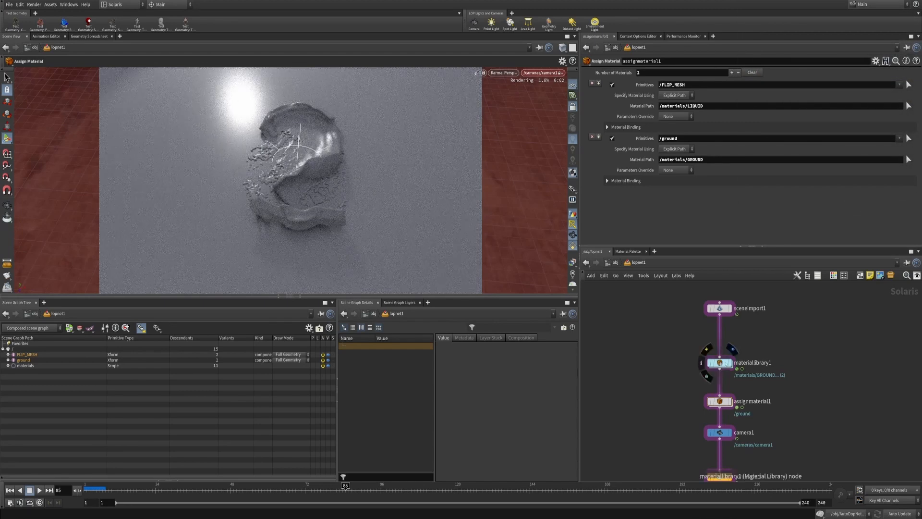
Step: Reopen the material library network and expand the FLIP_MESH, ground and materials branches in the scene graph
double_click(726, 361)
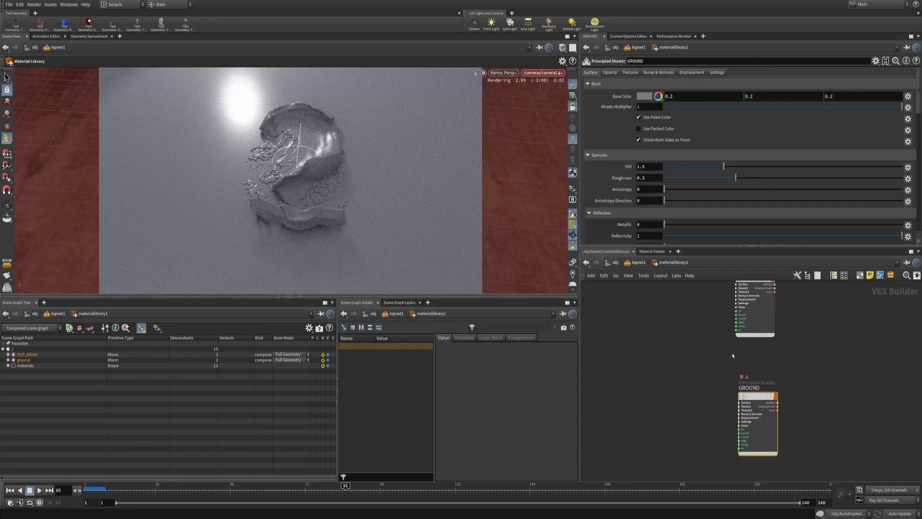
click(8, 366)
click(8, 354)
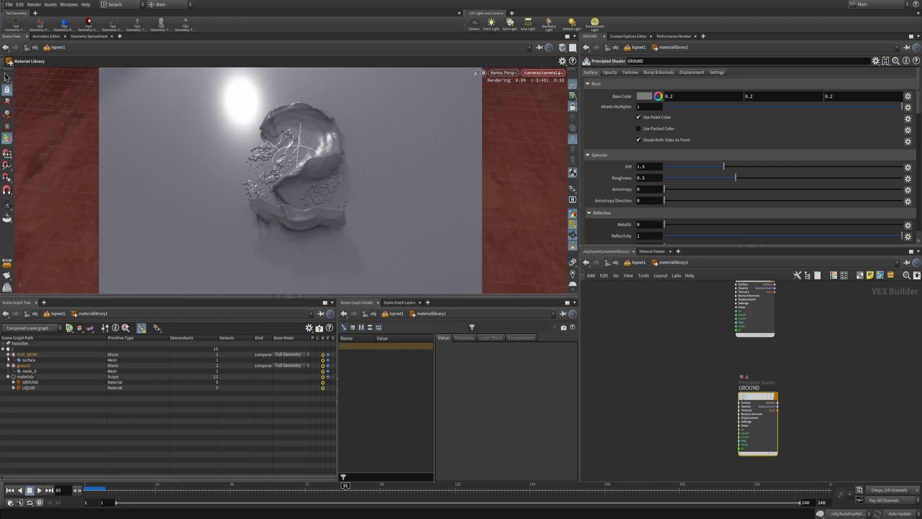
Step: Collapse the ground and FLIP_MESH branches in the scene graph and select the GROUND shader
click(7, 366)
click(8, 360)
alt+middle_drag(704, 338, 691, 373)
drag(684, 343, 829, 345)
alt+middle_drag(833, 381, 833, 326)
drag(828, 352, 670, 440)
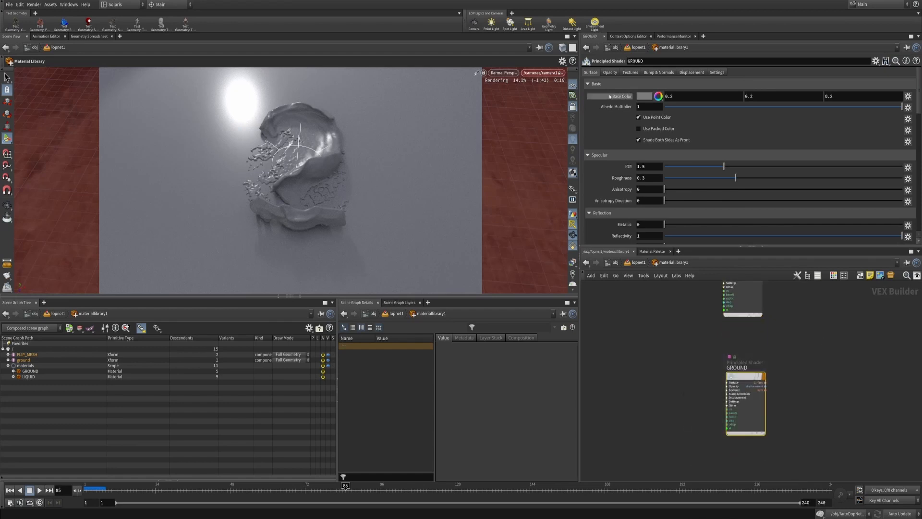
Step: Enable a base color texture on the GROUND shader and load $HFS/houdini/pic/grid.rat as the image
click(629, 72)
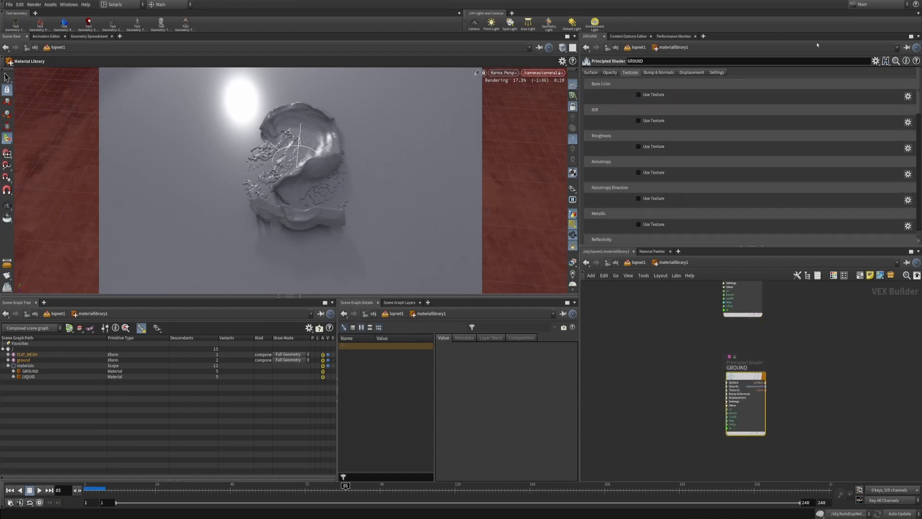
click(646, 96)
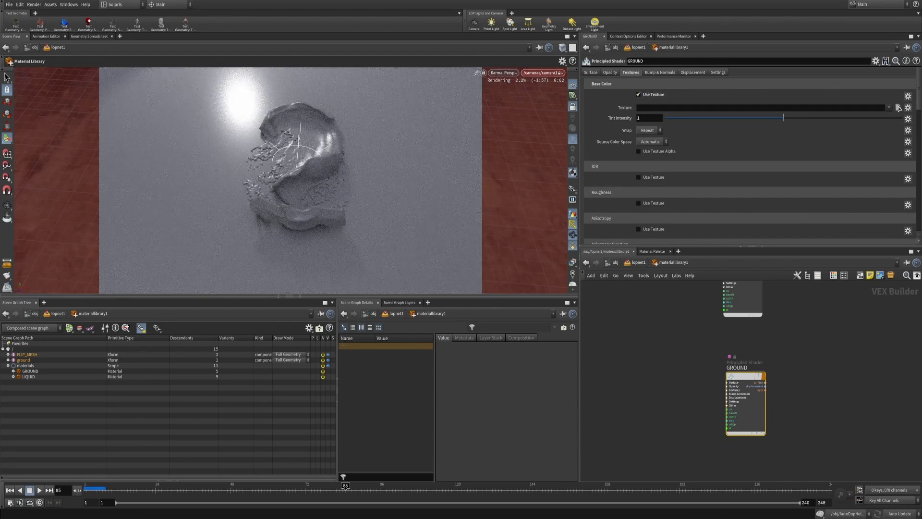
click(898, 108)
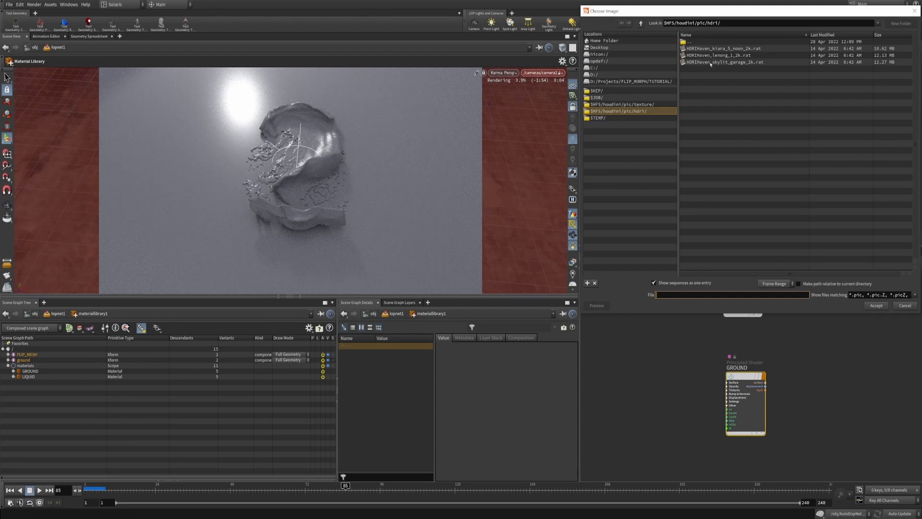
double_click(684, 42)
scroll(766, 132, down, 8)
scroll(766, 132, down, 2)
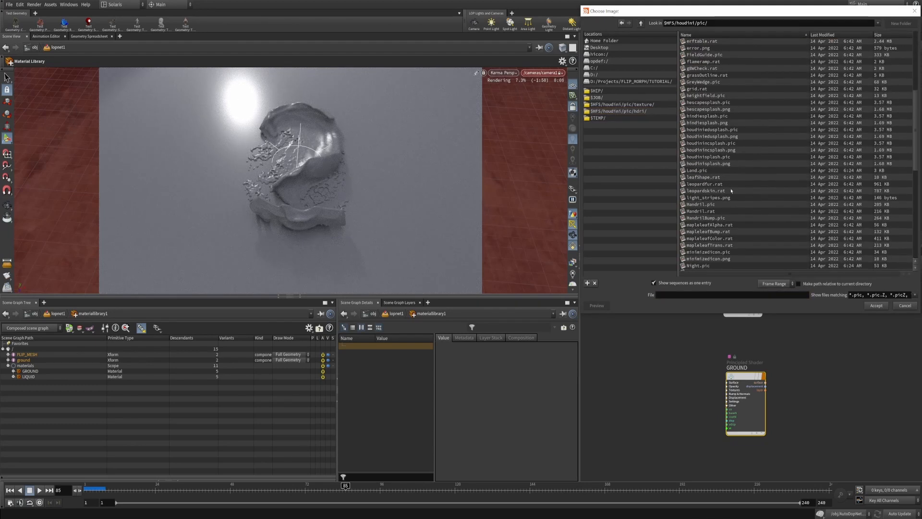
click(709, 218)
text(gr)
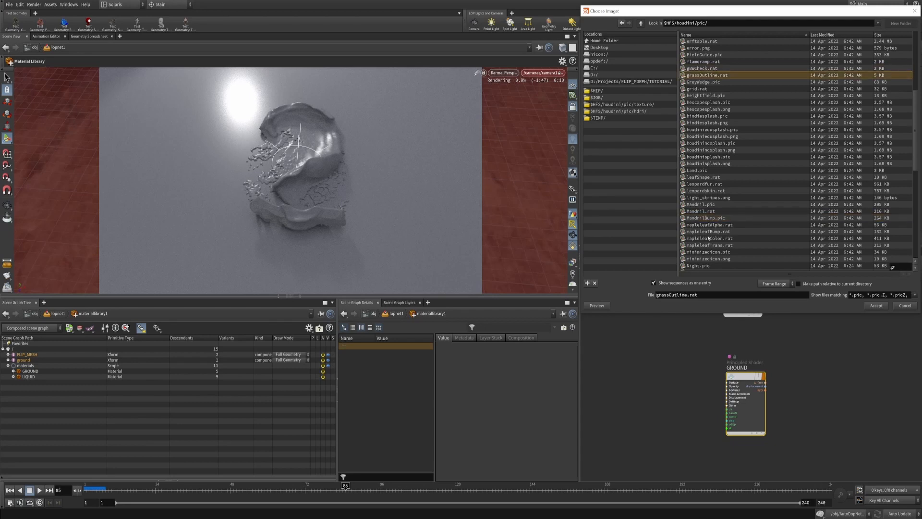
scroll(710, 116, down, 1)
click(710, 83)
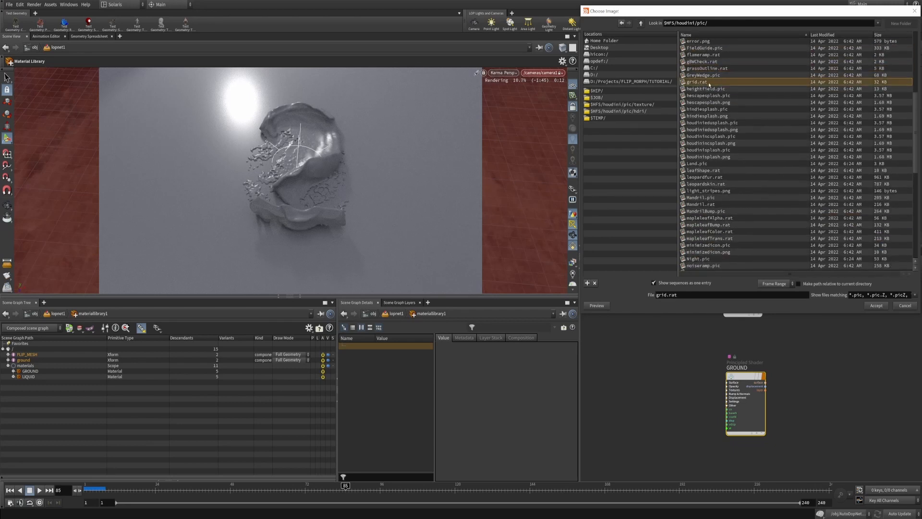
click(876, 306)
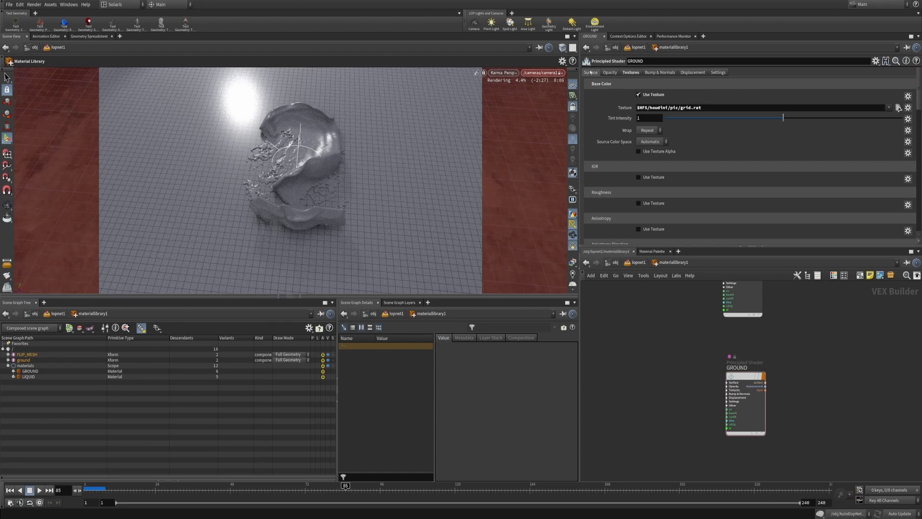
Step: Set the GROUND shader's reflectivity to .5, and reduce it to .25
click(591, 73)
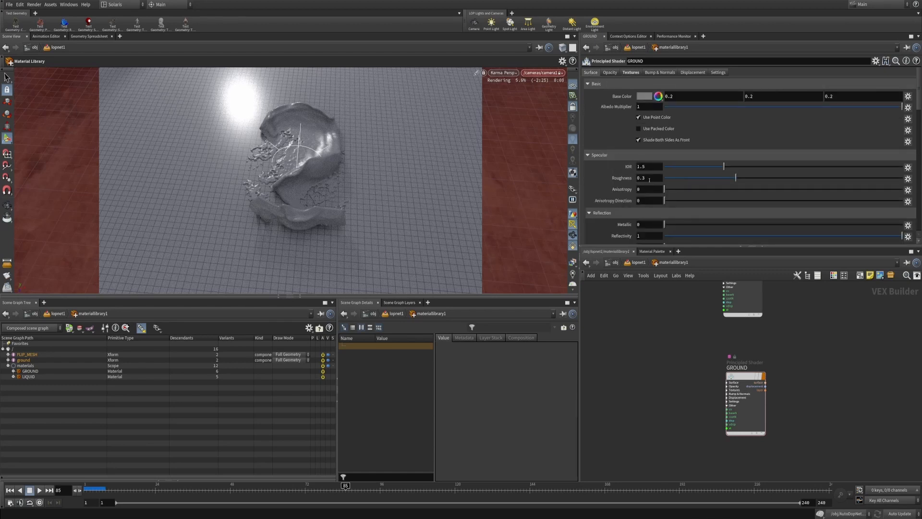
scroll(643, 188, down, 2)
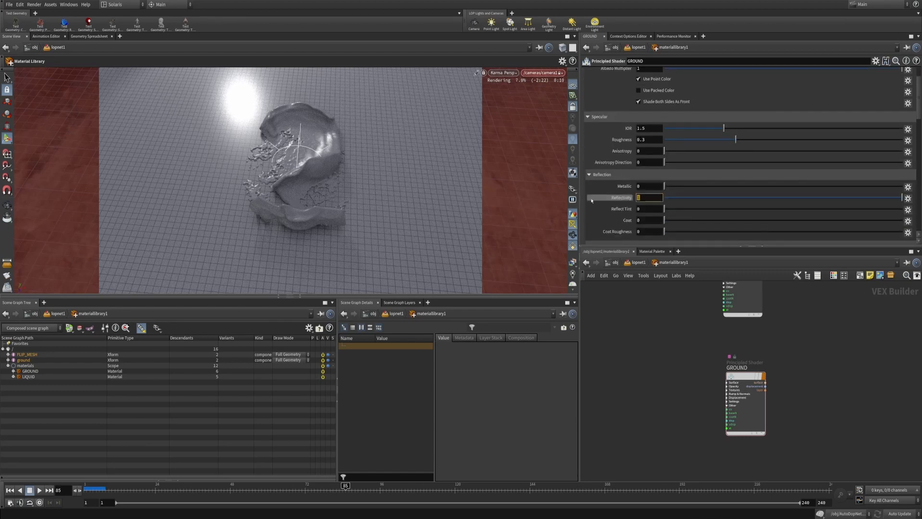
text(5)
key(Return)
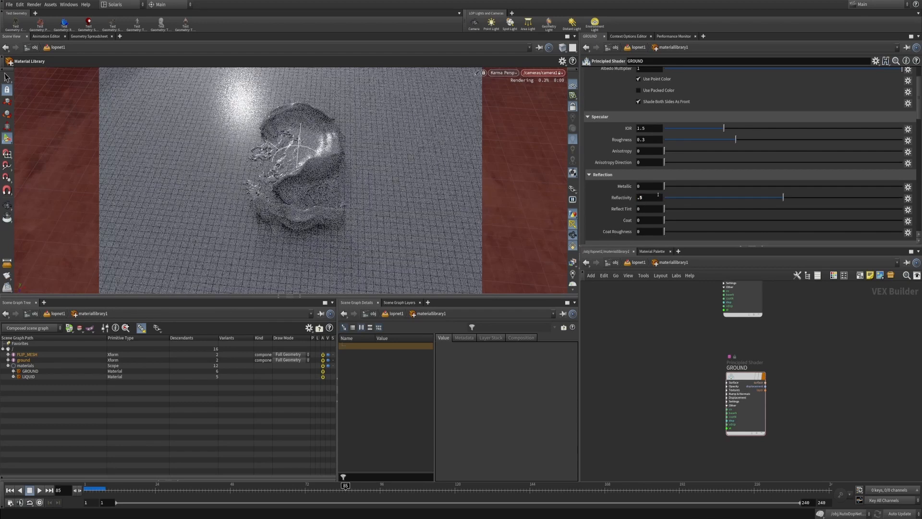
text(.25)
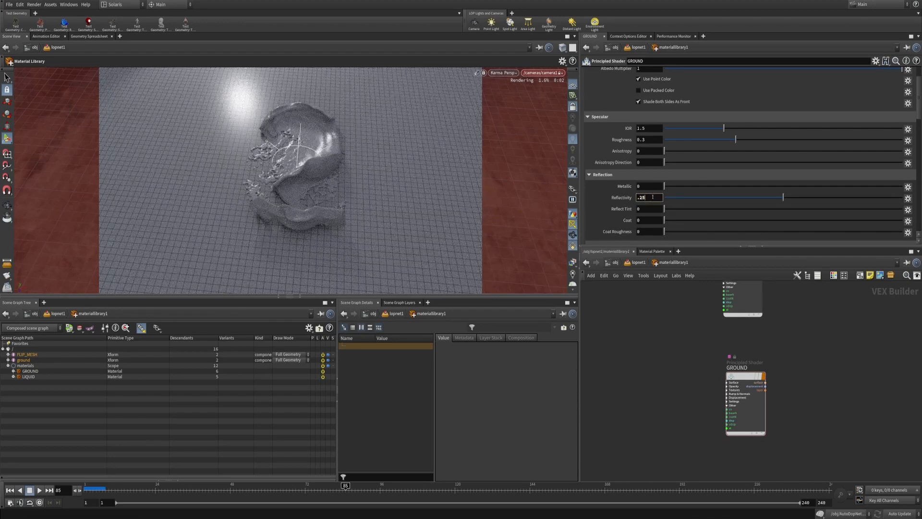
key(Return)
Step: Set the specular roughness of the GROUND shader to .4
double_click(646, 140)
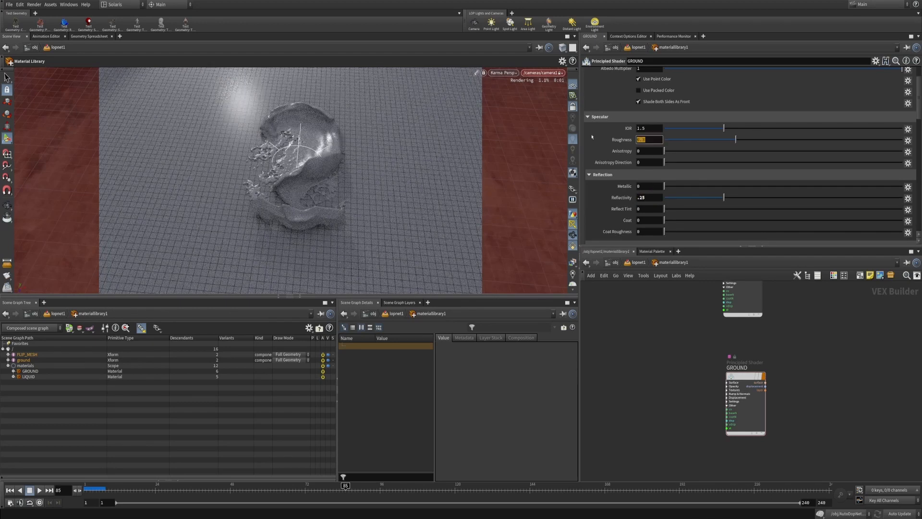
text(.4)
key(Return)
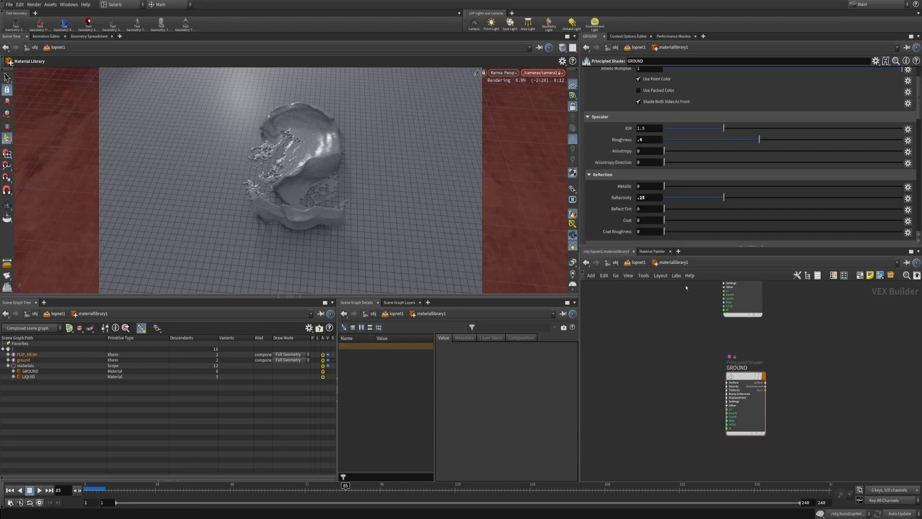
Step: Select the LIQUID shader and review its basic, specular and reflection settings
middle_drag(682, 331, 650, 373)
drag(651, 372, 762, 312)
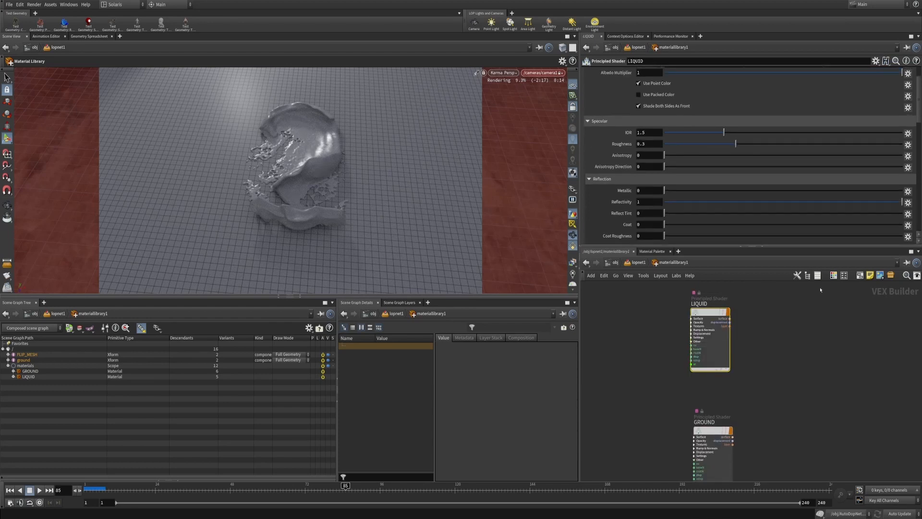
scroll(793, 331, down, 2)
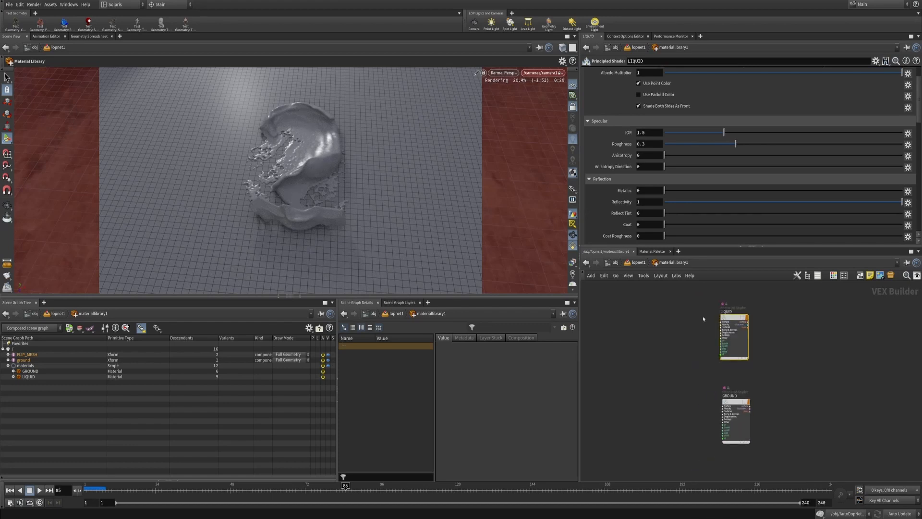
scroll(624, 124, up, 3)
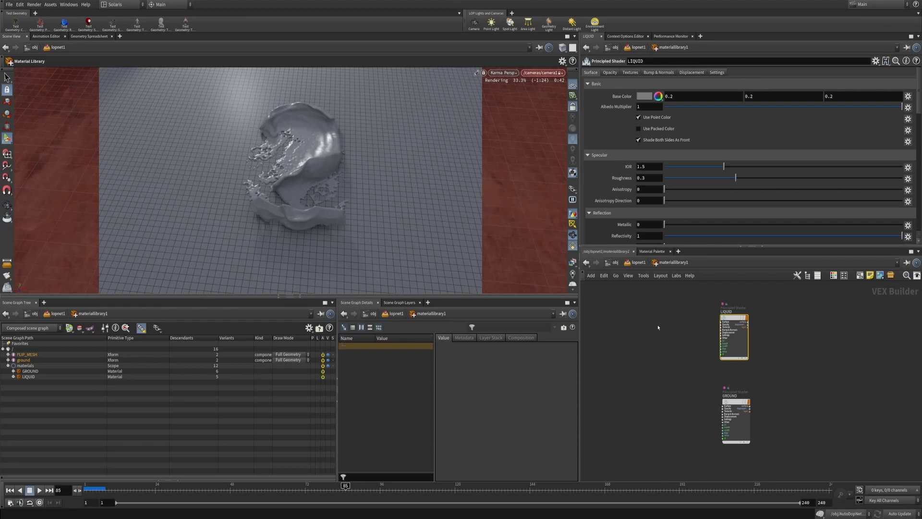
Step: In the FLIP_MESH network, add Cd to the transferred attributes of the particlefluidsurface1 node
key(u)
key(u)
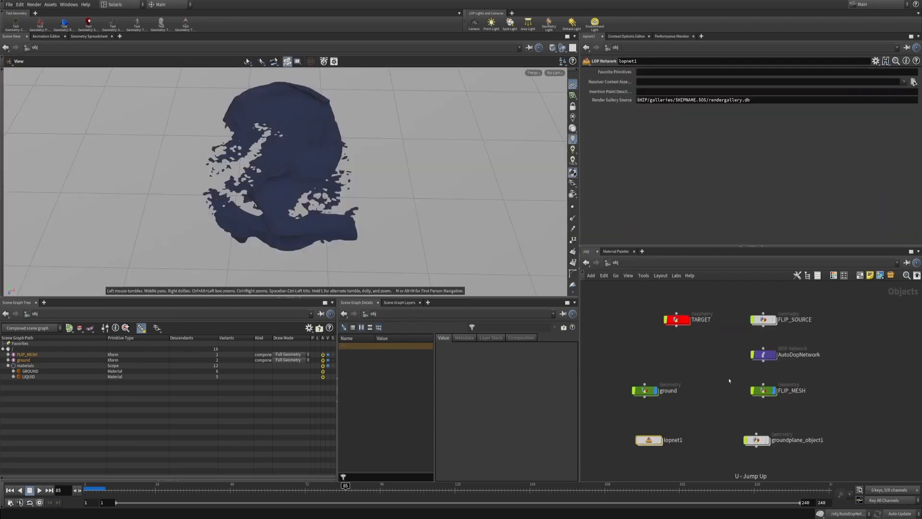
key(i)
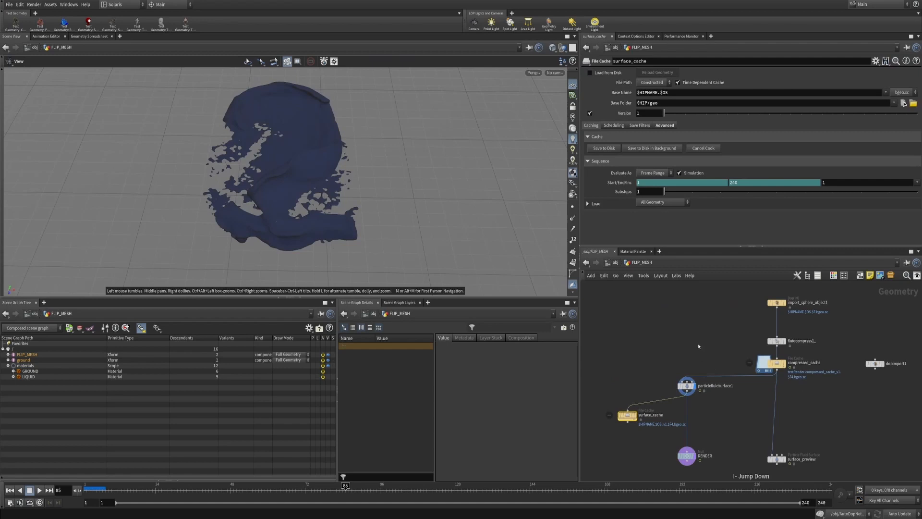
click(687, 385)
click(593, 72)
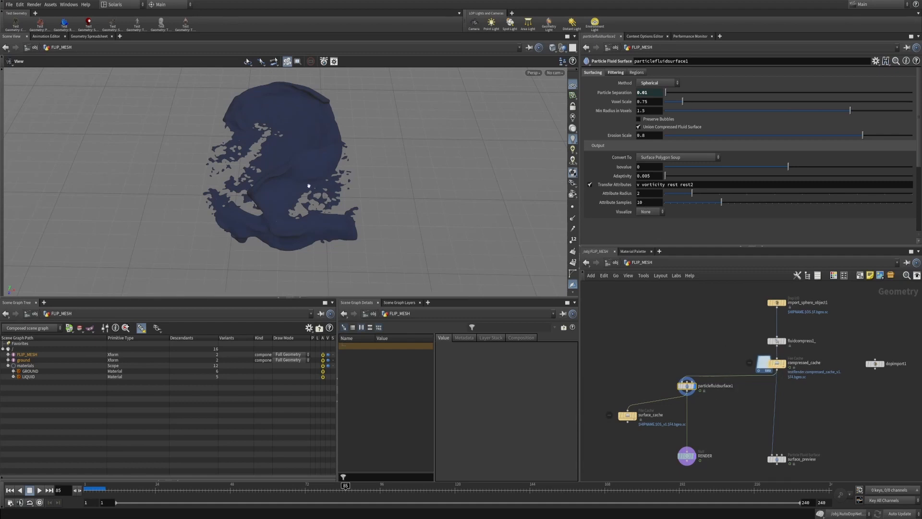
click(712, 183)
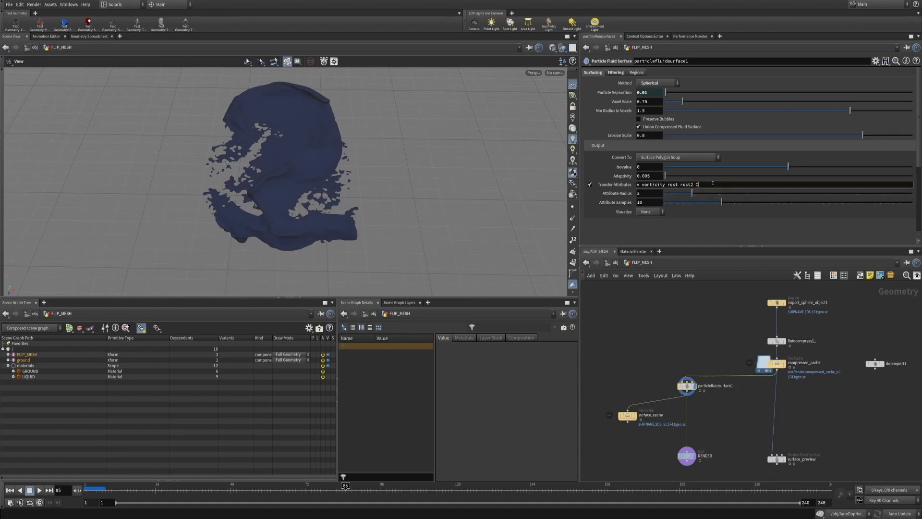
text(Cd)
key(Return)
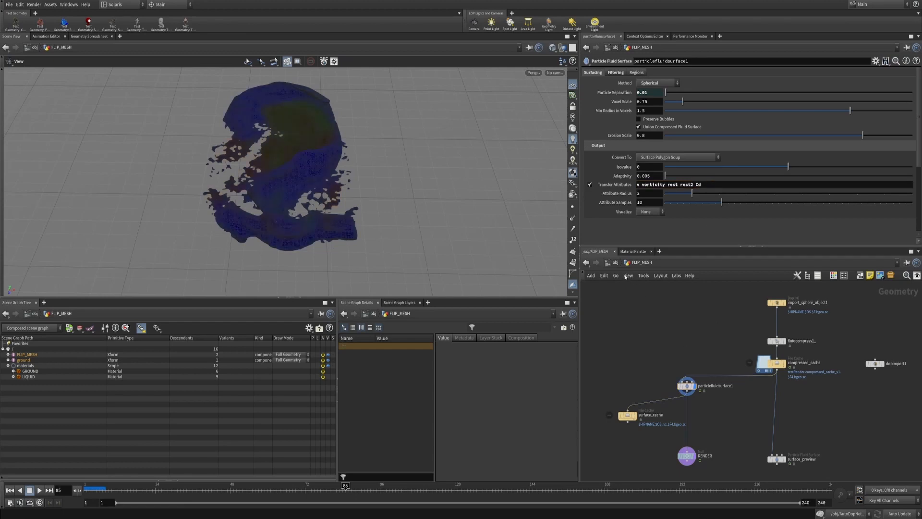
Step: Return to lopnet1, open the materiallibrary1 network and move the GROUND shader further below LIQUID
click(606, 262)
double_click(630, 425)
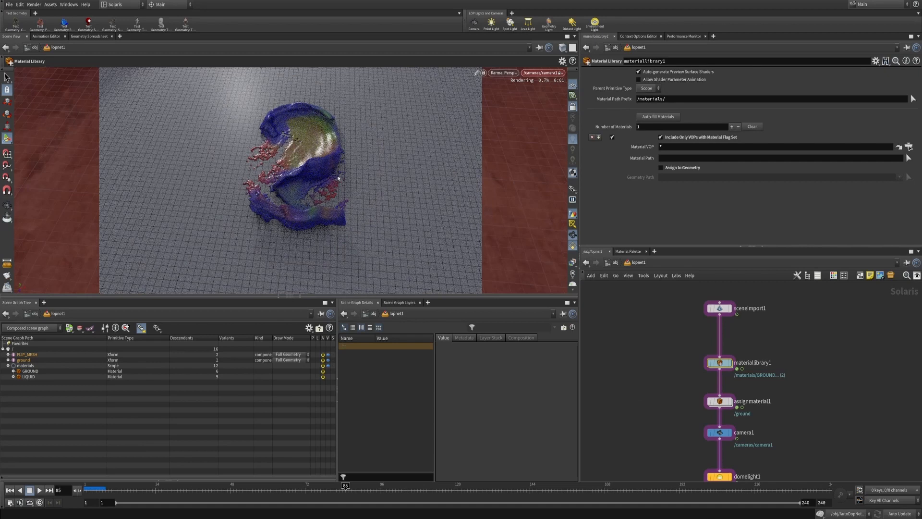
double_click(718, 363)
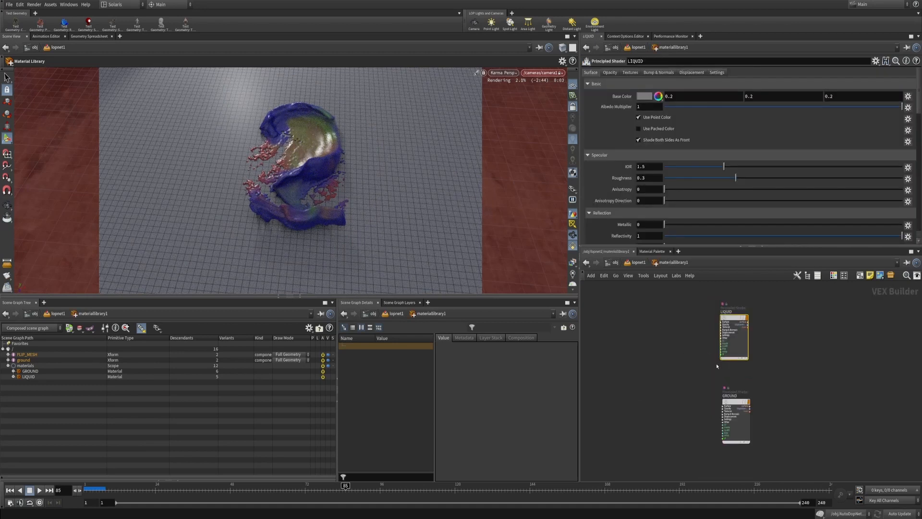
drag(737, 414, 739, 437)
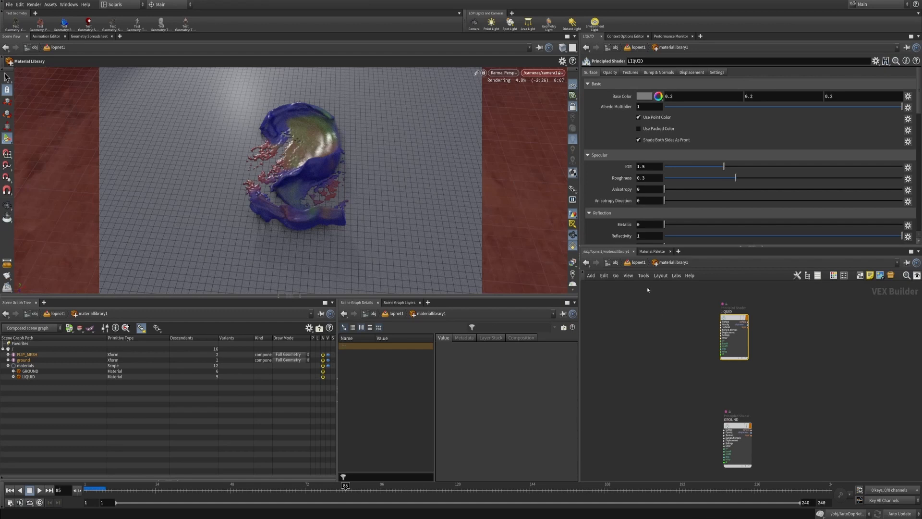
Step: Set the LIQUID shader's transparency to 1
scroll(601, 157, down, 5)
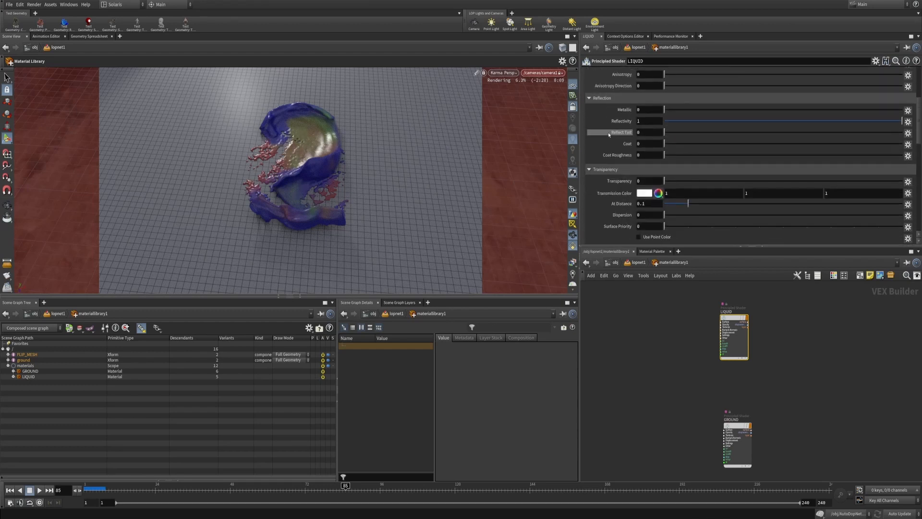
click(646, 180)
text(1)
key(Return)
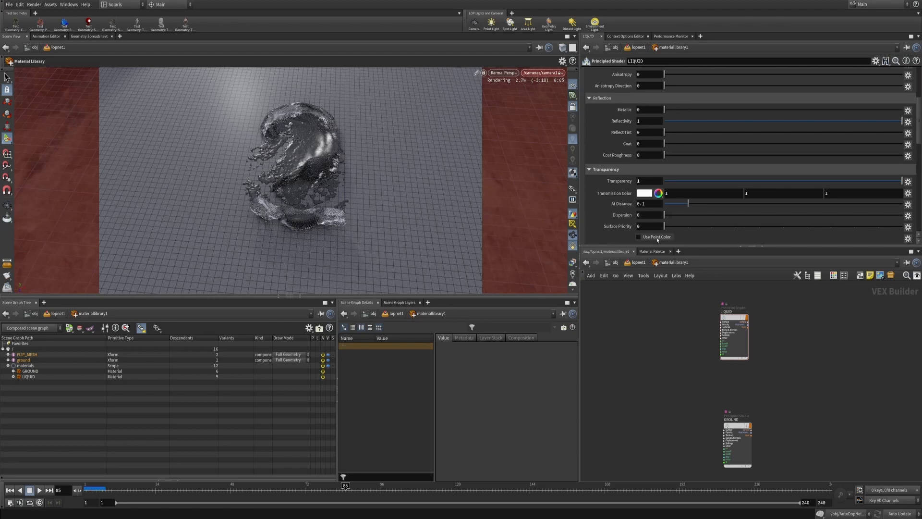
Step: Enable point color for the LIQUID shader's transparency and turn it off for the base color
click(657, 240)
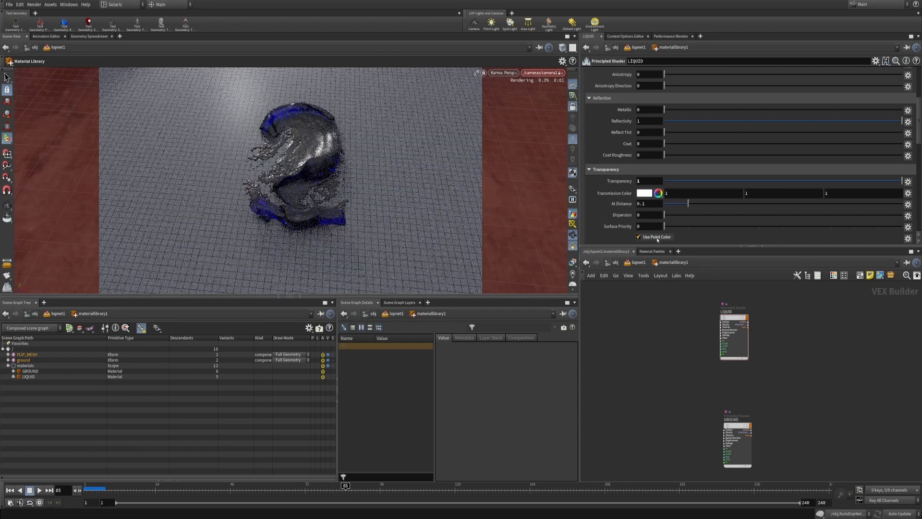
scroll(657, 120, up, 5)
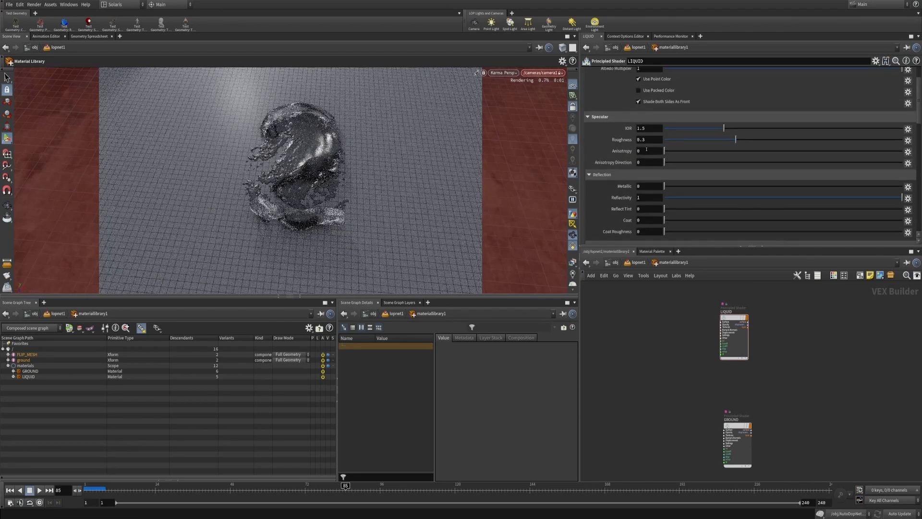
alt+drag(660, 364, 714, 359)
alt+right_drag(714, 360, 730, 347)
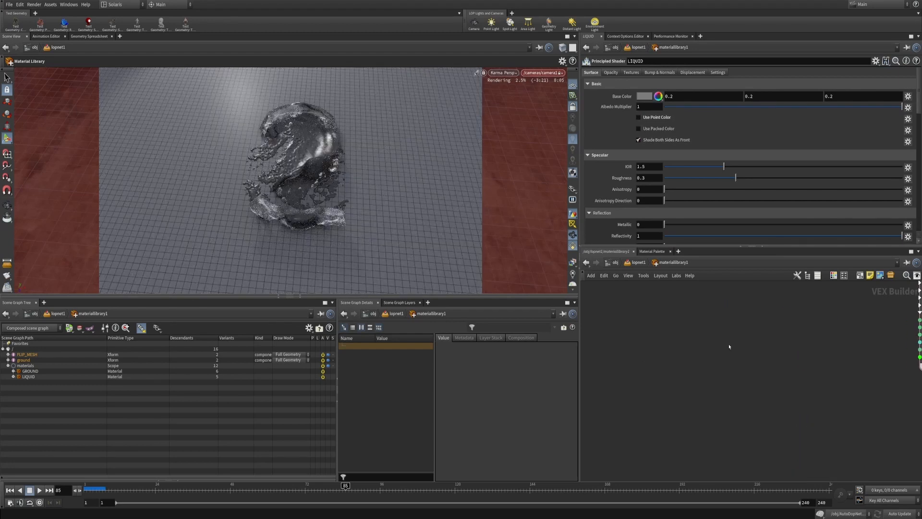
Step: Add a Bind node and place it to the left of the LIQUID shader in the material network
alt+right_drag(811, 334, 801, 342)
alt+drag(801, 341, 745, 383)
alt+right_drag(744, 383, 748, 365)
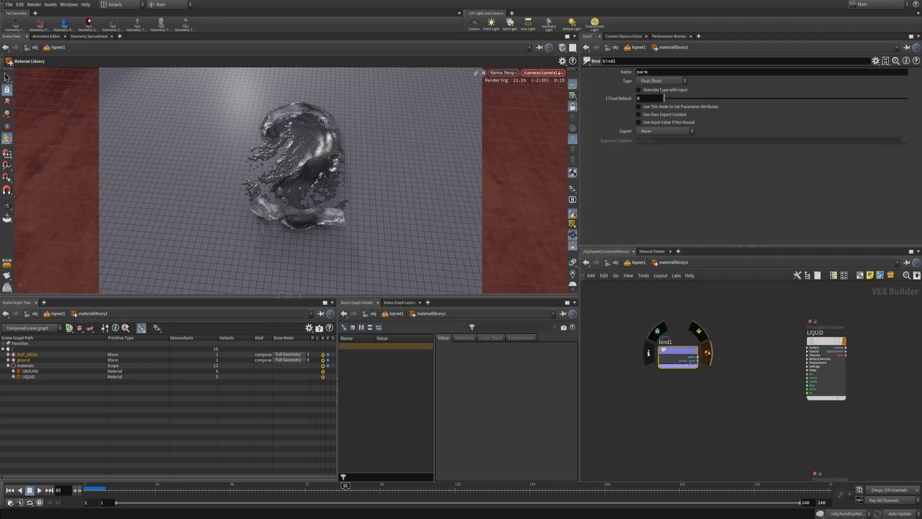
drag(679, 356, 645, 364)
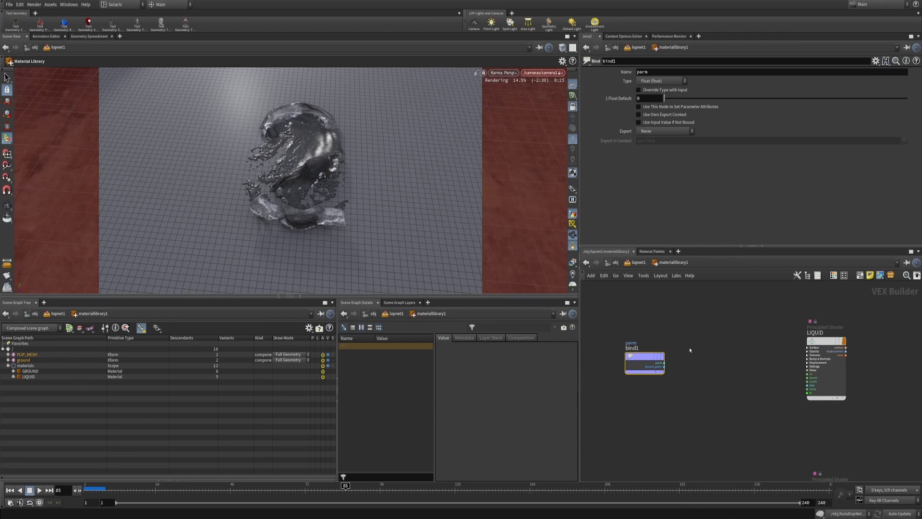
Step: Set the Bind node's parameter name to Cd
drag(745, 325, 870, 415)
click(698, 323)
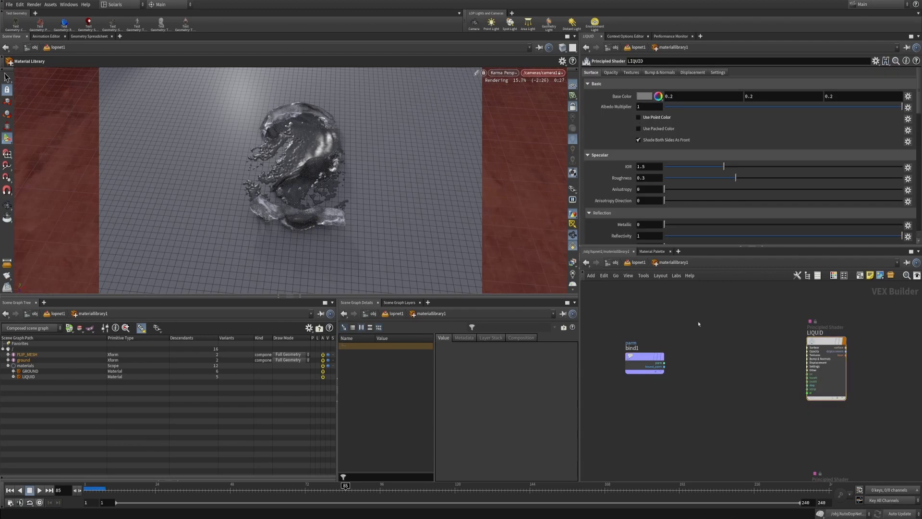
drag(699, 320, 624, 406)
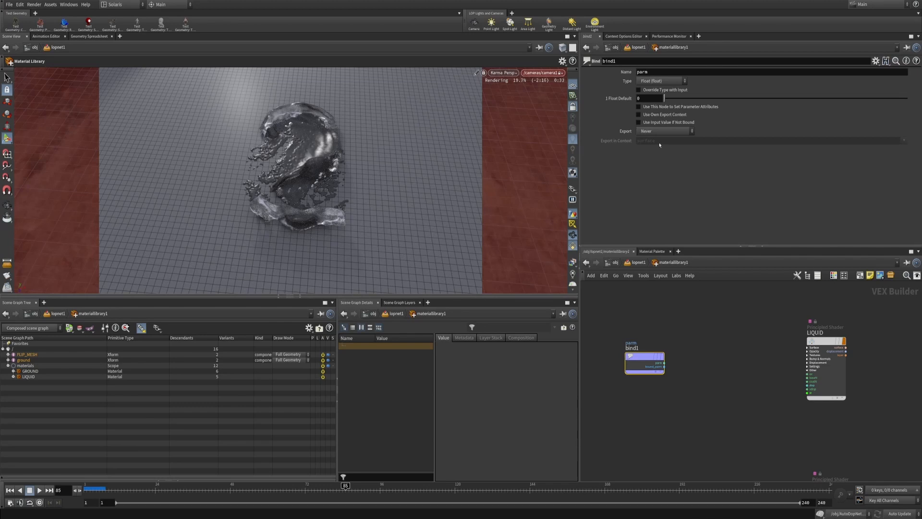
double_click(667, 74)
text(C)
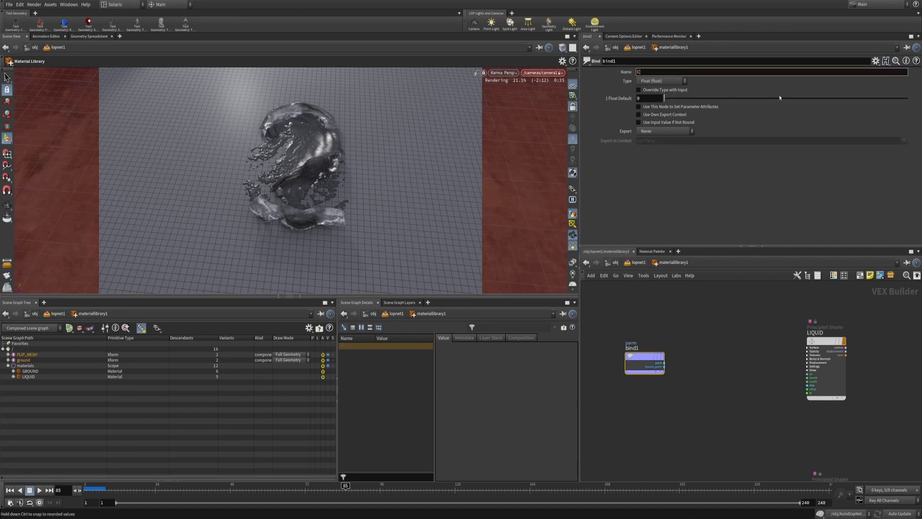
text(d)
key(Return)
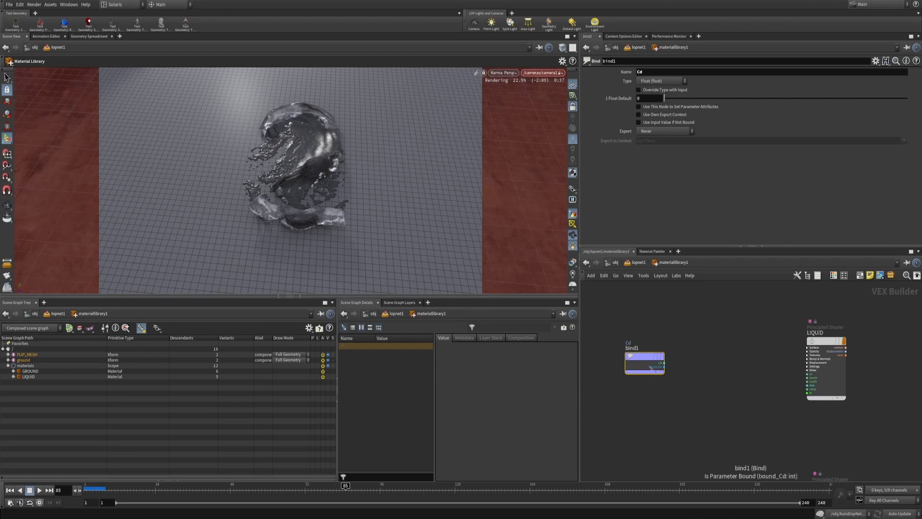
Step: Reposition the Bind node slightly and connect its Cd output to the LIQUID shader's Base Color input
drag(647, 364, 660, 369)
click(677, 371)
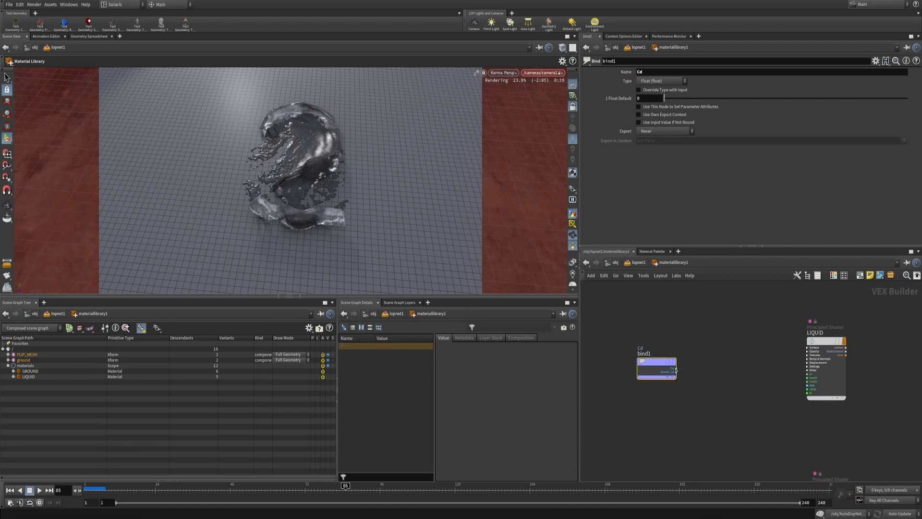
click(812, 354)
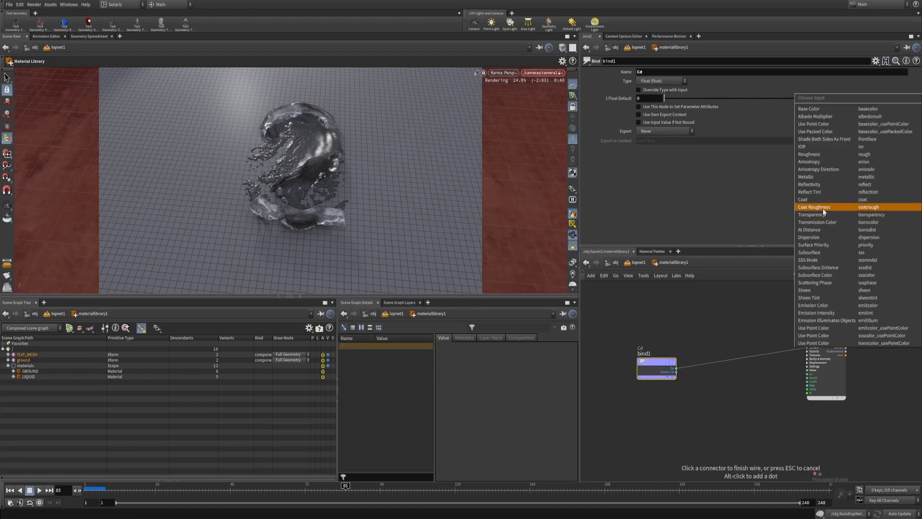
click(822, 108)
key(h)
drag(883, 346, 853, 379)
drag(693, 332, 602, 438)
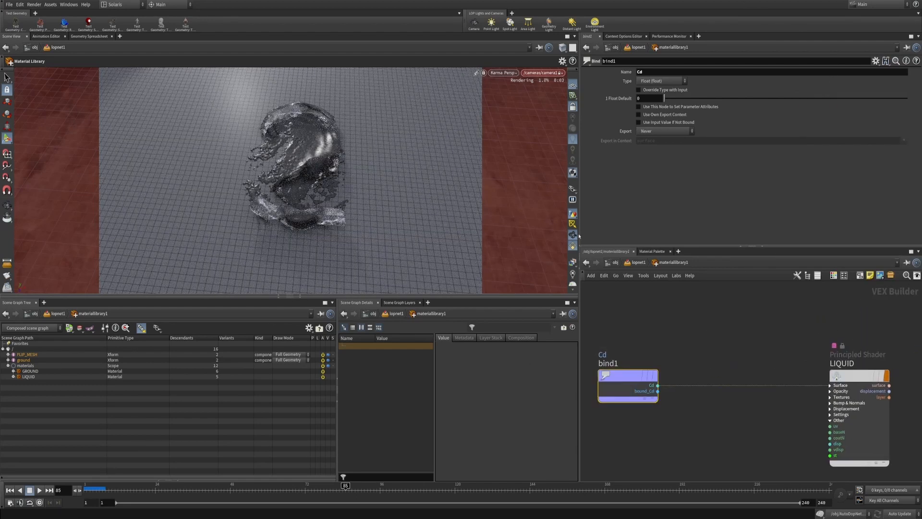
Step: Change the Bind node's data type to Vector (vector)
click(660, 80)
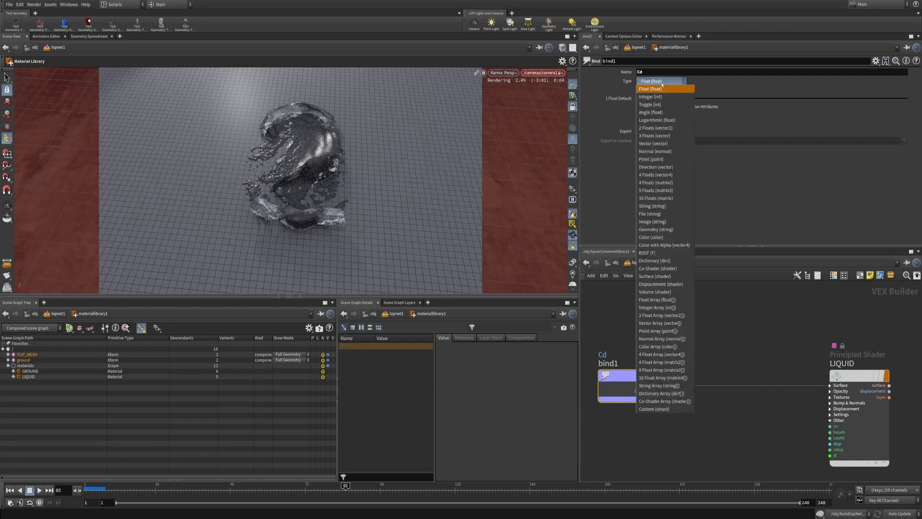
click(655, 143)
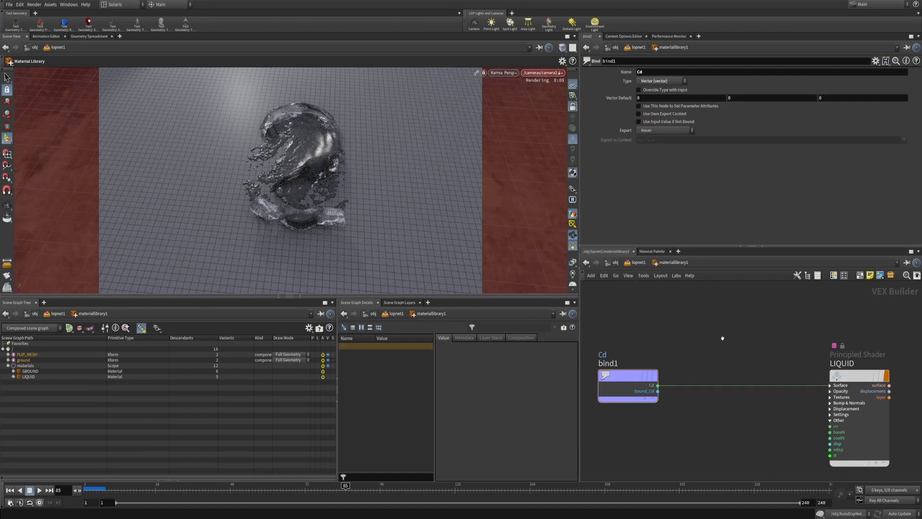
scroll(723, 352, down, 5)
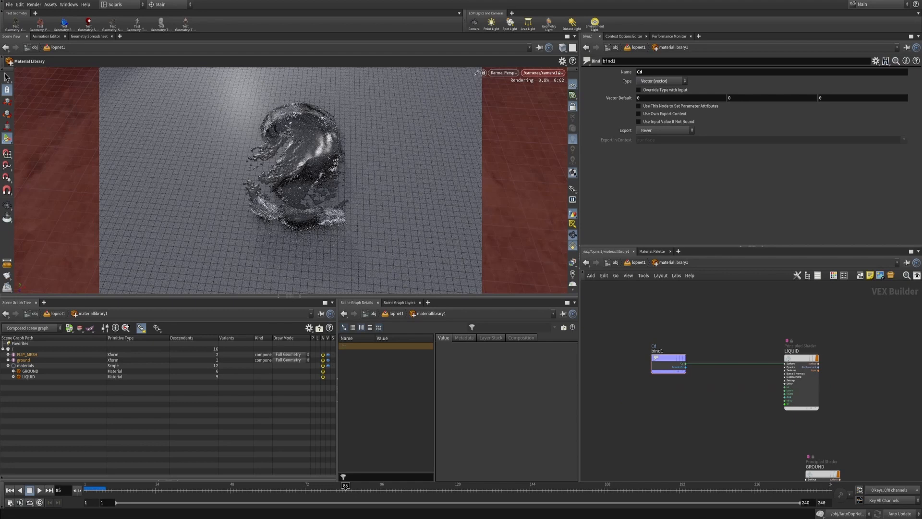
Step: Switch to the Houdini help's Converting attributes section, copy displayColor from the Cd entry and minimize the help window
key(alt+Tab)
drag(224, 272, 698, 134)
scroll(596, 209, up, 1)
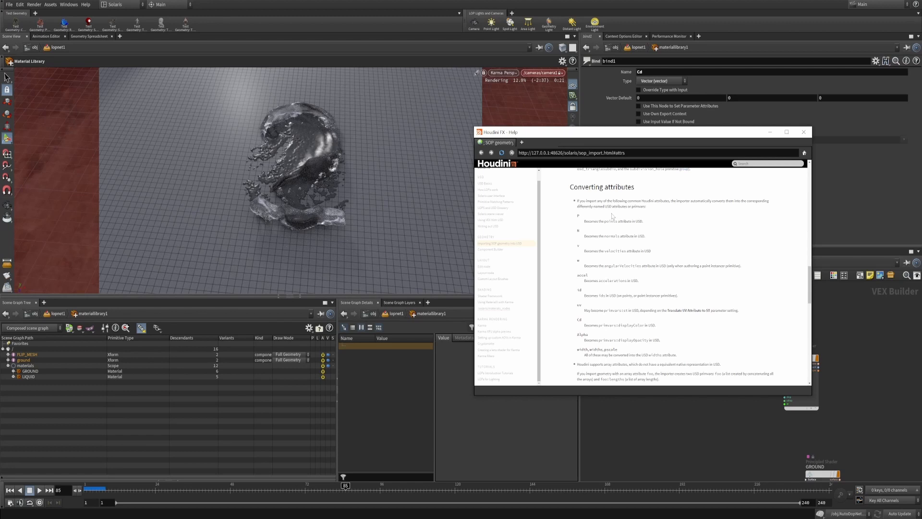
ctrl+scroll(587, 226, up, 1)
ctrl+scroll(587, 227, up, 1)
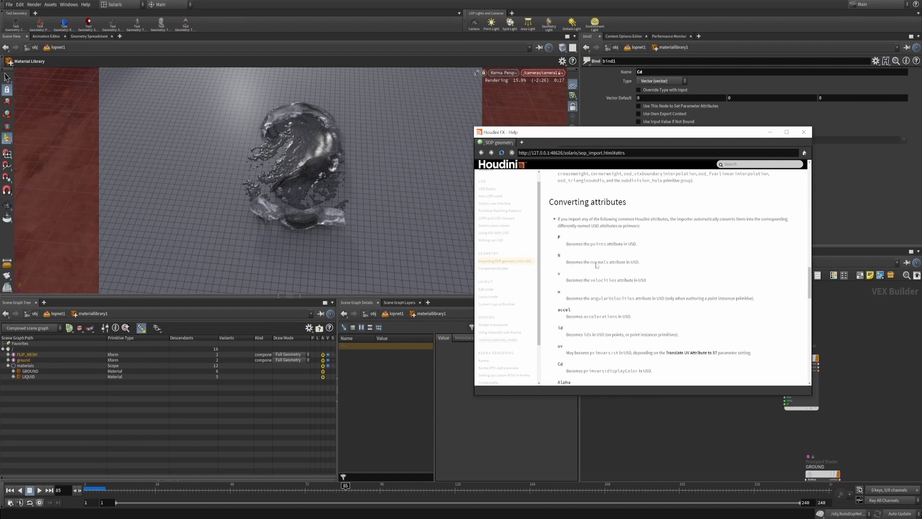
scroll(581, 276, down, 3)
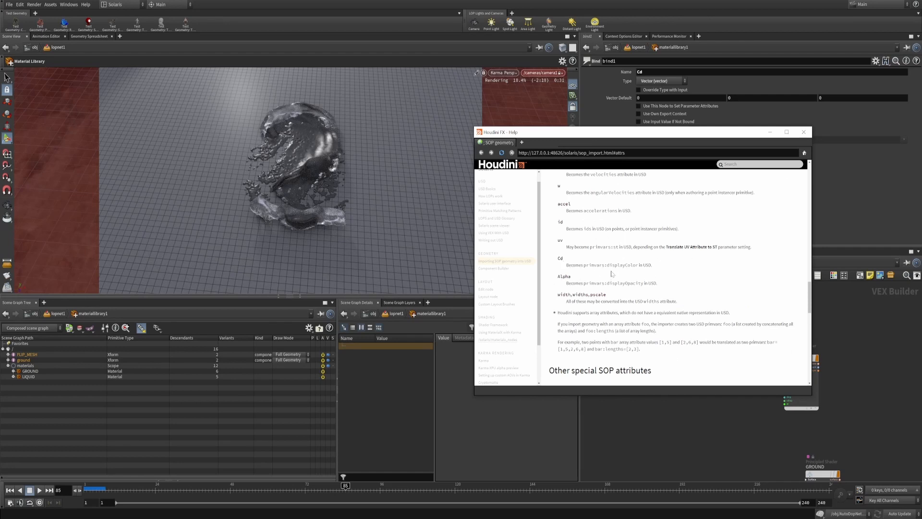
drag(607, 265, 639, 270)
key(ctrl+c)
click(770, 132)
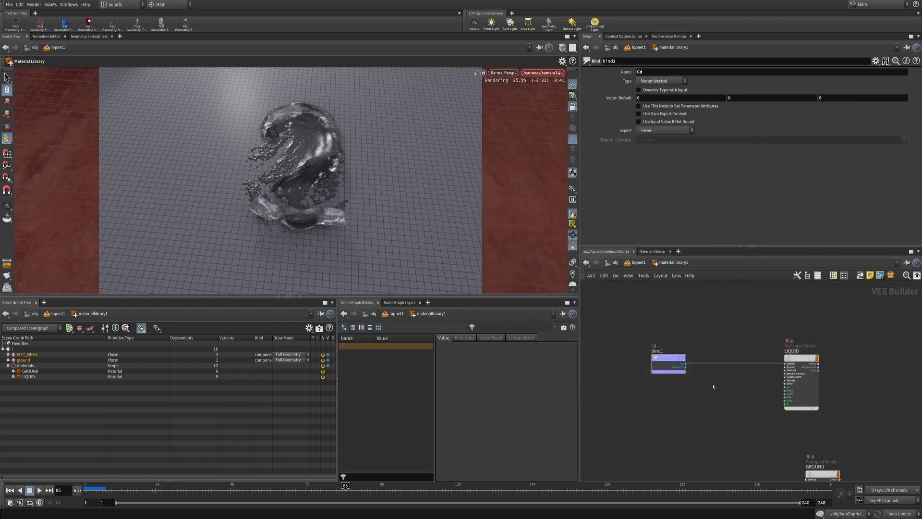
Step: Set the Bind node's parameter name to displayColor and expand the Surface inputs on the LIQUID shader node
double_click(663, 71)
key(ctrl+v)
key(Return)
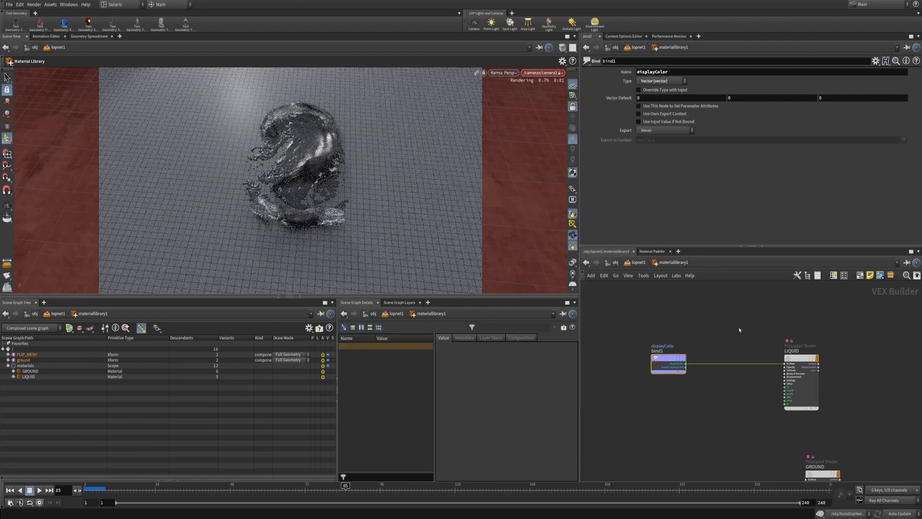
scroll(757, 351, up, 2)
click(797, 370)
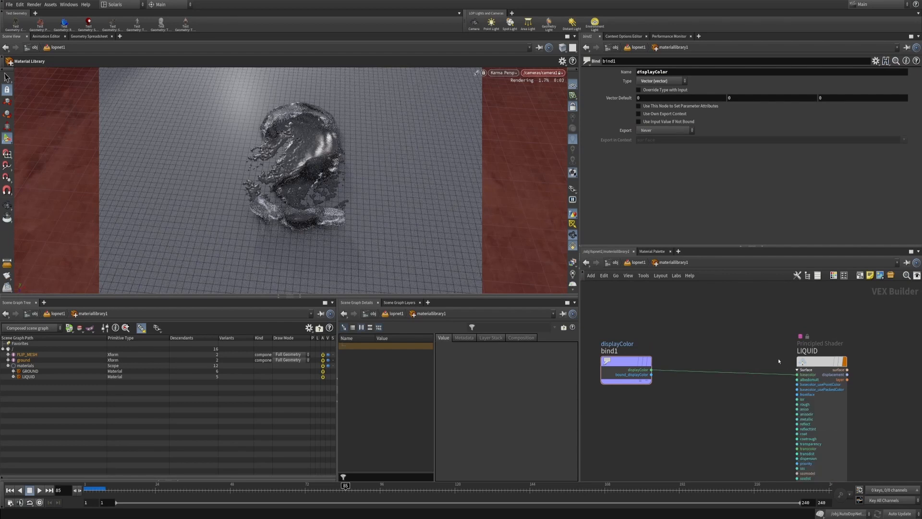
scroll(788, 317, up, 2)
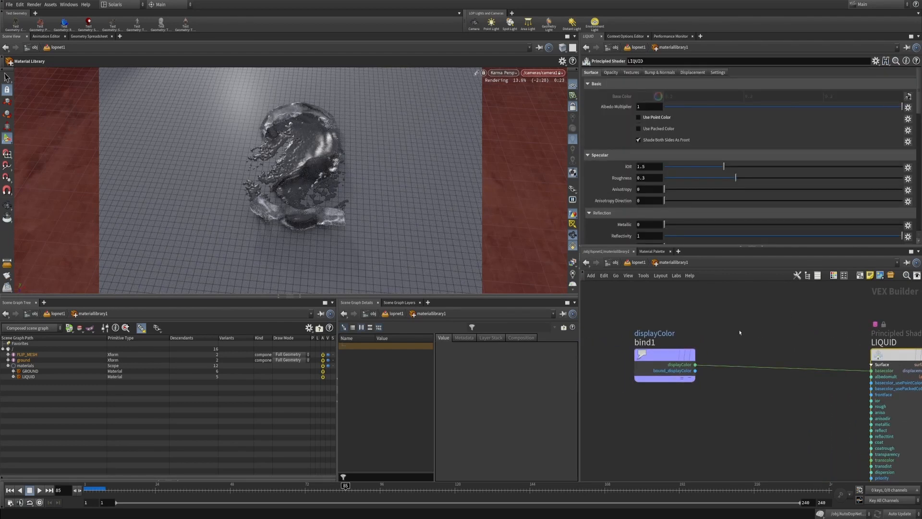
Step: Set the LIQUID shader's transparency to 0
click(664, 358)
click(896, 354)
scroll(604, 218, down, 5)
click(647, 151)
text(0)
key(Return)
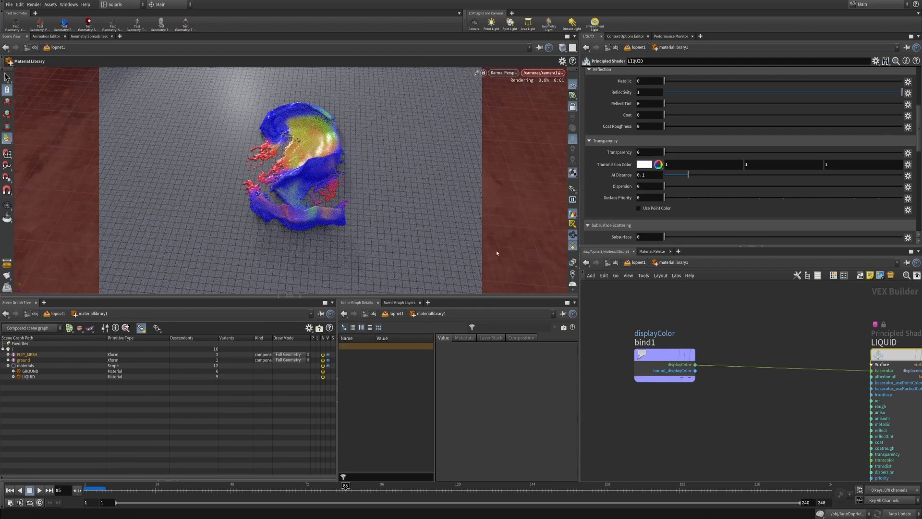
Step: Insert a Color Correction node between the Bind node and LIQUID's base color, and set its saturation to 0.75
drag(666, 356, 627, 366)
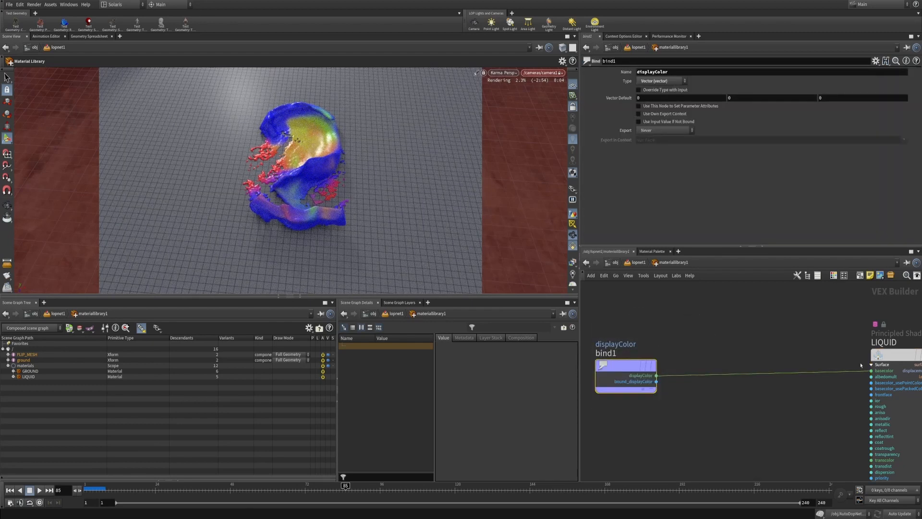
click(720, 347)
drag(689, 343, 599, 425)
drag(791, 437, 899, 345)
key(Tab)
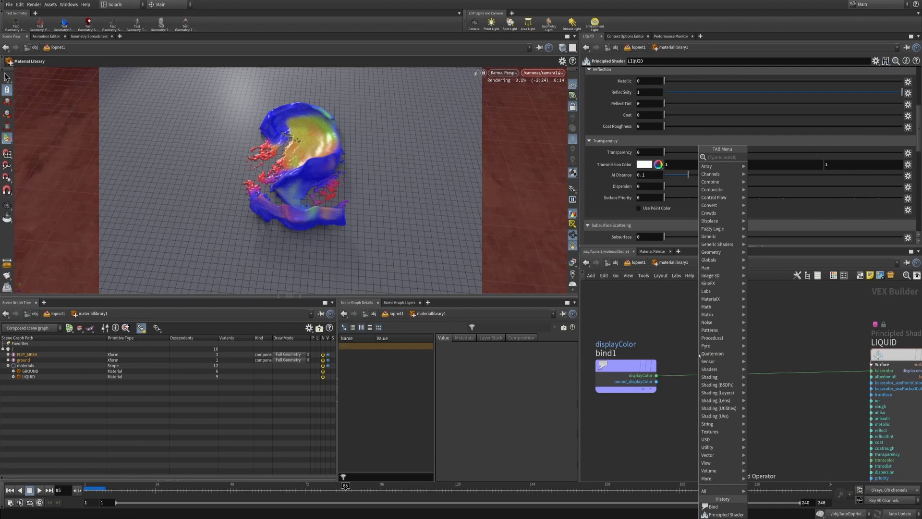
text(color)
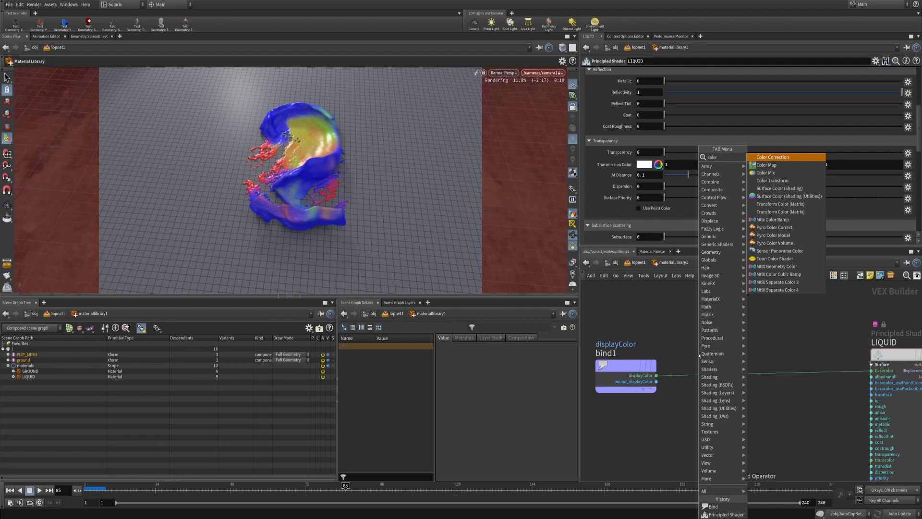
key(Return)
click(710, 367)
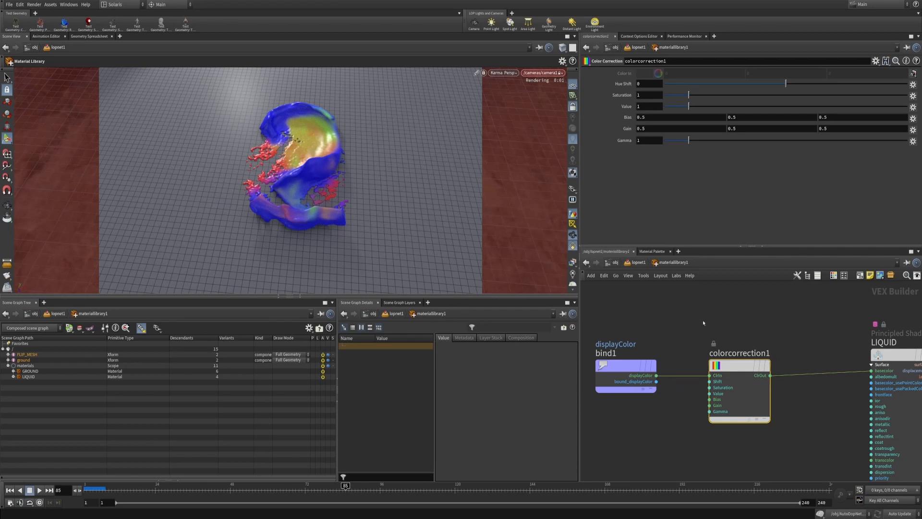
drag(599, 99, 599, 92)
key(Return)
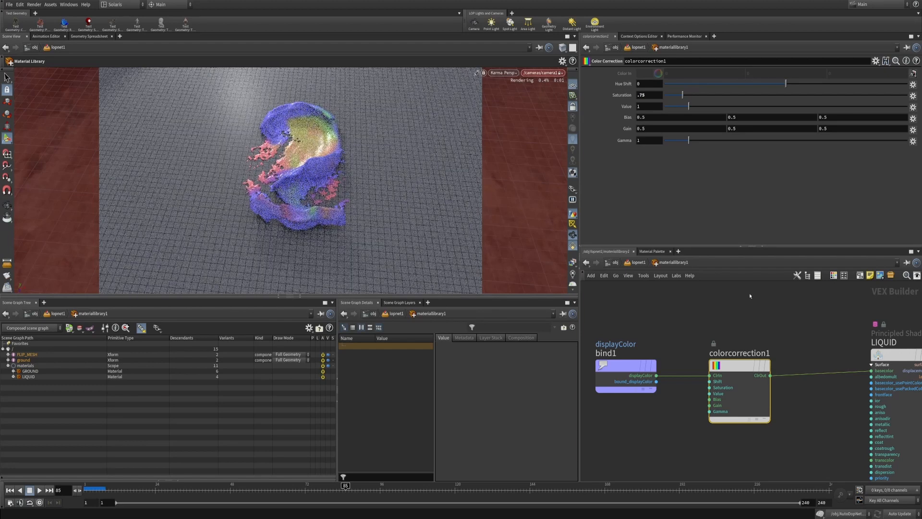
Step: Set the LIQUID shader's transparency back to 1
alt+middle_drag(810, 347, 762, 315)
drag(765, 338, 894, 370)
click(652, 150)
text(1)
key(Return)
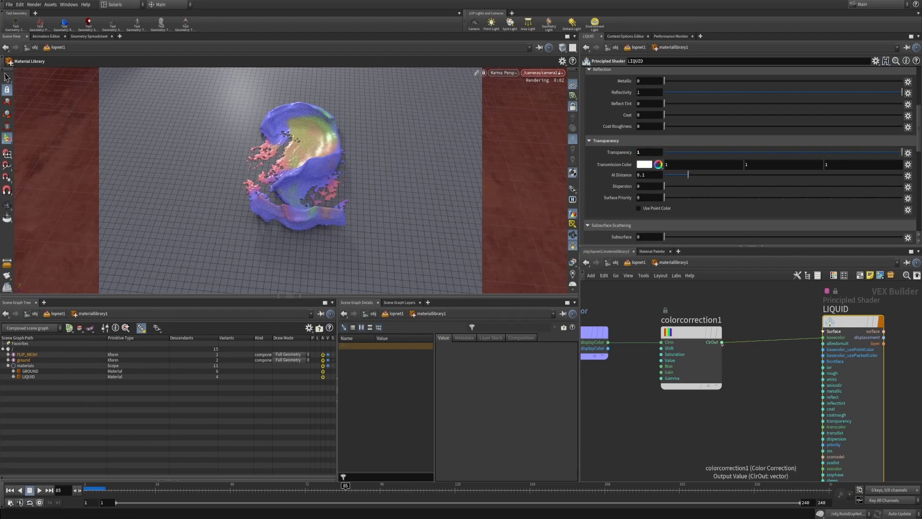
Step: Connect the Color Correction output to the LIQUID shader's transcolor input as well
middle_drag(757, 375, 755, 355)
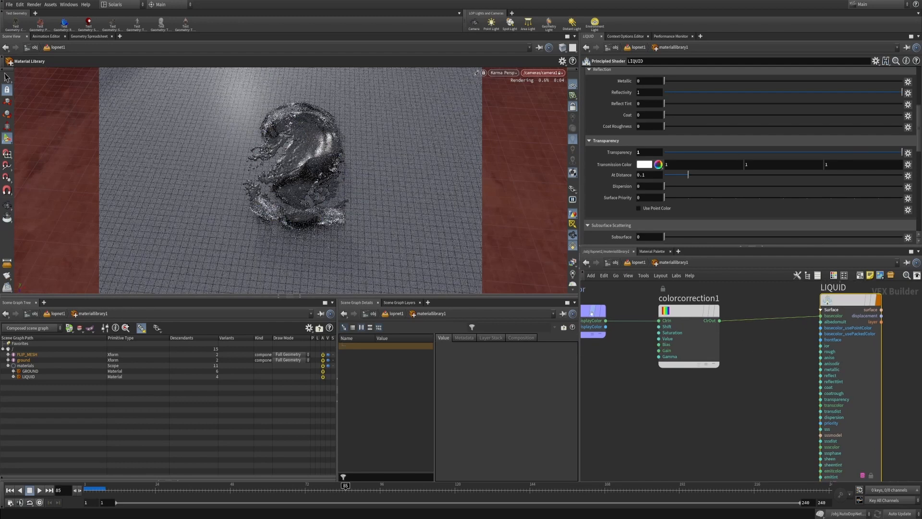
middle_drag(658, 345, 644, 347)
click(706, 323)
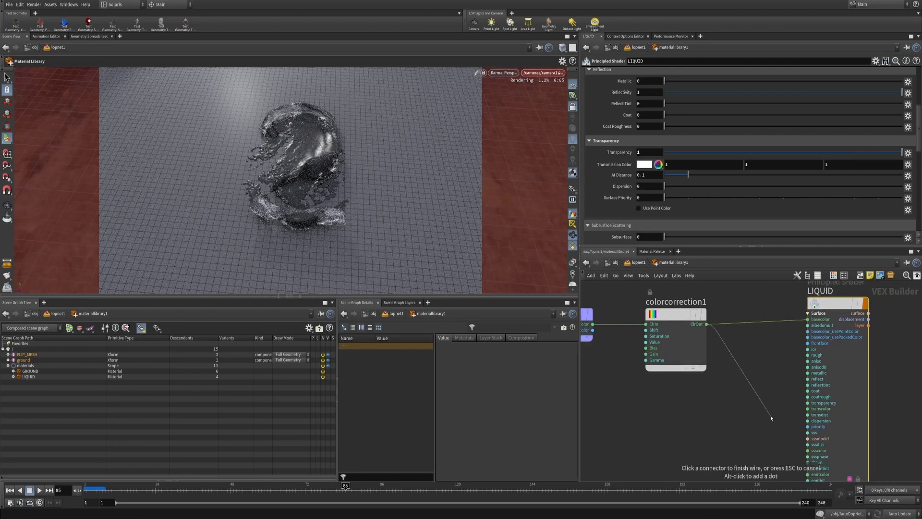
click(807, 408)
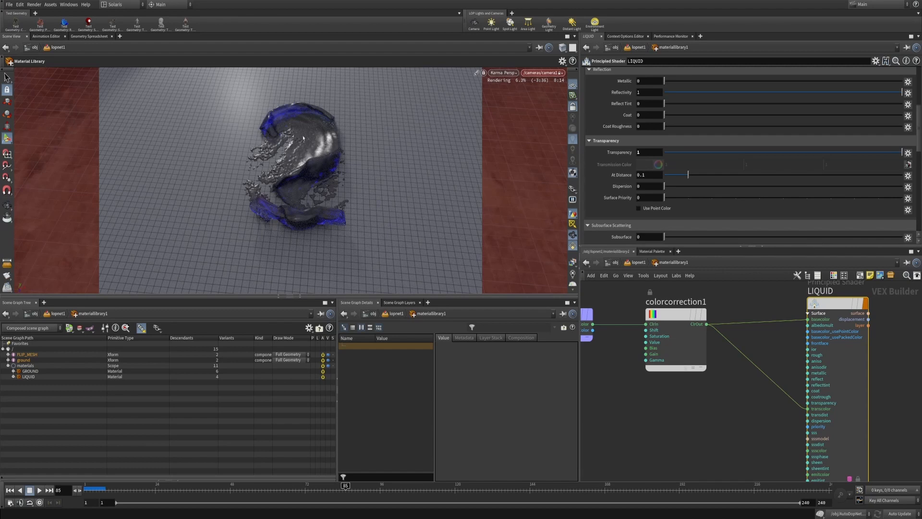
Step: Add a Karma node to lopnet1 beside materiallibrary1 and show its Geometry and Shading render settings
key(u)
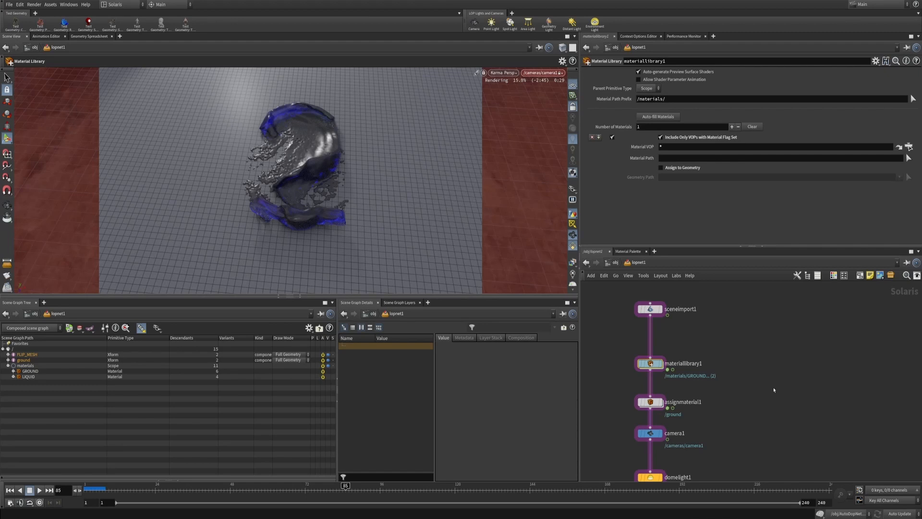
key(Tab)
text(ka)
key(Return)
click(773, 387)
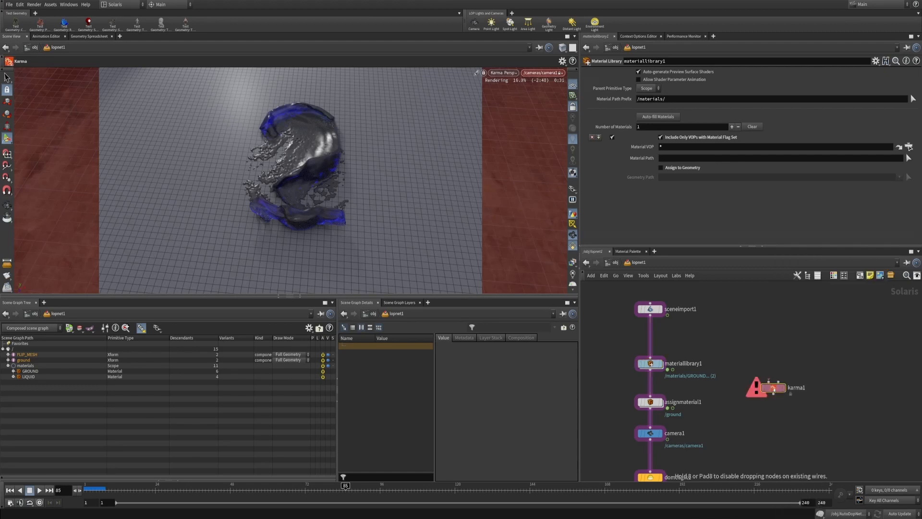
click(678, 113)
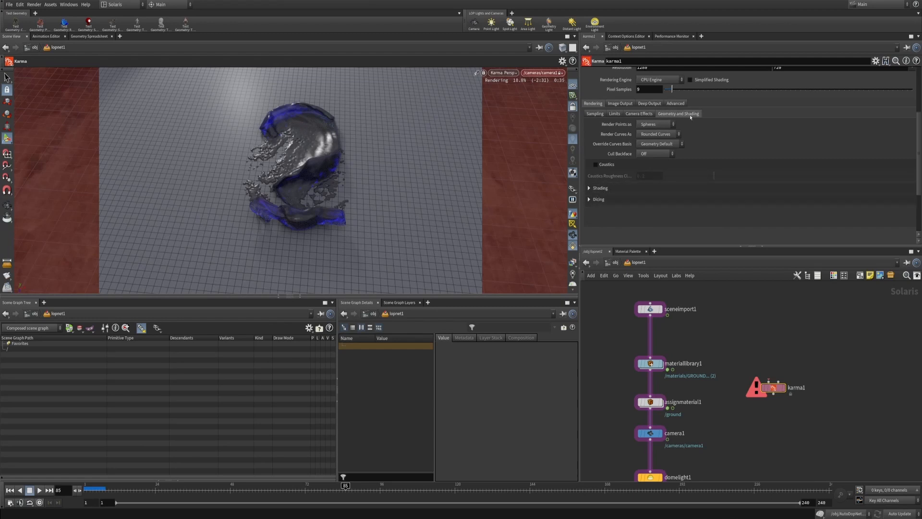
Step: Go back into the materiallibrary1 network and enable Fake Caustics in the LIQUID shader's opacity settings
click(661, 367)
key(i)
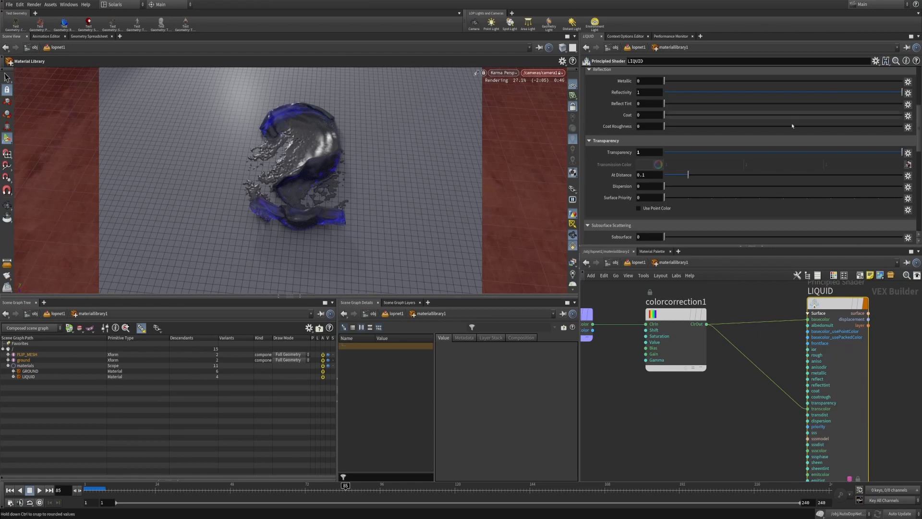
scroll(624, 144, up, 2)
scroll(624, 125, up, 4)
click(611, 72)
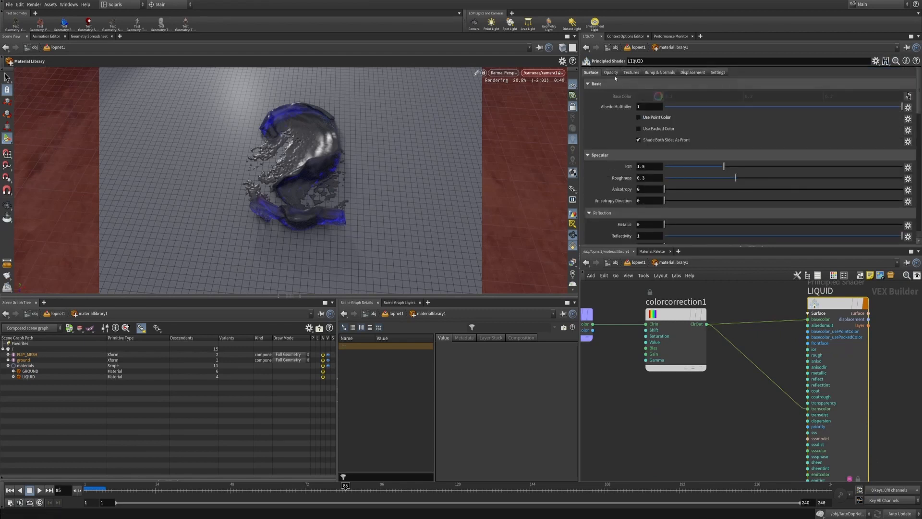
scroll(605, 148, down, 1)
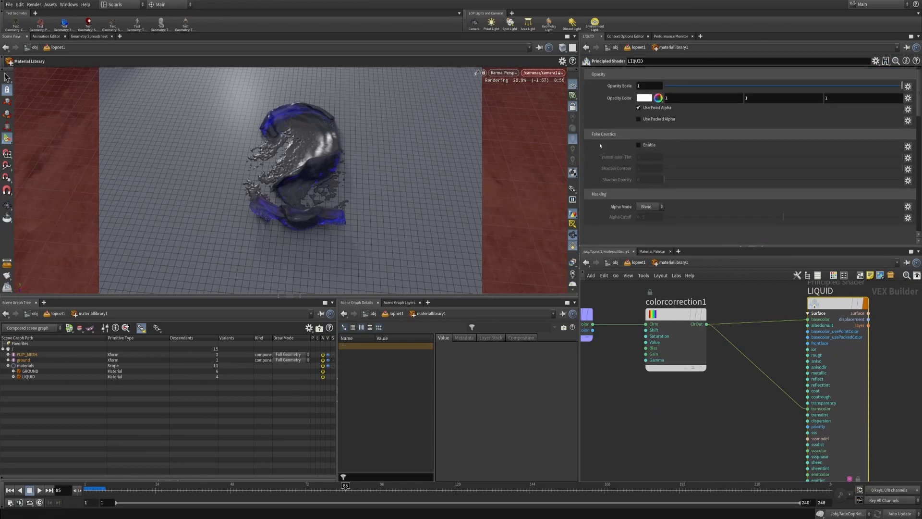
click(639, 144)
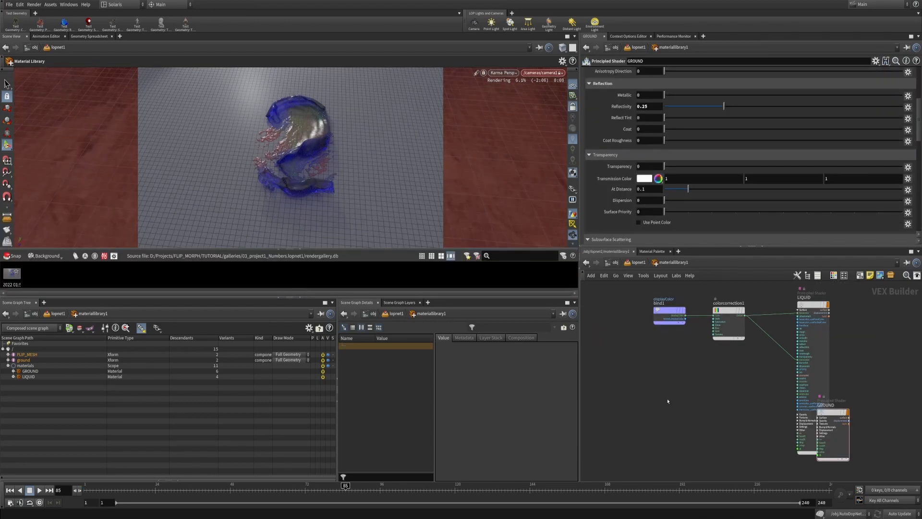
Step: Move the GROUND shader clear below the expanded LIQUID node and select LIQUID to show its parameters
drag(833, 412, 819, 470)
drag(785, 360, 782, 359)
scroll(600, 99, up, 10)
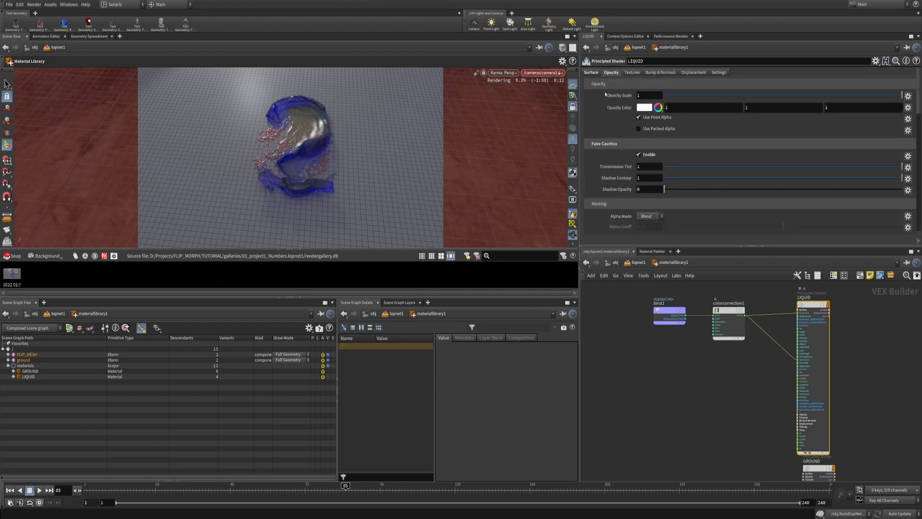
Step: Set the LIQUID shader's transparency At Distance to 0.3
scroll(606, 149, down, 6)
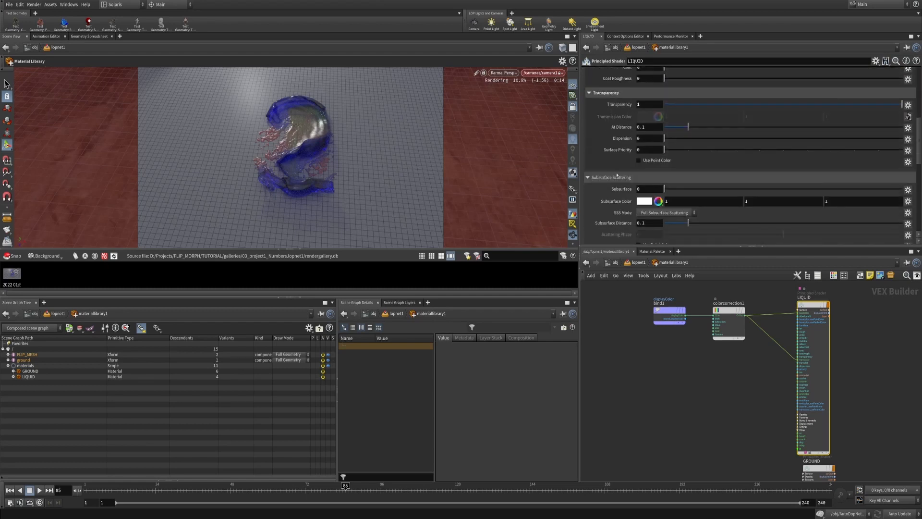
scroll(611, 164, down, 3)
scroll(624, 144, up, 7)
click(657, 127)
text(0.3)
key(Return)
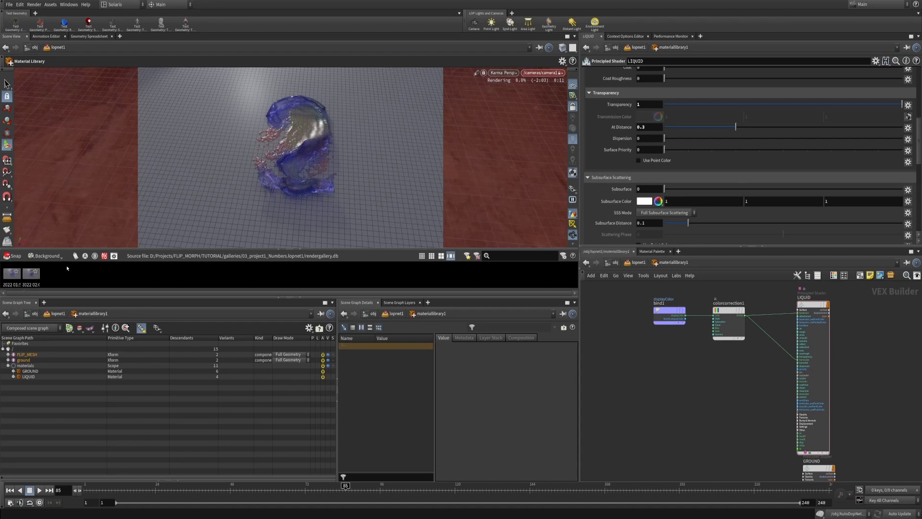
Step: Open the newest render snapshot in a separate gallery window and inspect the blue liquid up close
double_click(31, 274)
drag(209, 140, 733, 346)
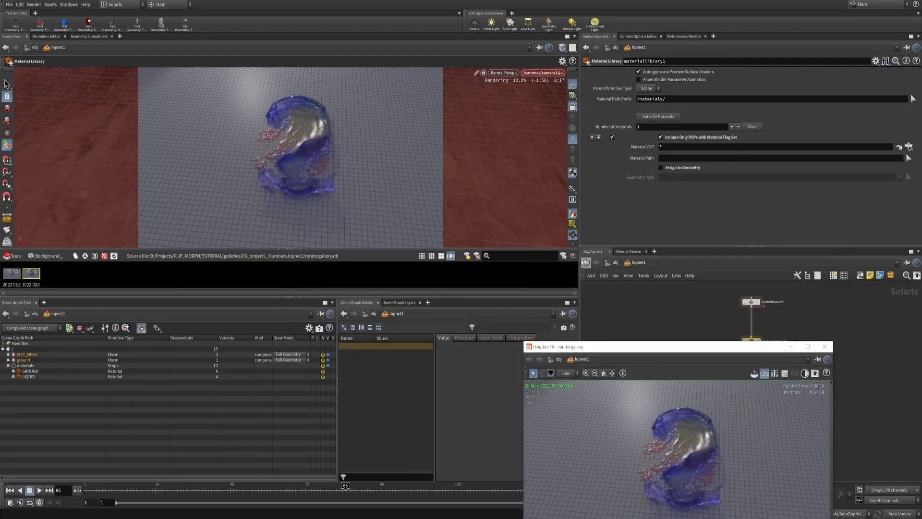
scroll(573, 193, down, 5)
click(575, 225)
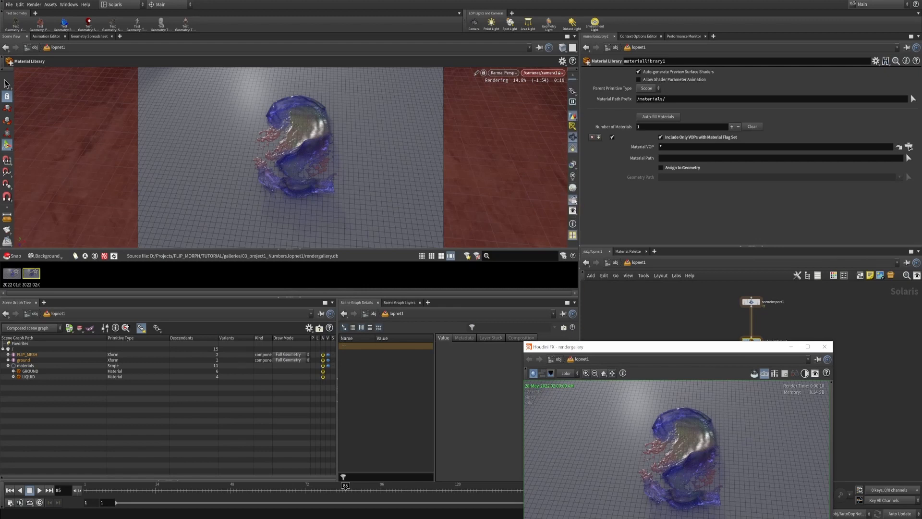
click(574, 225)
drag(712, 349, 709, 215)
scroll(667, 300, up, 5)
scroll(669, 300, down, 1)
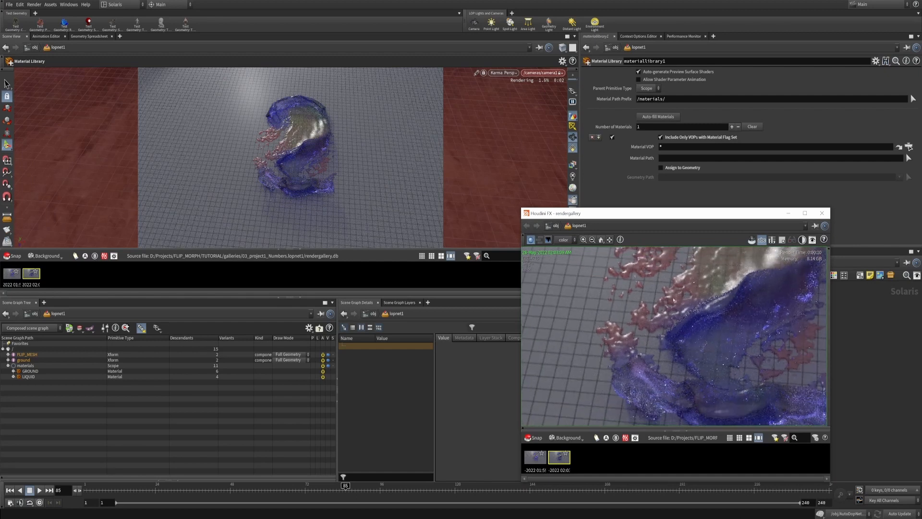
Step: Examine the snapshot in a maximized window, compare it with the FLIP Fluid Morph reference video, and close the video
click(805, 213)
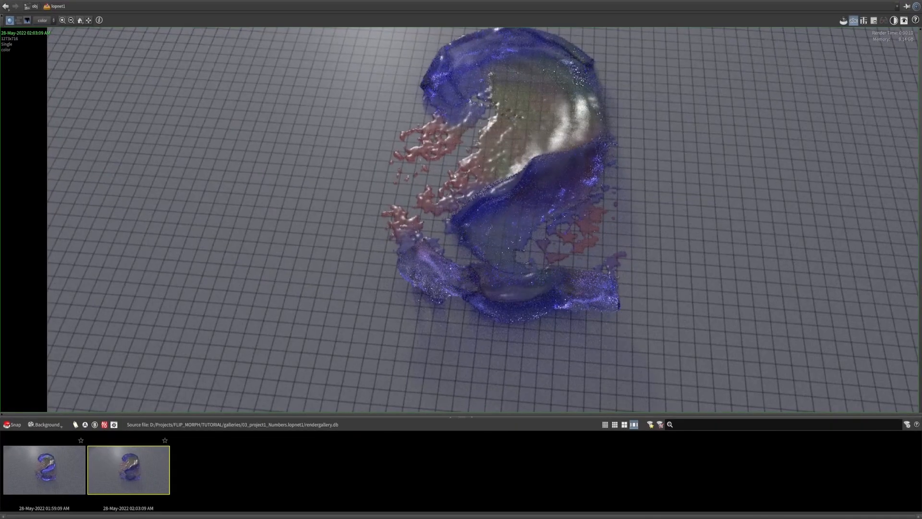
middle_drag(440, 185, 448, 244)
scroll(448, 244, up, 4)
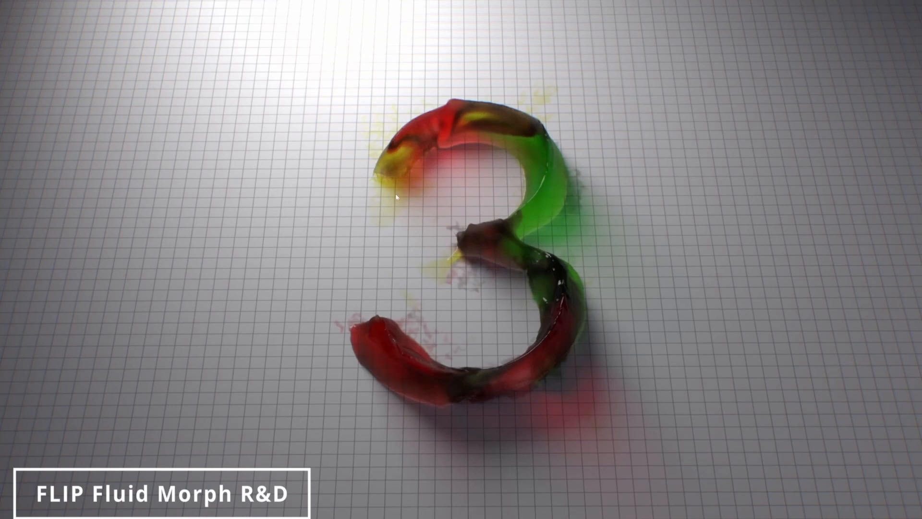
double_click(779, 120)
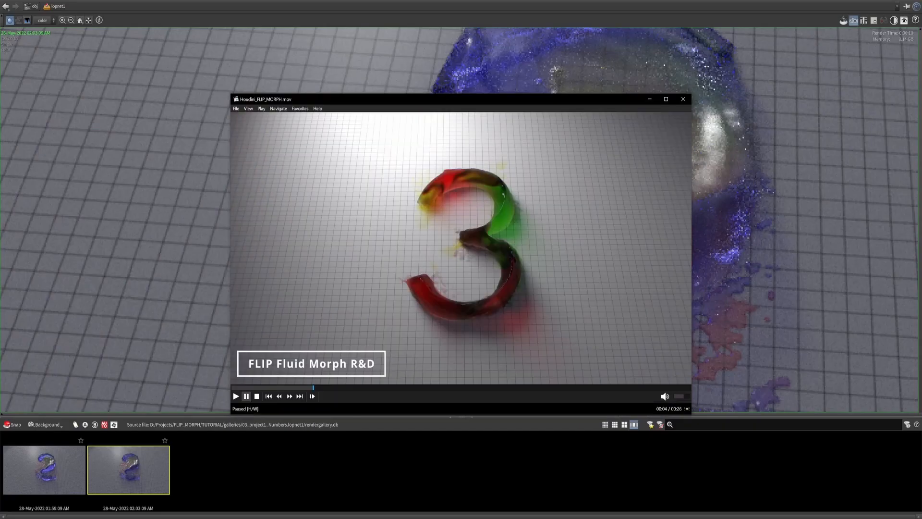
click(683, 99)
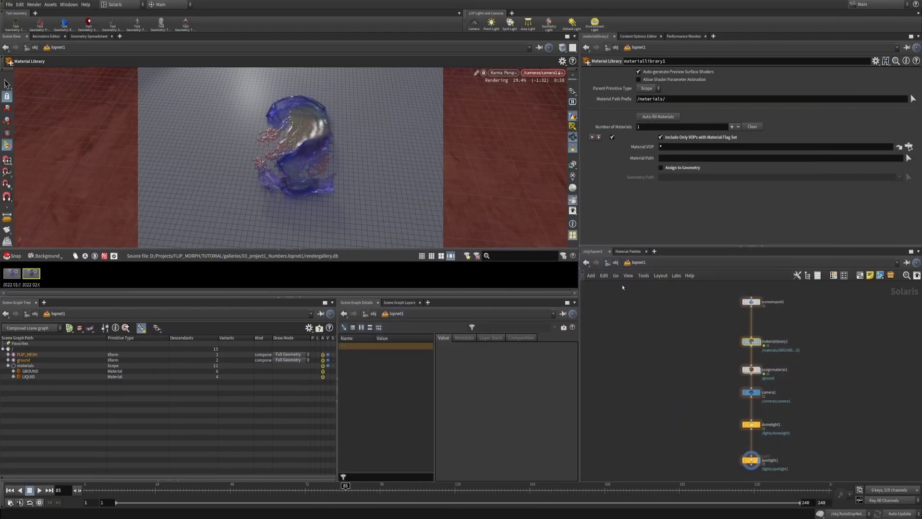
Step: Go to the object level, enter FLIP_MESH, and add an Object Merge node beside surface_preview
click(608, 263)
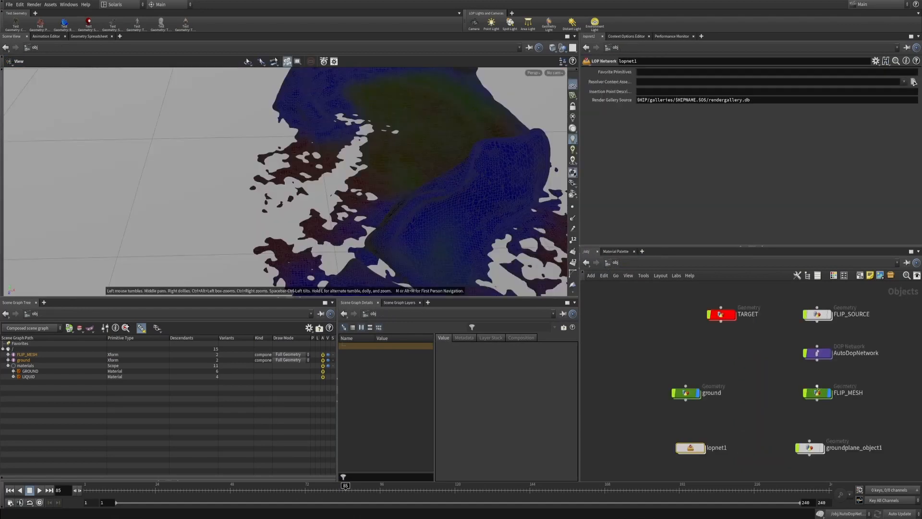
double_click(817, 392)
alt+middle_drag(756, 453, 718, 354)
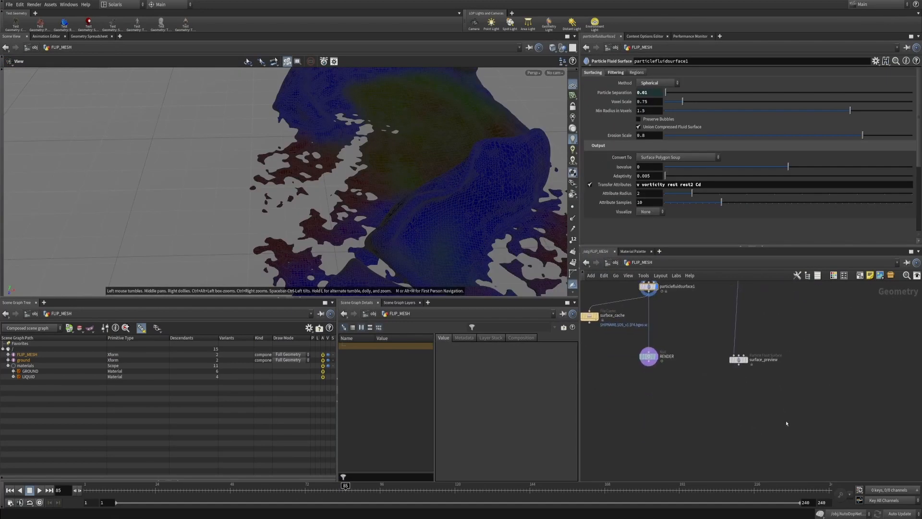
key(Tab)
text(obj)
key(Return)
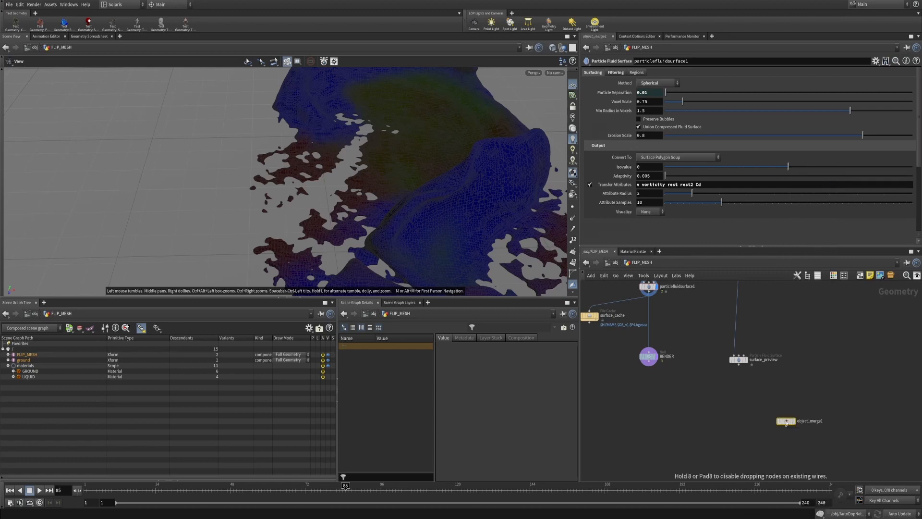
click(786, 421)
Step: Set the Object Merge's Object 1 path to ../../ground/ and display the node
click(672, 93)
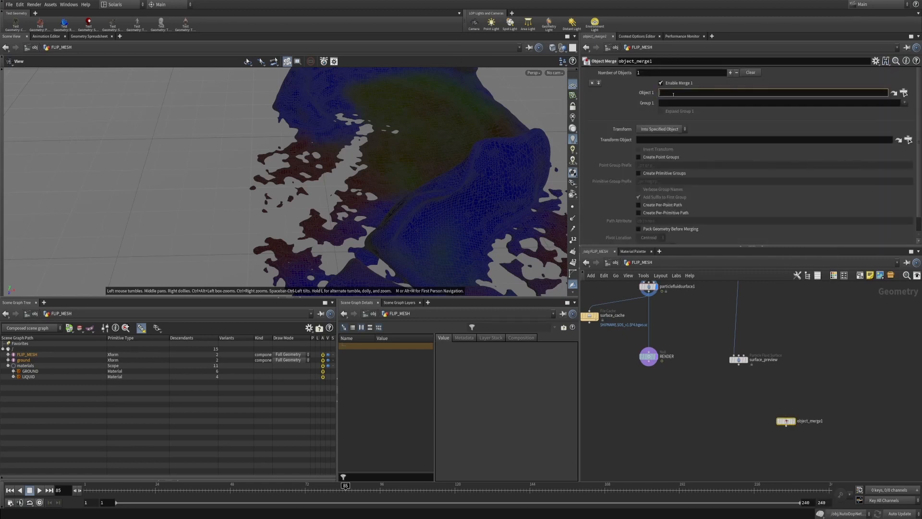
text(../../ground/)
key(Down)
key(Return)
key(Return)
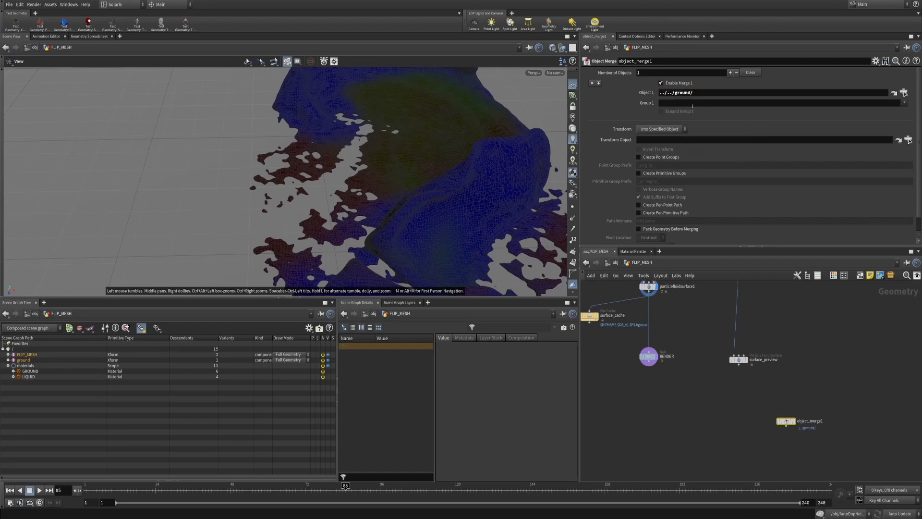
click(793, 421)
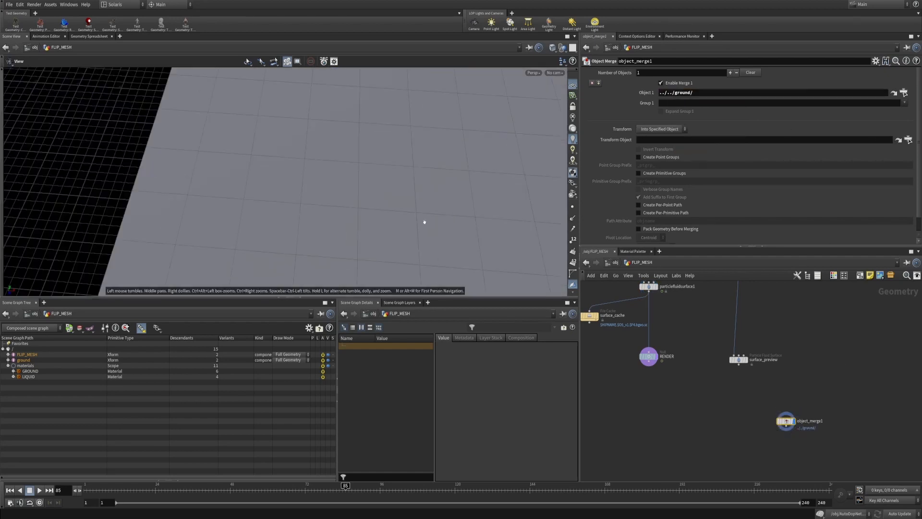
Step: Add a Point VOP fed by particlefluidsurface1 and rename it FLATTEN
click(649, 291)
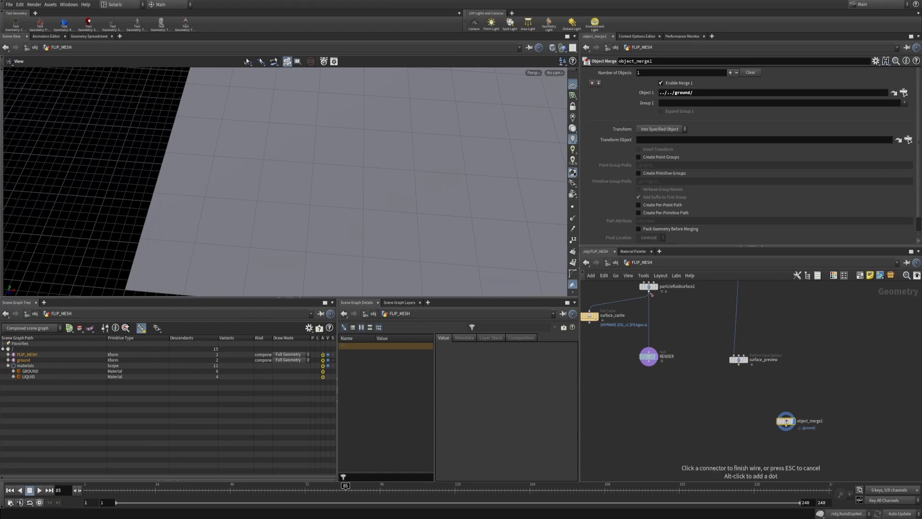
click(715, 435)
text(p)
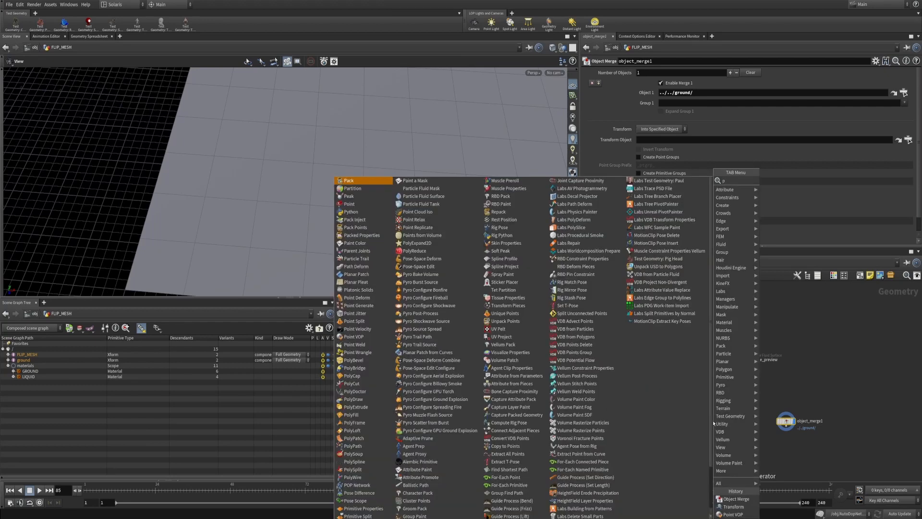
text(oint vop)
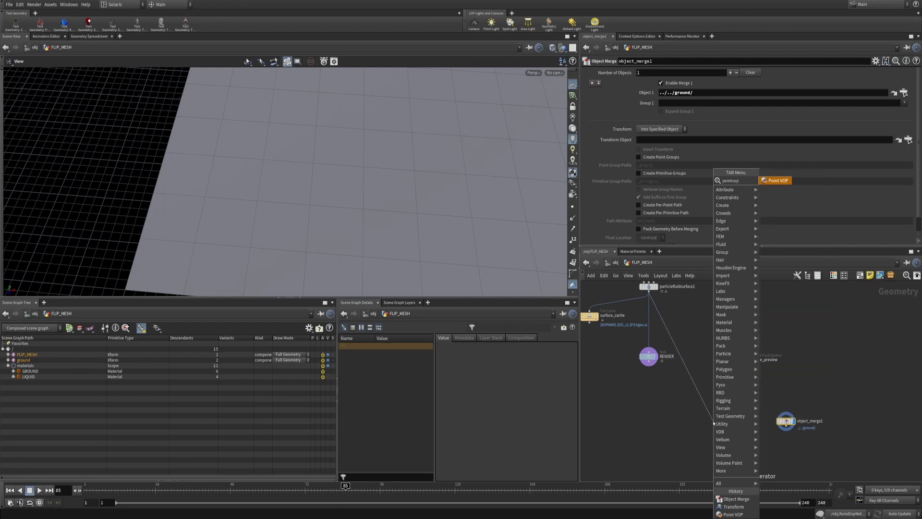
key(Return)
scroll(715, 422, up, 4)
double_click(765, 420)
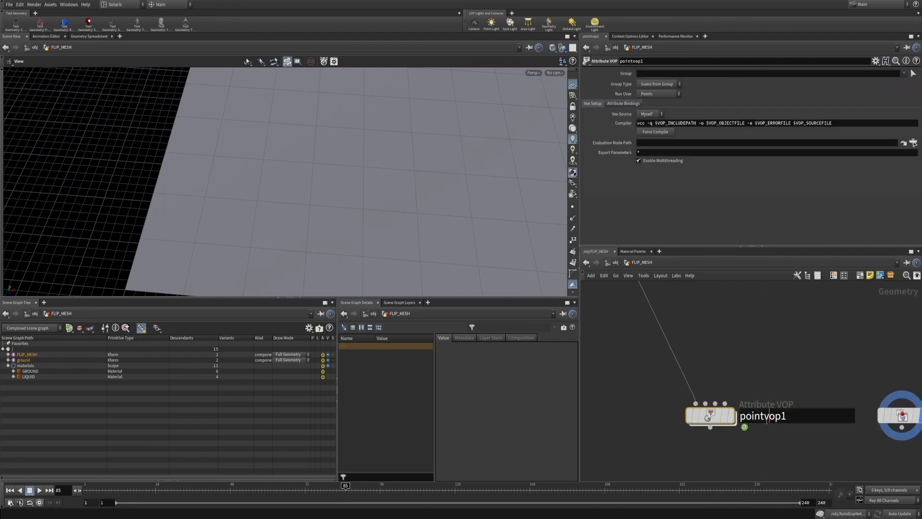
text(FLATTEN)
key(Return)
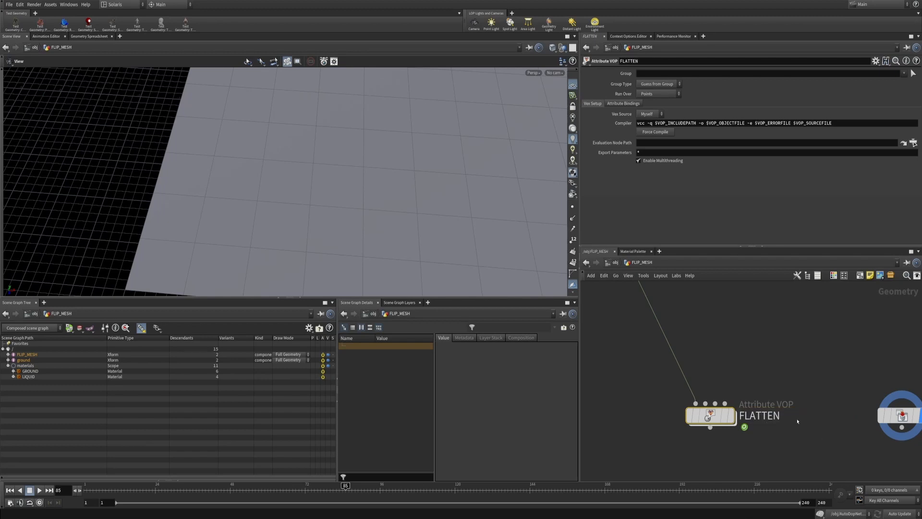
Step: Wire the ground Object Merge into FLATTEN's second input, display FLATTEN, and go inside its network
click(705, 403)
click(902, 428)
drag(718, 415, 705, 480)
middle_drag(705, 480, 712, 412)
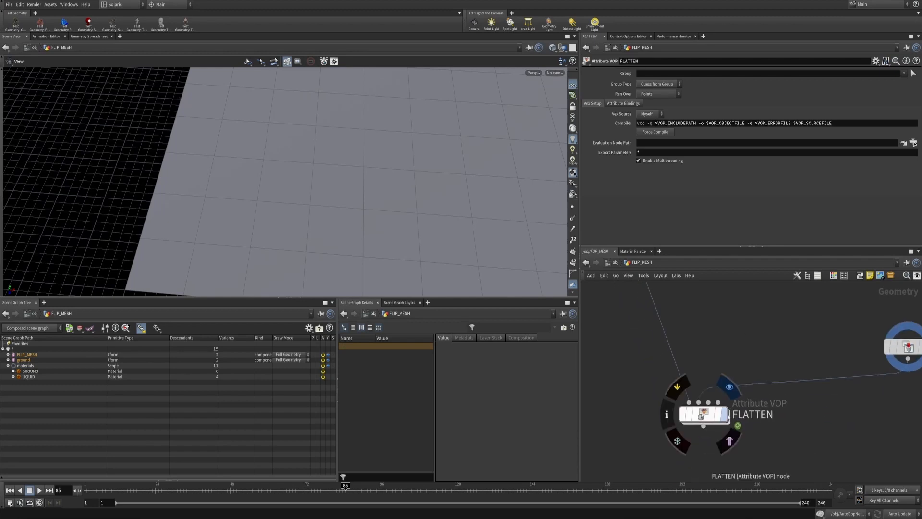
double_click(704, 414)
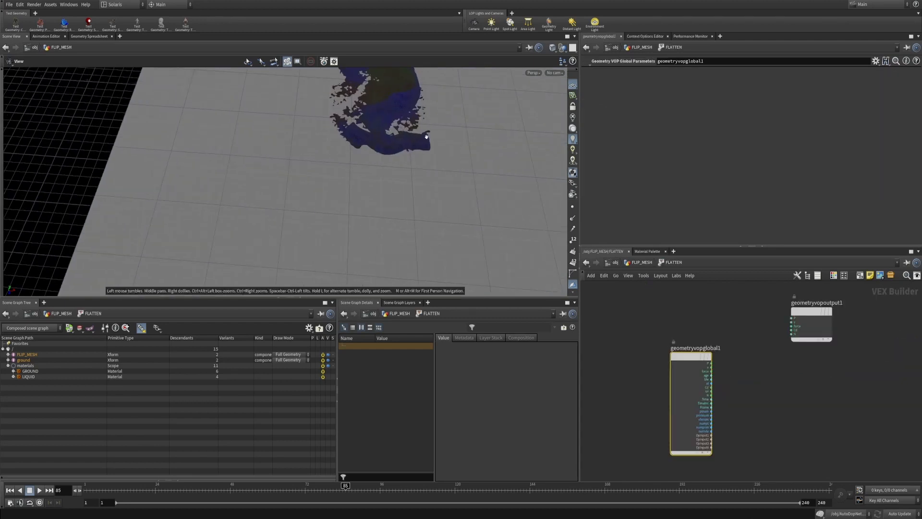
middle_drag(433, 138, 399, 290)
drag(399, 290, 381, 119)
right_drag(381, 120, 367, 193)
drag(366, 194, 394, 134)
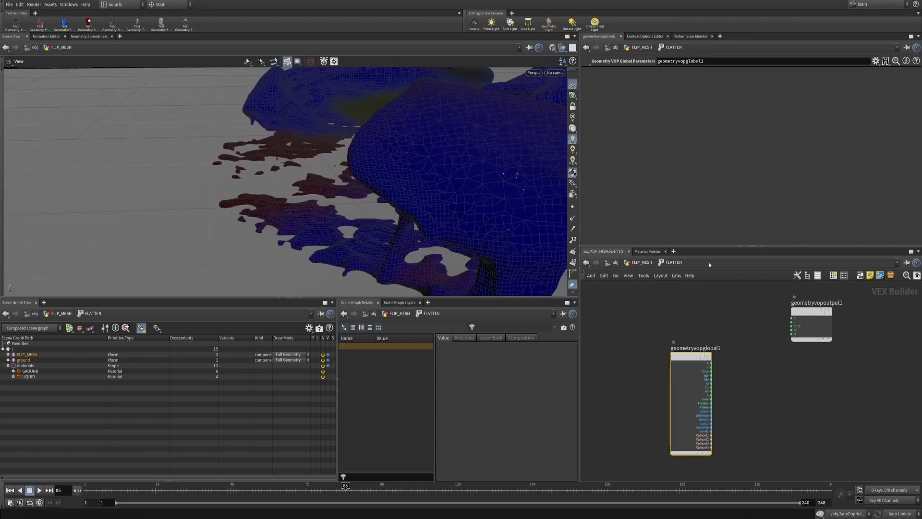
Step: Add an XYZ Distance node between the geometry global and output nodes inside FLATTEN
key(l)
key(Tab)
text(xy)
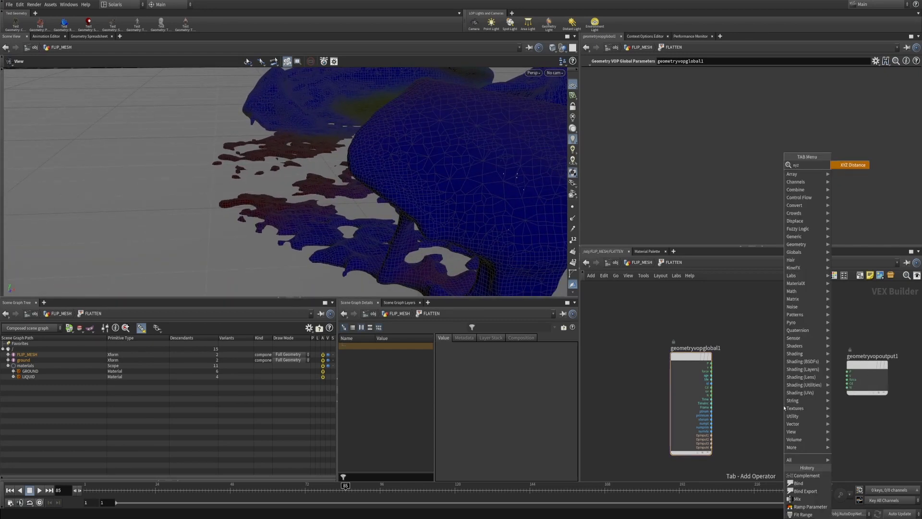
key(Return)
click(787, 407)
scroll(792, 401, up, 3)
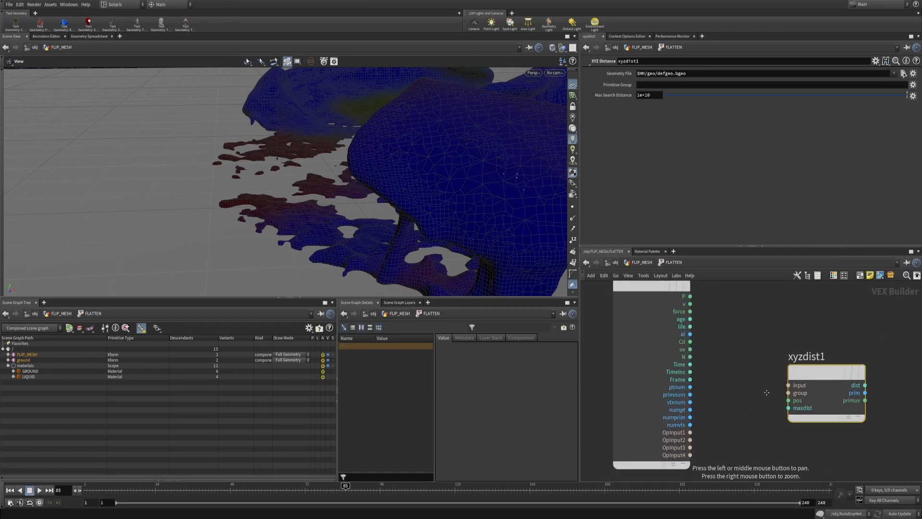
Step: Connect the global P output to the XYZ Distance pos input and OpInput2 to its input
click(791, 391)
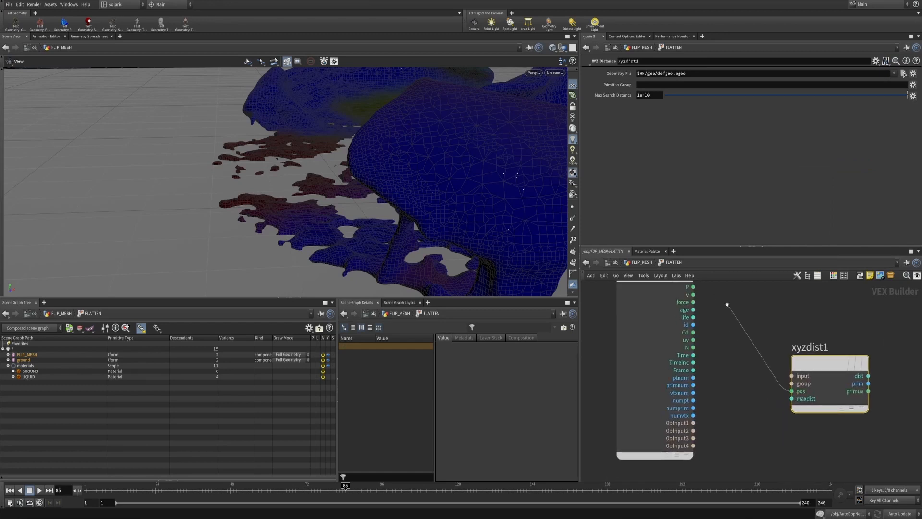
click(690, 324)
middle_drag(771, 431, 763, 393)
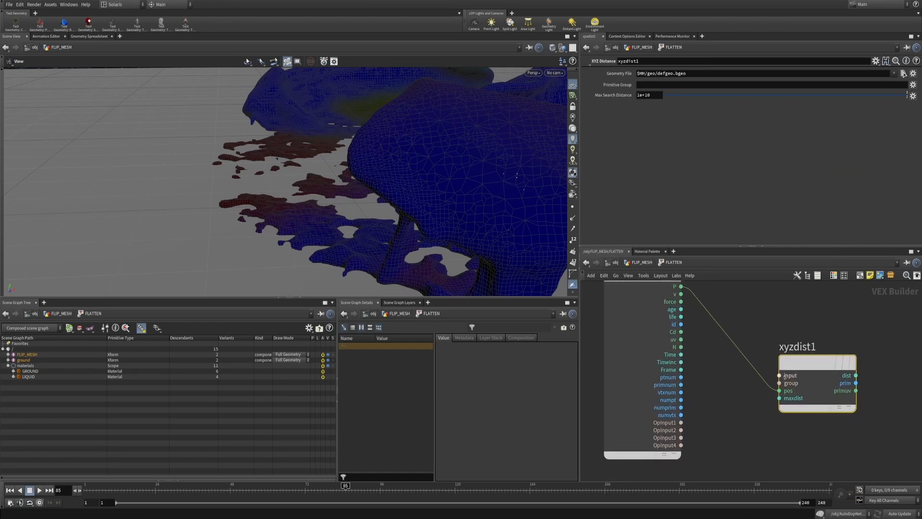
click(779, 376)
click(681, 430)
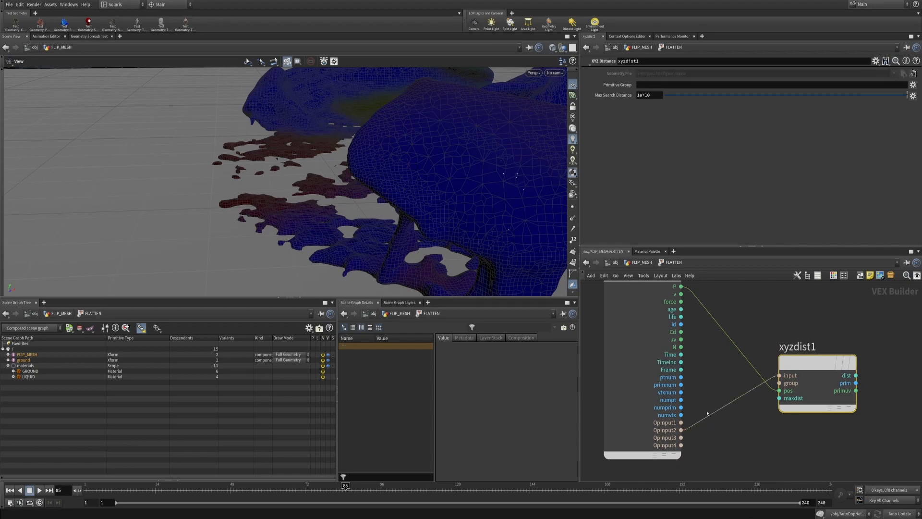
Step: Check the ground Object Merge feeding FLATTEN's second input, and return to the XYZ Distance node's outputs
key(u)
drag(805, 345, 707, 370)
drag(734, 335, 862, 437)
drag(808, 373, 826, 338)
drag(642, 380, 757, 339)
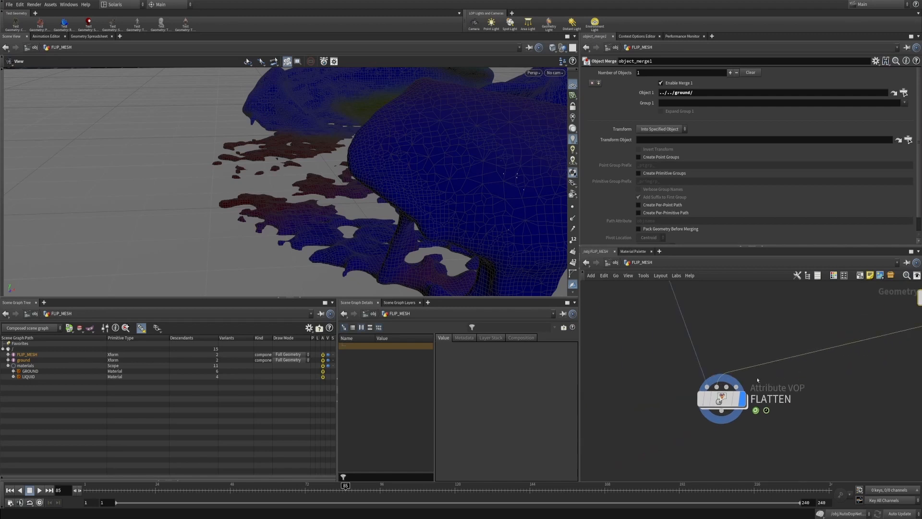
click(720, 393)
double_click(720, 390)
drag(885, 343, 706, 352)
drag(785, 299, 862, 319)
drag(688, 344, 749, 339)
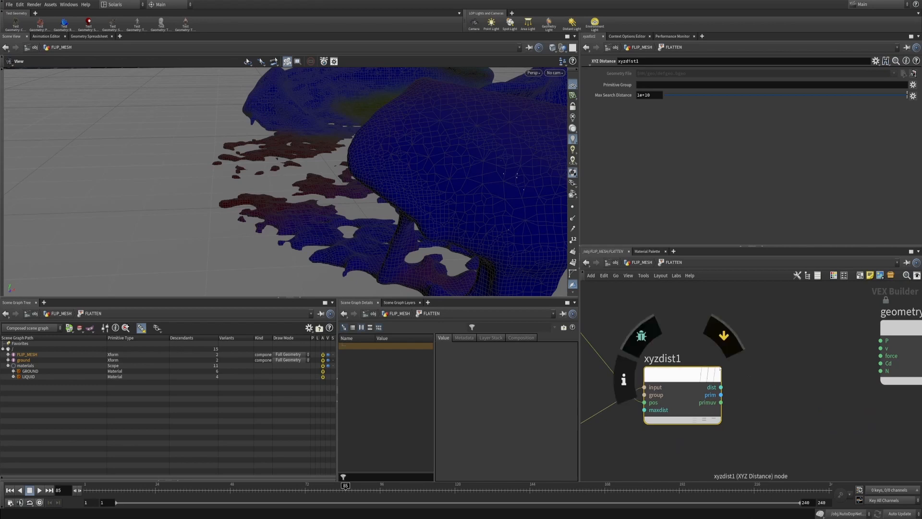
Step: Examine the fluid mesh against the ground from a low angle and recheck FLATTEN's input connections
mouse_move(304, 212)
mouse_down()
mouse_move(312, 222)
mouse_move(334, 205)
mouse_move(247, 226)
mouse_move(318, 175)
mouse_move(308, 218)
mouse_up()
middle_drag(786, 395, 745, 384)
drag(860, 317, 892, 341)
drag(460, 277, 353, 253)
drag(305, 177, 273, 202)
key(u)
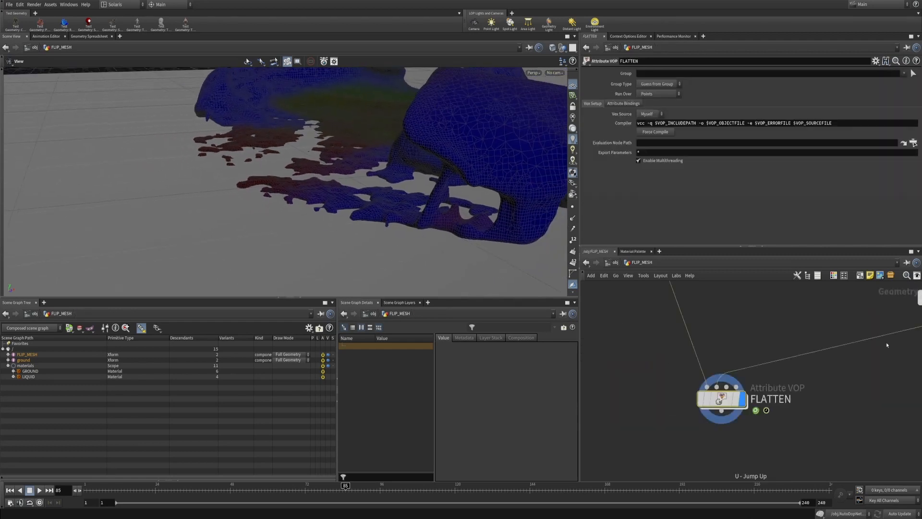
key(i)
Step: Add a Primitive Attribute node and feed its prim and uv inputs from the XYZ Distance prim and primuv outputs
key(Tab)
text(primi)
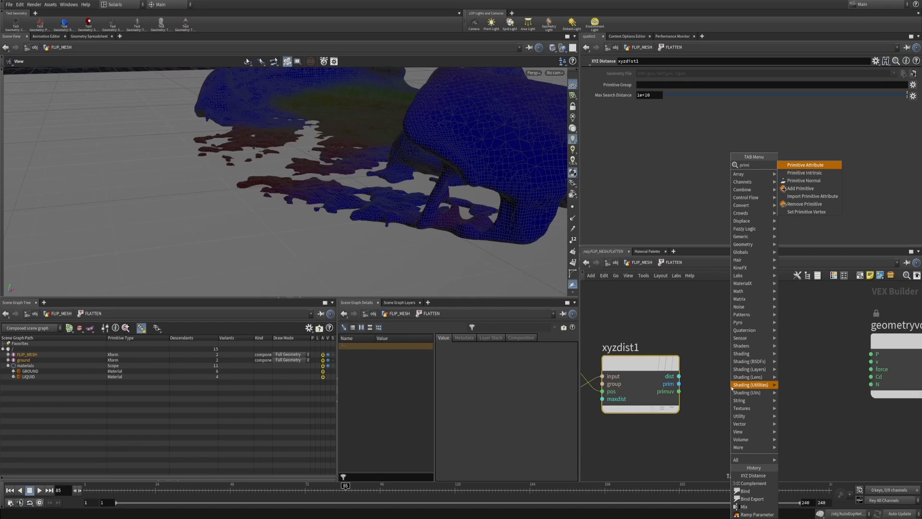
key(Return)
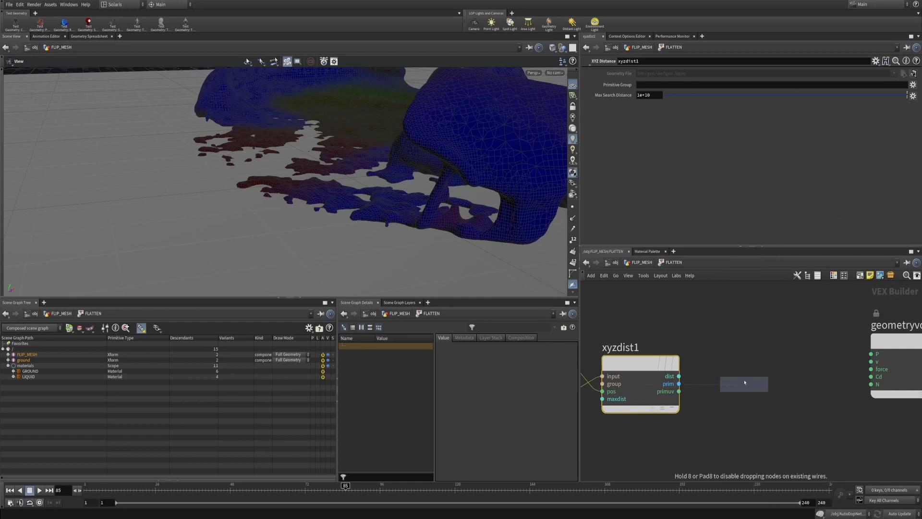
click(745, 383)
drag(678, 384, 758, 367)
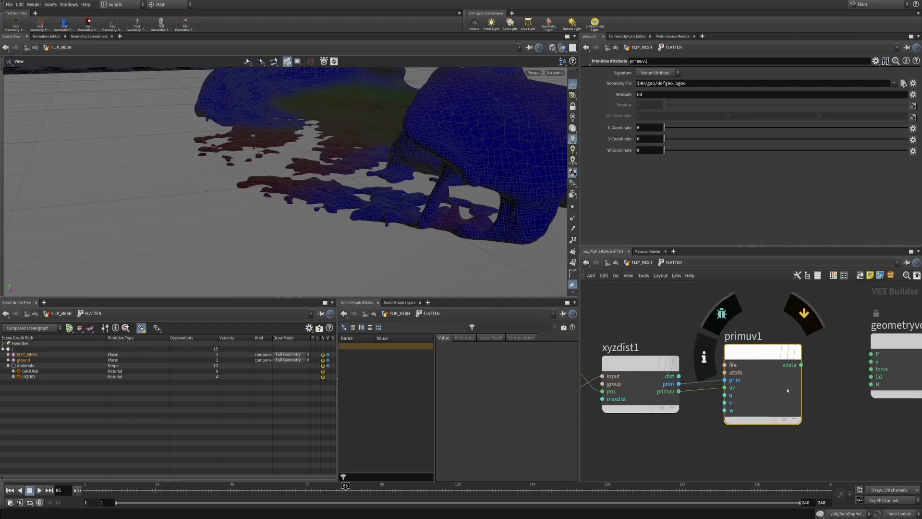
Step: Set the Primitive Attribute node's attribute to P and feed its file input from OpInput2
drag(657, 95, 588, 105)
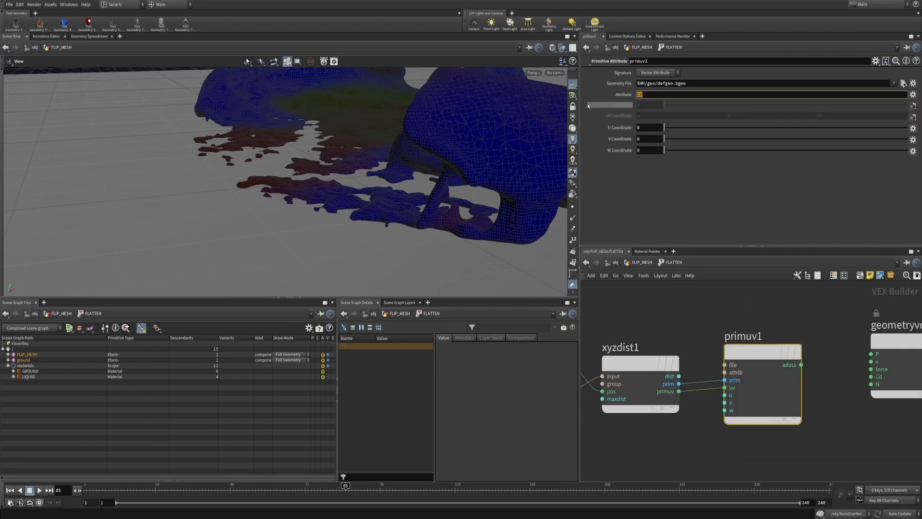
text(P)
key(Return)
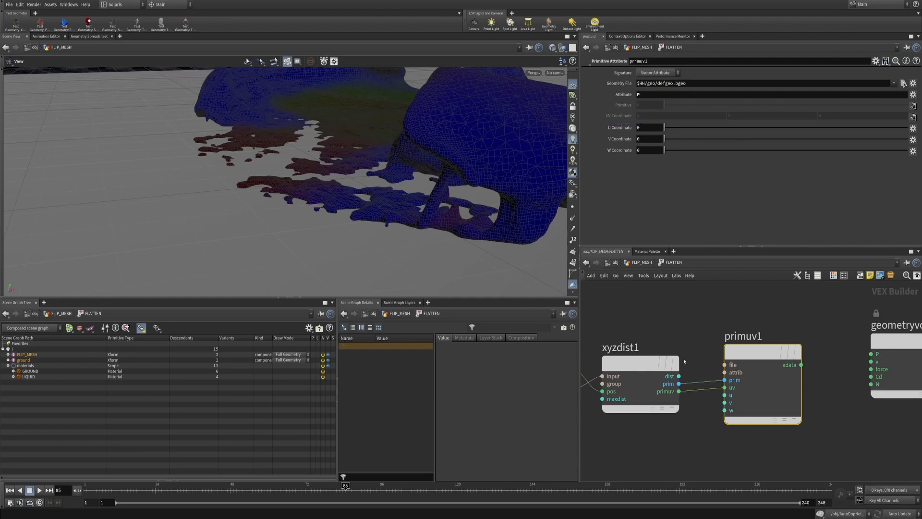
click(730, 370)
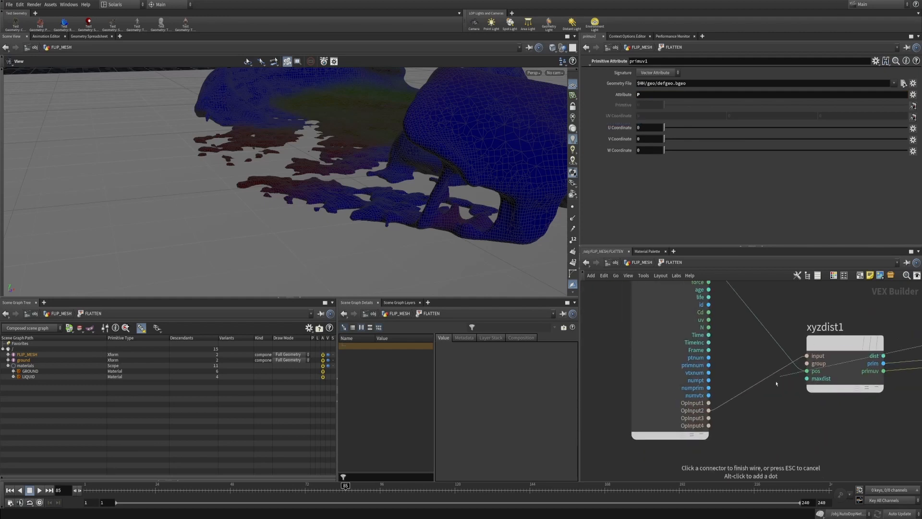
click(709, 411)
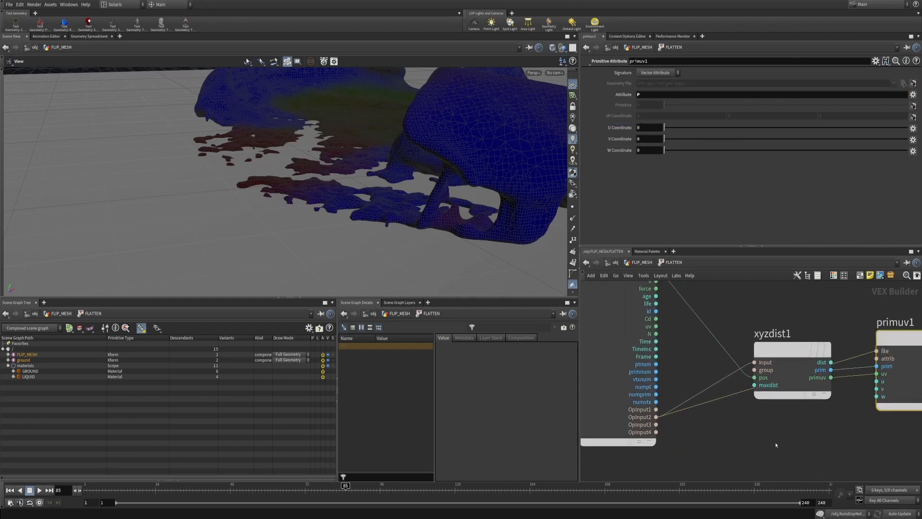
Step: Connect the Primitive Attribute's adata output to P on the geometry output and inspect the flattened mesh
scroll(854, 374, down, 3)
middle_drag(855, 374, 680, 384)
drag(717, 361, 717, 406)
drag(822, 355, 882, 344)
middle_drag(771, 359, 772, 363)
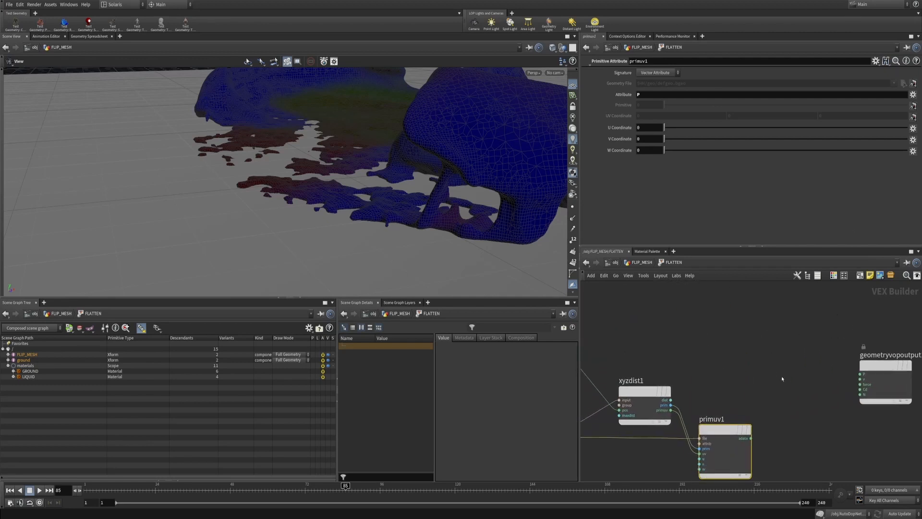
click(752, 438)
click(859, 375)
drag(424, 177, 437, 164)
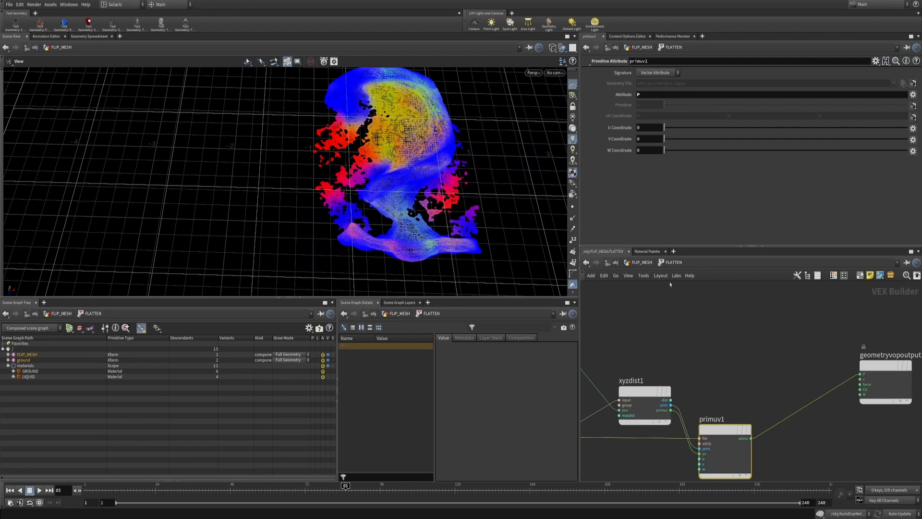
drag(423, 193, 662, 327)
Step: Go up to FLIP_MESH, display particlefluidsurface1 and examine the unflattened mesh with shading up close
key(u)
alt+middle_drag(713, 327, 763, 451)
alt+middle_drag(698, 288, 758, 509)
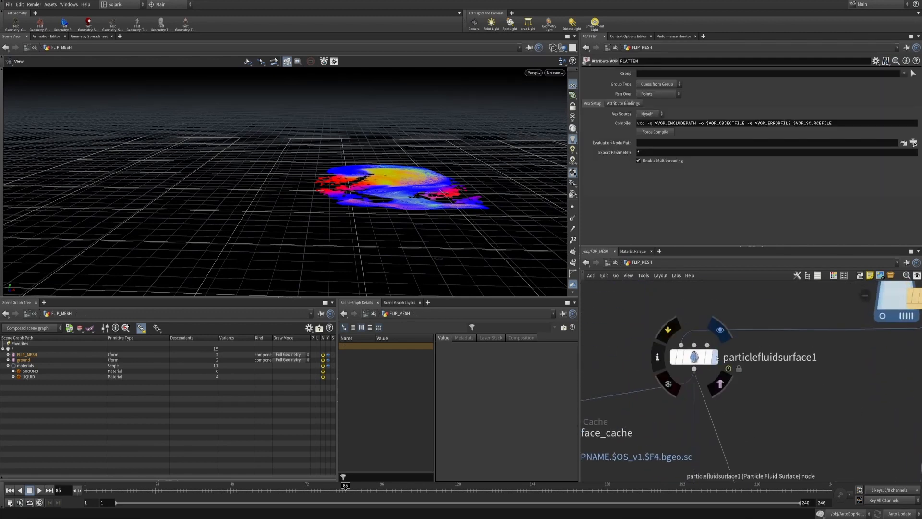
click(715, 356)
click(691, 357)
alt+middle_drag(823, 416, 797, 395)
right_drag(412, 169, 322, 219)
mouse_move(322, 219)
middle_down()
mouse_move(442, 225)
mouse_move(459, 107)
middle_up()
right_drag(460, 107, 413, 204)
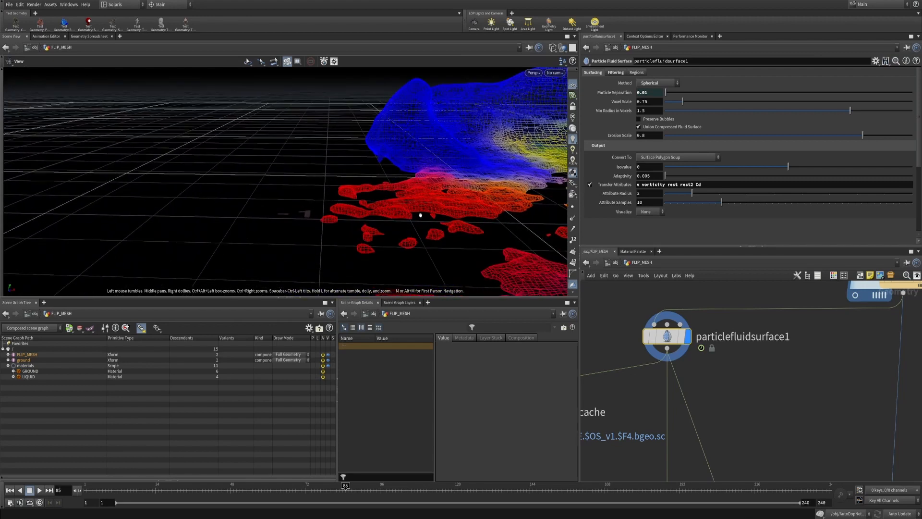
key(shift+w)
mouse_move(408, 218)
mouse_down()
mouse_move(434, 210)
mouse_move(436, 222)
mouse_move(426, 154)
mouse_move(422, 191)
mouse_move(342, 212)
mouse_move(267, 261)
mouse_move(355, 217)
mouse_move(339, 200)
mouse_move(354, 208)
mouse_move(345, 208)
mouse_move(414, 202)
mouse_move(361, 245)
mouse_up()
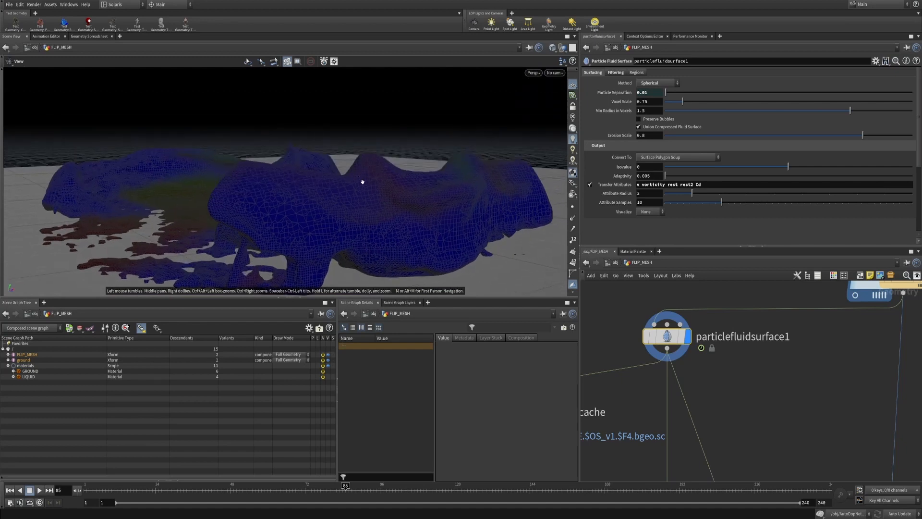
Step: Reopen the FLATTEN network and rearrange its nodes so XYZ Distance sits below the Primitive Attribute node
drag(360, 188, 344, 211)
middle_drag(788, 397, 692, 251)
scroll(743, 325, down, 4)
middle_drag(713, 437, 792, 316)
double_click(696, 378)
drag(826, 350, 850, 351)
drag(744, 316, 738, 394)
middle_drag(794, 423, 711, 364)
Step: Examine how high the fluid's tall masses and thin puddle edges sit above the ground surface
scroll(711, 363, up, 2)
middle_drag(244, 214, 388, 165)
drag(388, 165, 411, 176)
right_drag(412, 176, 457, 197)
middle_drag(457, 197, 401, 152)
drag(401, 151, 510, 152)
middle_drag(511, 152, 444, 149)
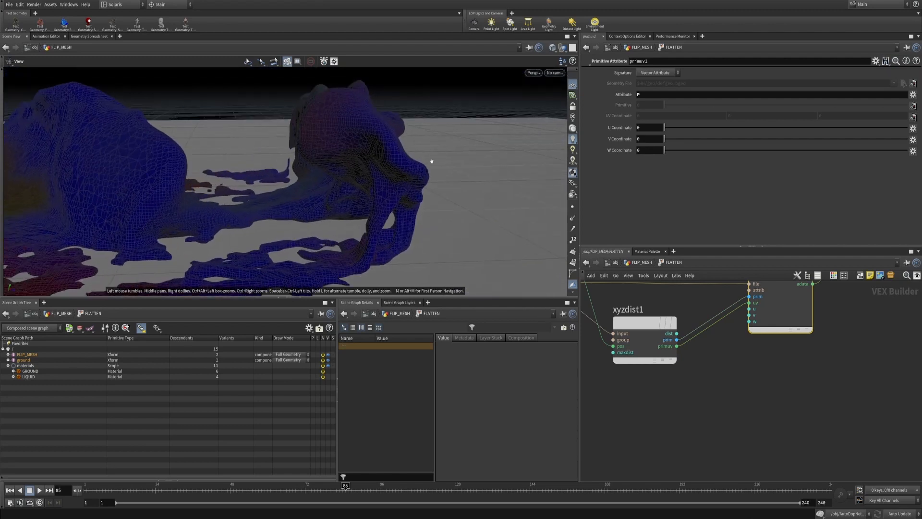
drag(445, 149, 434, 174)
right_drag(434, 173, 460, 183)
middle_drag(459, 183, 416, 133)
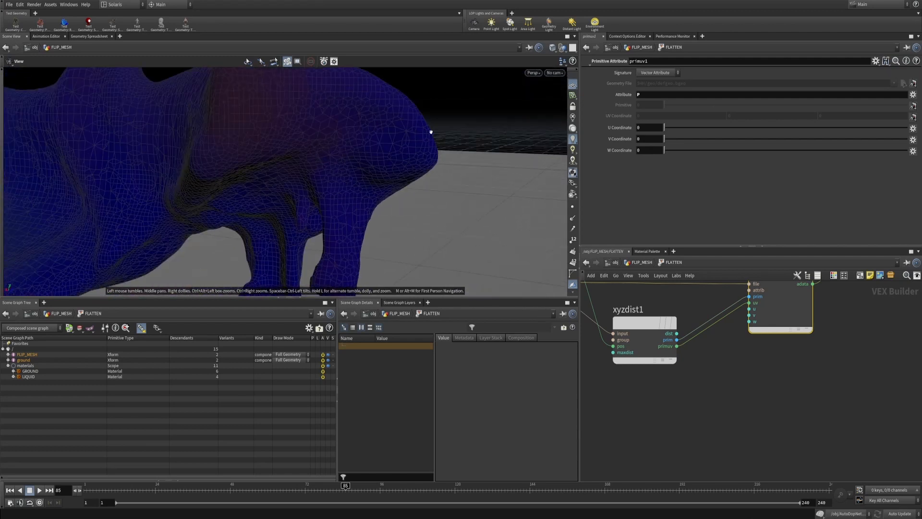
right_drag(438, 150, 424, 187)
mouse_move(424, 187)
middle_down()
mouse_move(434, 138)
mouse_move(421, 186)
middle_up()
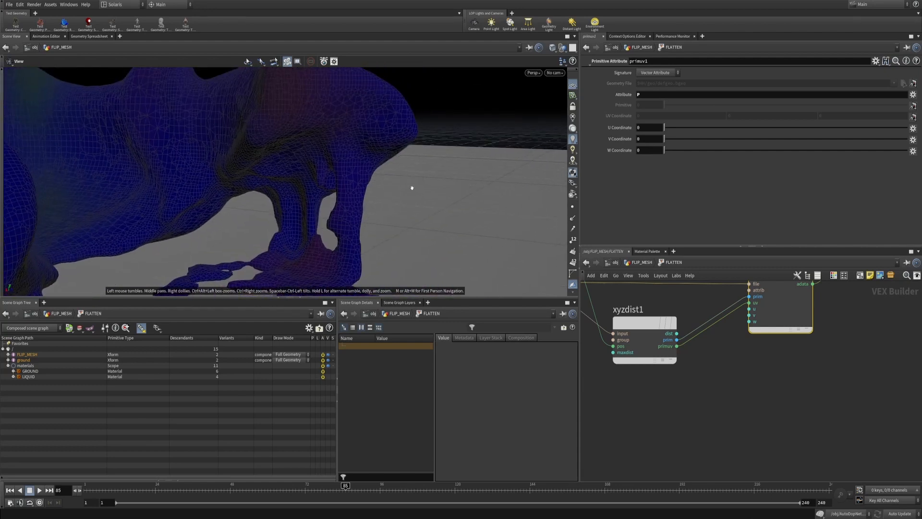
drag(408, 206, 408, 217)
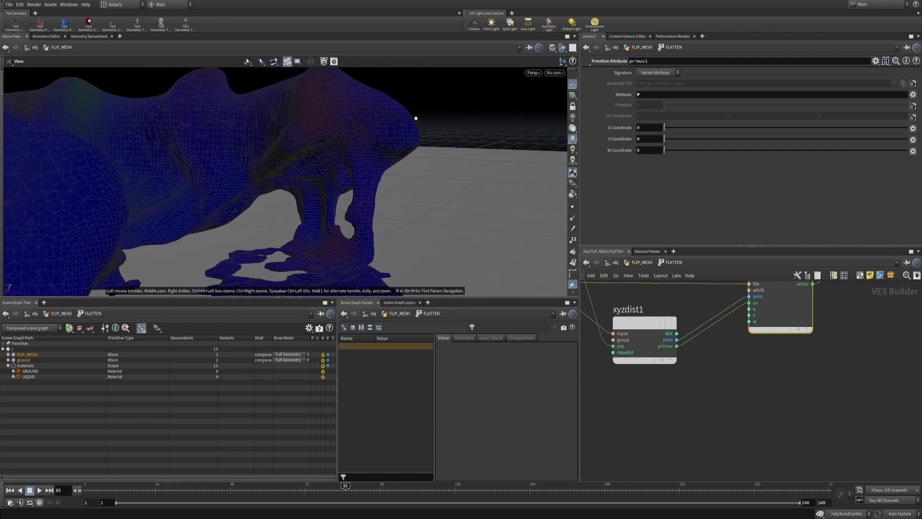
right_drag(419, 128, 346, 201)
drag(346, 201, 339, 208)
right_drag(340, 208, 371, 198)
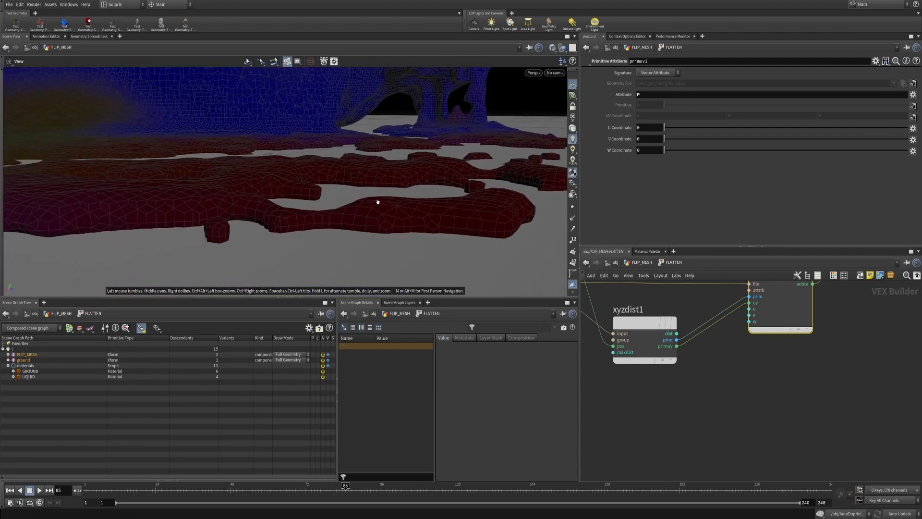
middle_drag(370, 198, 381, 187)
right_drag(381, 188, 415, 177)
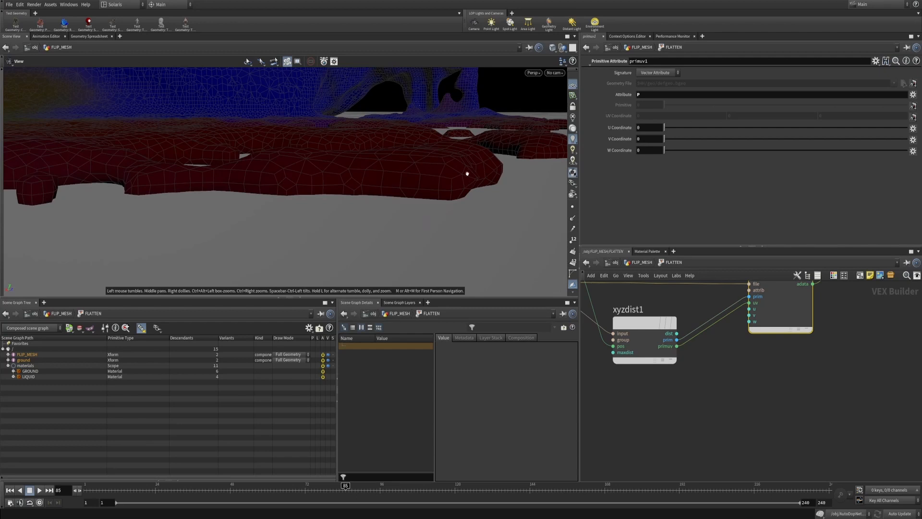
Step: Add a Fit Range node fed by the XYZ Distance dist output and connect its shift output to Cd
middle_drag(803, 382, 788, 392)
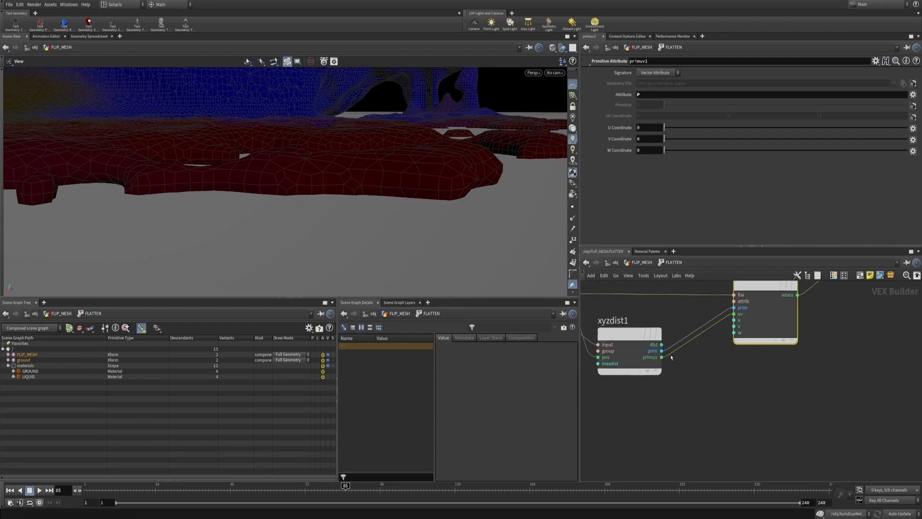
drag(663, 345, 733, 410)
text(fit)
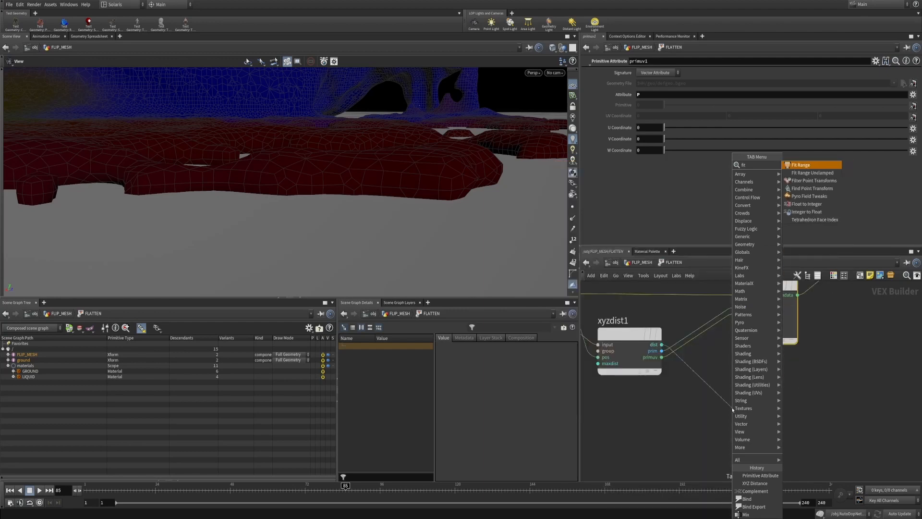
key(Return)
scroll(720, 386, down, 2)
scroll(766, 391, up, 1)
middle_drag(759, 382, 711, 398)
drag(833, 286, 872, 375)
scroll(748, 398, up, 2)
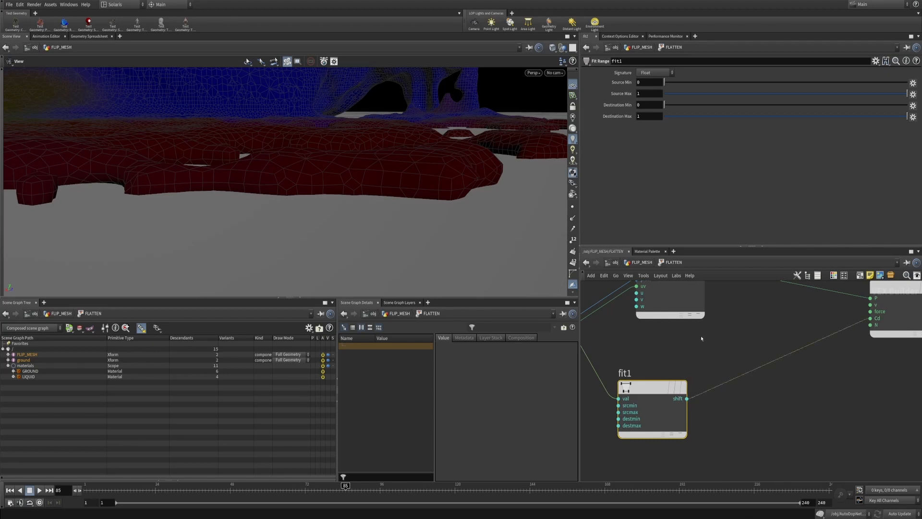
Step: Display the FLATTEN node in FLIP_MESH and inspect the distance-based colour from above
scroll(720, 337, down, 5)
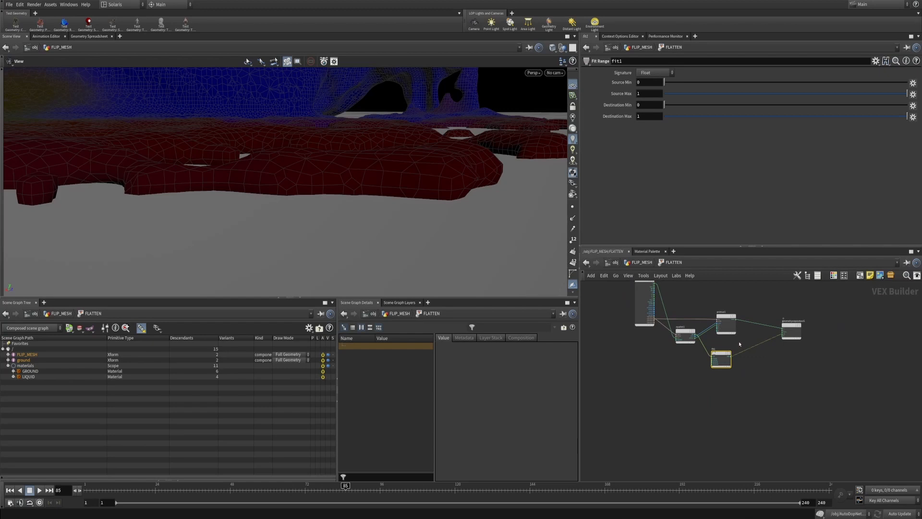
scroll(786, 358, up, 3)
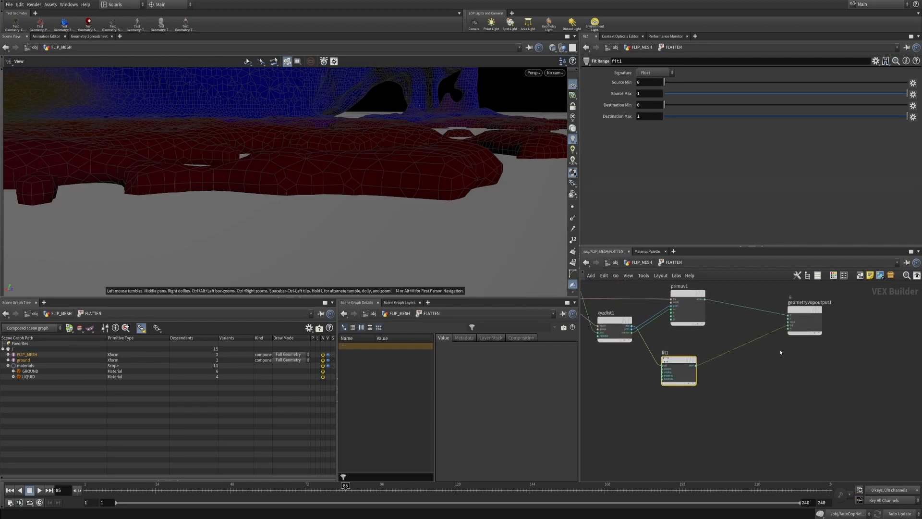
key(u)
click(707, 365)
drag(312, 216, 331, 253)
drag(365, 202, 518, 313)
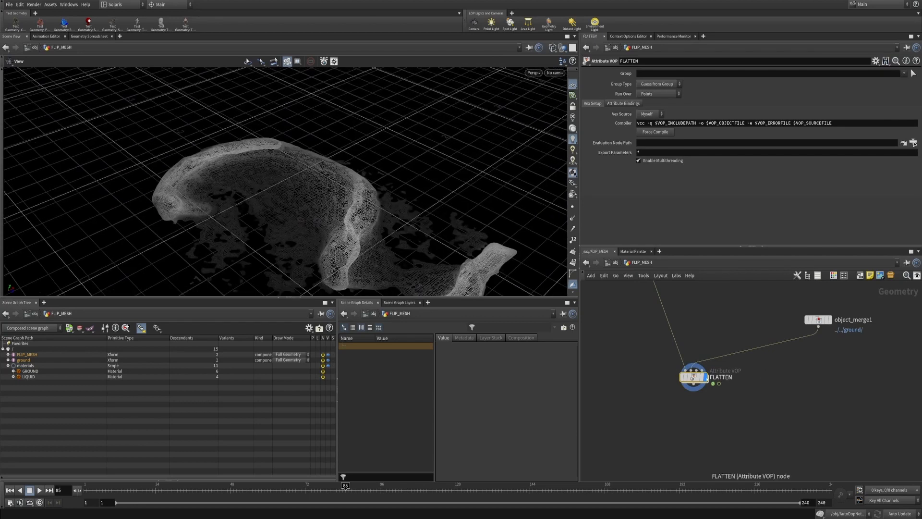
Step: Inside FLATTEN, disconnect adata from the P output and lower the Fit Range's Source Max to 0.1286
double_click(695, 377)
scroll(751, 336, up, 4)
middle_drag(748, 349, 771, 390)
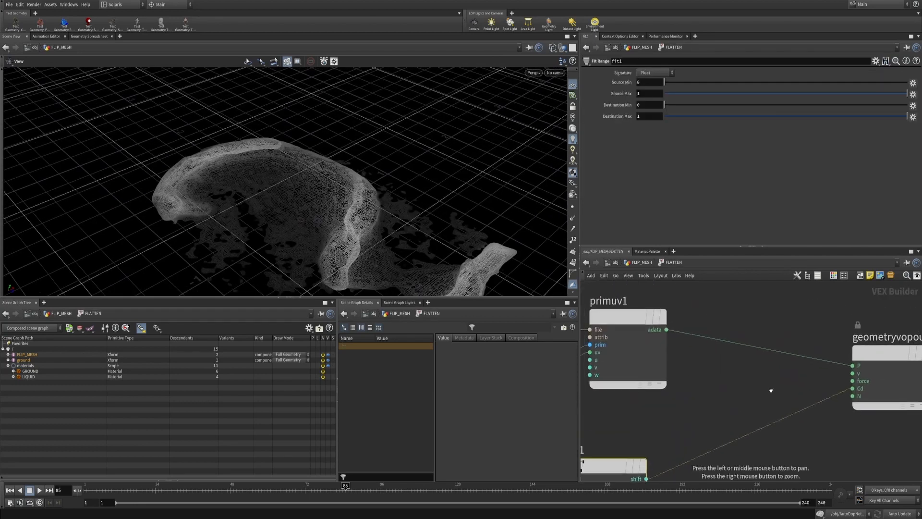
mouse_move(749, 310)
mouse_down()
mouse_move(728, 375)
mouse_move(712, 368)
mouse_up()
drag(435, 262, 345, 230)
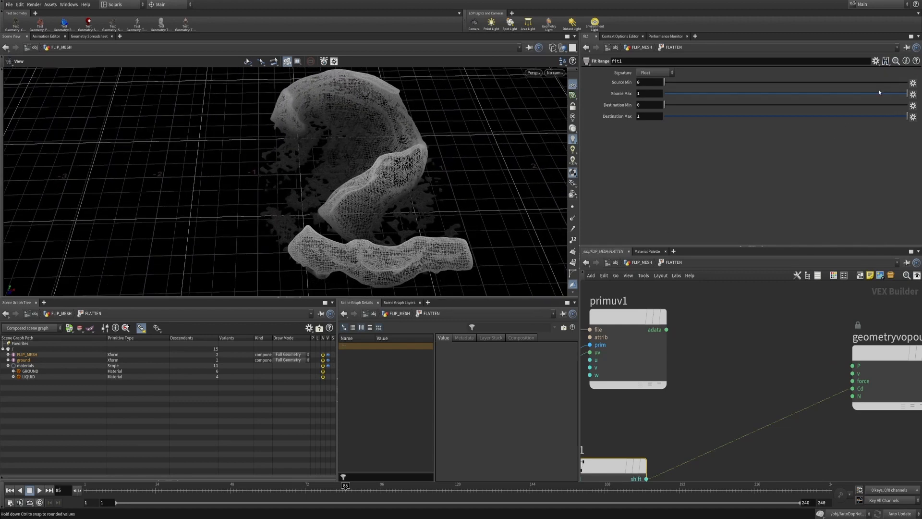
drag(859, 97, 696, 100)
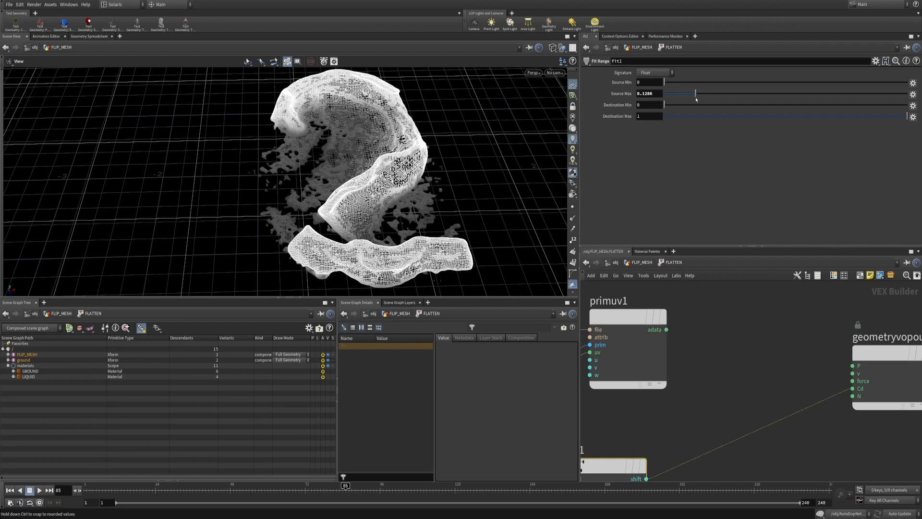
Step: Insert a Ramp Parameter on the wire between the Fit Range's shift output and the Cd output
middle_drag(719, 338, 754, 302)
drag(419, 236, 388, 237)
key(Tab)
text(ramp)
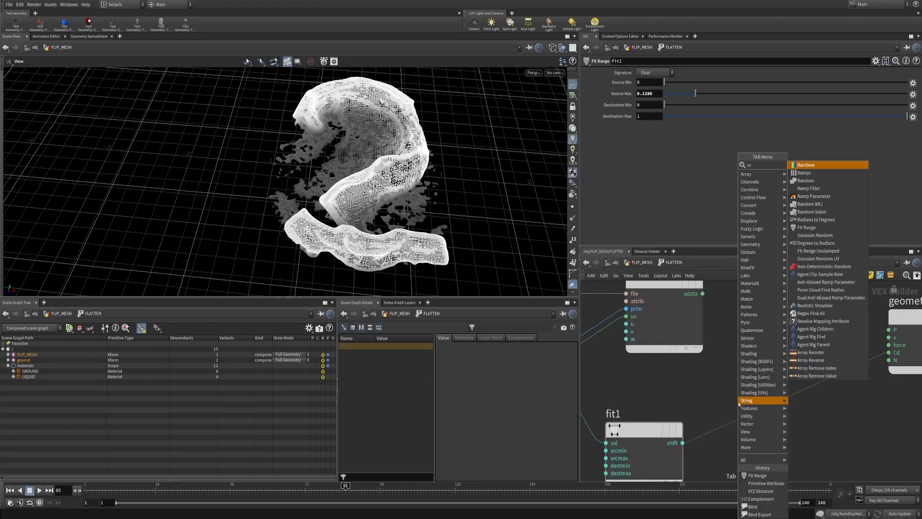
key(Down)
key(Down)
key(Return)
click(738, 402)
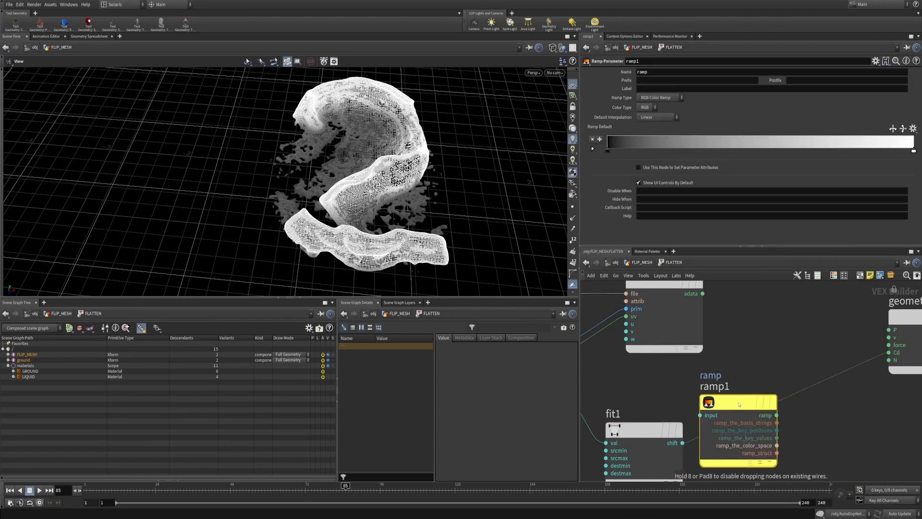
click(658, 98)
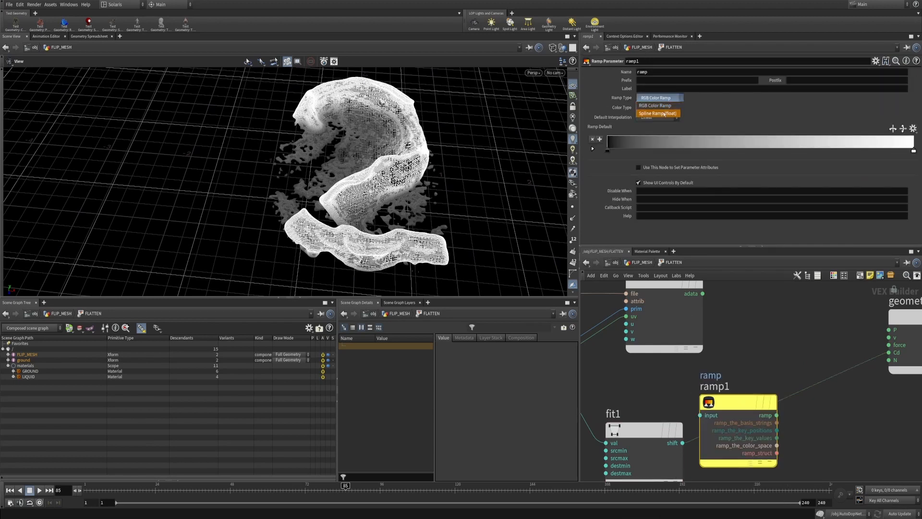
click(734, 421)
drag(734, 408, 785, 429)
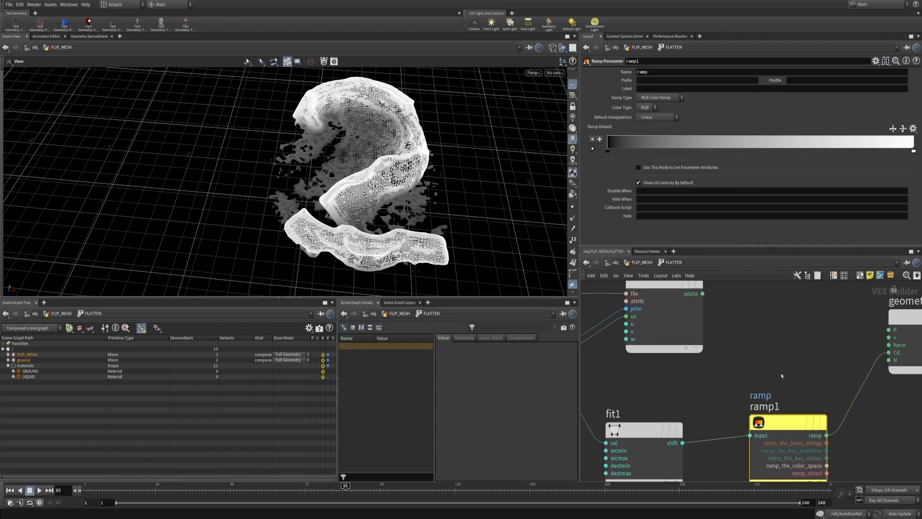
Step: Change the Ramp Parameter's type to Spline Ramp (float) and invert FLATTEN's ramp to run from 1 to 0
key(u)
key(i)
click(659, 98)
click(659, 105)
key(u)
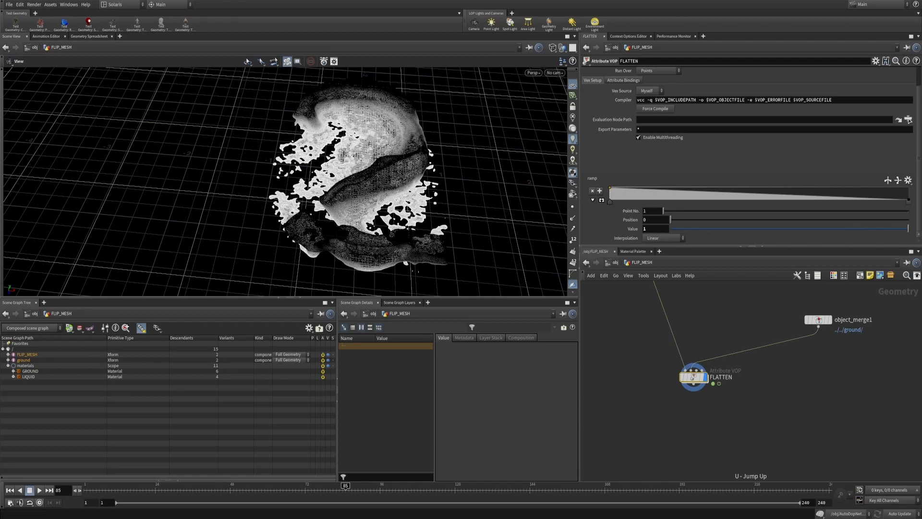
Step: Use B-Spline interpolation on FLATTEN's ramp and add points for a steeper falloff, with value 1 held at position 0.148594
click(908, 201)
click(663, 237)
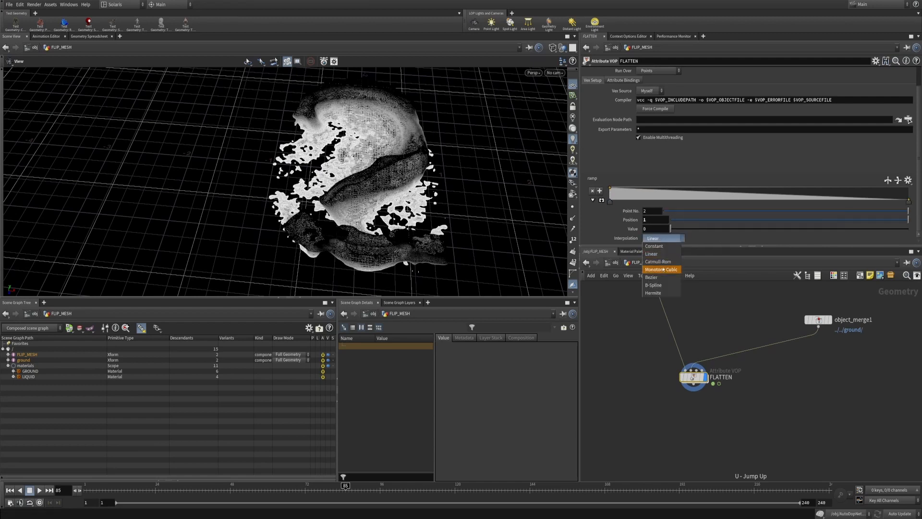
click(665, 287)
drag(659, 194, 653, 188)
click(818, 202)
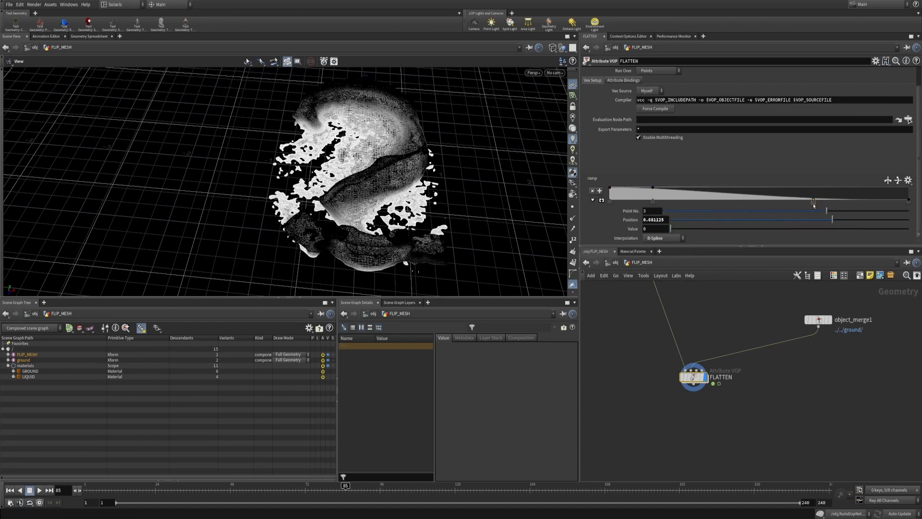
drag(814, 206, 654, 202)
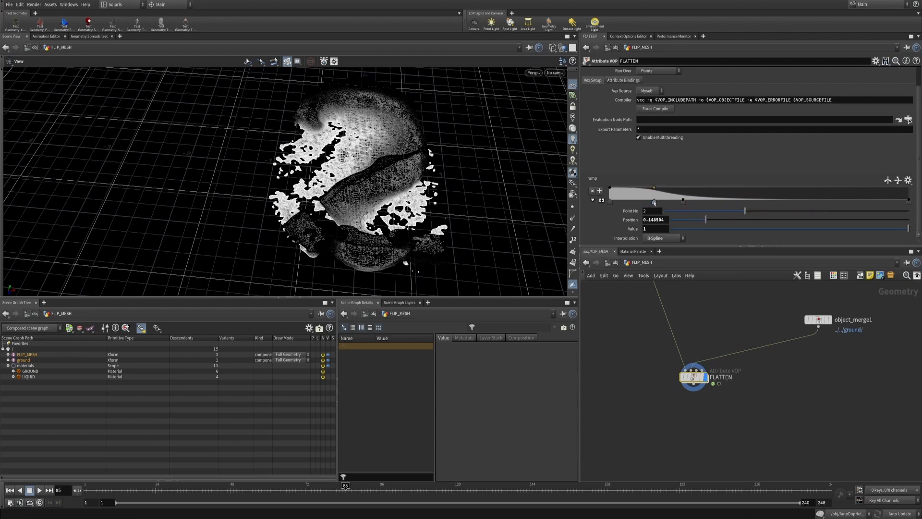
Step: Inspect the ramped distance mask along the puddle edges and return to the Ramp Parameter inside FLATTEN
drag(353, 168, 362, 208)
right_drag(362, 208, 388, 212)
drag(388, 211, 509, 142)
right_drag(509, 142, 521, 158)
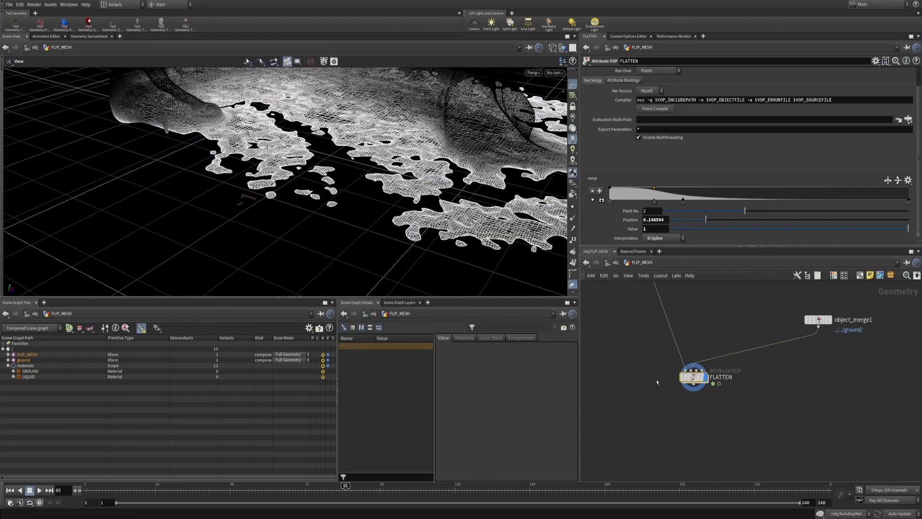
double_click(694, 377)
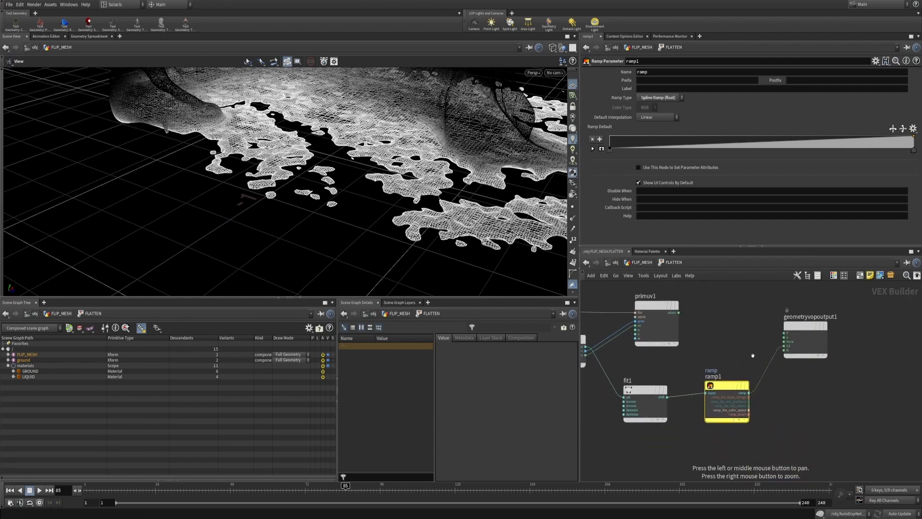
scroll(764, 377, up, 3)
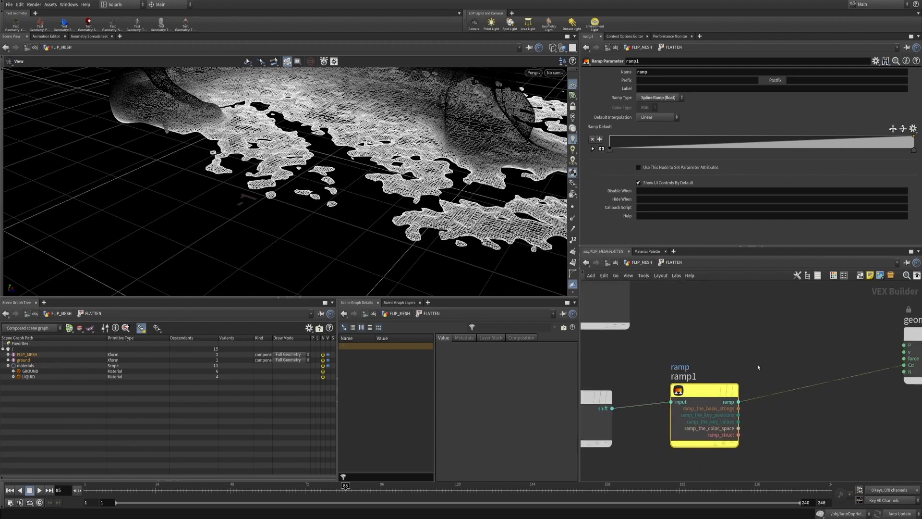
Step: Add a Vector to Float node inside FLATTEN and feed it the P output of the global parameters
scroll(756, 370, down, 4)
drag(717, 357, 763, 339)
alt+middle_drag(824, 351, 862, 379)
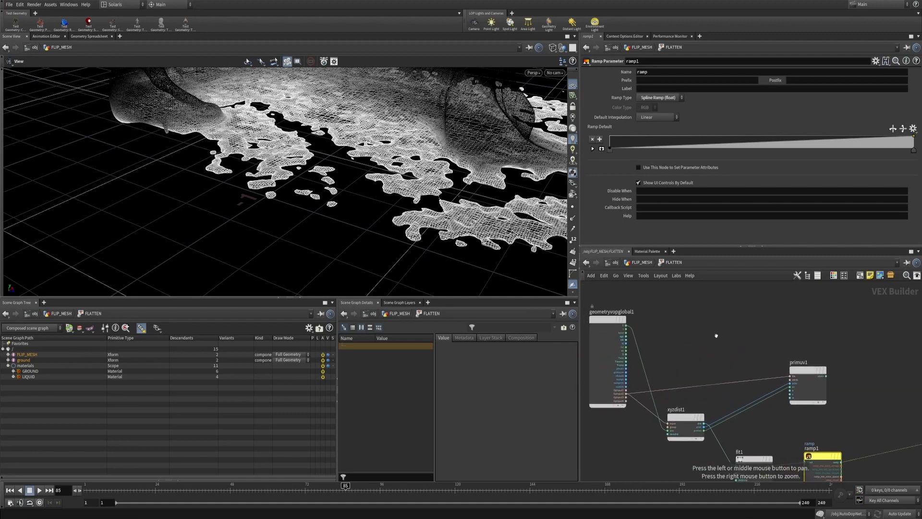
drag(407, 153, 372, 196)
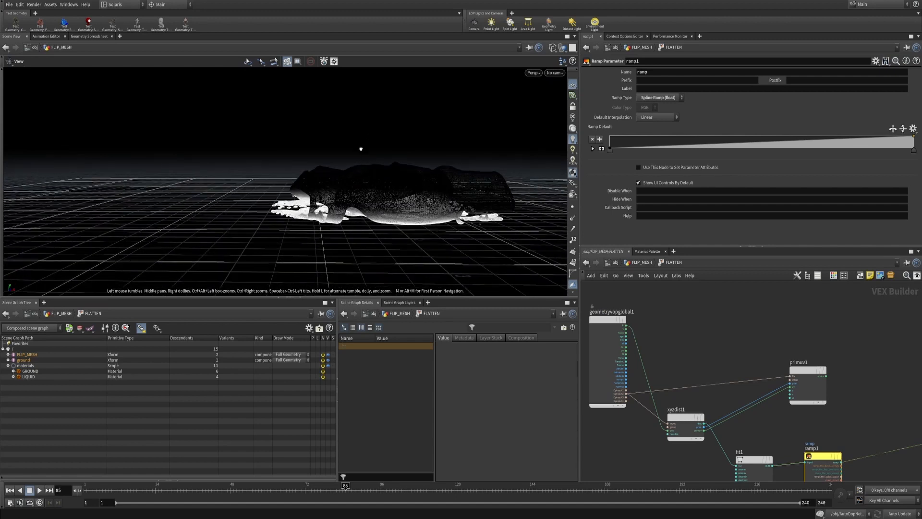
drag(383, 170, 397, 237)
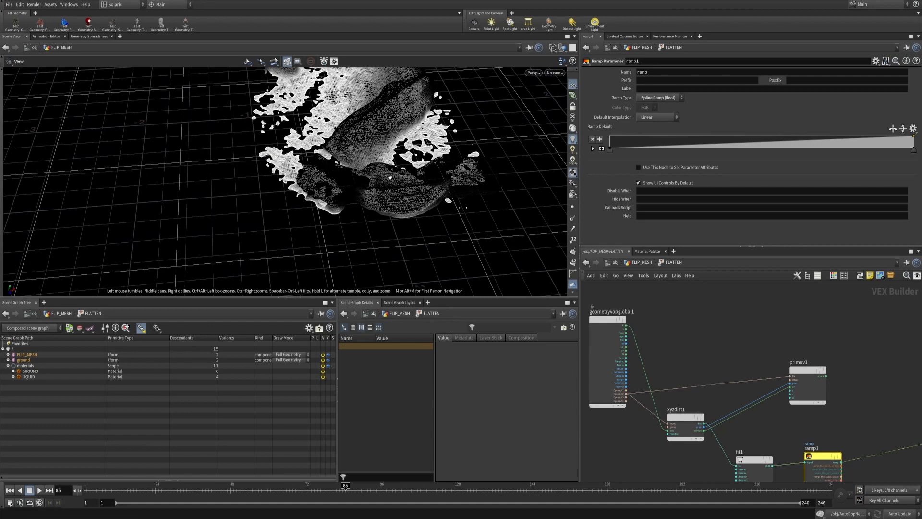
key(Tab)
text(v)
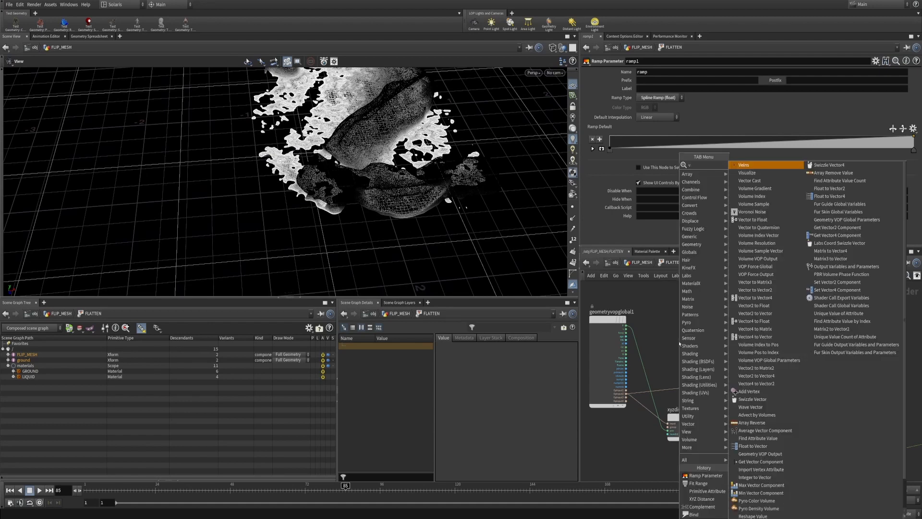
text(ector t)
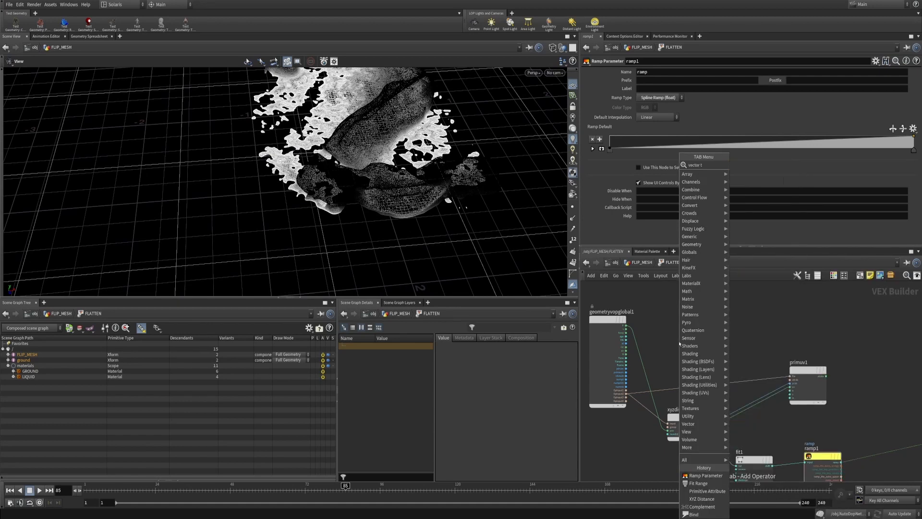
key(Return)
click(679, 347)
click(627, 325)
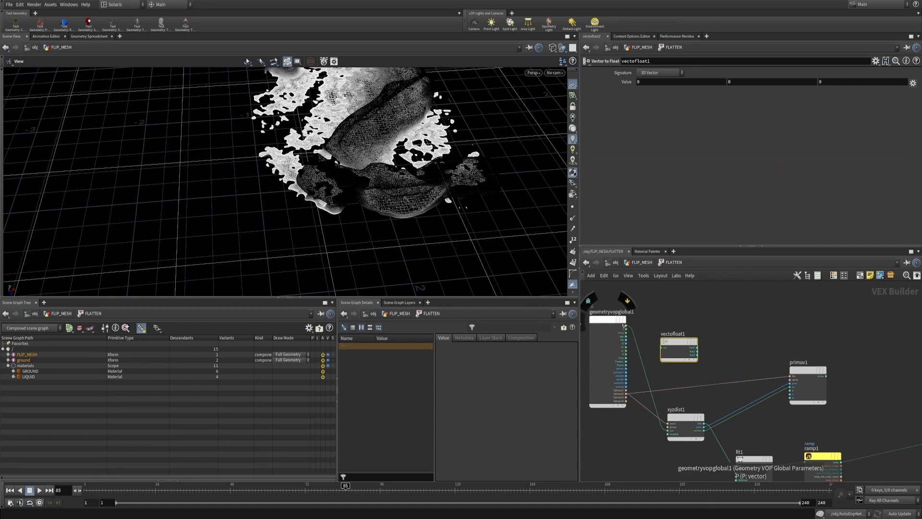
click(663, 348)
drag(669, 353, 677, 320)
Step: Add a Float to Vector node and wire fval1 and fval3 from the Vector to Float into its matching inputs
key(Tab)
text(float to ve)
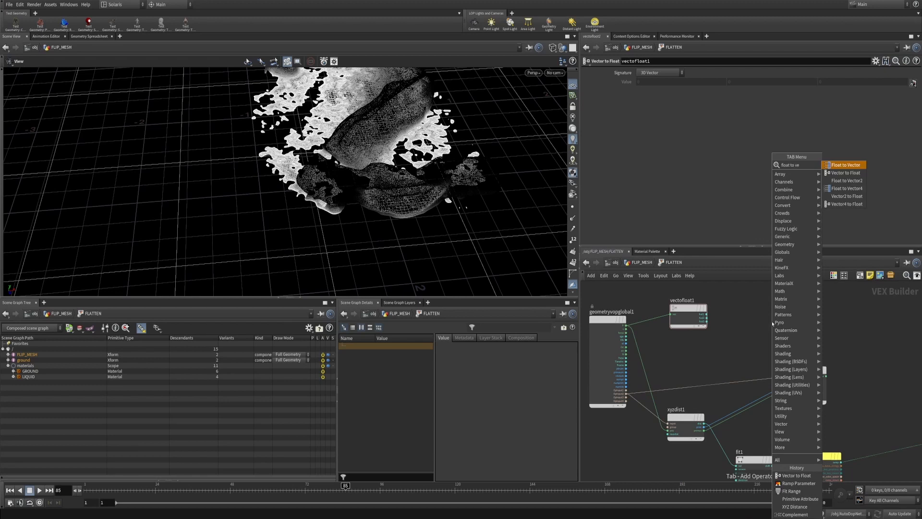
key(Return)
click(773, 323)
drag(774, 322, 779, 322)
scroll(779, 322, up, 5)
drag(702, 304, 820, 322)
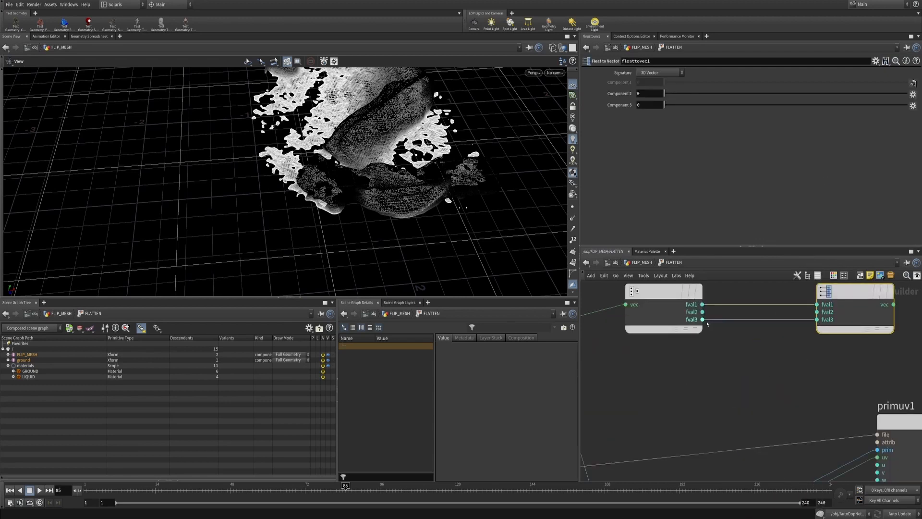
Step: Duplicate the Vector to Float node beside primuv1 and feed the copy from primuv1's adata output
scroll(707, 324, down, 4)
drag(604, 302, 817, 342)
key(ctrl+z)
alt+drag(600, 308, 764, 354)
scroll(726, 355, up, 3)
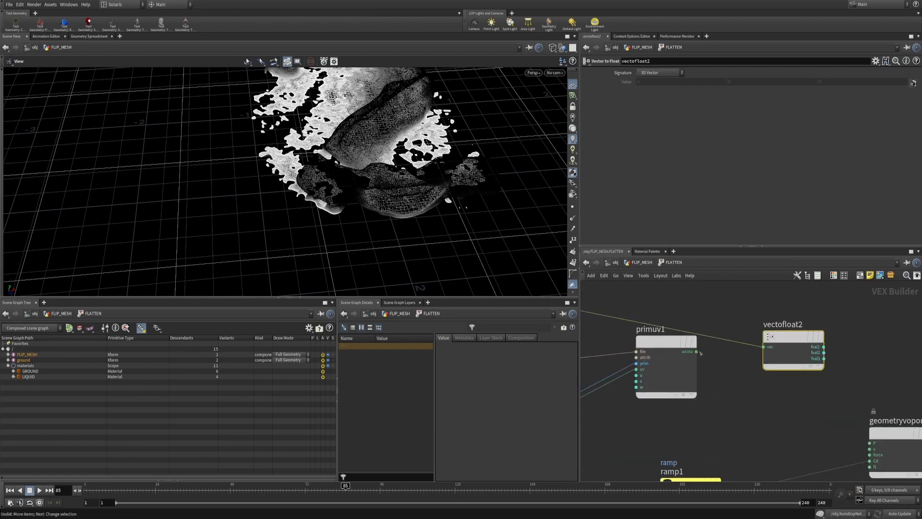
click(764, 347)
scroll(769, 356, down, 3)
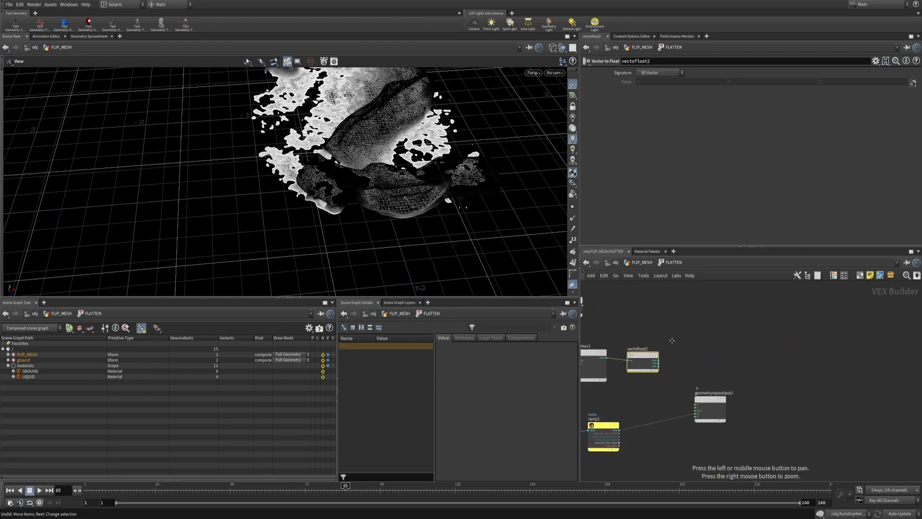
Step: Spread the nodes out and connect the Float to Vector result to P on the geometry output
drag(712, 400, 809, 432)
middle_drag(728, 346, 805, 382)
drag(644, 336, 802, 338)
scroll(818, 341, up, 3)
middle_drag(818, 341, 823, 337)
middle_drag(845, 373, 741, 279)
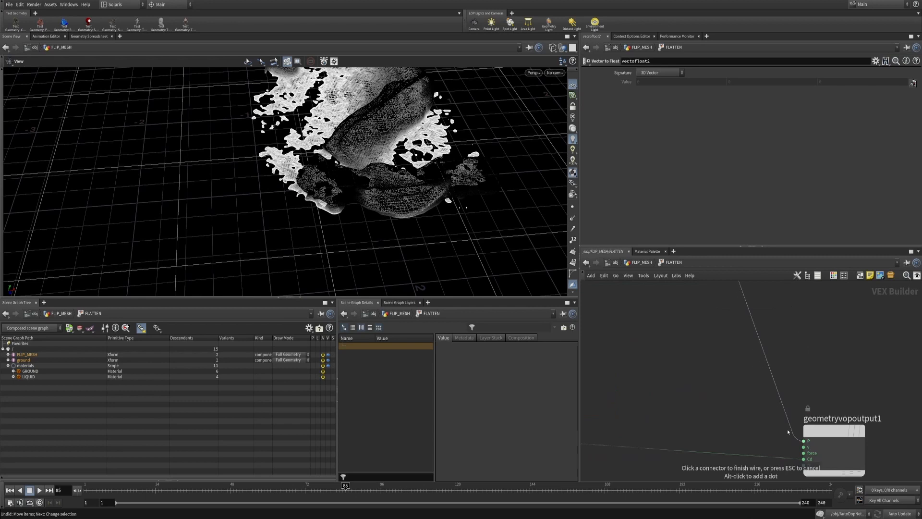
click(803, 440)
Step: Connect fval2 of the Vector to Float beside primuv1 to the Float to Vector's fval2 input
scroll(804, 441, down, 5)
middle_drag(676, 294, 748, 350)
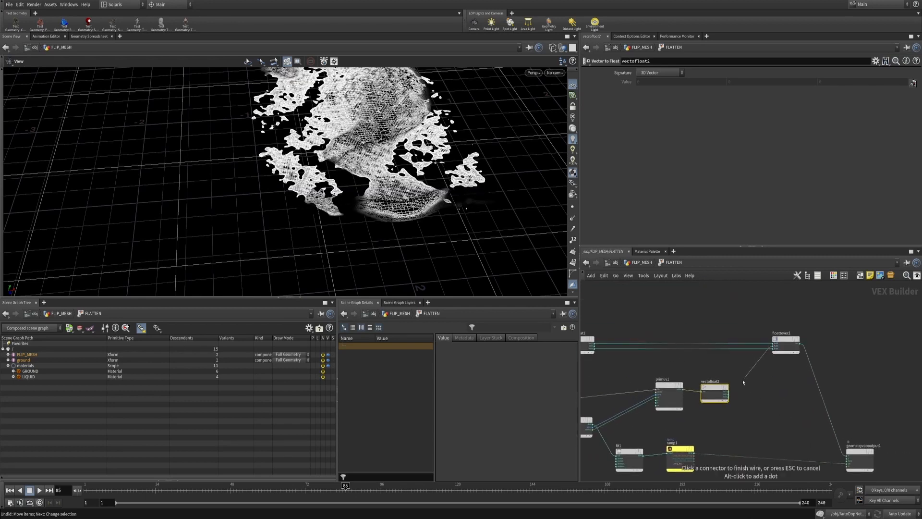
scroll(757, 409, up, 3)
middle_drag(758, 409, 869, 412)
scroll(808, 401, down, 1)
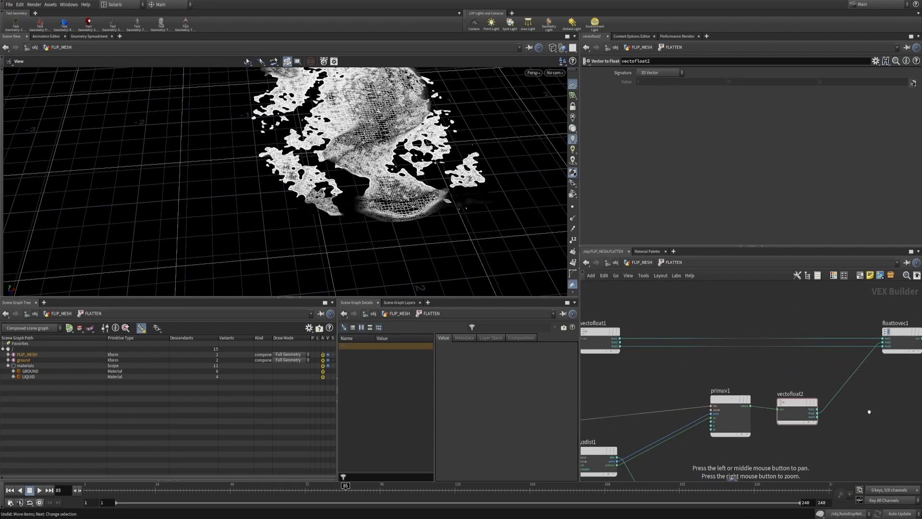
click(615, 342)
Step: Add a Mix node and wire fval2 of the original position's Vector to Float into its input1
middle_drag(768, 382, 720, 341)
key(Tab)
text(mix)
key(Return)
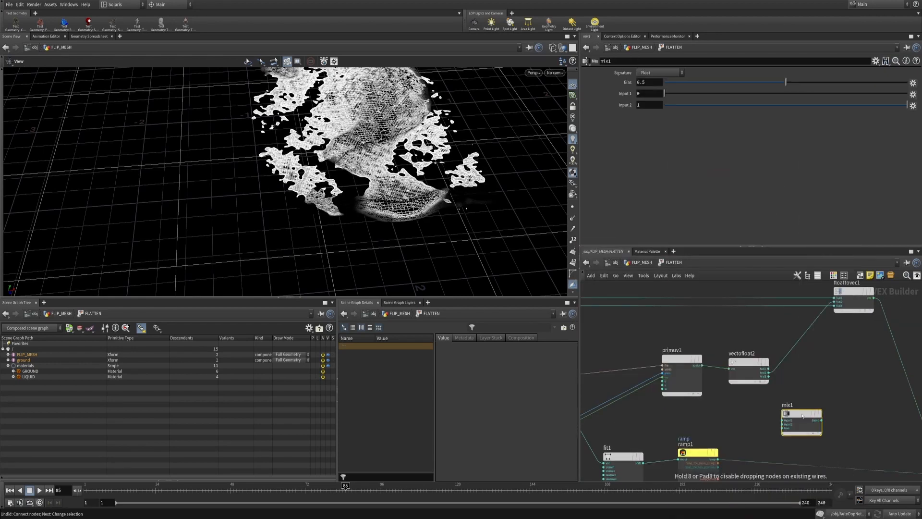
click(833, 382)
click(816, 386)
middle_drag(769, 374, 884, 404)
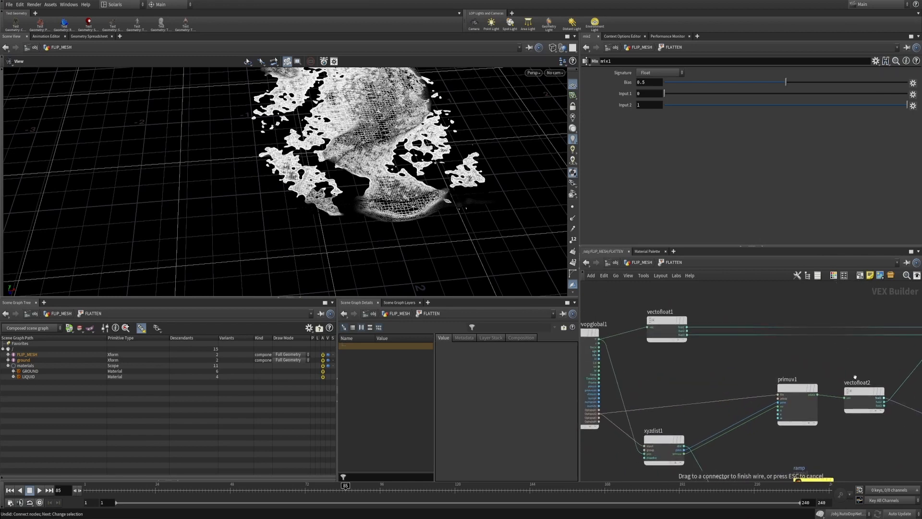
click(688, 331)
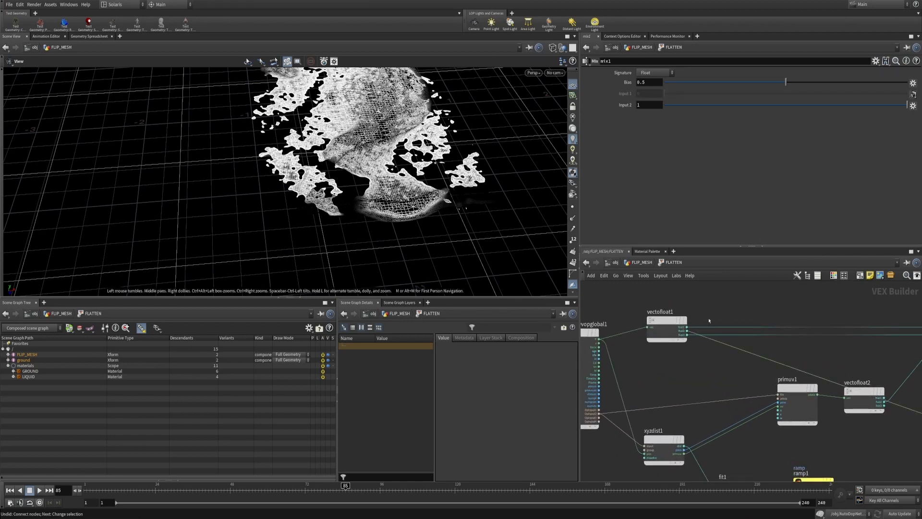
Step: Wire vectofloat2's fval2 into the Mix node's input2 and the ramp output into its bias
middle_drag(798, 421, 641, 346)
middle_drag(798, 386, 776, 421)
click(752, 378)
click(708, 362)
drag(771, 368, 806, 351)
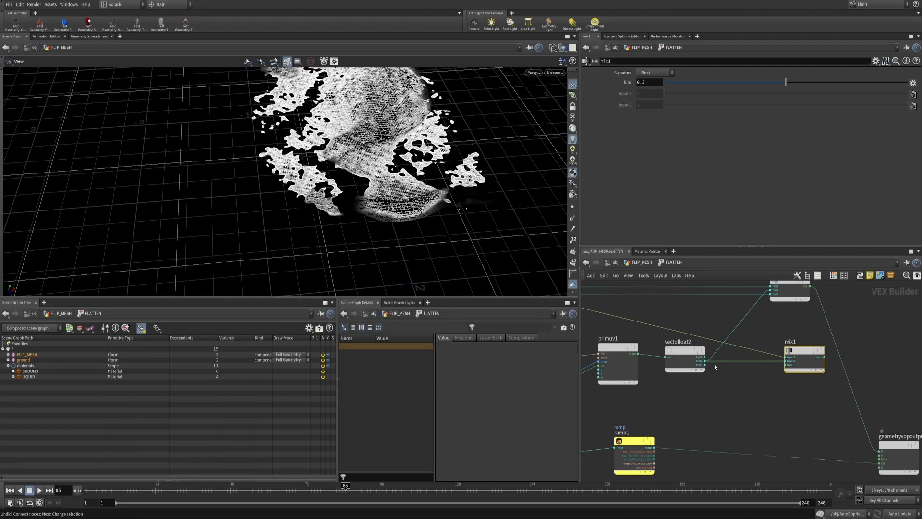
scroll(724, 372, up, 4)
mouse_move(809, 385)
middle_down()
mouse_move(788, 381)
mouse_move(803, 369)
middle_up()
scroll(778, 391, down, 5)
click(698, 415)
click(818, 342)
middle_drag(854, 361, 825, 422)
scroll(784, 352, up, 4)
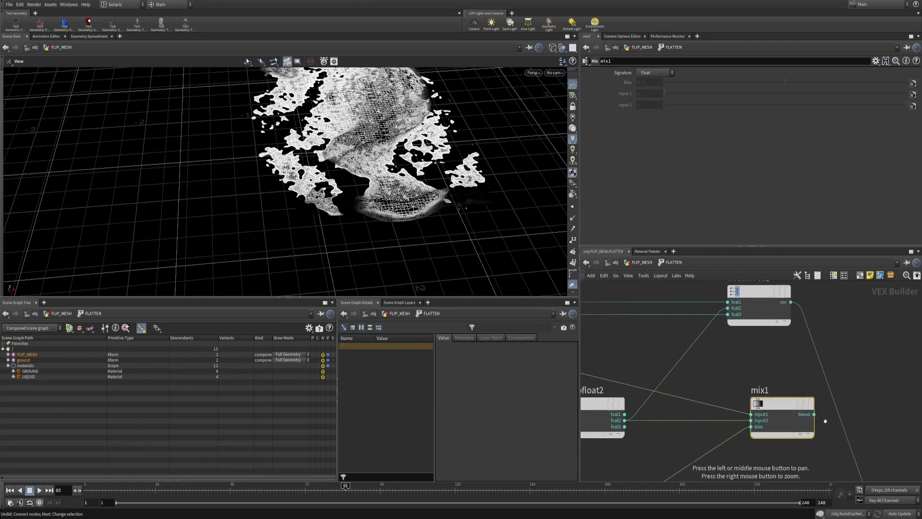
Step: Connect the Mix node's blend output to the Float to Vector's fval2, replacing the direct ground height
click(814, 414)
middle_drag(753, 369, 793, 413)
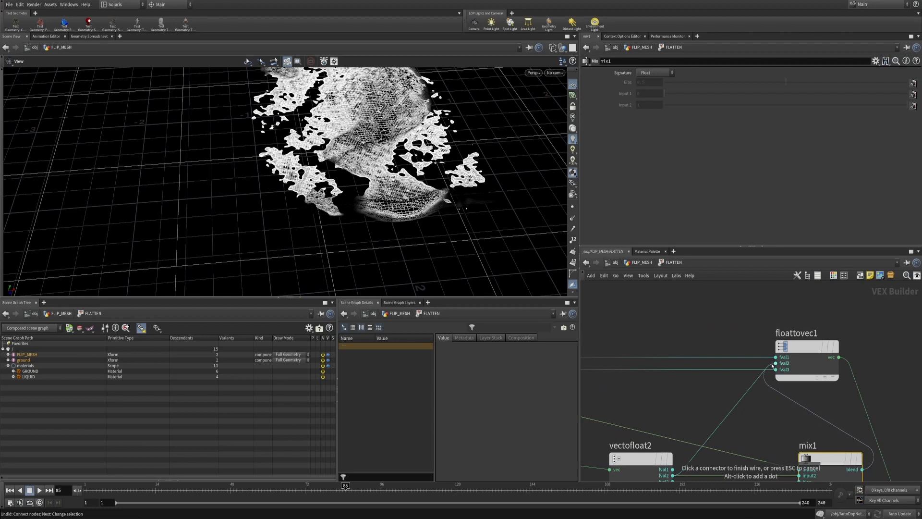
click(772, 366)
drag(811, 347, 857, 336)
scroll(872, 384, down, 3)
alt+middle_drag(872, 385, 750, 327)
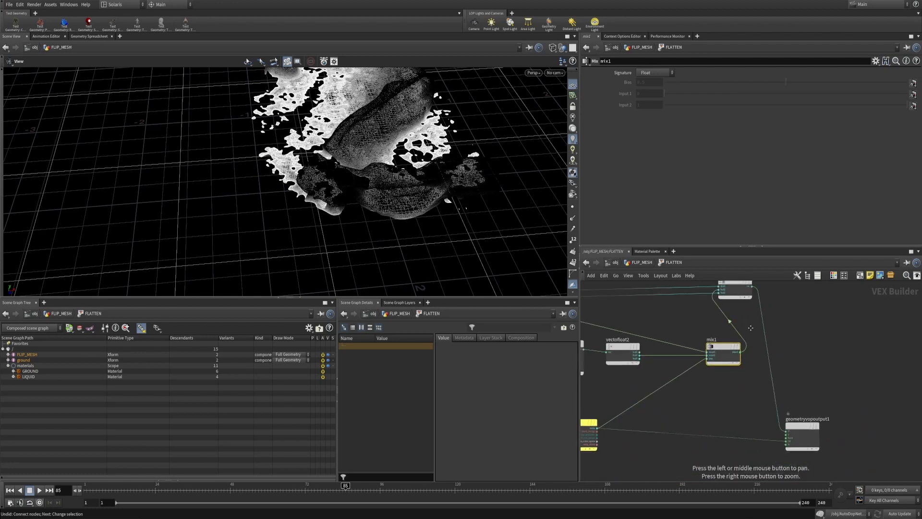
Step: Cut the wire that sends the ramp output to Cd on the geometry output
alt+drag(394, 127, 390, 92)
scroll(718, 406, up, 3)
alt+middle_drag(717, 410, 771, 380)
key(y)
drag(755, 377, 751, 436)
Step: Examine the flattened puddle edges against the ground from several angles in wireframe and shaded display
alt+drag(387, 181, 339, 151)
alt+middle_drag(339, 150, 356, 246)
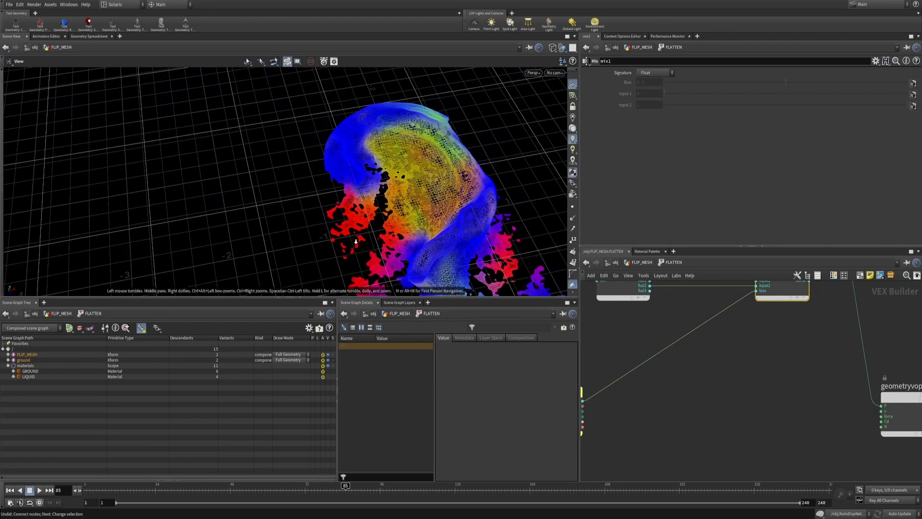
scroll(355, 245, up, 6)
mouse_move(356, 246)
alt+mouse_down()
mouse_move(374, 196)
mouse_move(344, 189)
mouse_move(373, 220)
mouse_move(391, 187)
mouse_move(381, 192)
alt+mouse_up()
scroll(378, 199, up, 2)
scroll(378, 199, up, 2)
key(w)
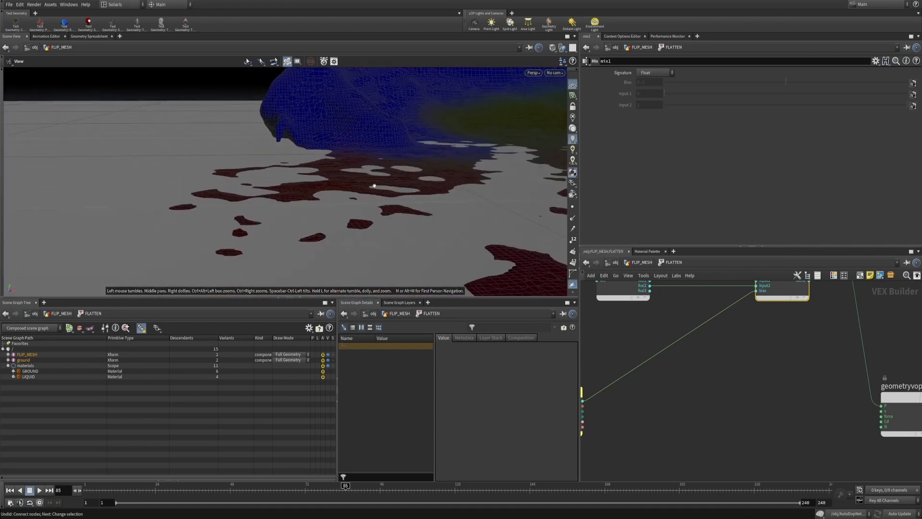
drag(318, 178, 403, 140)
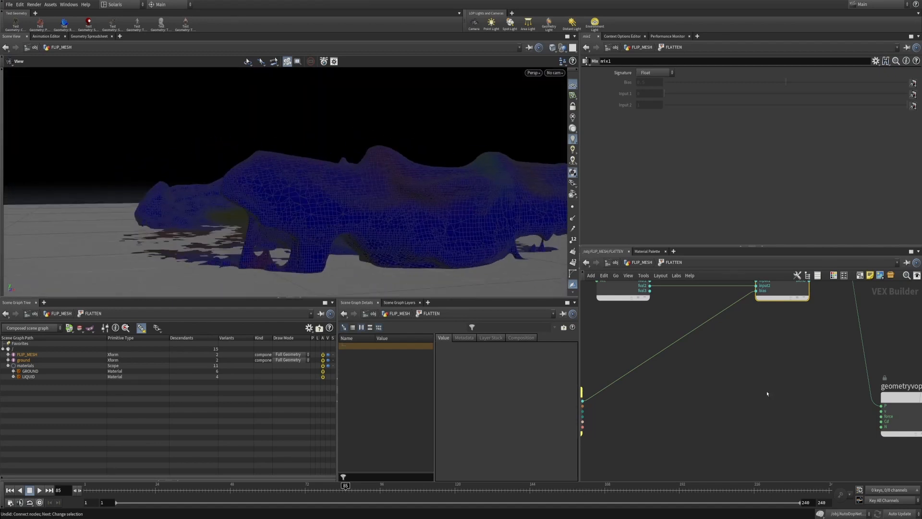
Step: Return to the FLIP_MESH network and place the RENDER null after FLATTEN
key(u)
middle_drag(699, 398, 727, 399)
drag(360, 198, 361, 238)
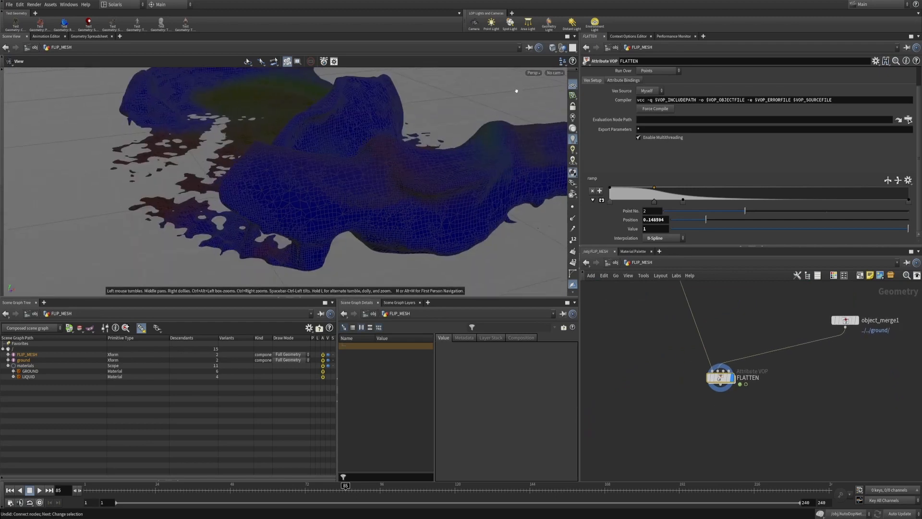
click(555, 73)
click(475, 121)
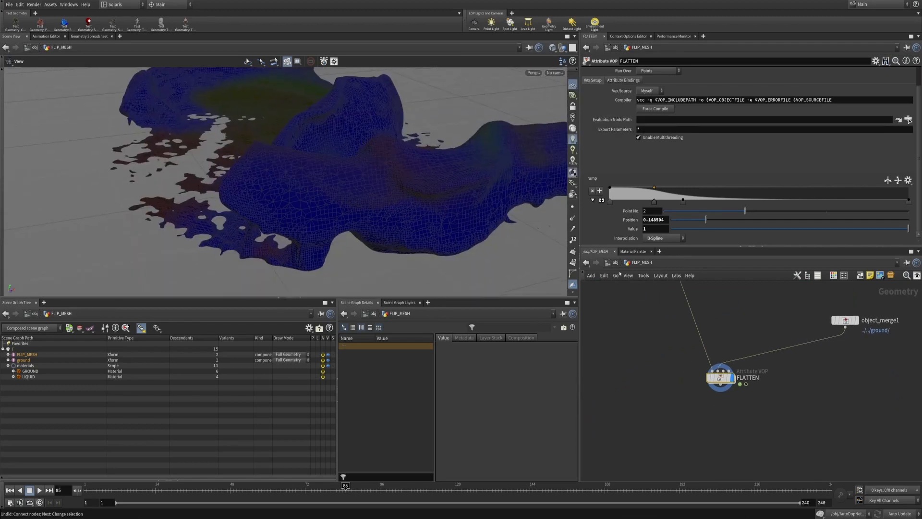
middle_drag(669, 344, 720, 399)
scroll(720, 399, down, 3)
drag(696, 334, 714, 459)
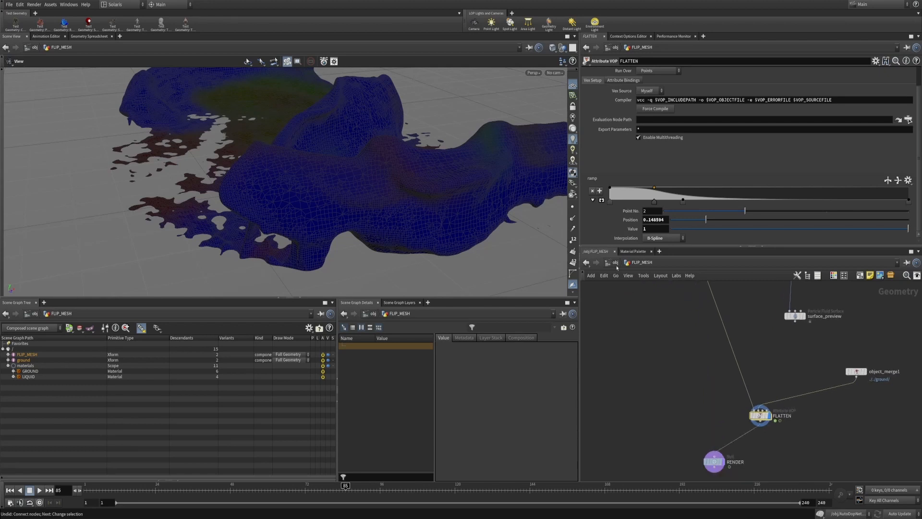
Step: Reopen FLIP_MESH from the object level and examine where the flattened mesh meets the ground plane
key(u)
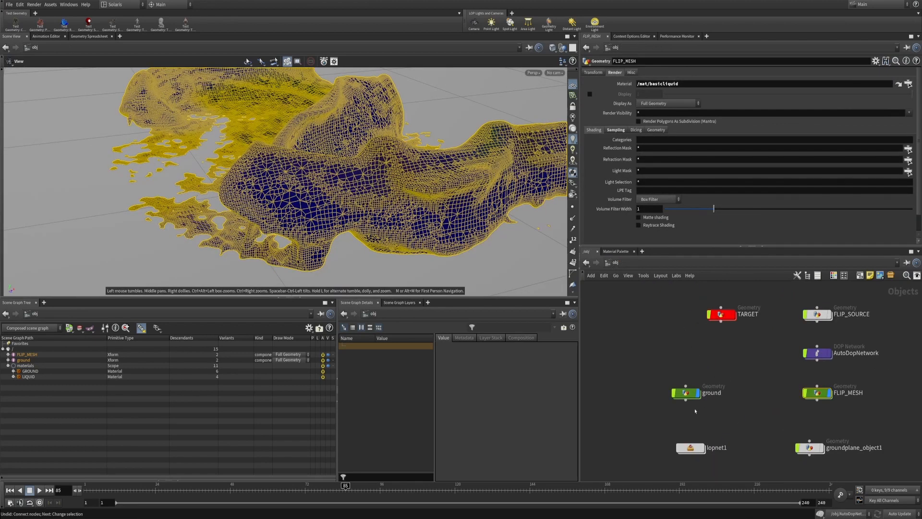
double_click(815, 392)
drag(423, 211, 379, 143)
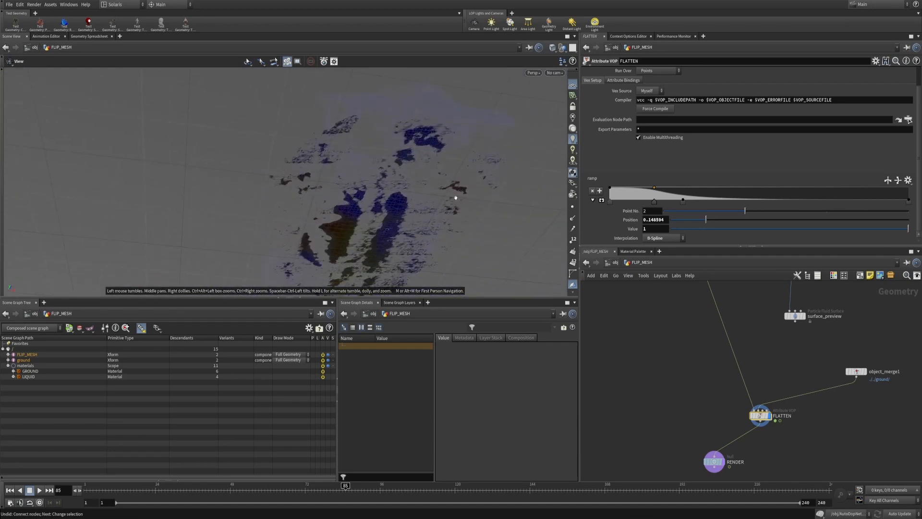
drag(408, 175, 392, 192)
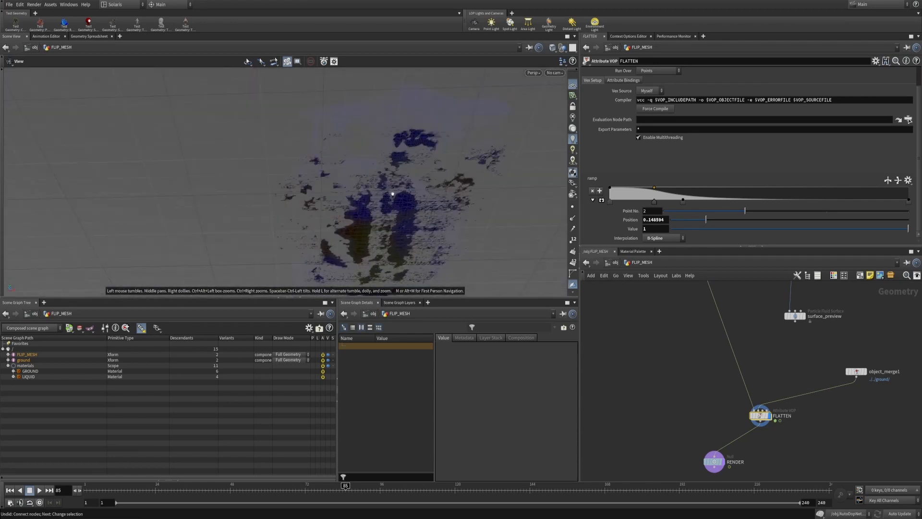
mouse_move(819, 389)
alt+right_down()
mouse_move(807, 370)
mouse_move(814, 373)
alt+right_up()
alt+drag(813, 374, 779, 369)
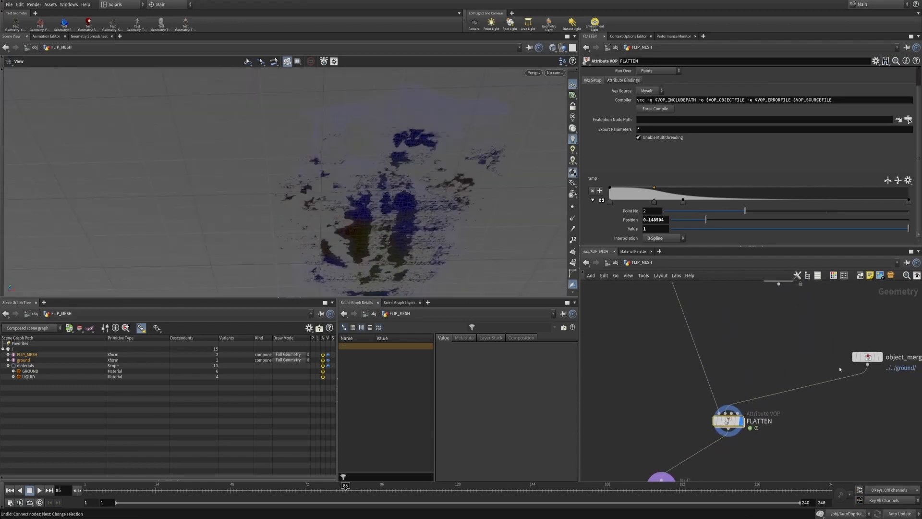
drag(405, 226, 417, 195)
Step: Insert a Transform between the merged ground and FLATTEN and set its Y translate to 0.01
middle_drag(794, 390, 748, 339)
key(Tab)
text(tr)
click(663, 196)
click(757, 361)
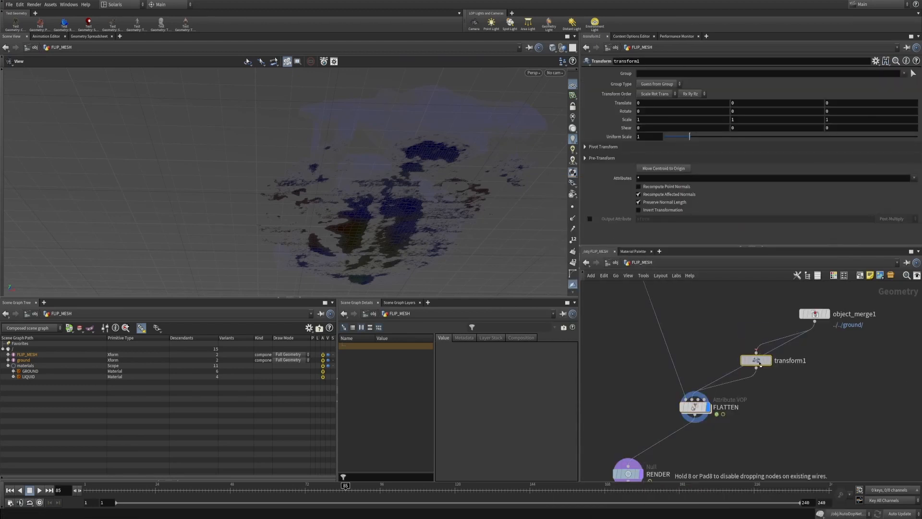
click(758, 102)
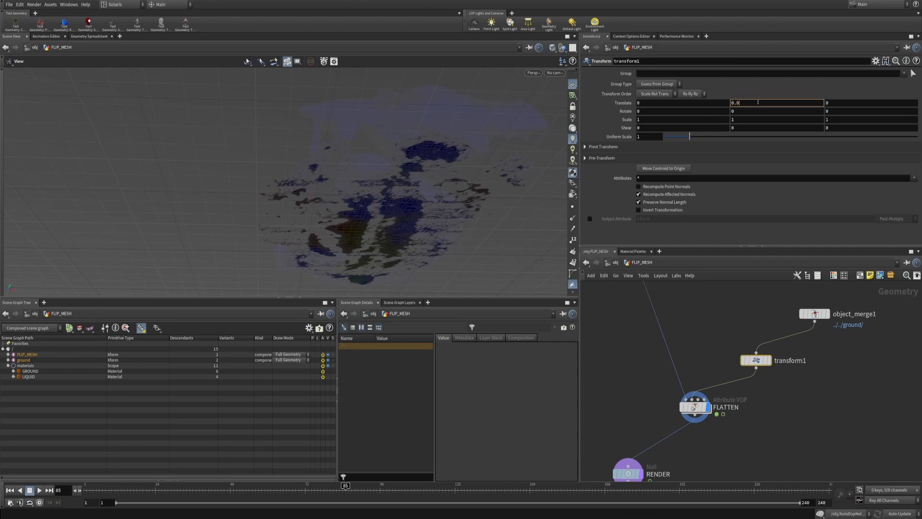
text(.01)
key(Return)
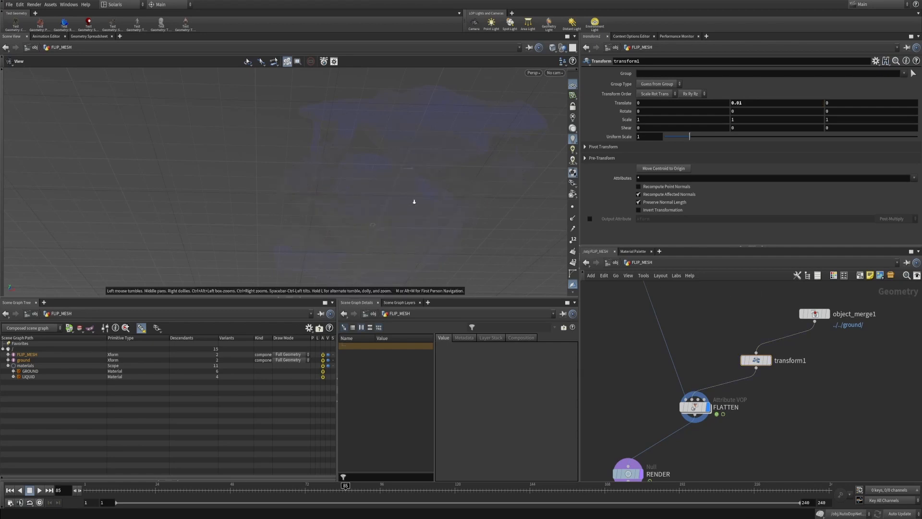
Step: Check the mesh height in the front wireframe view and set the ground Transform's Y translate to 0.015
key(space+3)
scroll(369, 181, up, 5)
scroll(447, 158, up, 2)
key(w)
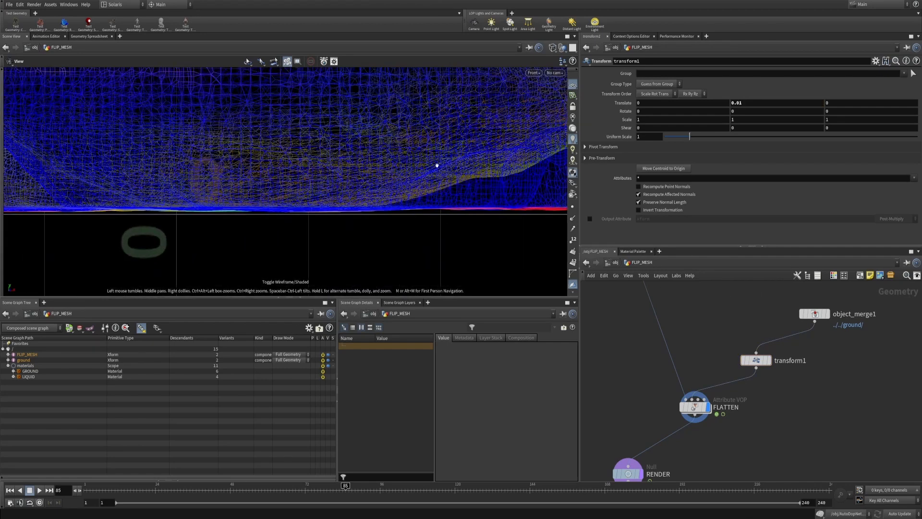
click(740, 342)
click(740, 342)
click(767, 102)
text(5)
key(Return)
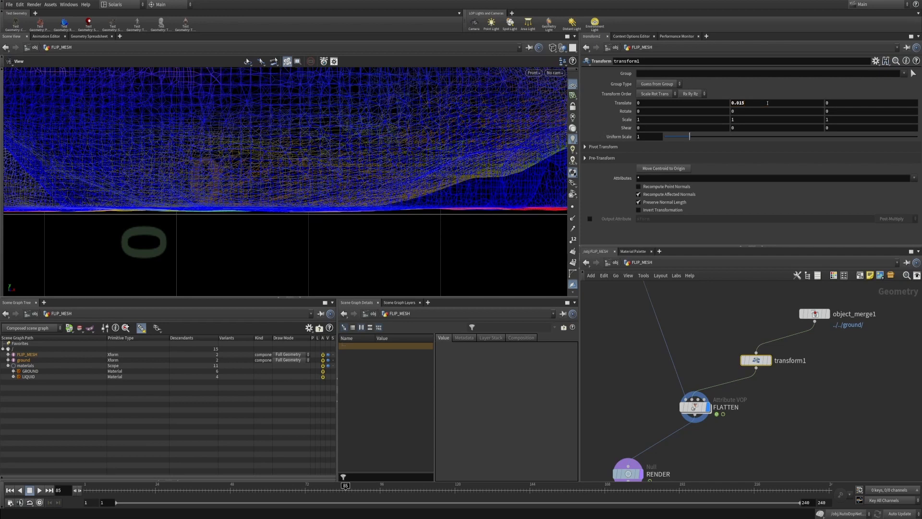
Step: Return to the object level from FLIP_MESH with a perspective view, and open lopnet1 to render the flattened liquid
click(695, 327)
scroll(300, 255, down, 3)
key(space+1)
drag(394, 151, 423, 245)
click(615, 263)
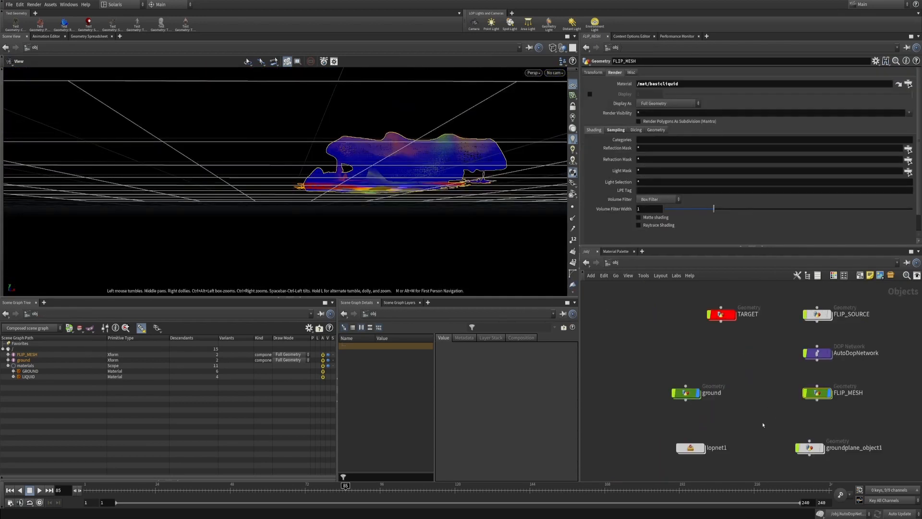
double_click(690, 447)
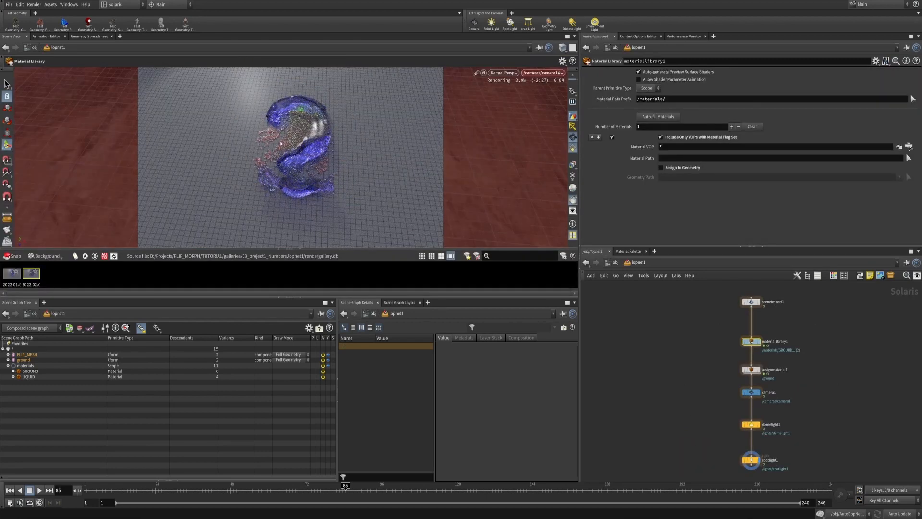
Step: Examine the liquid's edge appearance in the Houdini_FLIP_MORPH.mov reference video, and return to the lopnet1 network
alt+right_drag(677, 341, 705, 304)
alt+right_drag(712, 337, 731, 322)
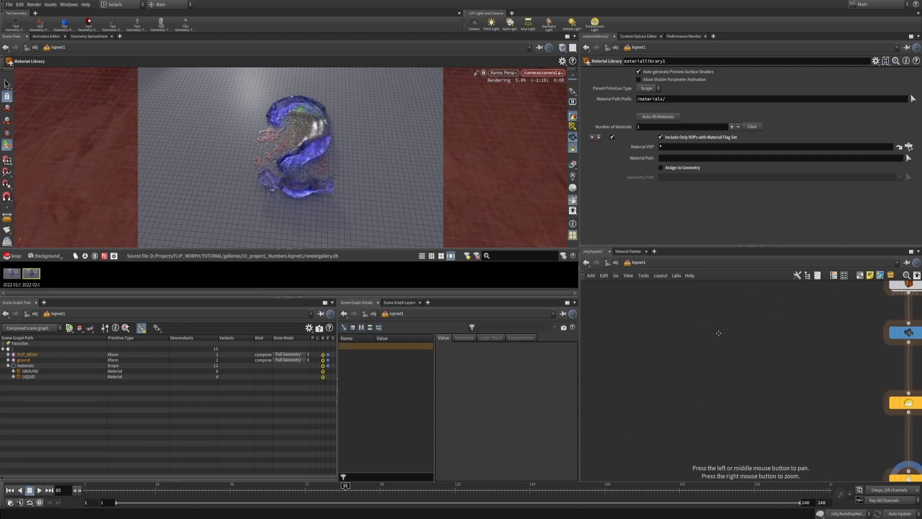
alt+middle_drag(824, 310, 733, 359)
click(789, 516)
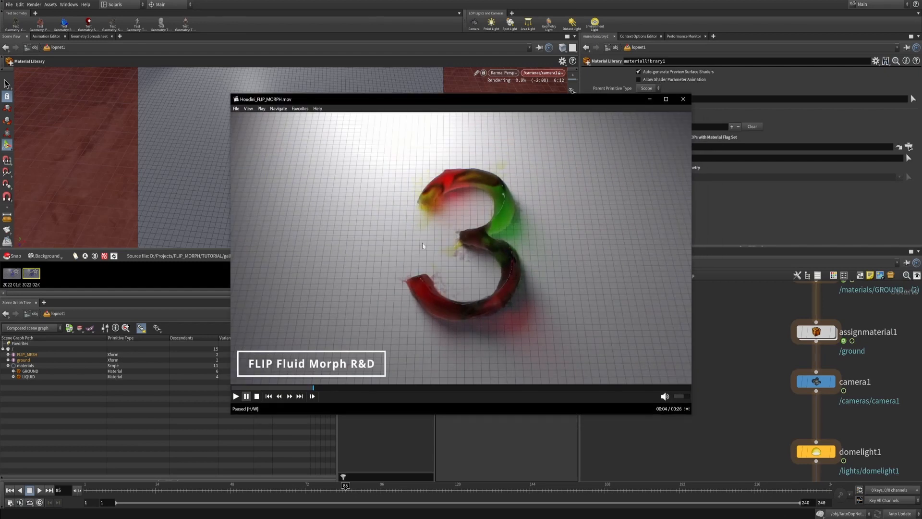
click(283, 387)
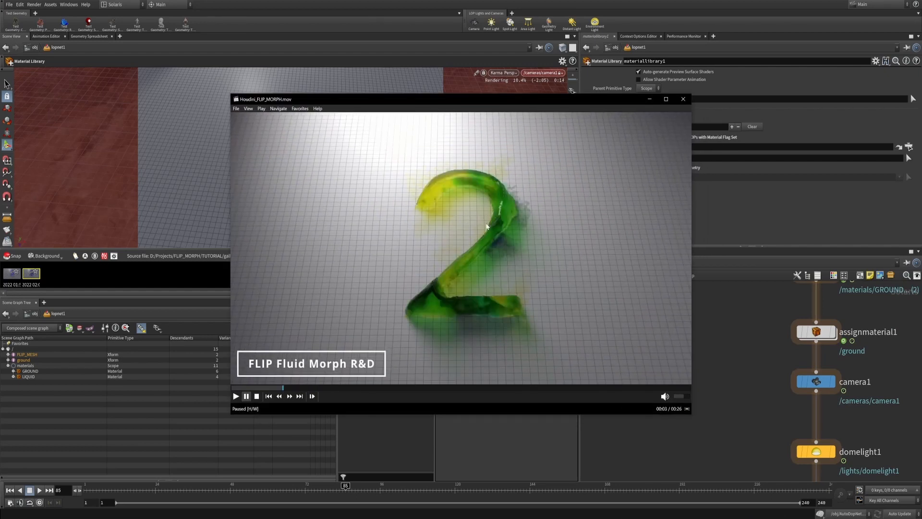
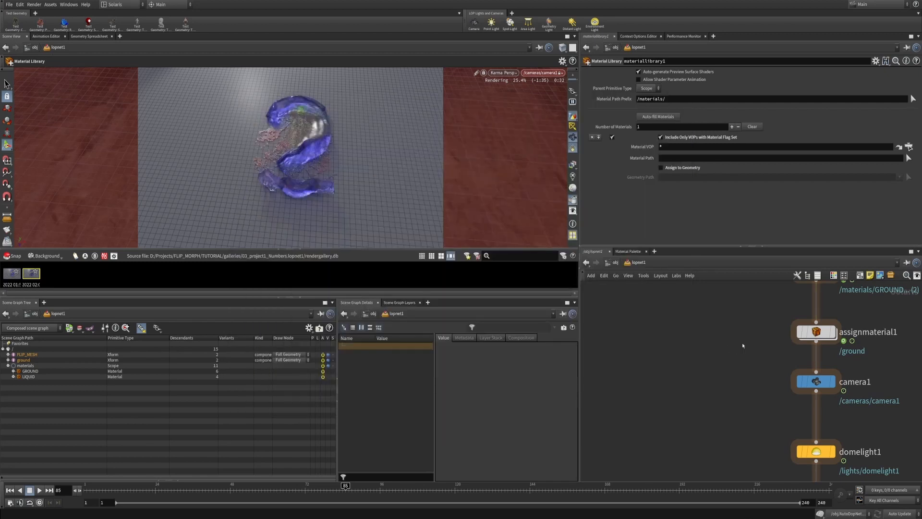
scroll(734, 354, down, 5)
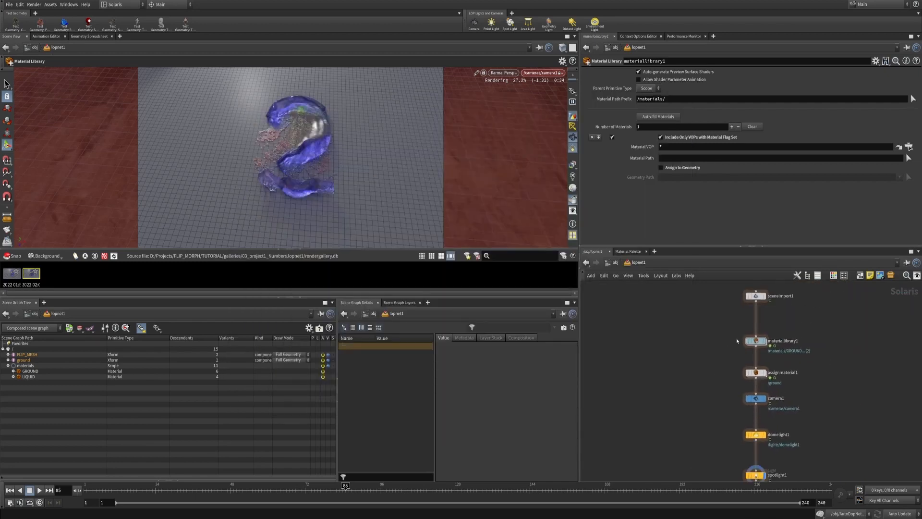
Step: Reopen FLIP_MESH from the object level, move the RENDER null under FLATTEN, and open the FLATTEN VOP network at its output
click(612, 264)
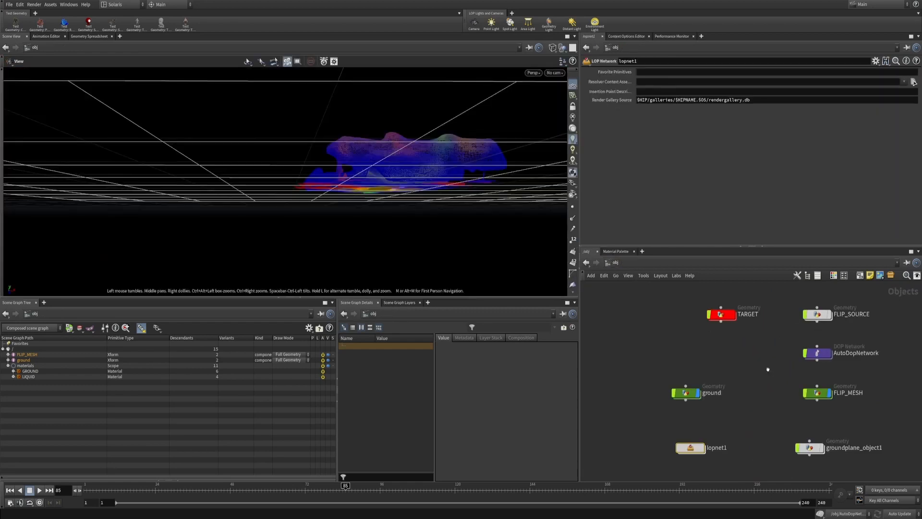
middle_drag(768, 371, 696, 330)
double_click(746, 351)
middle_drag(669, 461, 719, 364)
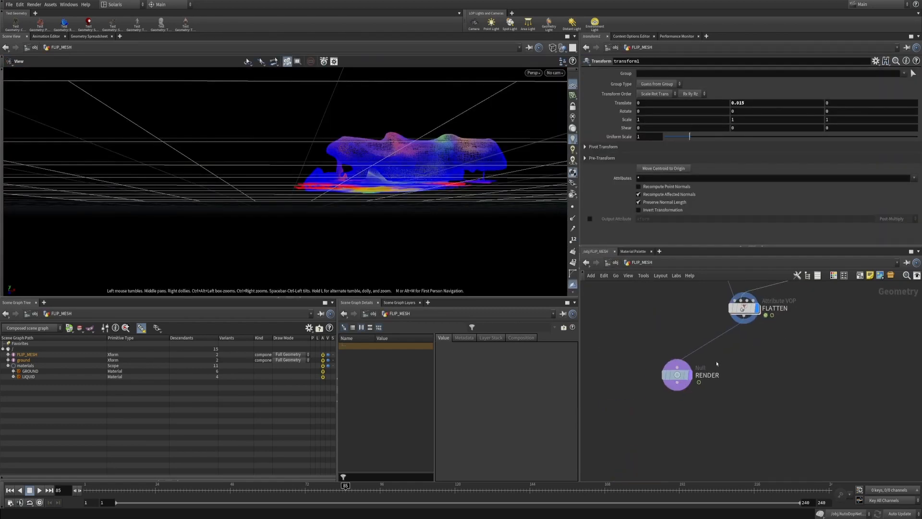
drag(678, 375, 718, 414)
double_click(743, 307)
alt+right_drag(833, 303, 799, 348)
alt+right_drag(661, 343, 776, 339)
middle_drag(811, 369, 743, 368)
alt+middle_drag(800, 341, 776, 360)
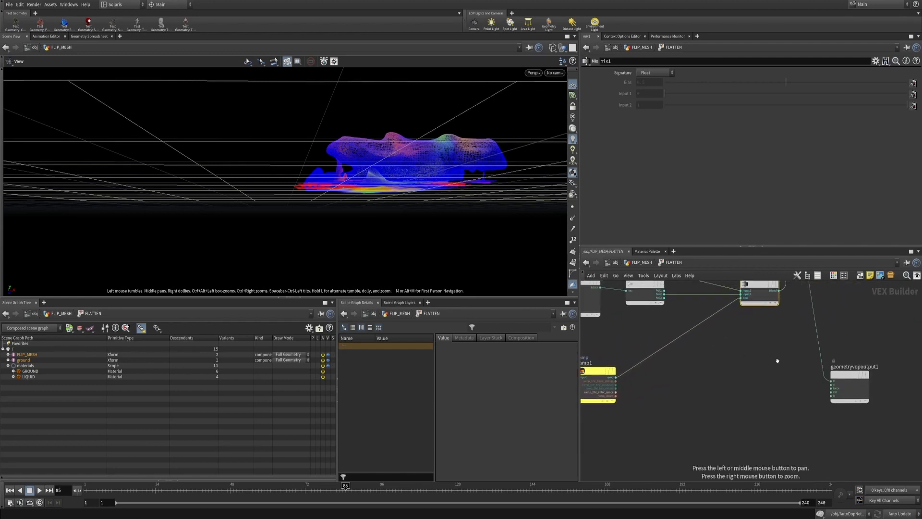
Step: Temporarily wire the ramp output into the geometry output's color to inspect the edge mask on the mesh, and remove that wire
key(y)
drag(790, 358, 845, 329)
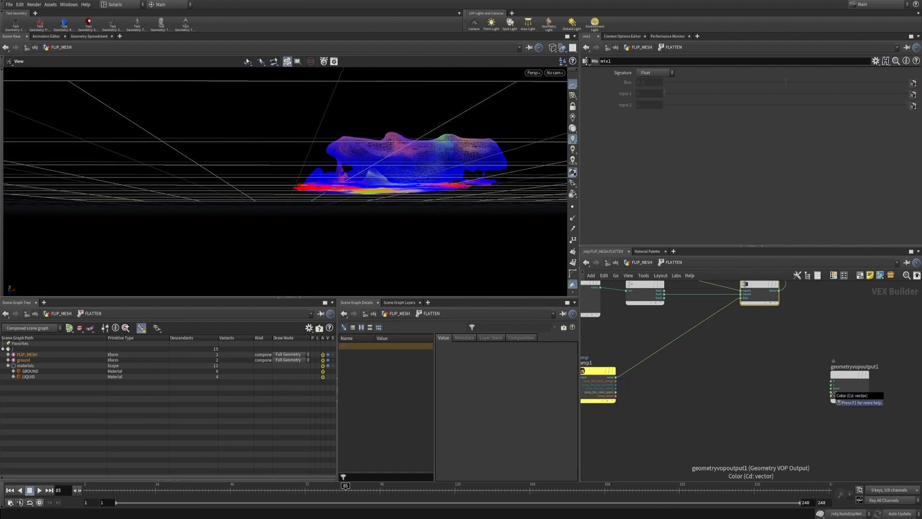
click(831, 392)
click(616, 345)
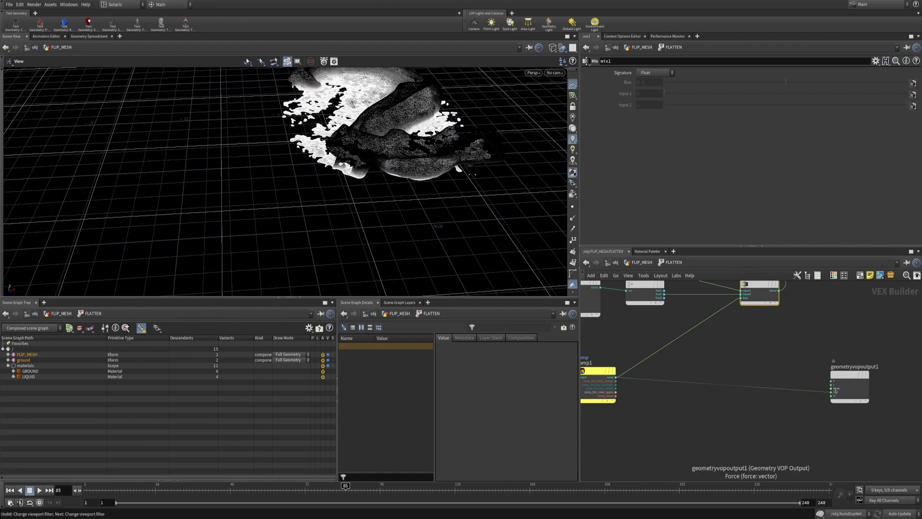
key(y)
drag(797, 368, 790, 402)
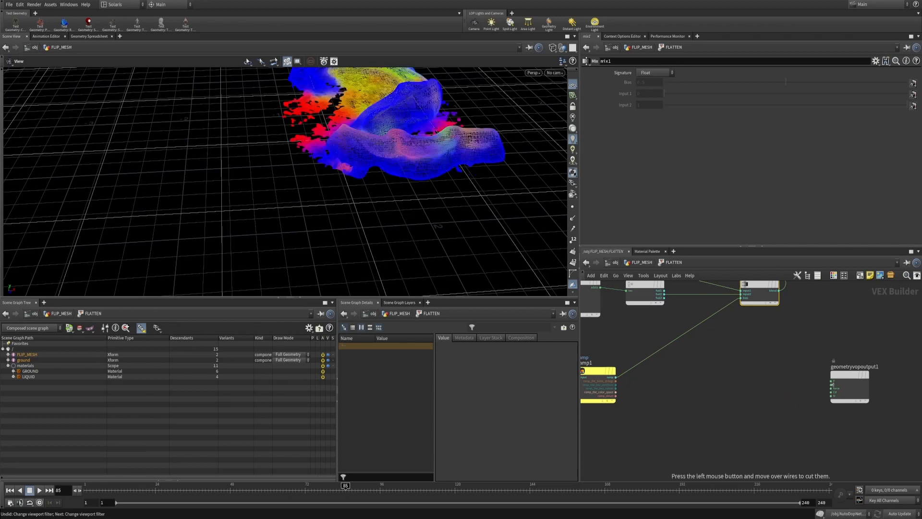
mouse_move(809, 313)
middle_down()
mouse_move(810, 417)
mouse_move(796, 296)
middle_up()
click(794, 314)
Step: Add a Bind Export fed by the ramp1 output and name its parameter edgeMask
middle_drag(747, 375, 861, 373)
scroll(726, 384, up, 3)
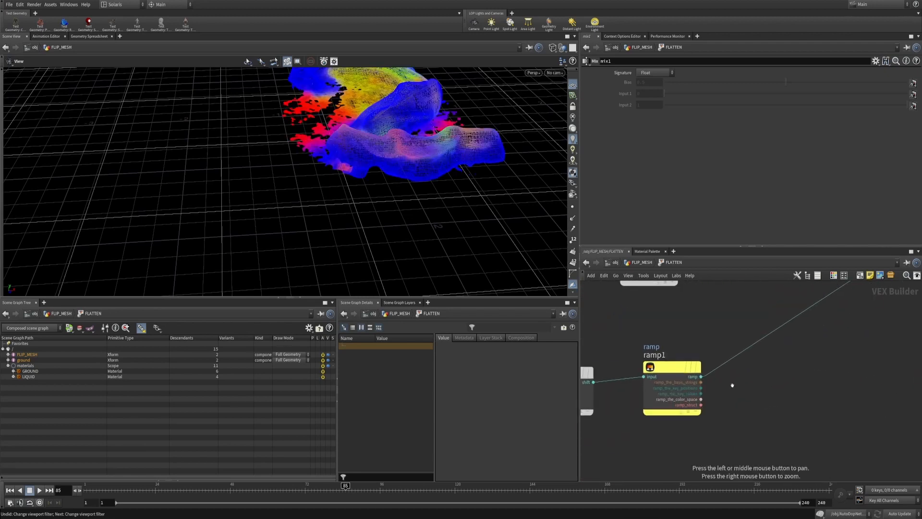
click(702, 377)
key(Tab)
text(bind)
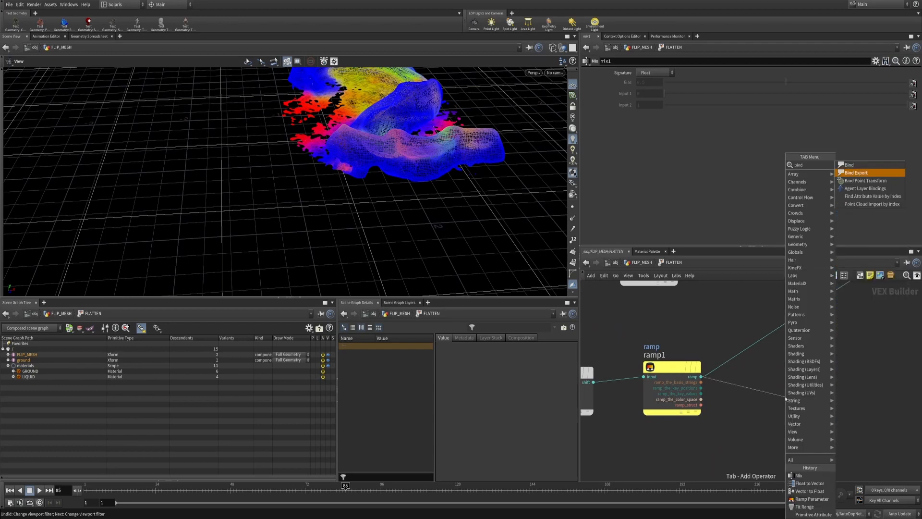
key(Return)
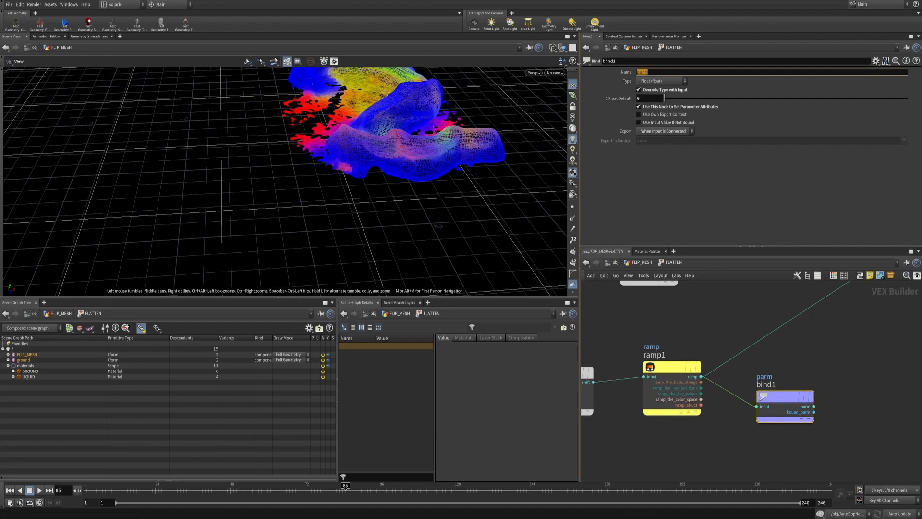
text(edgeMask)
key(Return)
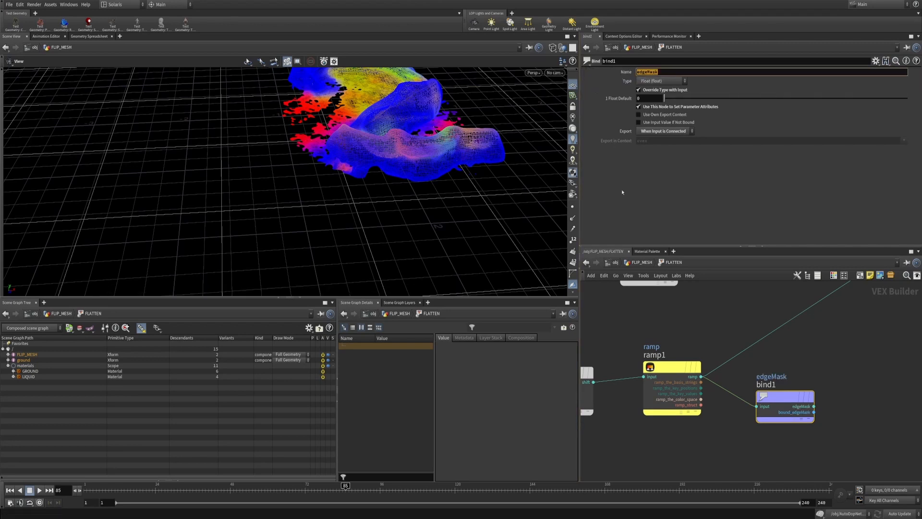
Step: Open materiallibrary1 inside lopnet1 and add a Bind node with its parameter name set to edgeMask
click(615, 262)
click(615, 262)
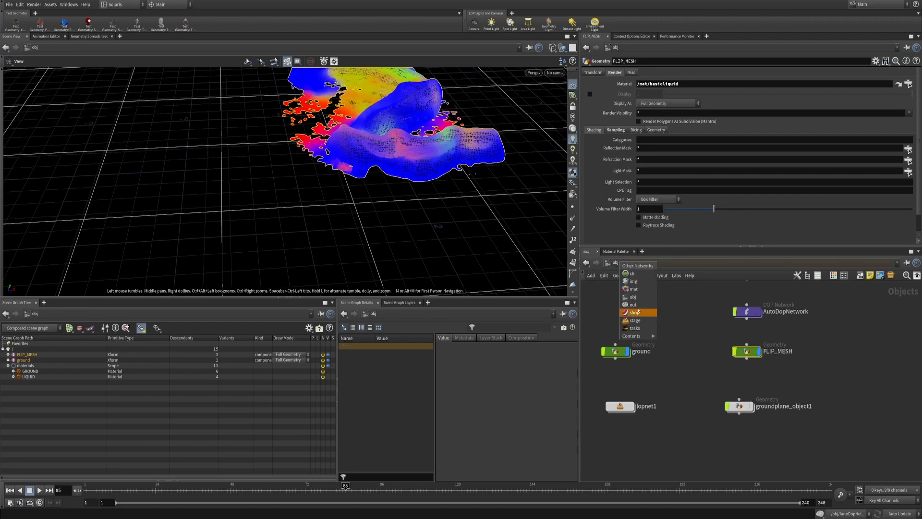
click(716, 348)
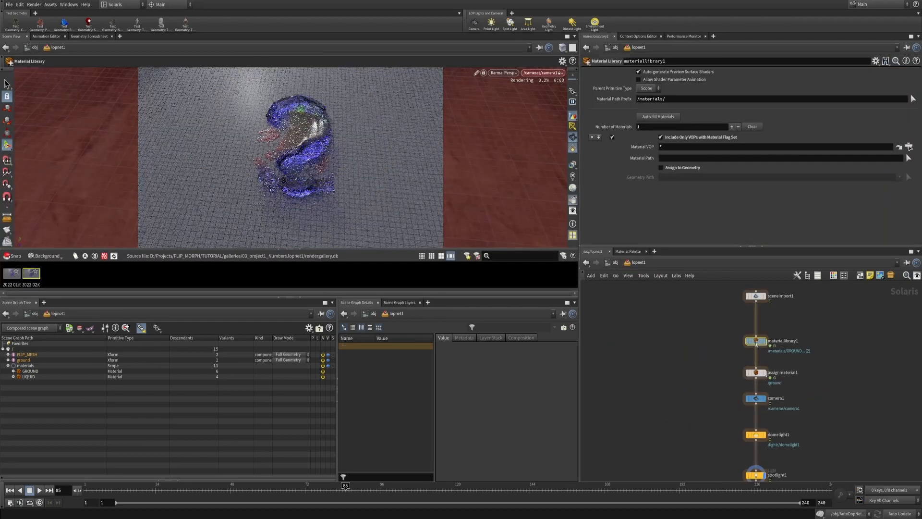
double_click(756, 341)
key(Tab)
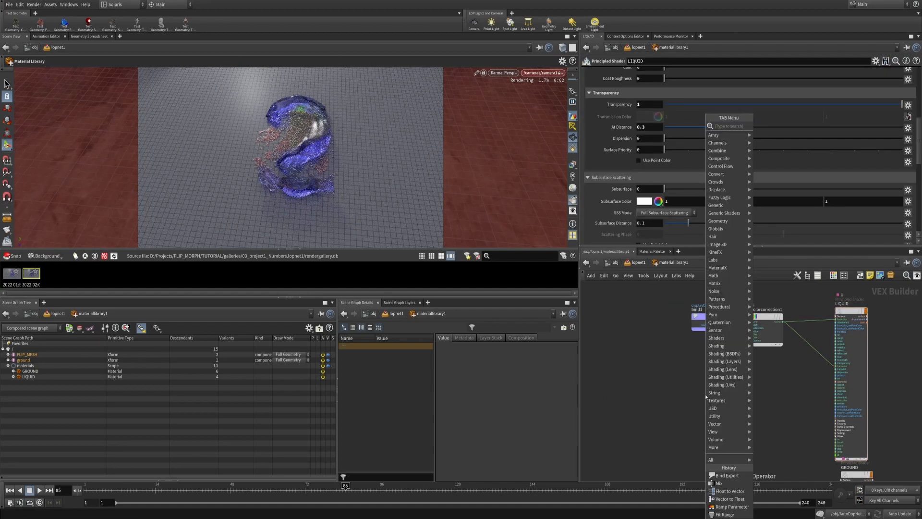
text(bind)
key(Return)
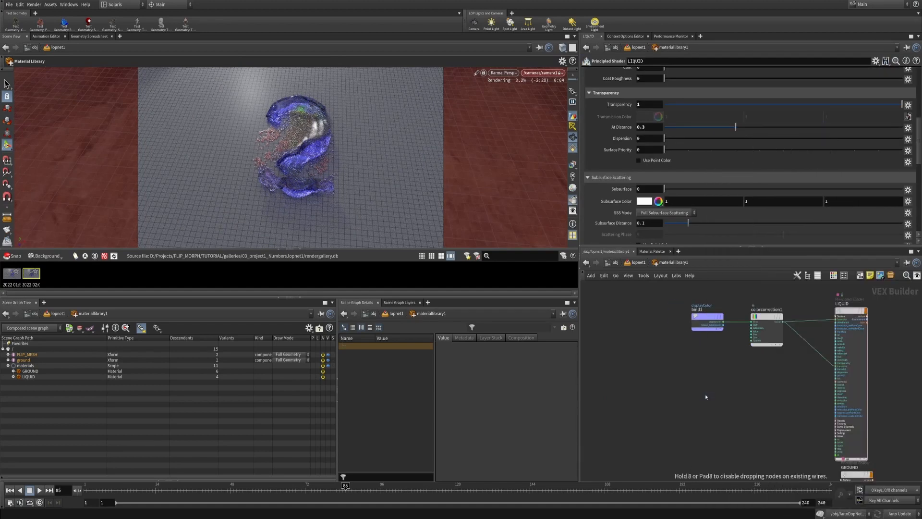
click(706, 397)
double_click(676, 71)
text(edgeMask)
key(Return)
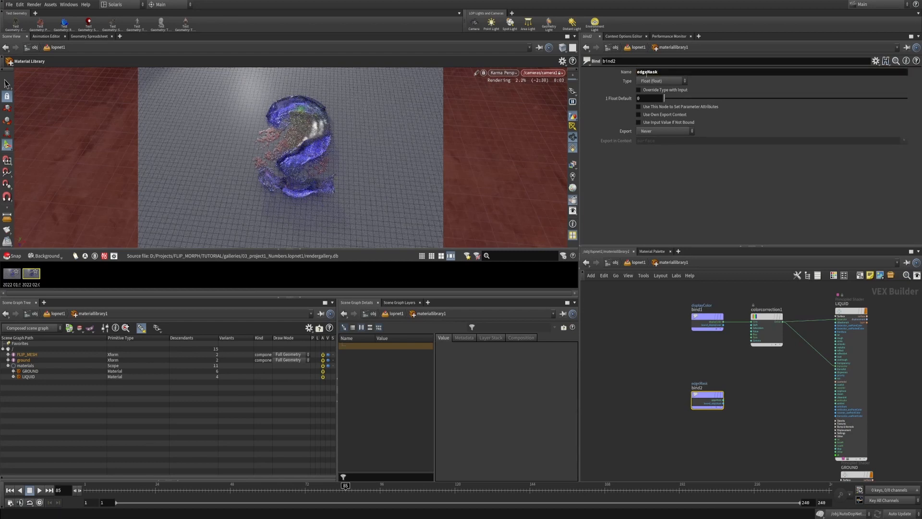
Step: Connect the edgeMask Bind output to the LIQUID shader's opacity and move the Bind clear of the other nodes
click(707, 321)
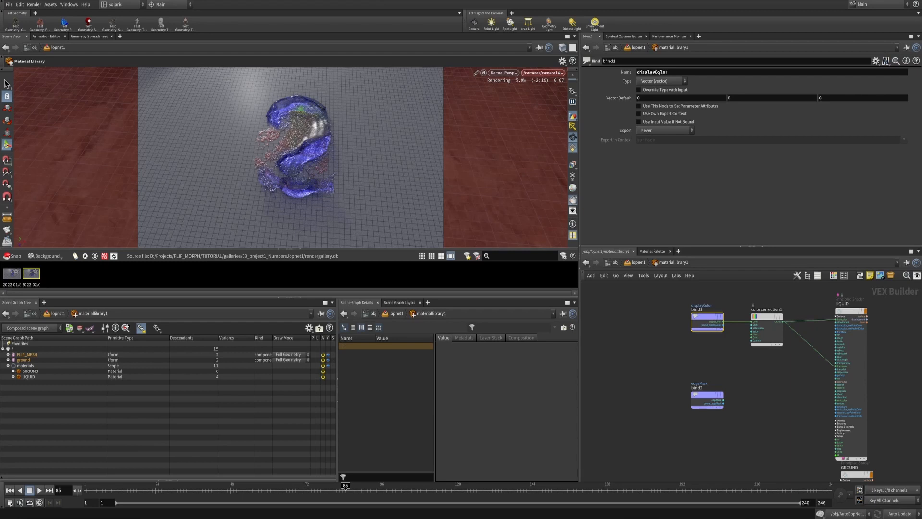
drag(701, 383, 685, 383)
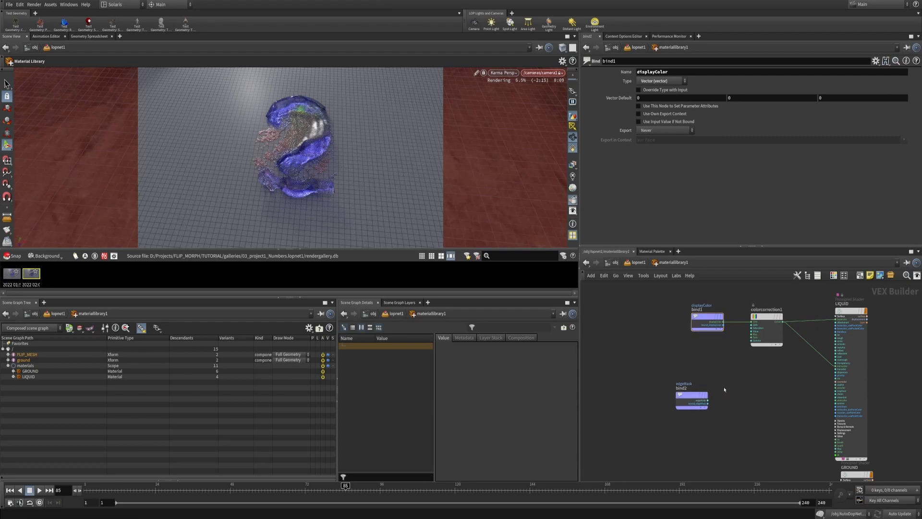
alt+middle_drag(730, 393, 717, 387)
alt+right_drag(717, 387, 720, 379)
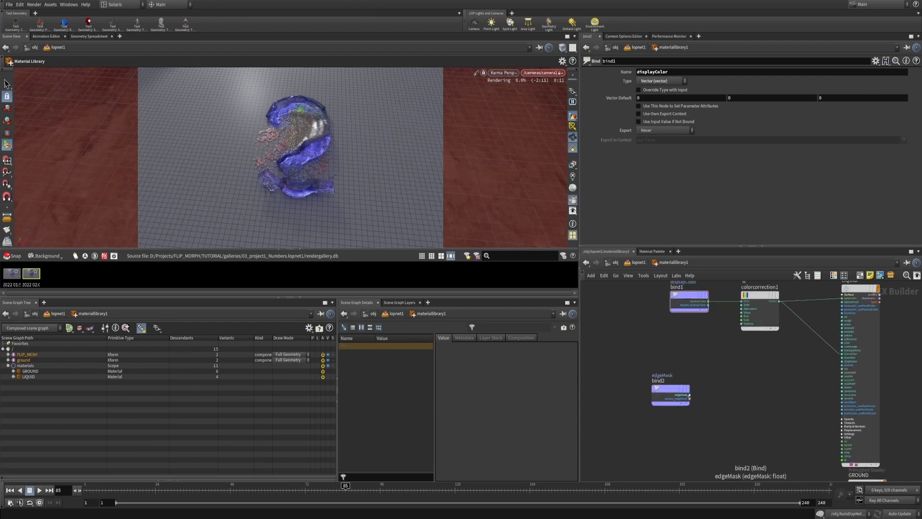
click(689, 395)
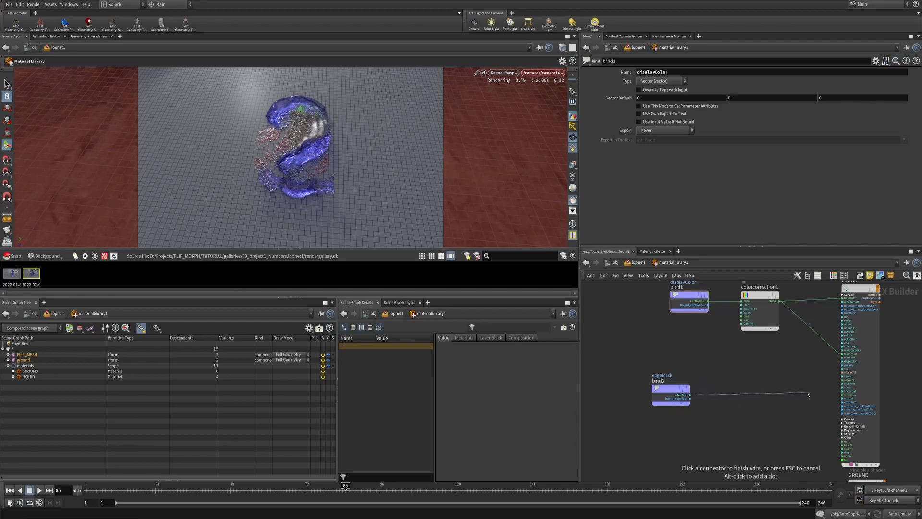
click(844, 420)
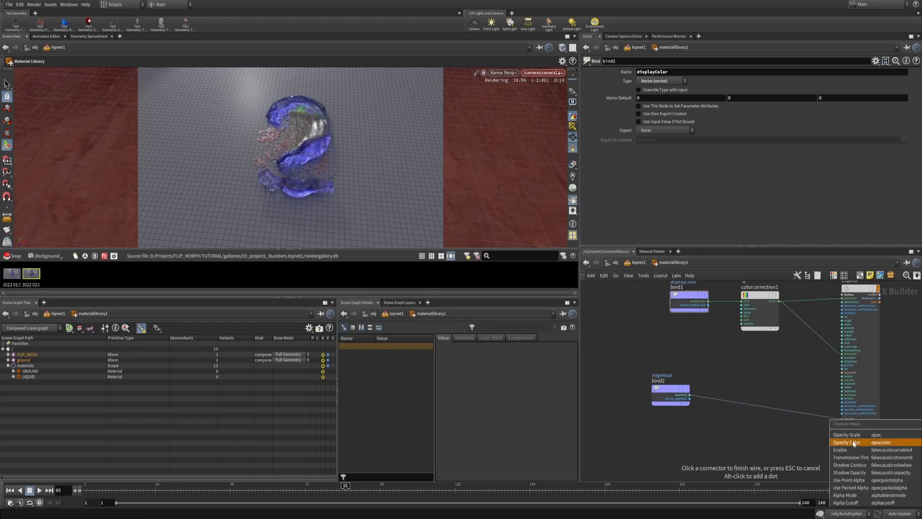
click(867, 438)
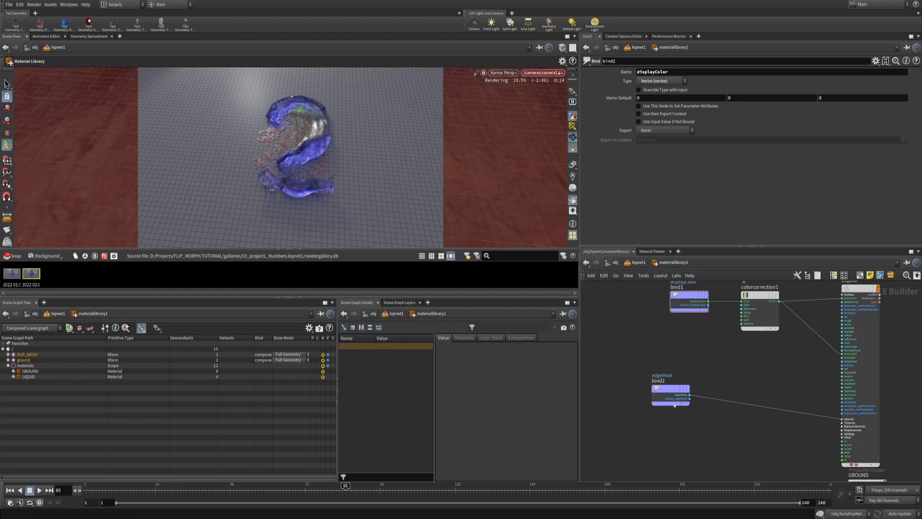
drag(667, 390, 644, 405)
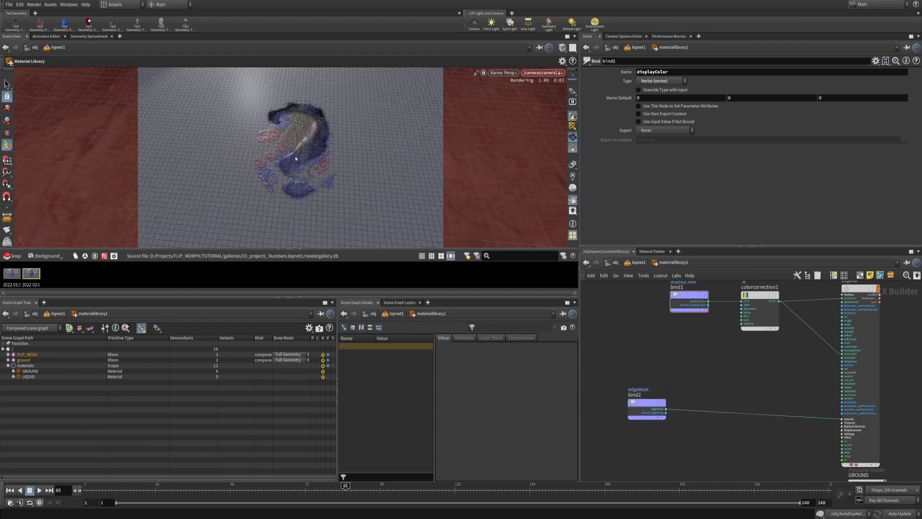
Step: Insert a Complement node on the wire between the edgeMask Bind and the LIQUID shader to invert the opacity mask
scroll(649, 361, up, 2)
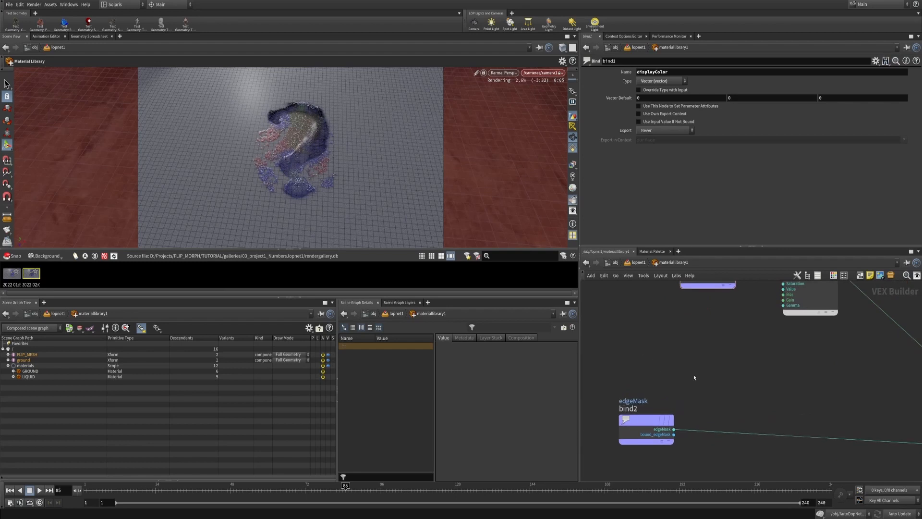
click(655, 409)
click(761, 413)
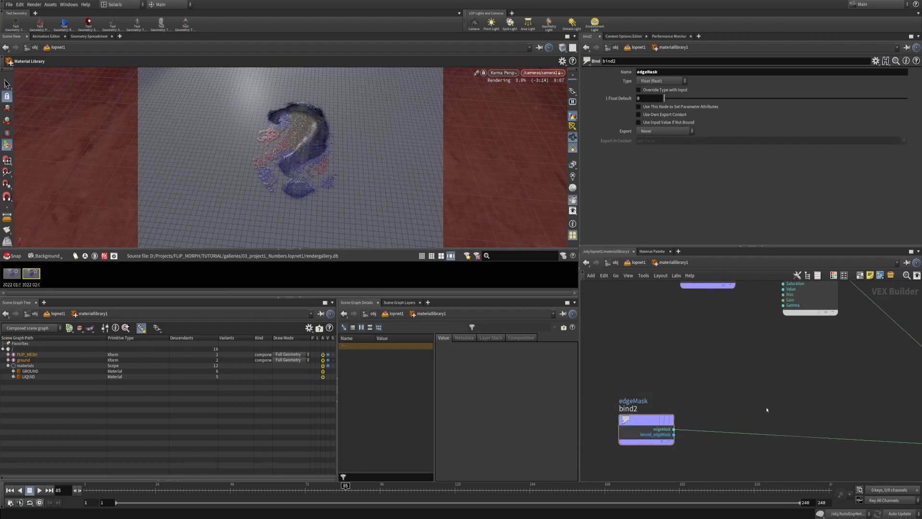
key(Tab)
text(compl)
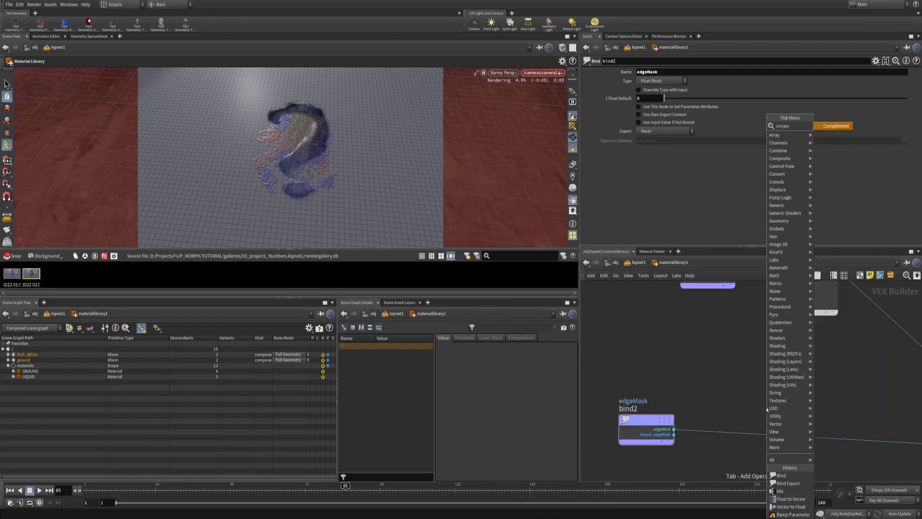
key(Return)
click(762, 411)
drag(762, 412, 744, 432)
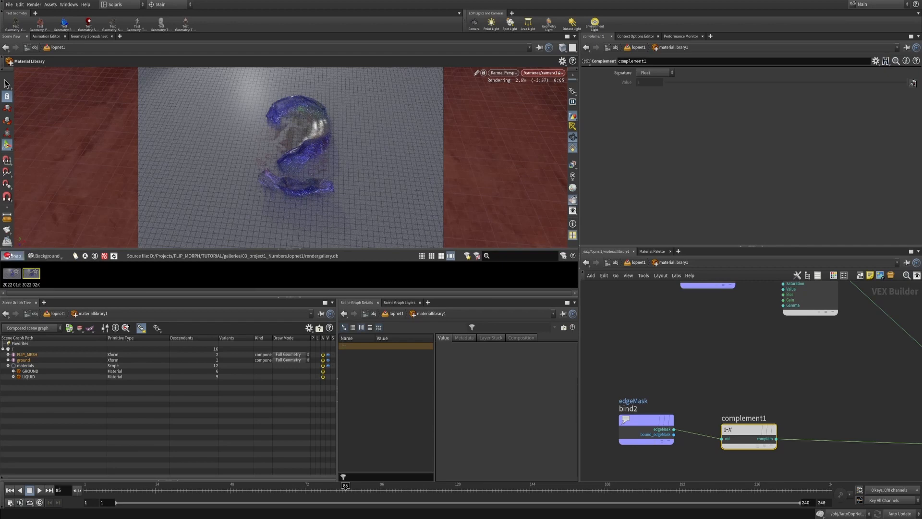
Step: Save a snapshot of the current render and inspect the whole frame in the separate render gallery window
click(53, 277)
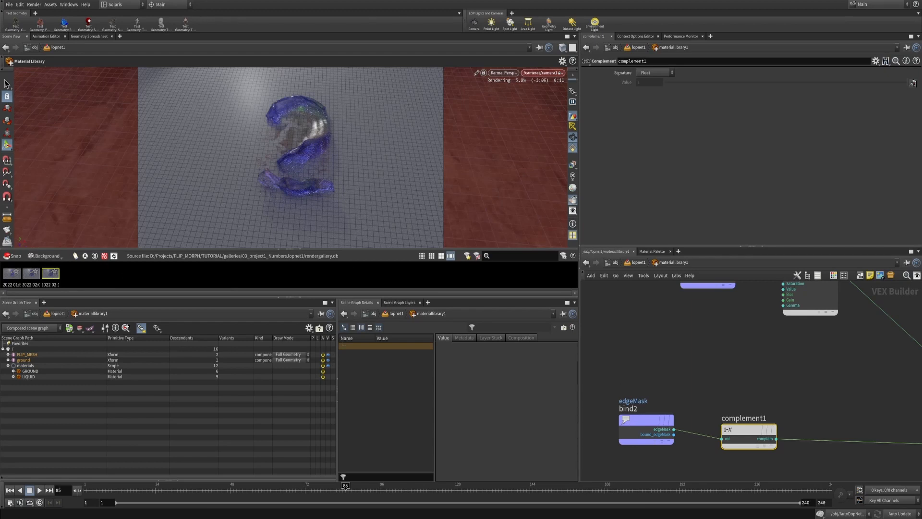
key(alt+Tab)
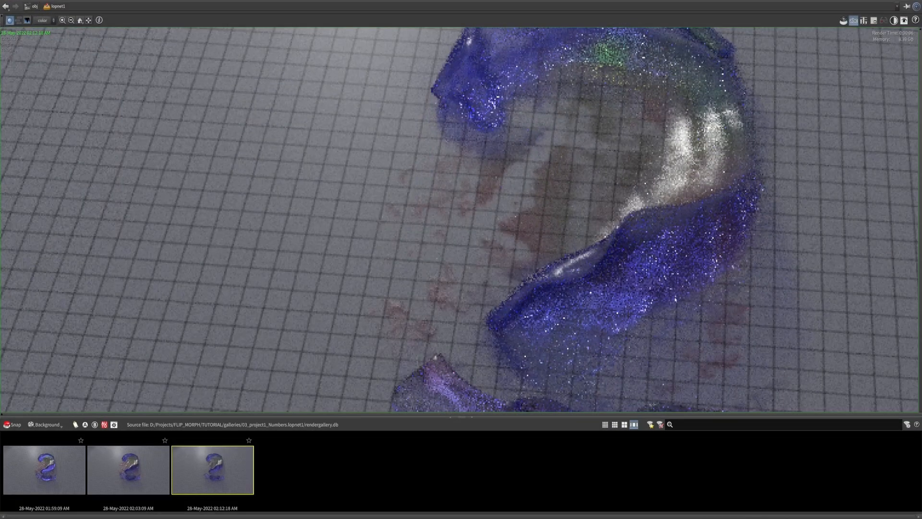
scroll(508, 201, down, 5)
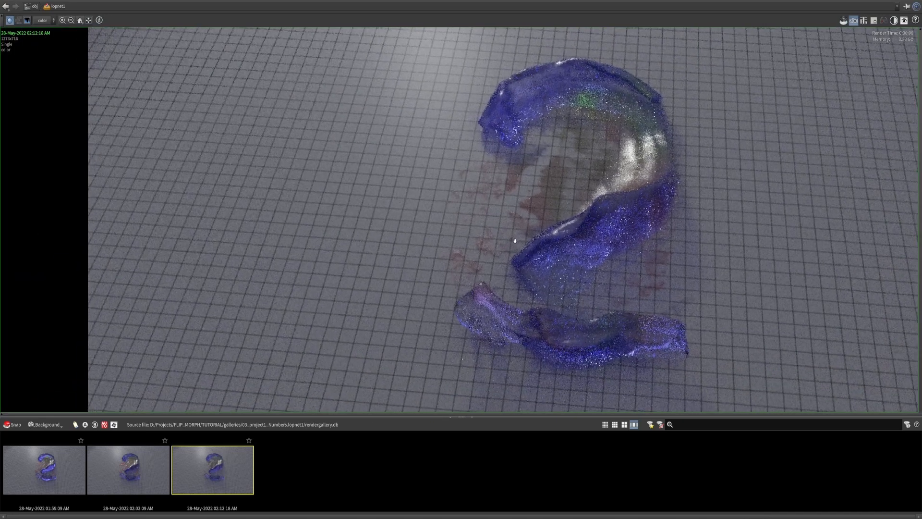
scroll(515, 240, down, 2)
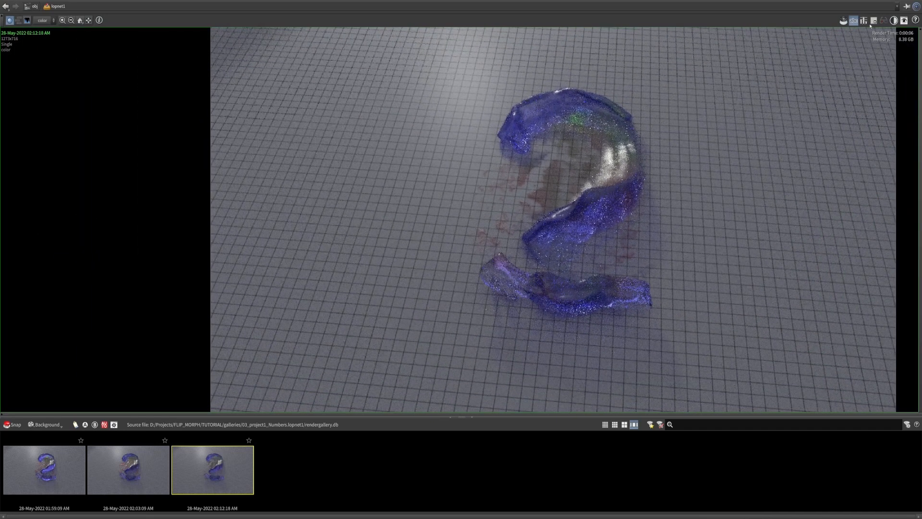
key(alt+Tab)
Step: Open the FLATTEN VOP inside the FLIP_MESH geometry and move the edgeMask Bind clear of the ramp1 node
click(649, 331)
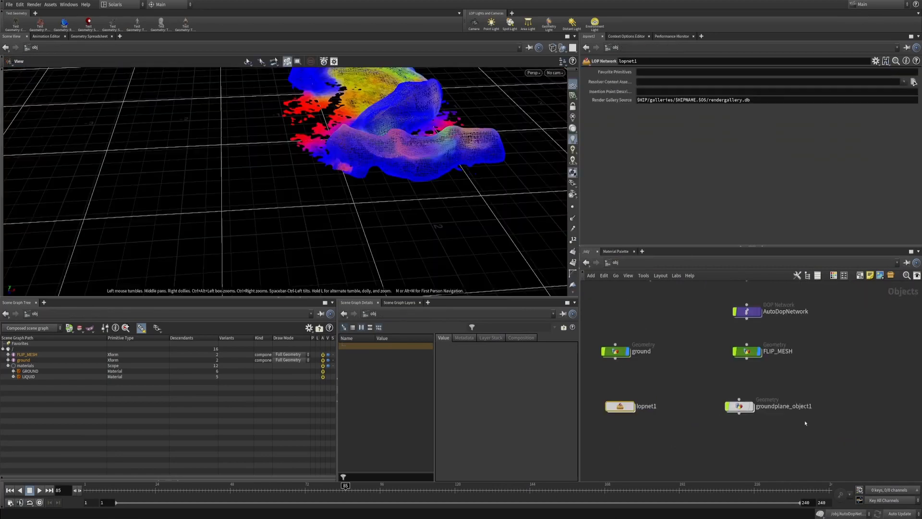
middle_drag(762, 344, 766, 384)
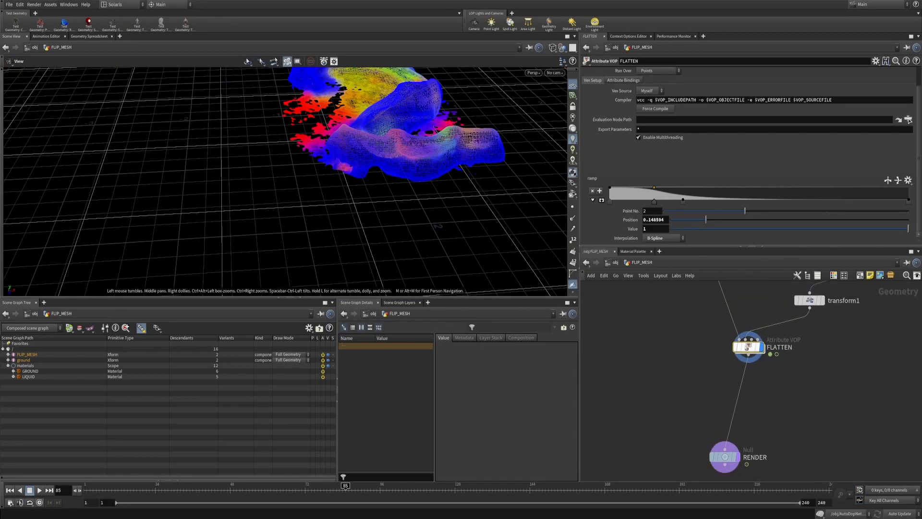
double_click(747, 349)
middle_drag(712, 353, 753, 352)
drag(750, 332, 683, 466)
key(h)
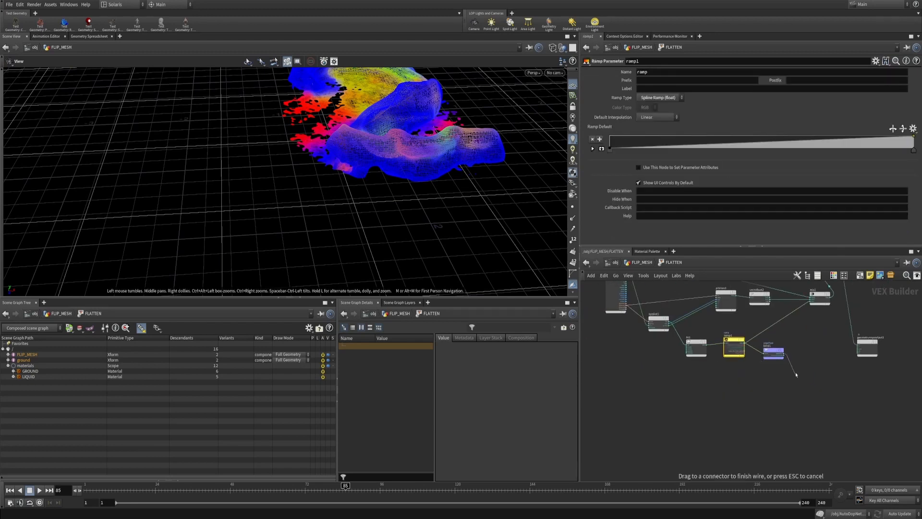
key(h)
drag(778, 393, 702, 347)
click(777, 431)
drag(777, 431, 806, 465)
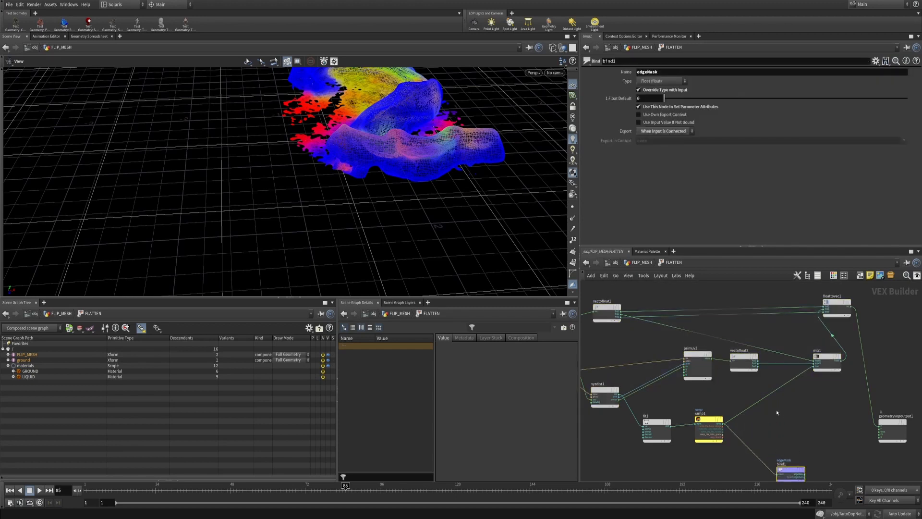
key(u)
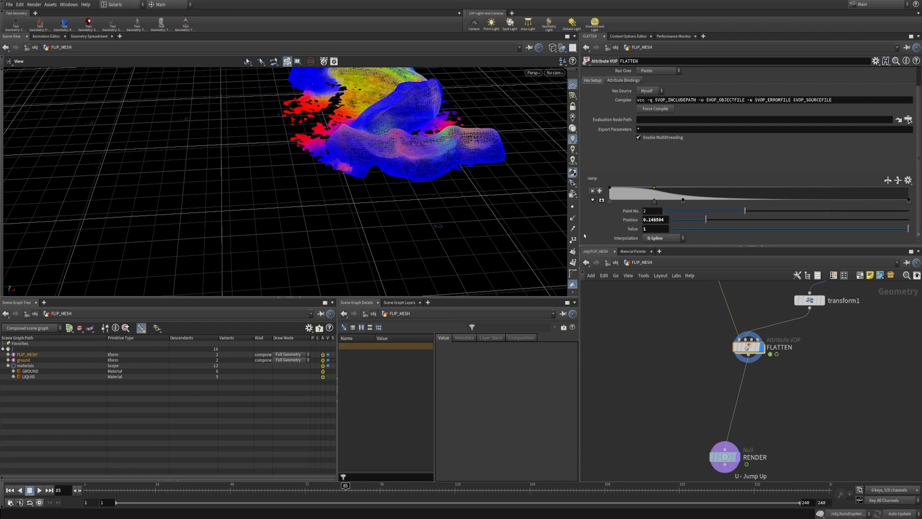
Step: Try moving the third point of FLATTEN's ramp to about 0.398, and undo the change
alt+drag(426, 153, 300, 125)
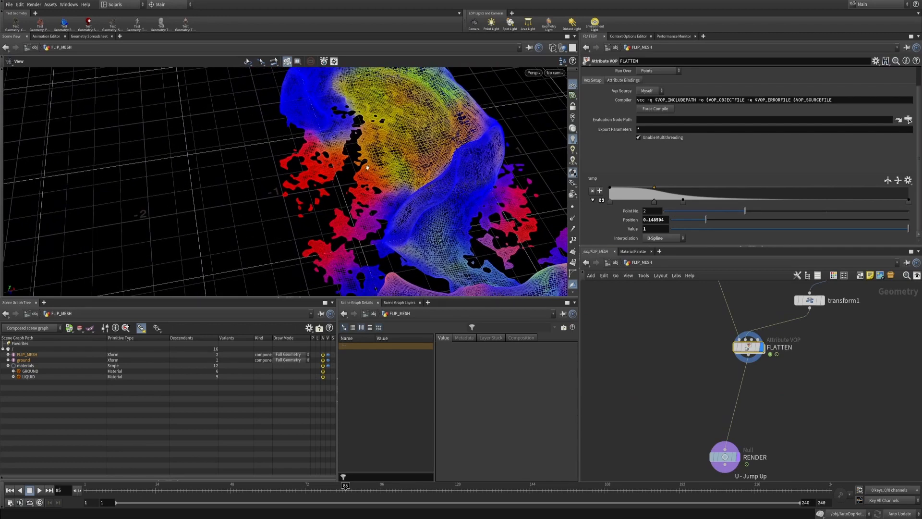
mouse_move(424, 171)
alt+mouse_down()
mouse_move(383, 183)
mouse_move(413, 178)
alt+mouse_up()
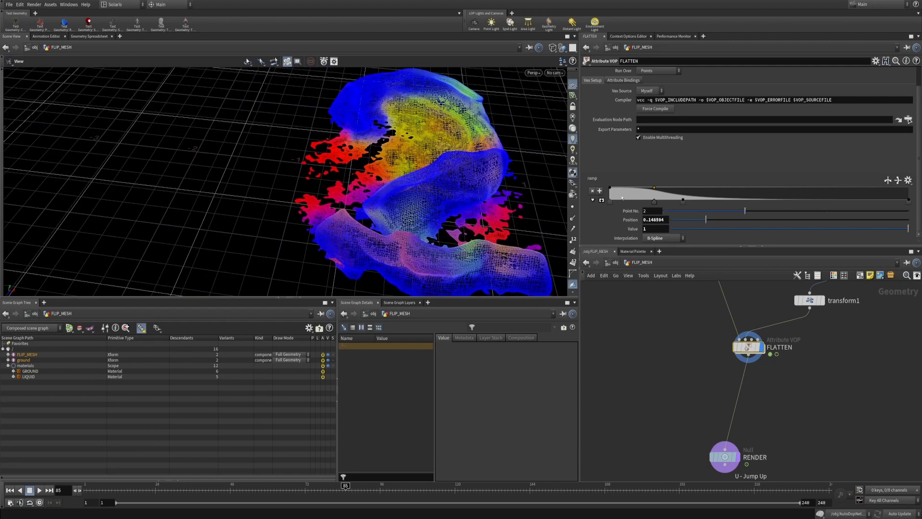
drag(684, 201, 728, 201)
key(ctrl+z)
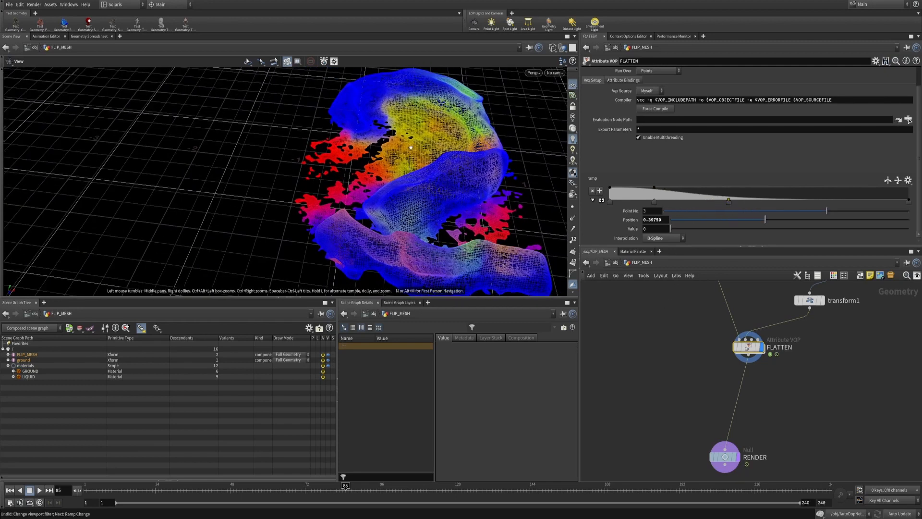
key(ctrl+z)
Step: Cut the edgeMask Bind out of the FLATTEN VOP network
scroll(737, 351, down, 2)
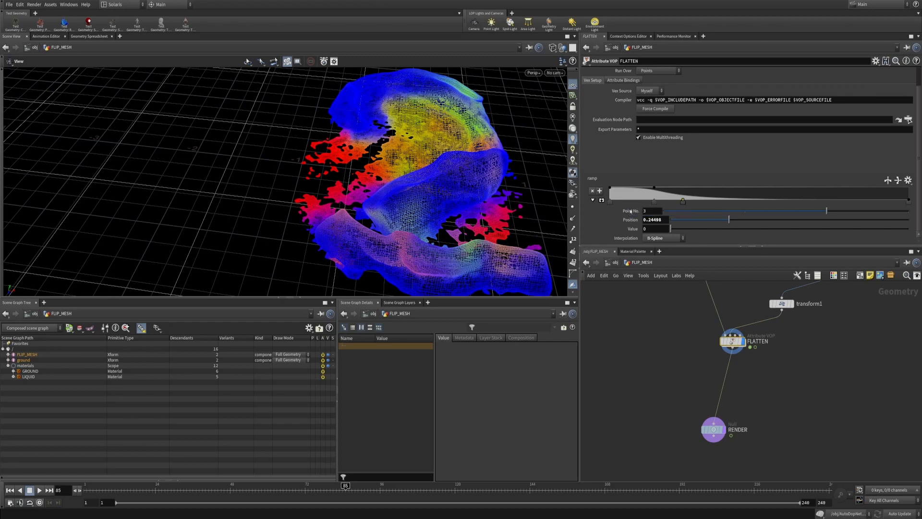
double_click(732, 341)
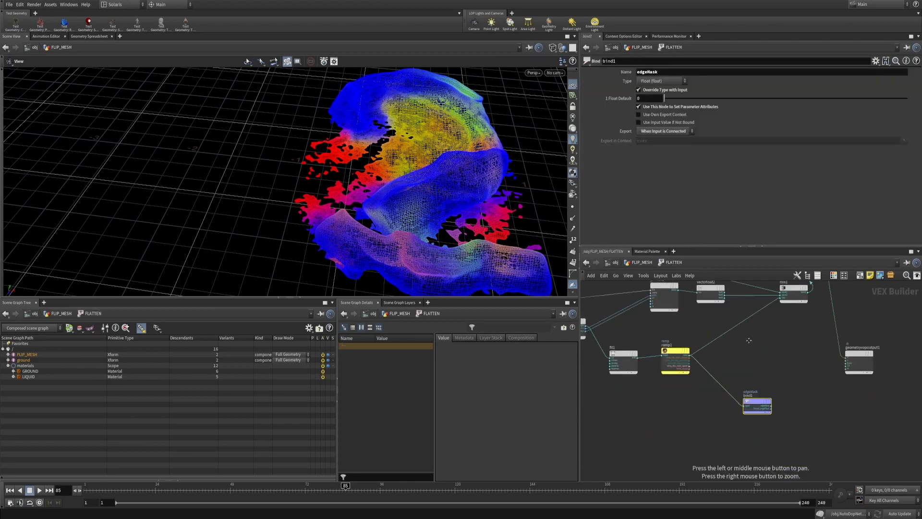
key(ctrl+x)
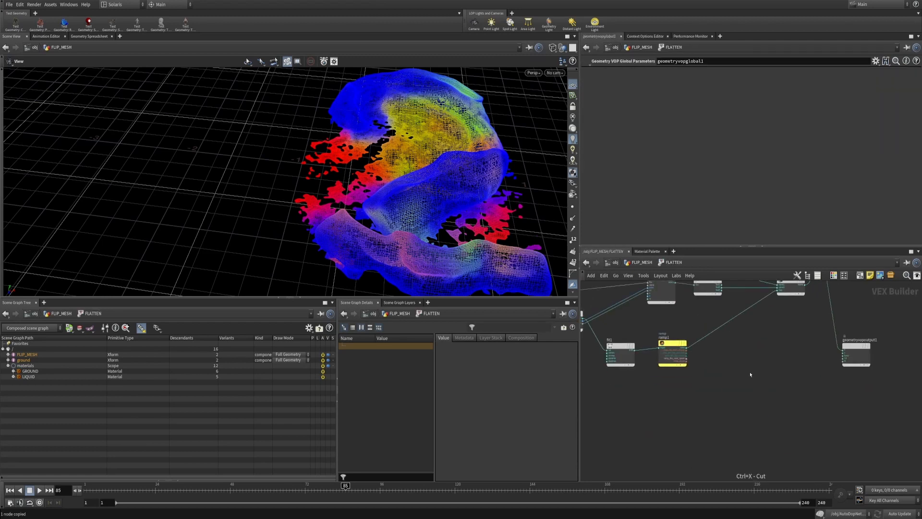
key(u)
Step: Duplicate the FLATTEN VOP below the original and delete the copy's primuv, mix and vector conversion nodes, keeping xyzdist1, fit1 and ramp1
alt+drag(735, 343, 738, 397)
double_click(739, 395)
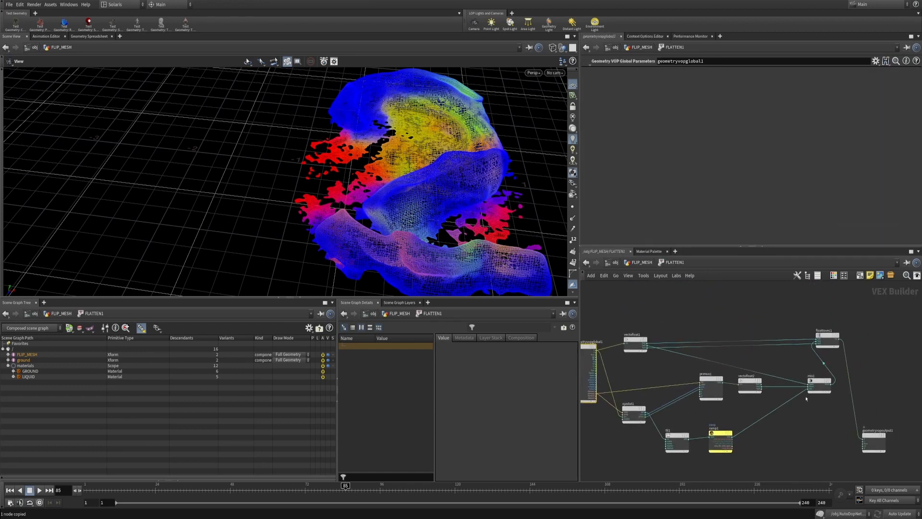
drag(879, 404, 628, 321)
key(Delete)
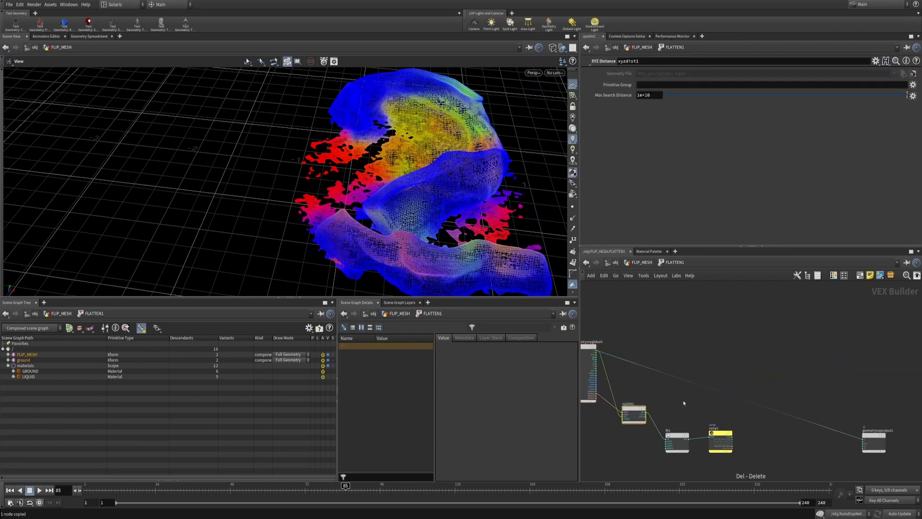
Step: Try moving the geometry output closer and removing xyzdist1 in the duplicated VOP, and undo both changes
drag(859, 424, 840, 388)
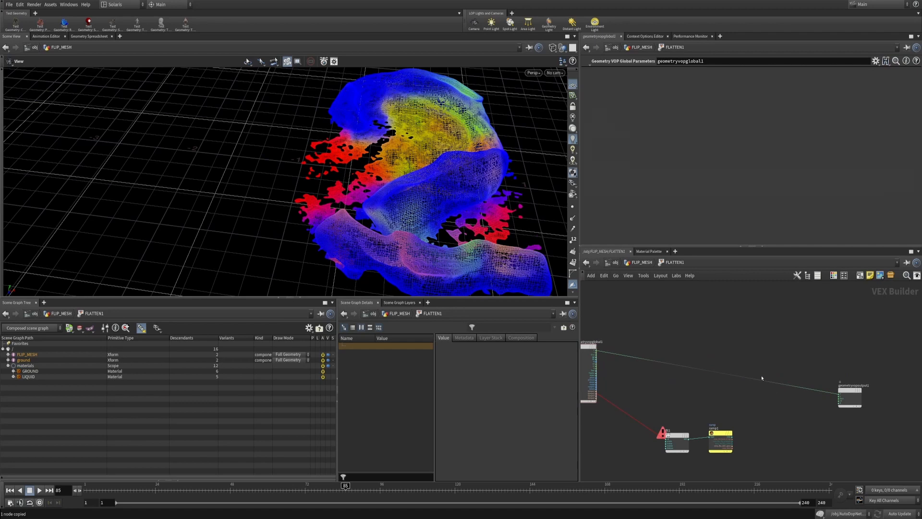
key(u)
key(i)
middle_drag(670, 409, 709, 385)
right_drag(664, 385, 727, 401)
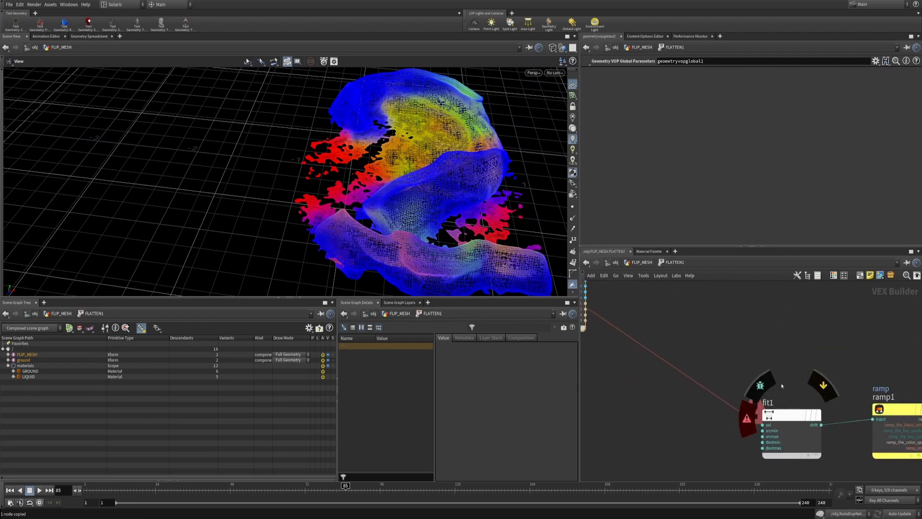
key(u)
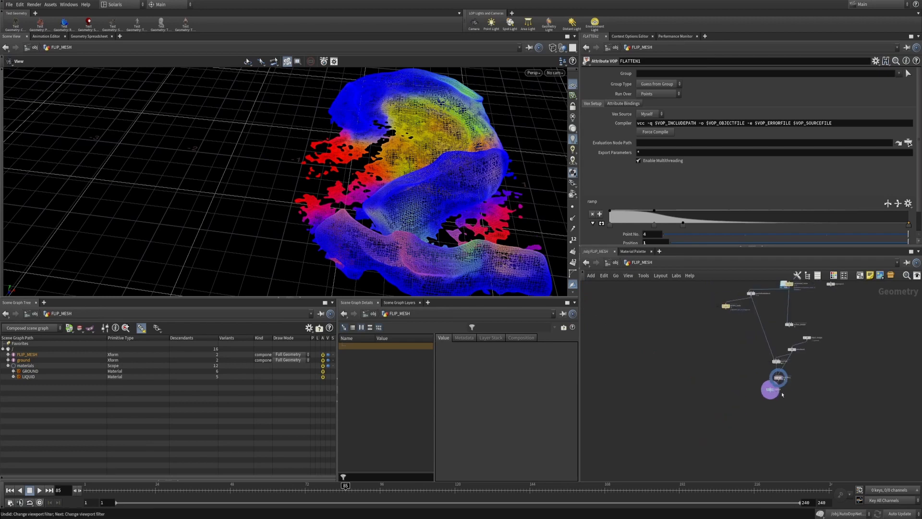
scroll(788, 383, up, 5)
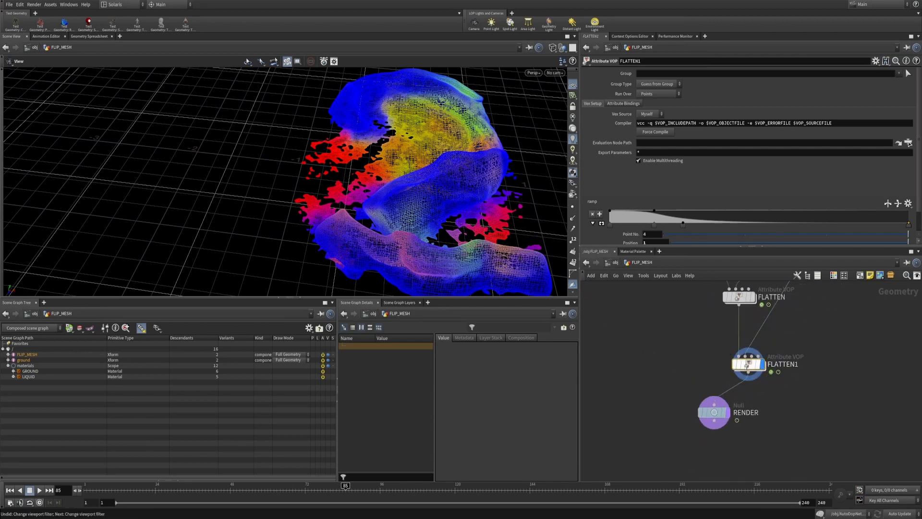
Step: Inside FLATTEN1, connect the ramp1 output to the geometry output's Cd input to preview the mask as colour
double_click(747, 365)
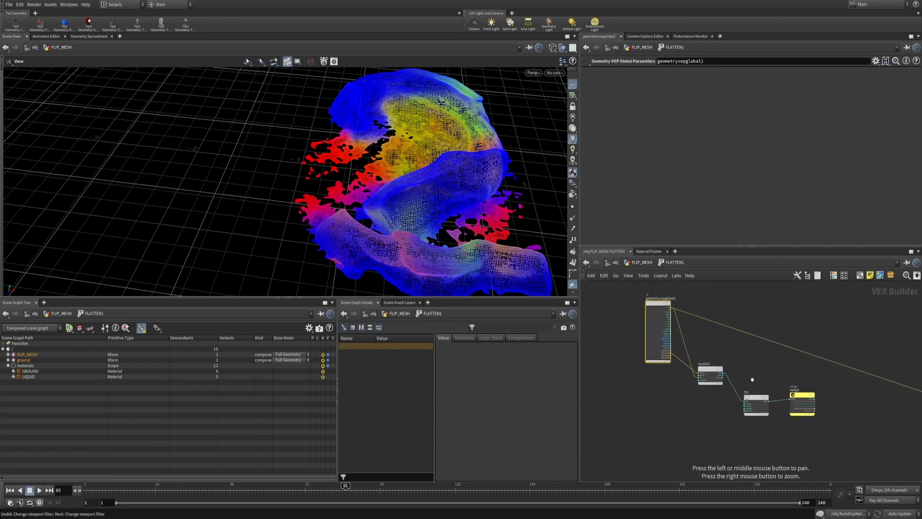
scroll(752, 378, up, 1)
middle_drag(730, 344, 605, 316)
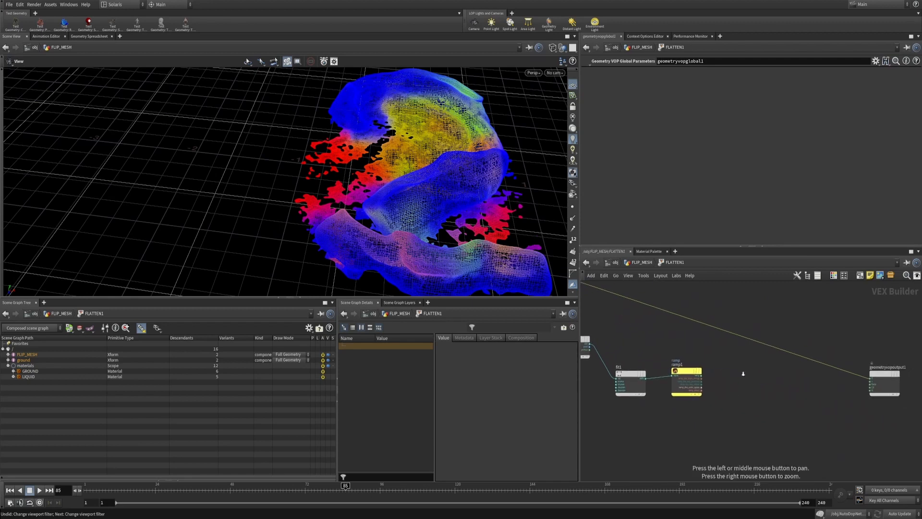
scroll(743, 373, up, 3)
click(654, 378)
mouse_move(813, 408)
middle_down()
mouse_move(717, 402)
mouse_move(746, 402)
mouse_move(648, 379)
mouse_move(815, 400)
middle_up()
click(817, 374)
middle_drag(731, 389, 871, 395)
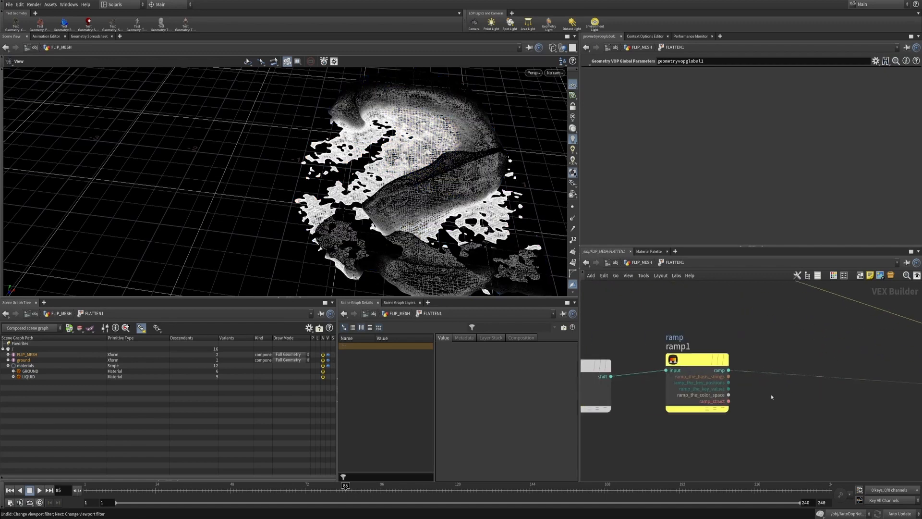
Step: Tighten FLATTEN1's ramp falloff by moving its third point to about 0.197 and its second point closer to the start
key(u)
scroll(623, 161, down, 2)
click(739, 297)
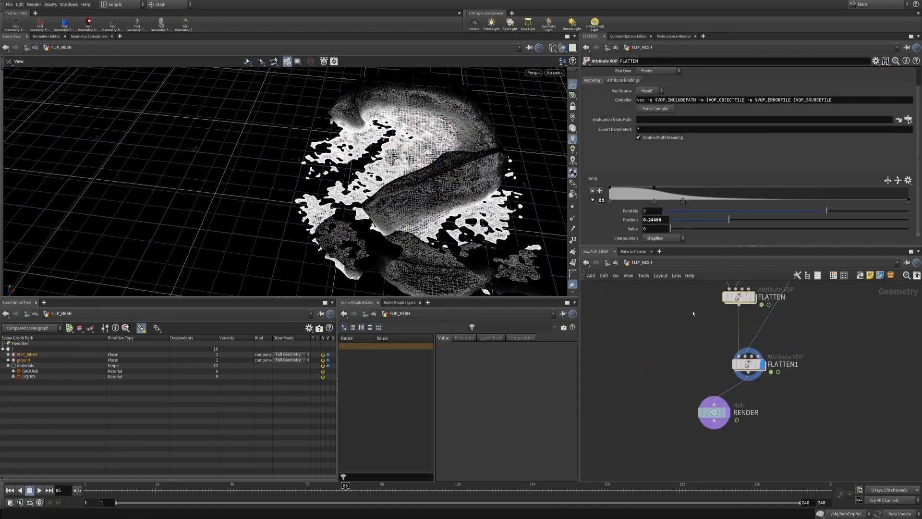
click(800, 363)
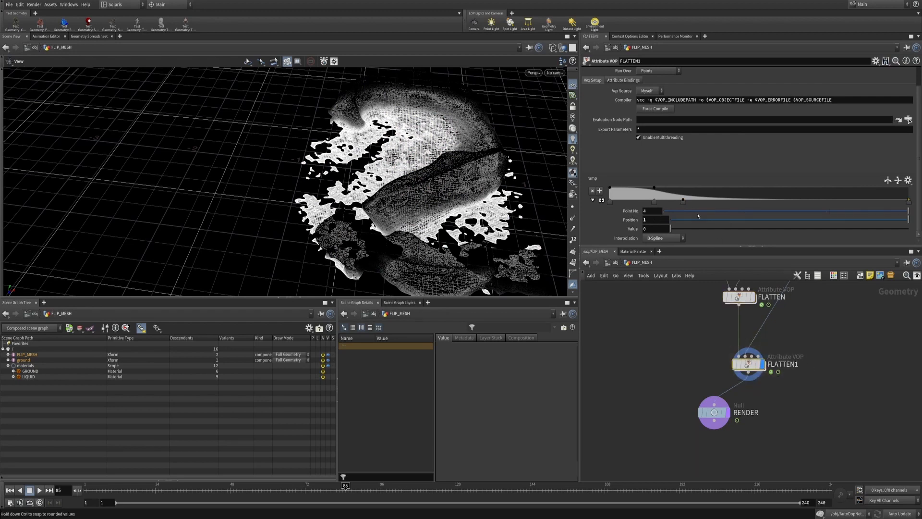
drag(685, 206, 656, 205)
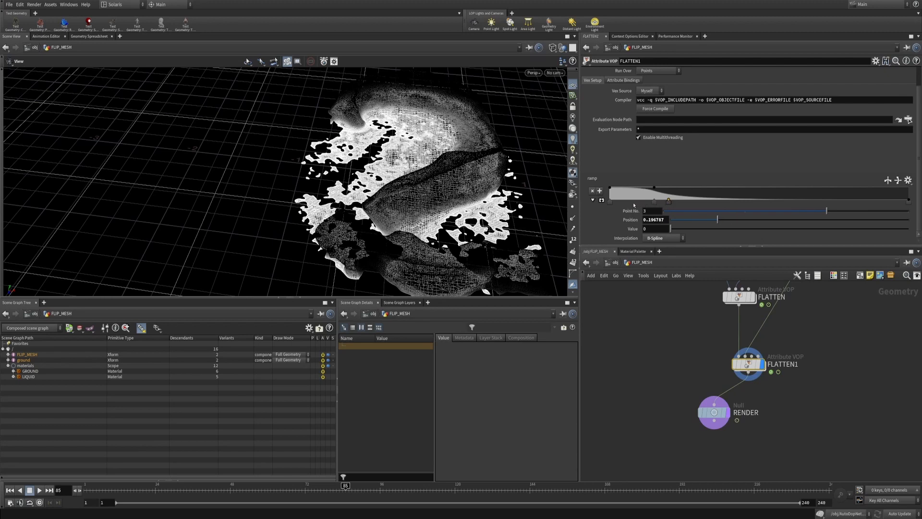
drag(651, 204, 633, 204)
click(668, 201)
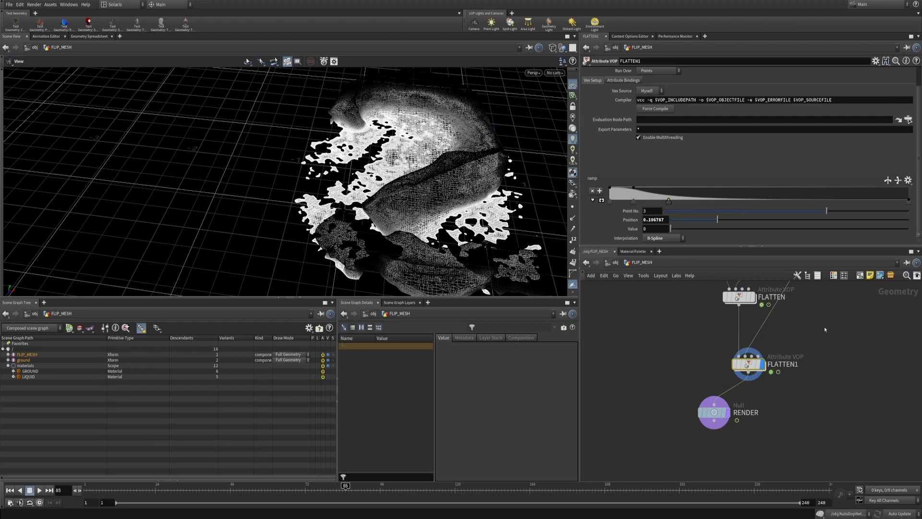
Step: Rename the FLATTEN1 node as edgeMask
double_click(787, 364)
text(edge)
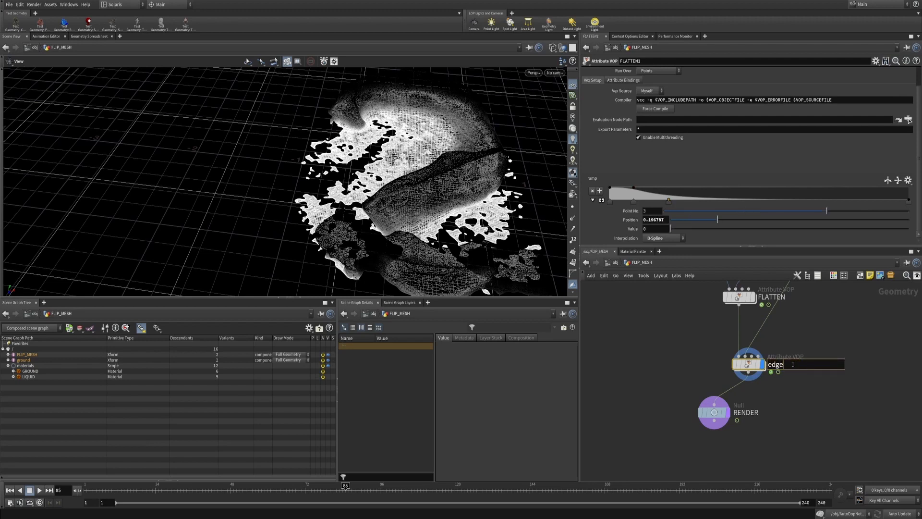
text(Mask)
key(Return)
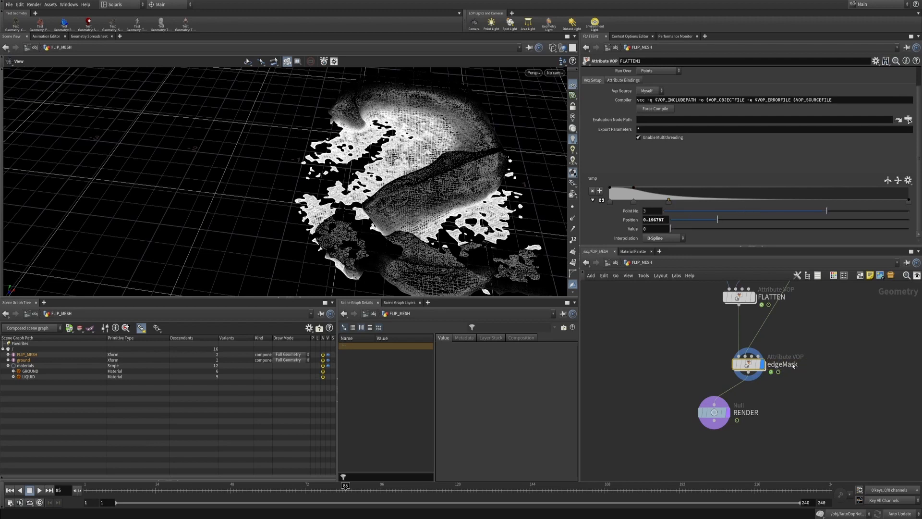
Step: Inside the edgeMask VOP, paste the edgeMask Bind fed by ramp1 and cut the wire from ramp1 to the output's Cd
double_click(757, 370)
middle_drag(779, 391, 706, 375)
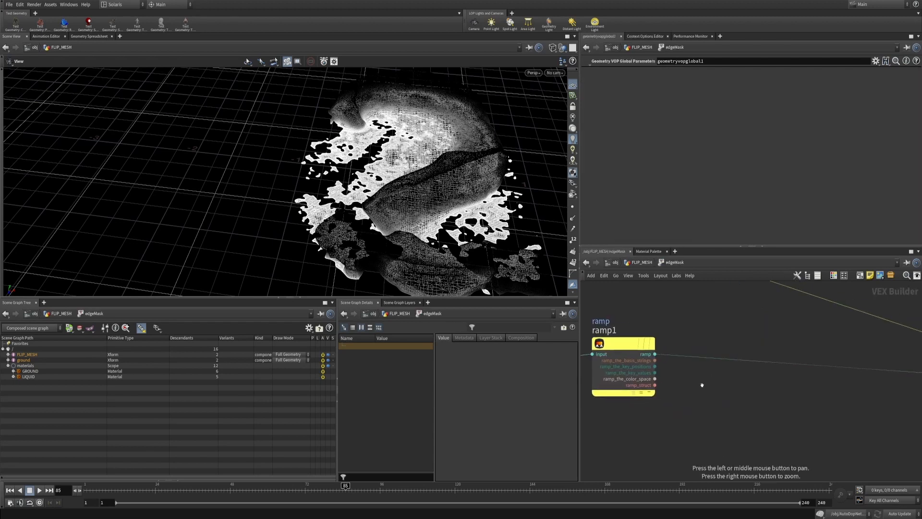
key(ctrl+v)
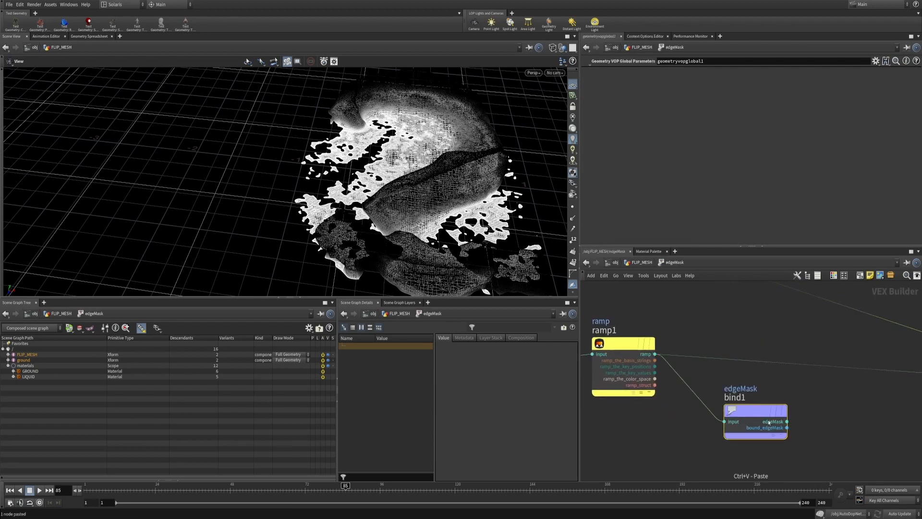
middle_drag(846, 383, 682, 391)
scroll(755, 397, down, 3)
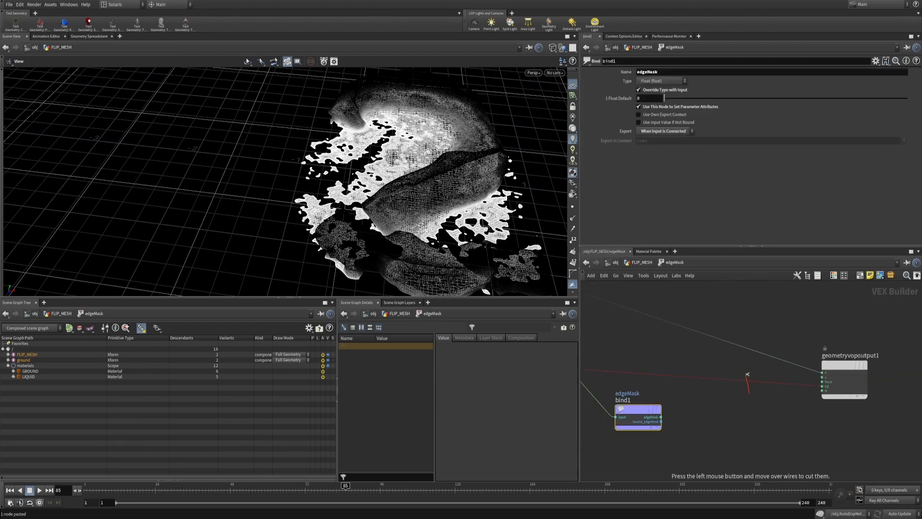
key(u)
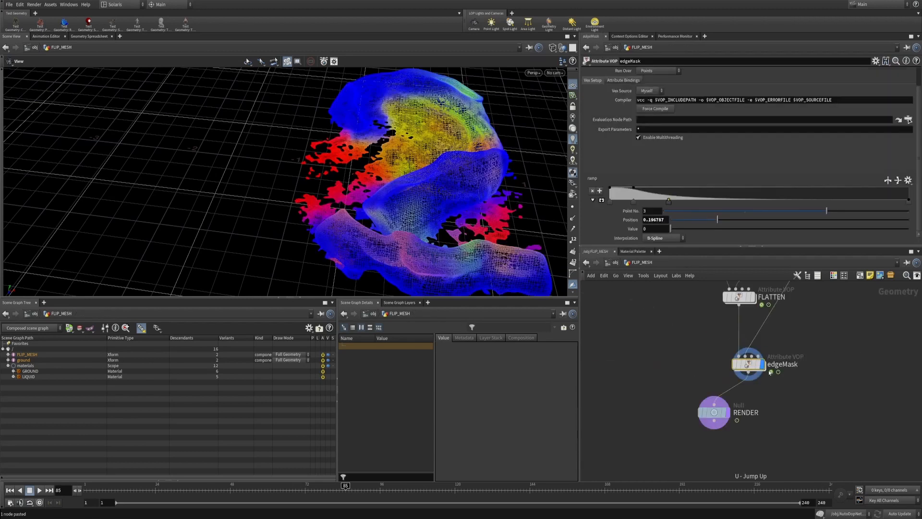
Step: Return to the lopnet1 network to render the scene with the separate edgeMask VOP
click(610, 265)
double_click(621, 407)
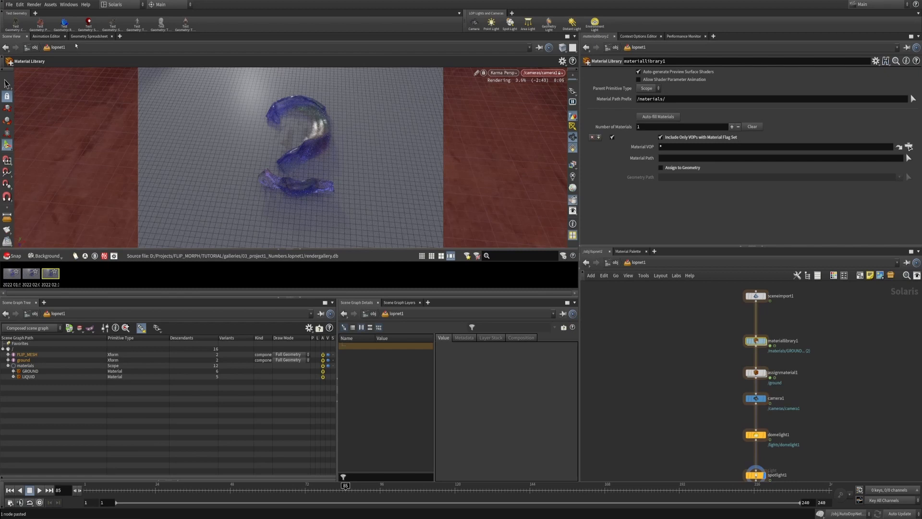
Step: Try wiring ramp1's output into the geometry output's Cd inside the edgeMask VOP, and undo the connection
alt+right_drag(255, 161, 306, 143)
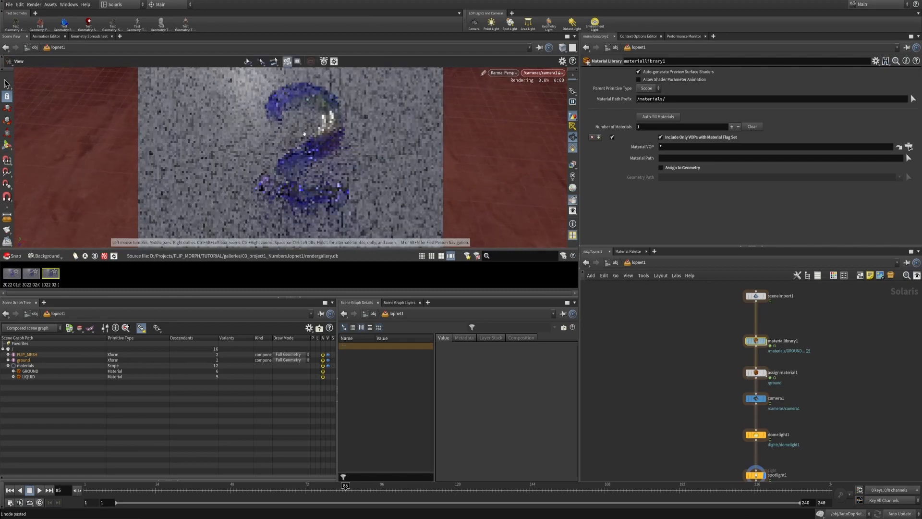
key(ctrl+z)
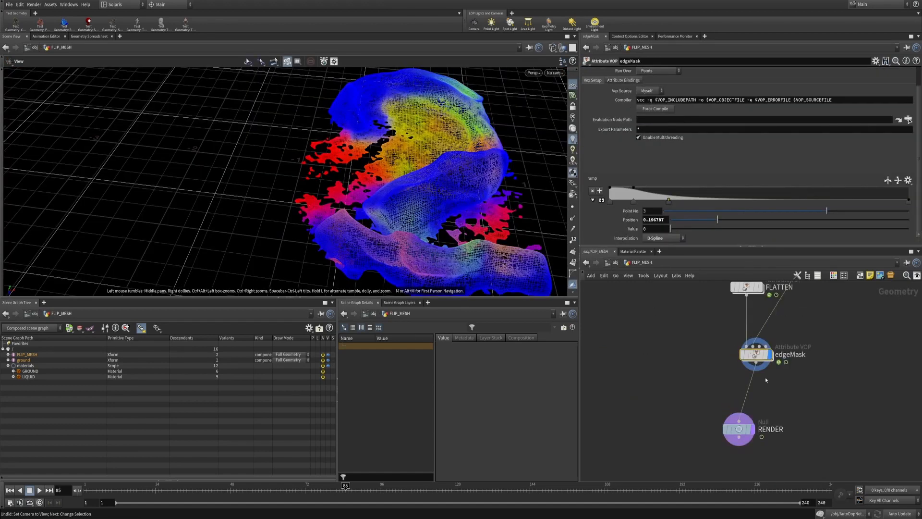
double_click(754, 354)
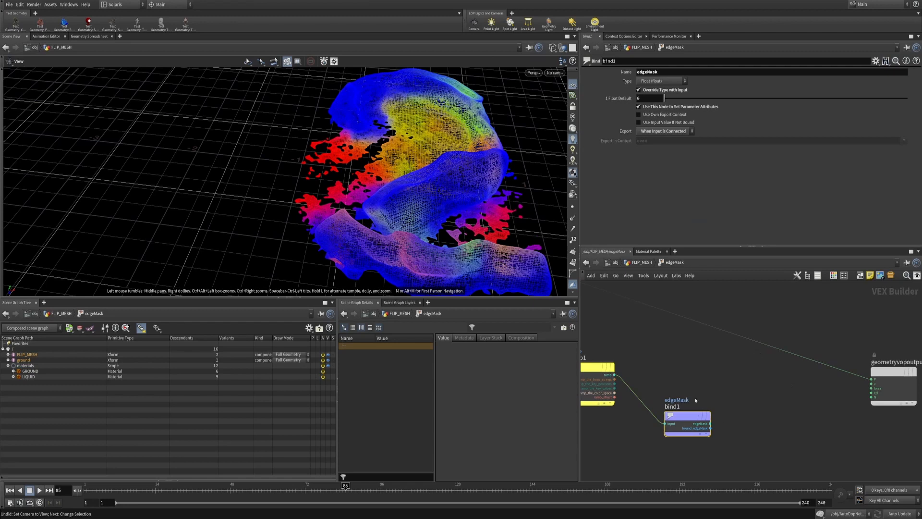
click(614, 374)
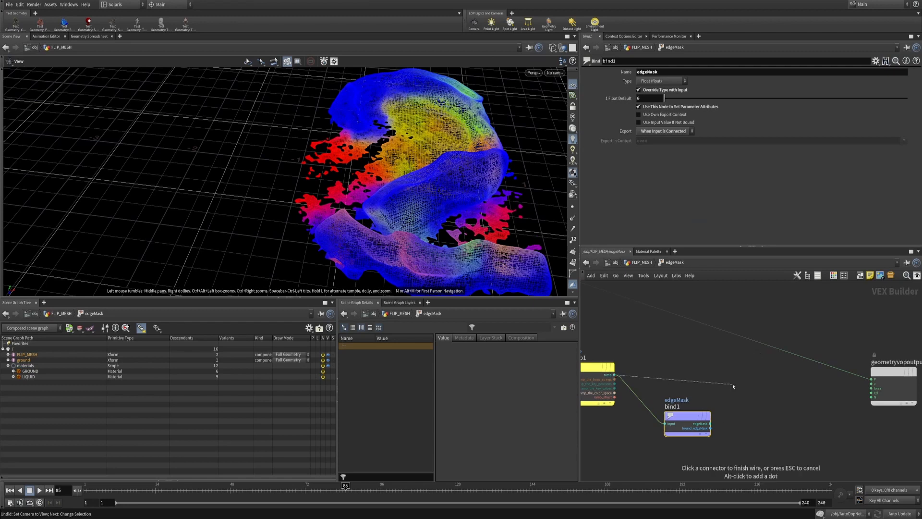
click(871, 393)
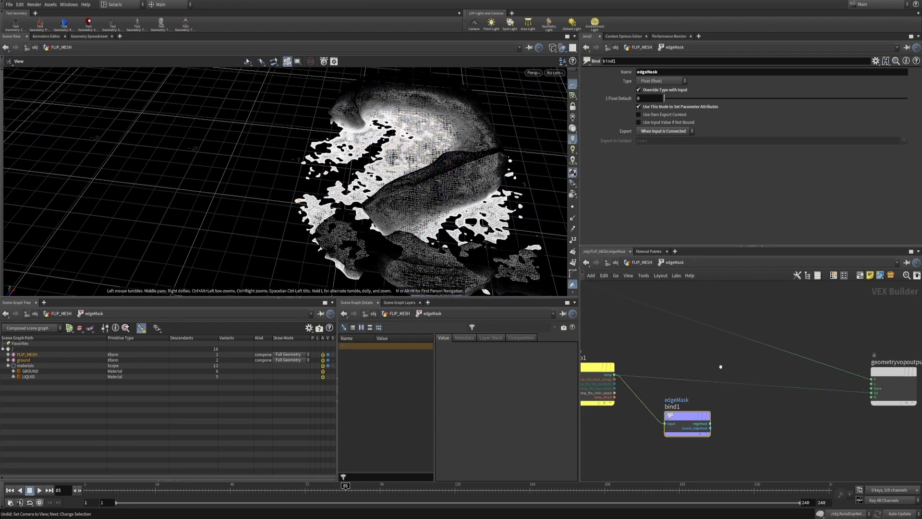
middle_drag(692, 368, 778, 372)
drag(715, 345, 693, 386)
key(ctrl+z)
key(ctrl+z)
middle_drag(759, 365, 681, 370)
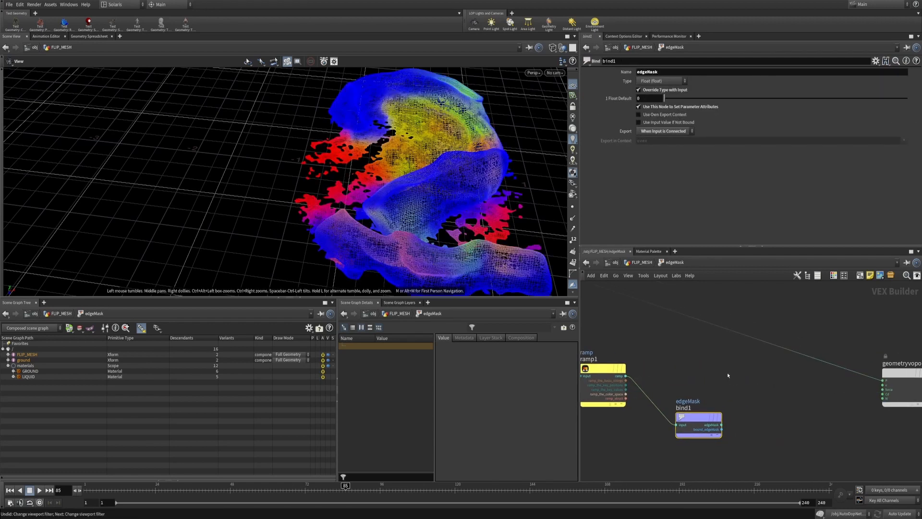
Step: Visualize the edgeMask point attribute on the FLIP mesh from the edgeMask node's info, and look at the viewport's visualizer options
key(u)
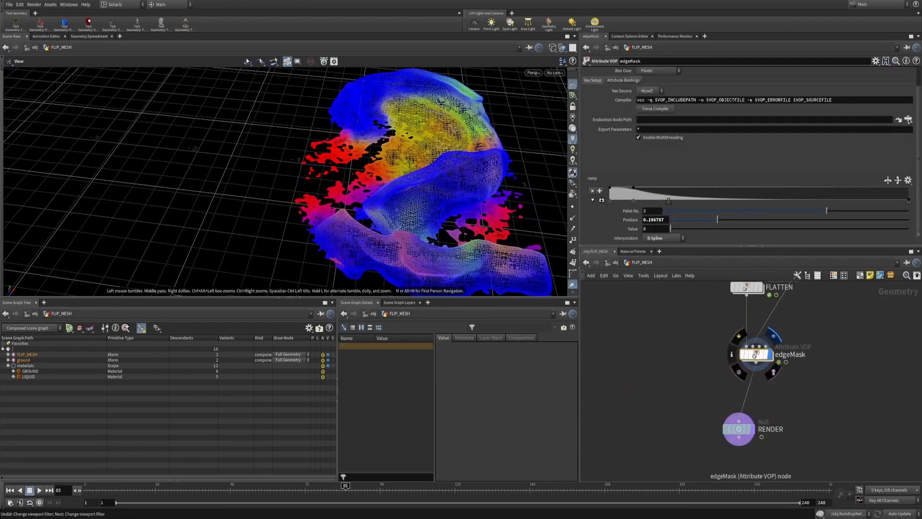
click(732, 354)
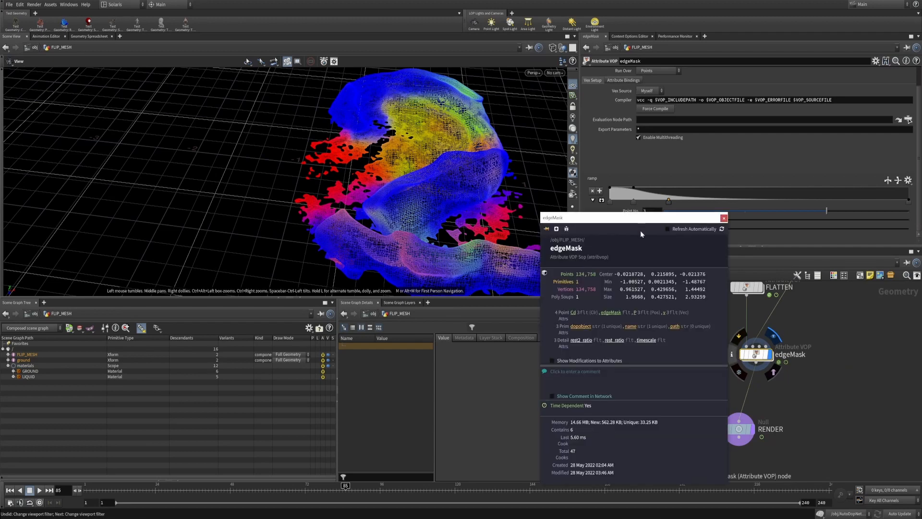
drag(641, 237, 738, 169)
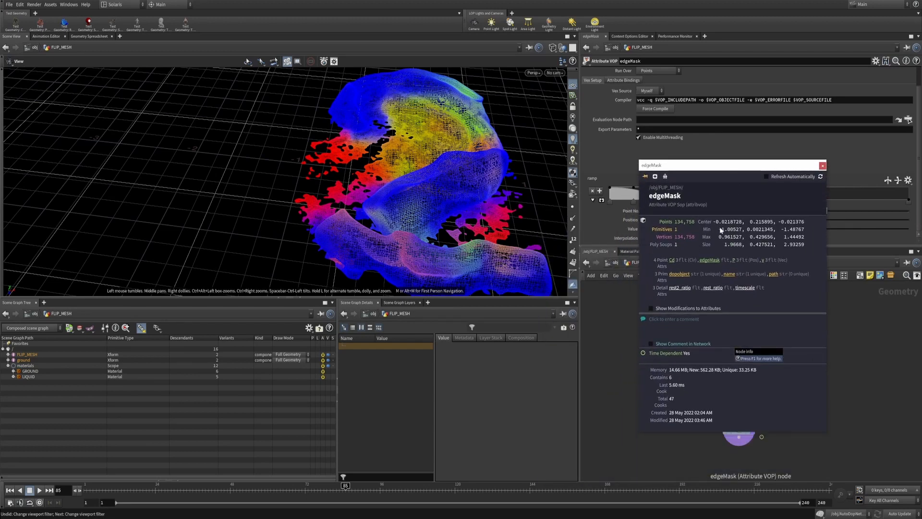
drag(826, 434, 836, 459)
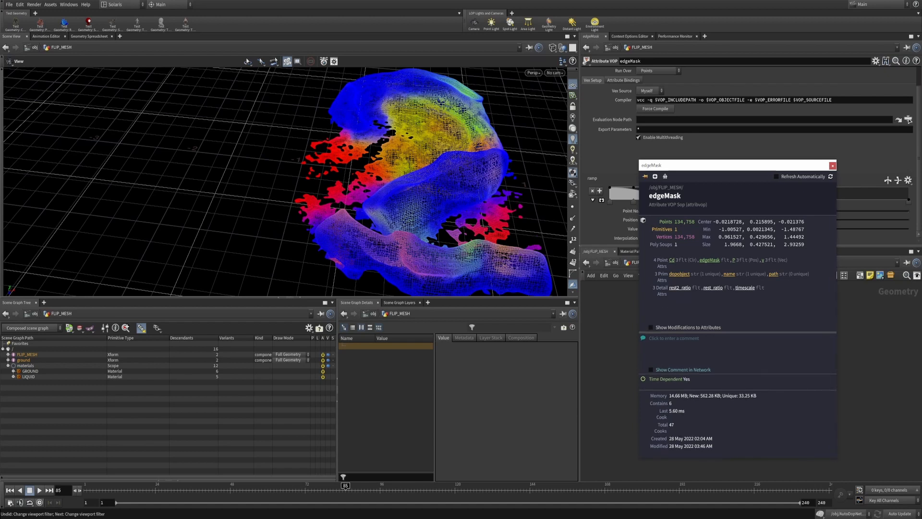
click(710, 260)
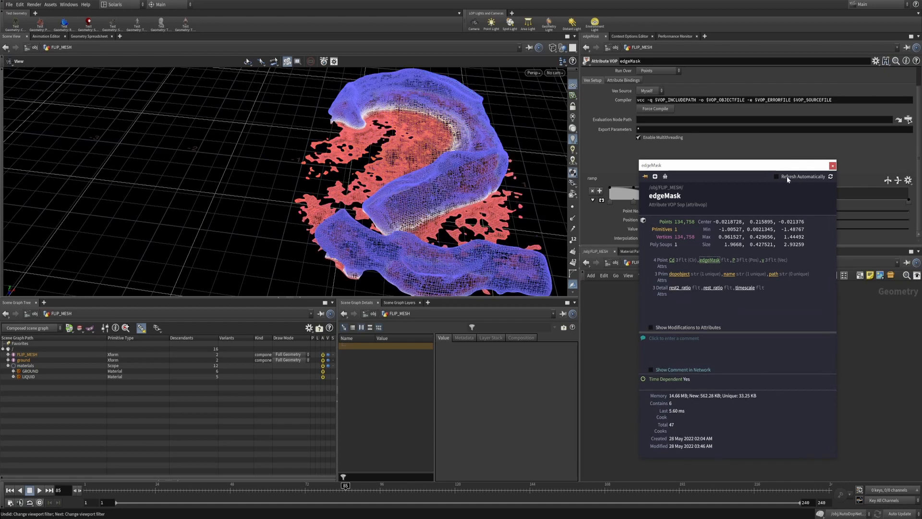
click(832, 166)
key(d)
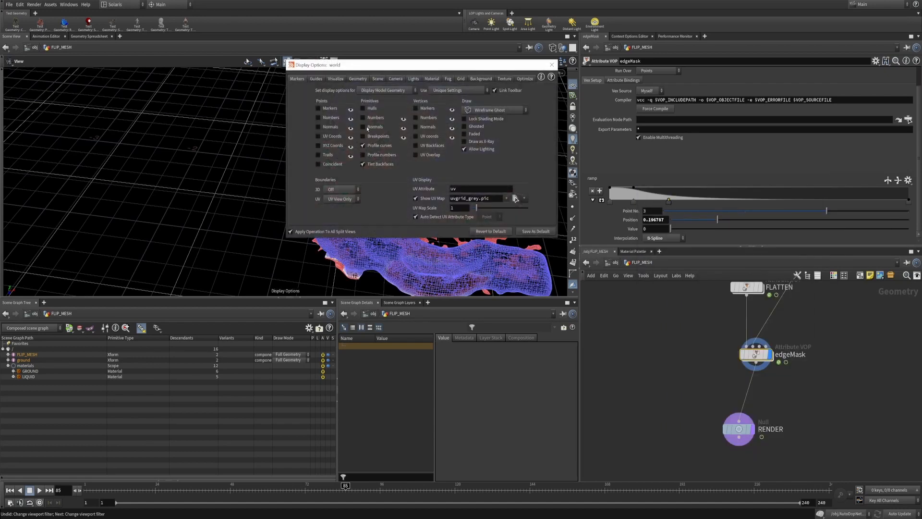
click(336, 79)
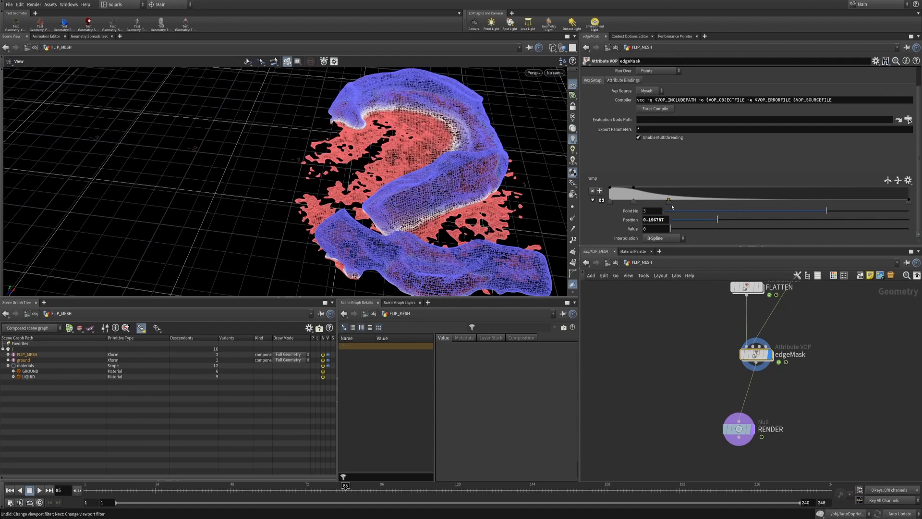
Step: Move edgeMask's third ramp point to about 0.235 and set Source Max of the fit1 node inside it to 0.001
drag(671, 206, 680, 206)
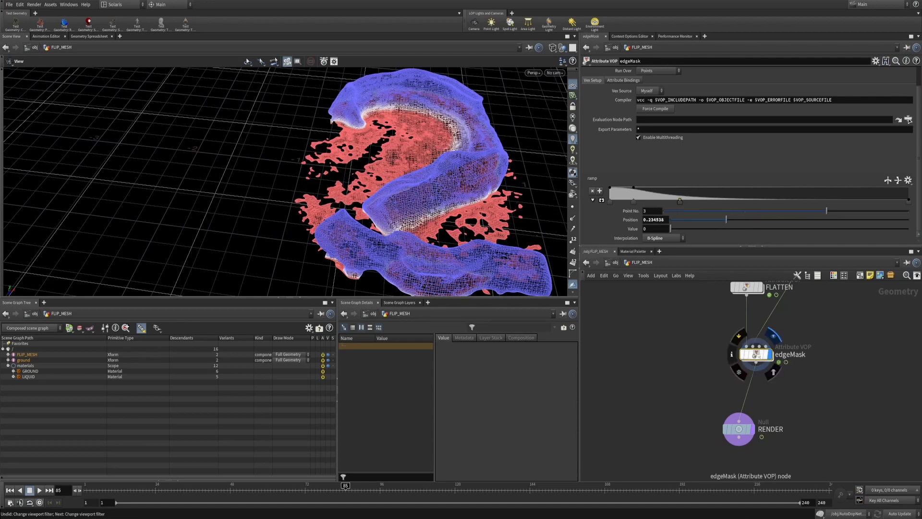
double_click(761, 354)
middle_drag(686, 366, 920, 392)
click(761, 398)
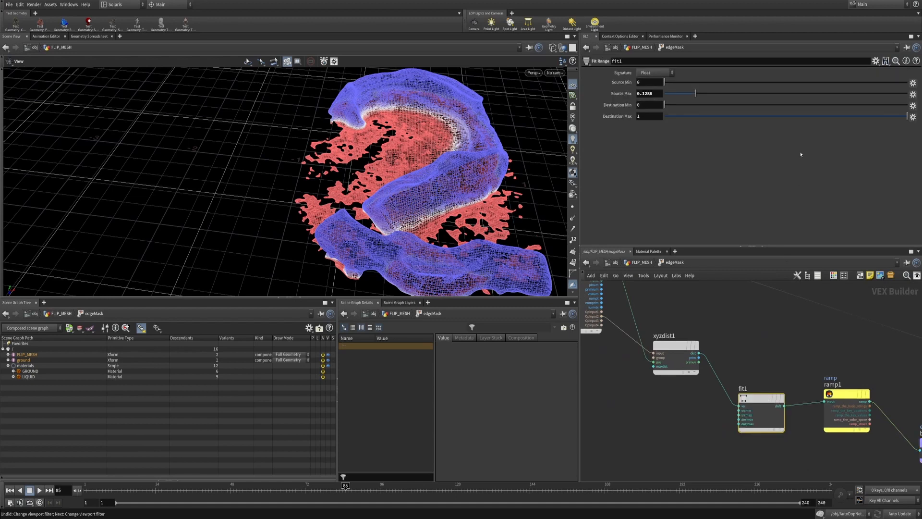
drag(697, 95, 664, 95)
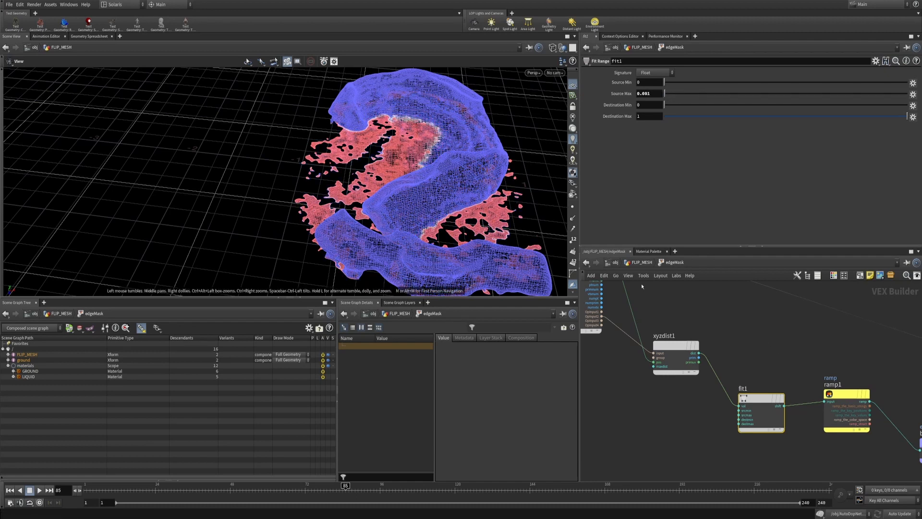
Step: Check the render in lopnet1 and set Source Max of edgeMask's fit1 node to 0.0673 while watching it
click(638, 265)
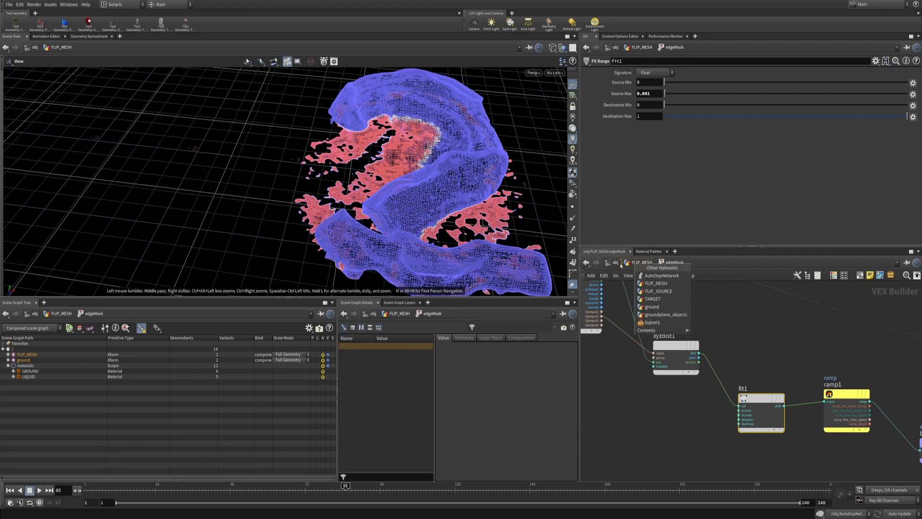
click(654, 325)
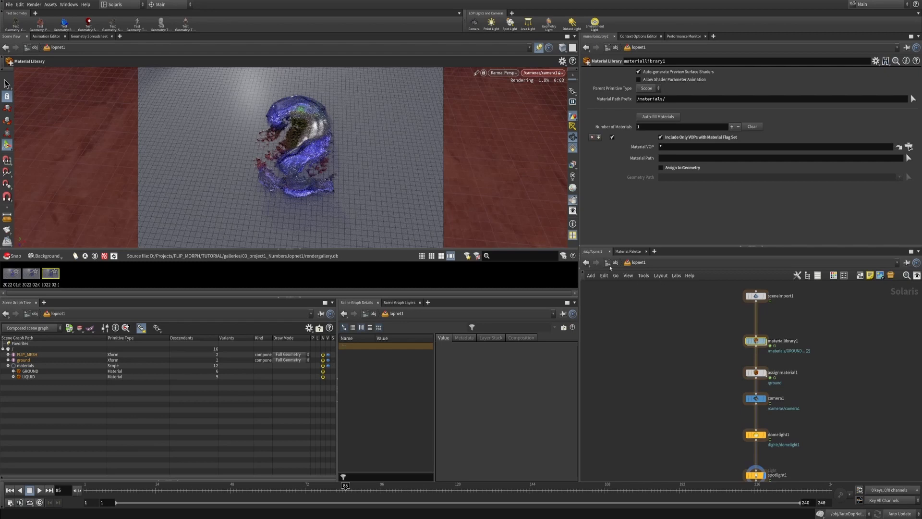
click(585, 262)
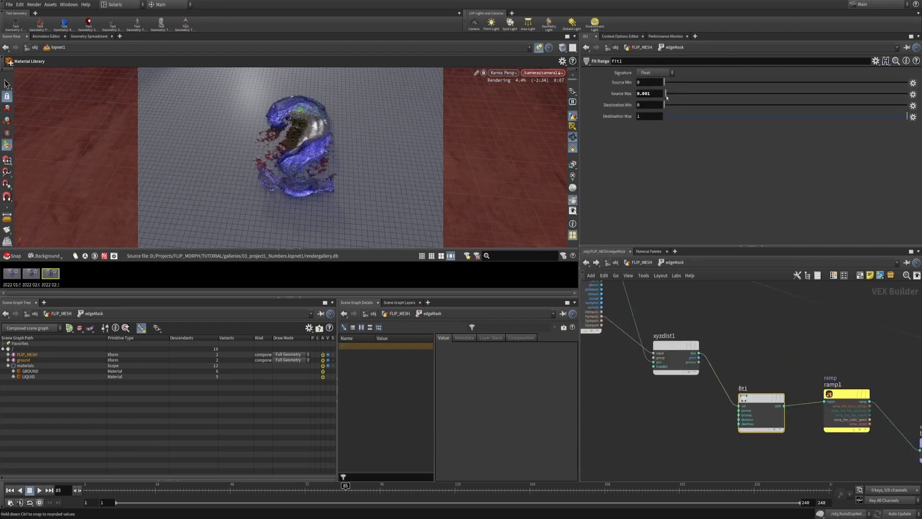
drag(667, 97, 679, 98)
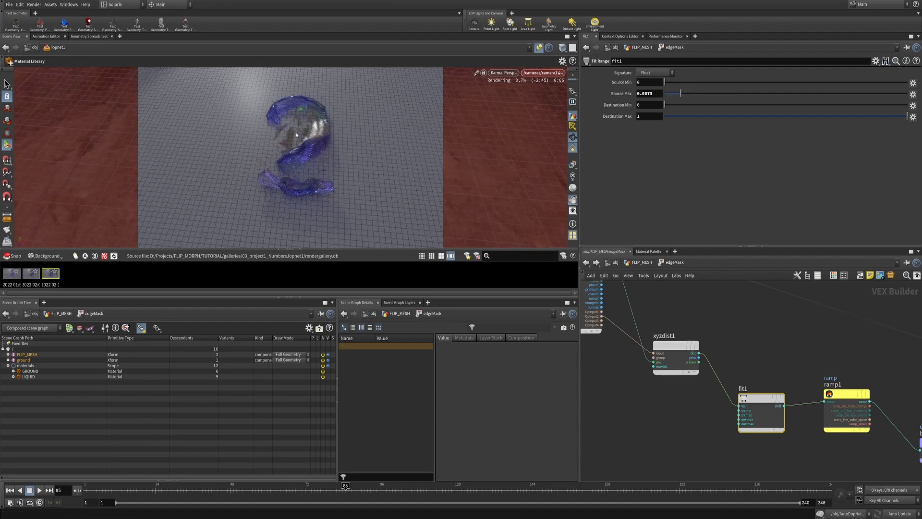
Step: Display FLATTEN in the FLIP_MESH network and examine the thin puddle edges of the flattened mesh from a low angle
click(620, 262)
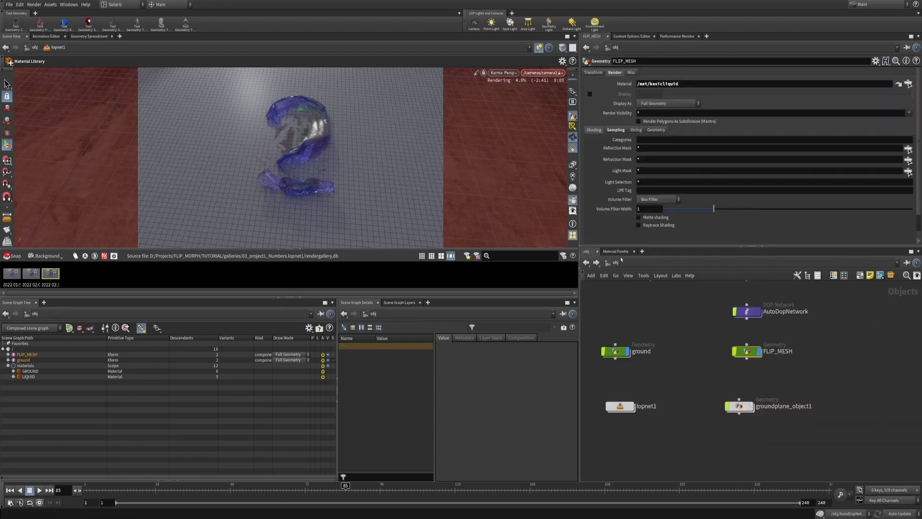
double_click(749, 351)
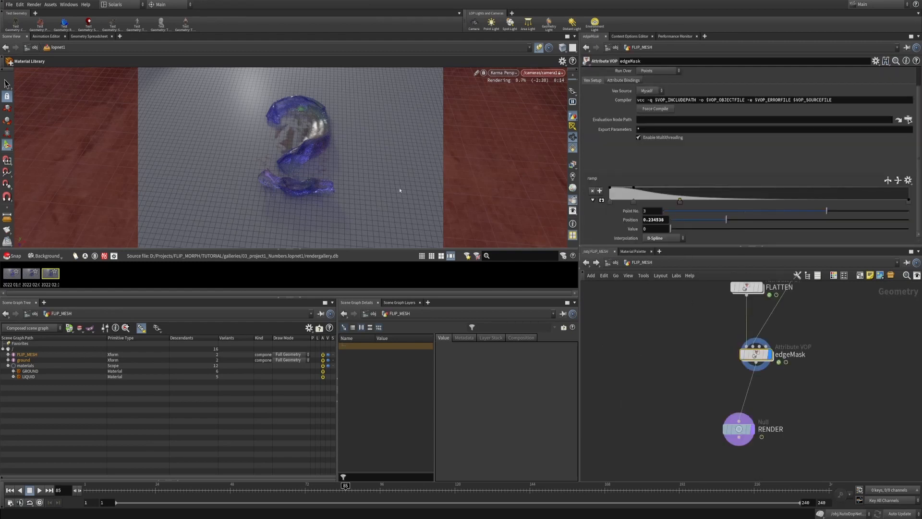
middle_drag(693, 335, 685, 382)
click(737, 334)
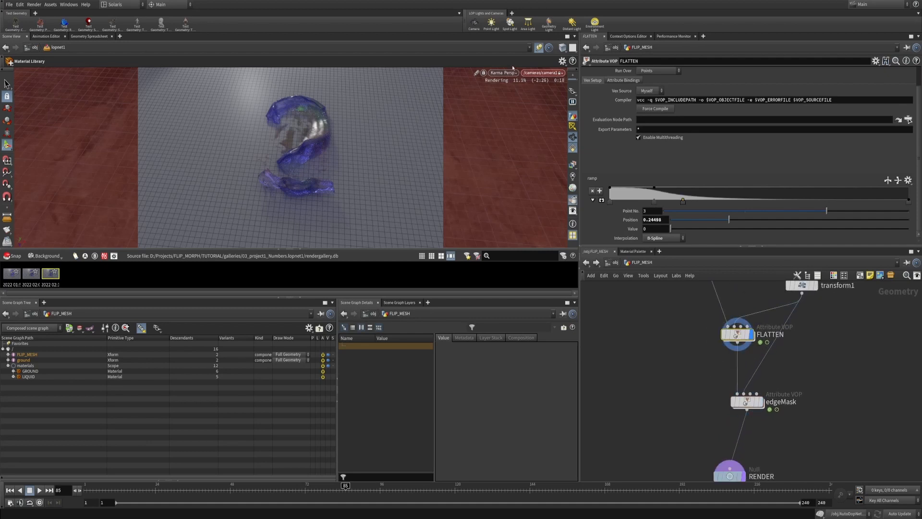
click(539, 48)
key(space+g)
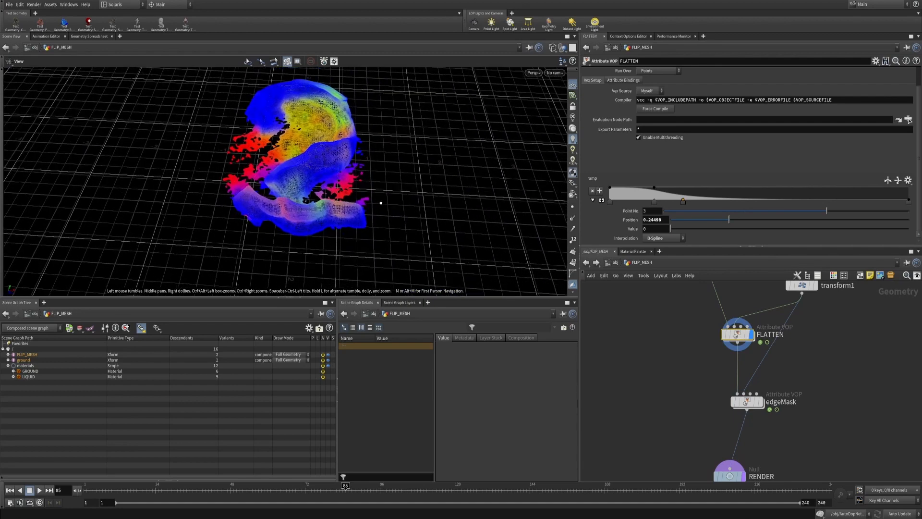
drag(379, 202, 336, 140)
middle_drag(749, 341, 752, 358)
drag(752, 358, 742, 353)
drag(366, 222, 342, 140)
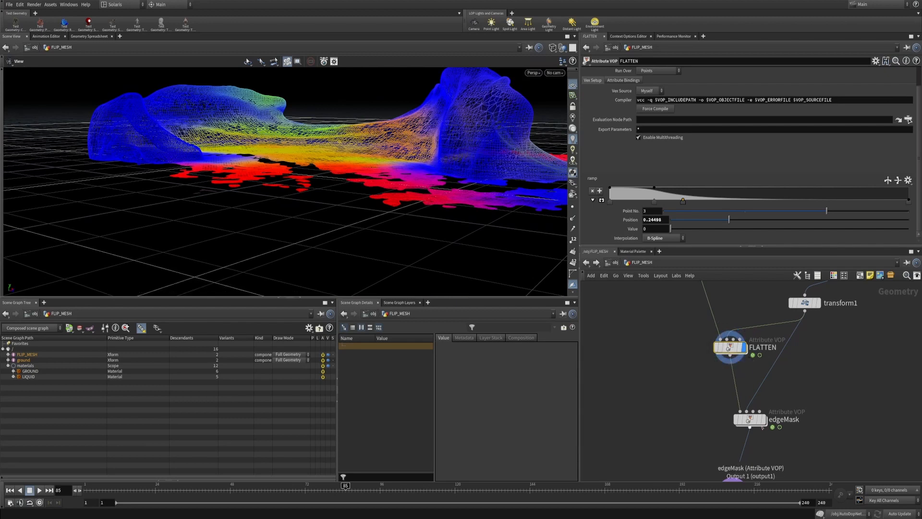
double_click(750, 420)
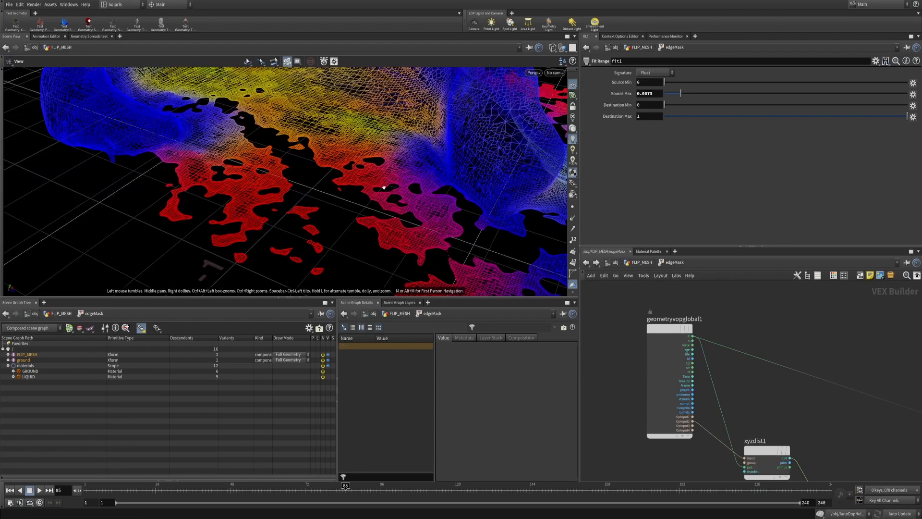
middle_drag(763, 422, 750, 392)
key(u)
Step: Wire edgeMask's first input directly to the node upstream of FLATTEN and move FLATTEN out of the chain
click(763, 428)
middle_drag(665, 375, 788, 378)
click(785, 365)
middle_drag(844, 480, 756, 243)
drag(792, 393, 879, 425)
Step: Display edgeMask on the unflattened branch and shift the node away from FLATTEN
middle_drag(847, 454, 840, 387)
drag(533, 242, 555, 240)
scroll(572, 238, down, 1)
scroll(573, 239, down, 3)
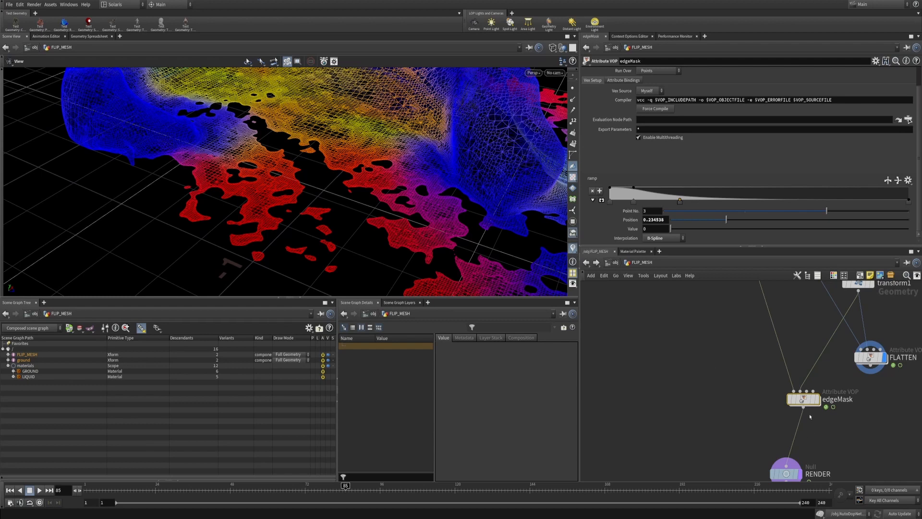
click(818, 399)
drag(803, 399, 771, 393)
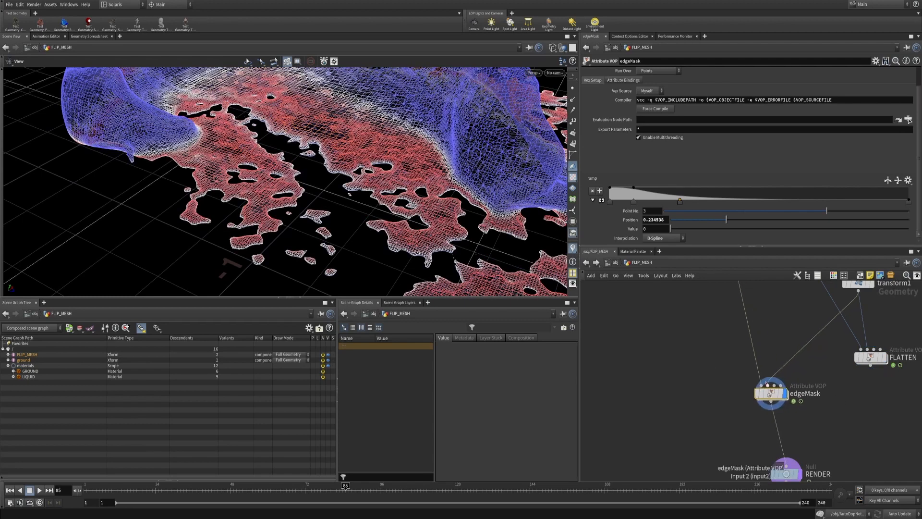
Step: Try connecting edgeMask's first input to FLATTEN's output, and undo the connection
click(761, 385)
click(870, 366)
key(ctrl+z)
scroll(692, 341, down, 3)
key(ctrl+z)
Step: Arrange the network with RENDER directly below edgeMask and FLATTEN on the opposite side of edgeMask from transform1
drag(733, 370, 728, 350)
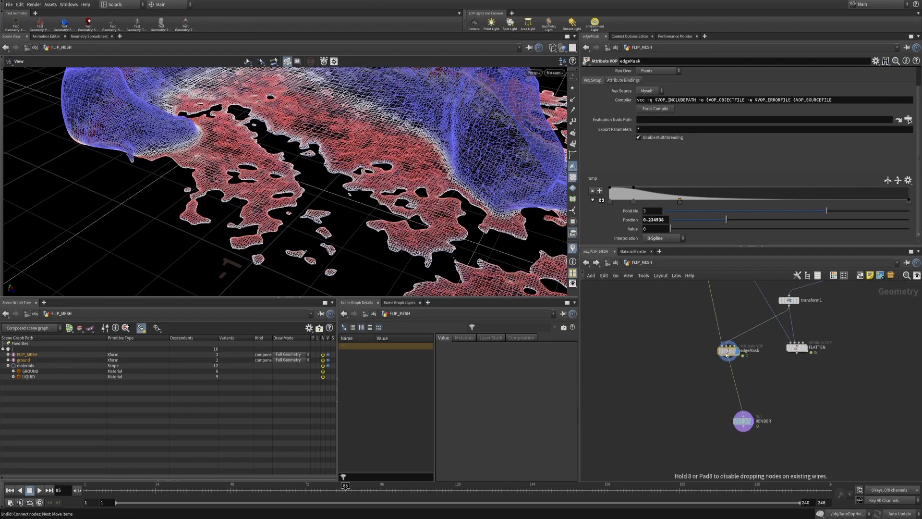
drag(742, 424, 726, 441)
middle_drag(725, 441, 718, 463)
drag(796, 372, 648, 377)
Step: Display FLATTEN and edgeMask in turn to compare the mesh on the two parallel branches
click(652, 374)
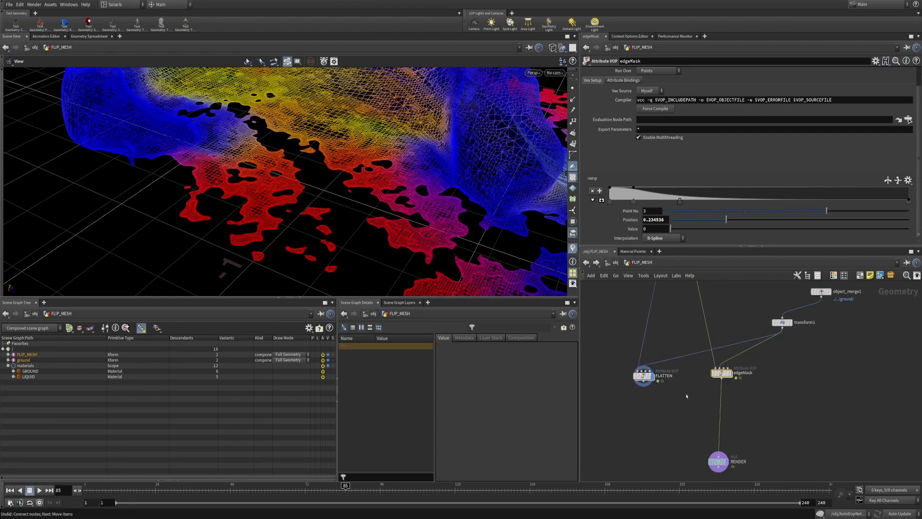
scroll(754, 366, up, 2)
right_drag(754, 366, 758, 343)
click(733, 338)
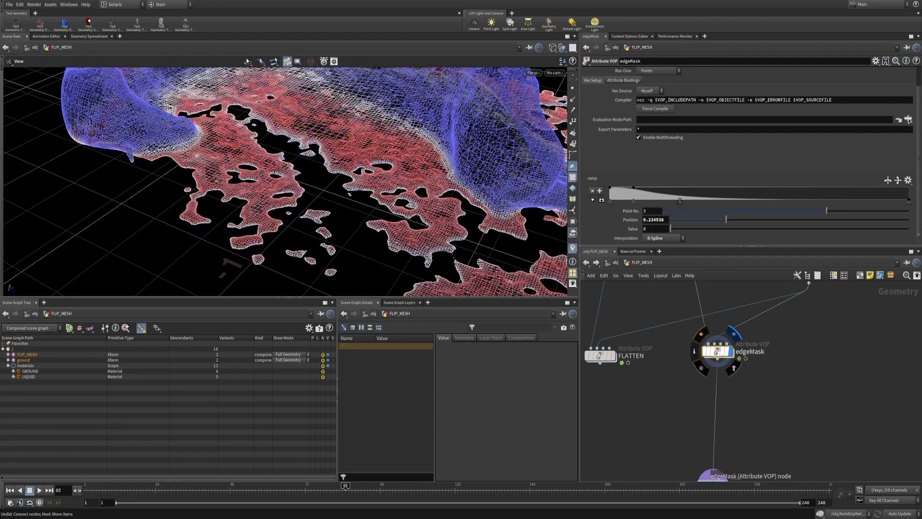
Step: Add an Attribute Copy node below FLATTEN, feed it FLATTEN first and edgeMask second, and display it
middle_drag(739, 395, 838, 394)
key(Tab)
text(attr c)
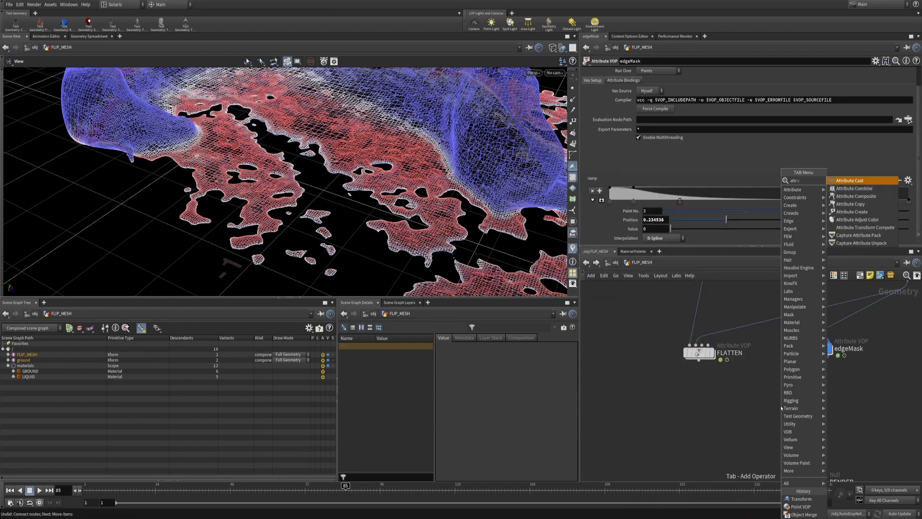
click(852, 204)
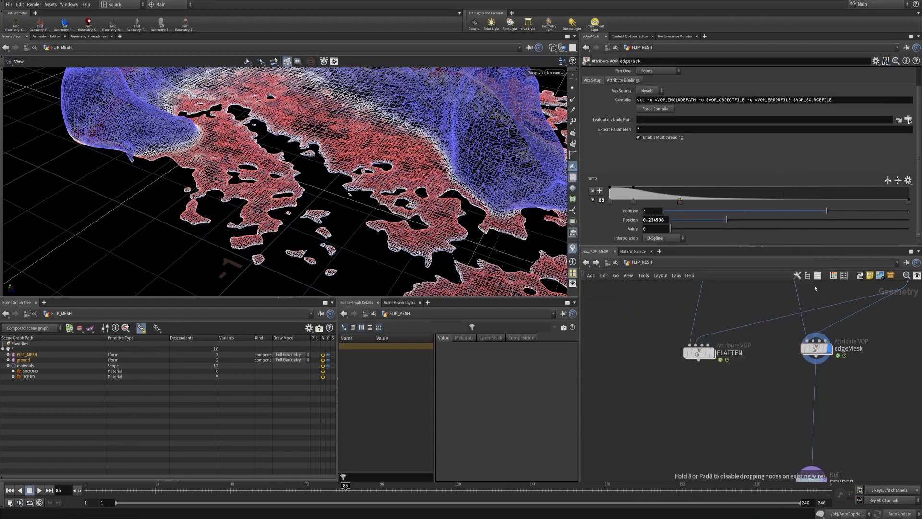
click(681, 425)
drag(815, 357, 708, 425)
click(697, 408)
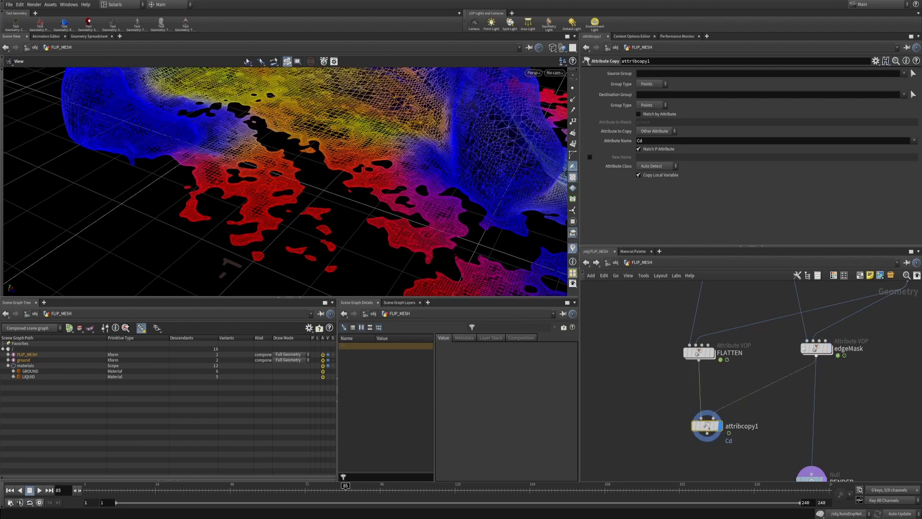
Step: Set the Attribute Copy node to copy only the edgeMask attribute, removing Cd from its attribute name
click(914, 140)
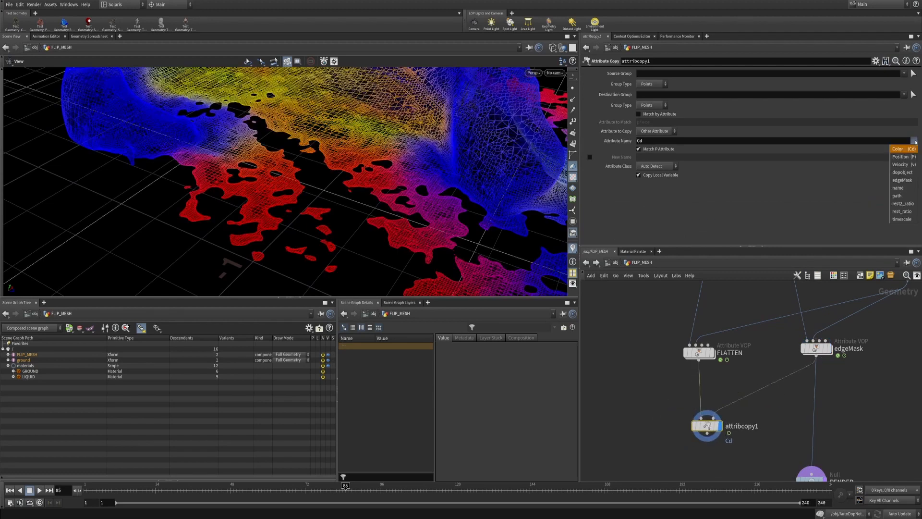
click(903, 180)
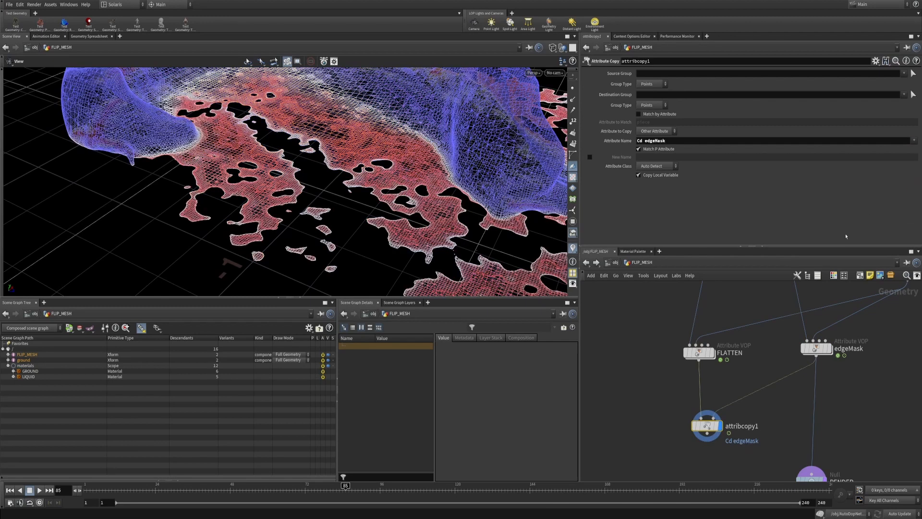
drag(644, 141, 636, 141)
key(BackSpace)
Step: Connect attribcopy1's output to the RENDER null, replacing its input from edgeMask
click(811, 473)
click(707, 434)
middle_drag(765, 424, 771, 400)
Step: Display edgeMask and attribcopy1 in turn to compare the source mask with the copied one
click(835, 325)
click(822, 325)
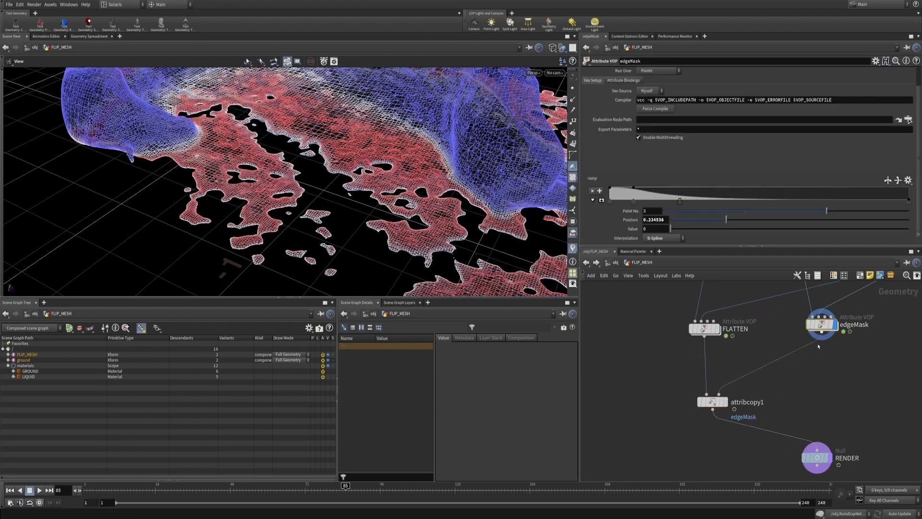
click(726, 402)
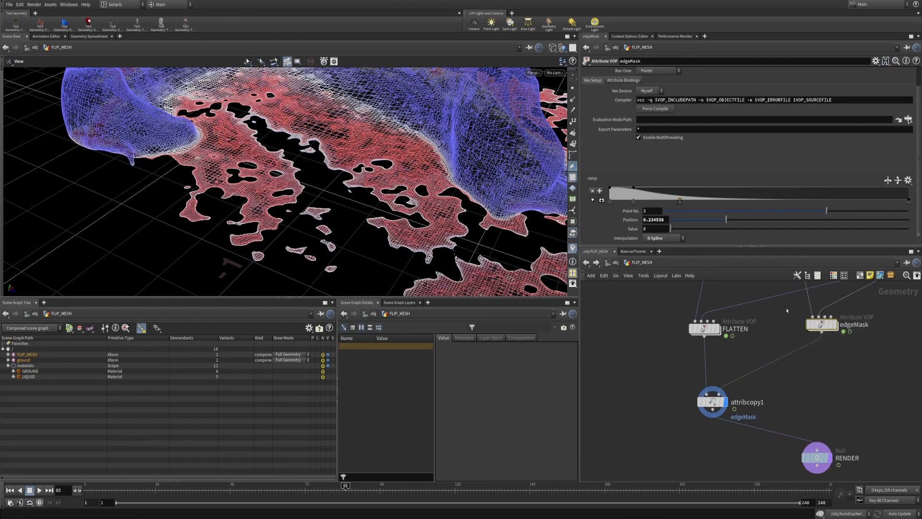
Step: Inside the edgeMask VOP, raise fit1's Source Max to 0.1454, and return to the FLIP_MESH network
double_click(821, 325)
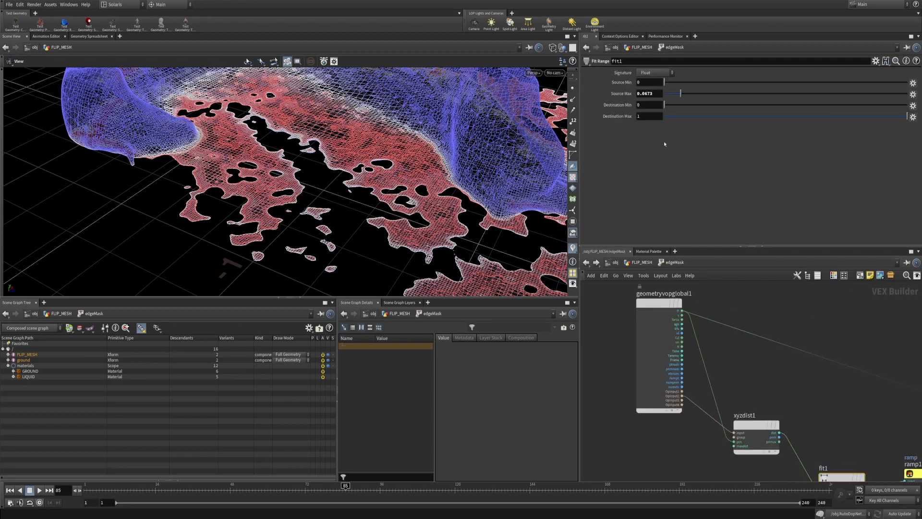
drag(680, 94, 699, 99)
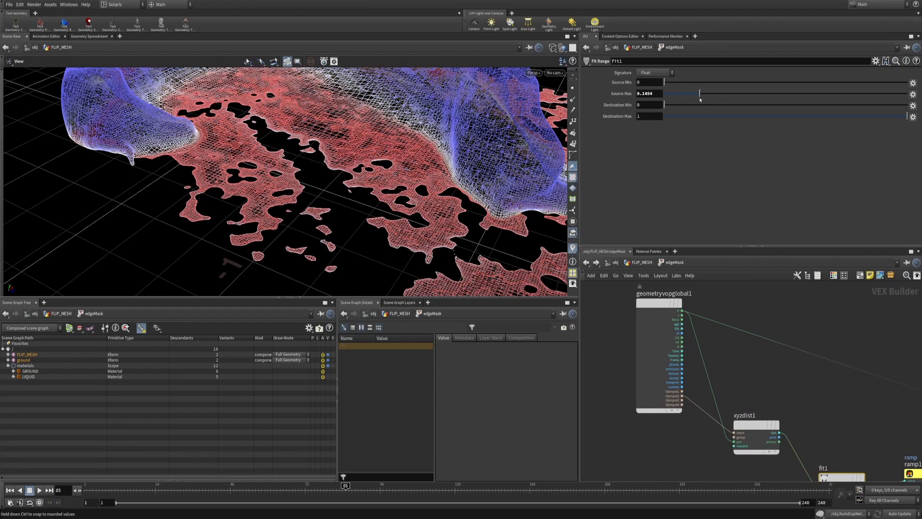
key(u)
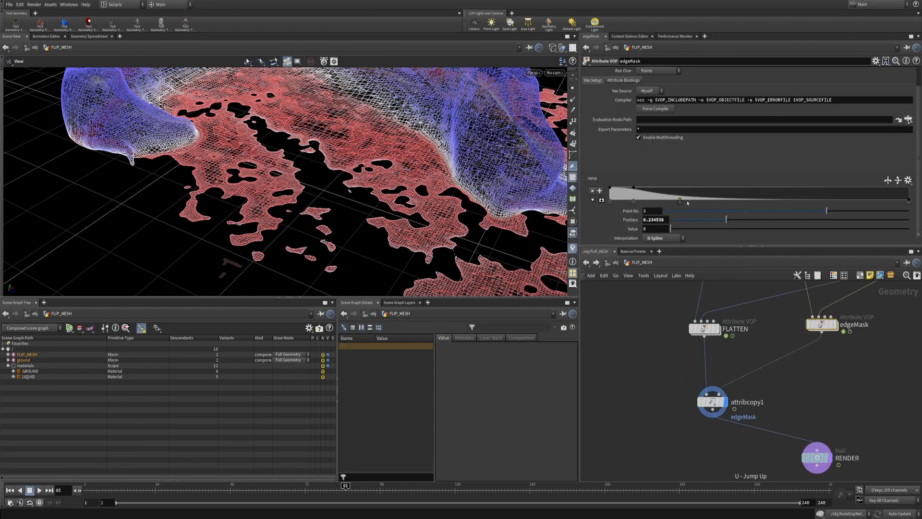
Step: Widen the falloff of edgeMask's ramp by moving points 2 and 3 further along, with point 3 at about 0.41
click(633, 202)
drag(664, 205, 749, 210)
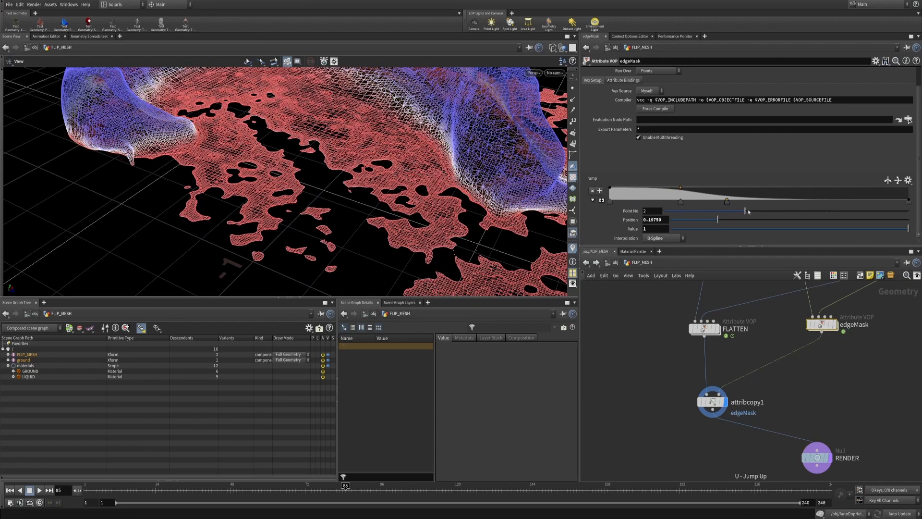
click(728, 205)
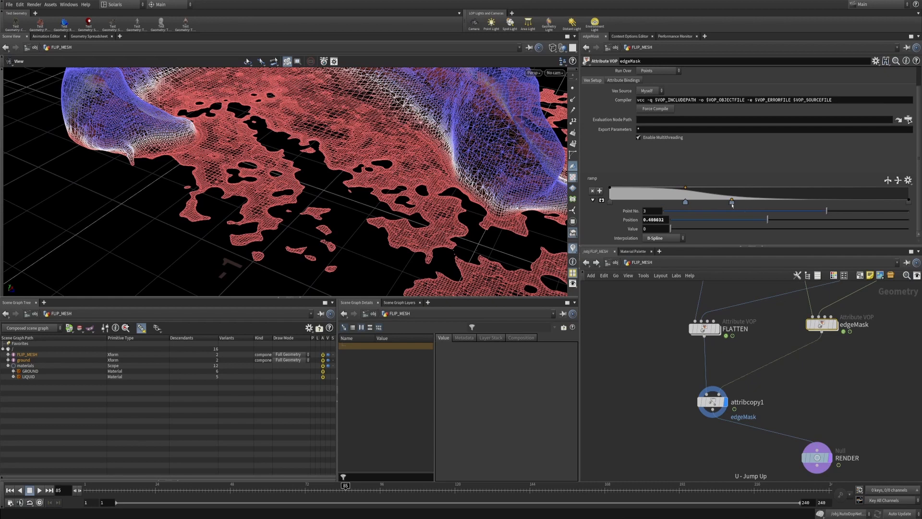
Step: Move the second point of the edgeMask ramp to position about 0.147, keeping its value at 1
click(684, 205)
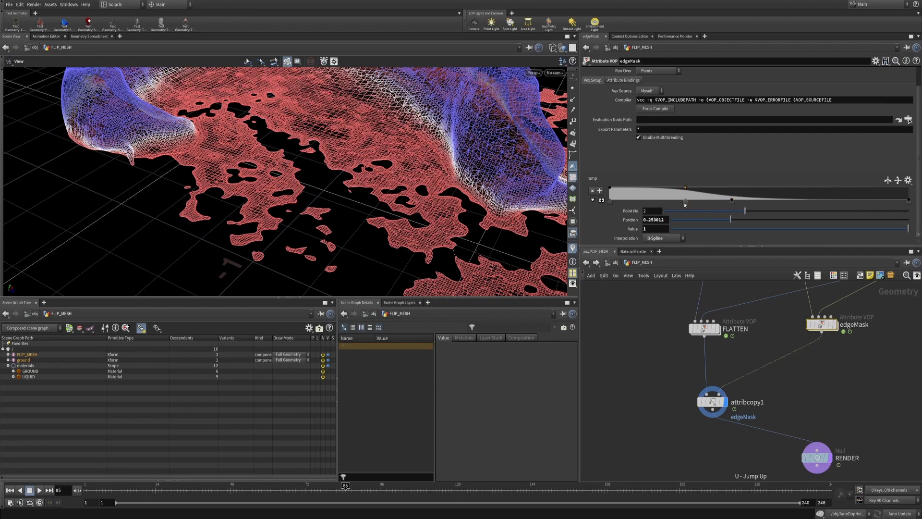
drag(685, 205, 654, 205)
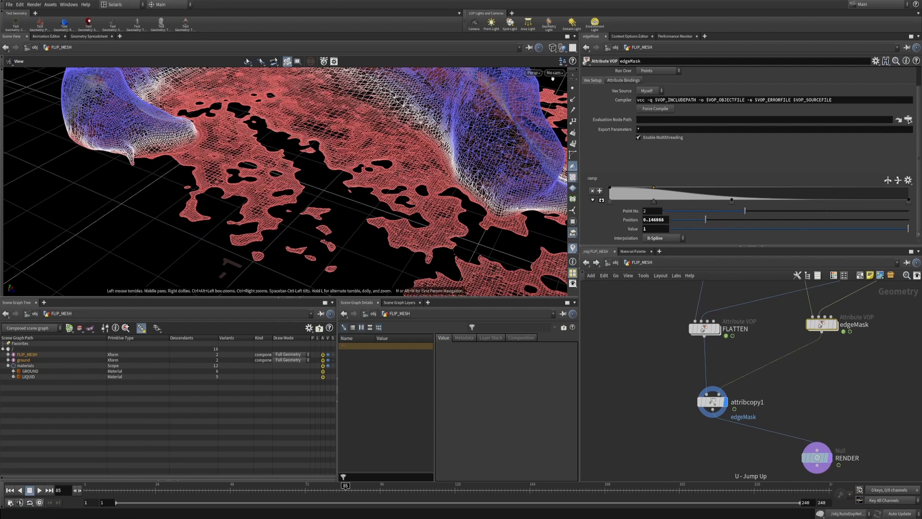
Step: Switch to the lopnet1 network, pin the scene view to it, and render frame 111
click(620, 264)
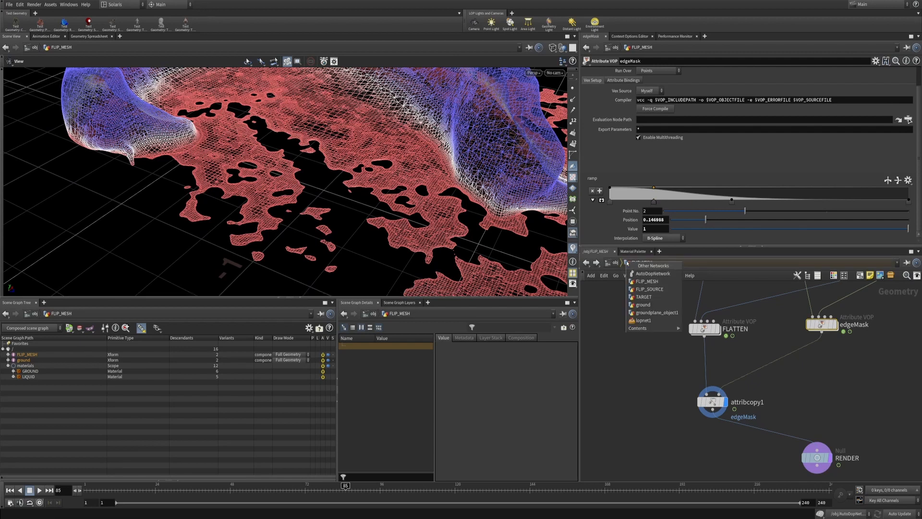
click(662, 316)
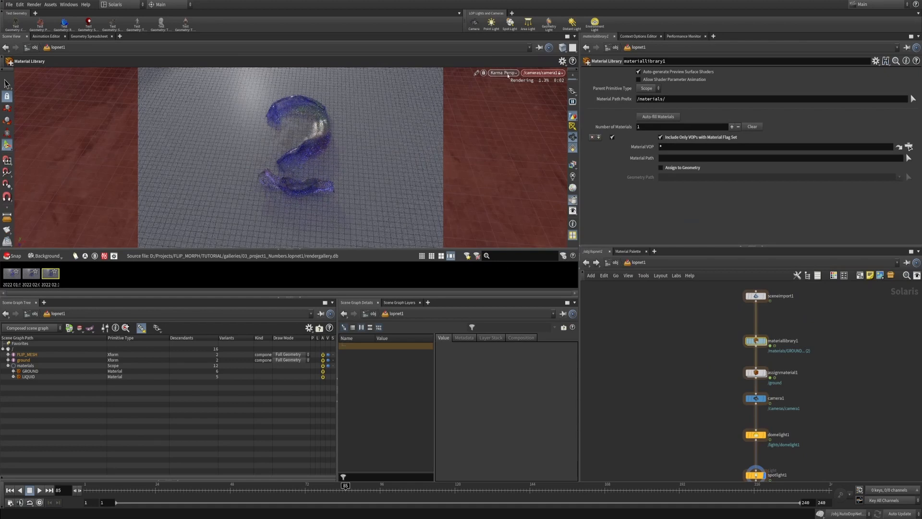
click(538, 48)
click(363, 490)
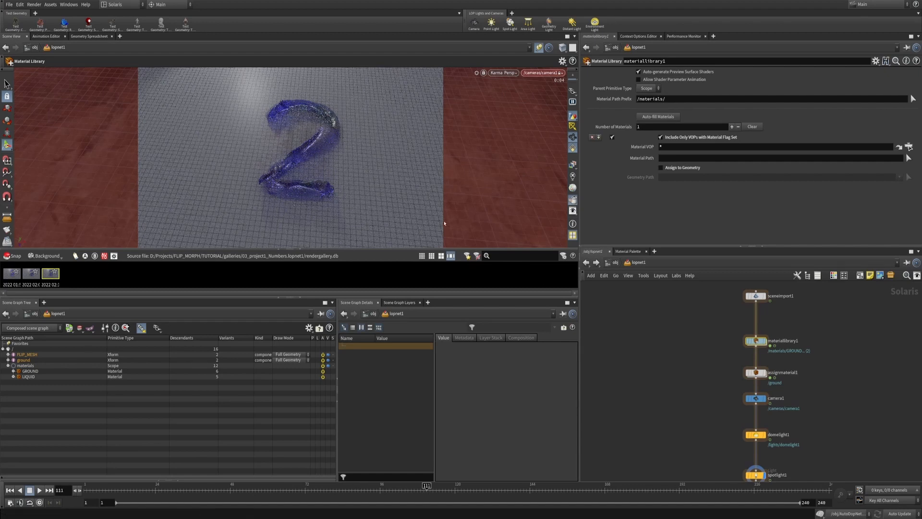
click(427, 486)
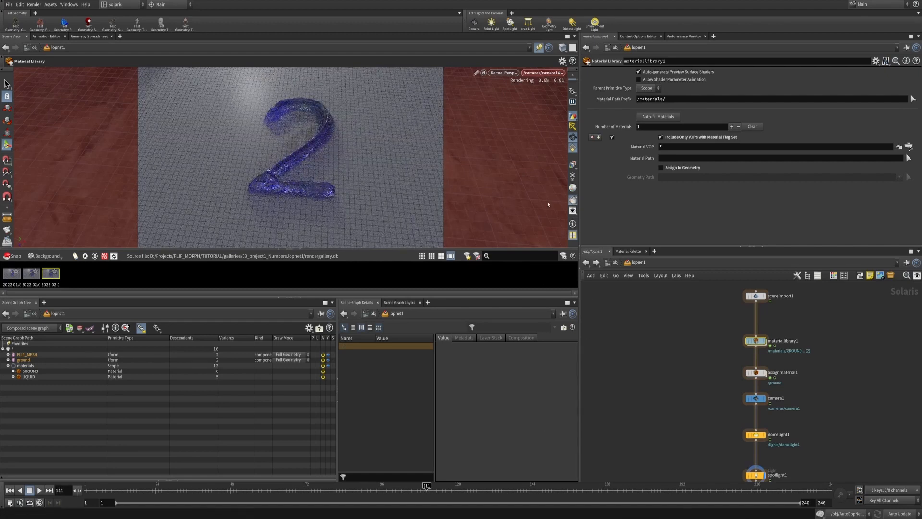
Step: Open the edgeMask VOP network in FLIP_MESH and set the fit1 node's Source Max to 0.091
click(586, 263)
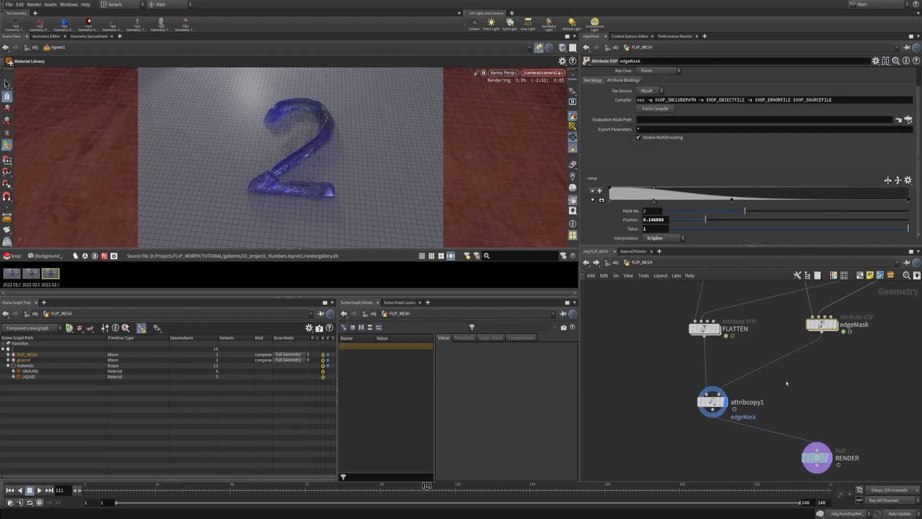
double_click(822, 325)
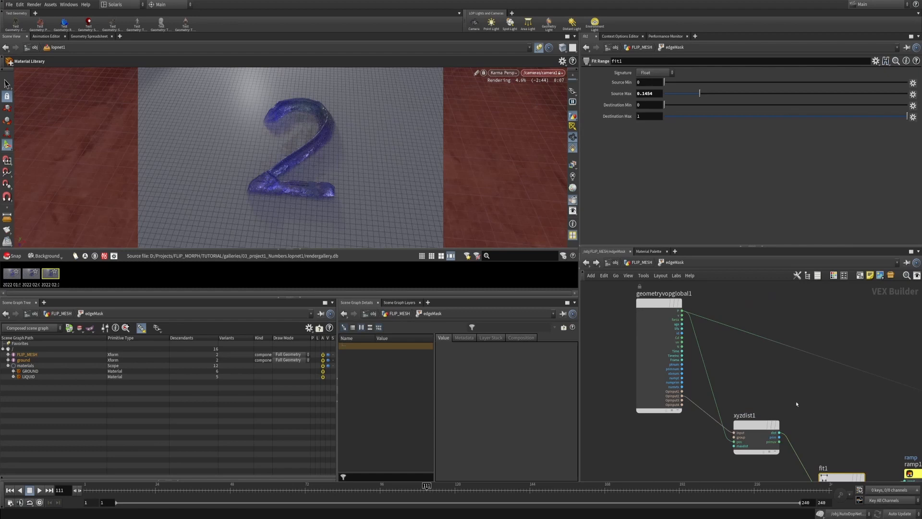
drag(699, 94, 686, 94)
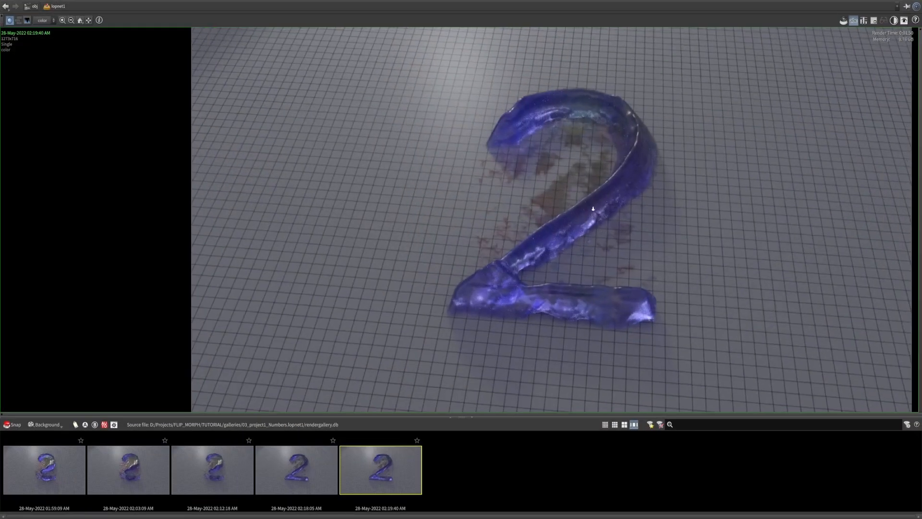
Step: Inspect the enlarged frame 111 render for the edges of the flattened liquid
scroll(596, 201, down, 1)
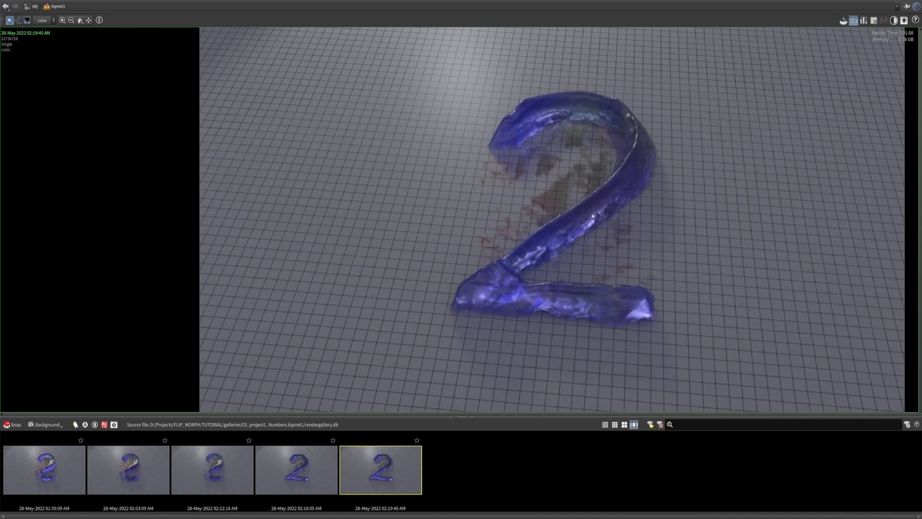
scroll(592, 216, down, 1)
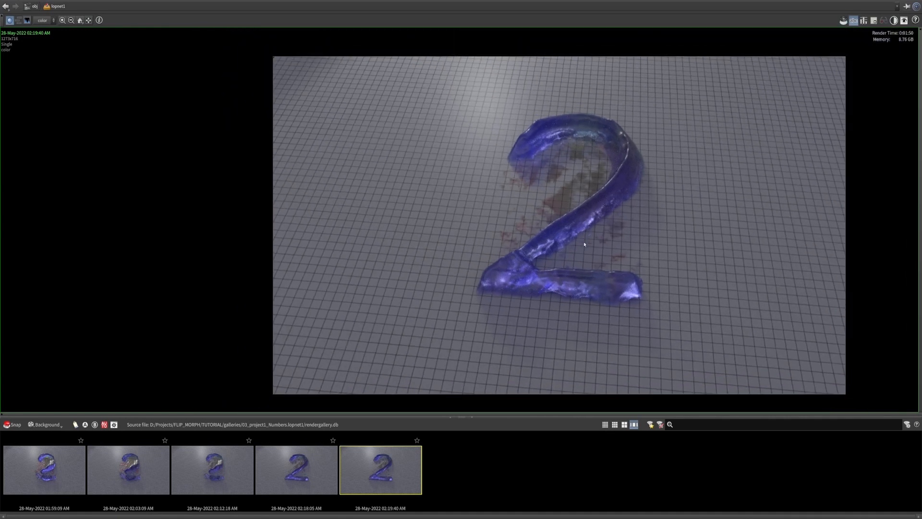
key(ctrl+b)
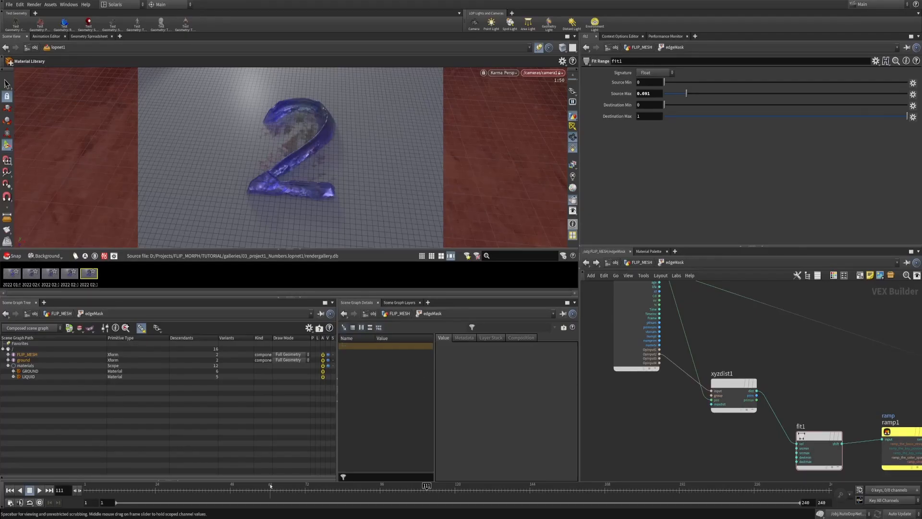
Step: Render frame 50 and examine its snapshot enlarged in the render gallery
click(210, 490)
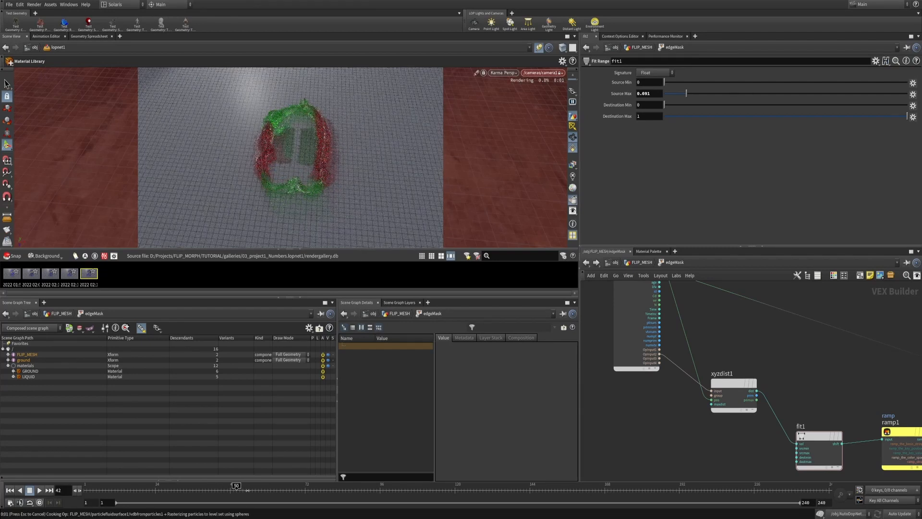
click(258, 489)
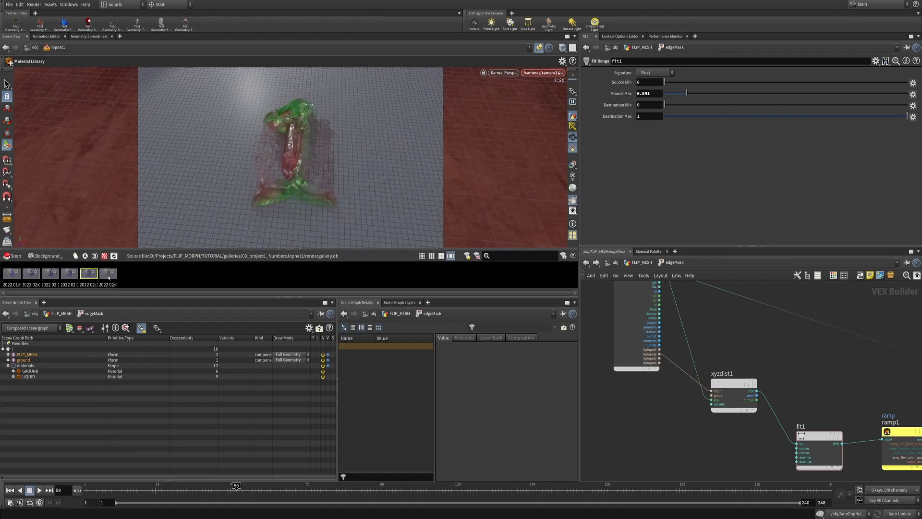
click(109, 277)
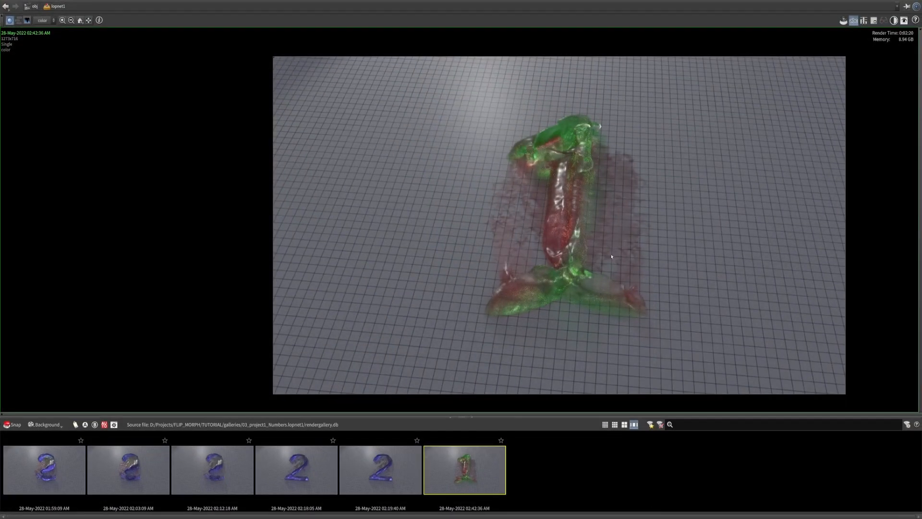
scroll(612, 256, up, 3)
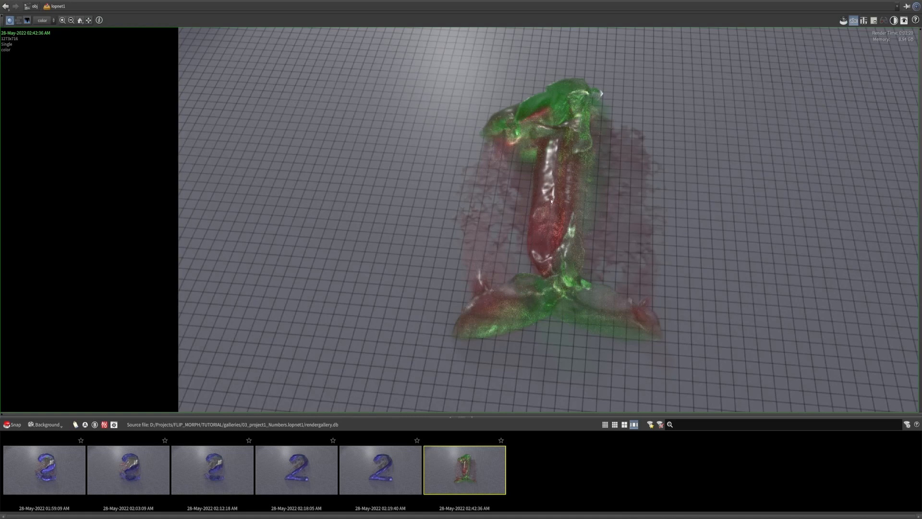
key(ctrl+b)
Step: Open the materiallibrary1 network inside lopnet1 and select the LIQUID shader's colorcorrection1 node
key(u)
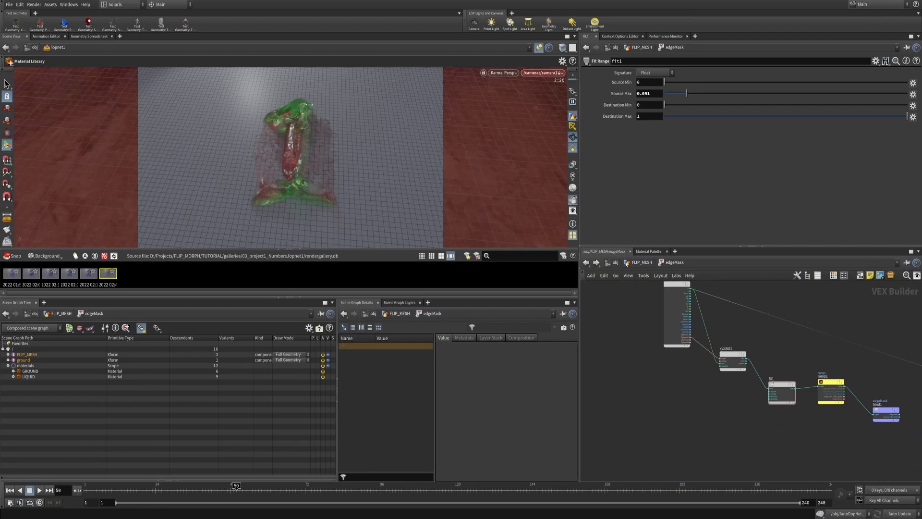
key(u)
click(615, 263)
click(625, 409)
double_click(626, 410)
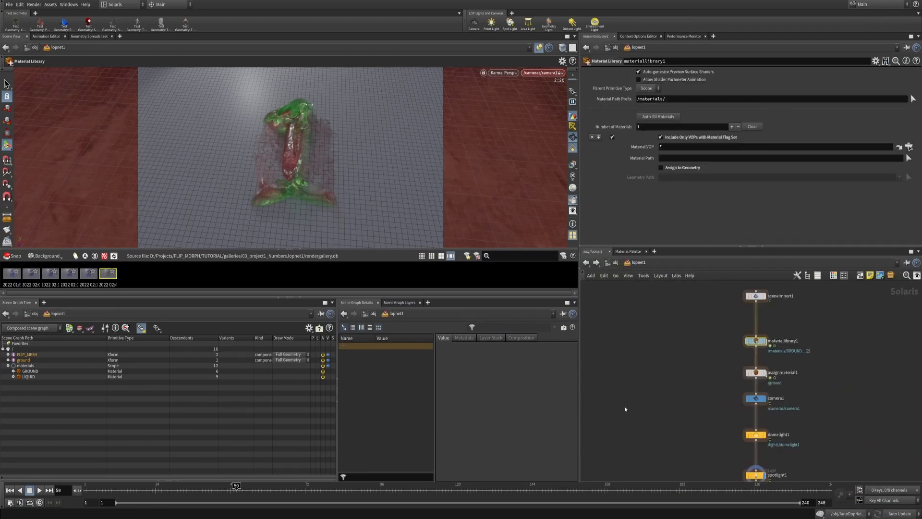
double_click(755, 340)
scroll(778, 362, down, 3)
middle_drag(778, 362, 600, 385)
drag(784, 335, 700, 377)
drag(623, 395, 639, 311)
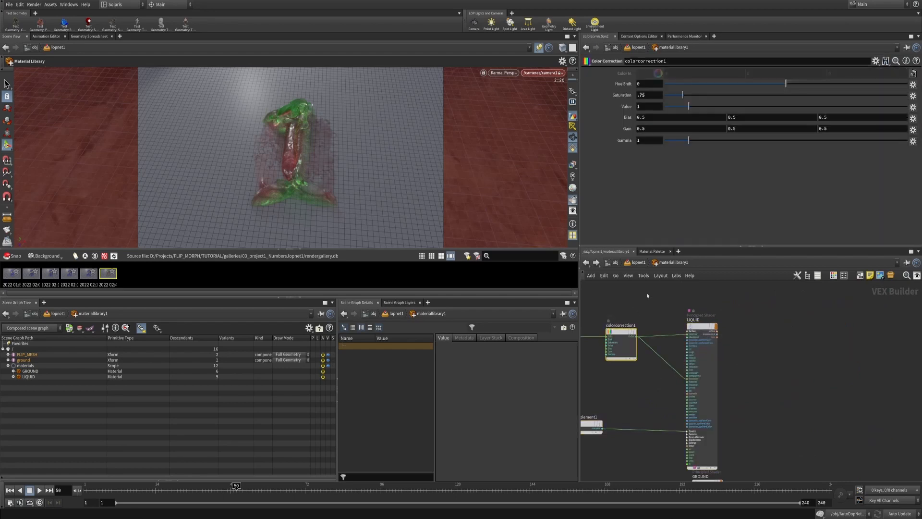
Step: Set the colorcorrection1 node's Saturation to .8 and its Value to .7
drag(652, 95, 598, 97)
text(.)
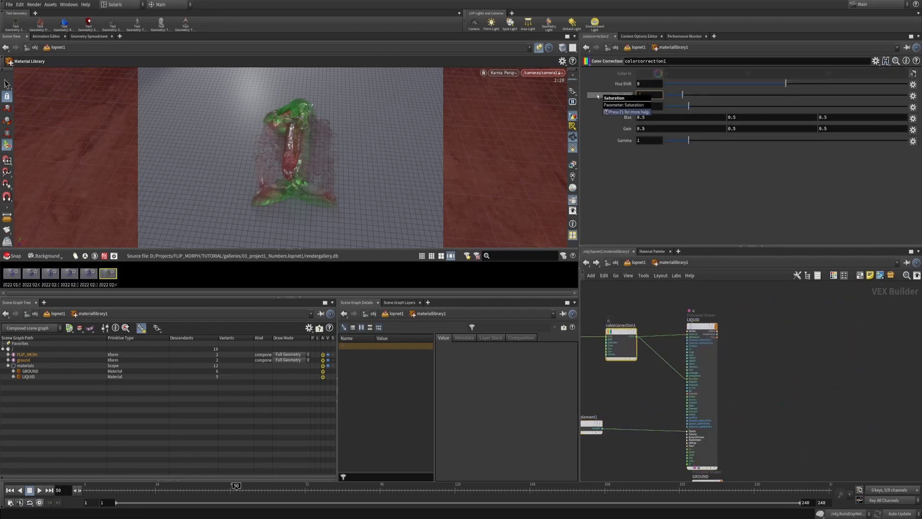
text(8)
key(Return)
click(643, 107)
text(.7)
key(Return)
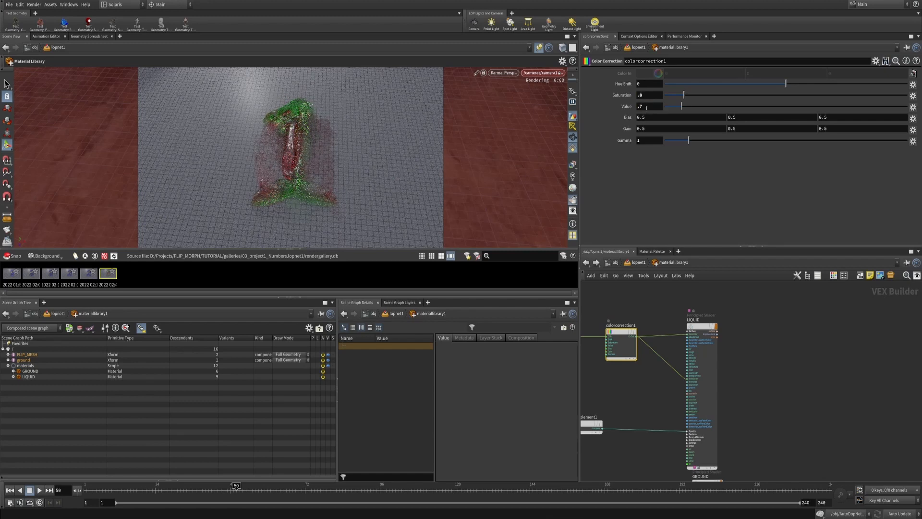
Step: Set the LIQUID principled shader's Reflectivity to .1
click(702, 346)
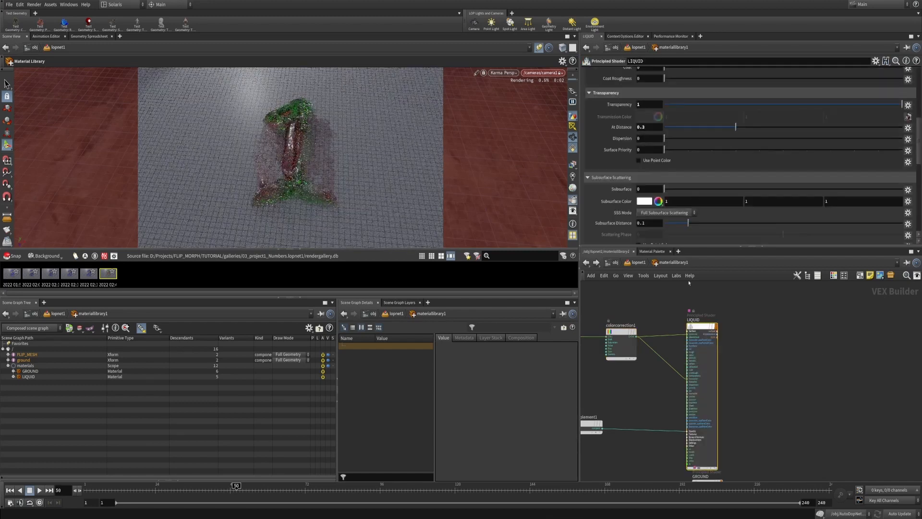
scroll(623, 136, down, 5)
scroll(622, 137, up, 4)
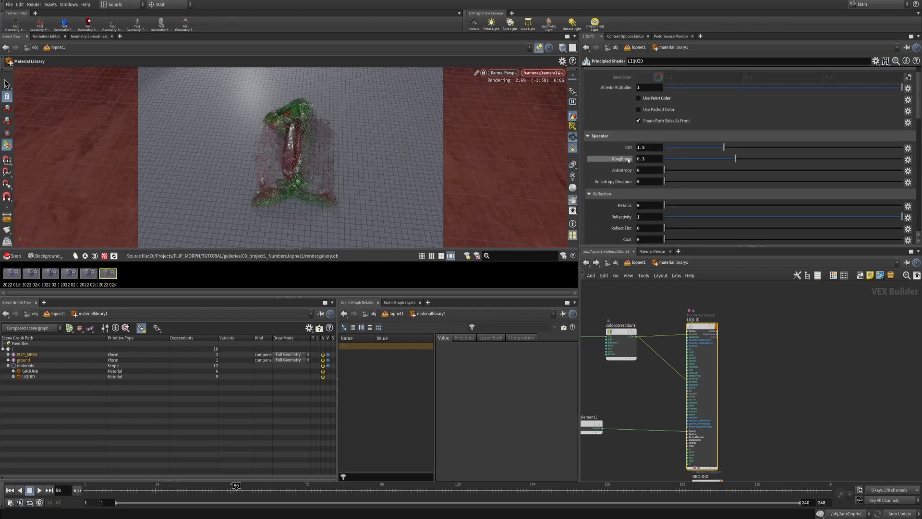
scroll(636, 162, down, 4)
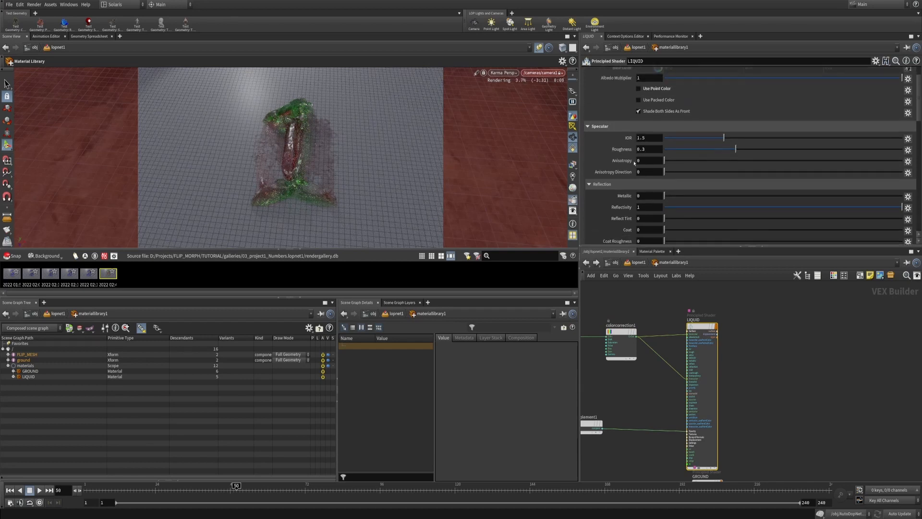
drag(644, 178, 621, 179)
click(647, 181)
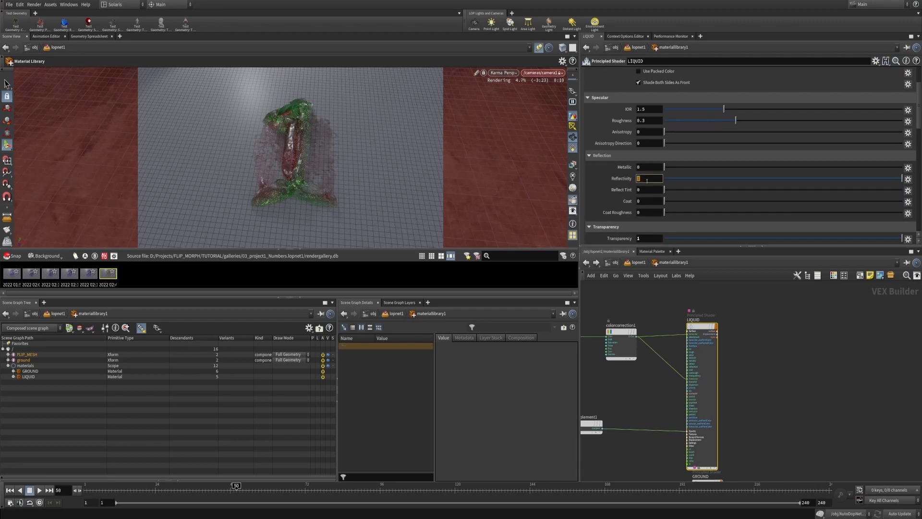
key(Return)
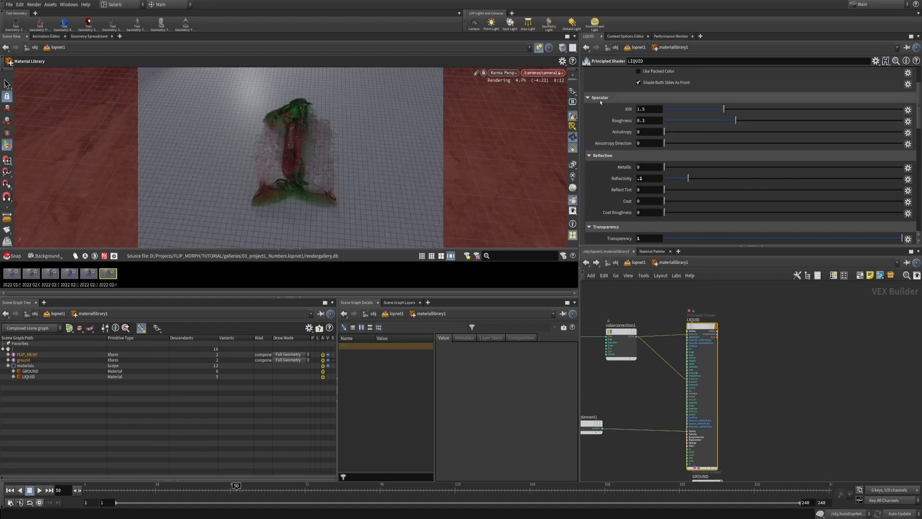
Step: Set the LIQUID shader's Coat to 1 and its Coat Roughness to .05
scroll(633, 128, down, 5)
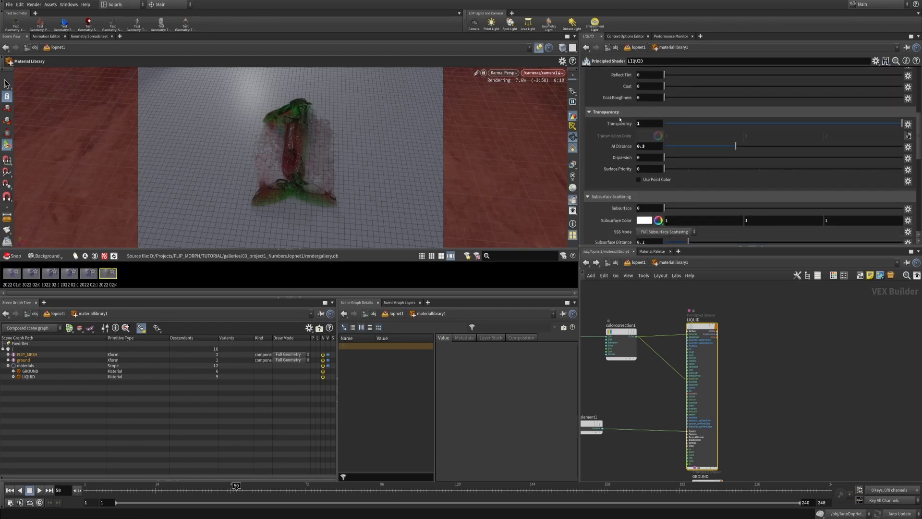
scroll(618, 130, up, 3)
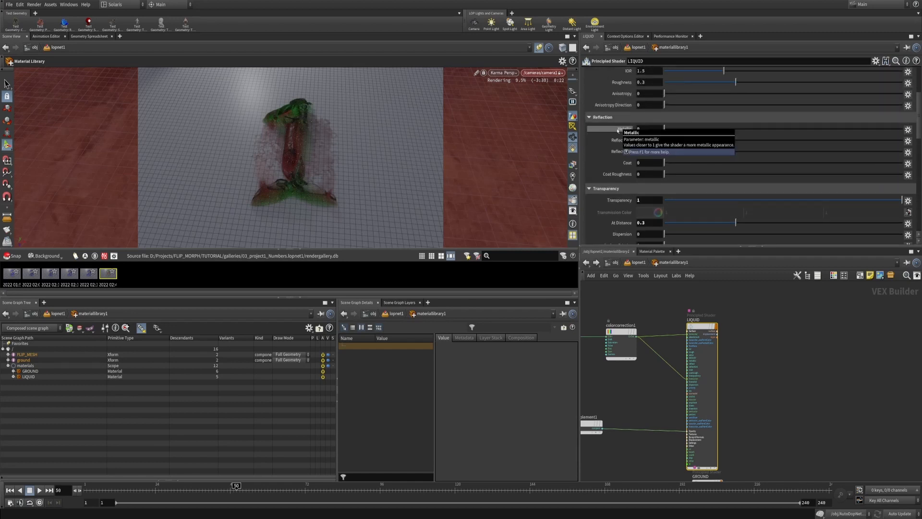
click(650, 165)
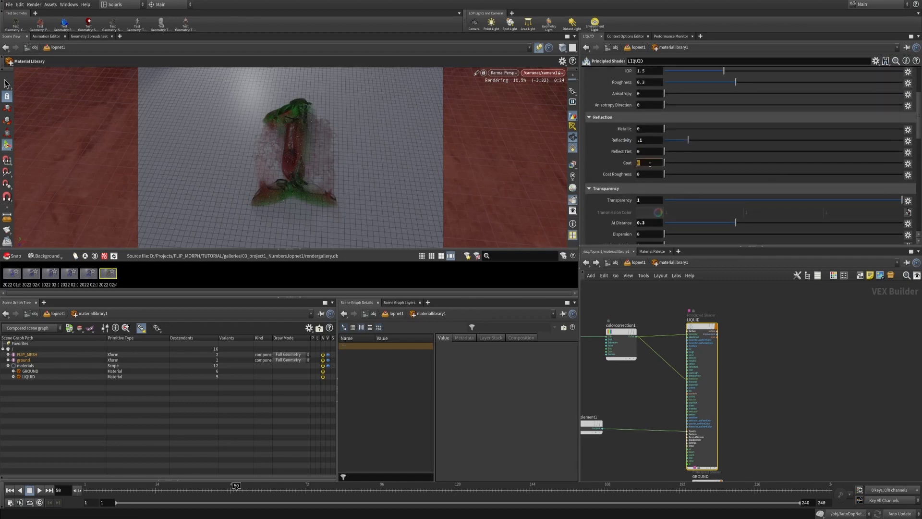
text(1)
key(Return)
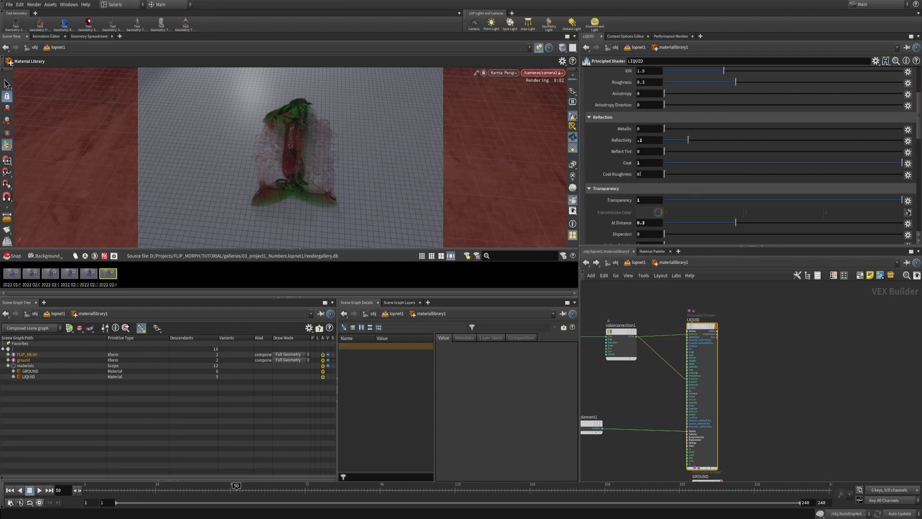
click(647, 174)
text(.0)
key(BackSpace)
text(5)
key(Return)
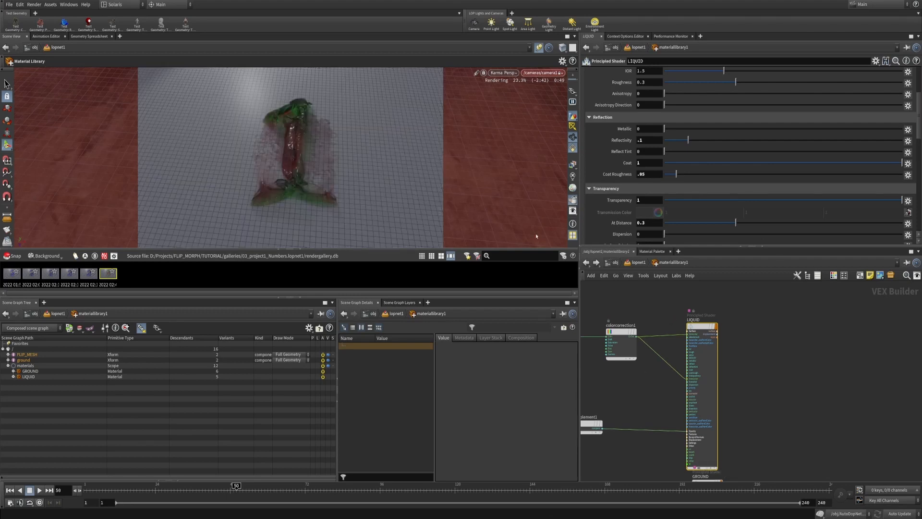
Step: Set the colorcorrection1 node's Value to .85
click(621, 344)
drag(638, 106, 649, 108)
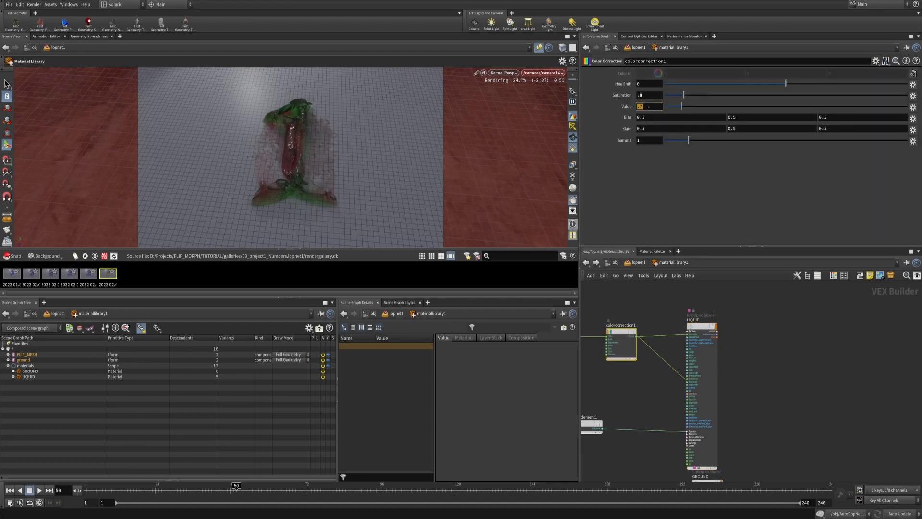
text(.85)
key(Return)
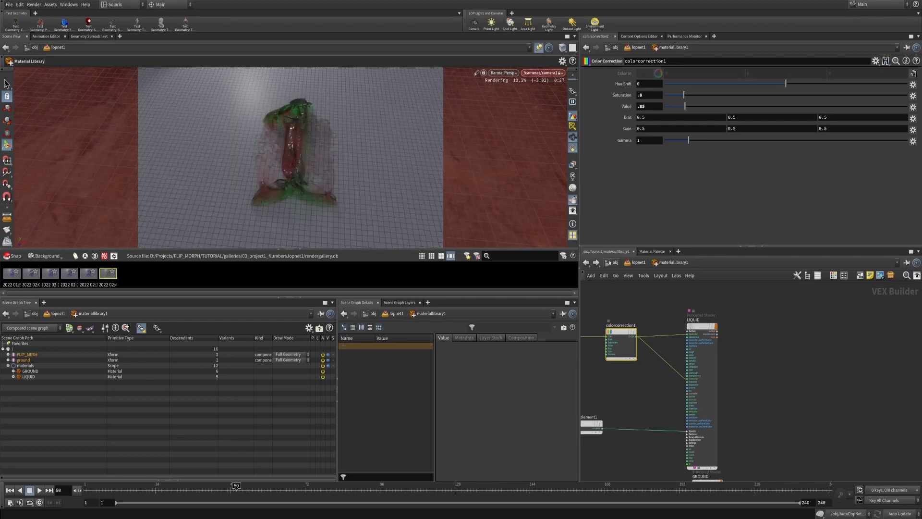
Step: In the FLIP_MESH network, insert a Normal node between attribcopy1 and RENDER
click(610, 263)
double_click(748, 351)
middle_drag(772, 397, 755, 350)
middle_drag(811, 408, 722, 464)
key(Tab)
text(nor)
key(Return)
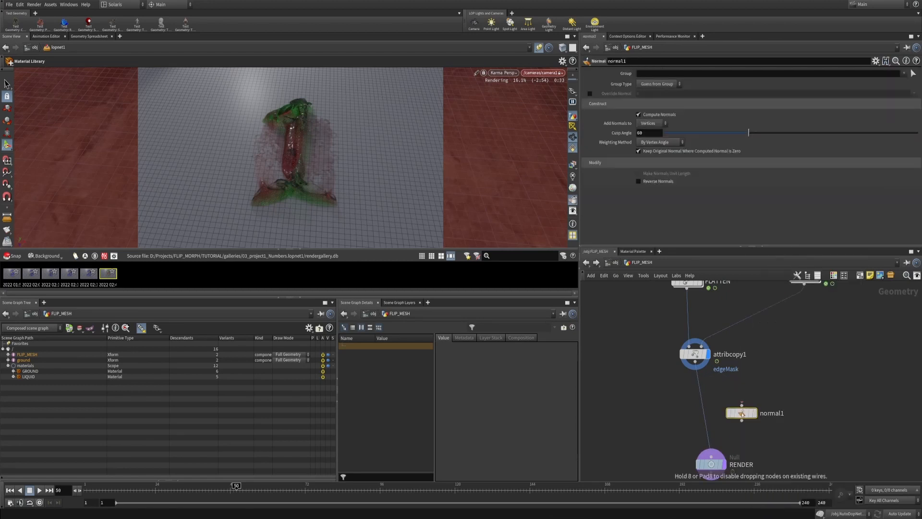
click(723, 417)
Step: Line up attribcopy1, normal1 and RENDER in a compact vertical column below FLATTEN in the FLIP_MESH network
drag(789, 322, 788, 403)
drag(751, 372, 757, 393)
drag(637, 356, 723, 423)
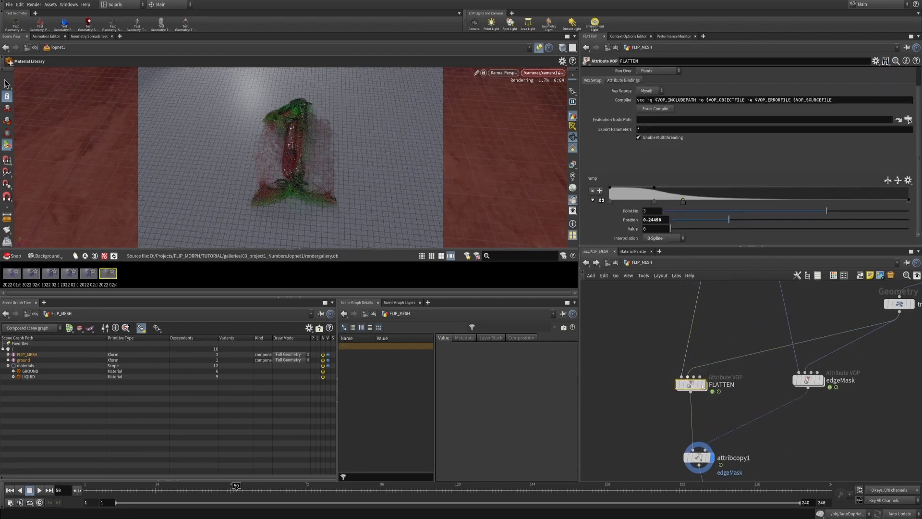
middle_drag(727, 427, 736, 350)
scroll(736, 350, down, 2)
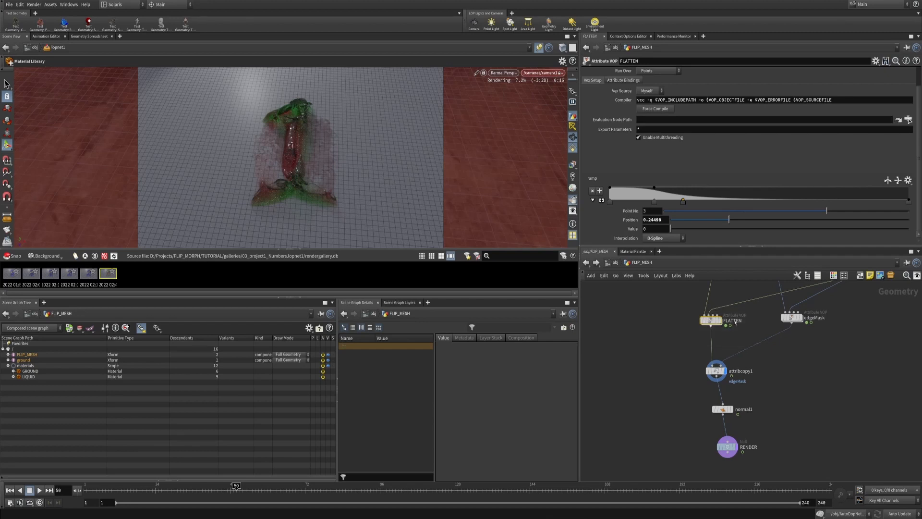
middle_drag(740, 337, 748, 307)
drag(778, 363, 721, 433)
drag(694, 336, 764, 448)
key(l)
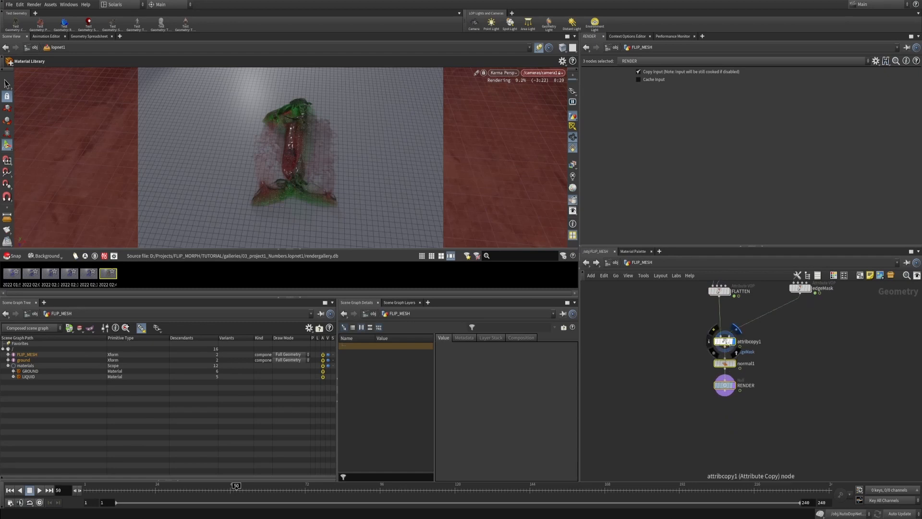
click(821, 379)
Step: Save the scene, store a snapshot of the current Karma render in the gallery and select it
key(ctrl+s)
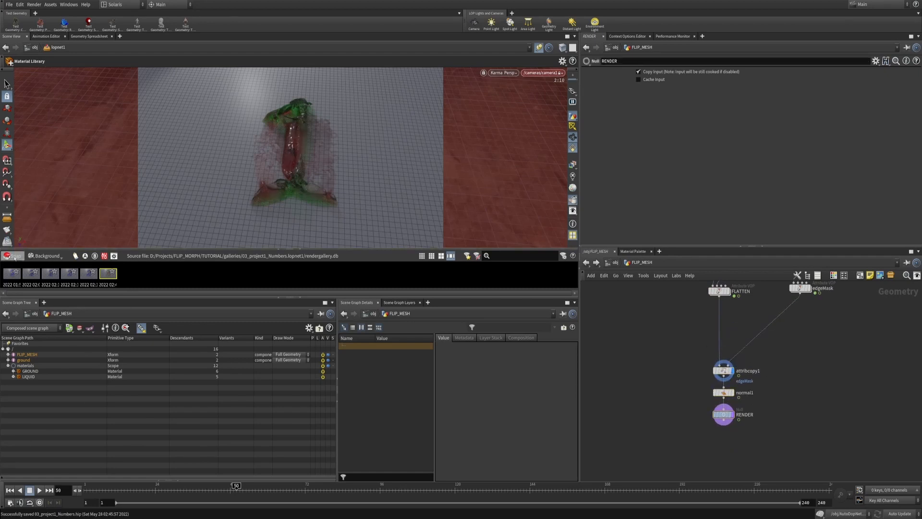
click(124, 278)
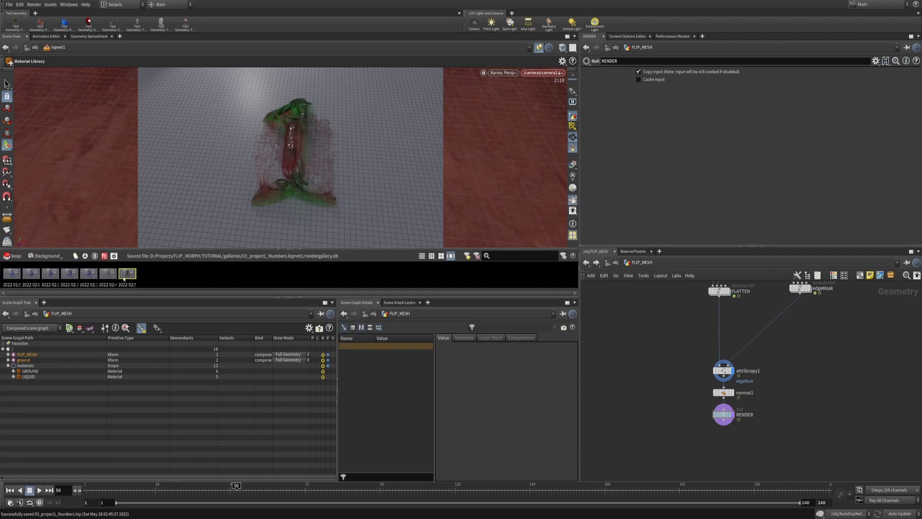
Step: Switch to the video player and examine the liquid, metal and plastic looks in the FLIP Fluid Morph R&D reference clip
key(alt+Tab)
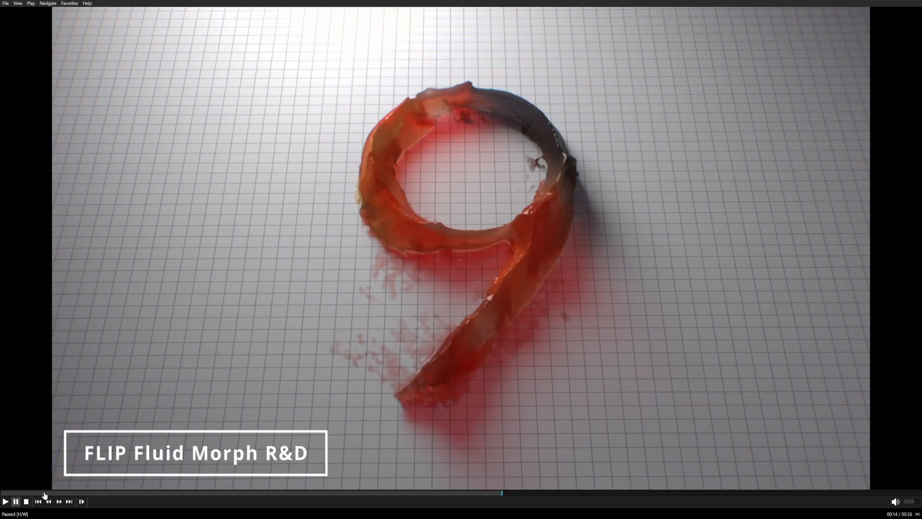
click(17, 492)
click(194, 337)
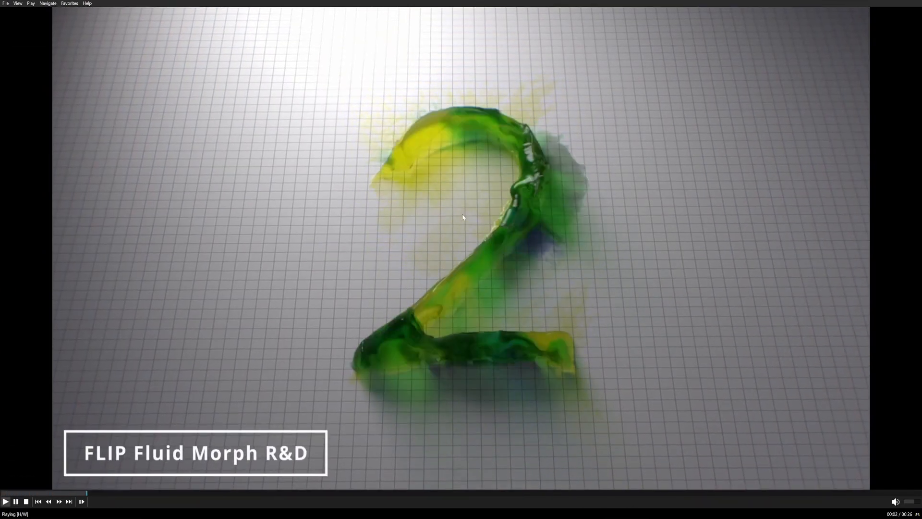
click(497, 160)
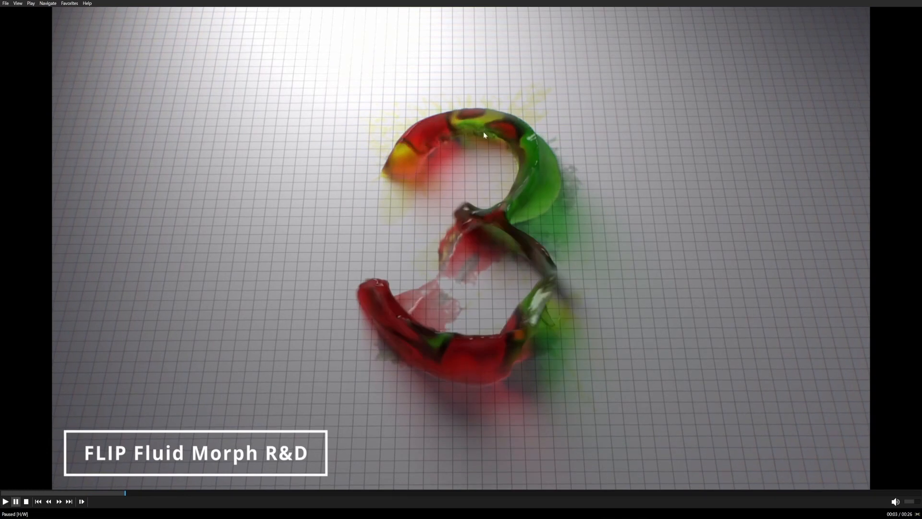
click(495, 262)
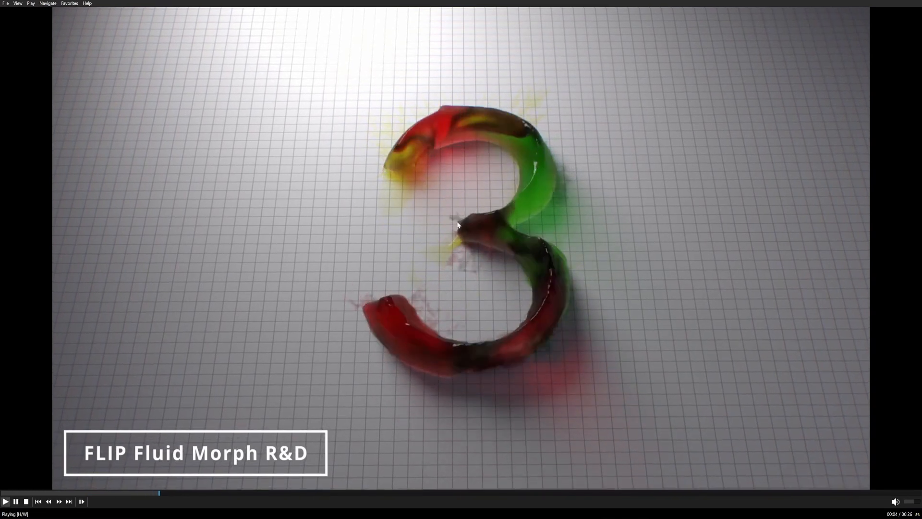
click(452, 229)
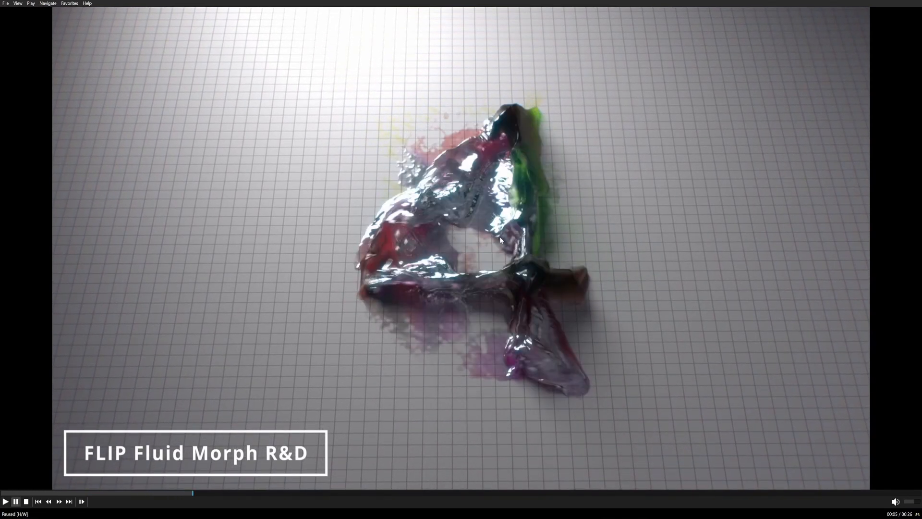
click(531, 244)
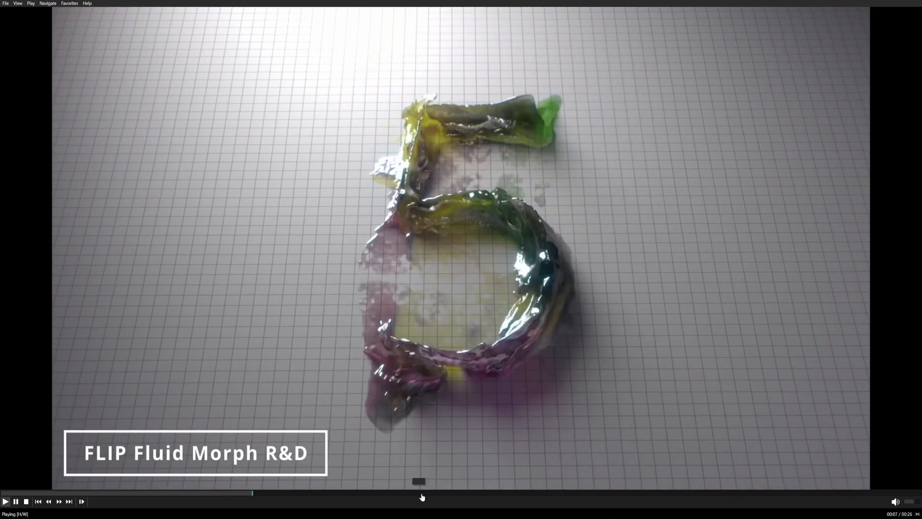
click(429, 492)
click(486, 322)
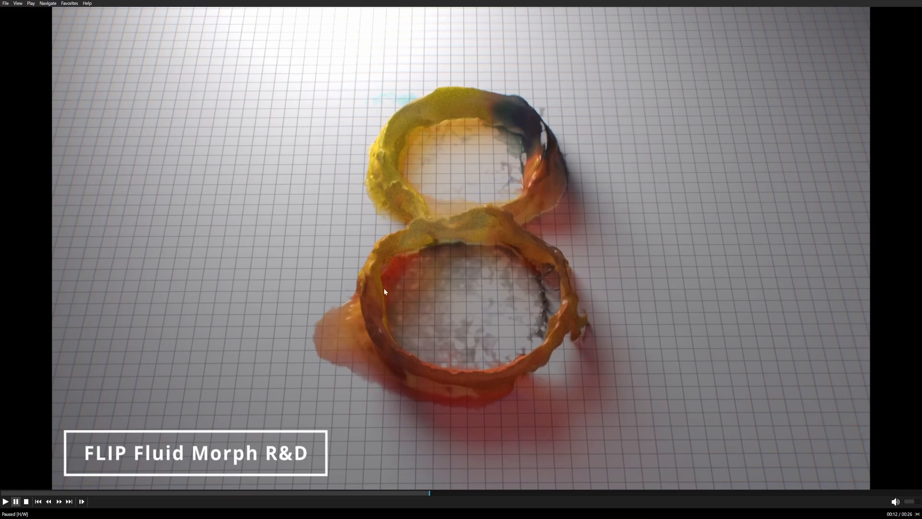
click(512, 122)
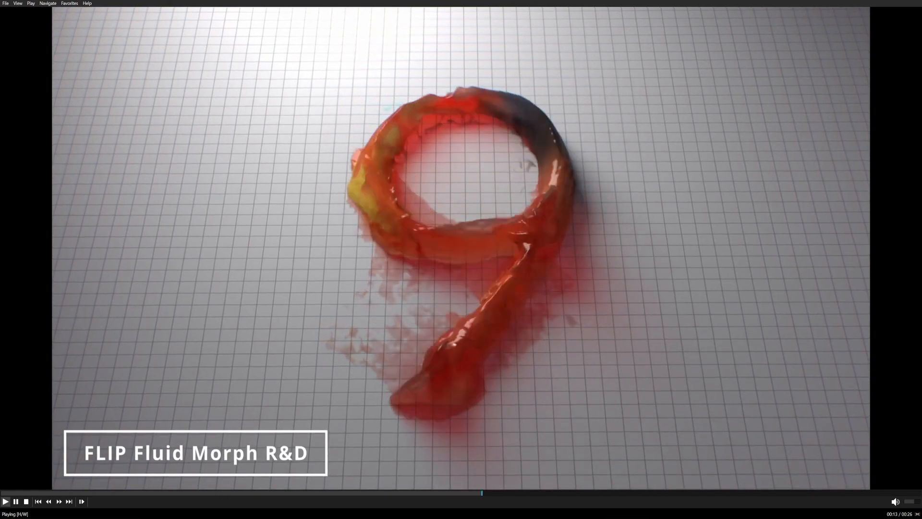
click(513, 123)
Step: Switch to Paint, try sketching one tall box with arrows to METAL, LIQUID and PLASTIC, and undo the sketch
key(alt+Tab)
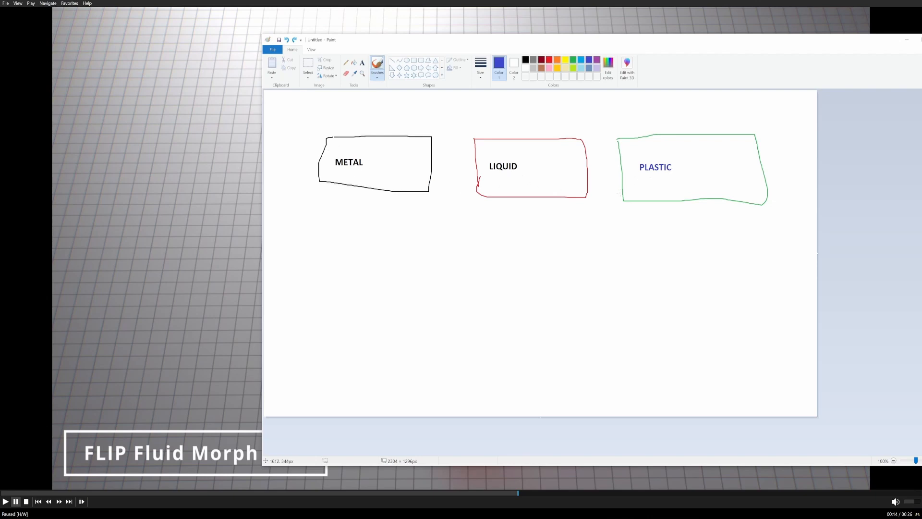
mouse_move(491, 215)
mouse_down()
mouse_move(571, 242)
mouse_move(585, 409)
mouse_move(488, 401)
mouse_move(481, 248)
mouse_move(499, 218)
mouse_up()
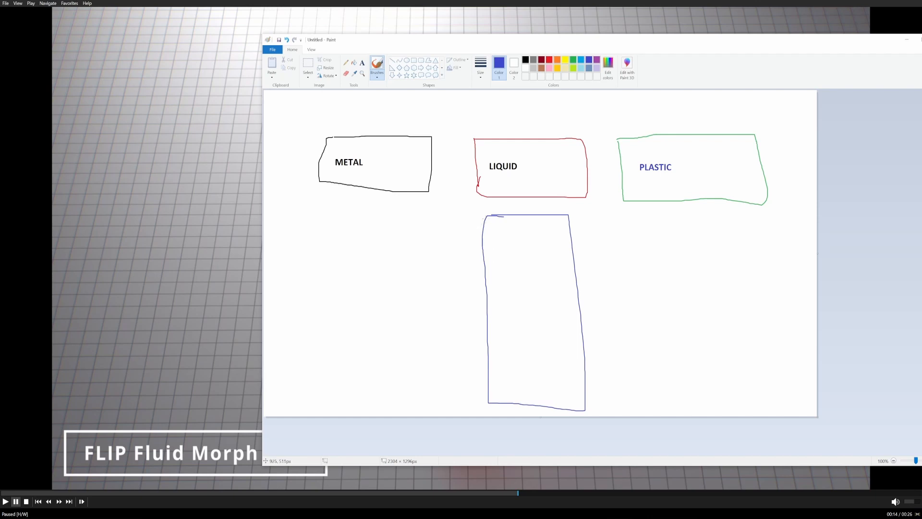
mouse_move(487, 216)
mouse_down()
mouse_move(428, 199)
mouse_move(436, 197)
mouse_up()
mouse_move(544, 216)
mouse_down()
mouse_move(541, 192)
mouse_move(631, 195)
mouse_up()
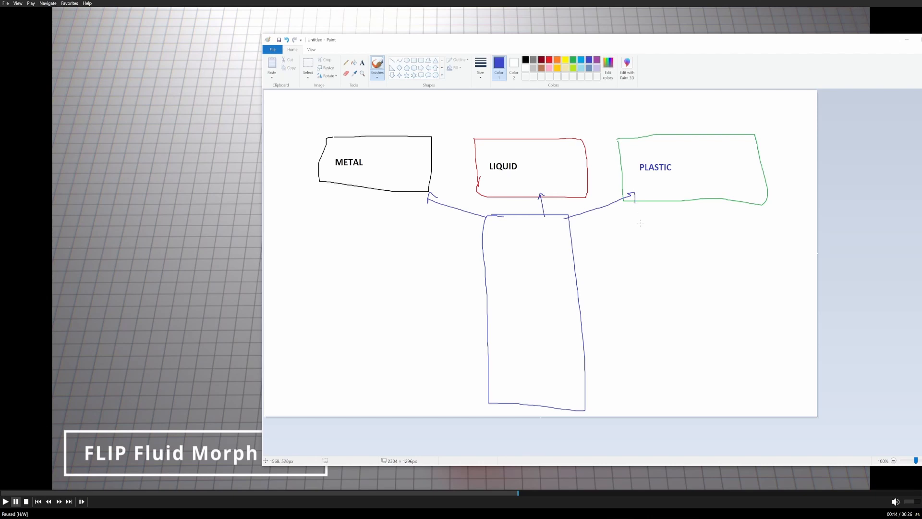
key(ctrl+z)
key(ctrl+z)
key(ctrl+z)
key(ctrl+z)
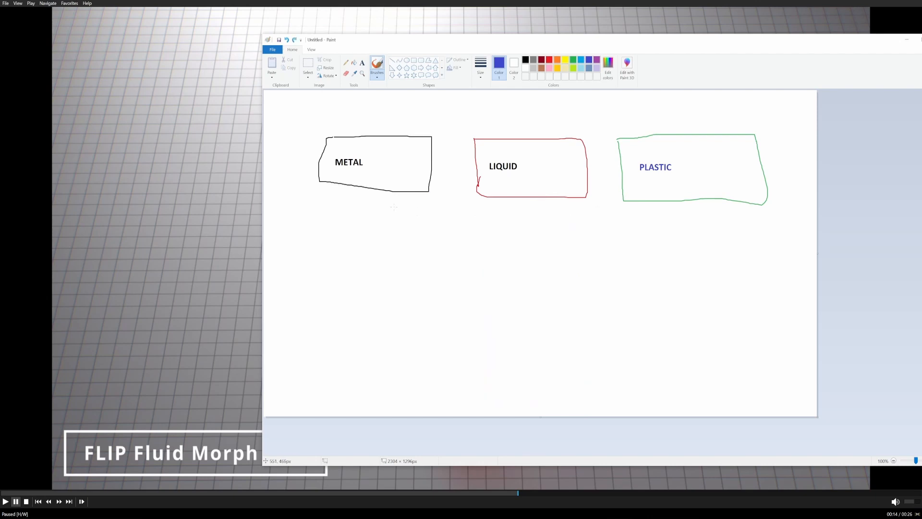
Step: Try sketching a separate tall box under each of METAL, LIQUID and PLASTIC with marks between them, and undo everything
mouse_move(337, 211)
mouse_down()
mouse_move(422, 269)
mouse_move(359, 377)
mouse_move(338, 194)
mouse_up()
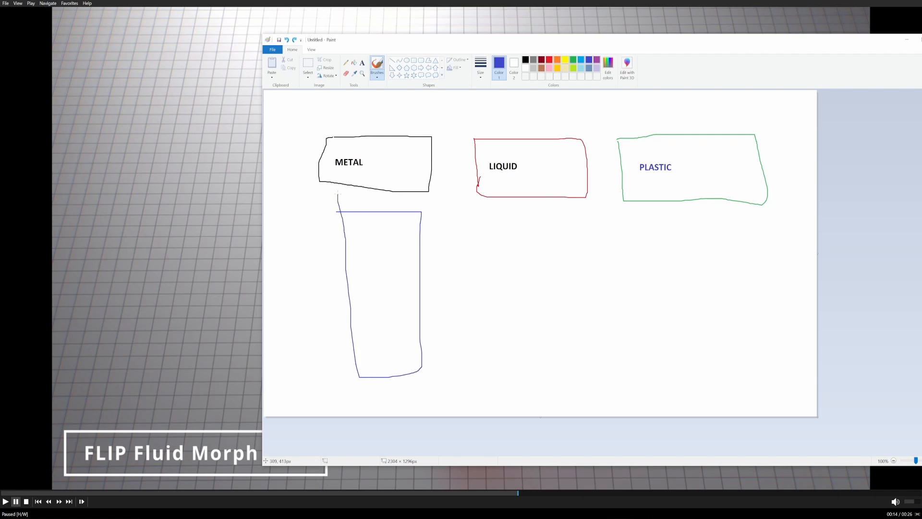
mouse_move(507, 218)
mouse_down()
mouse_move(559, 221)
mouse_move(544, 388)
mouse_move(513, 223)
mouse_up()
mouse_move(663, 224)
mouse_down()
mouse_move(723, 381)
mouse_move(653, 295)
mouse_move(672, 223)
mouse_up()
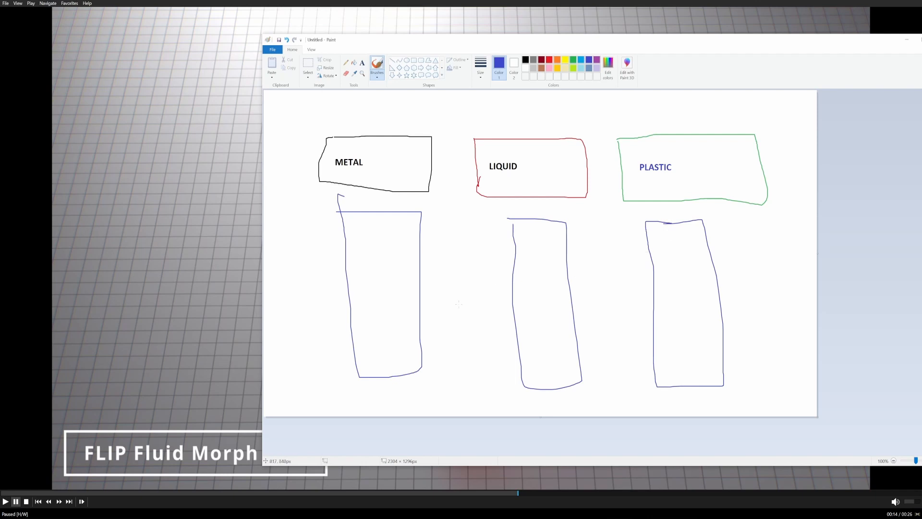
mouse_move(442, 301)
mouse_down()
mouse_move(457, 296)
mouse_move(464, 314)
mouse_move(483, 313)
mouse_up()
drag(484, 300, 475, 312)
key(ctrl+z)
key(ctrl+z)
key(ctrl+z)
key(ctrl+z)
key(ctrl+z)
key(ctrl+z)
key(ctrl+z)
key(ctrl+z)
key(ctrl+z)
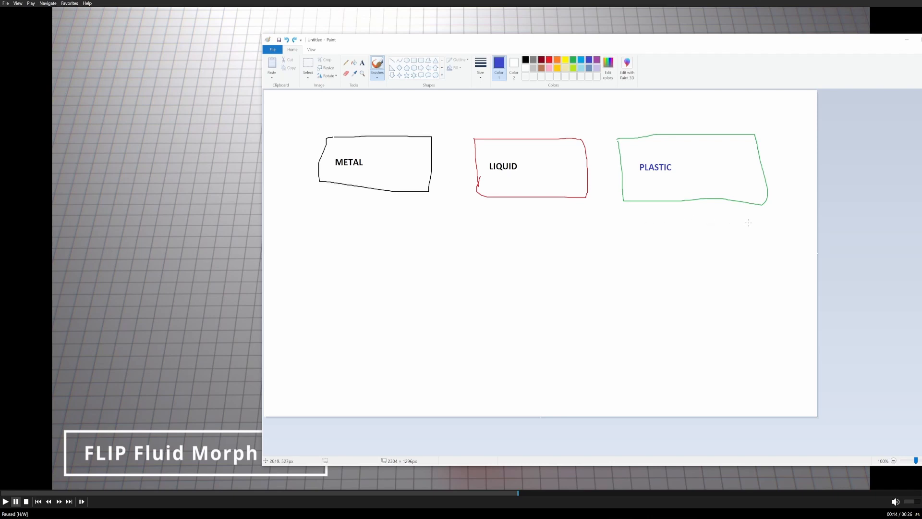
Step: Outline LIQUID and PLASTIC together as one group, and sketch one tall box under the group and one under METAL
mouse_move(475, 111)
mouse_down()
mouse_move(686, 114)
mouse_move(787, 130)
mouse_move(803, 230)
mouse_move(528, 235)
mouse_move(458, 165)
mouse_move(468, 112)
mouse_move(491, 110)
mouse_up()
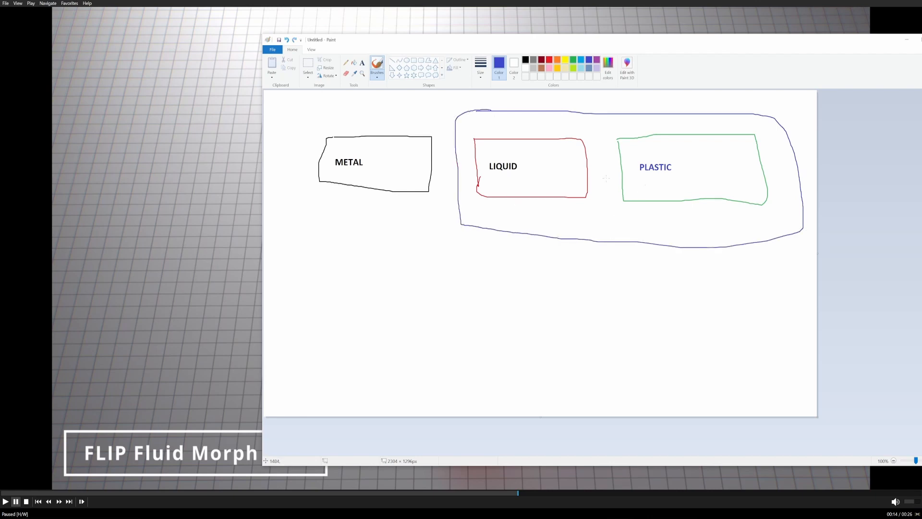
mouse_move(595, 267)
mouse_down()
mouse_move(679, 387)
mouse_move(606, 273)
mouse_up()
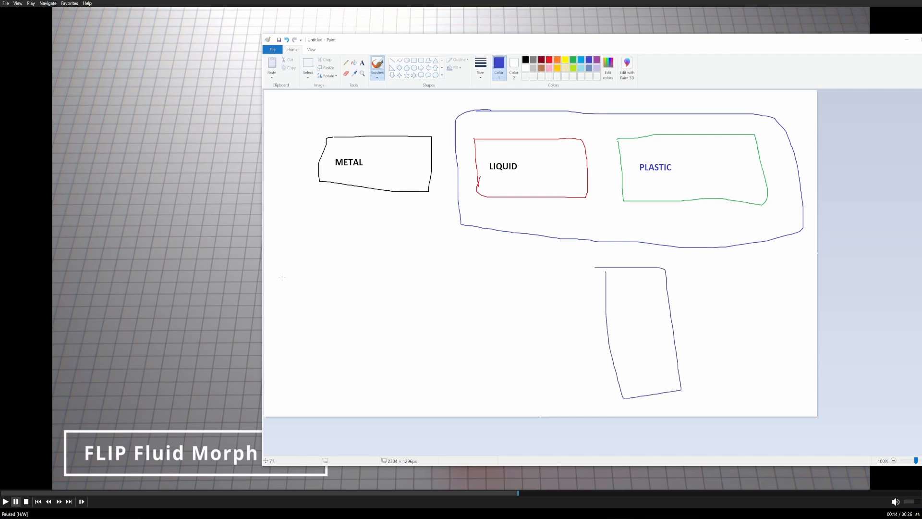
mouse_move(319, 225)
mouse_down()
mouse_move(393, 358)
mouse_move(340, 378)
mouse_move(330, 227)
mouse_up()
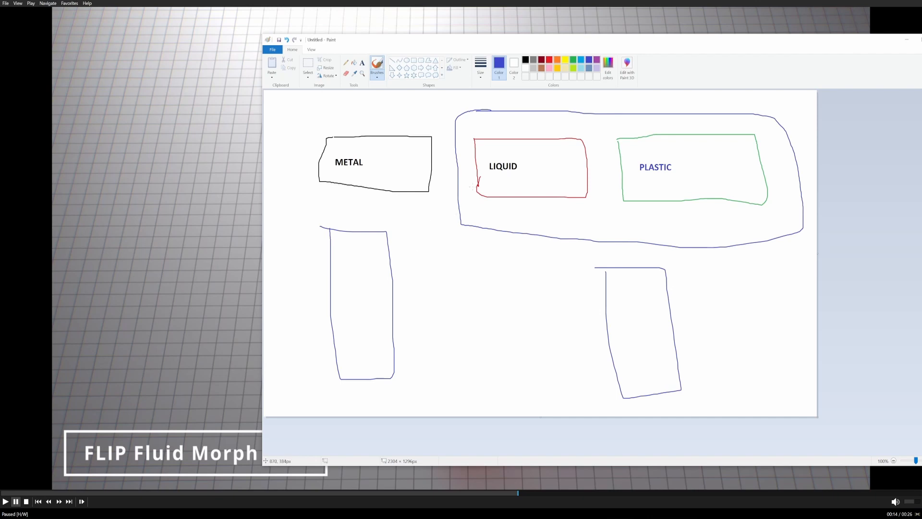
Step: Write "SSS" with an arrow to the LIQUID and PLASTIC group, and "metal" with an arrow to the METAL box
mouse_move(448, 262)
mouse_down()
mouse_move(440, 276)
mouse_move(457, 264)
mouse_move(459, 279)
mouse_move(474, 264)
mouse_move(472, 279)
mouse_move(606, 207)
mouse_move(612, 216)
mouse_up()
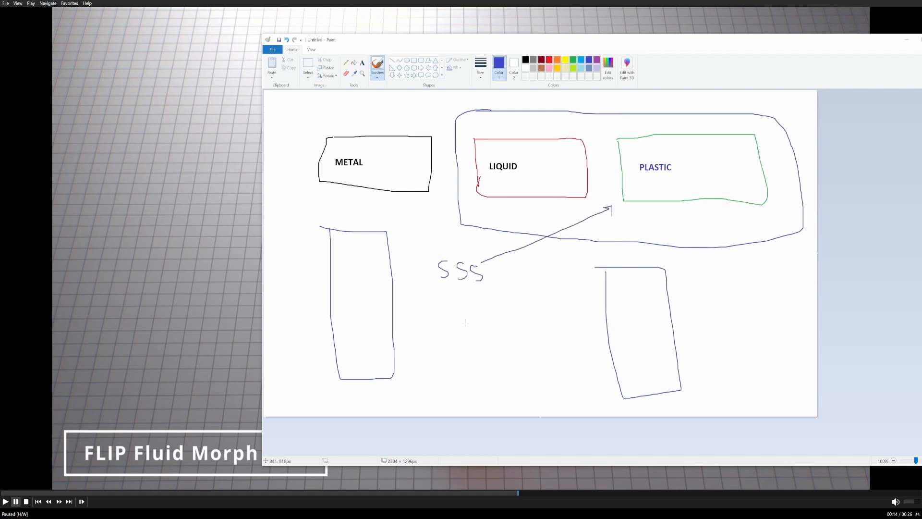
drag(447, 330, 505, 332)
mouse_move(460, 313)
mouse_down()
mouse_move(401, 194)
mouse_move(396, 206)
mouse_move(411, 204)
mouse_up()
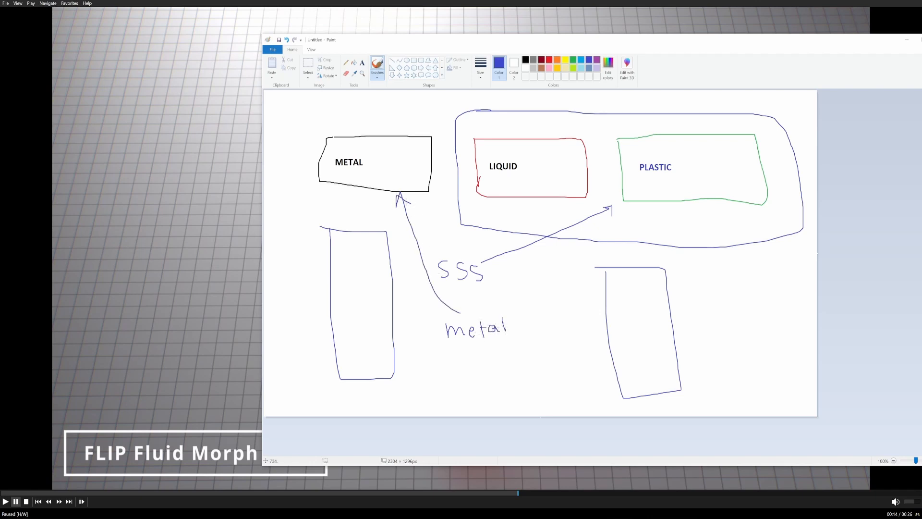
Step: Return to Houdini, open sopsolver1 inside AutoDopNetwork and select its Color_Picker node
click(906, 39)
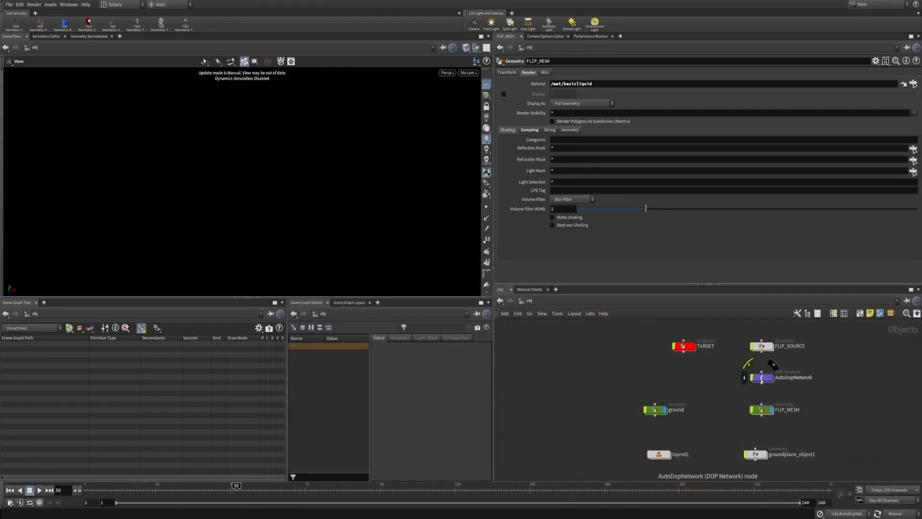
click(761, 377)
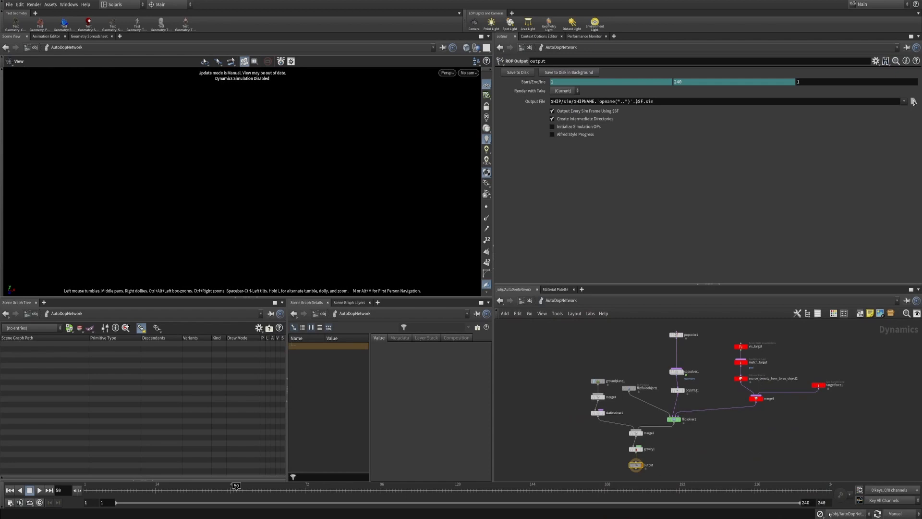
scroll(682, 367, up, 5)
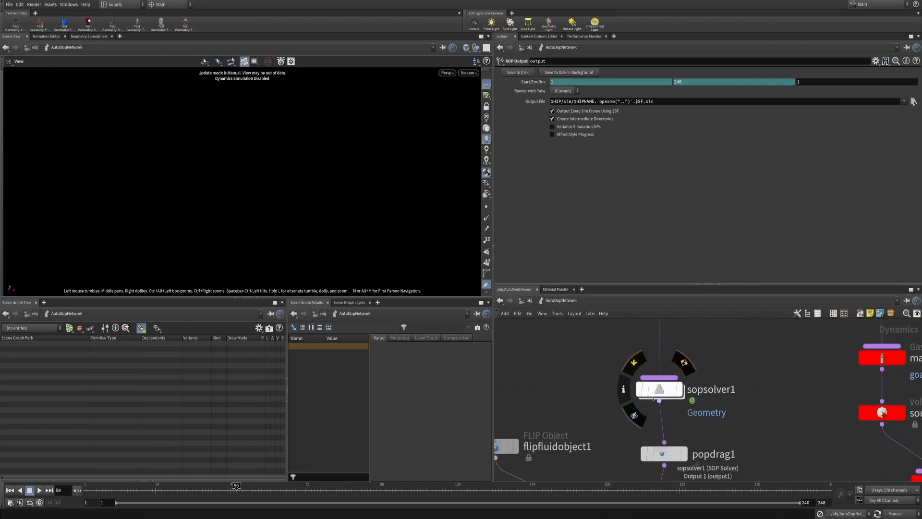
click(634, 362)
scroll(655, 362, up, 4)
middle_drag(651, 354, 708, 408)
drag(689, 352, 667, 343)
middle_drag(674, 420, 676, 397)
drag(696, 373, 670, 409)
middle_drag(672, 408, 678, 392)
scroll(679, 397, up, 3)
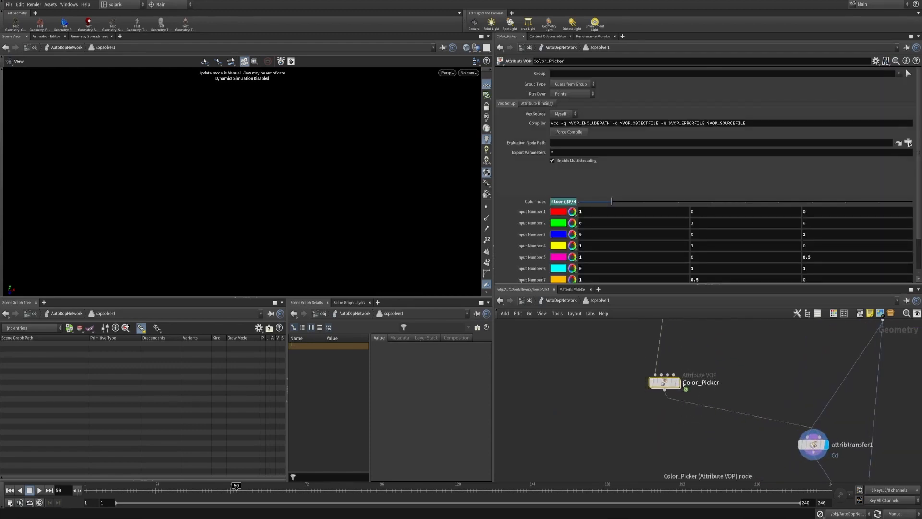
Step: Duplicate the Color_Picker node and place the copy directly after it
mouse_move(671, 384)
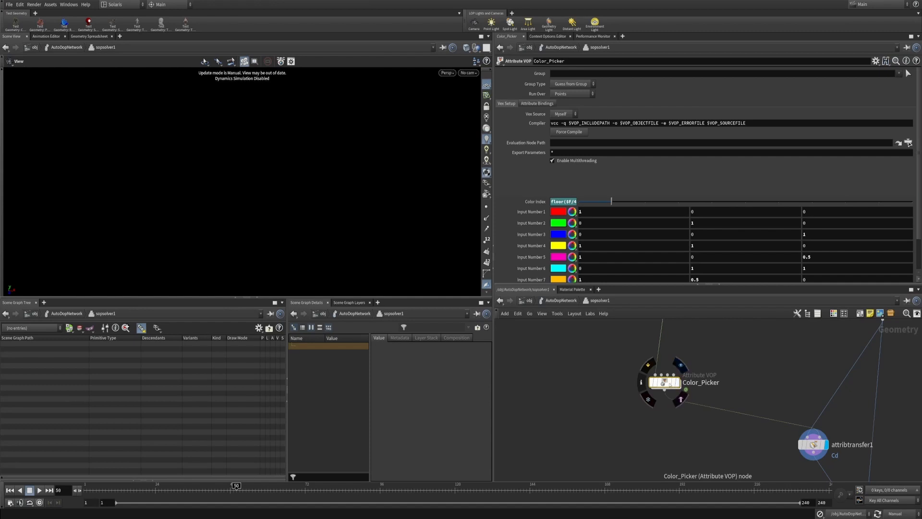
alt+drag(665, 386, 637, 443)
middle_drag(662, 417, 670, 387)
Step: Rename the copied Color_Picker node as sss_Picker
double_click(695, 409)
click(681, 409)
key(BackSpace)
key(BackSpace)
key(BackSpace)
key(BackSpace)
key(BackSpace)
text(sss)
key(End)
key(BackSpace)
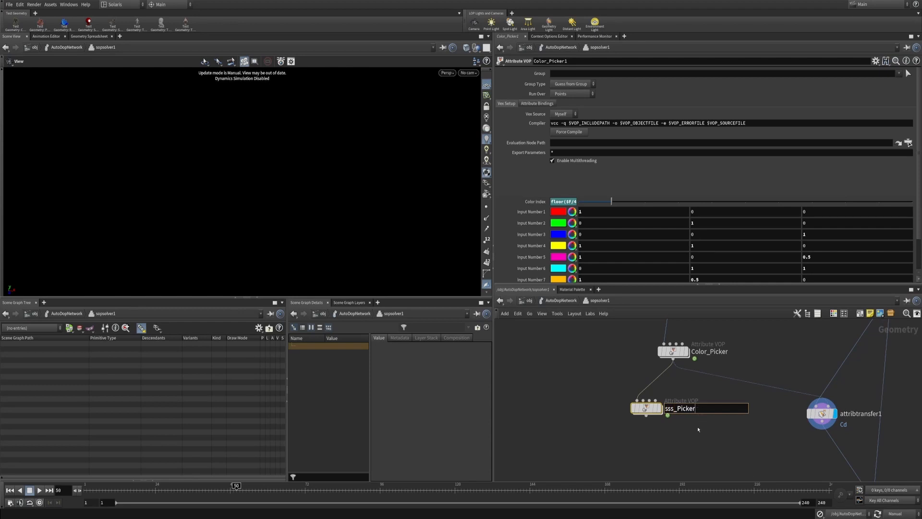
key(Return)
mouse_move(654, 412)
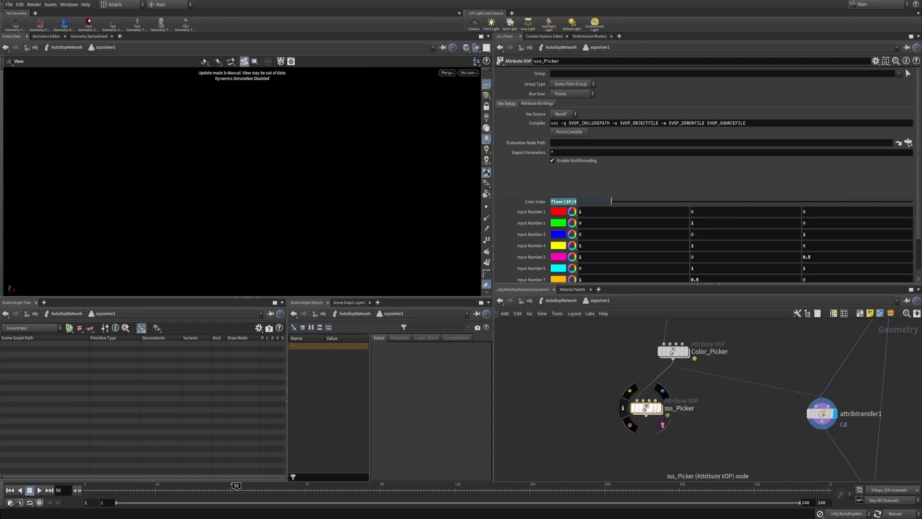
key(alt+Tab)
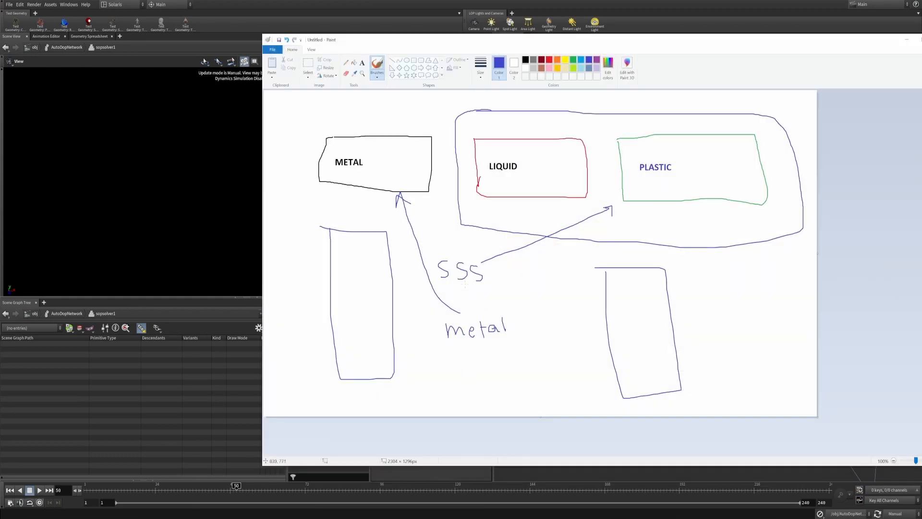
key(alt+Tab)
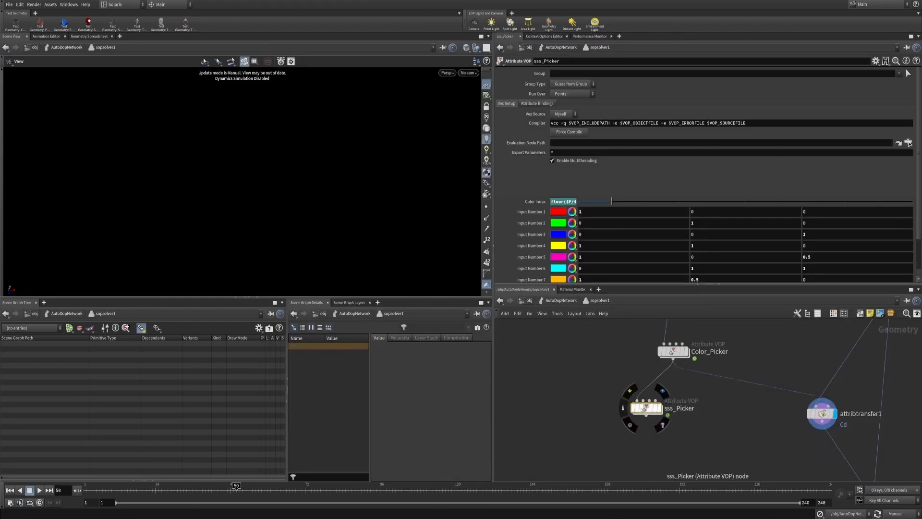
Step: Inside sss_Picker, change the type of switch1's parameters input1 through input10 to Float
double_click(646, 407)
scroll(672, 379, up, 3)
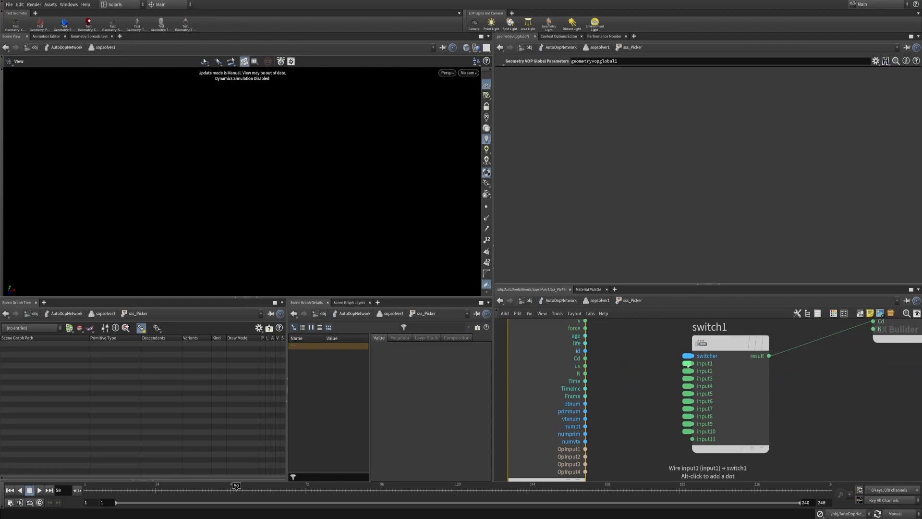
click(687, 431)
shift+click(687, 424)
shift+click(688, 416)
shift+click(687, 409)
shift+click(687, 401)
shift+click(687, 393)
shift+click(687, 386)
shift+click(687, 379)
shift+click(688, 371)
shift+click(687, 363)
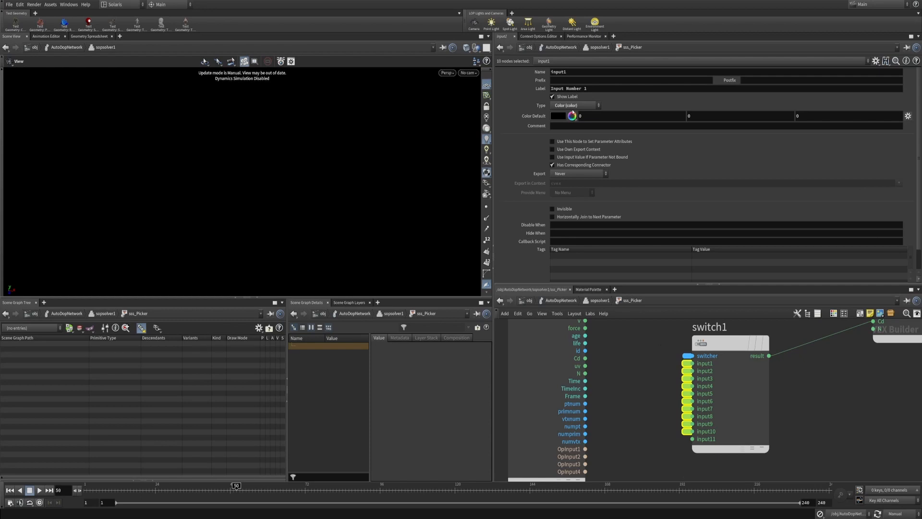
click(573, 107)
click(573, 114)
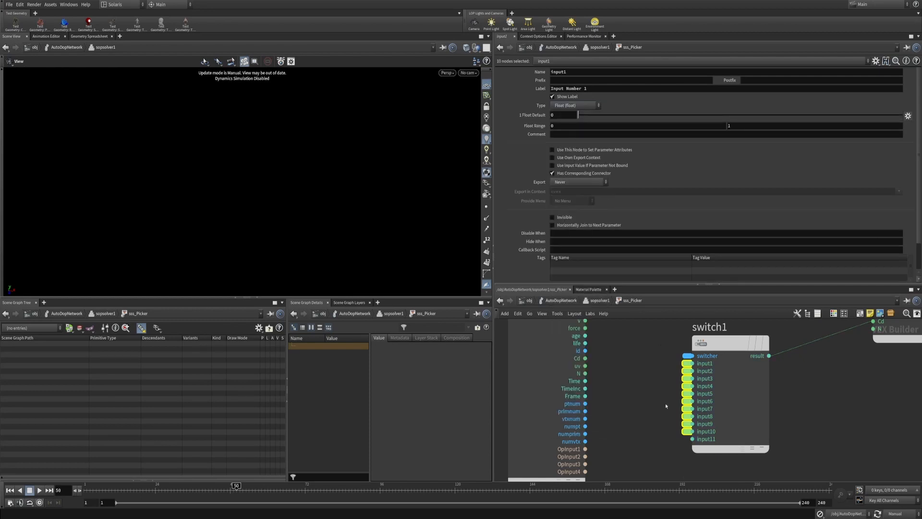
Step: Relabel the switcher parameter of switch1 as sss Index
click(688, 356)
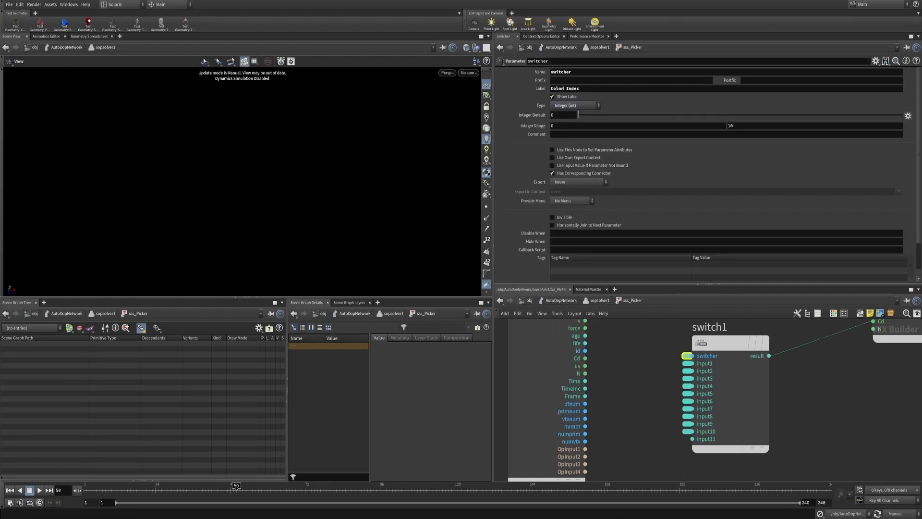
double_click(555, 89)
text(sss)
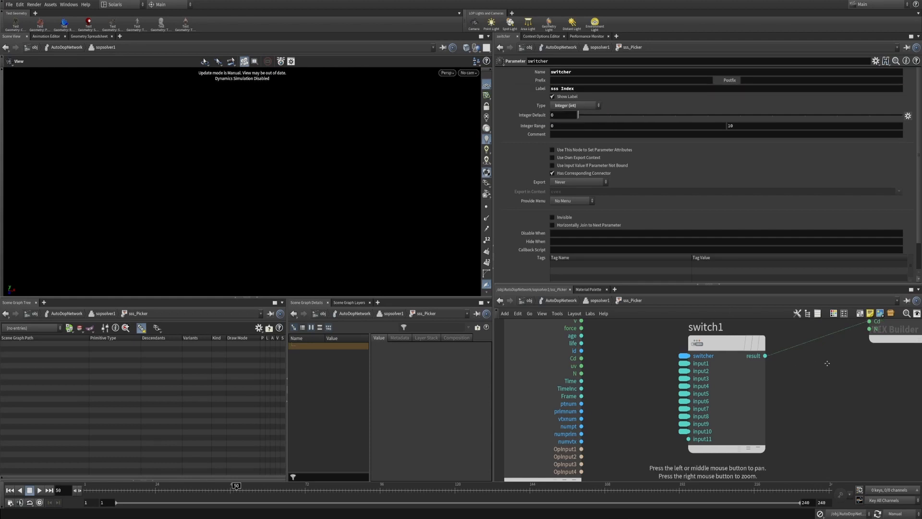
Step: Add a Bind Export node fed by switch1's result, name its attribute sss, and go back up to sopsolver1
middle_drag(834, 362, 730, 382)
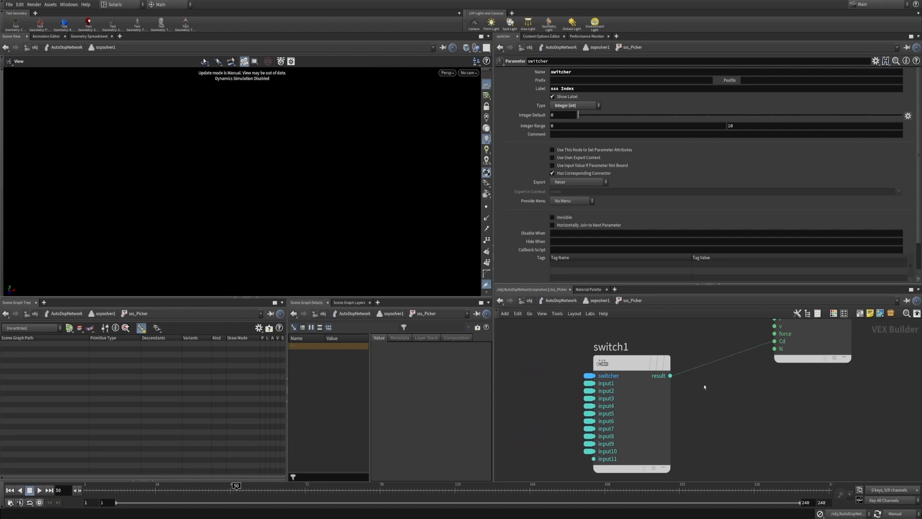
click(670, 375)
key(Tab)
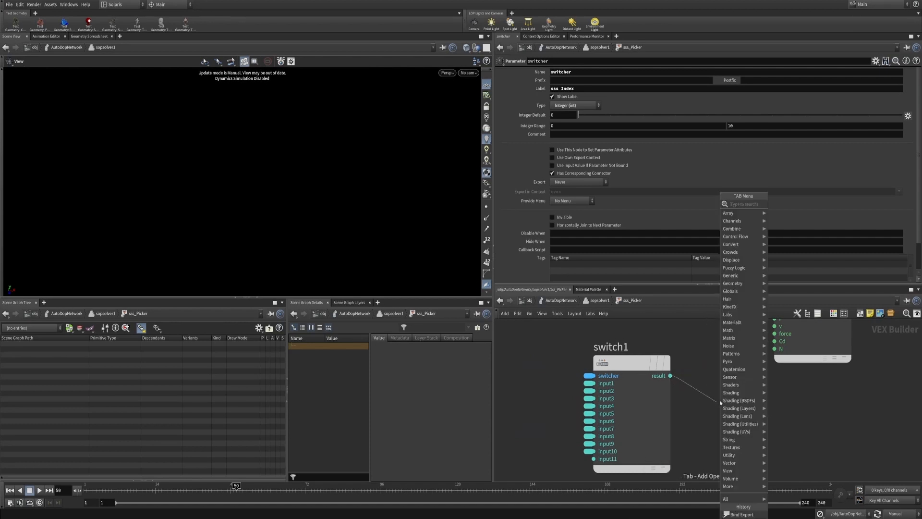
text(bind)
key(Return)
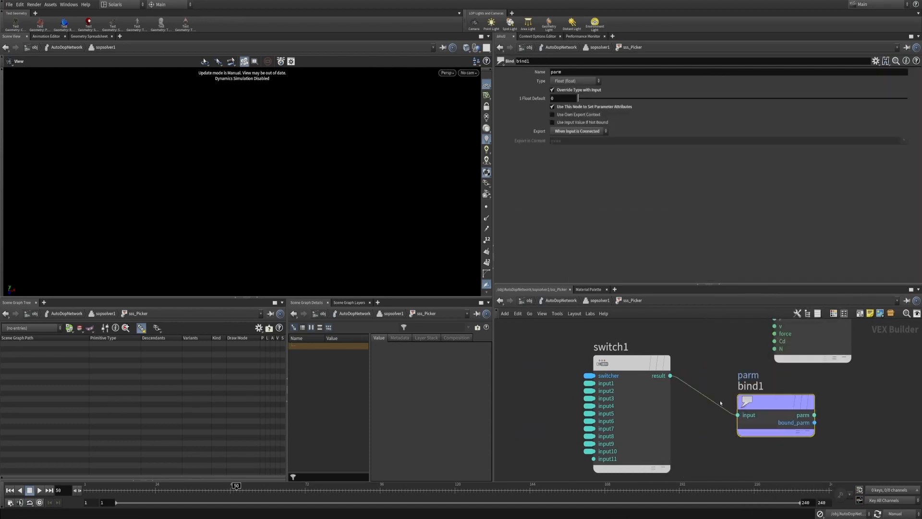
double_click(600, 72)
text(sss)
key(Return)
key(u)
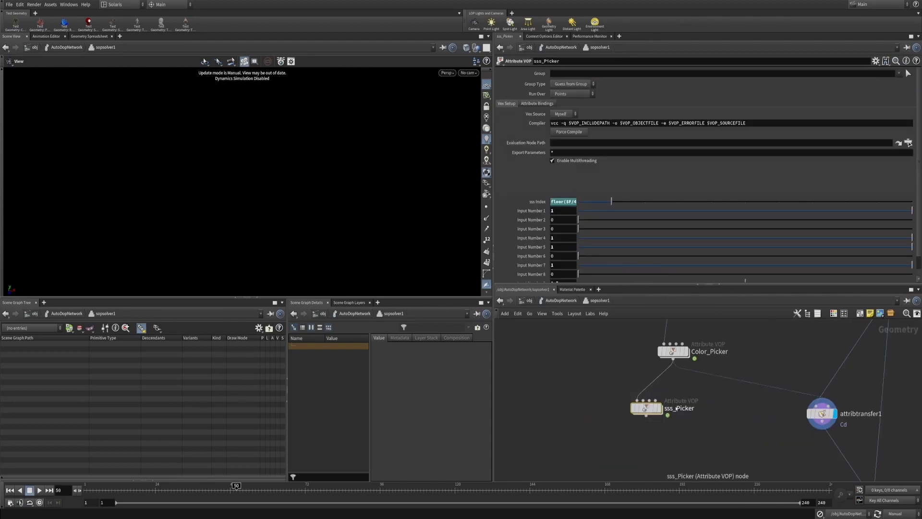
Step: Duplicate sss_Picker, place the copy directly after it, and rename the copy as metal_Picker
key(Tab)
click(649, 442)
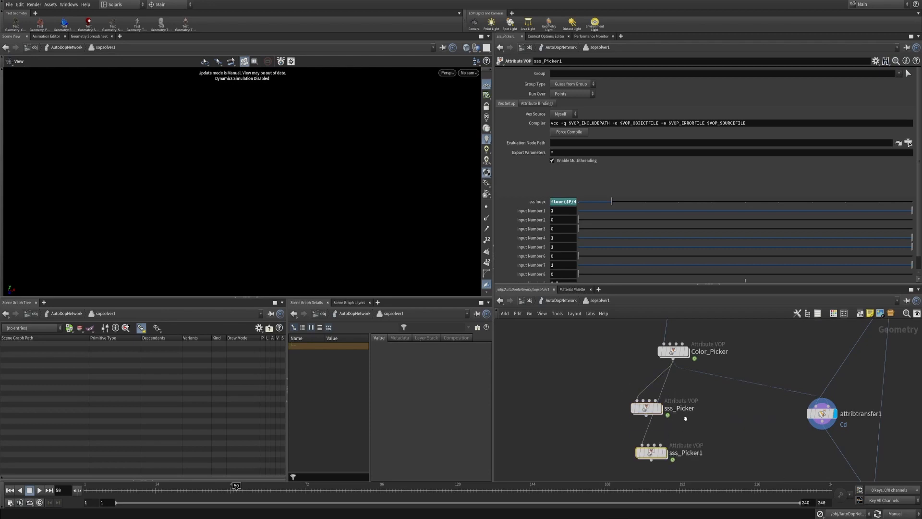
double_click(686, 414)
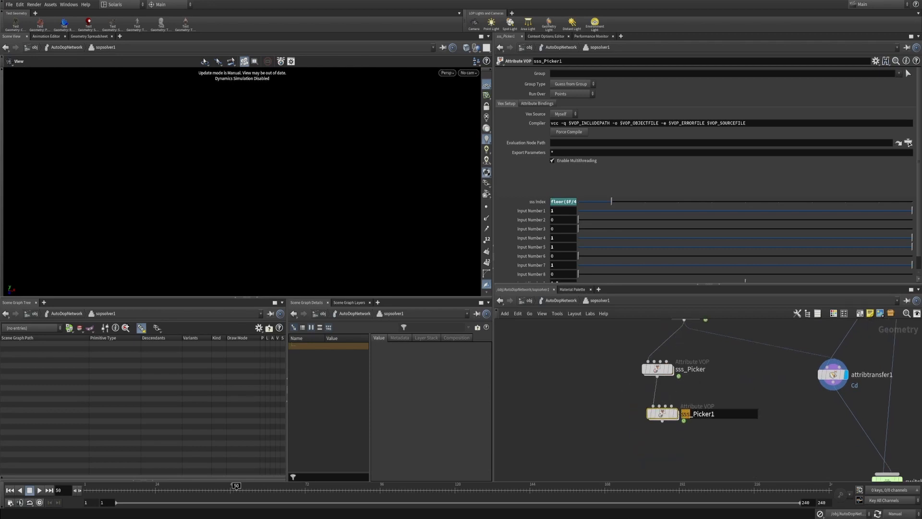
text(metal)
key(End)
key(BackSpace)
key(Return)
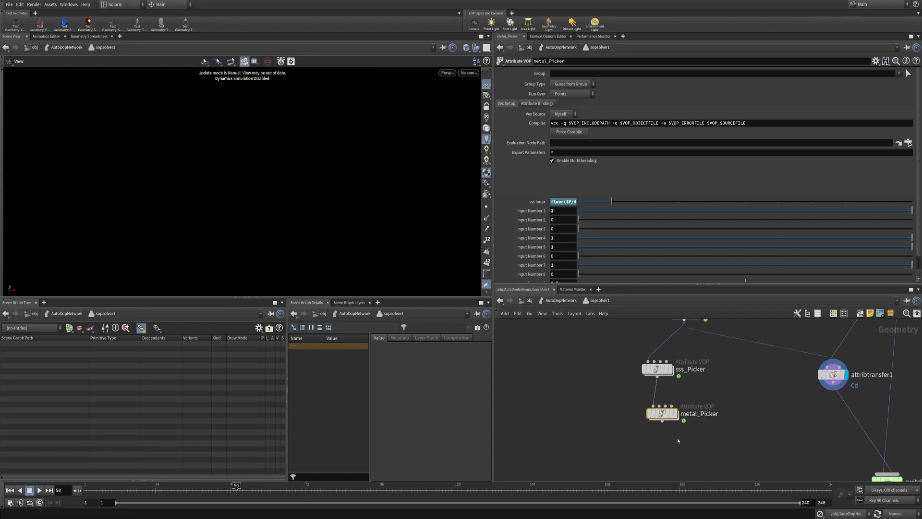
Step: Inside metal_Picker, relabel the switcher parameter as metal Index
double_click(664, 413)
alt+right_drag(678, 384, 678, 366)
click(689, 386)
double_click(555, 88)
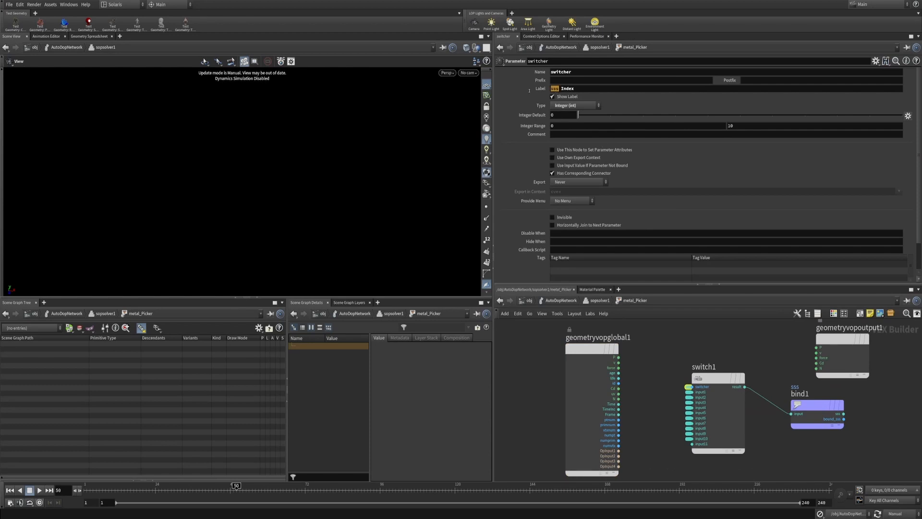
text(metal Index)
key(Return)
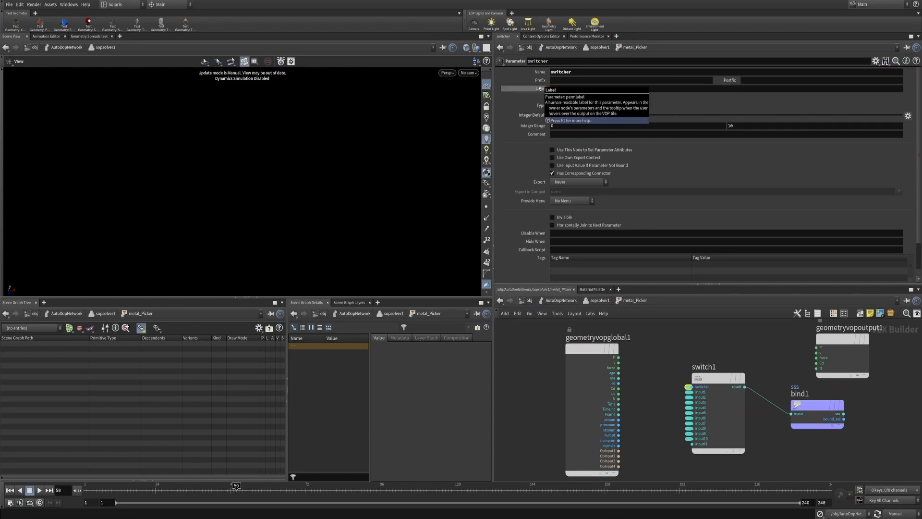
Step: Set the attribute name of metal_Picker's bind1 node to metal and go back up to sopsolver1
click(812, 406)
double_click(555, 71)
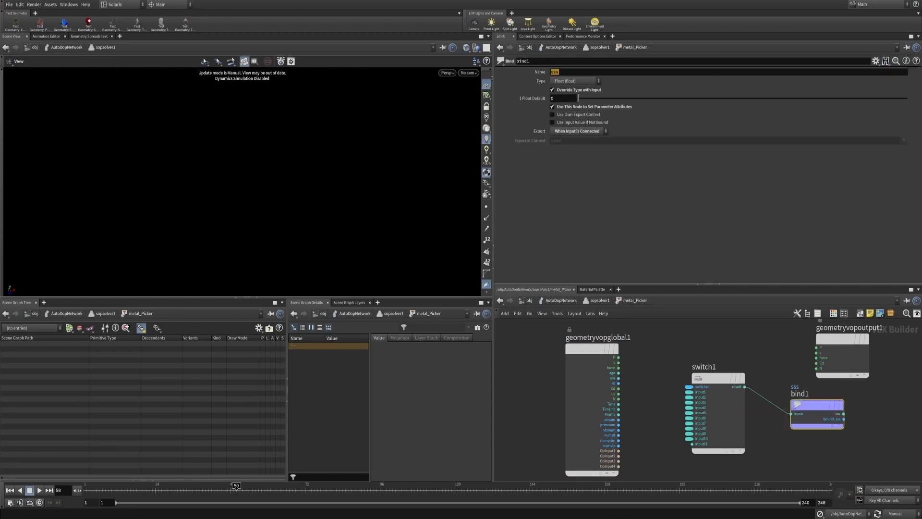
text(metal)
key(Return)
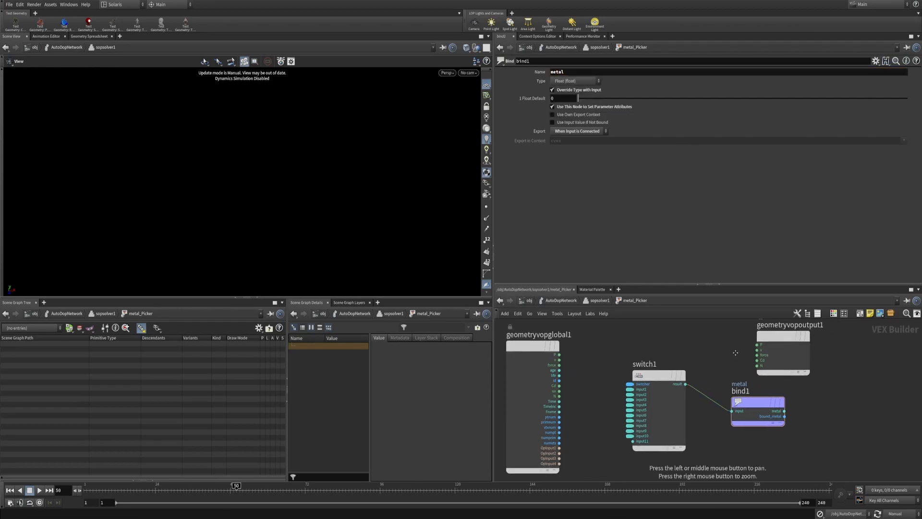
key(u)
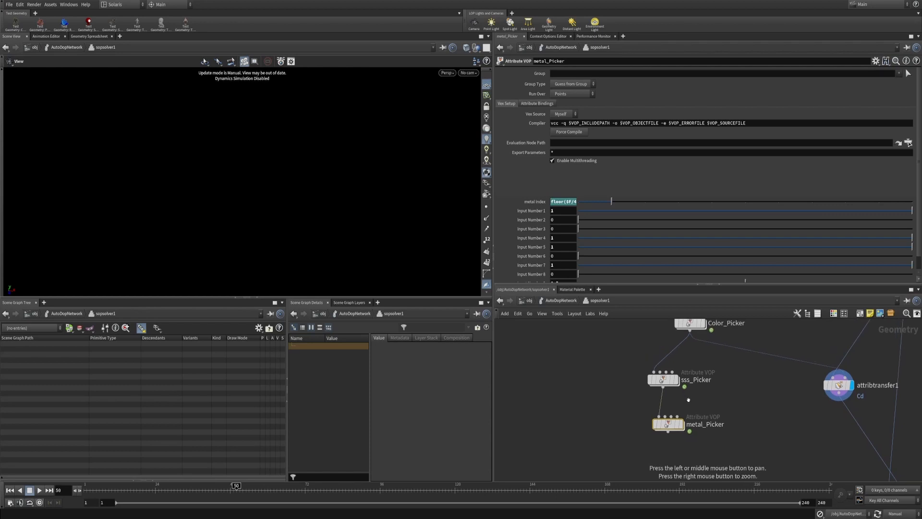
Step: Open sss_Picker, examine its switch1 node and switcher parameter, and return to sopsolver1
click(663, 379)
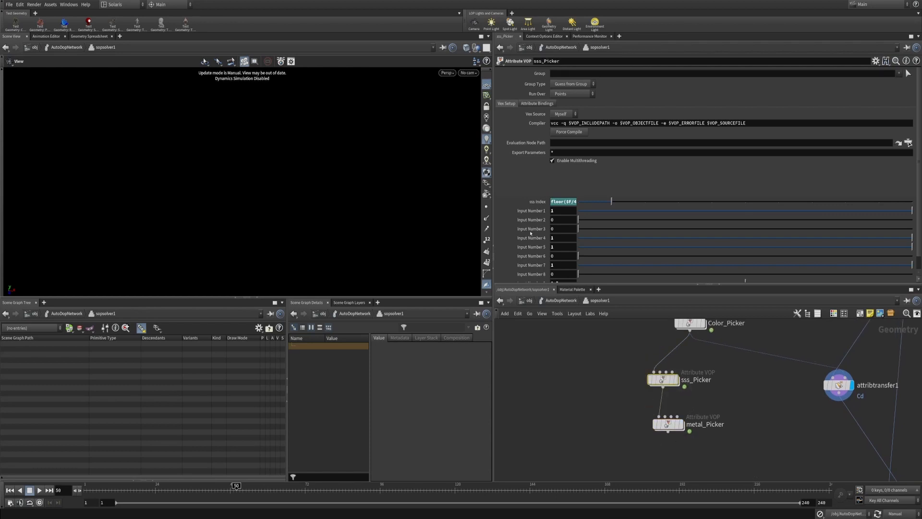
double_click(666, 384)
click(666, 384)
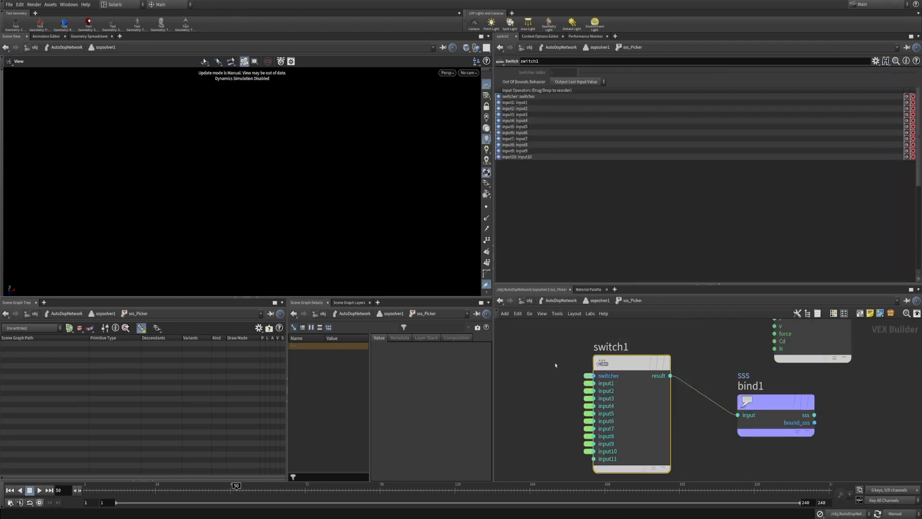
click(587, 376)
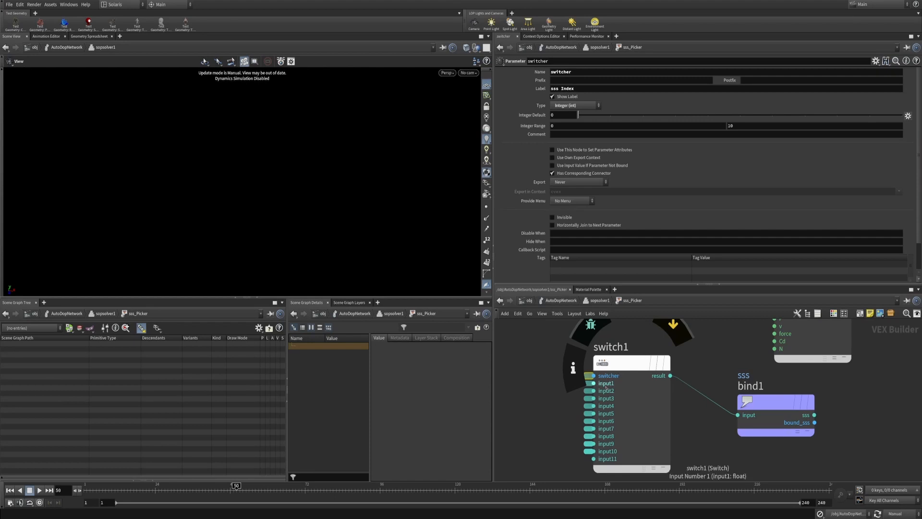
key(u)
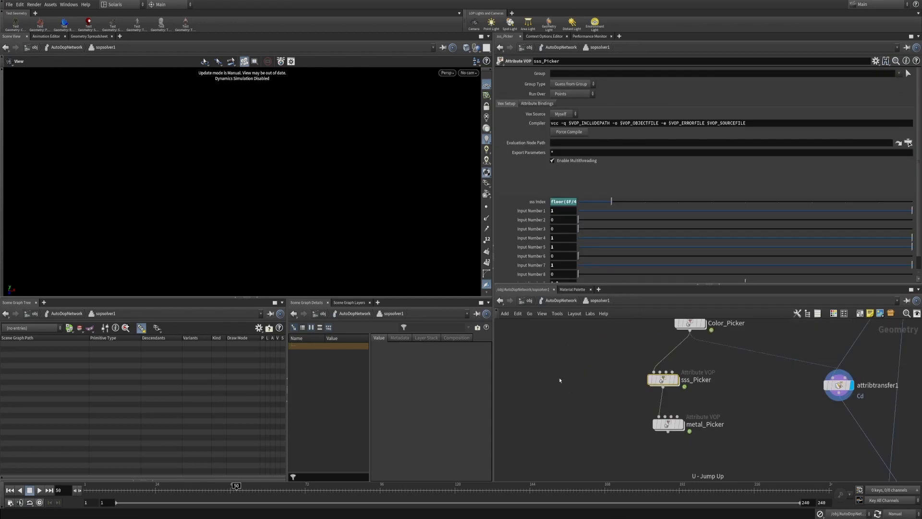
Step: Change the sss Index of sss_Picker and the metal Index of metal_Picker to floor($F/40)-1
drag(494, 201, 399, 202)
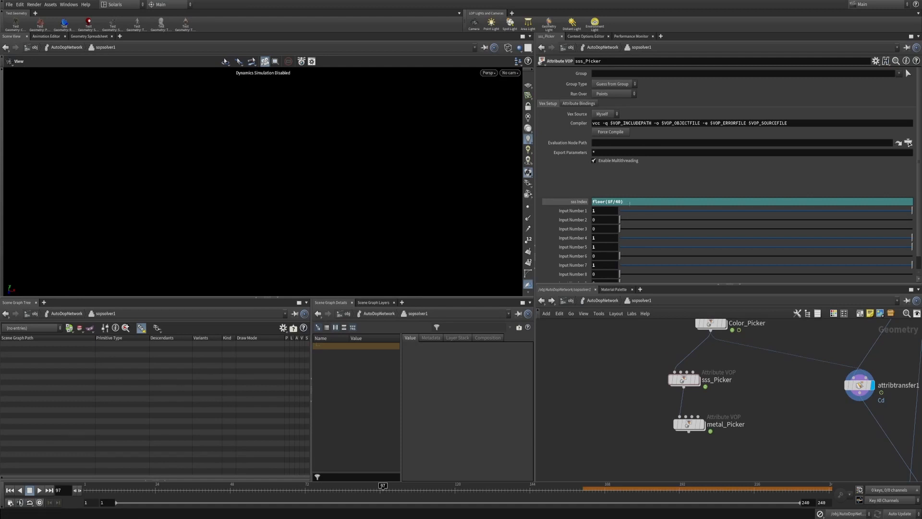
mouse_move(630, 202)
click(689, 423)
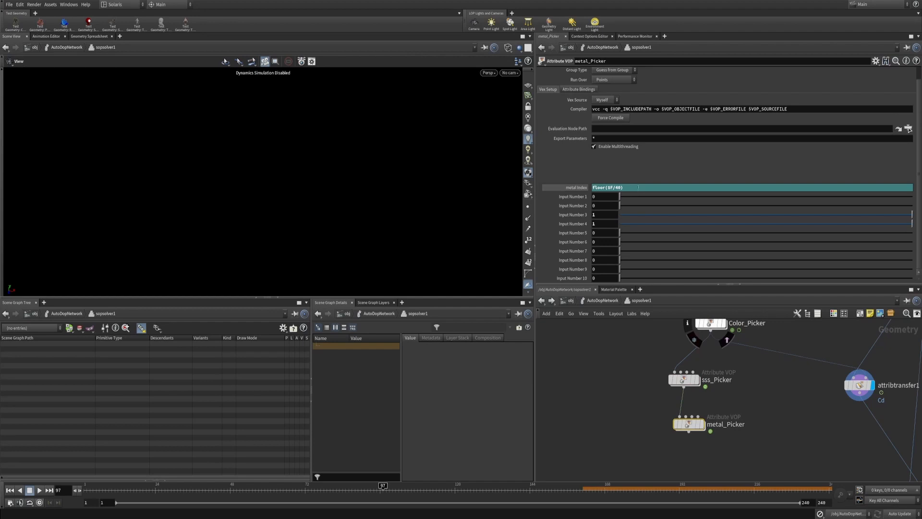
text(1)
Step: Rename metal_Picker as metal_selector and copy the word selector from the new name
drag(729, 424, 789, 424)
text(selec)
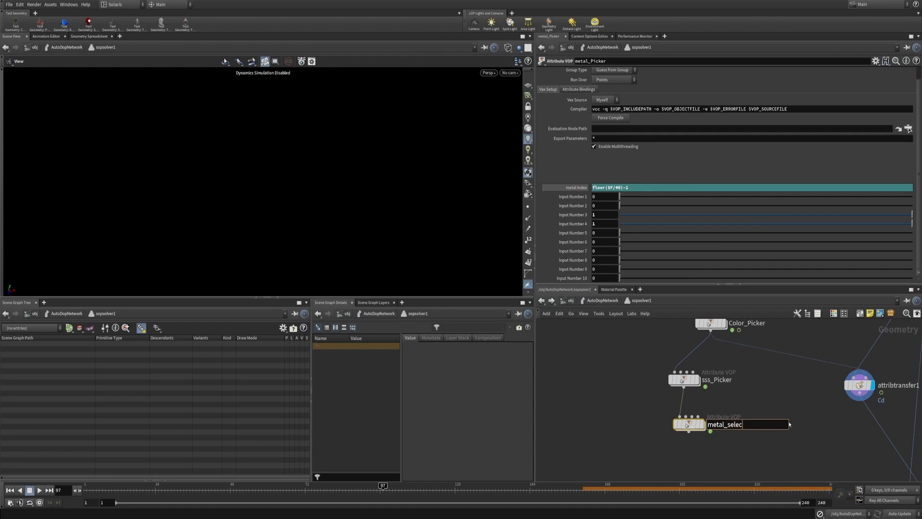
text(tor)
key(shift+Left)
key(shift+Left)
key(shift+Left)
key(shift+Left)
key(shift+Left)
key(shift+Left)
key(shift+Left)
key(shift+Left)
key(ctrl+c)
Step: Rename sss_Picker as sss_selector by pasting the copied word over Picker
click(715, 380)
drag(715, 380, 759, 381)
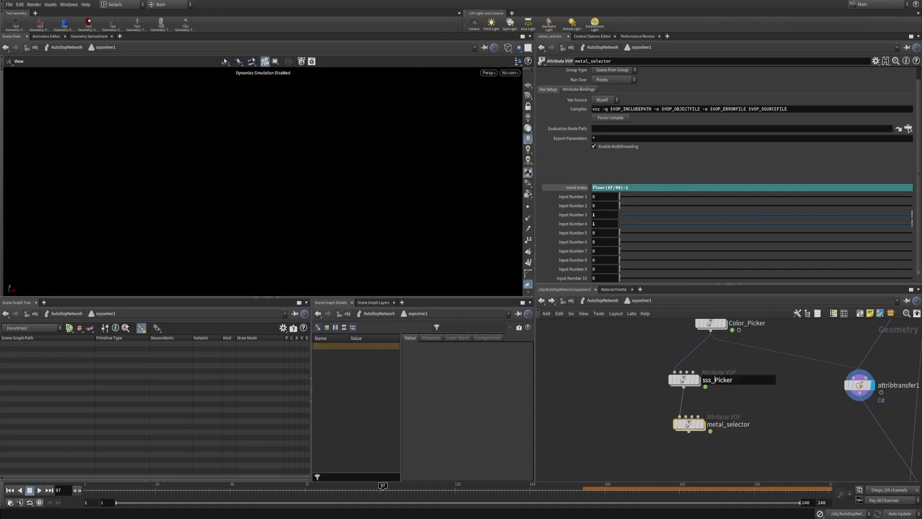
key(ctrl+v)
key(Return)
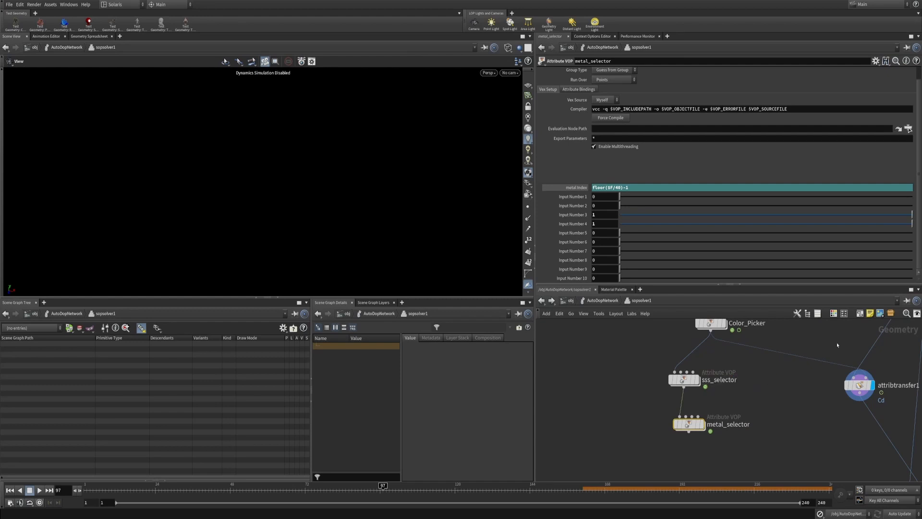
Step: Change the Color Index expression of the Color_Picker node to floor($F/40)-1
click(710, 323)
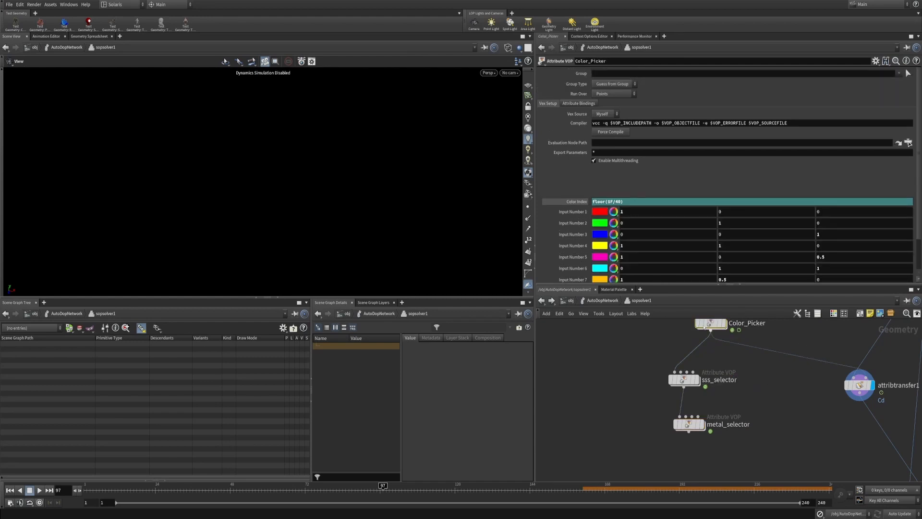
click(645, 201)
text(-1)
Step: On sss_selector, set Input Number 2 to 1 and the other input numbers to 0
click(684, 379)
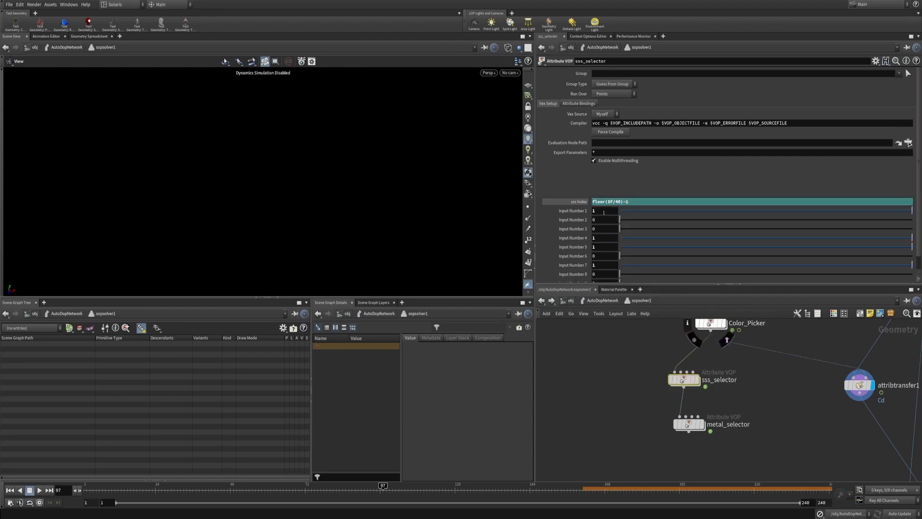
click(628, 202)
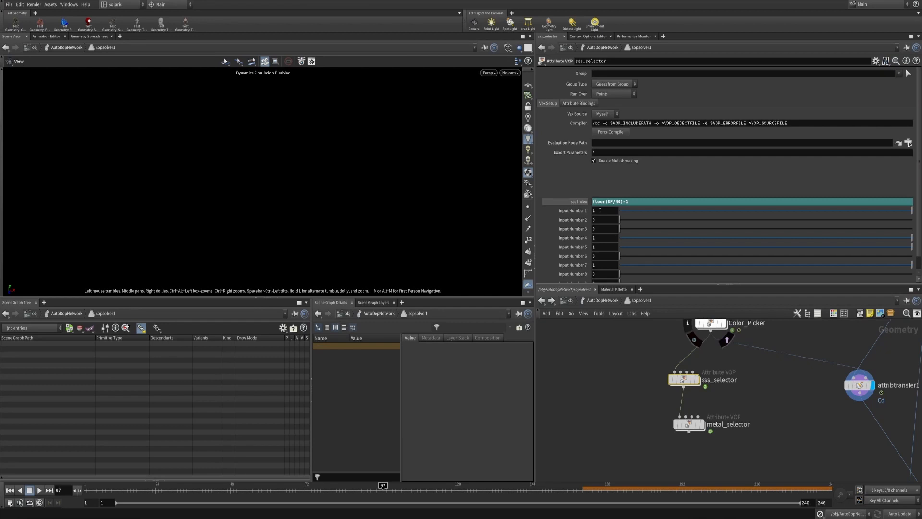
text(0)
key(Tab)
text(1)
key(Tab)
key(Tab)
text(0)
key(Tab)
text(0)
key(Tab)
key(Tab)
text(0)
scroll(590, 262, down, 1)
scroll(590, 262, up, 1)
Step: Review the input values of metal_selector and return to the sss_selector parameters
drag(646, 408, 675, 426)
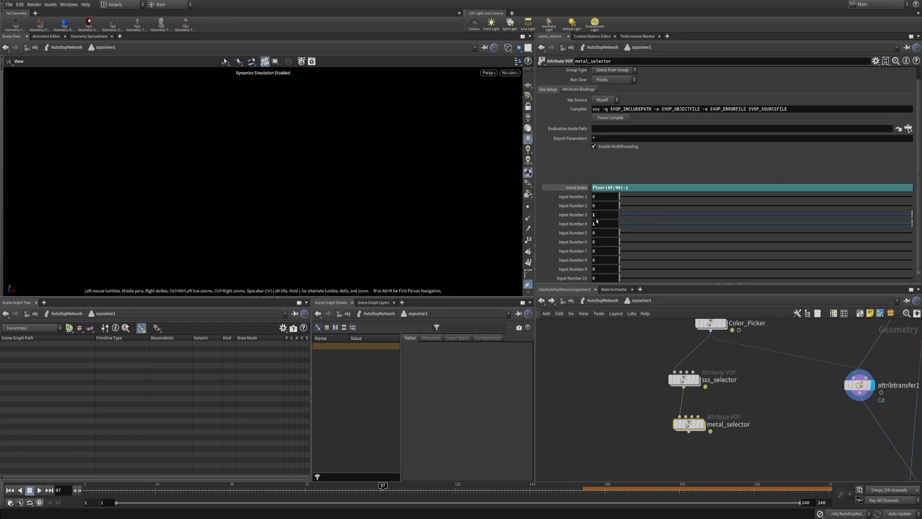
scroll(597, 218, up, 1)
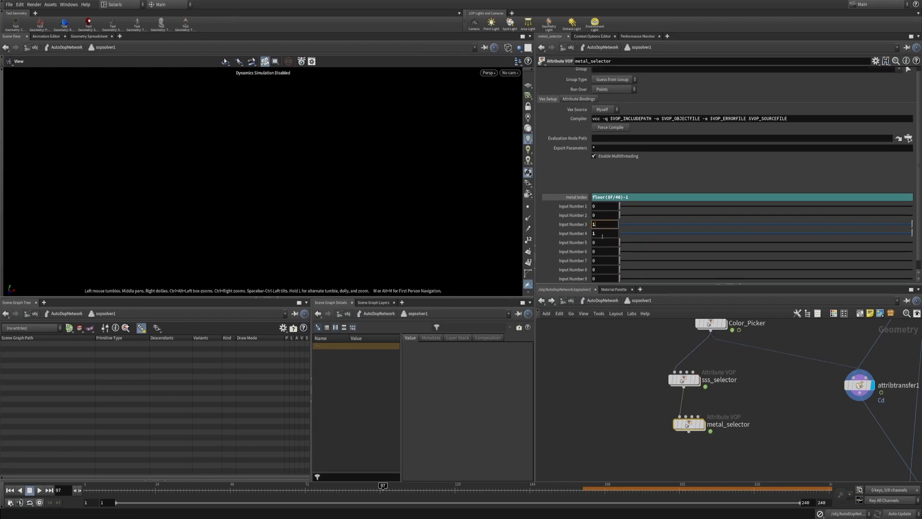
click(684, 379)
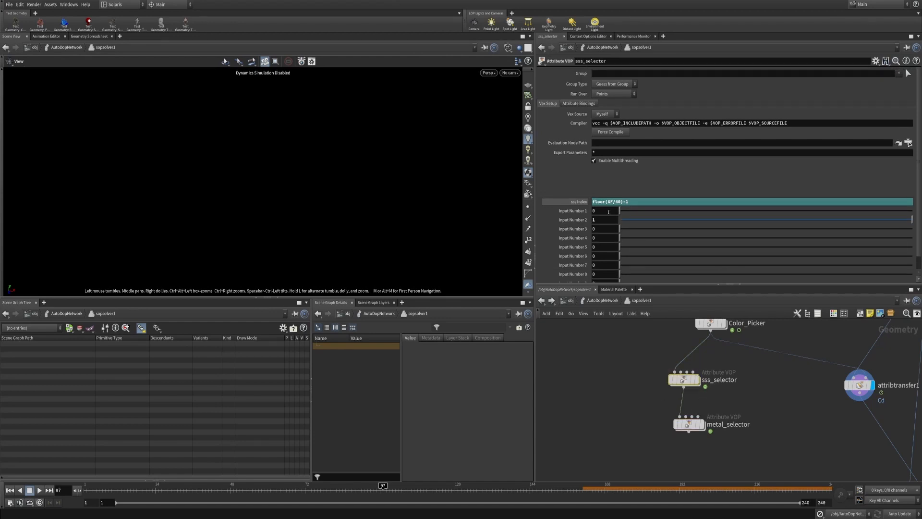
Step: Compare the per-number input values of sss_selector and metal_selector
text(1)
click(599, 220)
click(688, 424)
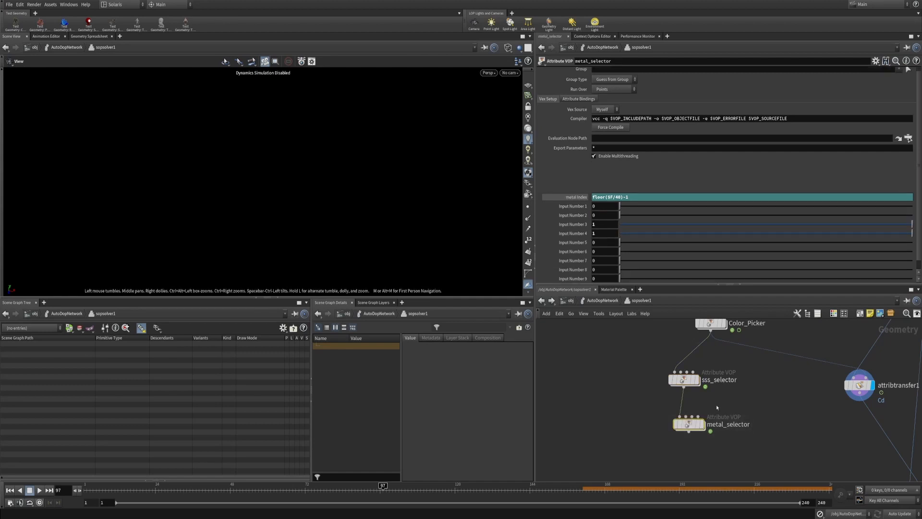
click(594, 224)
click(603, 215)
click(682, 379)
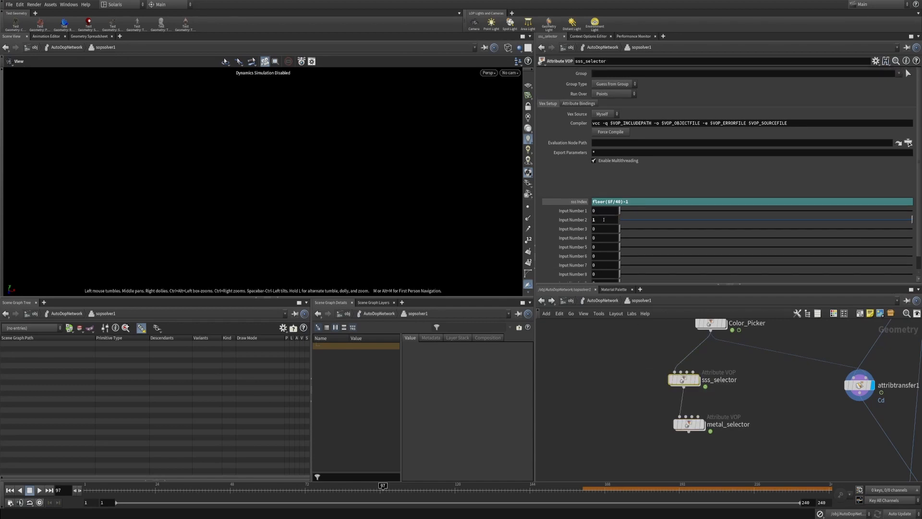
click(713, 414)
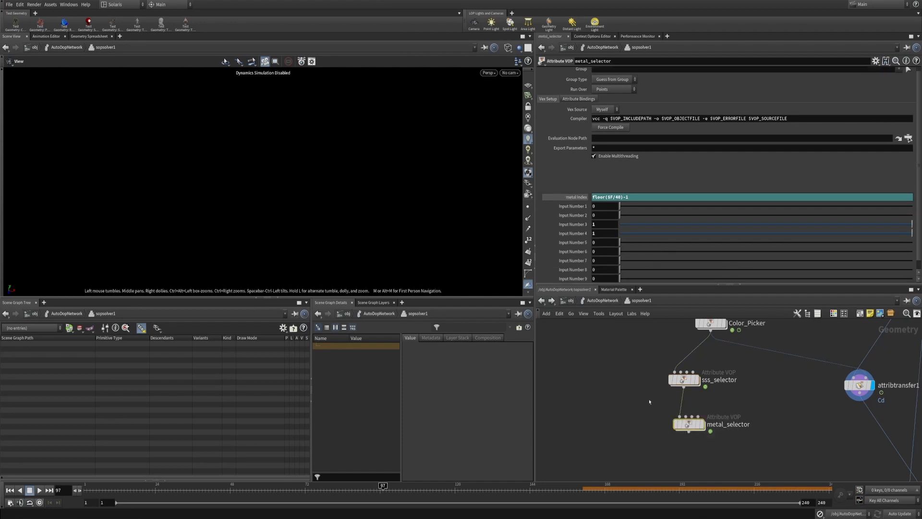
click(684, 379)
Step: Rewire the second input of attribtransfer1 so that it takes the output of metal_selector
drag(627, 413, 739, 461)
click(831, 402)
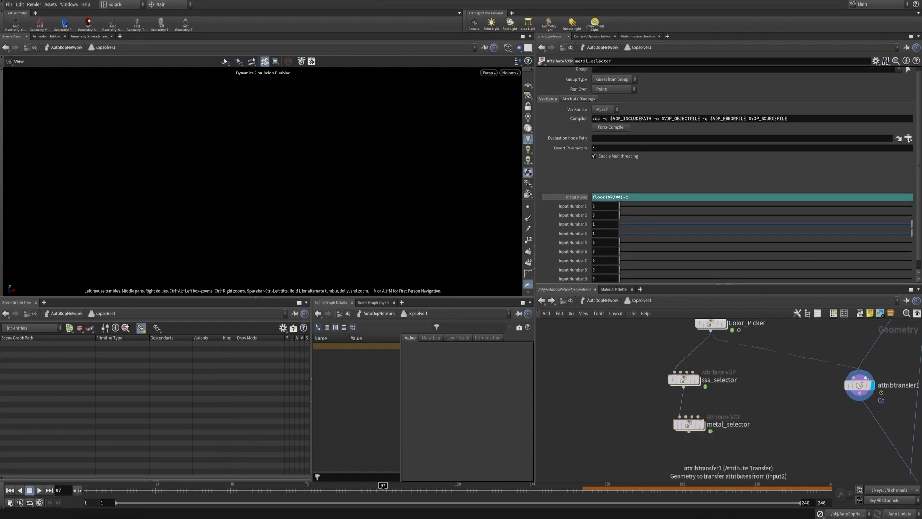
click(866, 377)
click(688, 432)
click(859, 385)
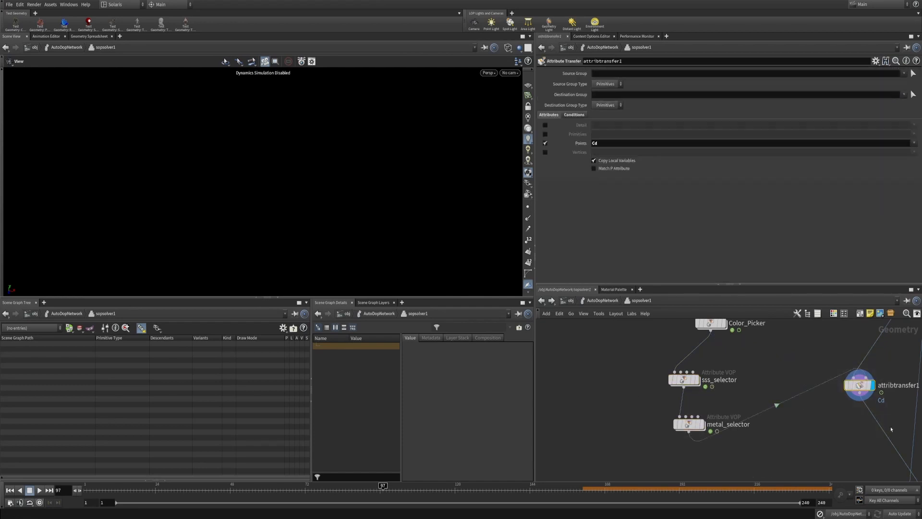
Step: Add the sss and metal point attributes to the Points transfer list of attribtransfer1
click(916, 143)
click(899, 167)
click(914, 143)
click(903, 175)
Step: Go to the FLIP_MESH network and append sss metal to the Keep Attributes of fluidcompress1_
key(u)
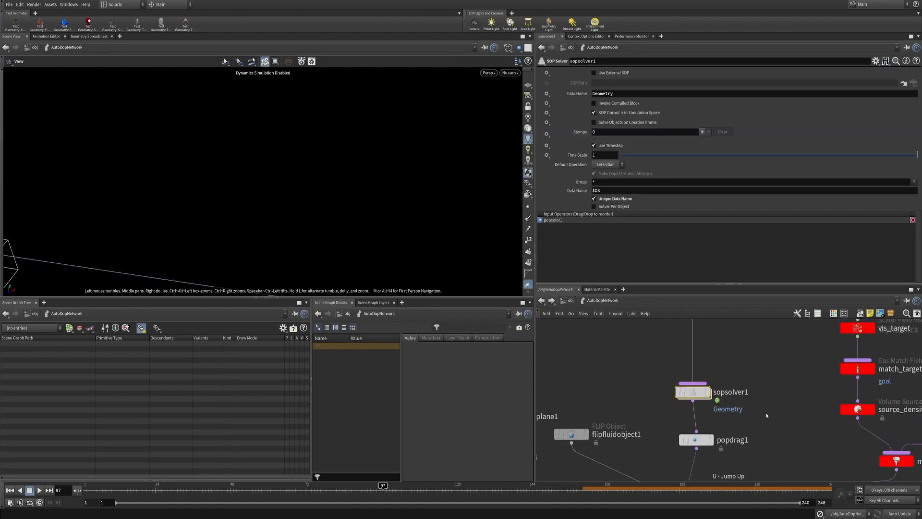
key(u)
key(i)
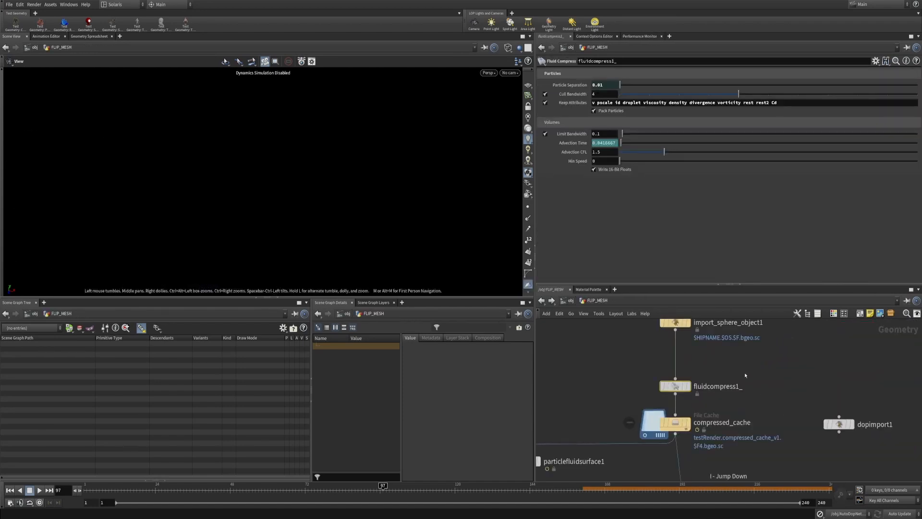
click(806, 105)
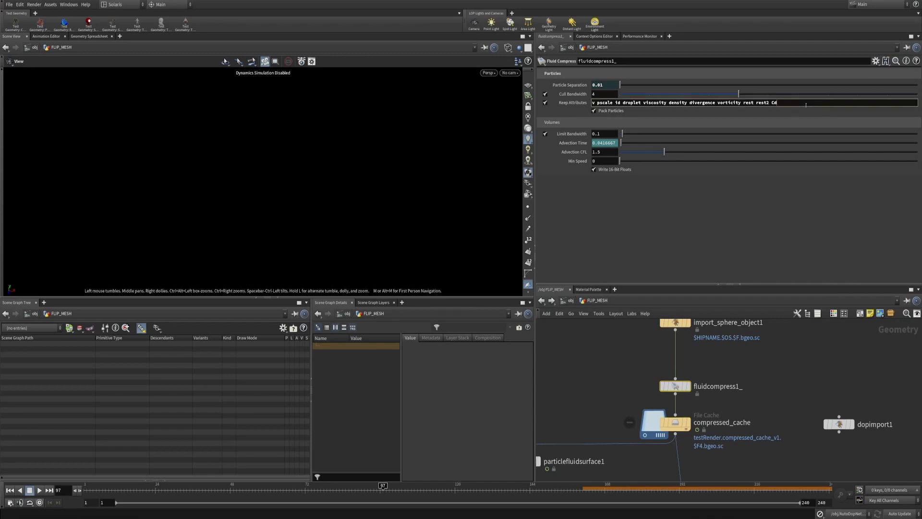
text(sss metal)
key(Return)
Step: Show the compressed_cache parameters and scrub the cached liquid in the viewport to frame 129
click(674, 423)
middle_drag(742, 425, 787, 387)
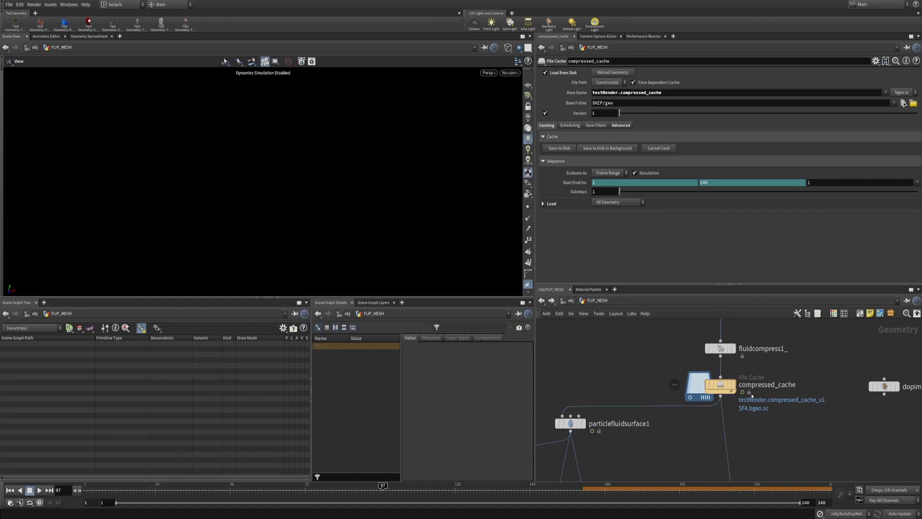
middle_drag(784, 443, 785, 351)
middle_drag(768, 425, 755, 364)
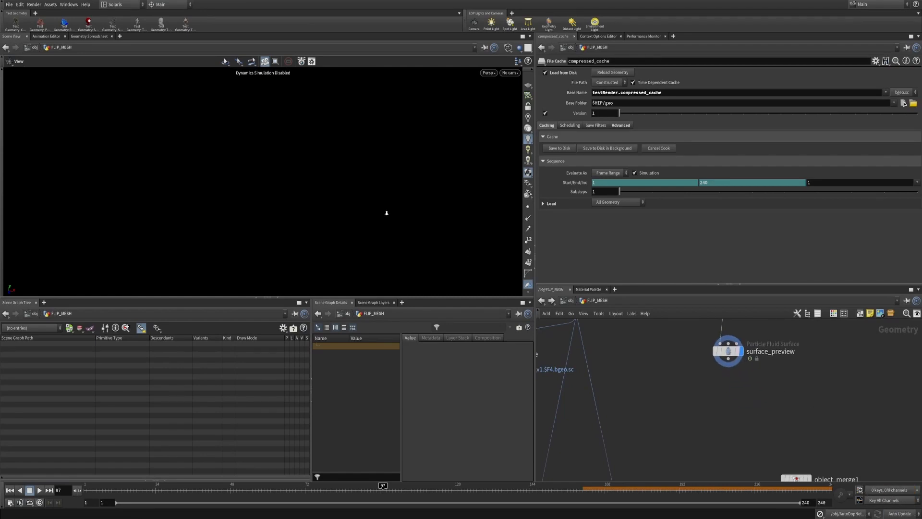
key(space+g)
drag(309, 208, 303, 279)
drag(154, 490, 482, 489)
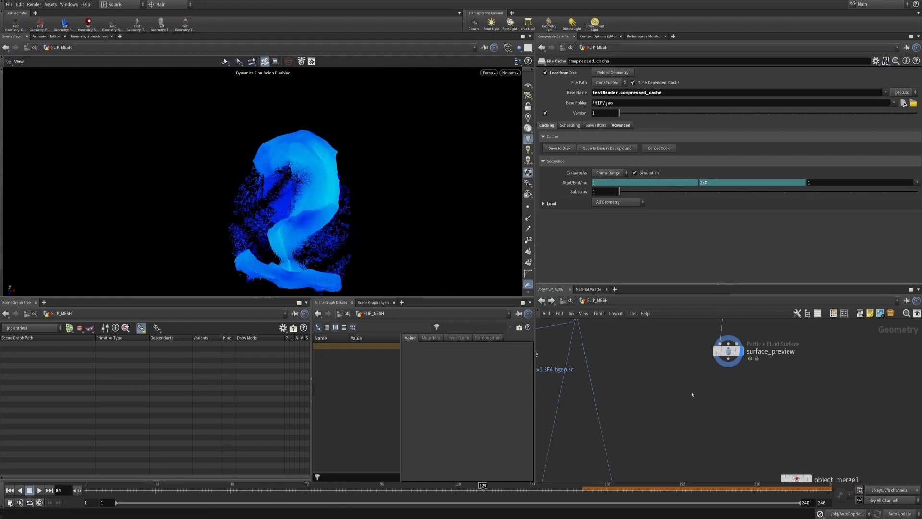
Step: Check the point attributes listed in the node info of surface_preview
mouse_move(728, 351)
click(698, 343)
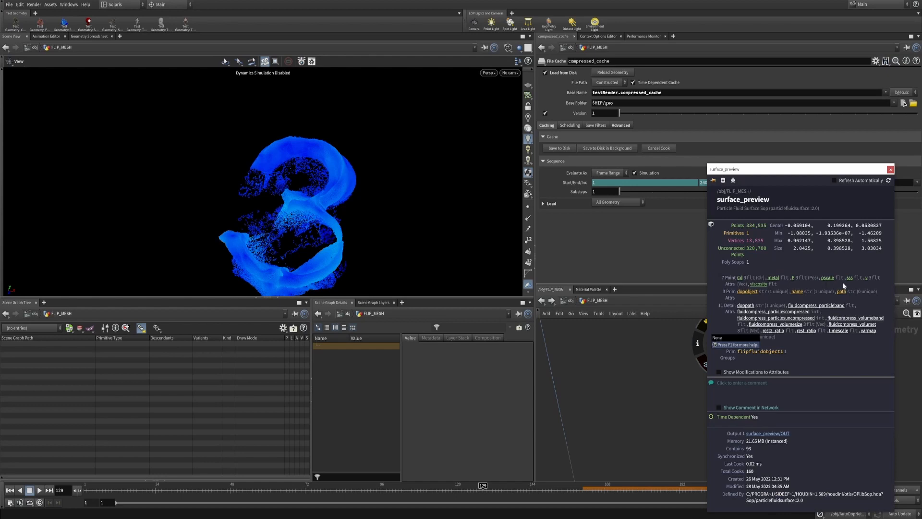
click(890, 169)
key(Tab)
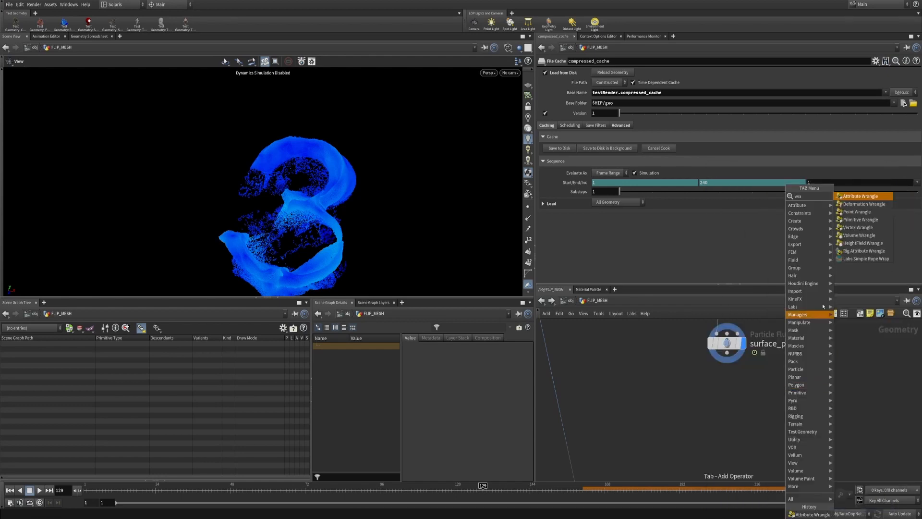
click(862, 201)
click(758, 390)
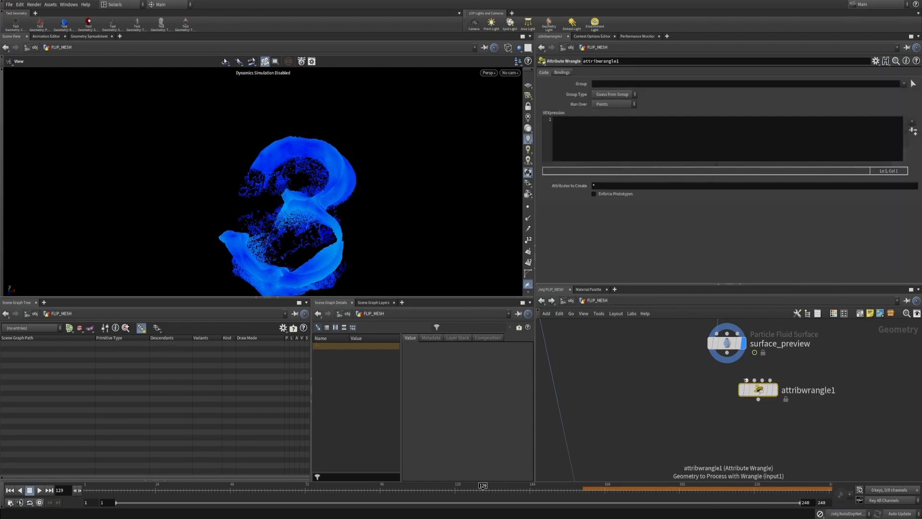
click(776, 392)
click(688, 139)
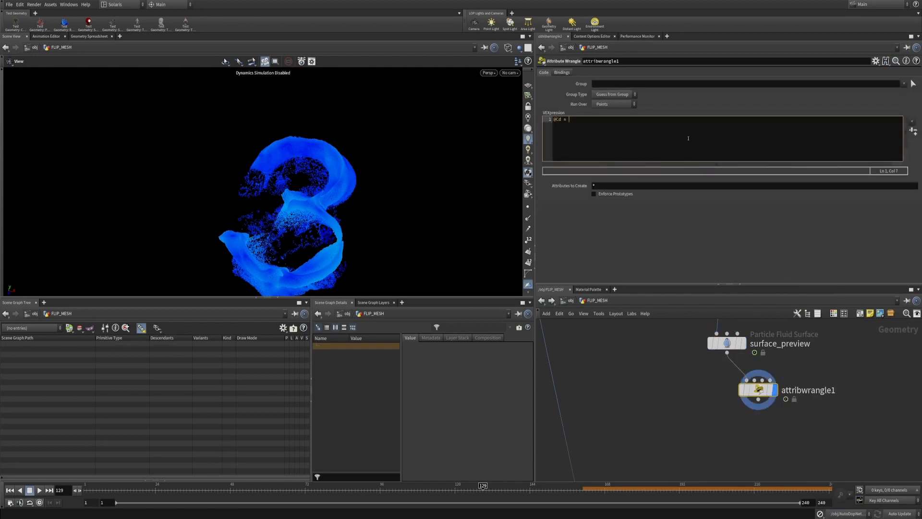
text(@Cd = @sss;)
Step: Scrub the timeline from the start to frame 132 to examine how the sss values colour the liquid
click(89, 489)
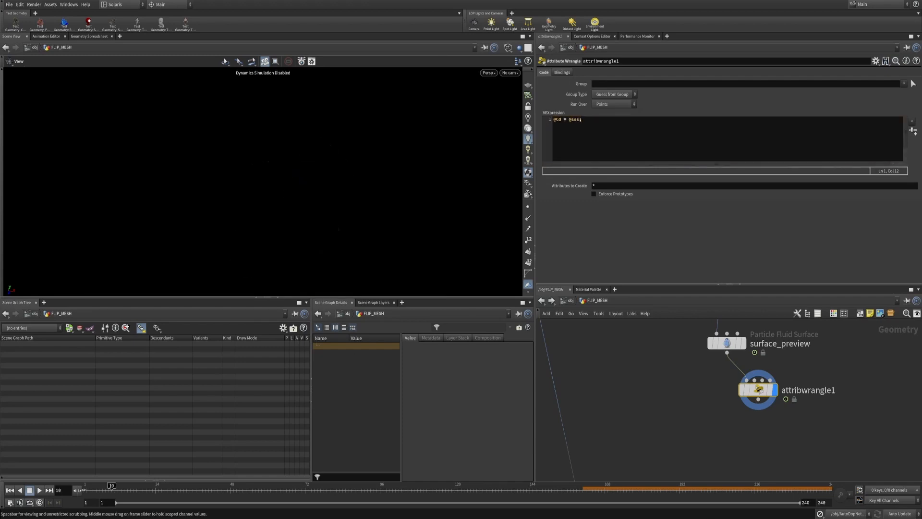
drag(90, 488, 178, 488)
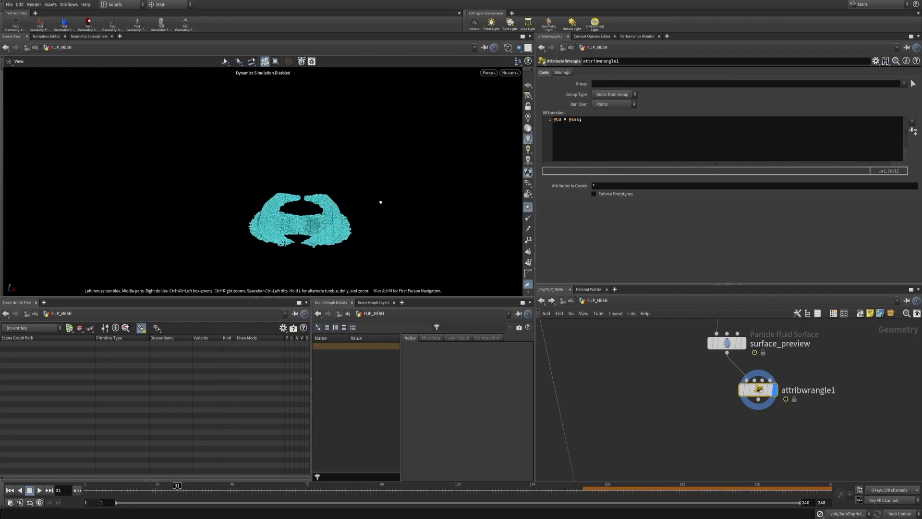
drag(383, 195, 393, 220)
scroll(393, 221, up, 1)
click(527, 207)
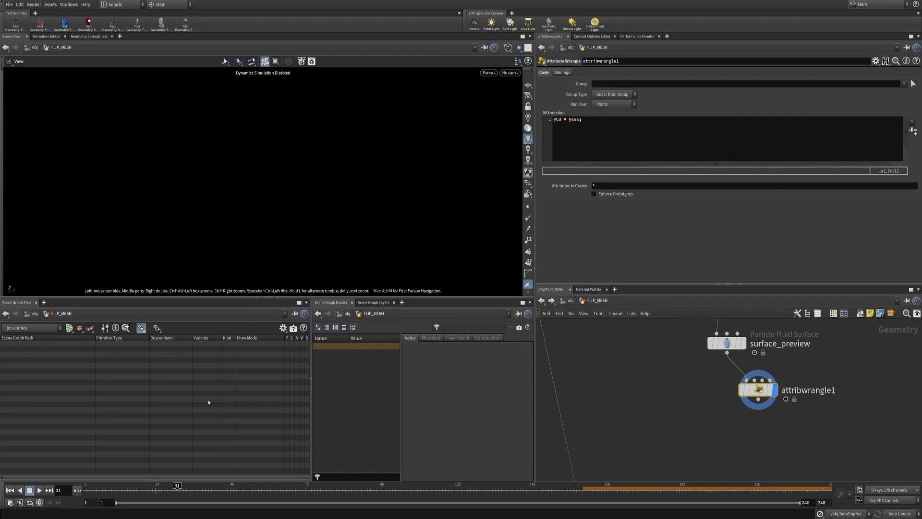
drag(178, 488, 341, 497)
click(528, 207)
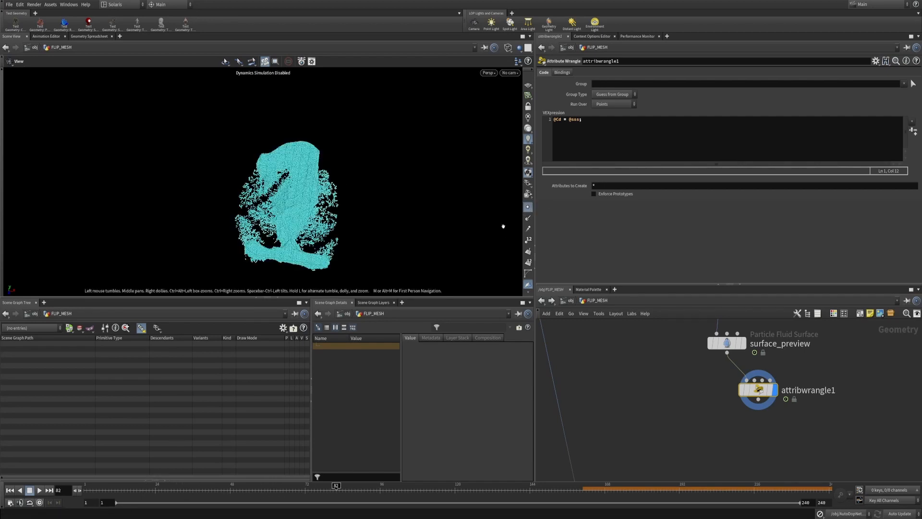
click(261, 488)
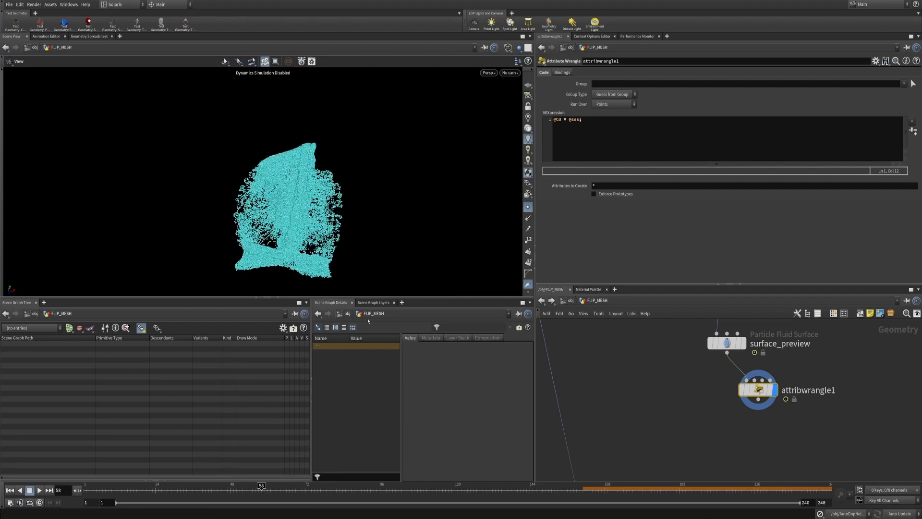
click(528, 207)
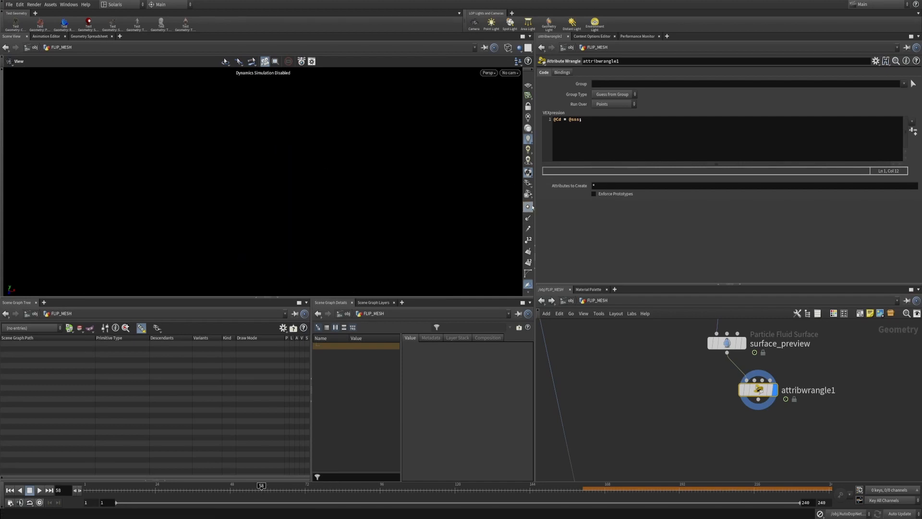
drag(277, 489, 356, 492)
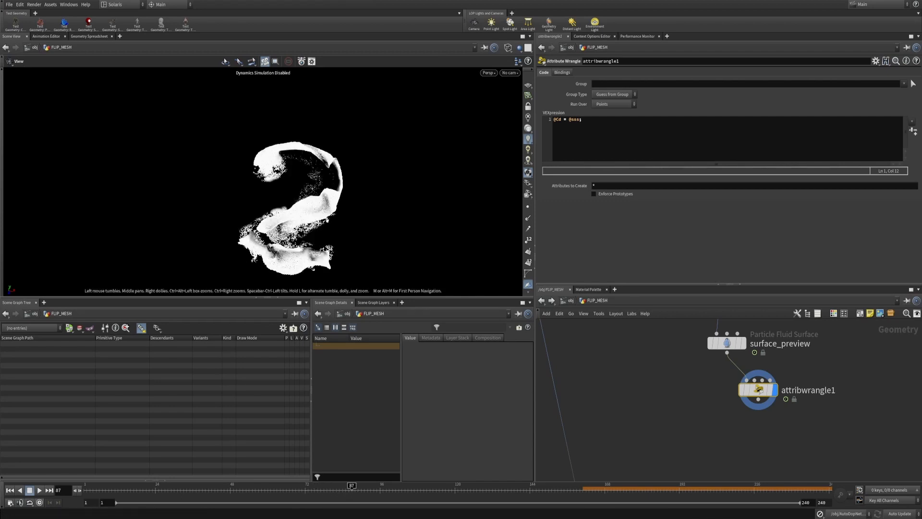
drag(353, 492, 492, 493)
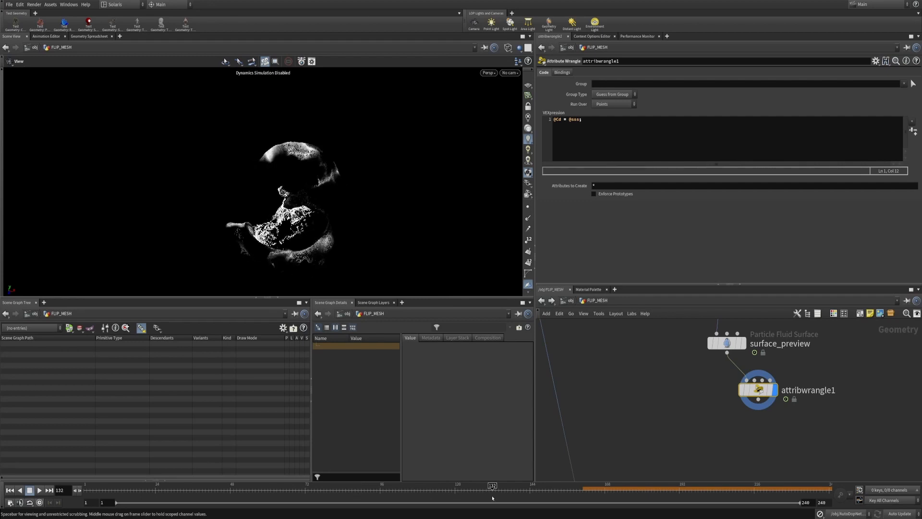
drag(569, 120, 580, 120)
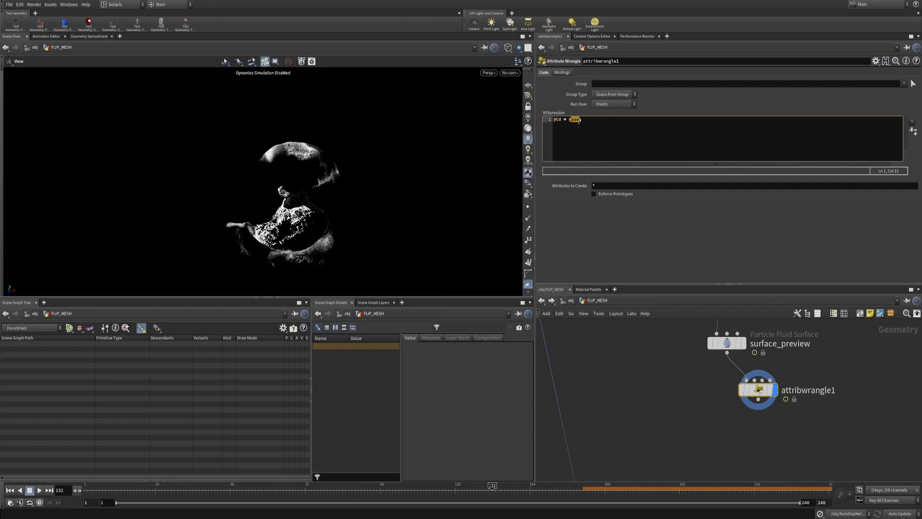
text(@m)
drag(495, 489, 731, 501)
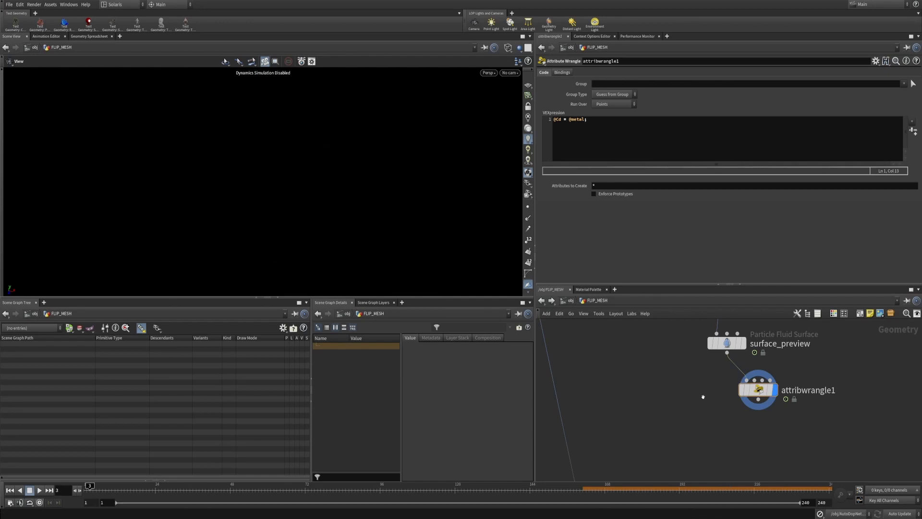
scroll(705, 394, down, 2)
key(Delete)
Step: Append sss metal to the Transfer Attributes of particlefluidsurface1 and display that node
middle_drag(671, 360, 762, 451)
scroll(672, 404, up, 2)
click(687, 404)
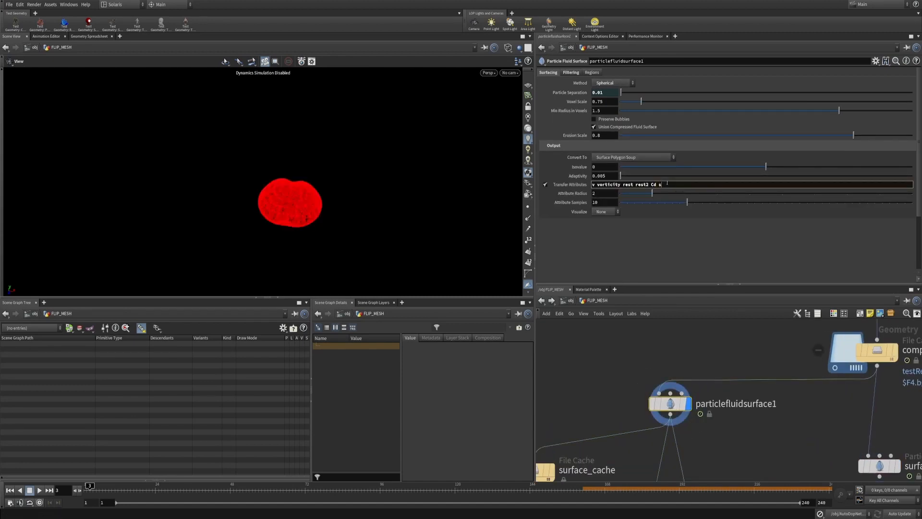
text(al)
key(Return)
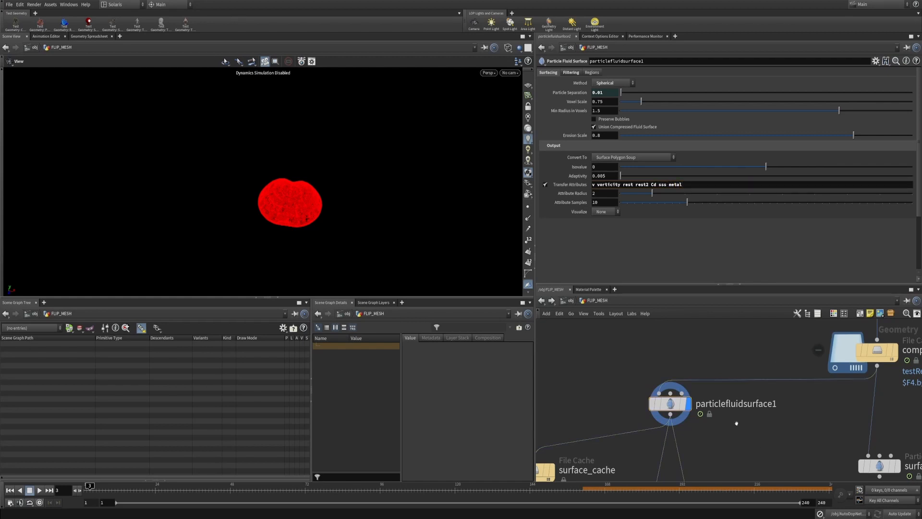
Step: Scrub the meshed liquid to frame 99 and examine the downstream network around FLATTEN, edgeMask and attribcopy1
scroll(735, 426, down, 3)
click(170, 488)
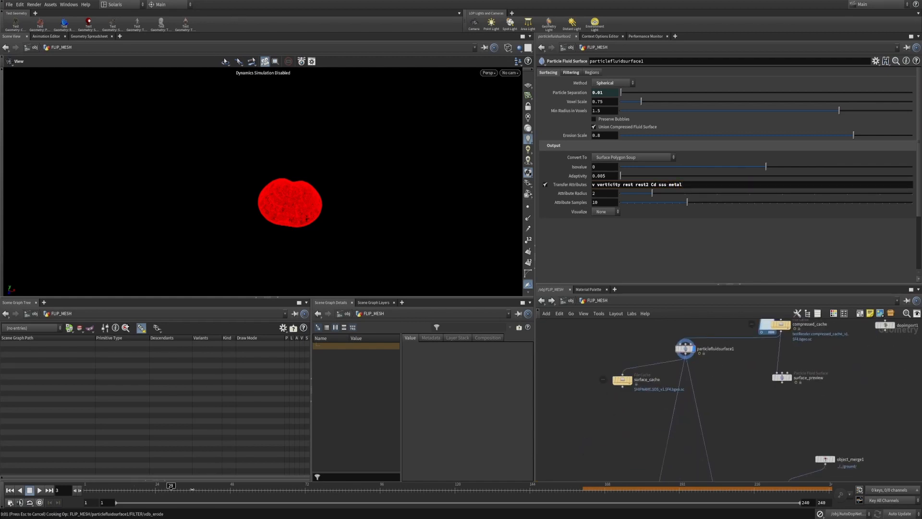
drag(257, 489, 297, 490)
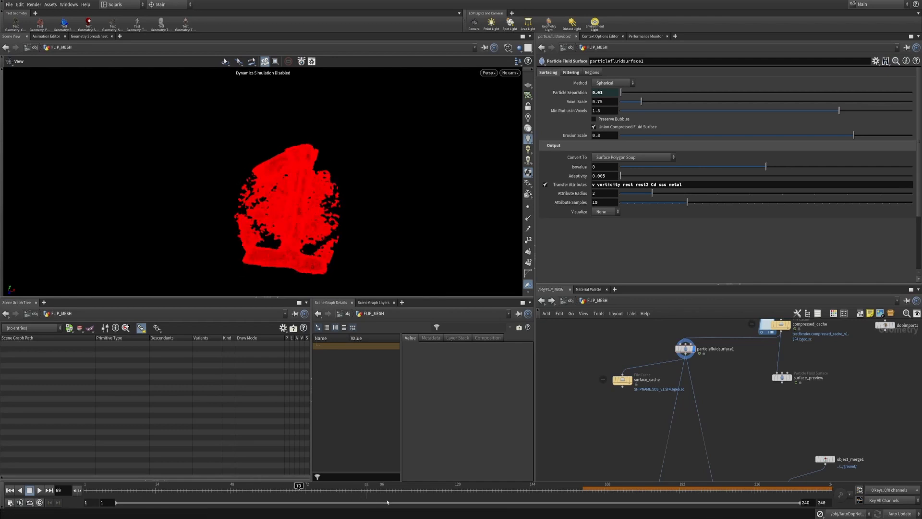
click(421, 493)
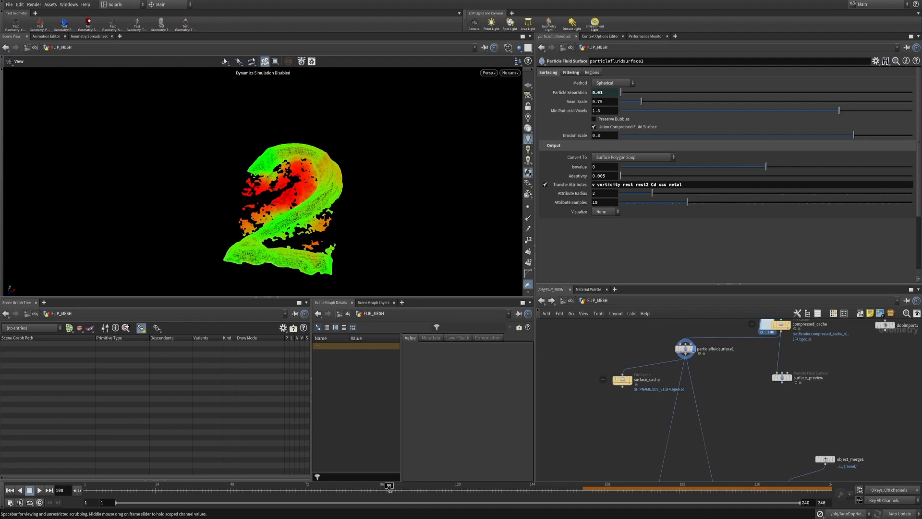
scroll(743, 414, down, 4)
middle_drag(725, 449, 712, 327)
scroll(689, 417, up, 5)
middle_drag(583, 376, 602, 417)
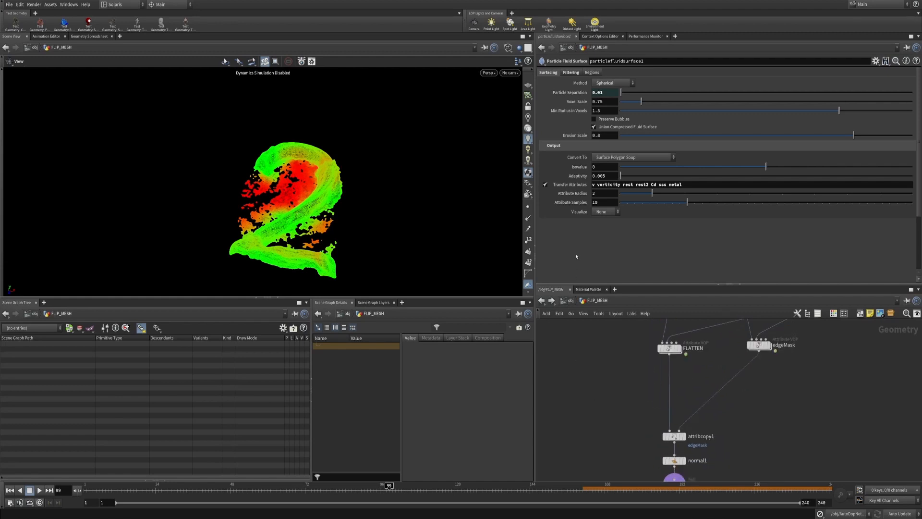
Step: Go from the object level into lopnet1 and open materiallibrary1 to edit its shader network
click(567, 302)
click(567, 302)
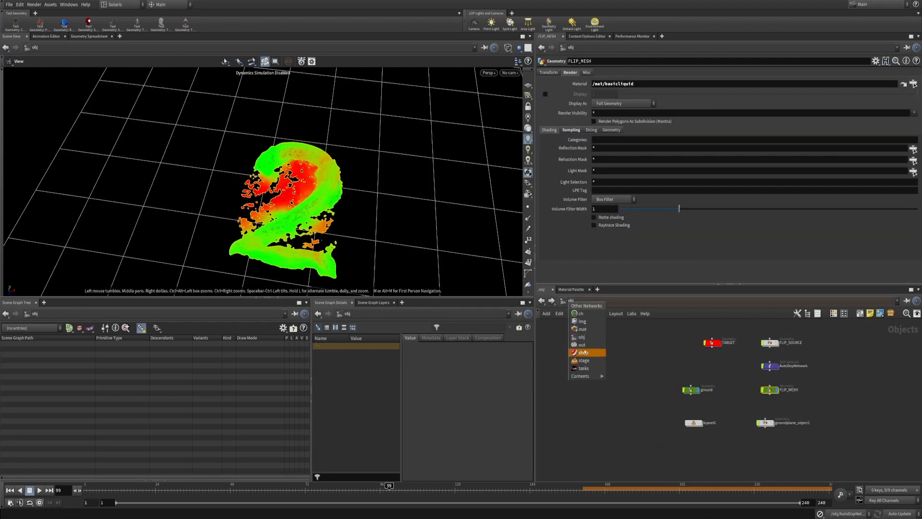
click(580, 345)
double_click(693, 422)
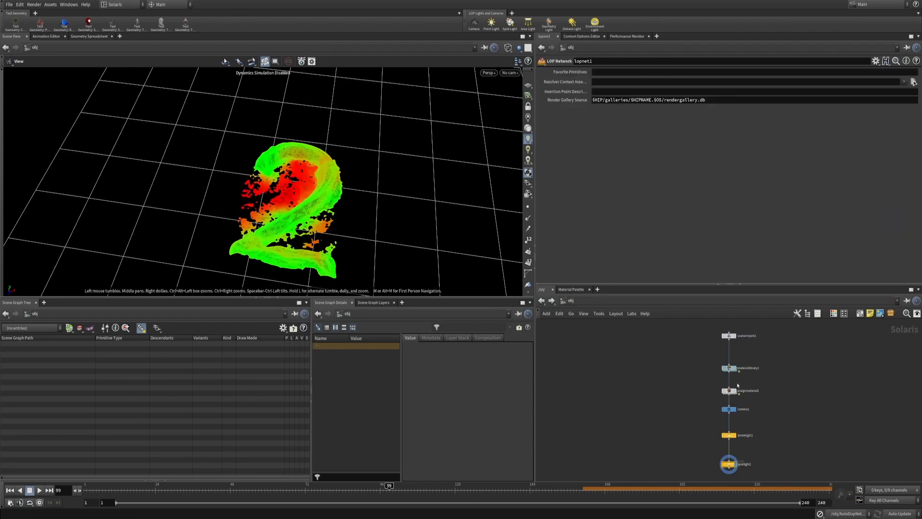
double_click(726, 364)
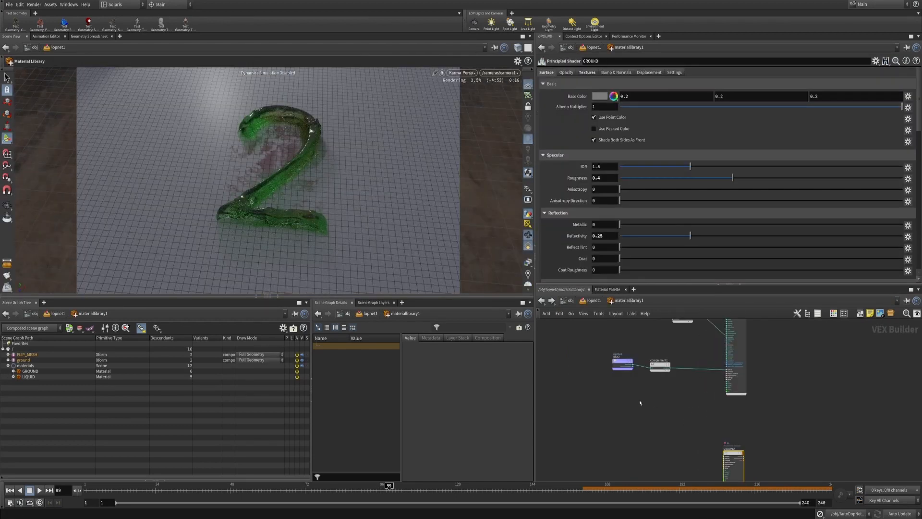
Step: Add a Bind node below the edgeMask bind and name its attribute sss
key(Tab)
text(bind)
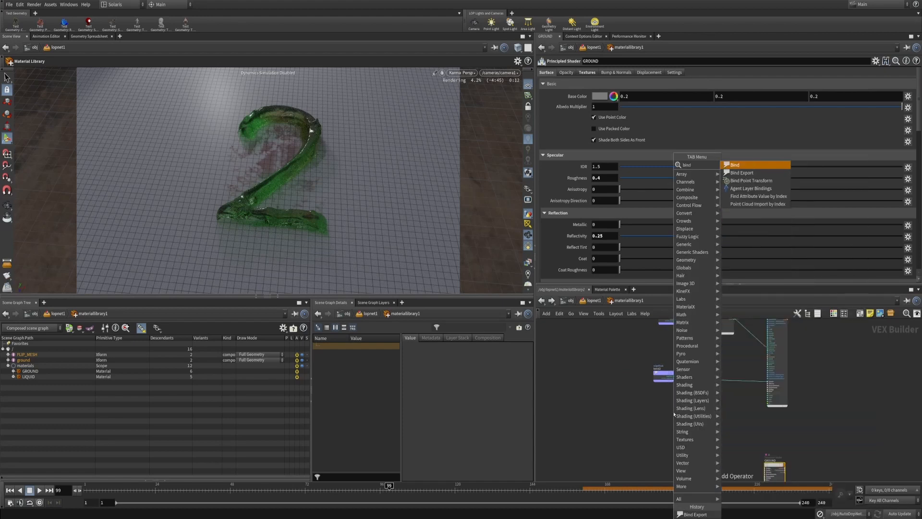
key(Return)
click(678, 409)
double_click(597, 72)
text(sss)
key(Return)
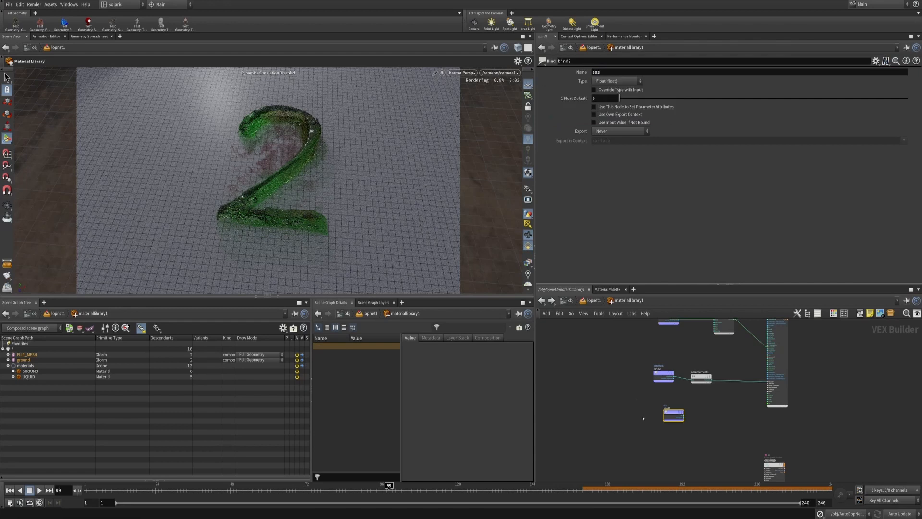
Step: Set the Value of colorcorrection1 to 0.9
scroll(675, 365, up, 4)
middle_drag(690, 345, 667, 345)
drag(679, 349, 711, 392)
middle_drag(718, 370, 727, 447)
drag(743, 417, 735, 380)
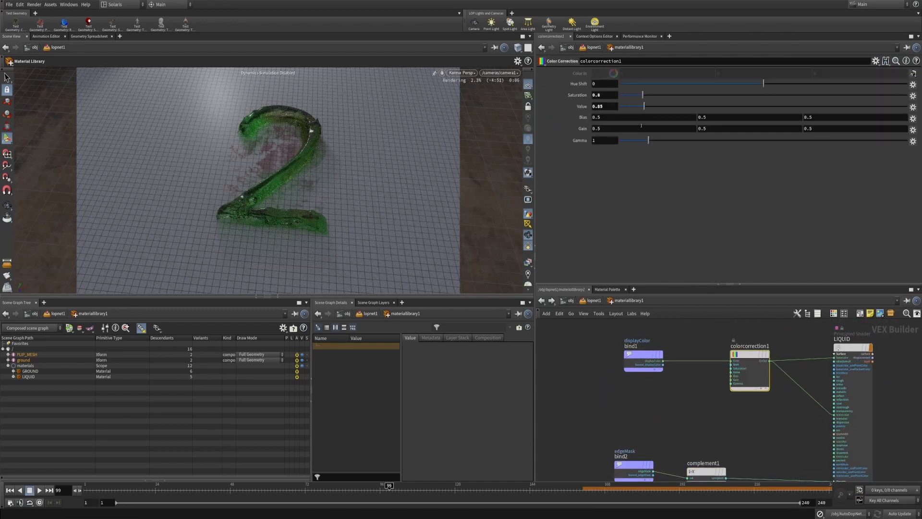
click(606, 106)
key(Return)
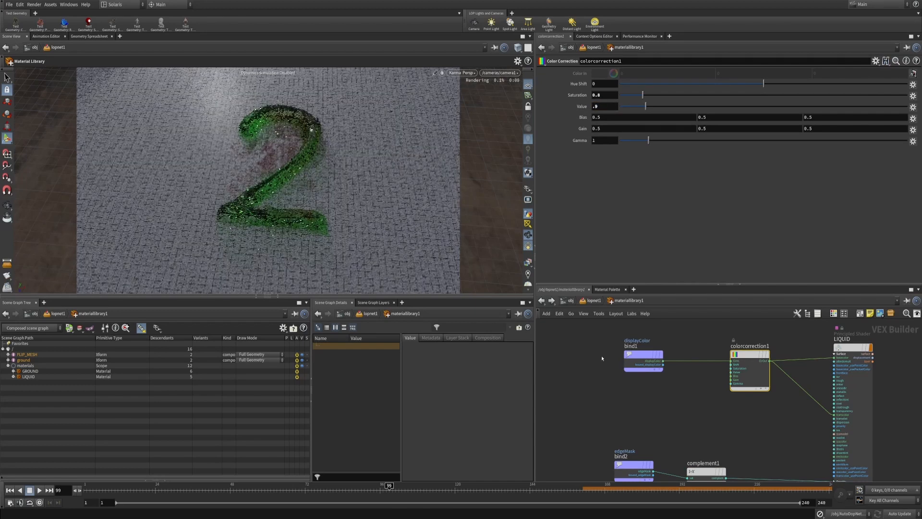
Step: Align the sss bind under the edgeMask bind and wire its sss output into the sss input of LIQUID
click(593, 398)
middle_drag(630, 429, 608, 308)
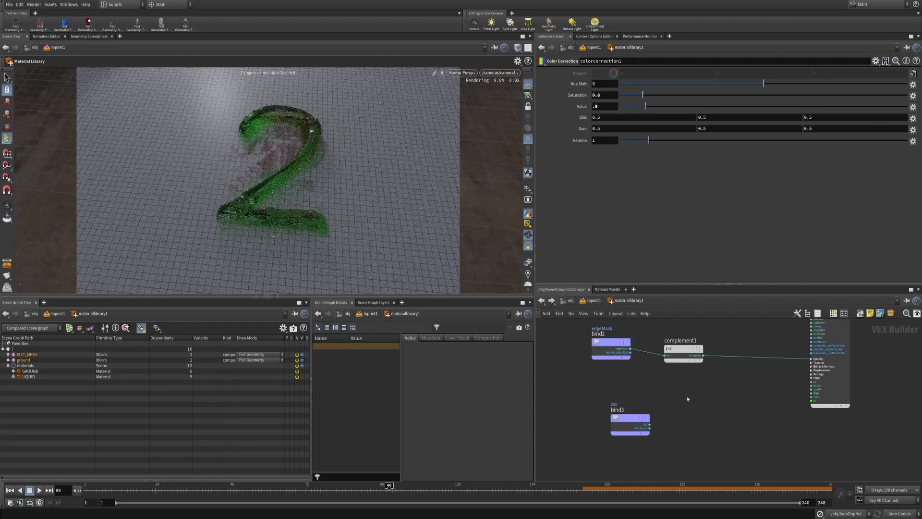
drag(689, 398, 578, 456)
drag(608, 423, 584, 429)
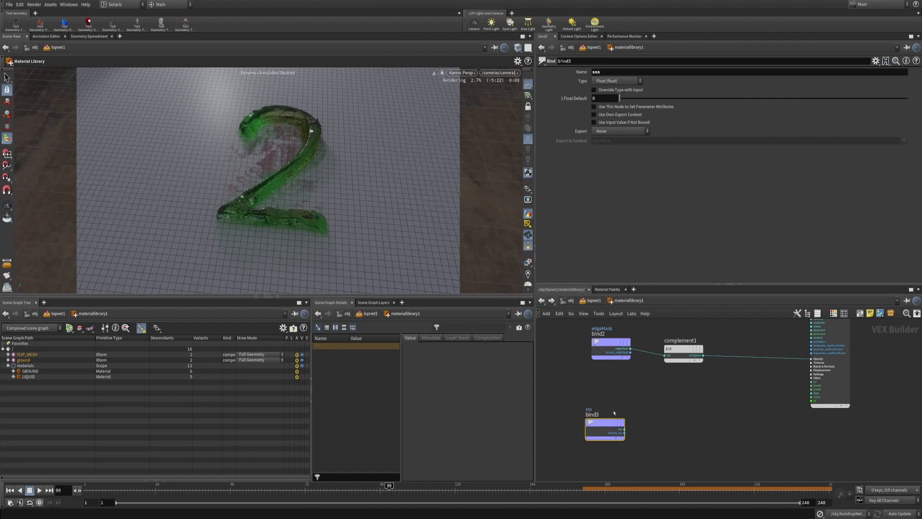
scroll(650, 409, up, 2)
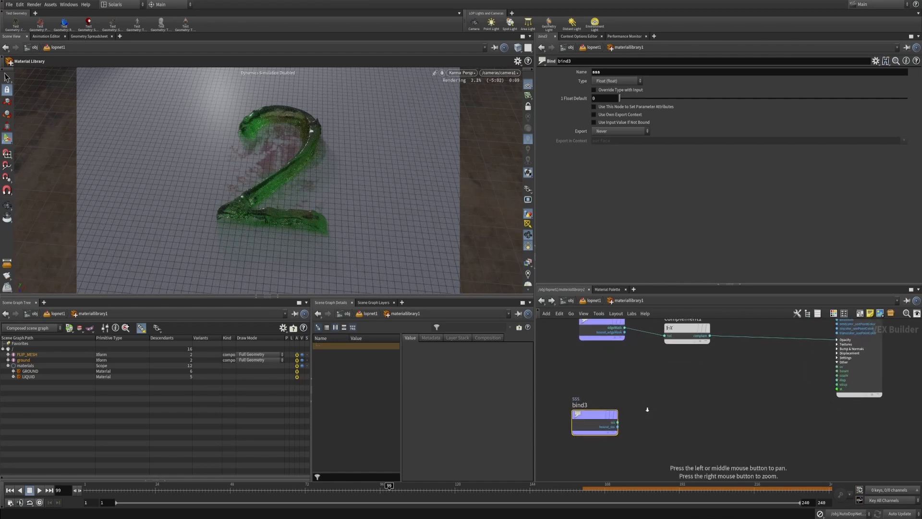
click(617, 423)
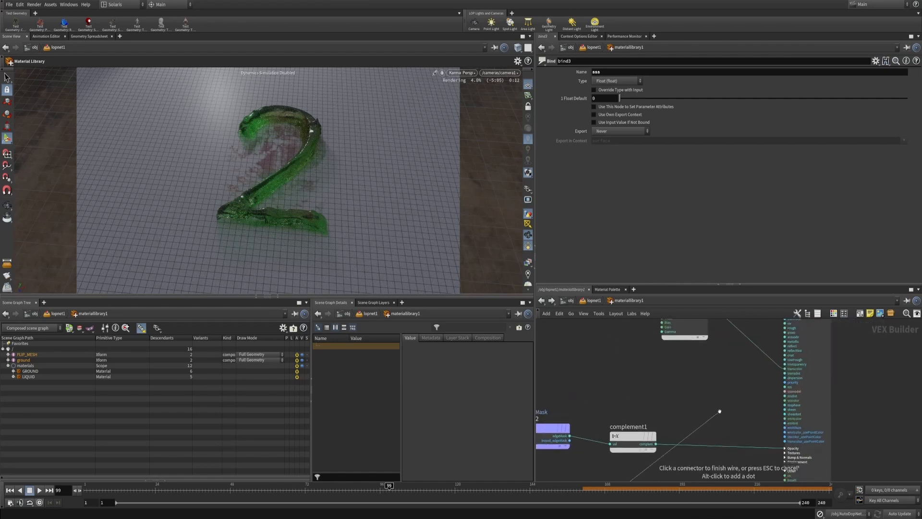
middle_drag(722, 394, 735, 412)
scroll(741, 377, up, 2)
click(770, 379)
scroll(695, 379, down, 3)
middle_drag(693, 381, 743, 343)
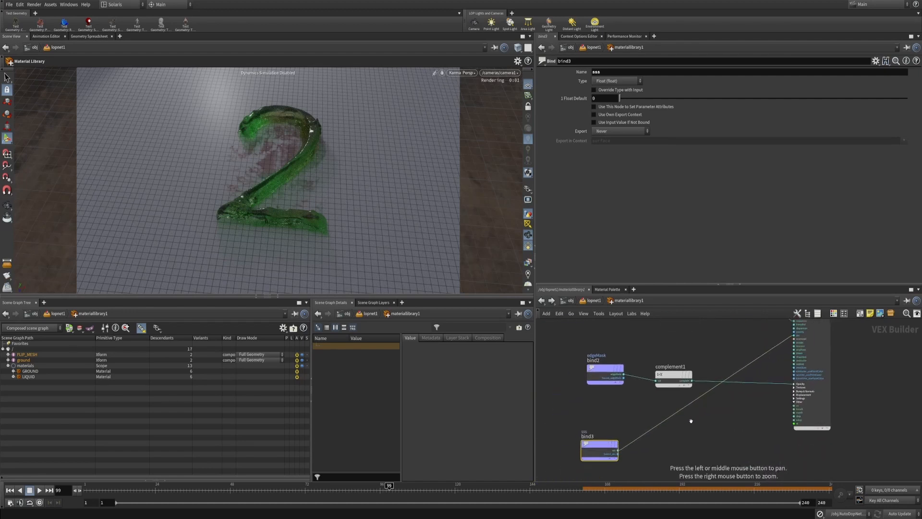
Step: Add a second Complement node beside the sss bind
middle_drag(673, 430, 660, 452)
drag(725, 352, 859, 368)
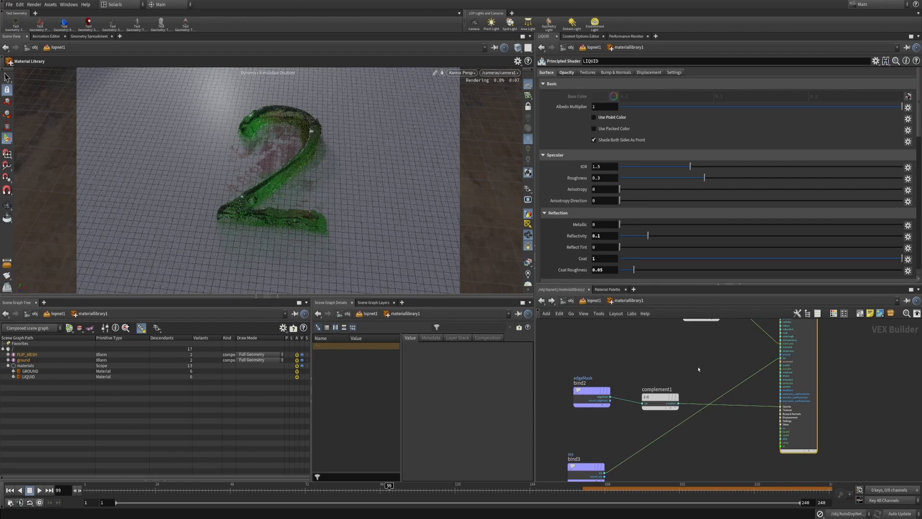
middle_drag(706, 398, 720, 368)
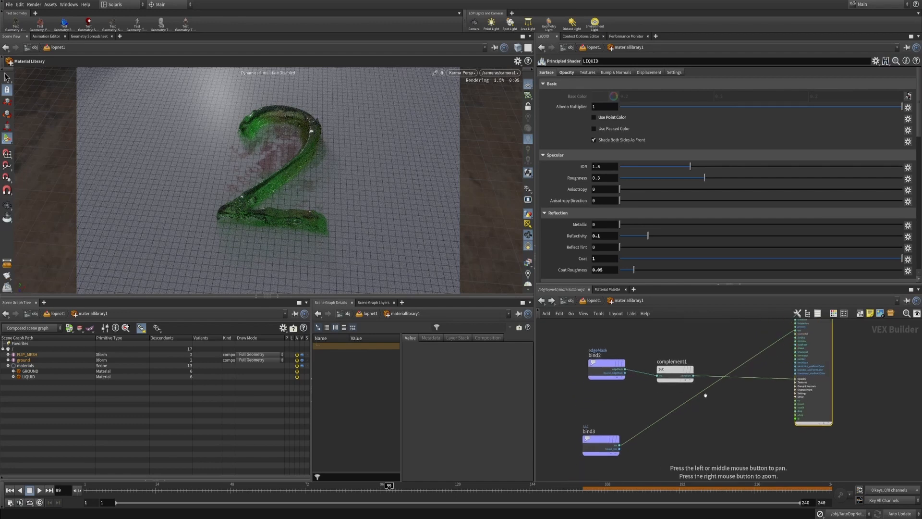
scroll(677, 440, up, 4)
key(Tab)
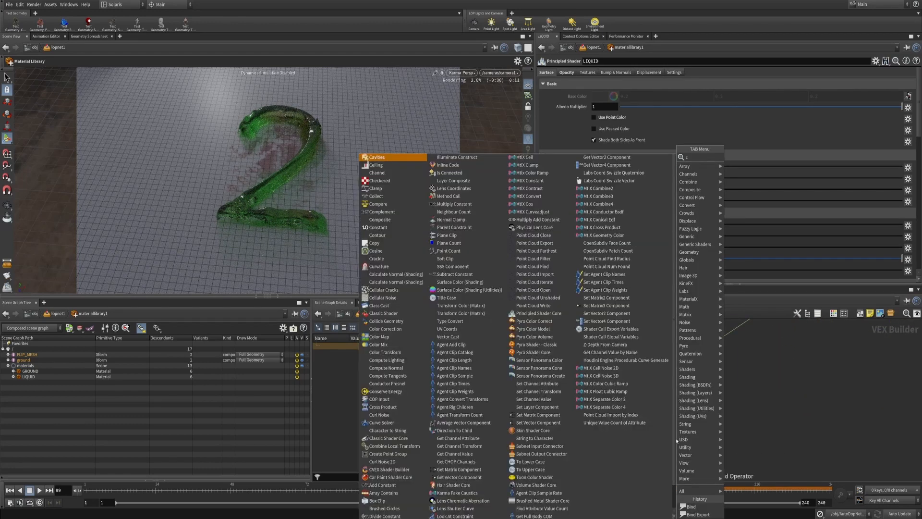
text(comp)
key(Down)
key(Return)
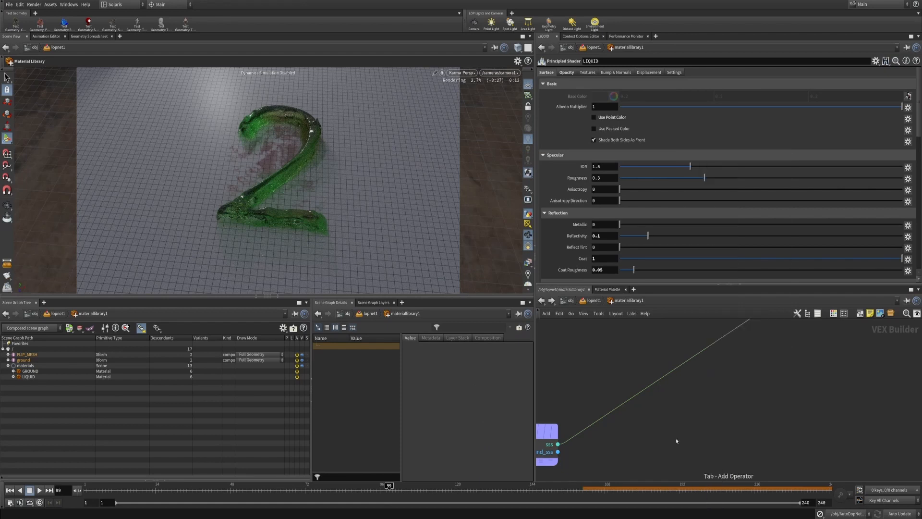
click(676, 440)
scroll(598, 401, down, 2)
middle_drag(599, 400, 598, 396)
scroll(599, 396, down, 1)
Step: Wire the sss bind into complement2 and connect its output to the transparency input of LIQUID
click(568, 427)
click(682, 432)
middle_drag(765, 352, 719, 450)
middle_drag(748, 414, 726, 433)
middle_drag(733, 374, 704, 415)
click(661, 411)
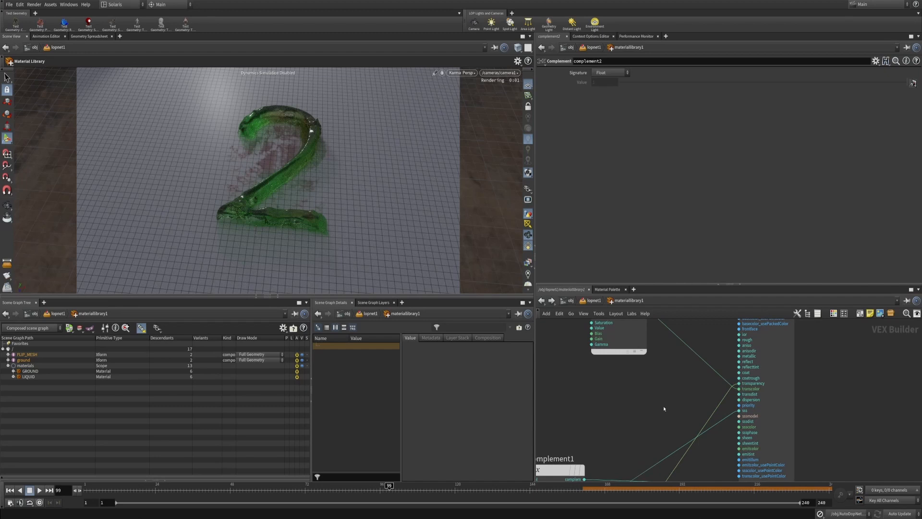
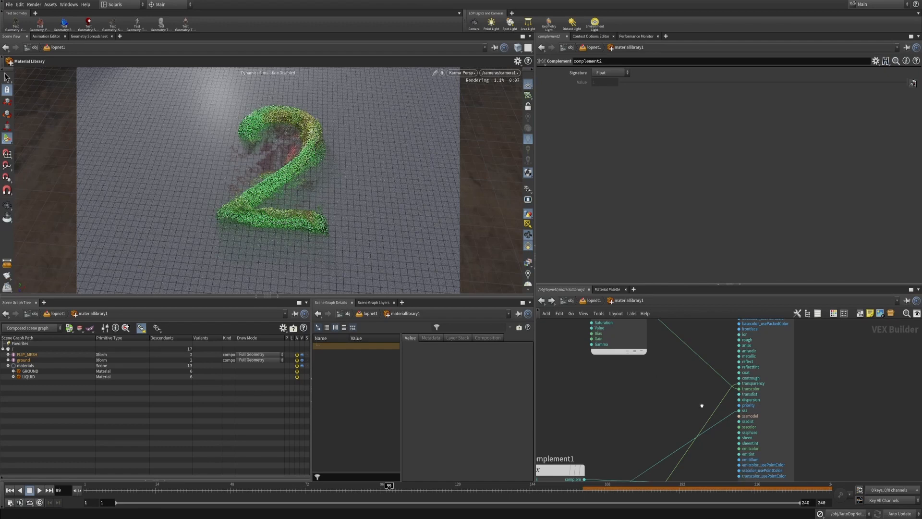
Step: Connect the output of colorcorrection1 to the ssscolor input of LIQUID
scroll(701, 406, down, 2)
drag(679, 395, 796, 405)
middle_drag(666, 391, 690, 404)
alt+right_drag(690, 404, 700, 390)
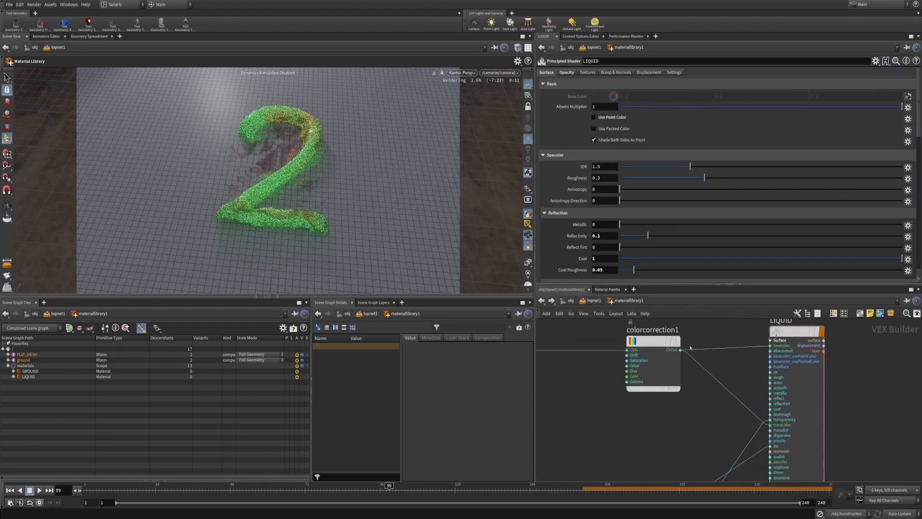
click(680, 350)
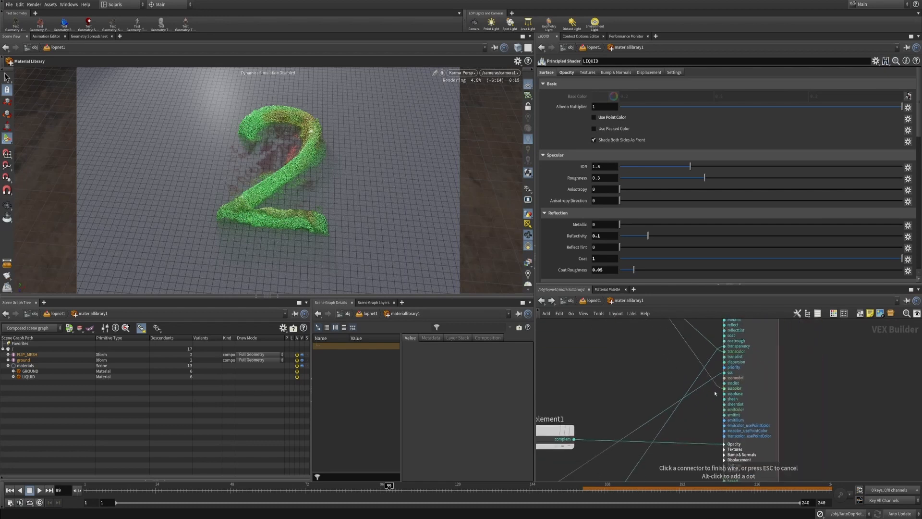
Step: Set the SSS Mode of the LIQUID shader to Random Walk (Karma)
drag(636, 372, 858, 411)
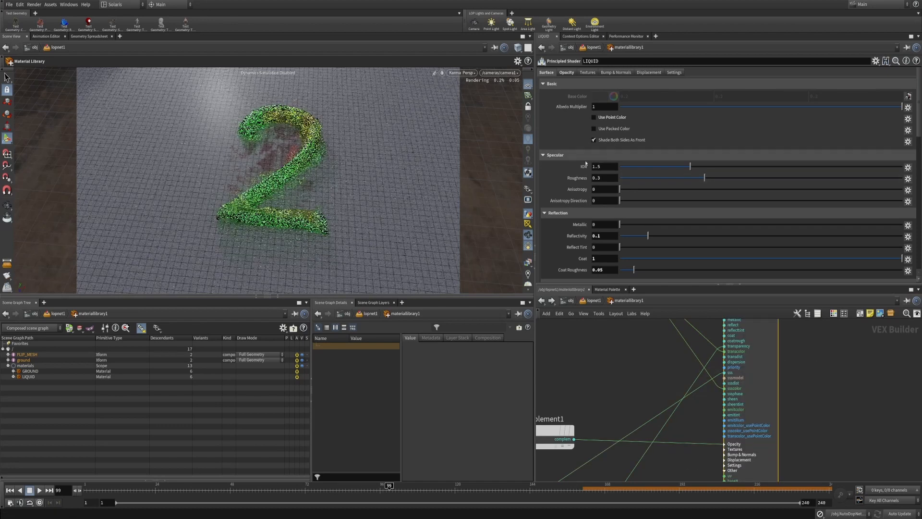
scroll(605, 174, down, 10)
scroll(577, 170, down, 1)
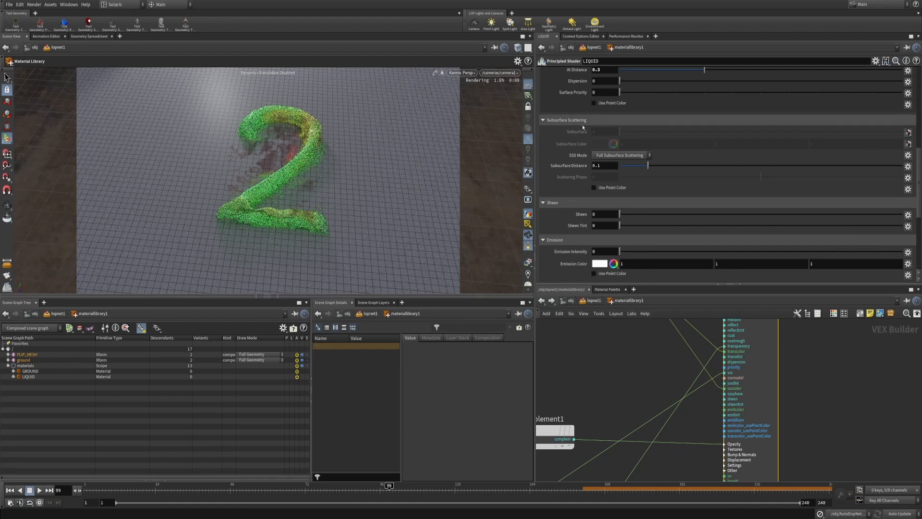
click(630, 155)
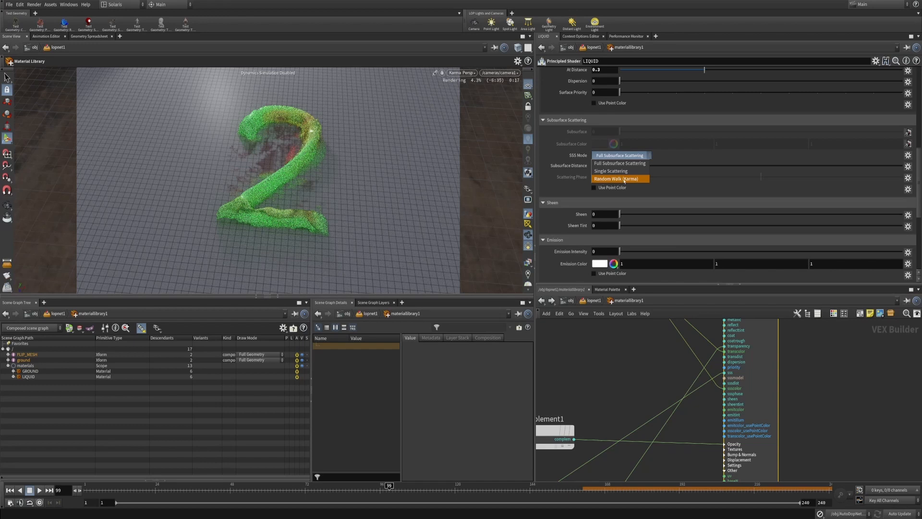
click(625, 180)
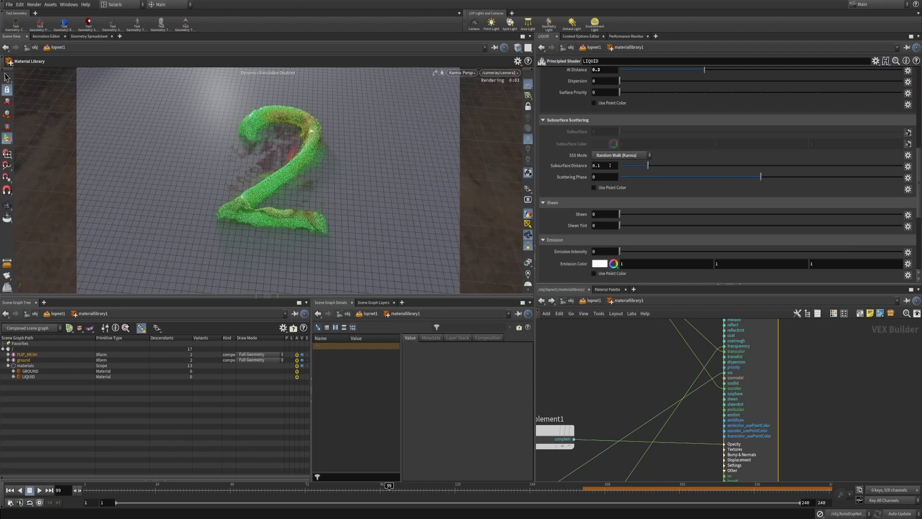
Step: Try a Subsurface Distance of about 0.054 on the LIQUID shader and set it back to 0.1
drag(647, 165, 634, 166)
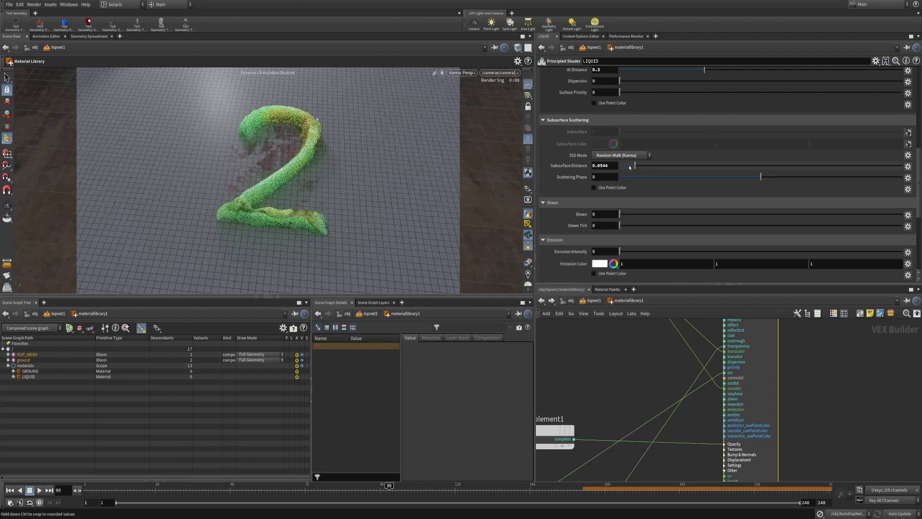
click(605, 165)
text(.1)
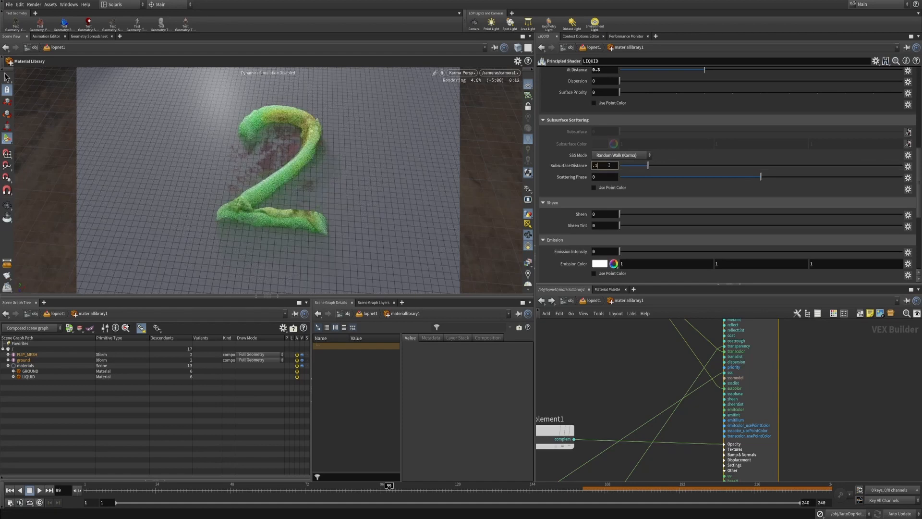
key(Return)
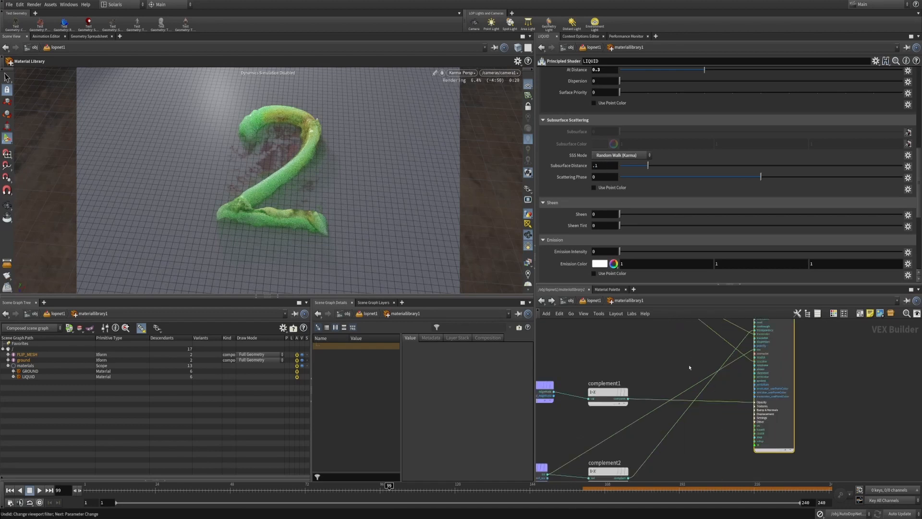
Step: Add a new Principled Shader to the empty area beside the LIQUID shader
scroll(690, 368, down, 5)
middle_drag(693, 379, 680, 348)
middle_drag(780, 384, 736, 426)
key(Tab)
text(princ)
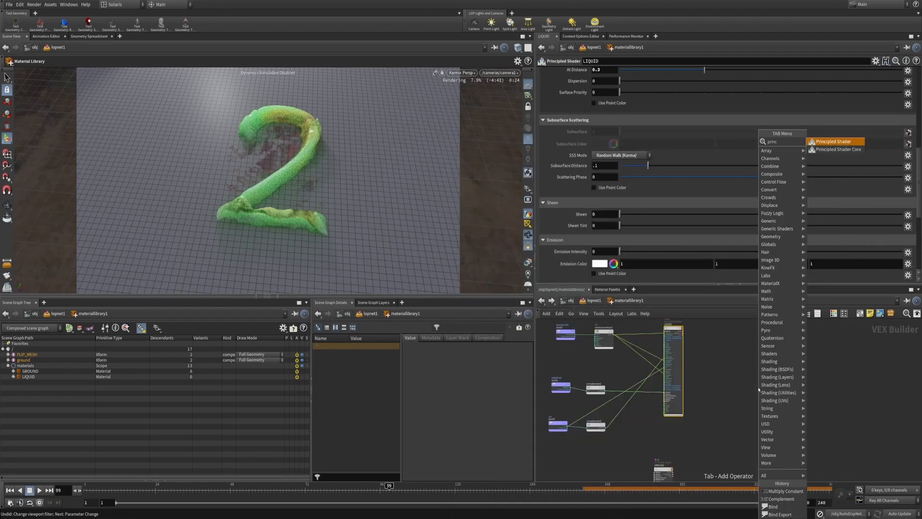
key(Return)
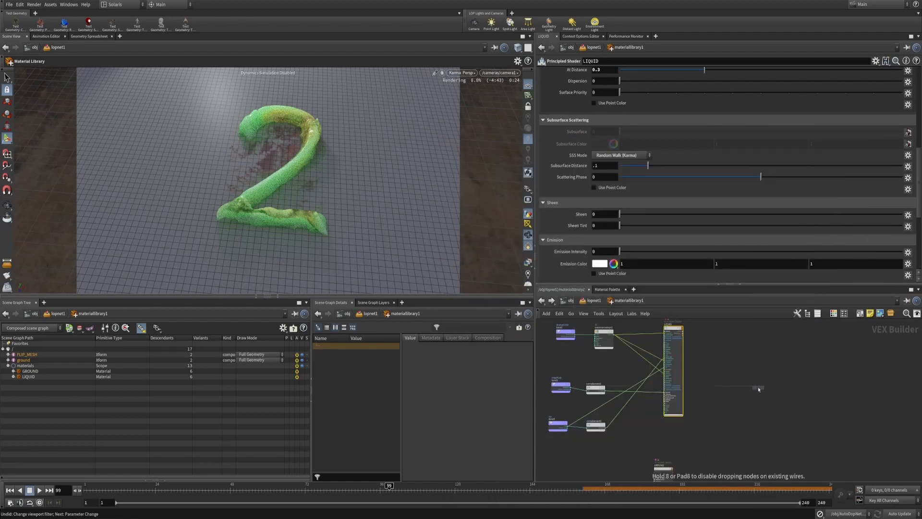
click(759, 389)
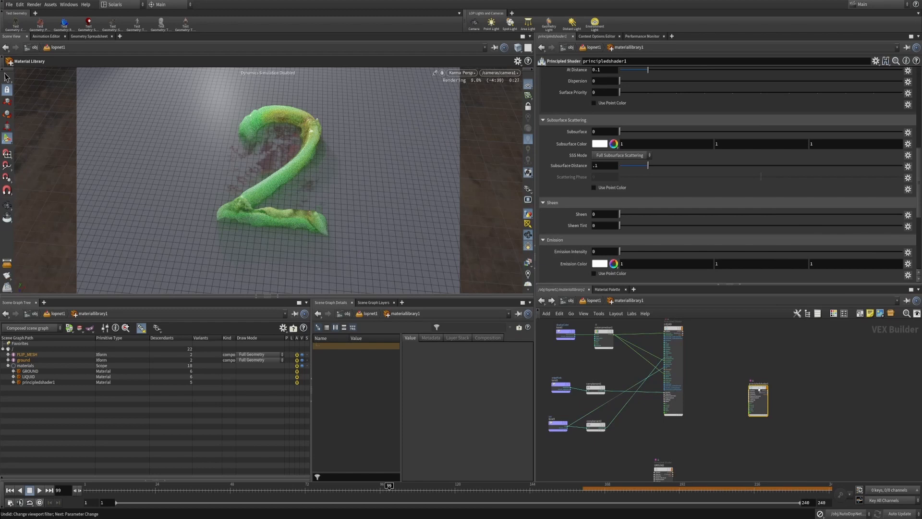
Step: Assign principledshader1 as the material on the surface of the number 2 liquid mesh
scroll(758, 389, up, 2)
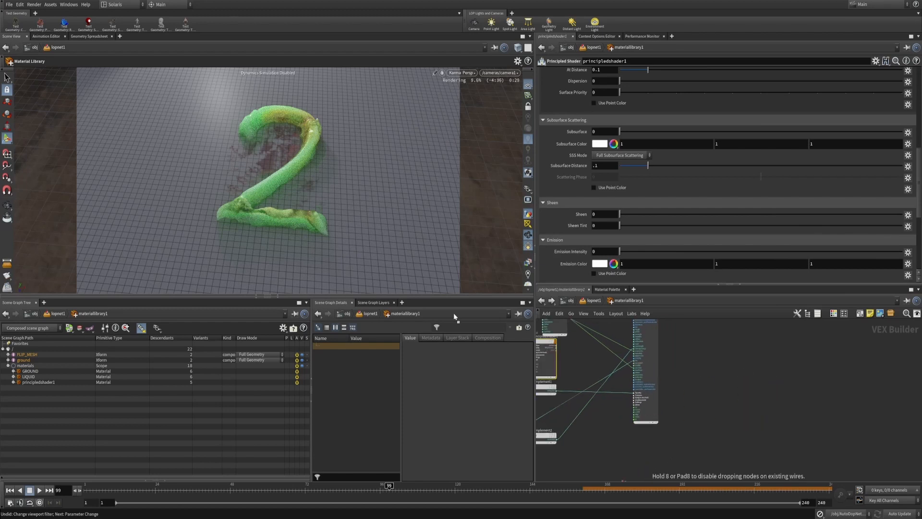
drag(255, 195, 255, 197)
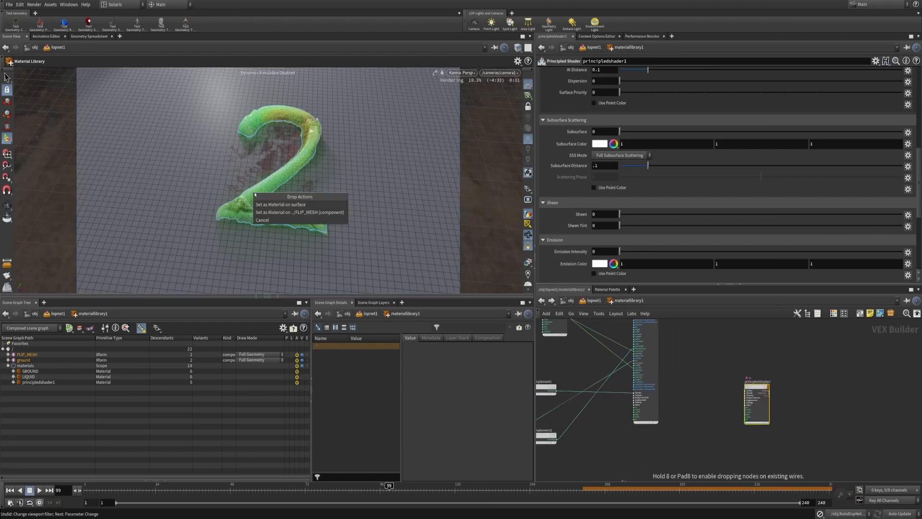
click(262, 205)
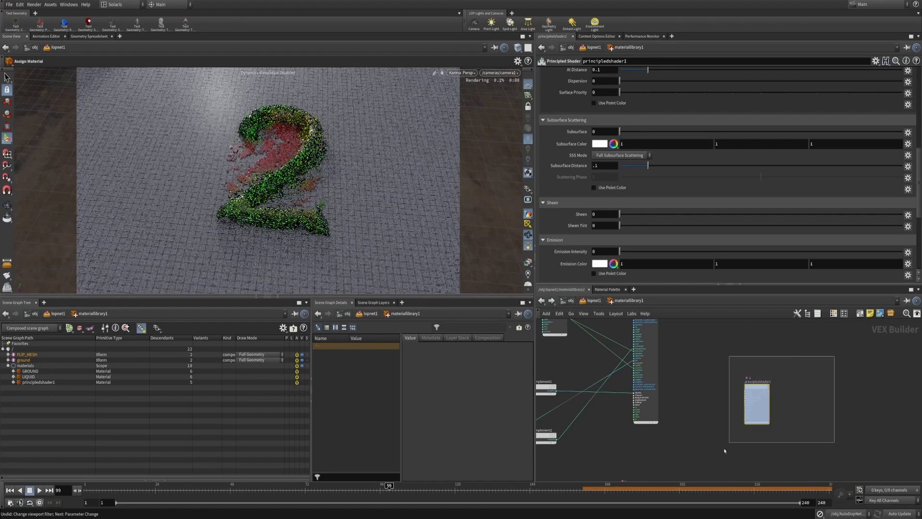
Step: Turn off Use Point Color on principledshader1
scroll(621, 115, up, 3)
scroll(620, 115, up, 5)
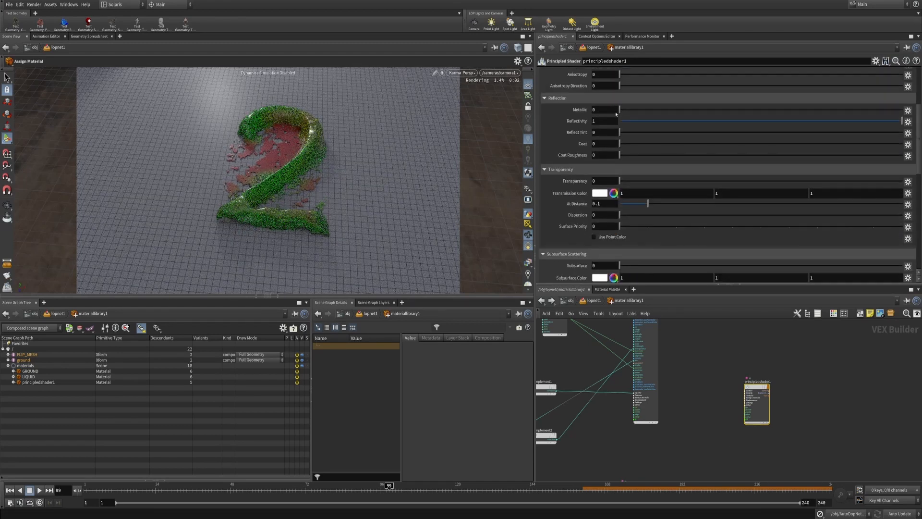
click(607, 119)
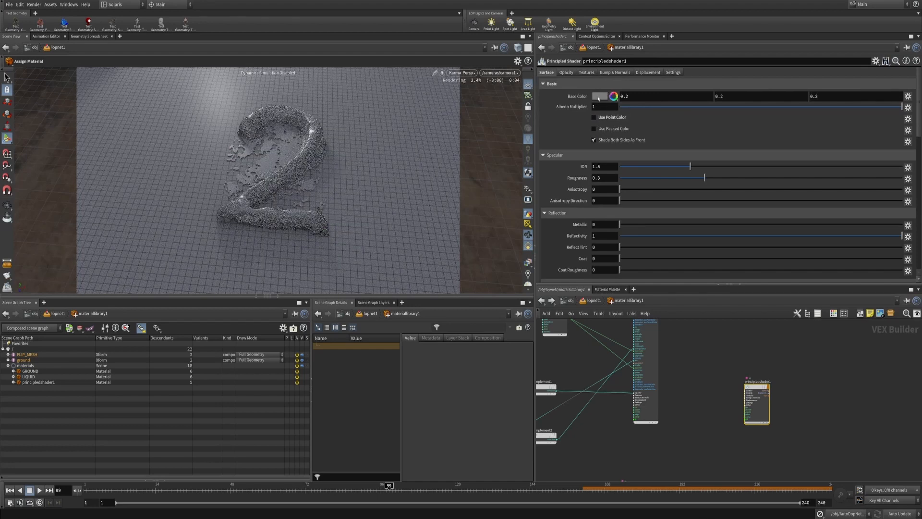
Step: Set principledshader1's Albedo Multiplier to 0.5 and its Metallic to 1
text(.5)
key(Return)
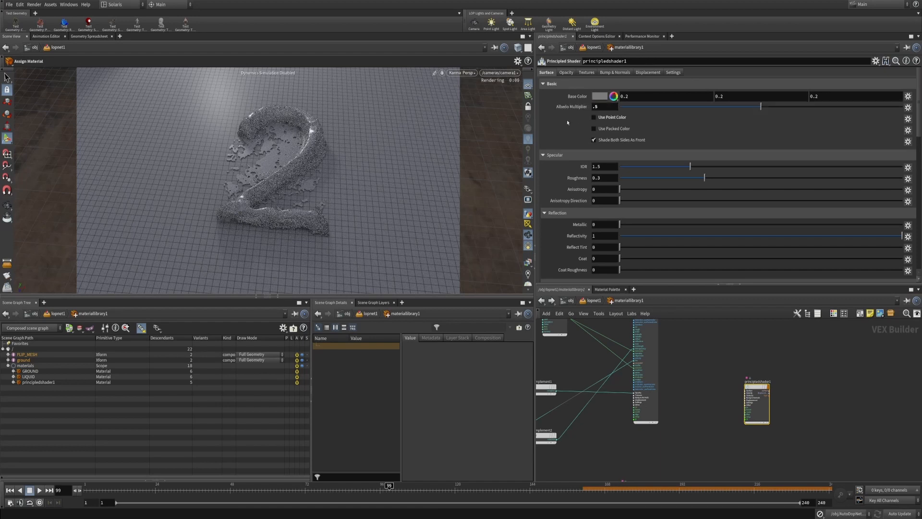
scroll(567, 122, down, 2)
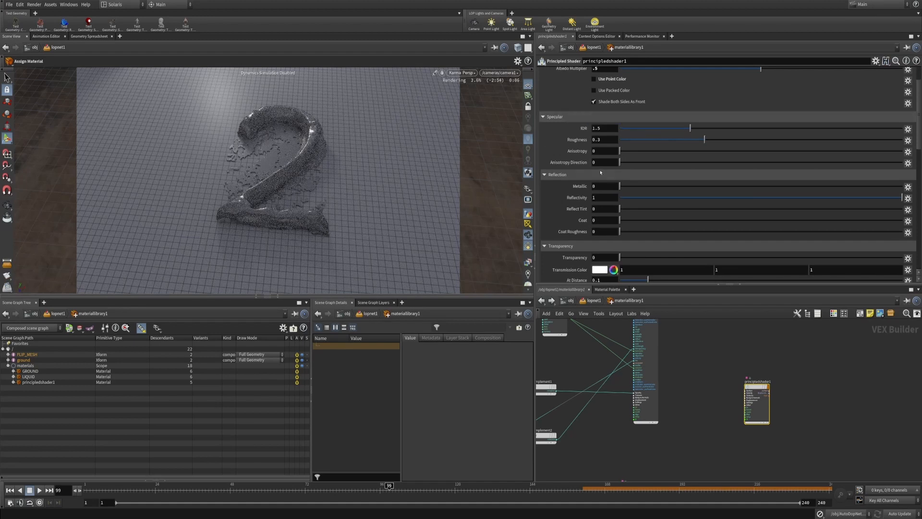
scroll(573, 151, down, 2)
scroll(573, 151, down, 1)
drag(601, 139, 576, 138)
text(1)
key(Return)
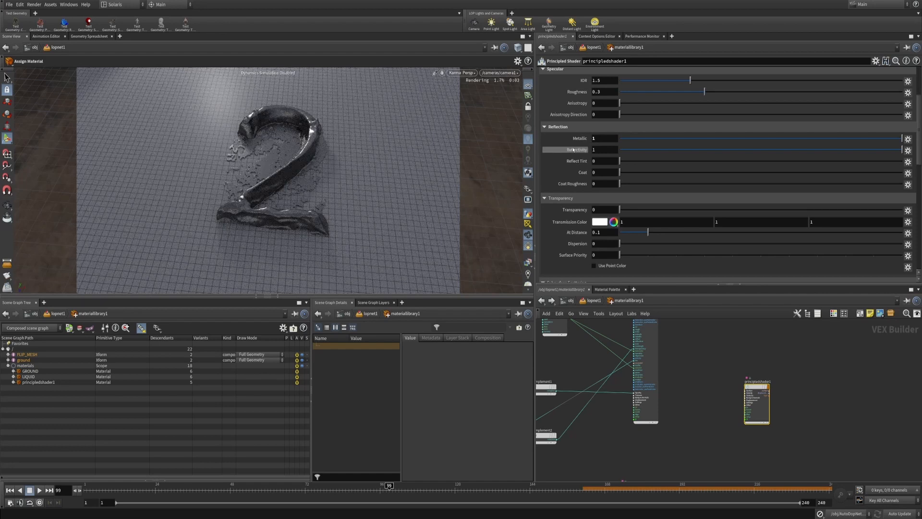
Step: Set the Albedo Multiplier of principledshader1 to 0.75
scroll(573, 150, up, 4)
double_click(602, 107)
text(.75)
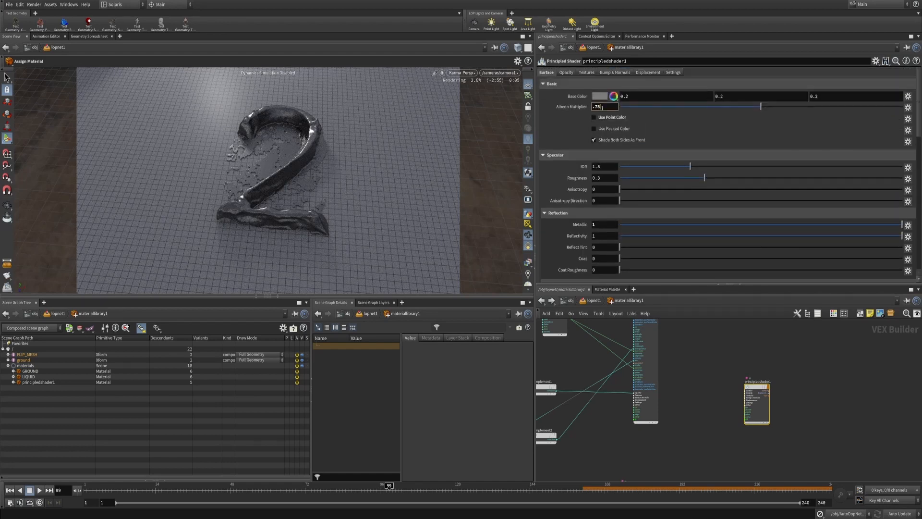
key(Return)
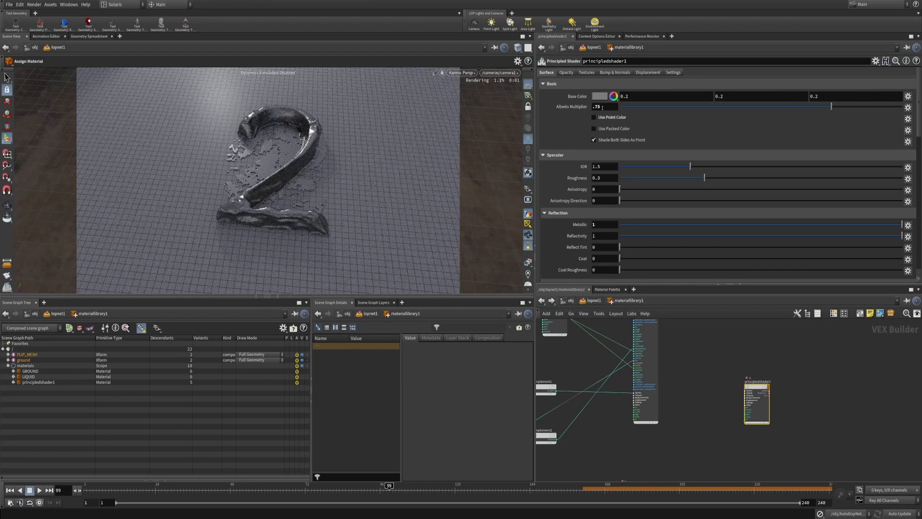
Step: Rename principledshader1 to METAL and place its node directly below the LIQUID shader
double_click(761, 381)
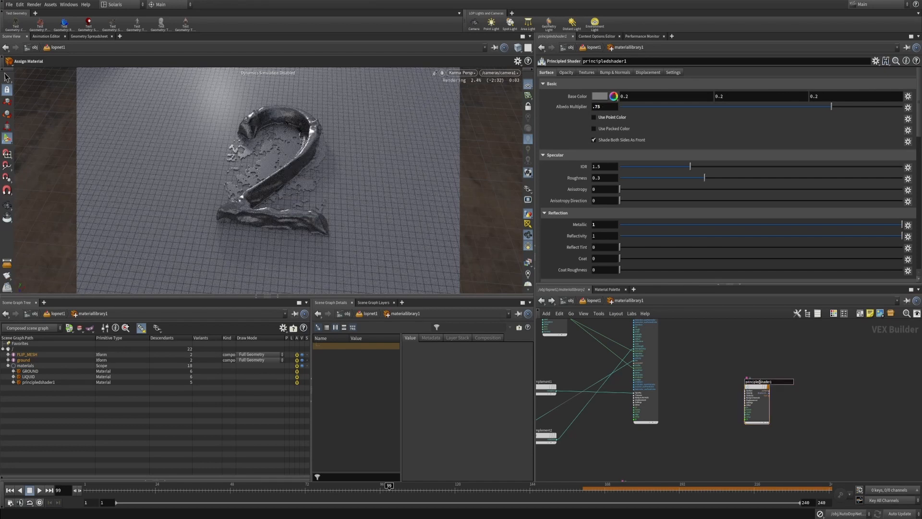
text(METAL)
key(Return)
drag(752, 384, 636, 451)
Step: Add a Layer Mix node in the empty area beside the LIQUID and METAL shaders
middle_drag(740, 420, 743, 405)
key(Tab)
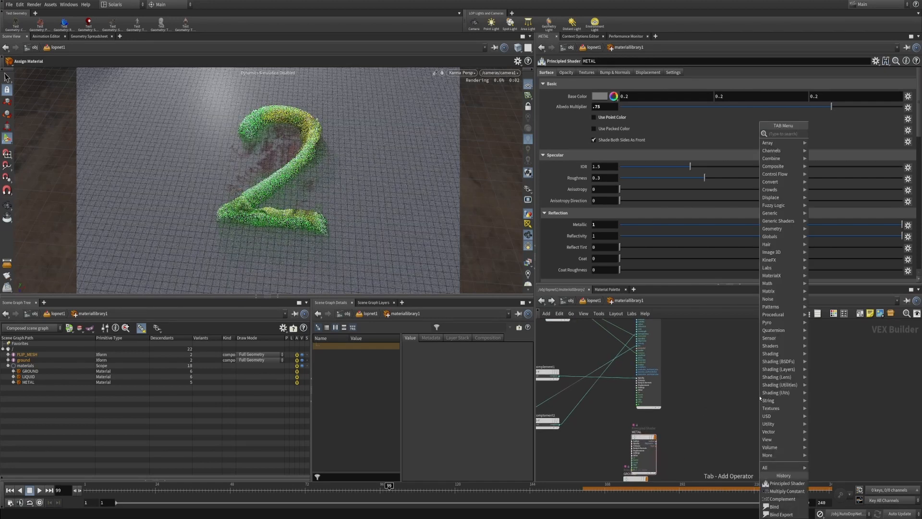
text(mix)
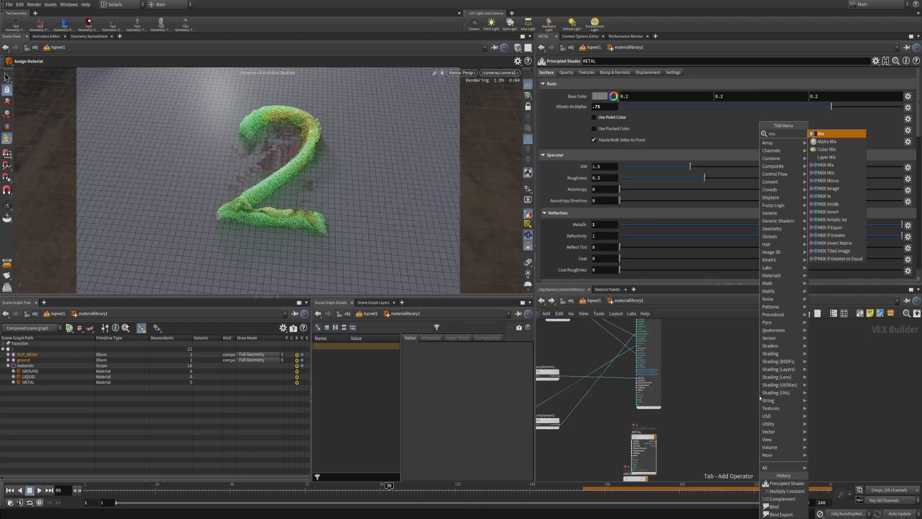
click(836, 158)
click(746, 404)
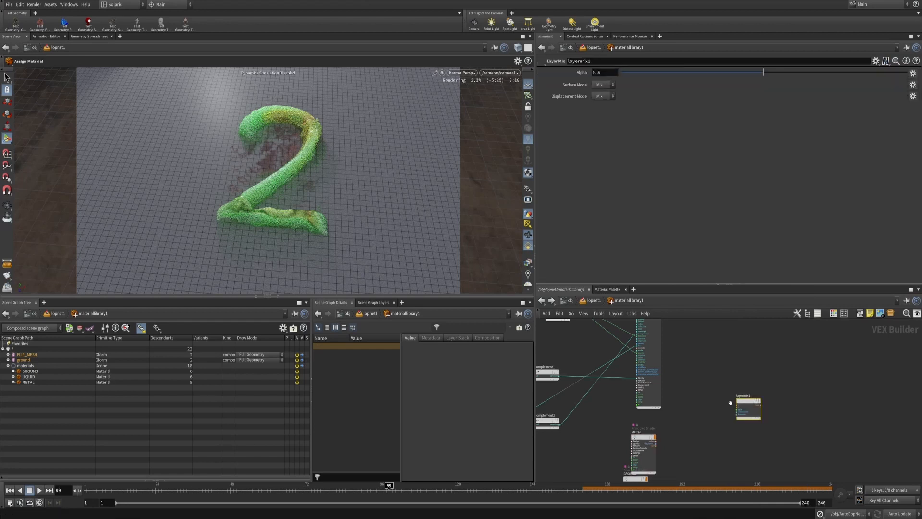
Step: Wire the layer outputs of the LIQUID and METAL shaders into inputs A and B of layermix1
scroll(745, 406, up, 3)
click(744, 407)
middle_drag(700, 331, 697, 265)
click(718, 394)
scroll(787, 418, down, 4)
scroll(735, 379, up, 5)
click(761, 340)
scroll(732, 363, down, 5)
middle_drag(687, 387, 726, 377)
scroll(726, 376, up, 4)
click(688, 391)
middle_drag(802, 372, 796, 377)
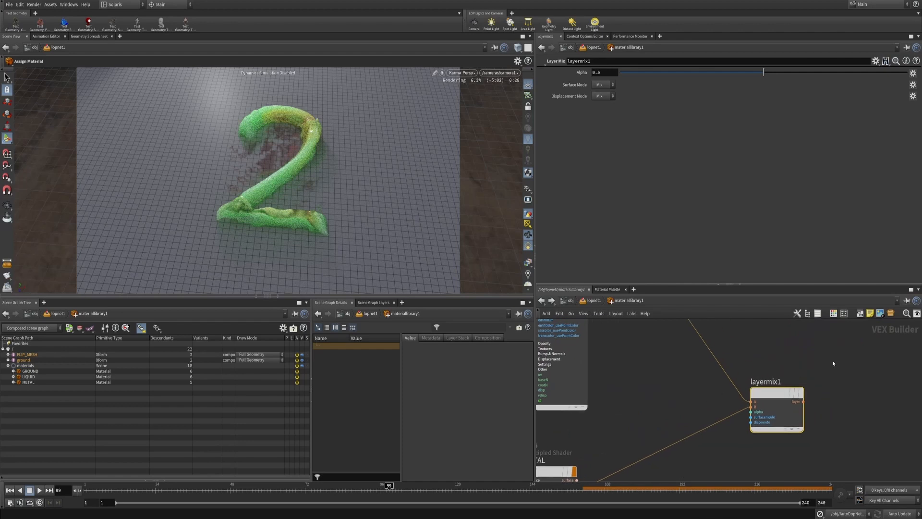
Step: Move the GROUND shader node farther down to leave space below METAL
middle_drag(696, 394, 755, 336)
scroll(755, 335, down, 4)
middle_drag(734, 380, 745, 347)
drag(678, 392, 677, 454)
Step: Add a Bind node between METAL and layermix1 and set its parameter name to metal
scroll(735, 391, up, 1)
middle_drag(765, 333, 746, 380)
scroll(760, 380, up, 4)
key(Tab)
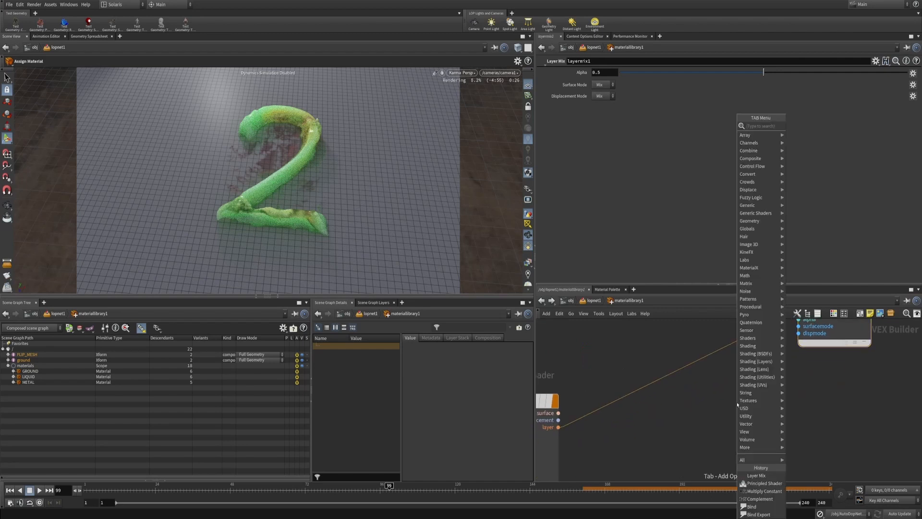
text(bind)
key(Return)
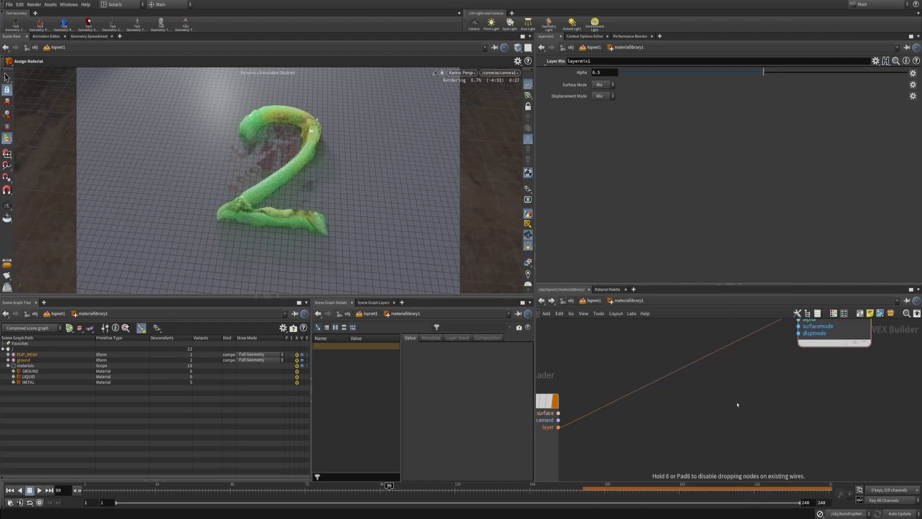
click(737, 408)
double_click(599, 72)
text(m)
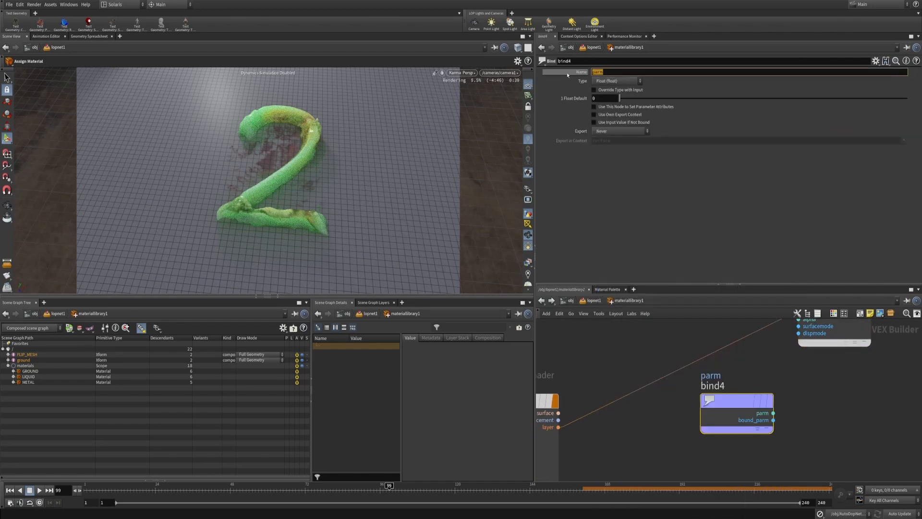
text(etal)
key(Return)
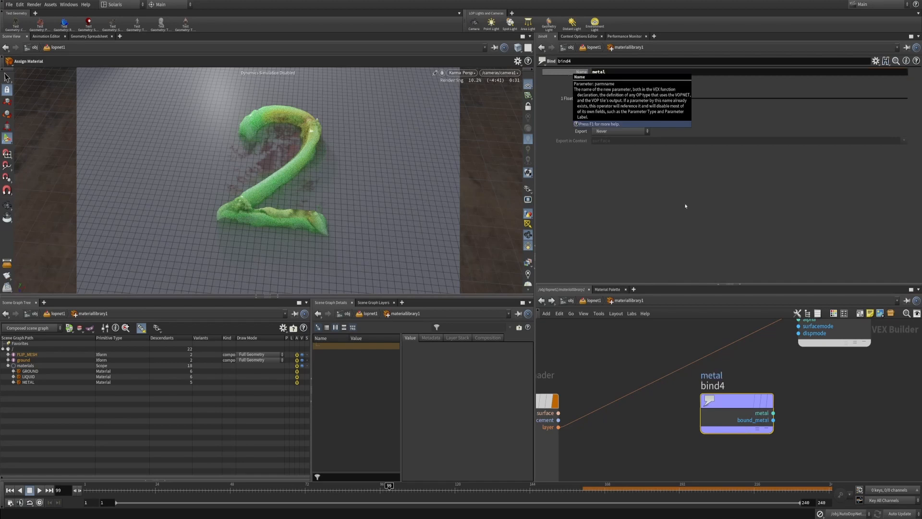
Step: Connect the metal output of the new Bind node to the alpha input of layermix1
click(771, 413)
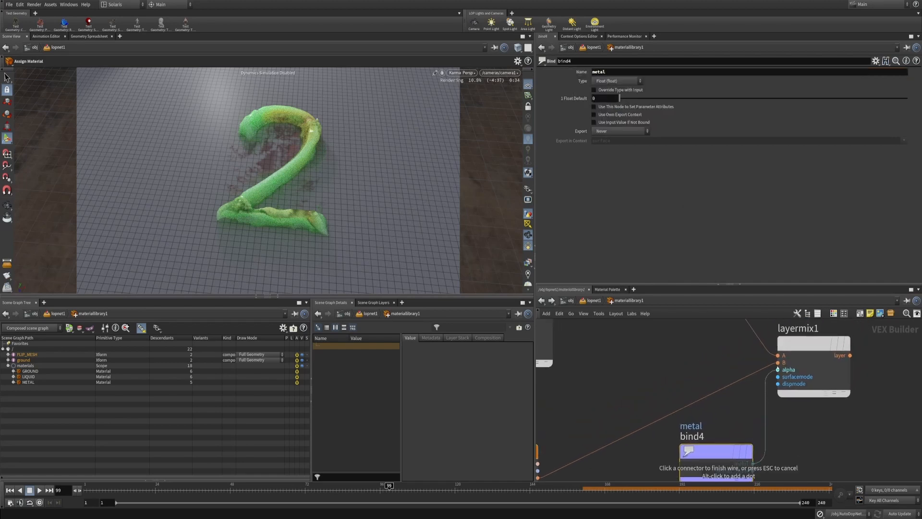
click(778, 369)
scroll(768, 372, down, 3)
Step: Rename layermix1 to FLIP__SHADER and assign it as the material on the liquid mesh surface
double_click(767, 359)
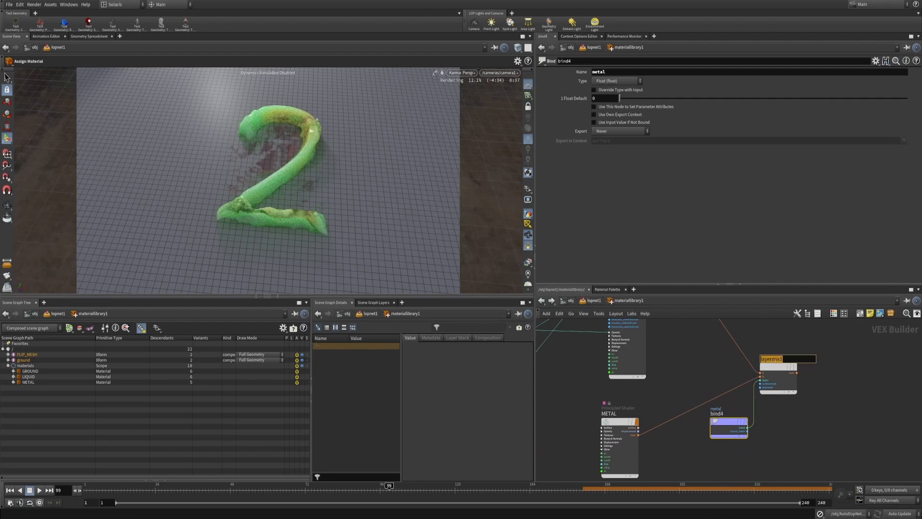
text(FLIP__SHADER)
key(Return)
drag(776, 379, 271, 183)
click(282, 195)
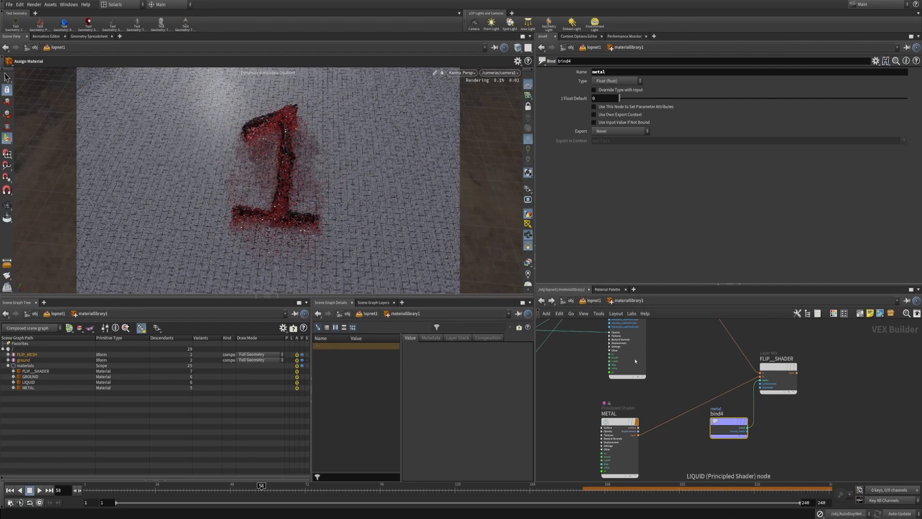
Step: Preview the liquid render at frames 84 and 140 and inspect the sss Bind node in the shader network
key(h)
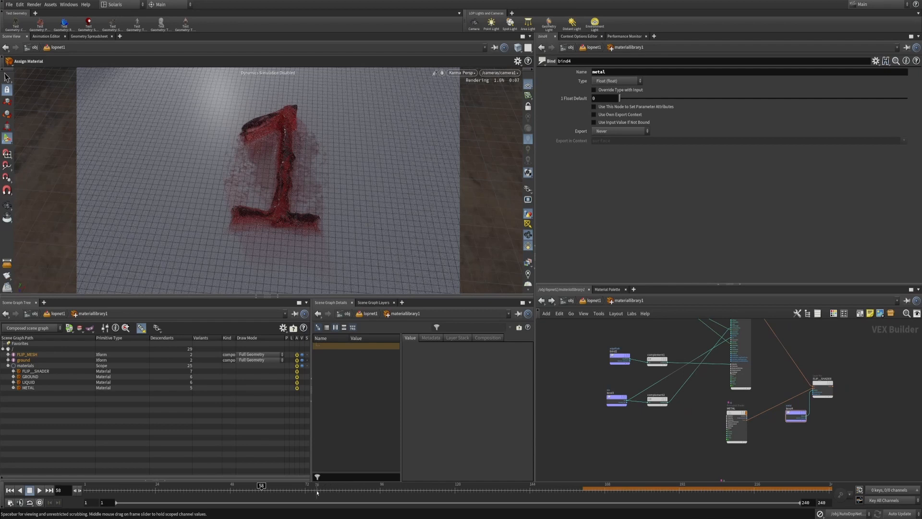
click(343, 490)
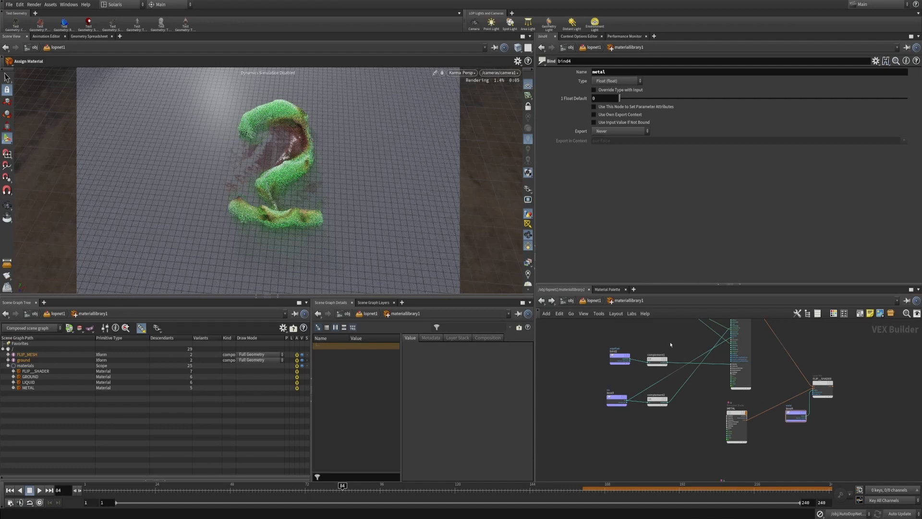
scroll(645, 380, up, 5)
click(576, 429)
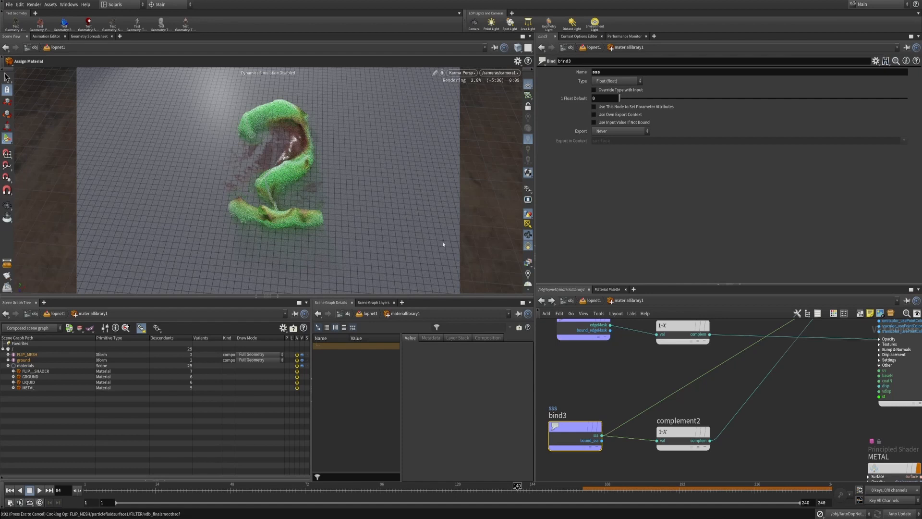
click(517, 486)
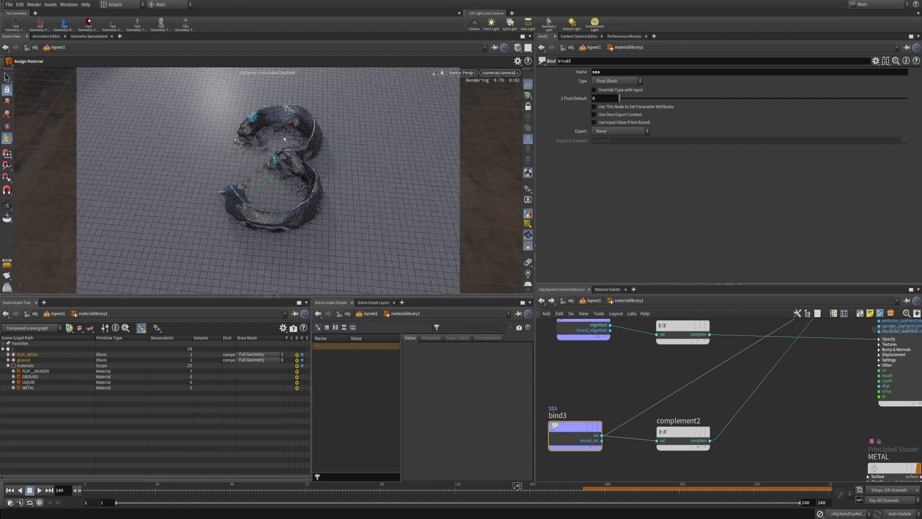
middle_drag(773, 361, 651, 384)
scroll(650, 385, down, 5)
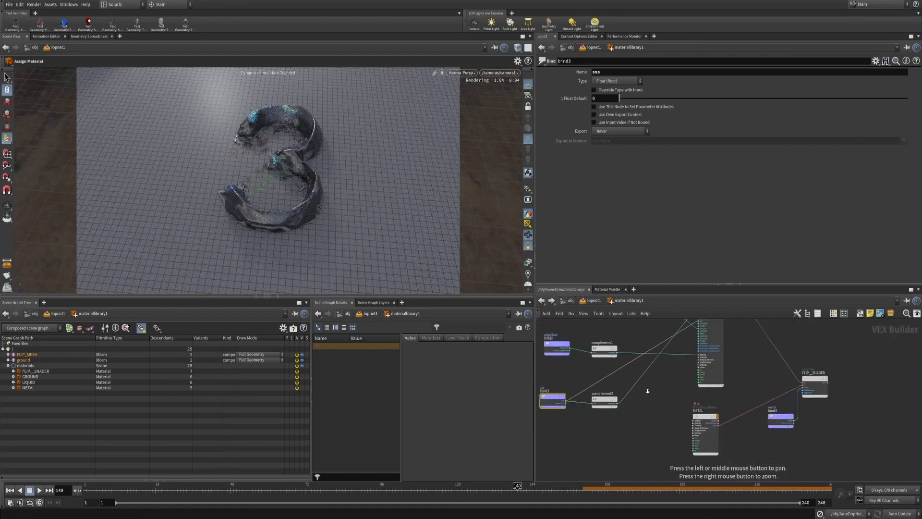
Step: Move the metal Bind node lower, beside the METAL shader and below FLIP__SHADER
middle_drag(755, 379, 736, 340)
scroll(710, 386, up, 3)
click(666, 371)
middle_drag(666, 371, 609, 403)
drag(711, 384, 682, 421)
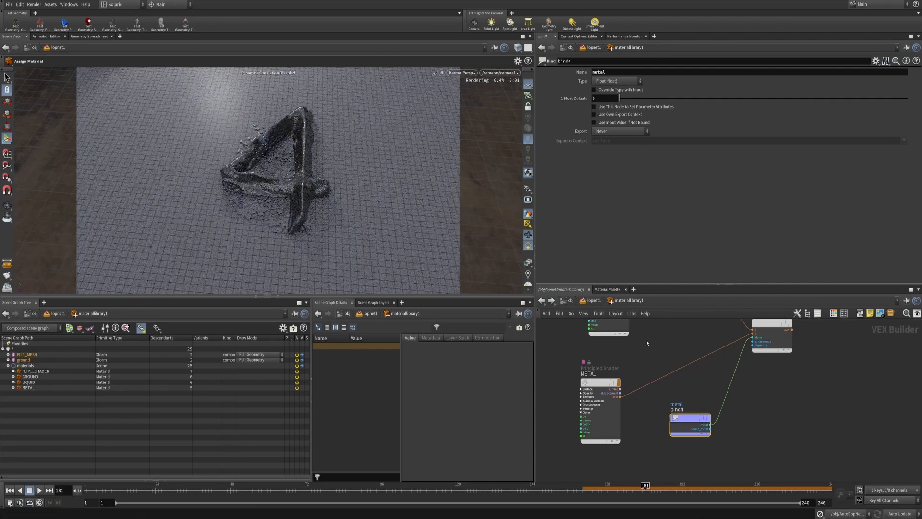
Step: Connect the output of complement1, the inverted edgeMask, to the opacity input of the METAL shader
scroll(666, 347, down, 4)
middle_drag(659, 348, 697, 355)
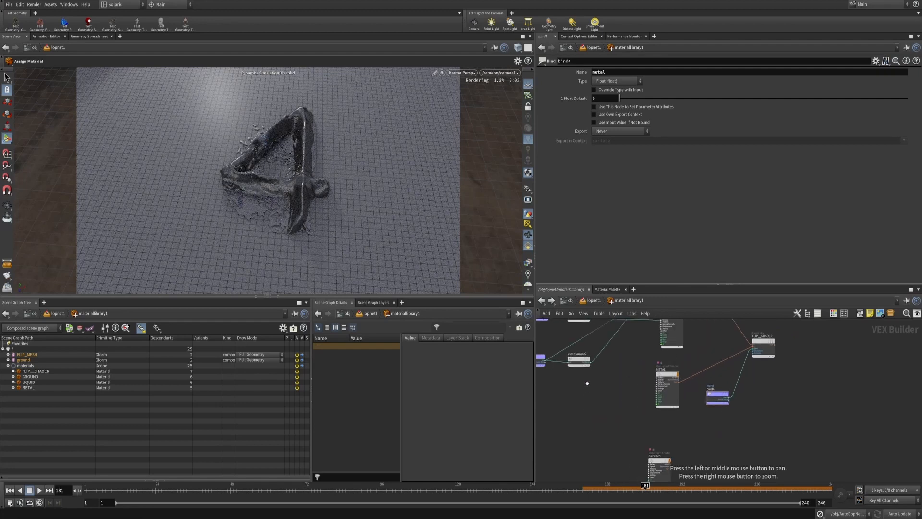
middle_drag(595, 380, 721, 419)
middle_drag(698, 369, 666, 370)
scroll(666, 370, up, 2)
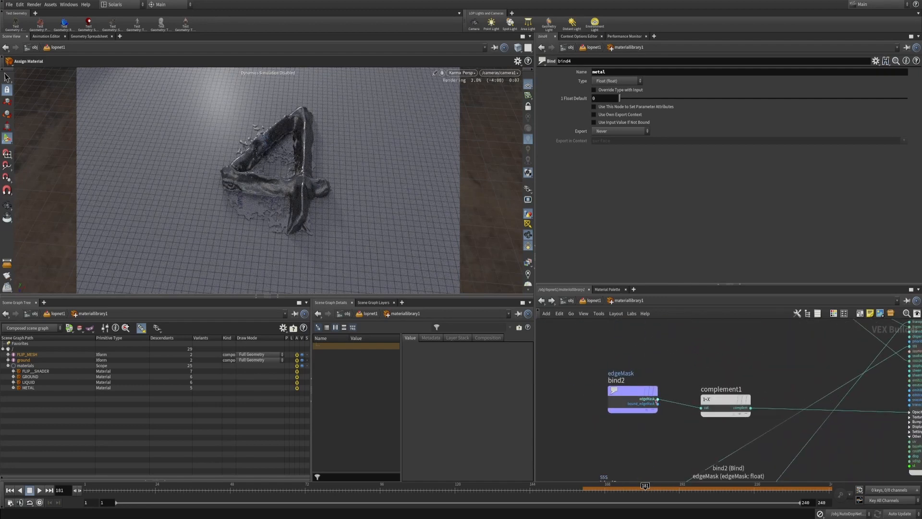
click(669, 411)
key(Escape)
click(725, 415)
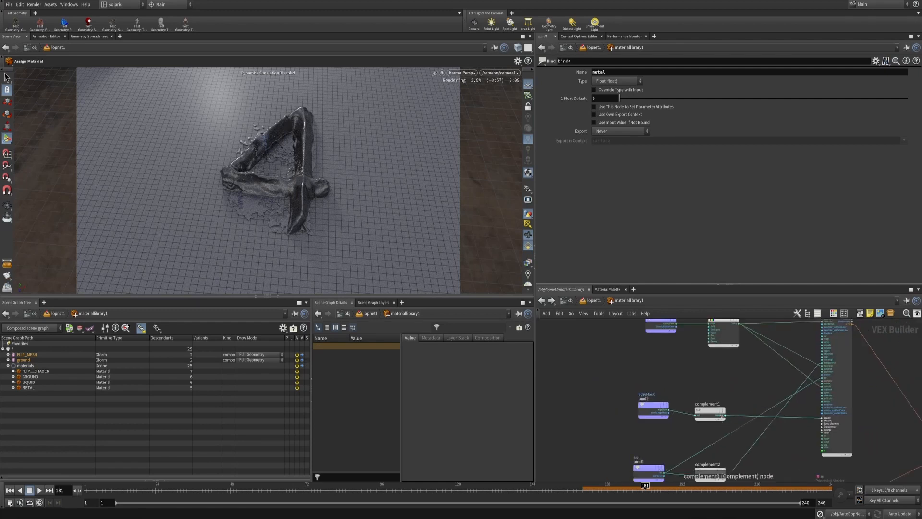
middle_drag(769, 449, 659, 357)
scroll(681, 378, up, 5)
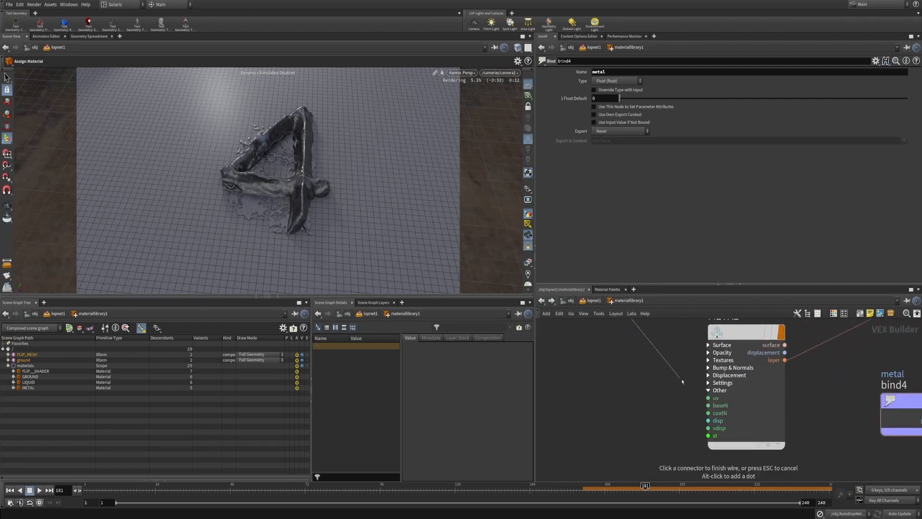
click(715, 353)
click(721, 367)
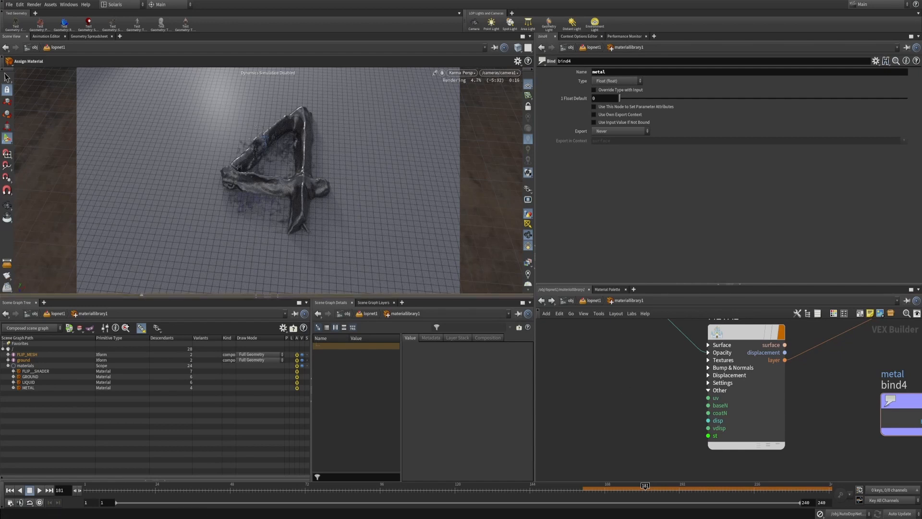
Step: Reveal the render gallery and view the saved renders of the numbers 2, 3, 4 and 5
drag(142, 294, 141, 221)
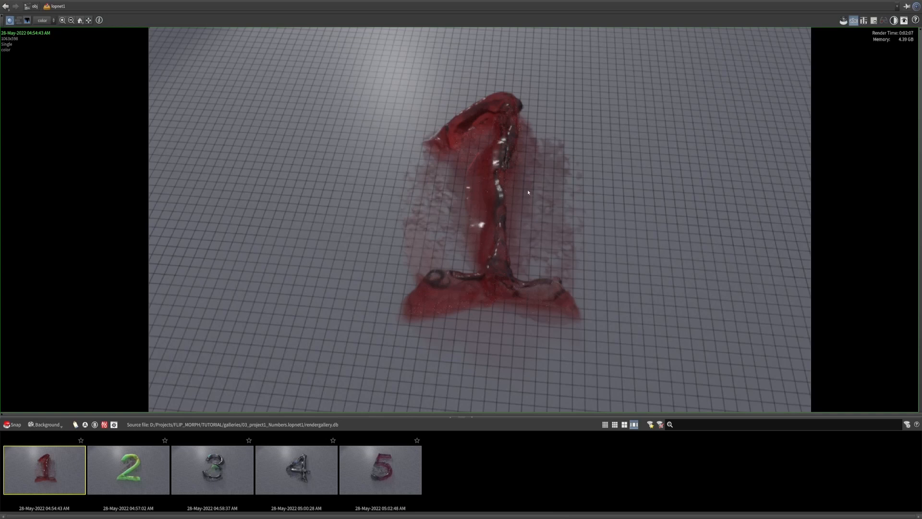
click(129, 473)
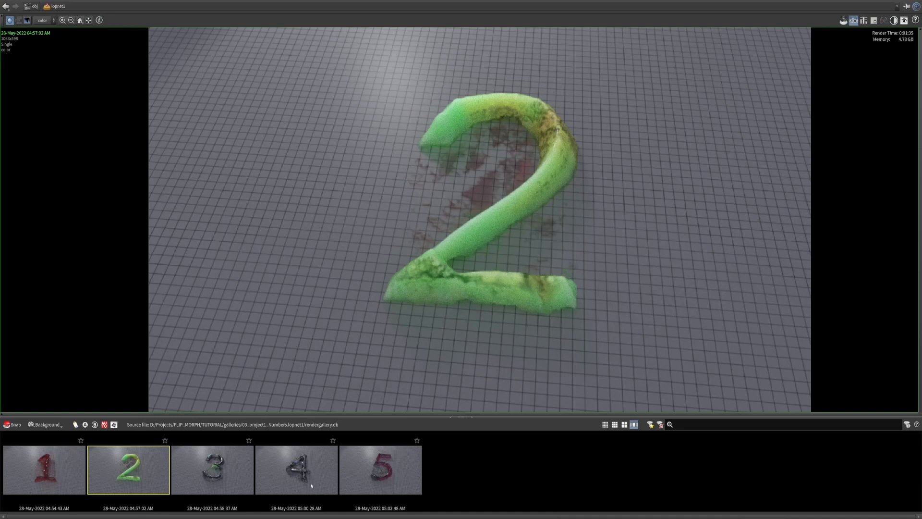
click(212, 474)
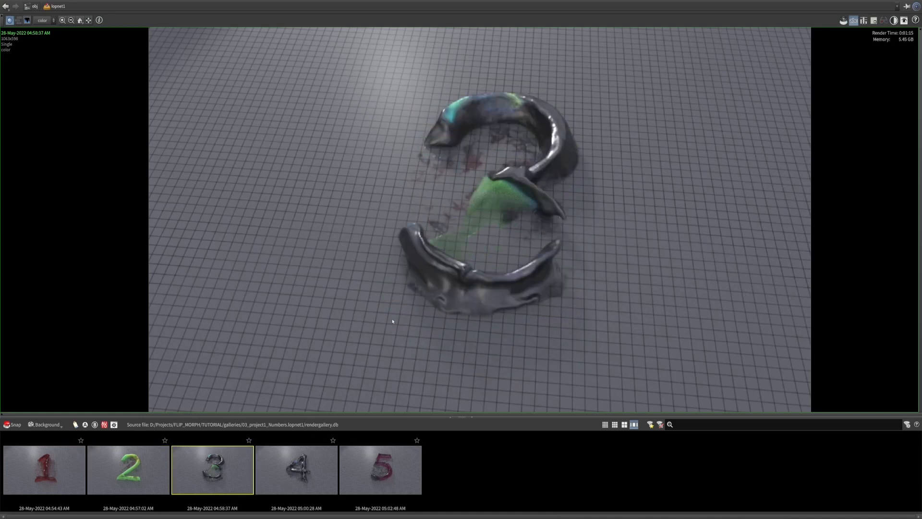
click(303, 475)
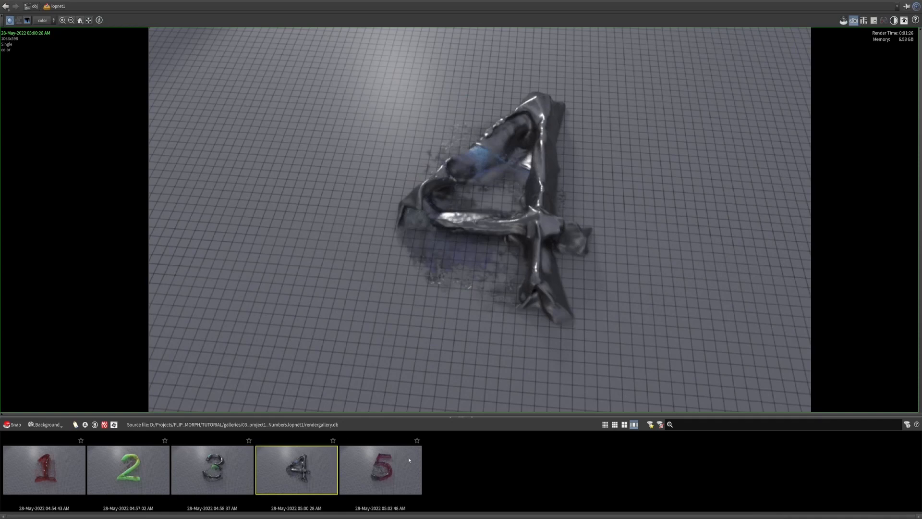
click(390, 472)
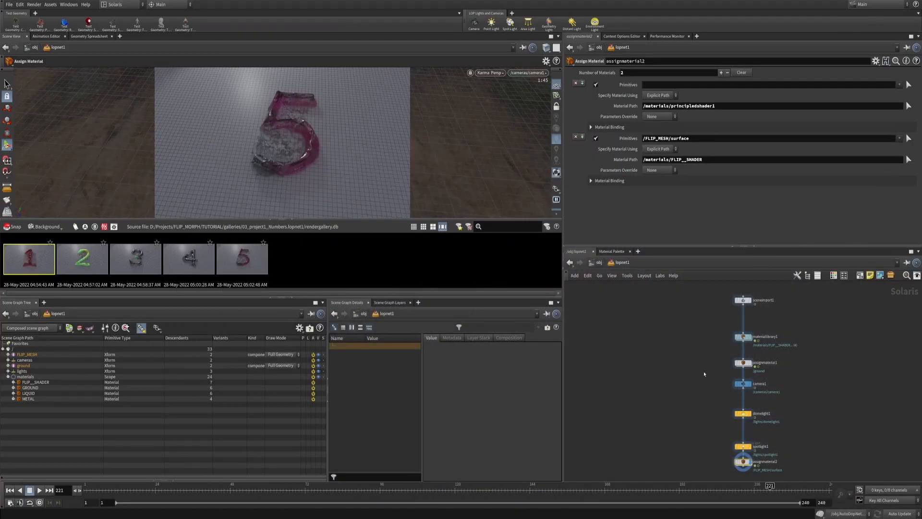
Step: Open the materiallibrary1 network and bring the FLIP__SHADER layer mix and its input shaders into view
alt+right_drag(698, 338, 706, 378)
alt+middle_drag(706, 378, 665, 317)
alt+right_drag(665, 317, 681, 341)
alt+middle_drag(678, 347, 645, 460)
alt+right_drag(688, 350, 694, 353)
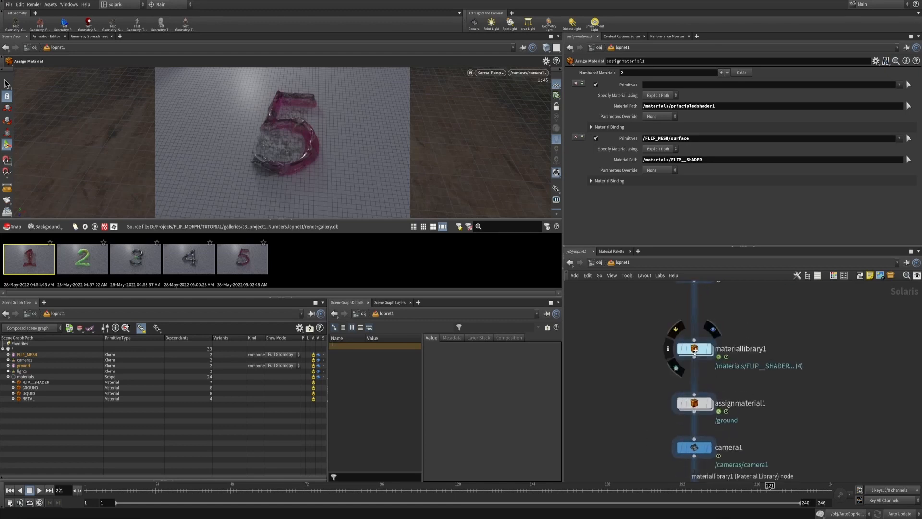
double_click(695, 354)
alt+middle_drag(830, 347, 800, 355)
mouse_move(799, 355)
alt+right_down()
mouse_move(805, 345)
mouse_move(802, 369)
alt+right_up()
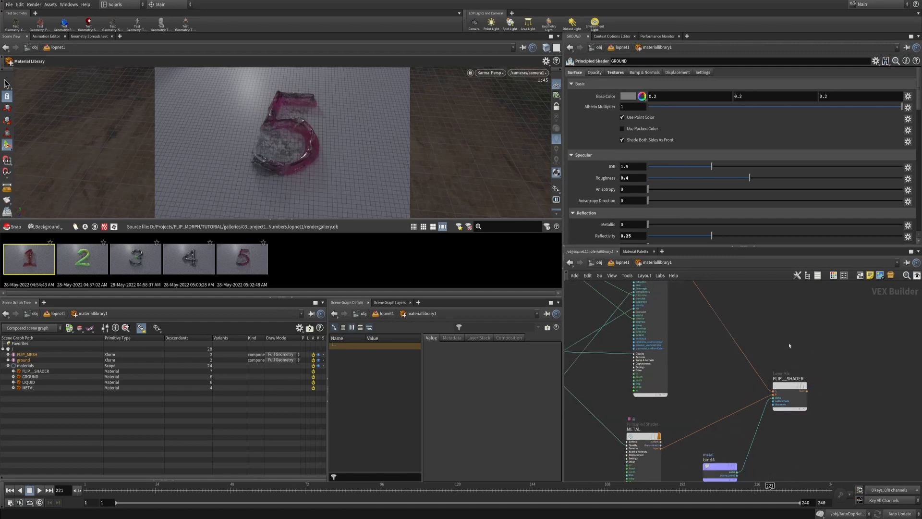
Step: Return from the material library to the lopnet1 network and move the assignmaterial2 node lower, beneath spotlight1
key(u)
alt+middle_drag(786, 370, 788, 346)
alt+right_drag(790, 345, 805, 384)
alt+middle_drag(786, 436, 786, 366)
alt+middle_drag(782, 399, 787, 348)
drag(743, 370, 743, 401)
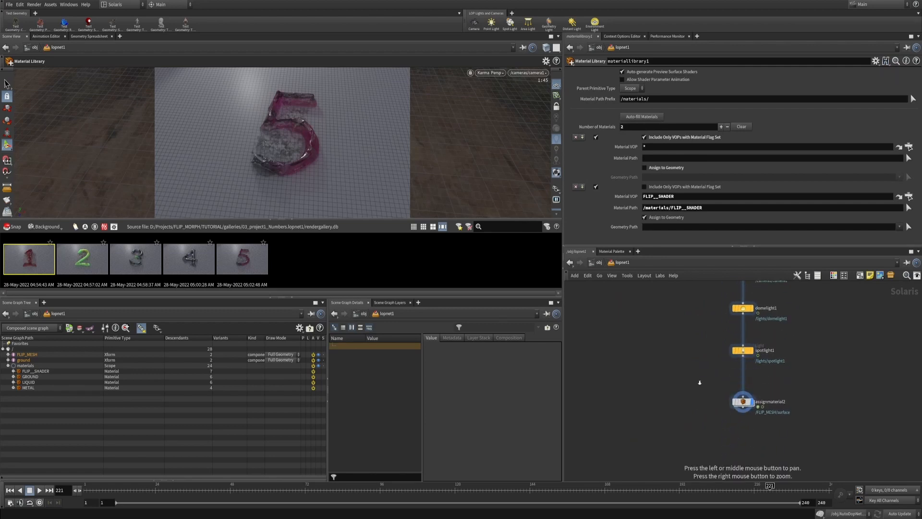
Step: Check the material assignments of assignmaterial1 and delete the assignmaterial2 node at the end of the chain
scroll(701, 383, up, 2)
click(779, 399)
alt+right_drag(768, 368, 750, 413)
alt+middle_drag(763, 379, 759, 338)
alt+right_drag(758, 368, 759, 352)
alt+middle_drag(764, 335, 763, 452)
click(719, 322)
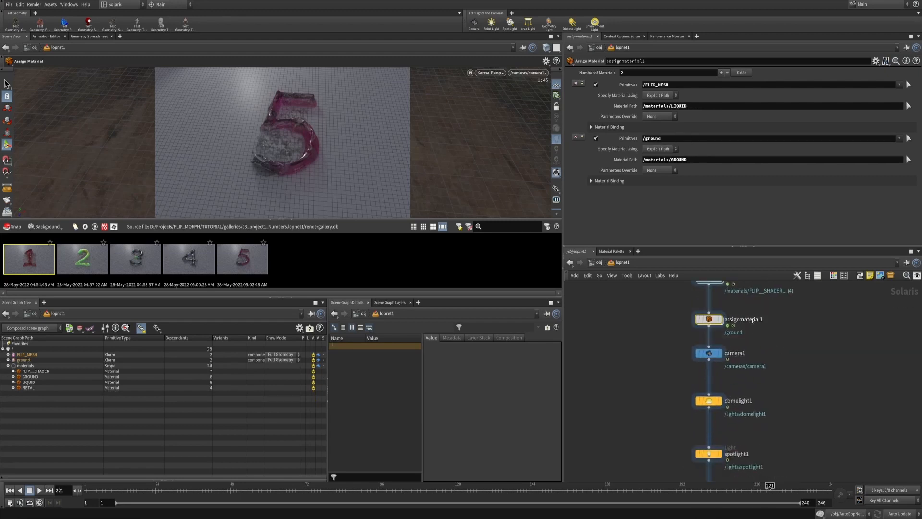
alt+middle_drag(755, 331, 754, 238)
click(710, 425)
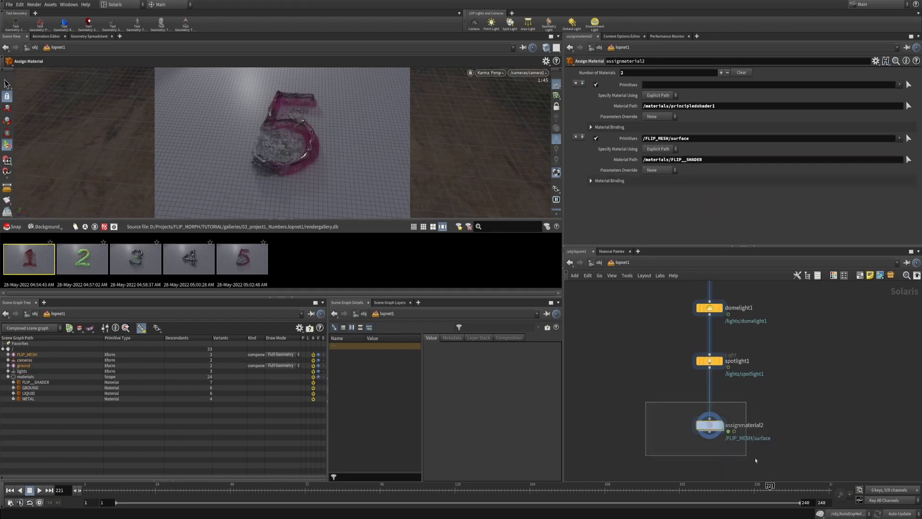
key(Delete)
Step: Assign /materials/FLIP__SHADER to the /FLIP_MESH primitive in assignmaterial1 and save the scene
alt+middle_drag(771, 313, 765, 444)
drag(629, 342, 710, 369)
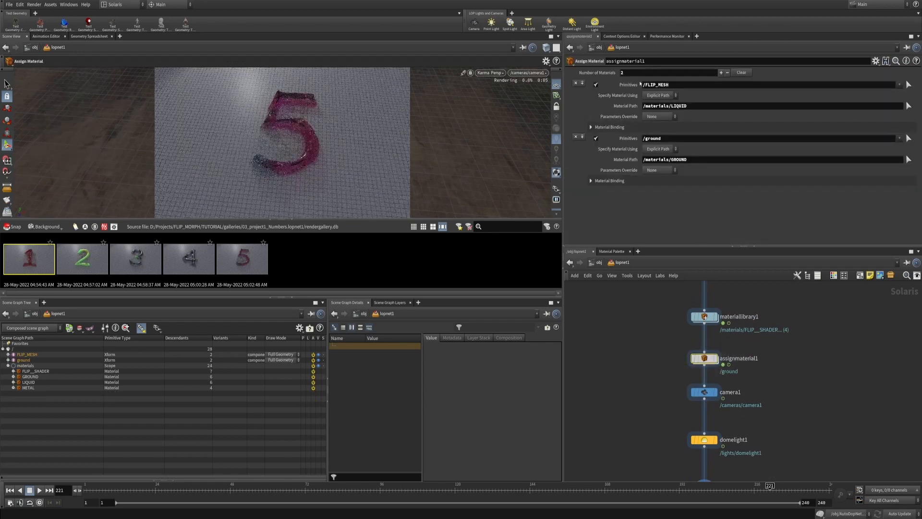
click(908, 106)
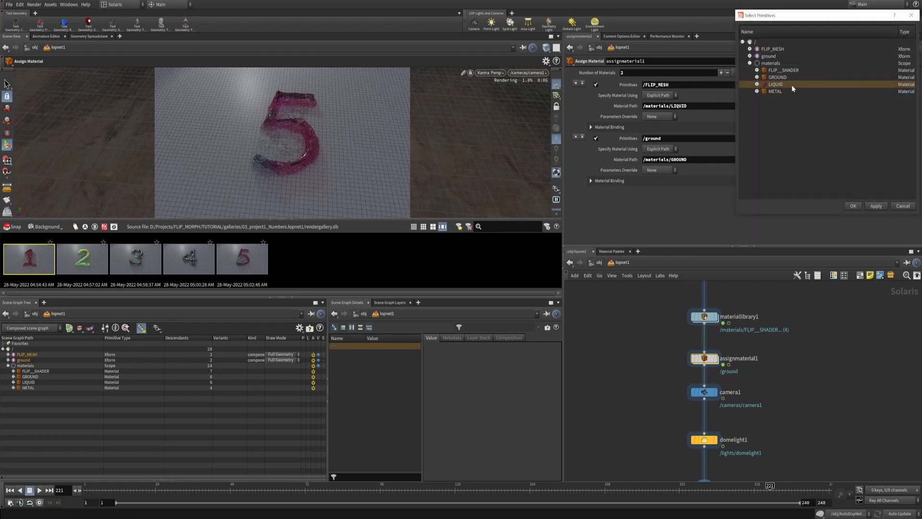
click(775, 70)
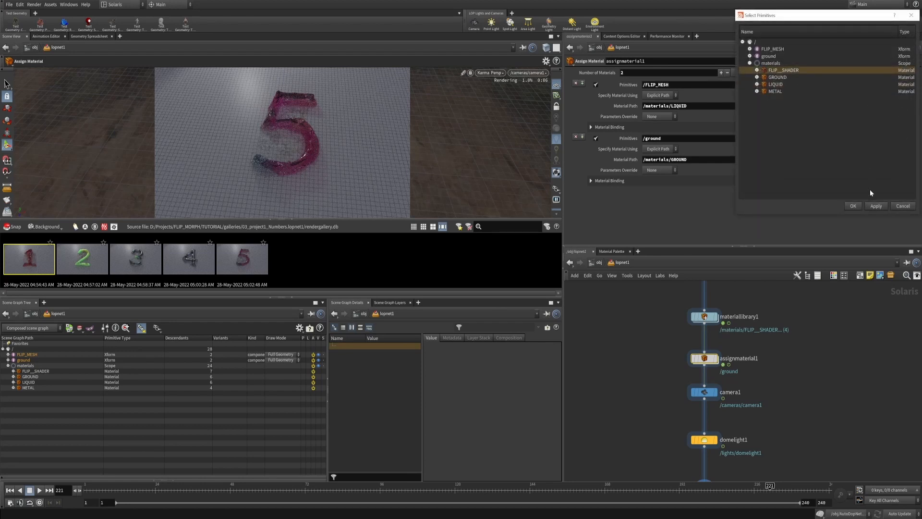
click(853, 205)
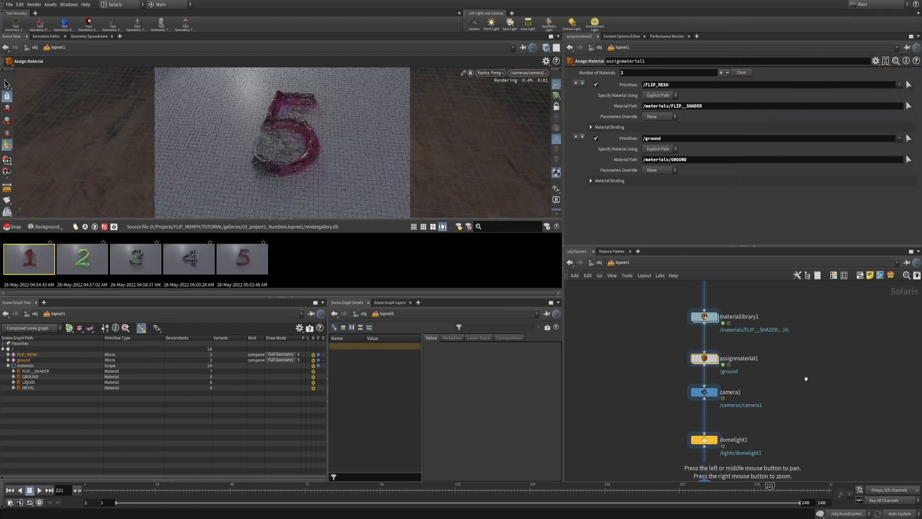
alt+middle_drag(806, 389, 805, 368)
alt+right_drag(805, 332, 804, 363)
key(ctrl+s)
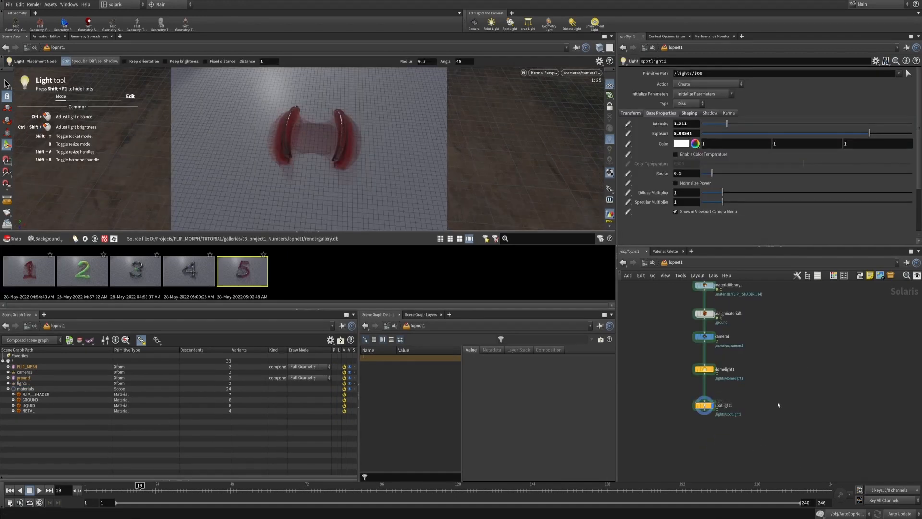
Step: Add a Karma render node below spotlight1 at the end of the node chain
key(Tab)
text(kar)
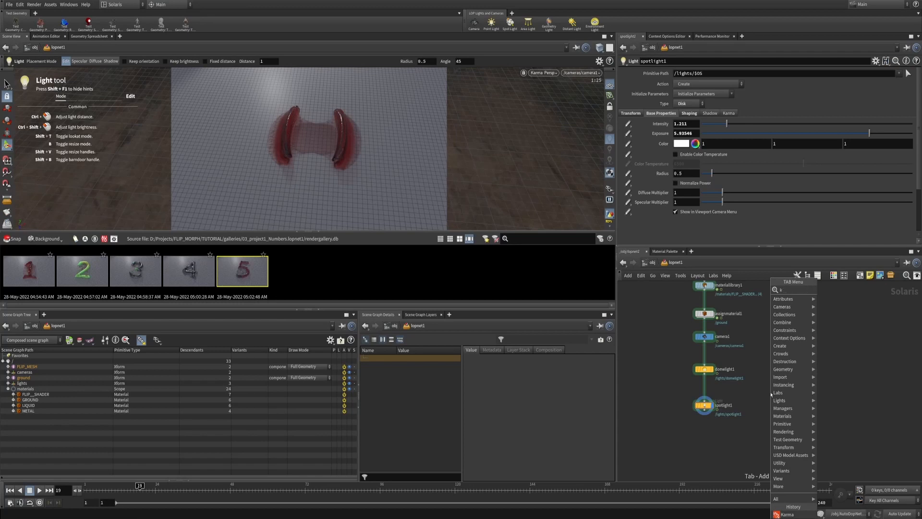
key(Return)
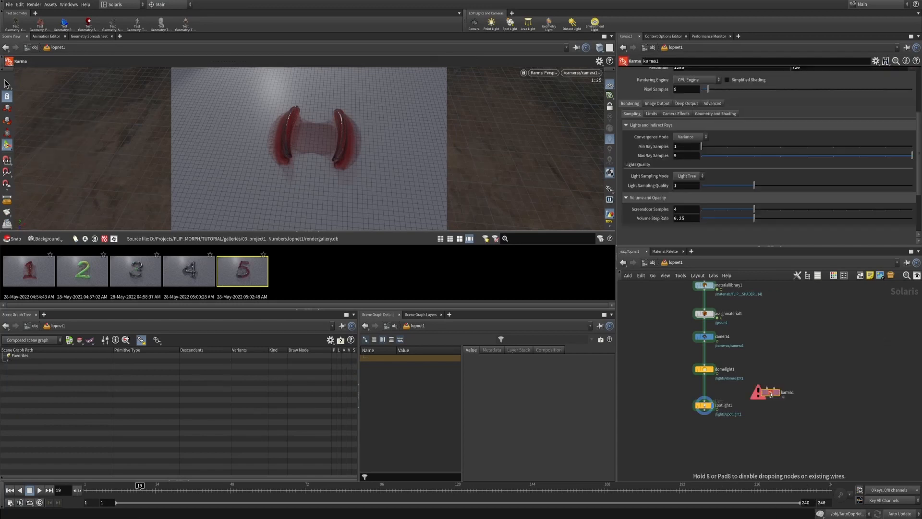
click(704, 437)
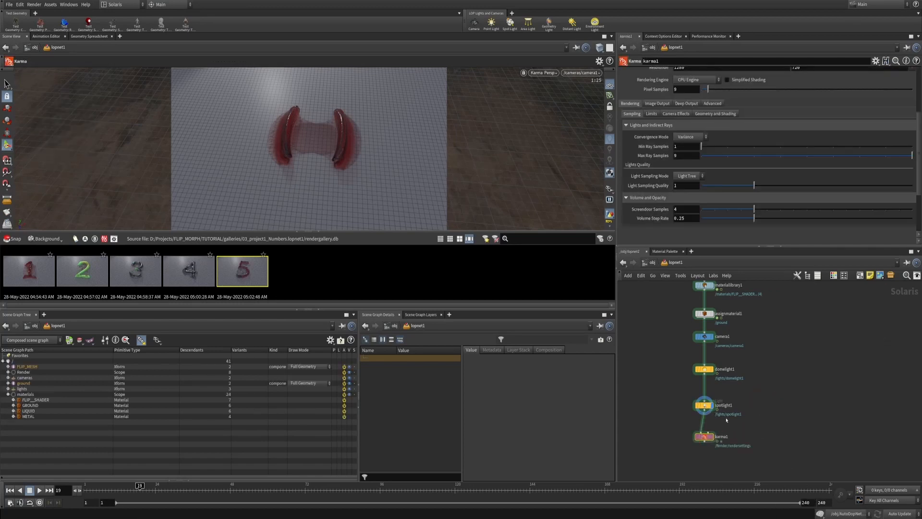
Step: Set the Karma render resolution to the HDTV 1080 preset, 1920 by 1080
scroll(690, 106, up, 1)
scroll(690, 106, up, 3)
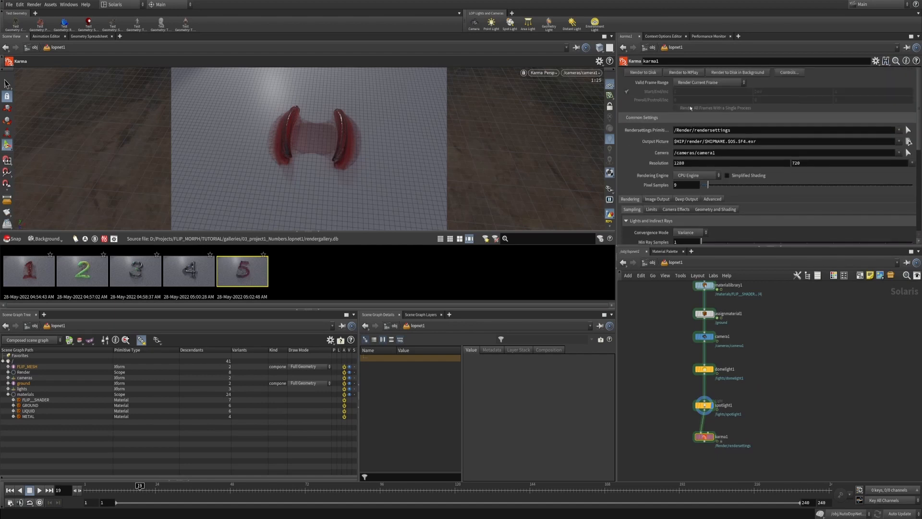
double_click(708, 141)
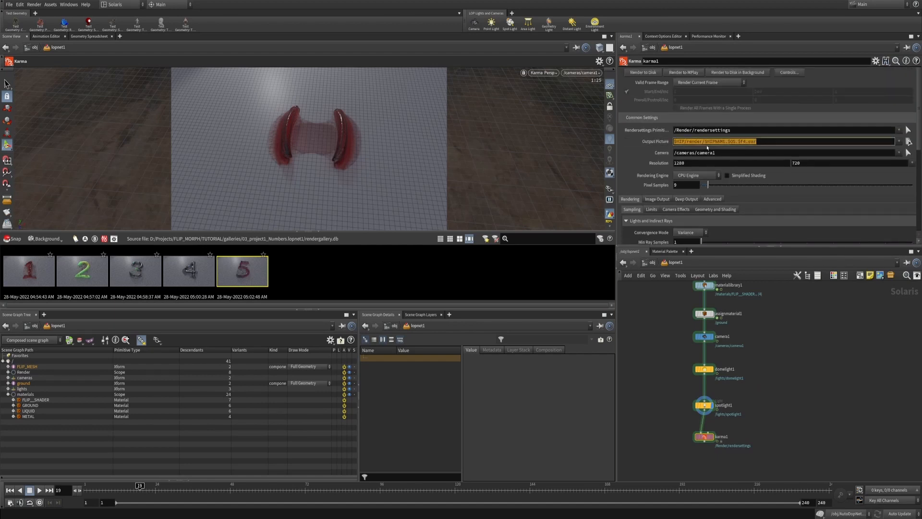
double_click(709, 164)
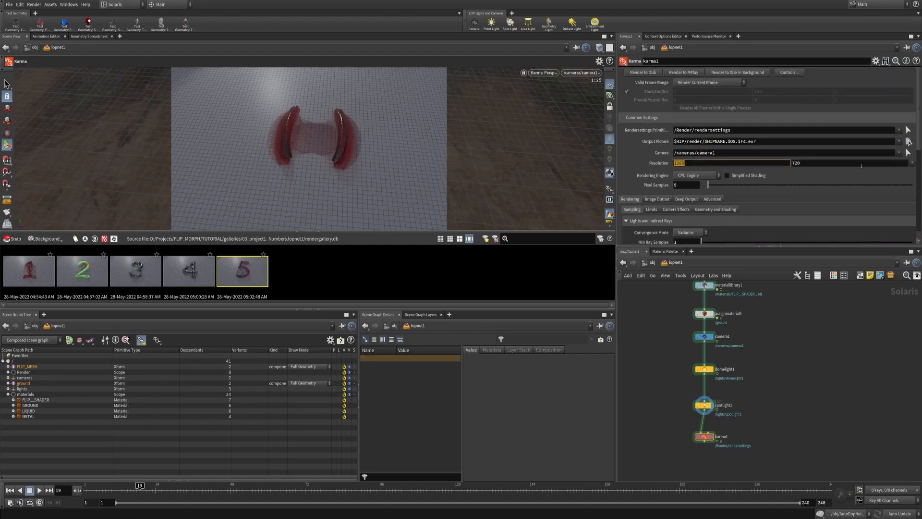
click(912, 163)
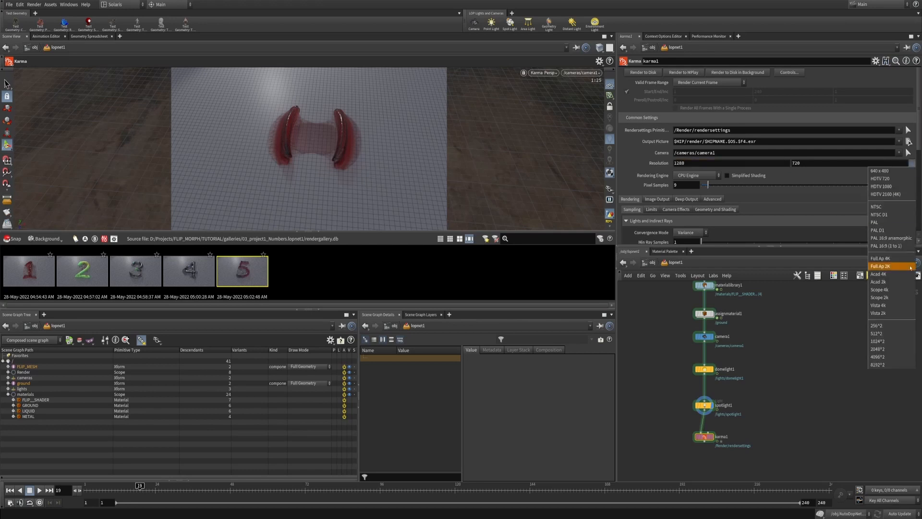
click(883, 187)
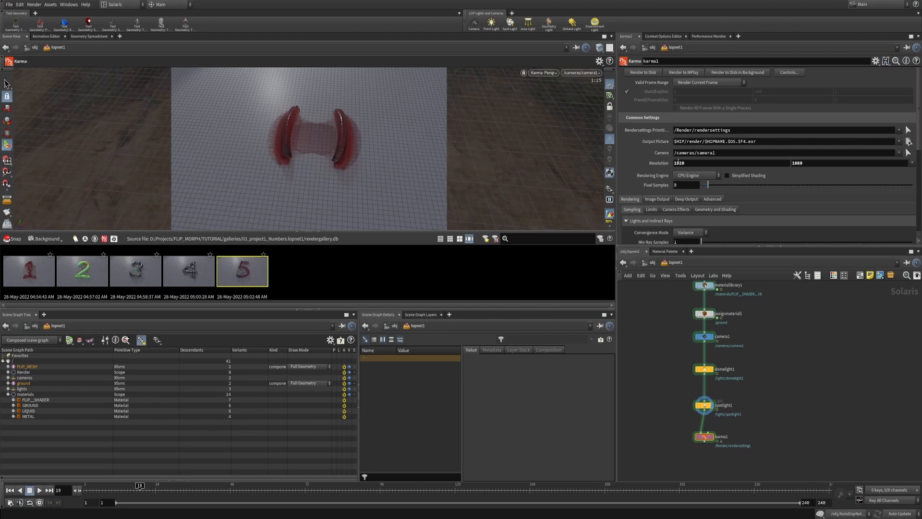
Step: Set the pixel samples of the Karma node to 16
scroll(673, 168, down, 3)
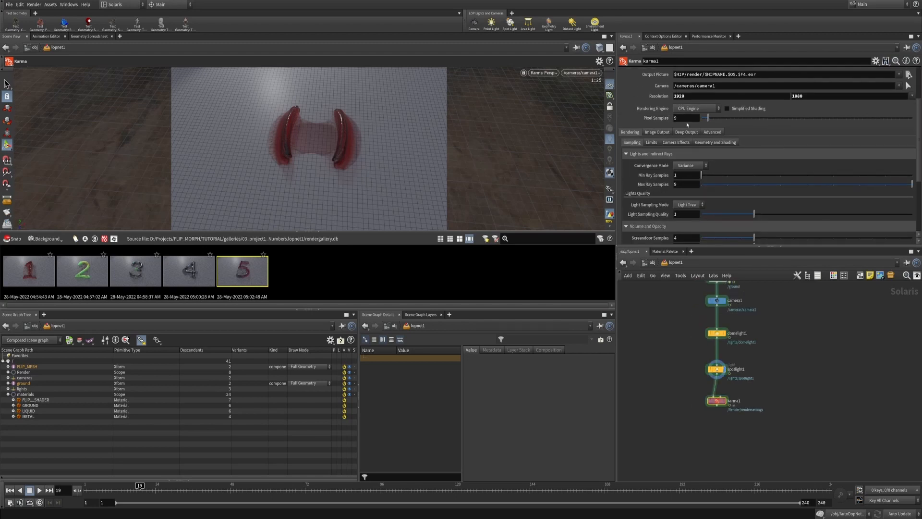
click(686, 118)
text(16)
key(Return)
Step: Display the saved render of the number 2 enlarged and examine the noise on the green liquid up close
double_click(86, 272)
drag(120, 166, 425, 156)
click(539, 156)
scroll(436, 225, up, 5)
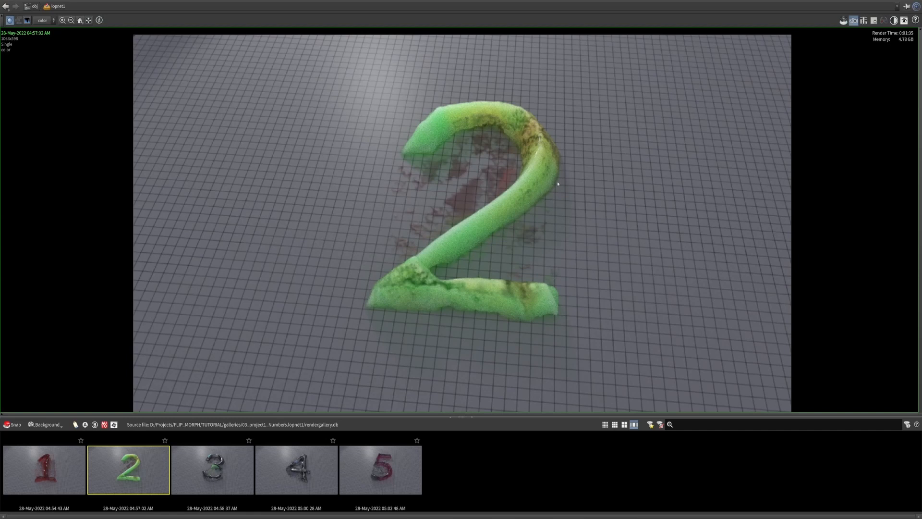
scroll(547, 187, up, 4)
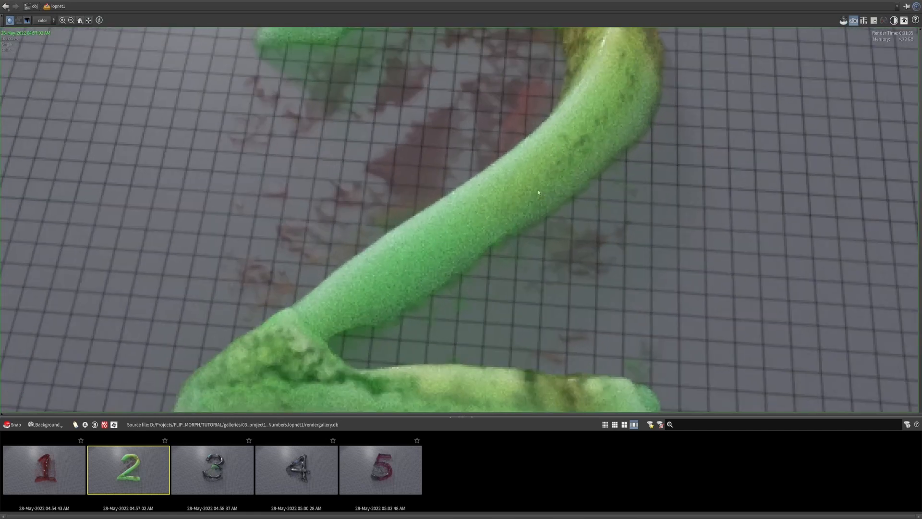
scroll(454, 171, up, 1)
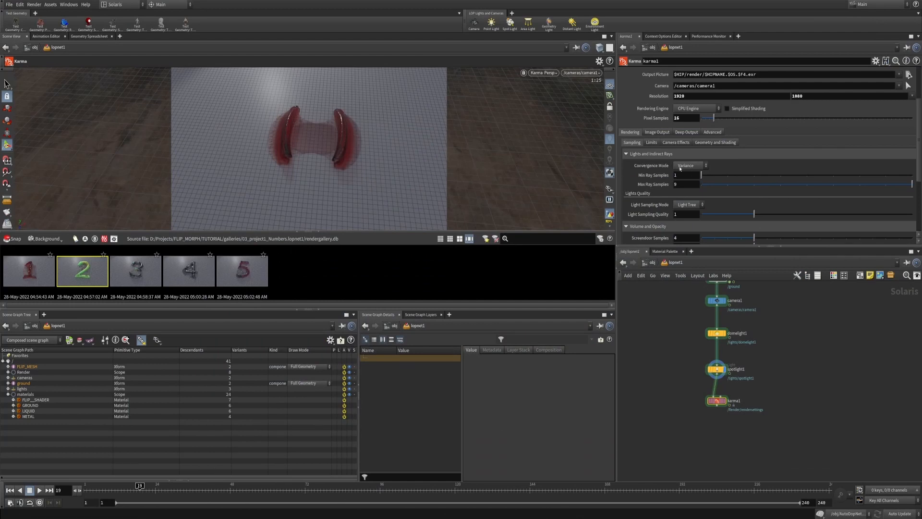
Step: Change Karma's convergence mode to Distributed and set the SSS samples to 16
click(685, 167)
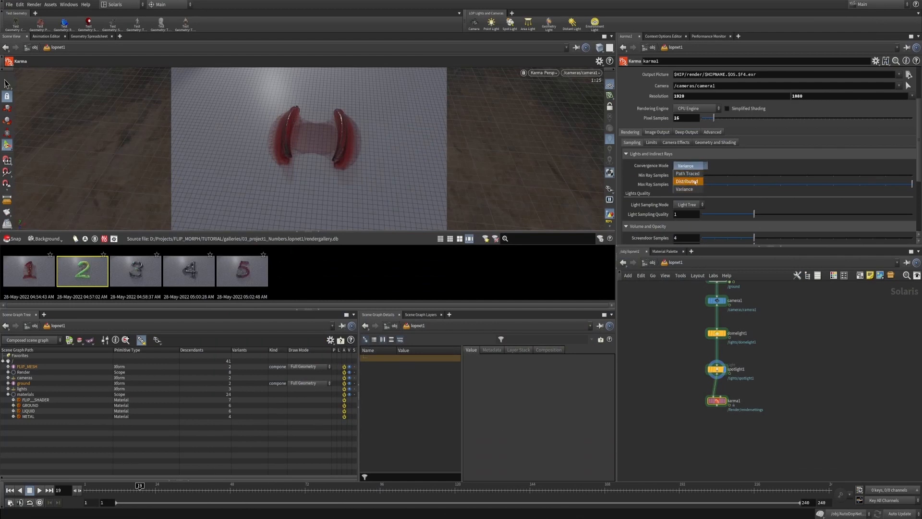
click(695, 182)
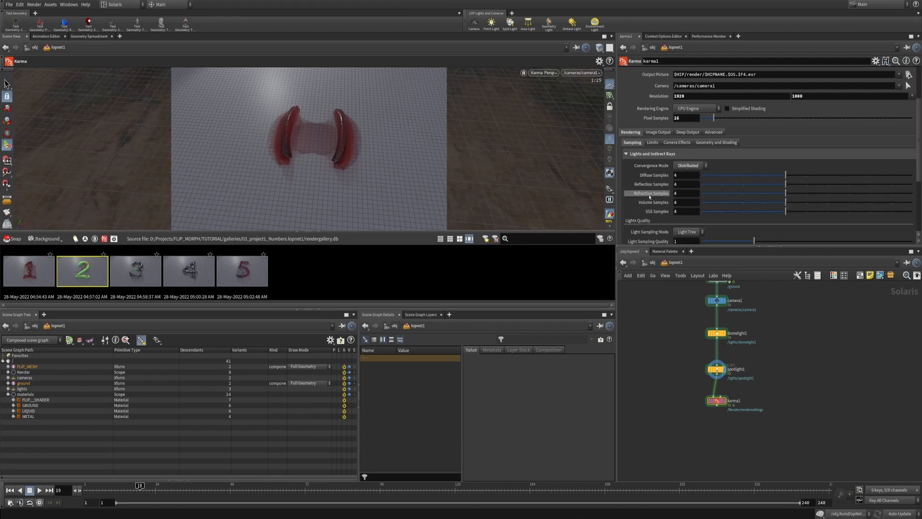
click(697, 210)
text(16)
key(Return)
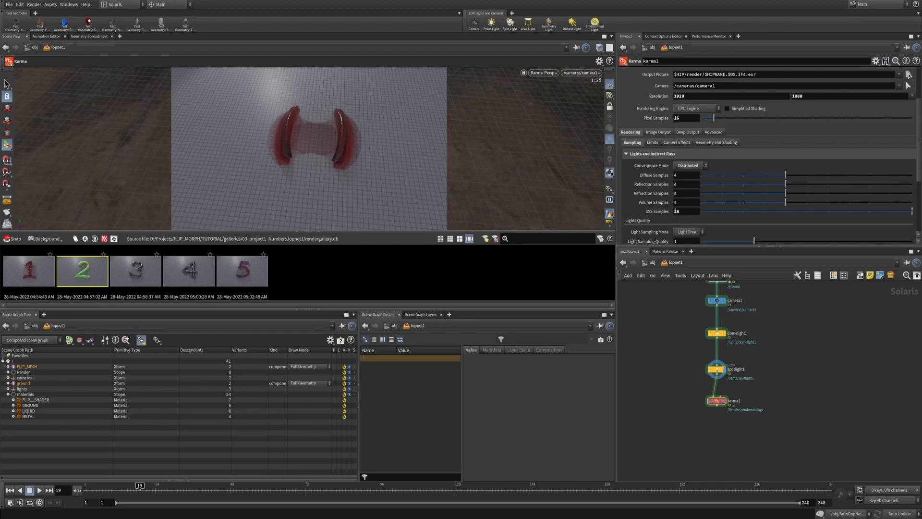
Step: Set Karma's volume samples to 1 and both its refraction samples and reflection samples to 3
click(683, 202)
text(1)
key(Return)
click(686, 193)
text(3)
key(Return)
click(681, 184)
text(3)
key(Return)
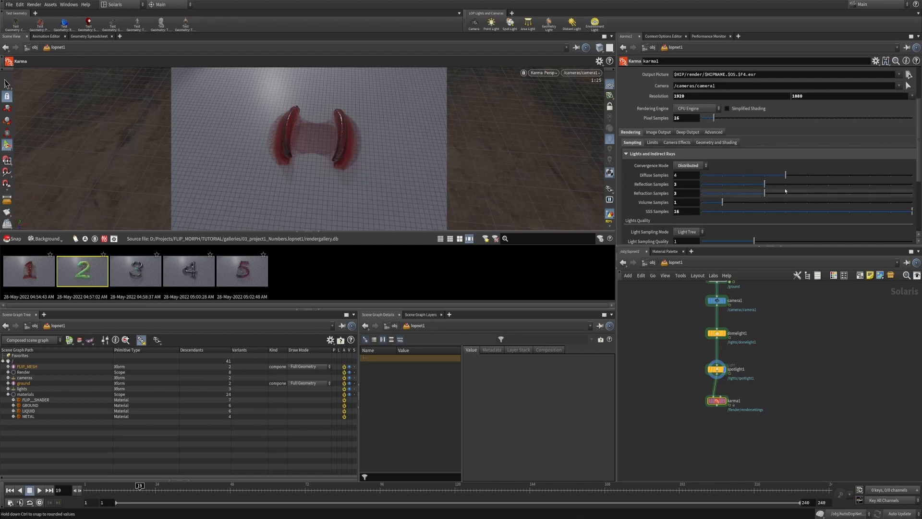
Step: Set Karma's diffuse samples to 2 and look over the remaining render settings
drag(684, 175, 646, 180)
text(2)
key(Return)
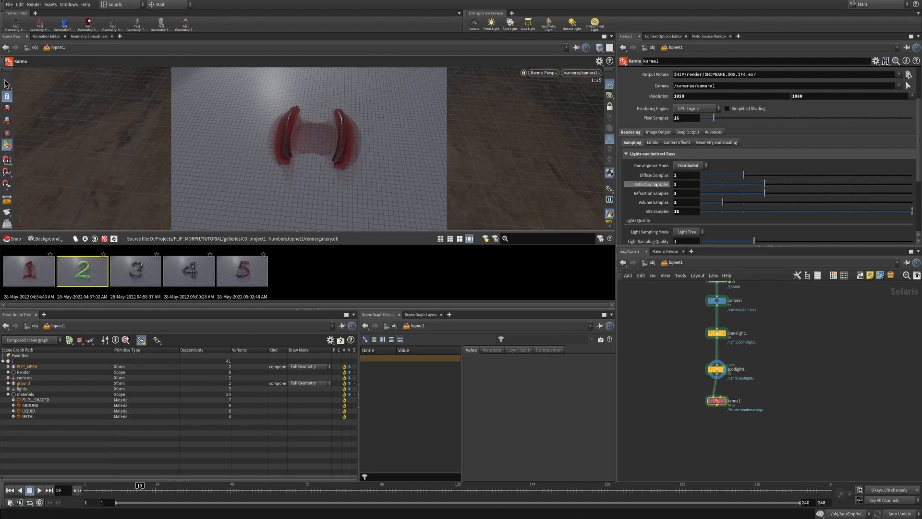
scroll(656, 184, down, 3)
scroll(654, 178, up, 5)
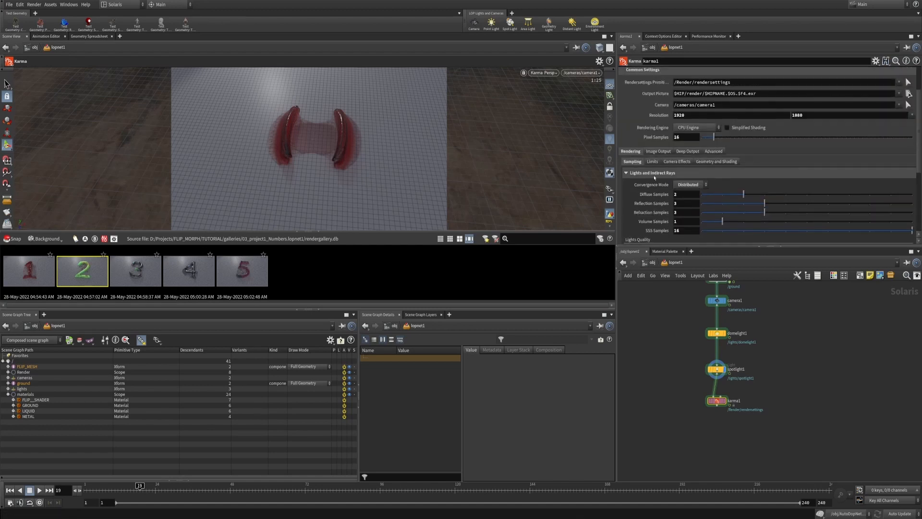
scroll(654, 175, up, 3)
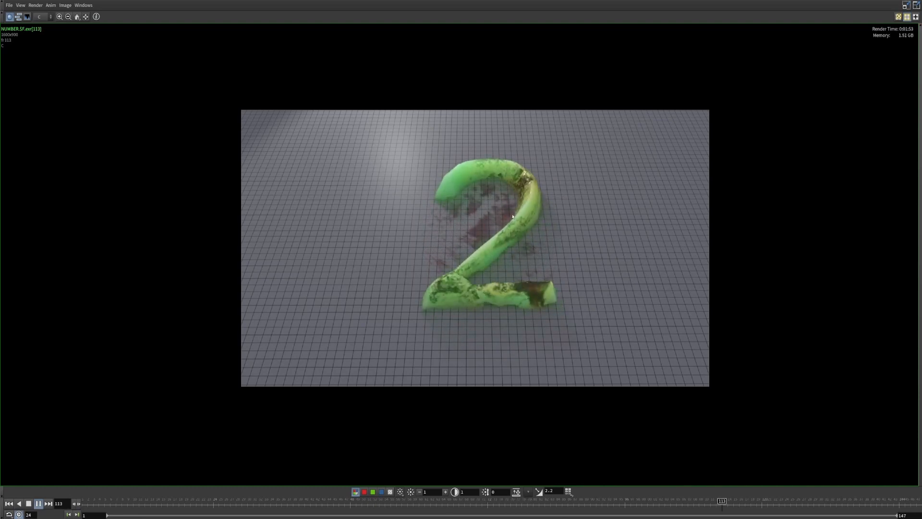
Step: Stop the playback of the rendered NUMBER sequence and inspect frame 100, followed by frame 81
scroll(510, 230, up, 1)
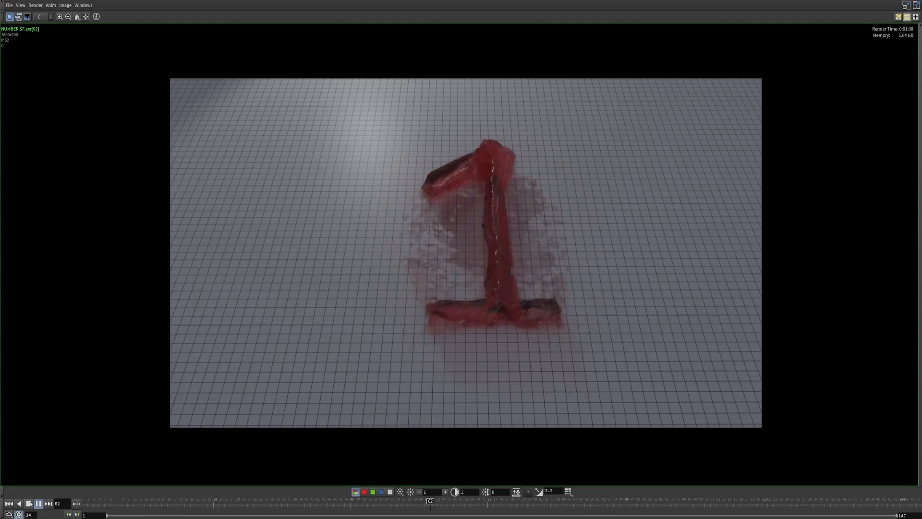
click(29, 503)
drag(578, 491, 649, 500)
scroll(464, 272, up, 2)
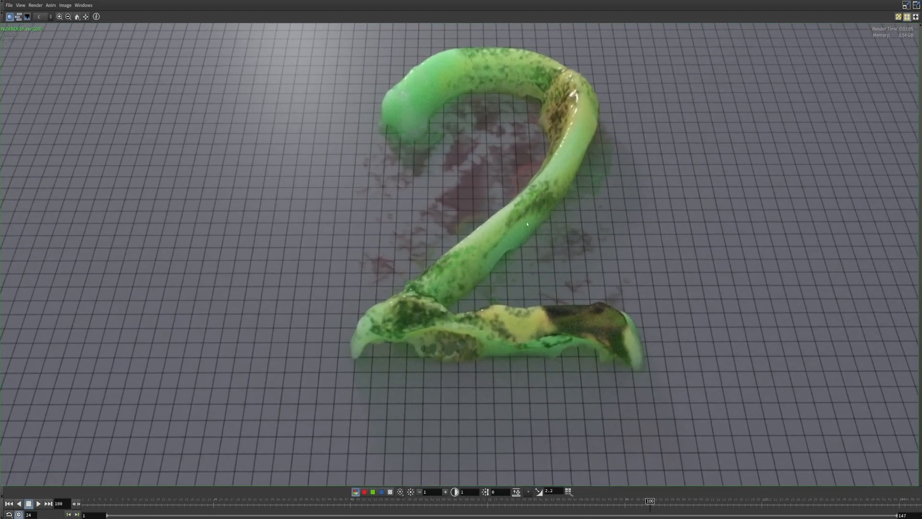
drag(649, 502, 536, 507)
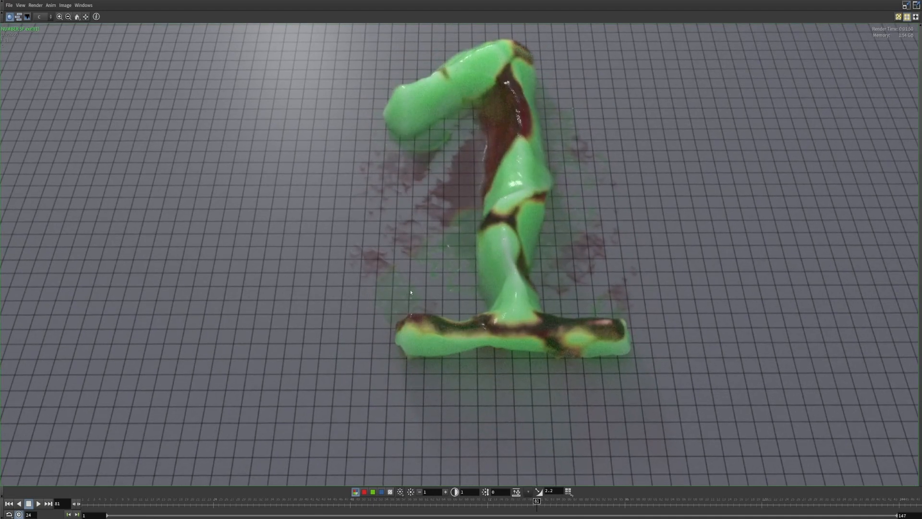
Step: Examine the base of the number 1 up close and compare frames 79 and 80 of the rendered sequence
scroll(414, 308, up, 4)
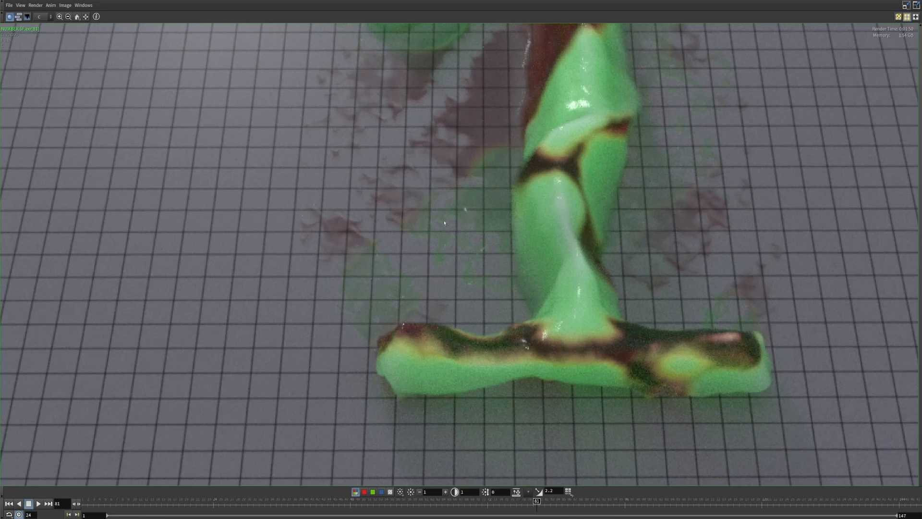
drag(537, 506, 528, 506)
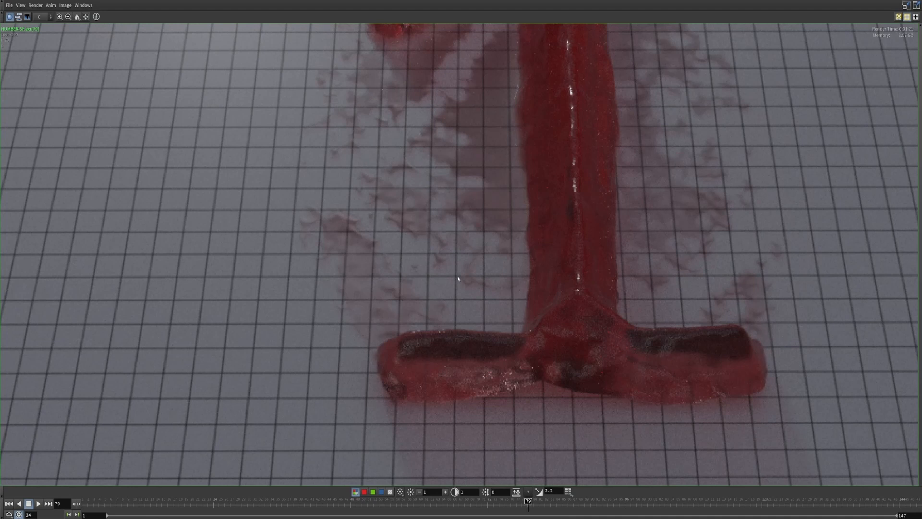
drag(528, 504, 533, 505)
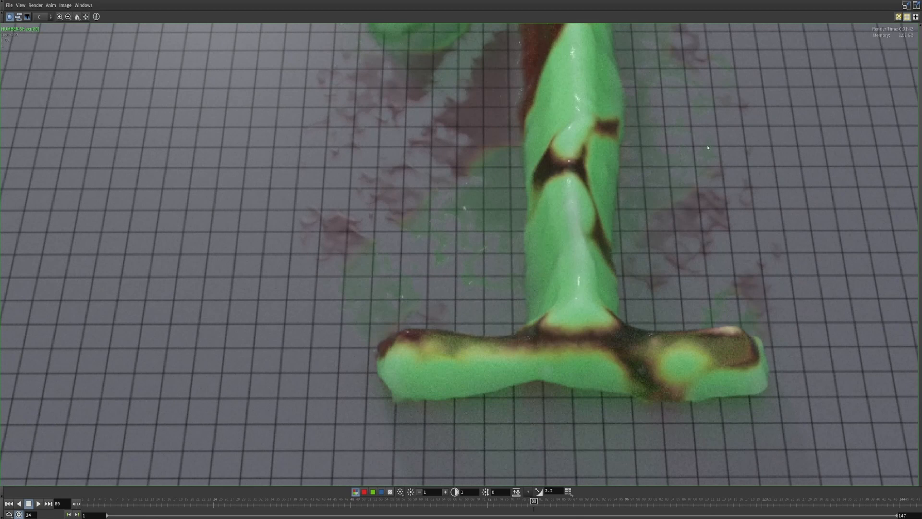
scroll(712, 157, down, 6)
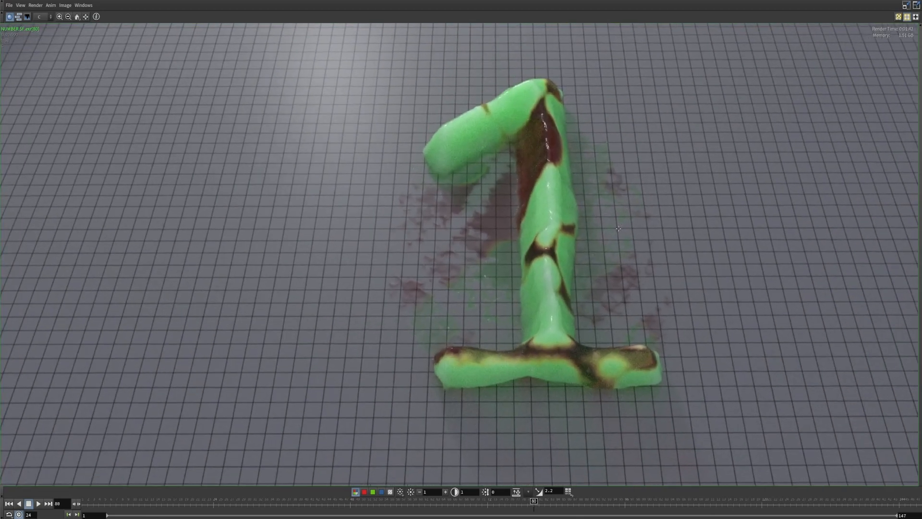
scroll(602, 194, down, 2)
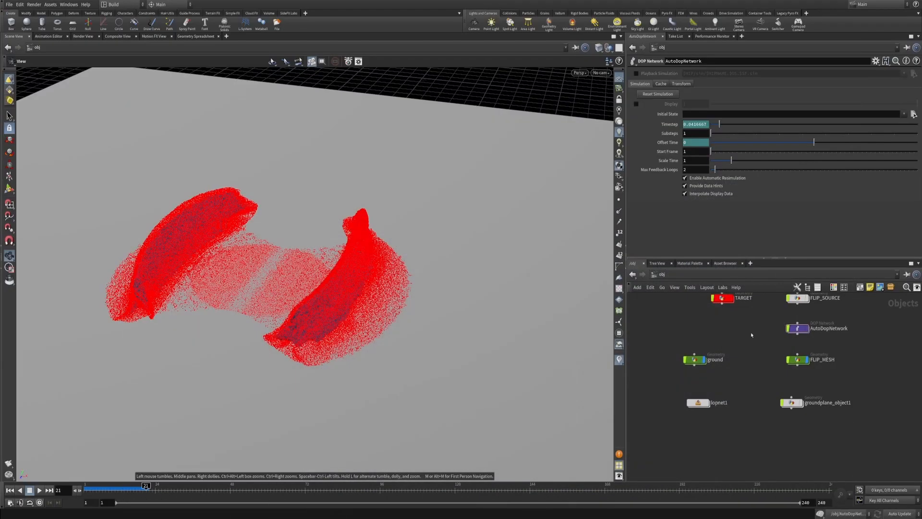
Step: Open the SOP solver in the AutoDopNetwork and examine the topGrp group expression and its grouped particles from a low side view
scroll(768, 335, down, 3)
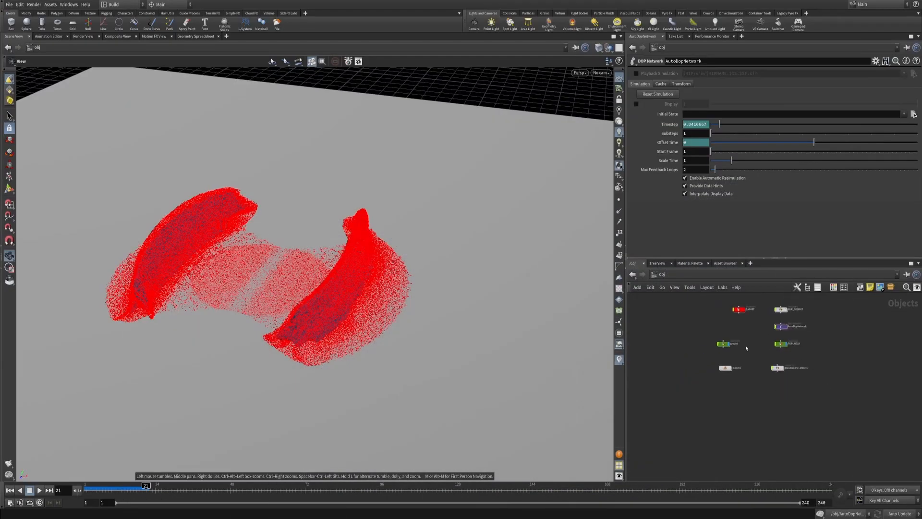
double_click(786, 327)
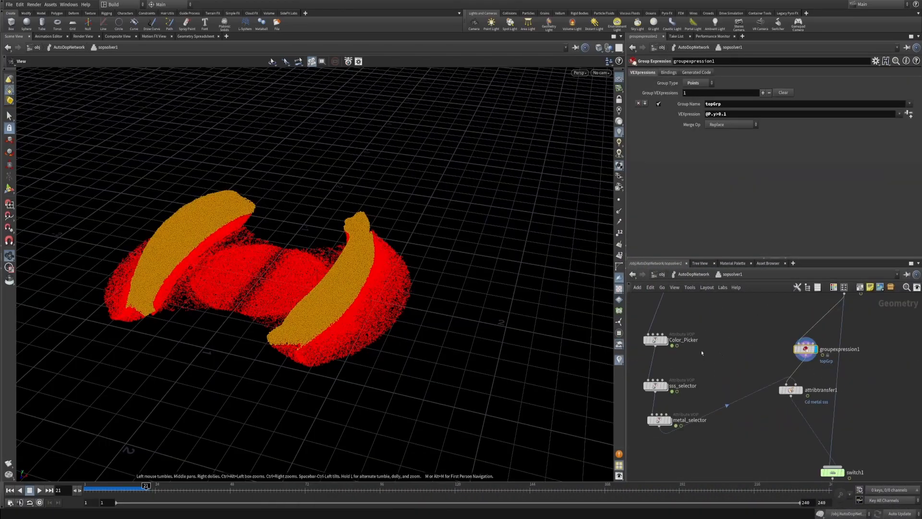
drag(398, 207, 288, 250)
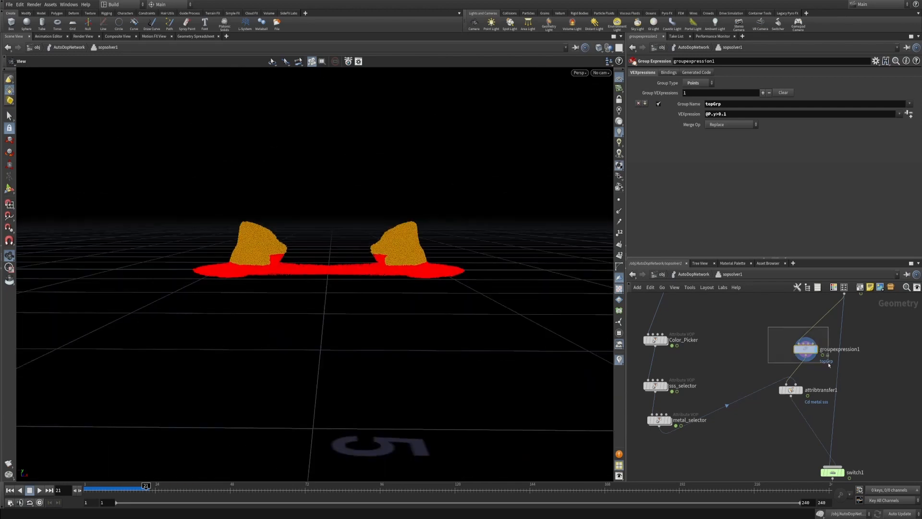
scroll(850, 338, up, 3)
alt+middle_drag(846, 351, 823, 371)
drag(740, 360, 717, 360)
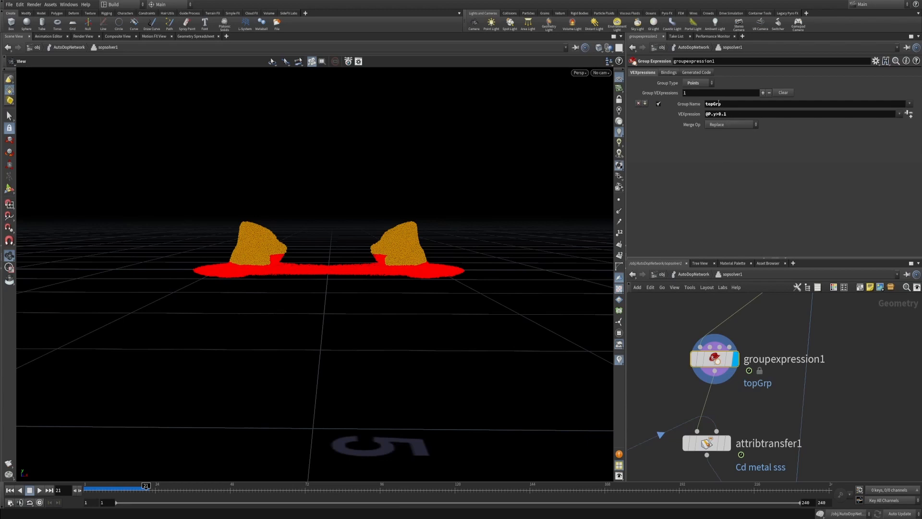
click(727, 103)
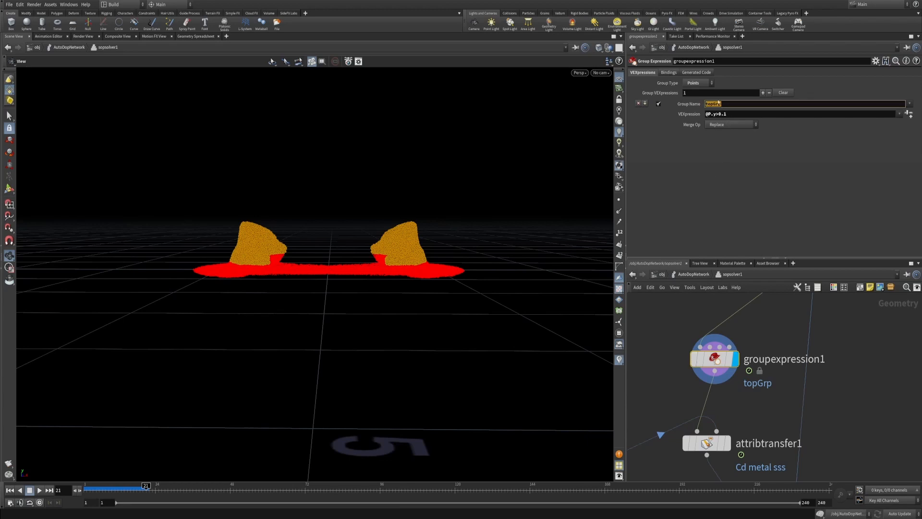
Step: Examine the attribute transfer's conditions and the Color_Picker, sss_selector and metal_selector nodes that feed it
middle_drag(711, 394, 765, 324)
click(760, 372)
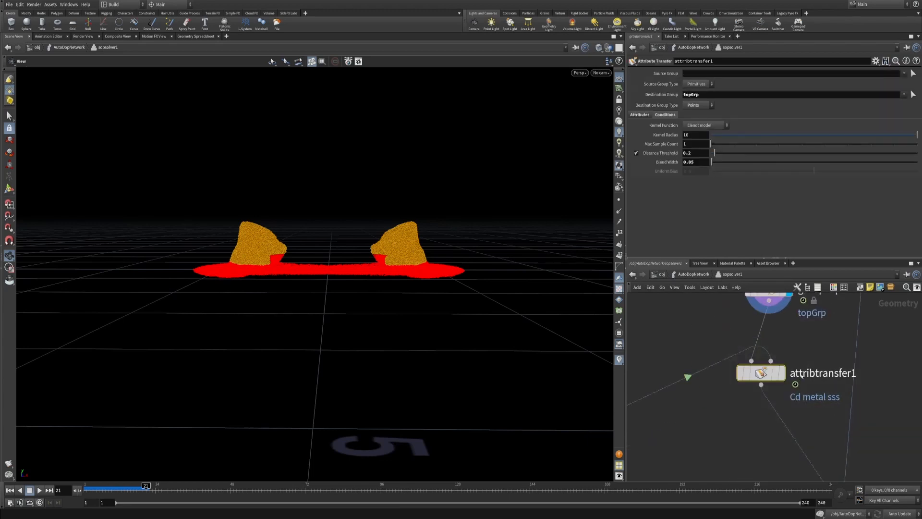
scroll(697, 353, down, 4)
middle_drag(665, 341, 764, 384)
drag(745, 338, 674, 478)
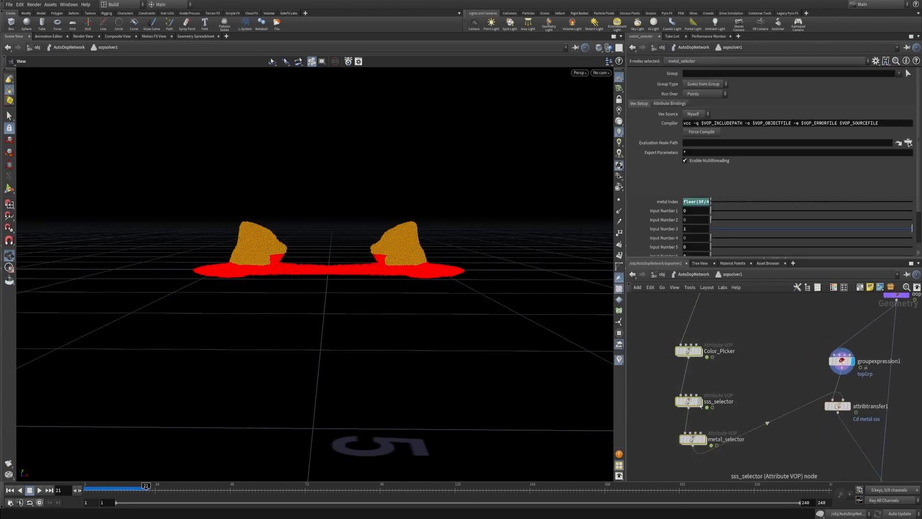
middle_drag(695, 424, 639, 418)
drag(731, 375, 820, 428)
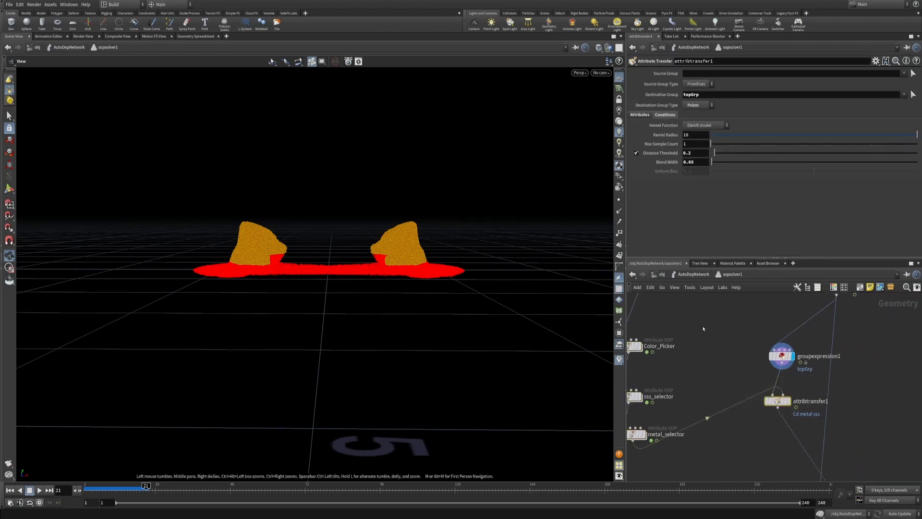
Step: Compare the grouped particles at ground level with the rendered NUMBER sequence, scrubbing forward from frame 80
drag(343, 263, 480, 231)
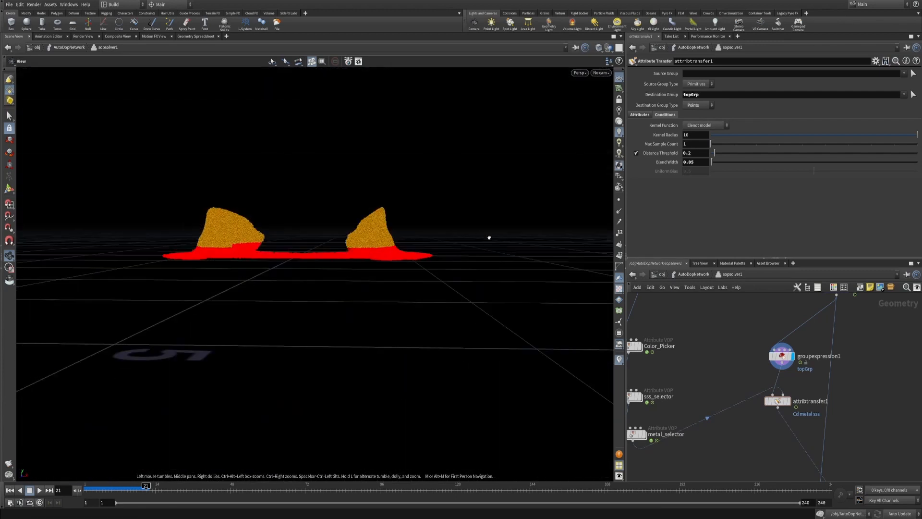
scroll(723, 357, down, 5)
alt+middle_drag(729, 387, 727, 347)
scroll(725, 347, up, 3)
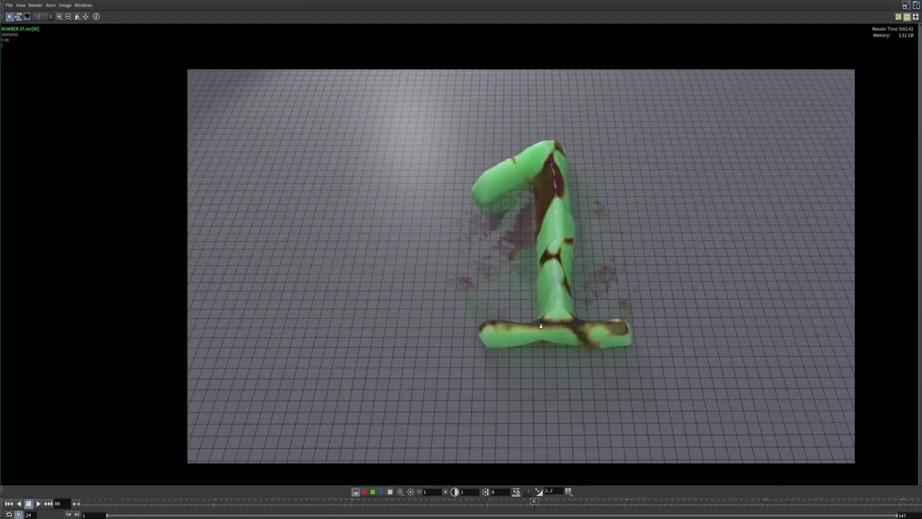
scroll(541, 326, up, 2)
drag(539, 505, 591, 505)
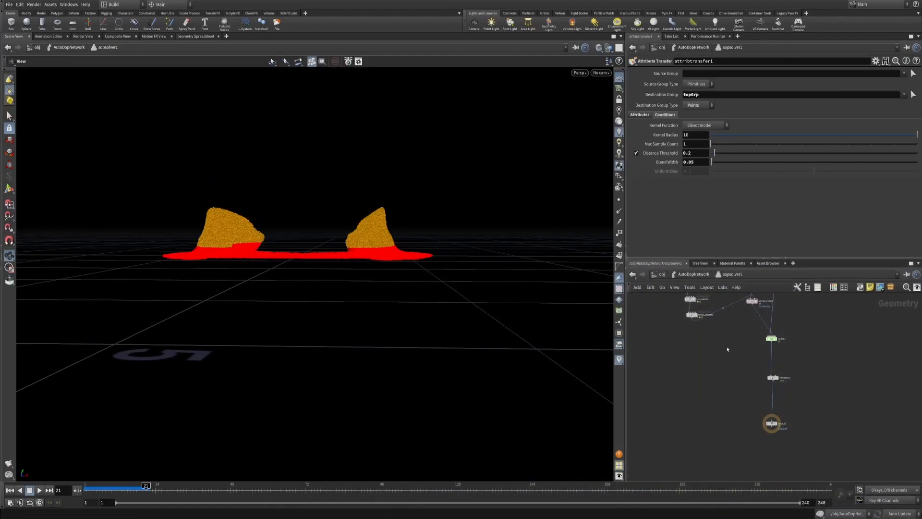
Step: Go into the FLIP_MESH object and examine the sss and metal attributes listed in its attribute blur node
click(726, 349)
key(u)
click(790, 351)
key(i)
middle_drag(754, 460, 768, 401)
scroll(767, 401, up, 7)
scroll(767, 361, down, 4)
middle_drag(774, 350, 746, 381)
click(741, 388)
scroll(752, 382, up, 2)
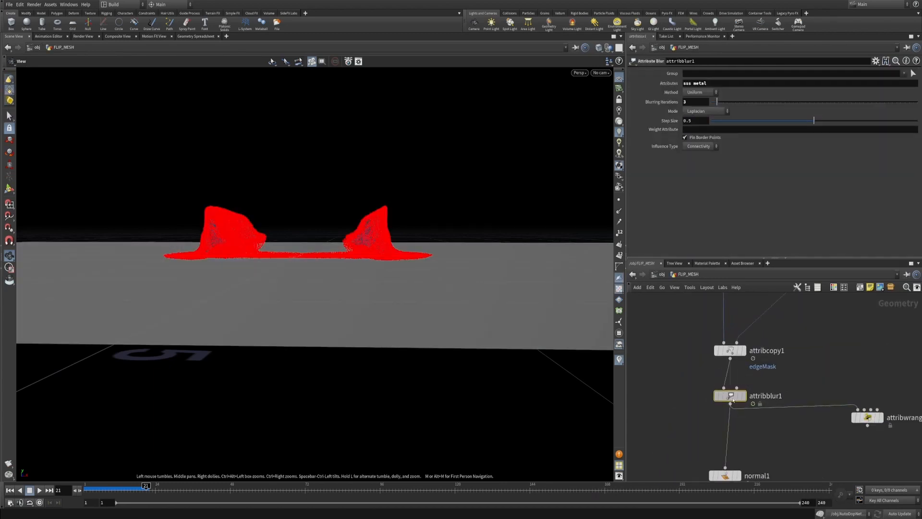
double_click(700, 82)
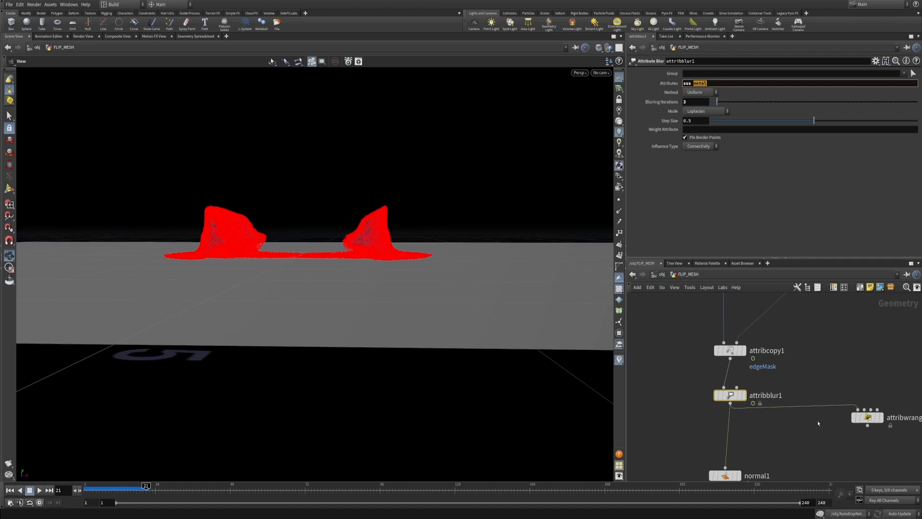
Step: Inspect the RENDER null at the end of the FLIP_MESH network and return to the object level
scroll(825, 366, down, 4)
middle_drag(820, 403, 797, 356)
scroll(783, 381, up, 4)
click(724, 423)
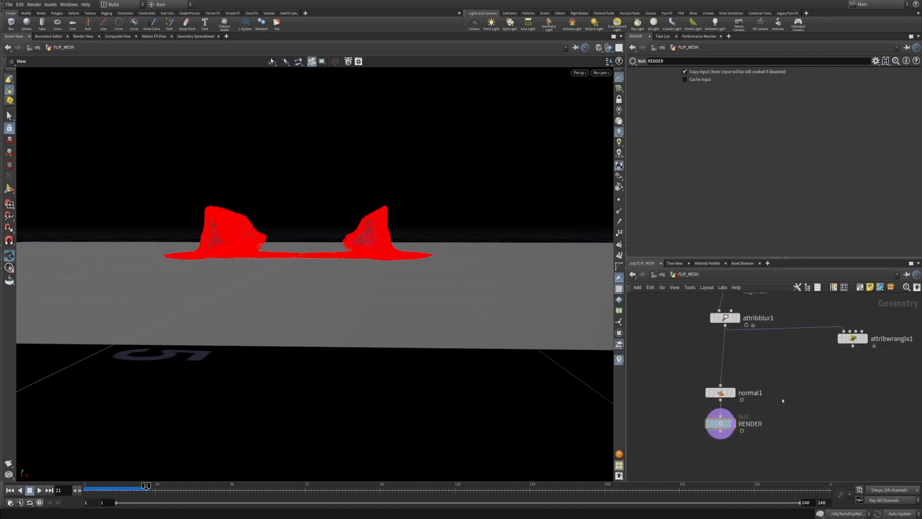
key(u)
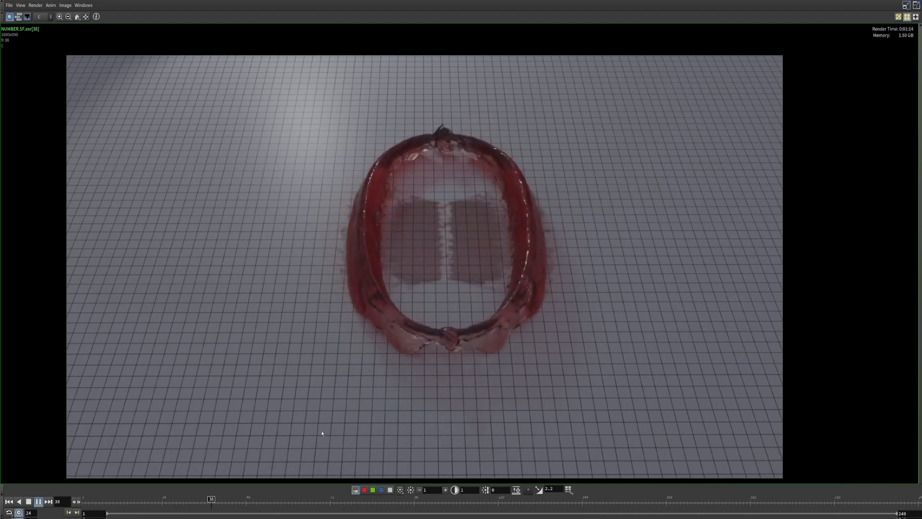
Step: Scrub the rendered NUMBER sequence to frame 93 and bring up the Houdini_FLIP_MORPH.mov video in a fully visible window
mouse_move(336, 507)
mouse_down()
mouse_move(619, 508)
mouse_move(405, 507)
mouse_up()
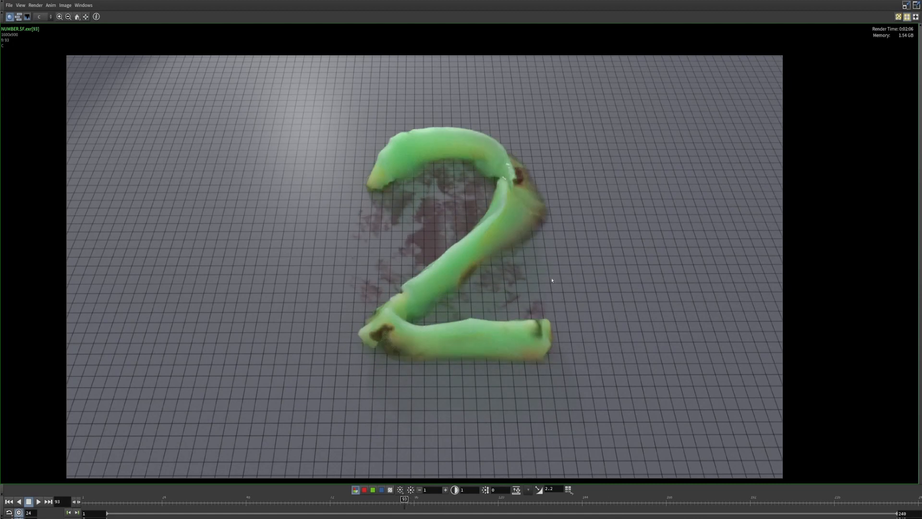
key(alt+Tab)
click(392, 206)
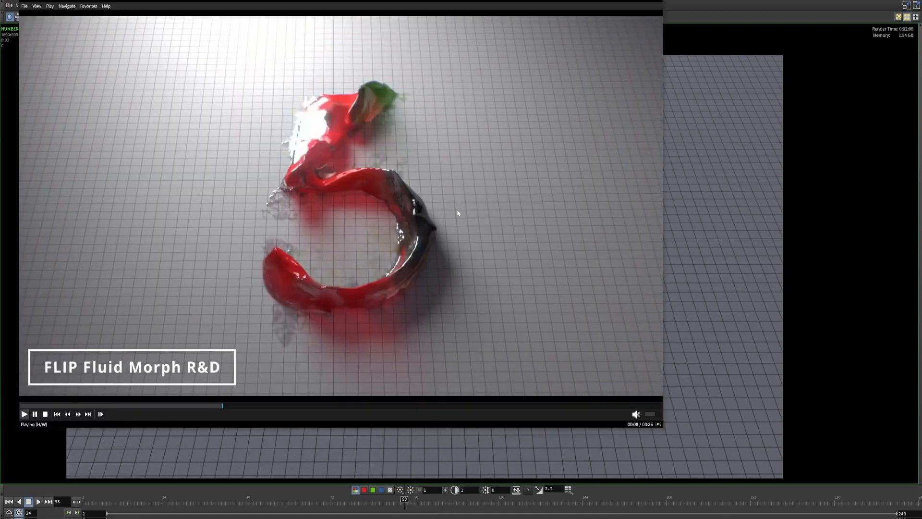
drag(387, 3, 490, 29)
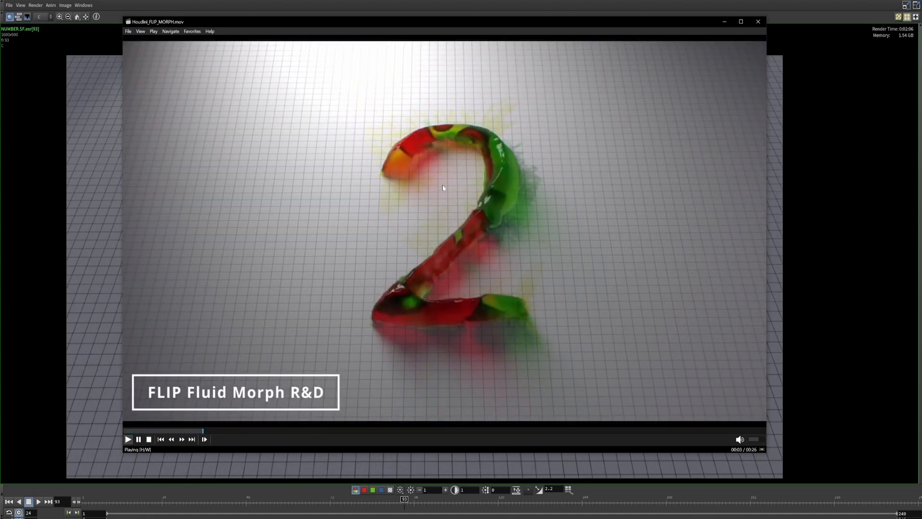
Step: Review the FLIP morph video from the number 2 through the number 6, pausing at the transitions
key(space)
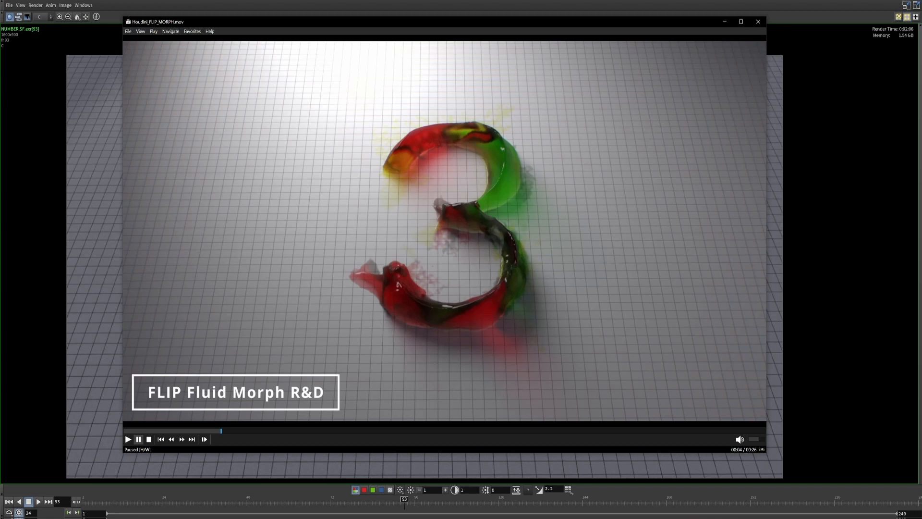
click(128, 439)
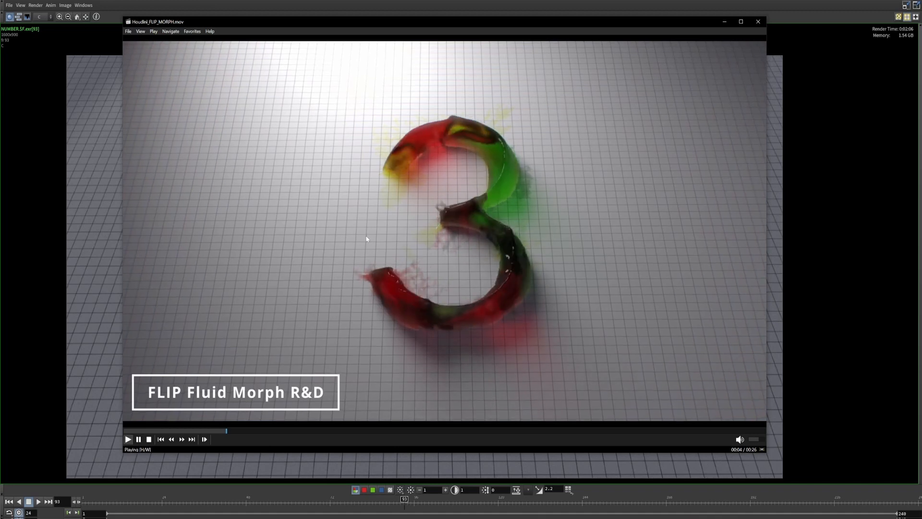
click(390, 264)
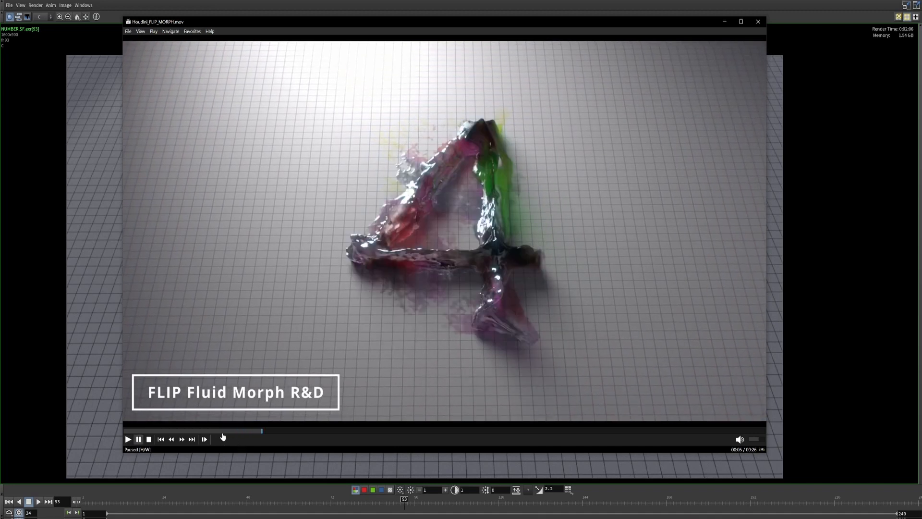
click(218, 432)
click(298, 286)
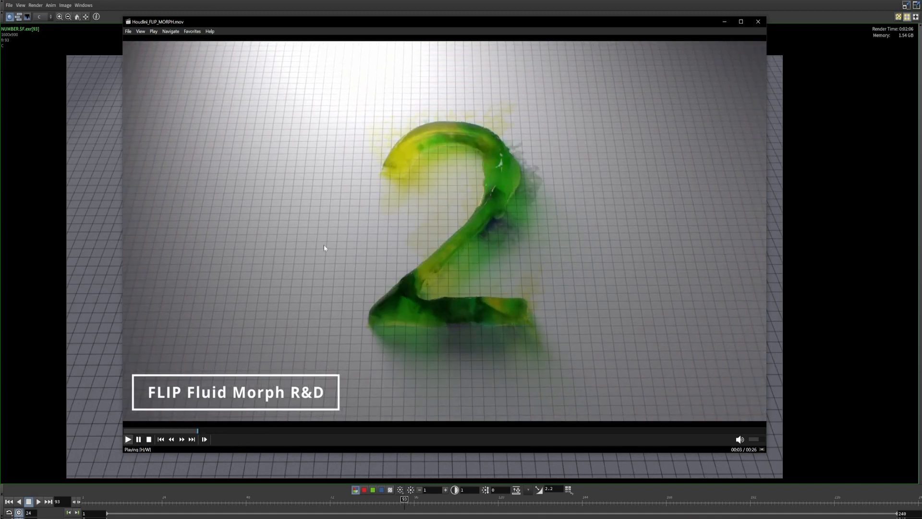
click(443, 169)
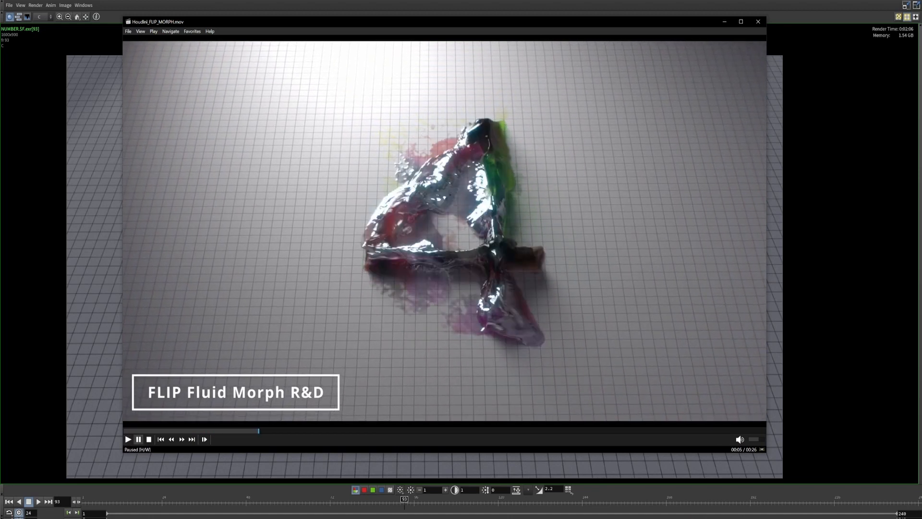
click(447, 168)
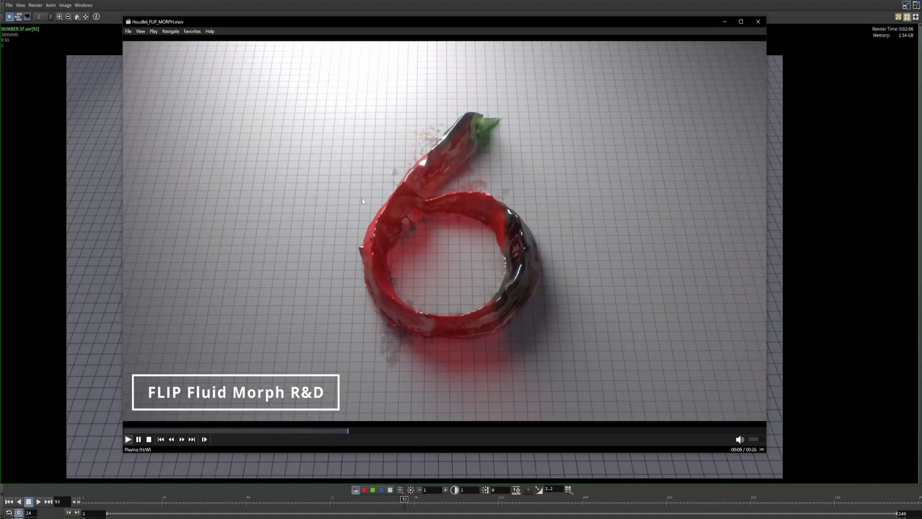
click(458, 235)
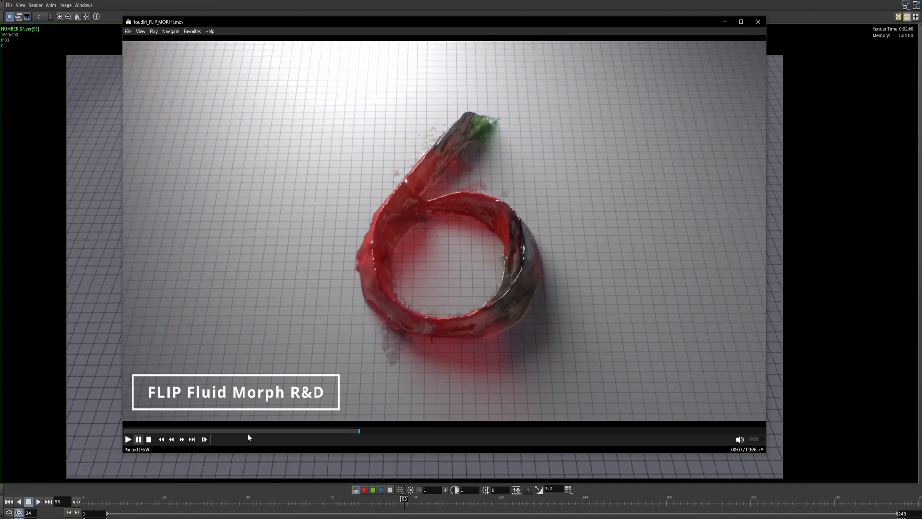
Step: Replay the FLIP morph video from near its beginning and pause on the change after the number 4
click(147, 431)
click(412, 263)
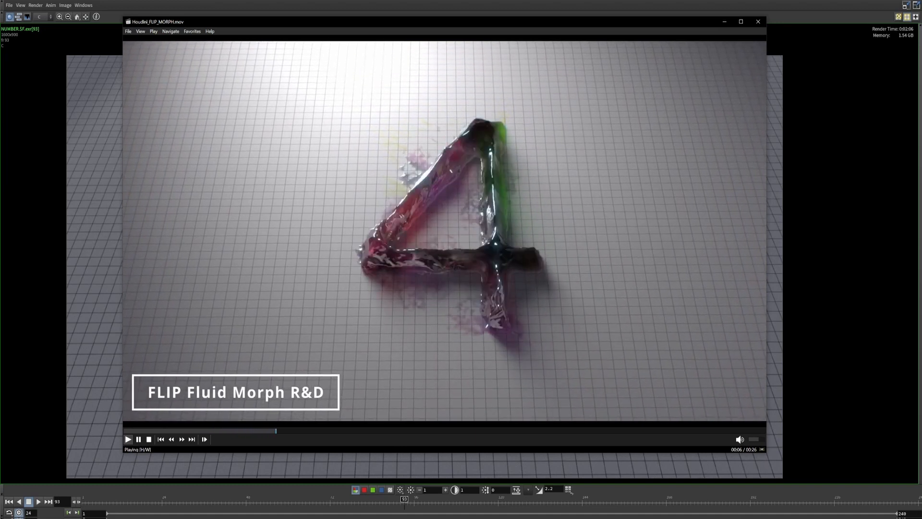
click(413, 262)
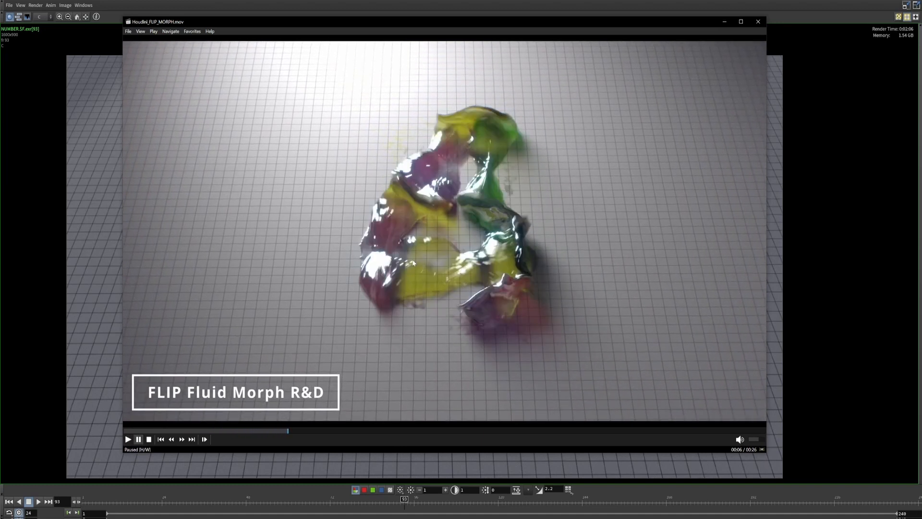
click(412, 263)
click(458, 240)
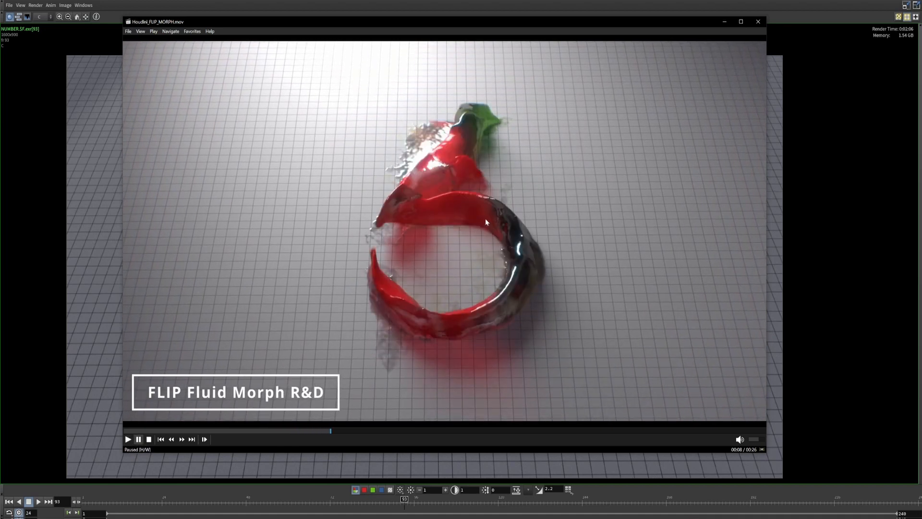
Step: Compare frame 123 of the rendered NUMBER sequence with the video's morph out of the number 7
click(817, 207)
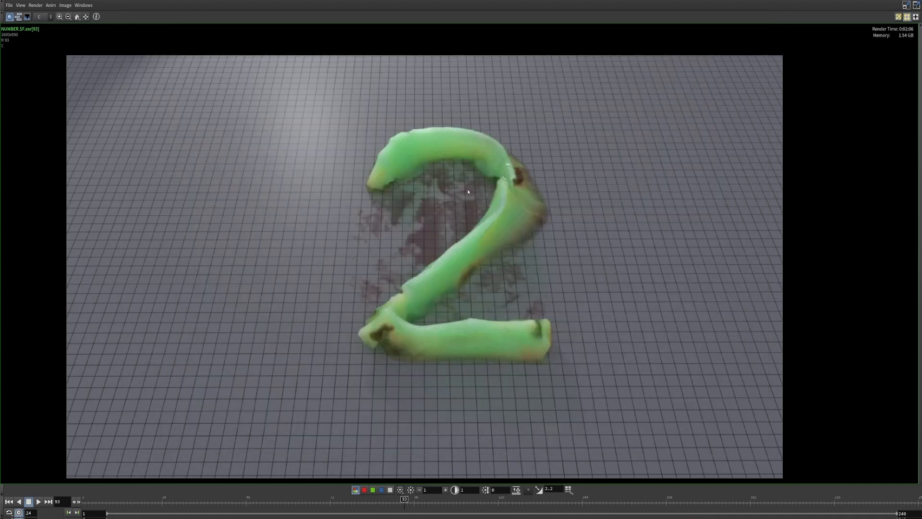
drag(192, 502, 508, 498)
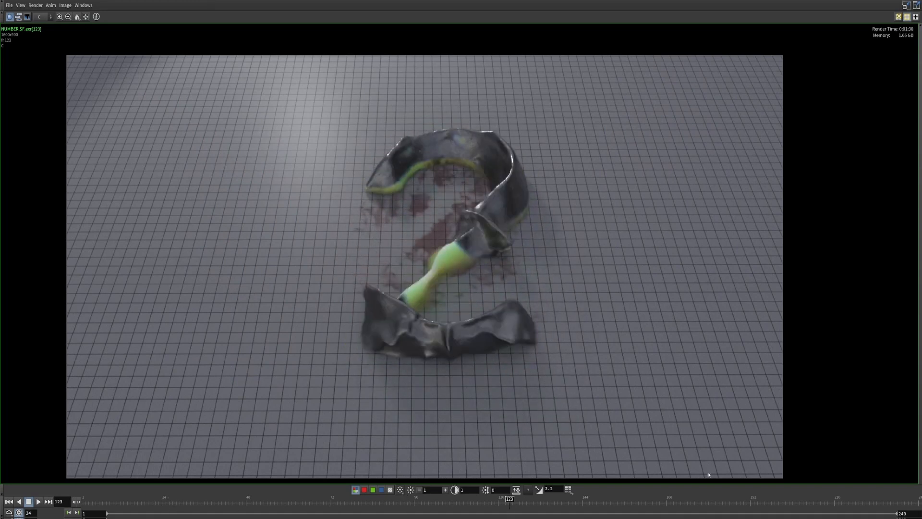
click(697, 517)
click(427, 217)
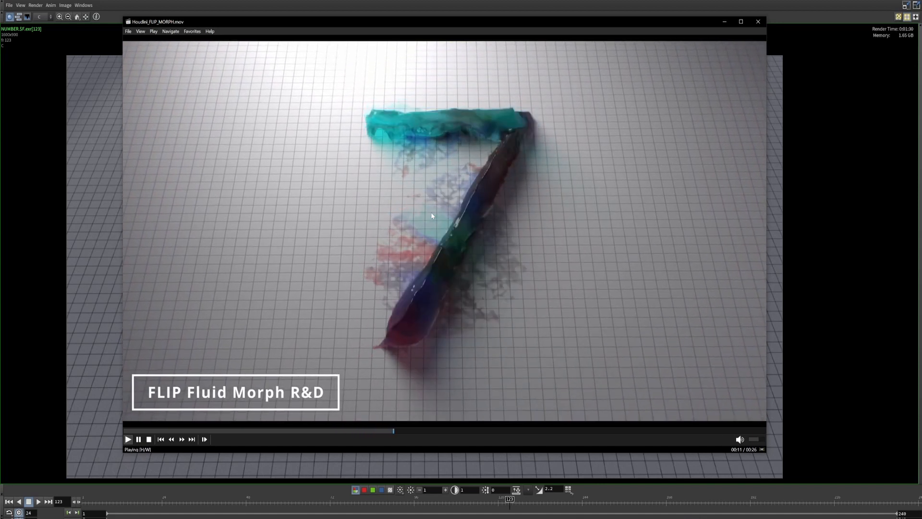
click(431, 216)
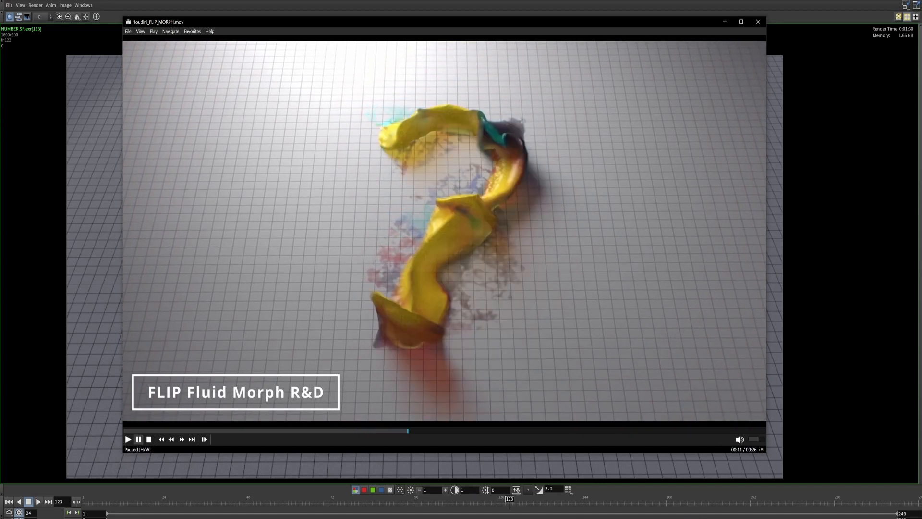
Step: Finish viewing the morph video and scrub the rendered NUMBER sequence back to its start
click(495, 209)
click(610, 247)
click(842, 238)
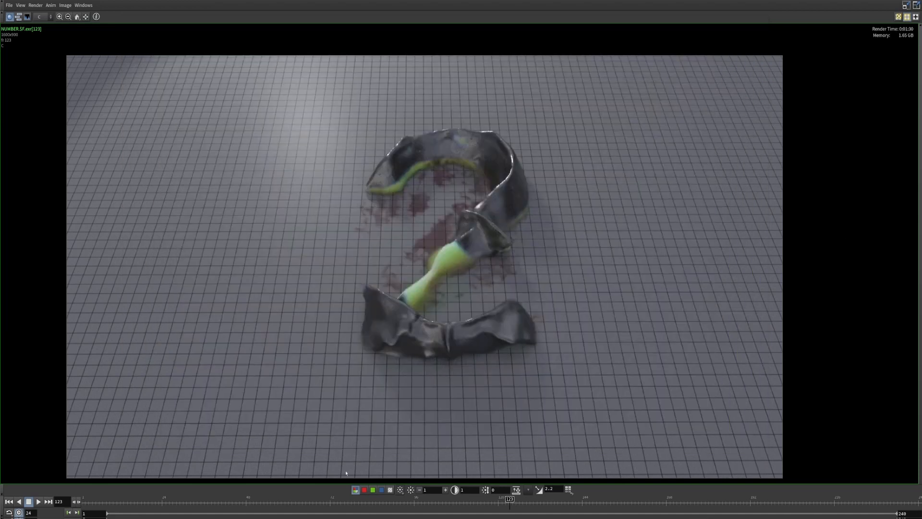
drag(347, 502, 83, 502)
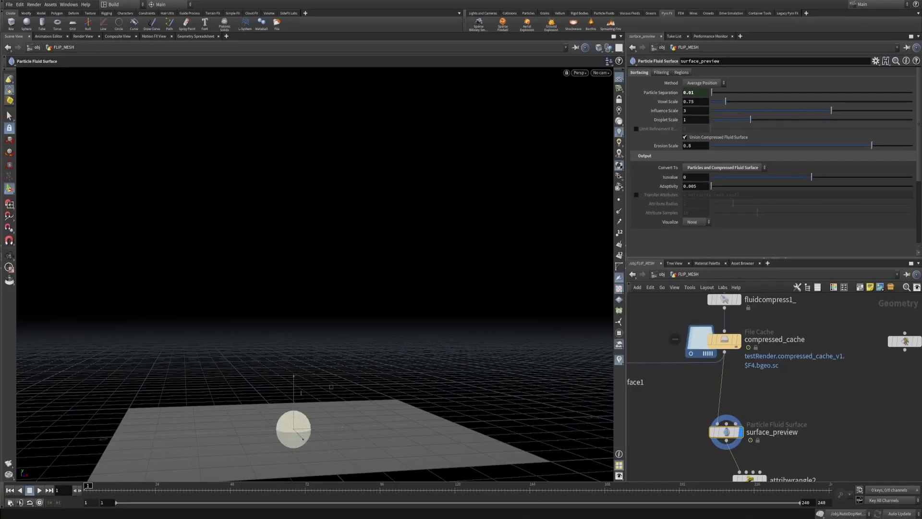
Step: Display the compressed_cache File Cache node in the FLIP_MESH network to view its geometry
click(755, 383)
alt+middle_drag(755, 383, 803, 383)
alt+right_drag(803, 383, 811, 379)
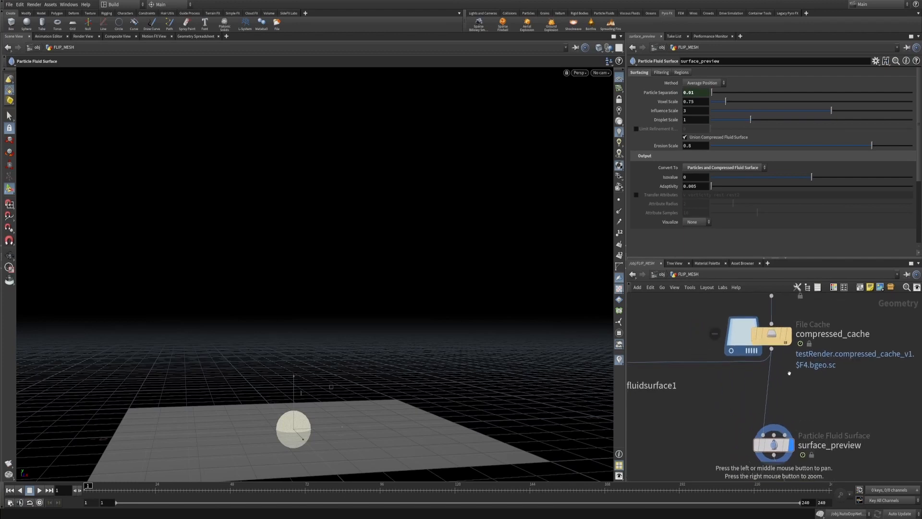
middle_drag(743, 353, 721, 370)
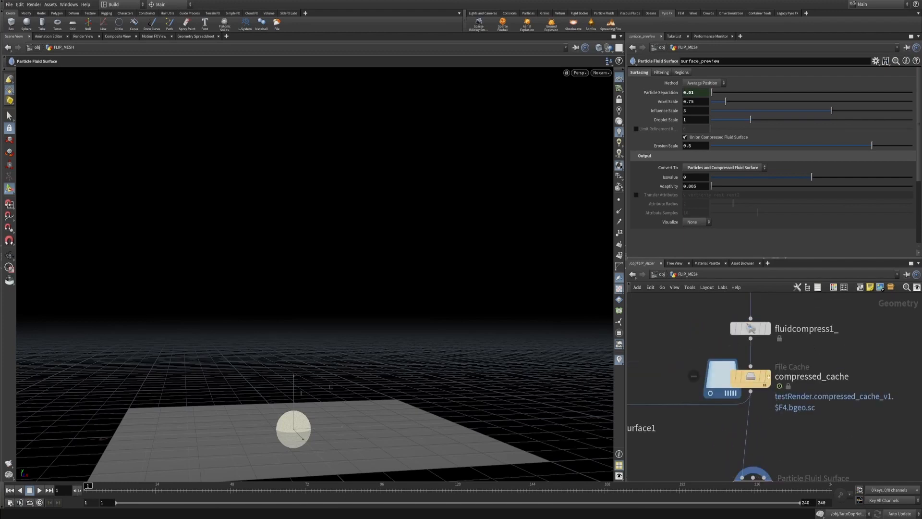
click(766, 377)
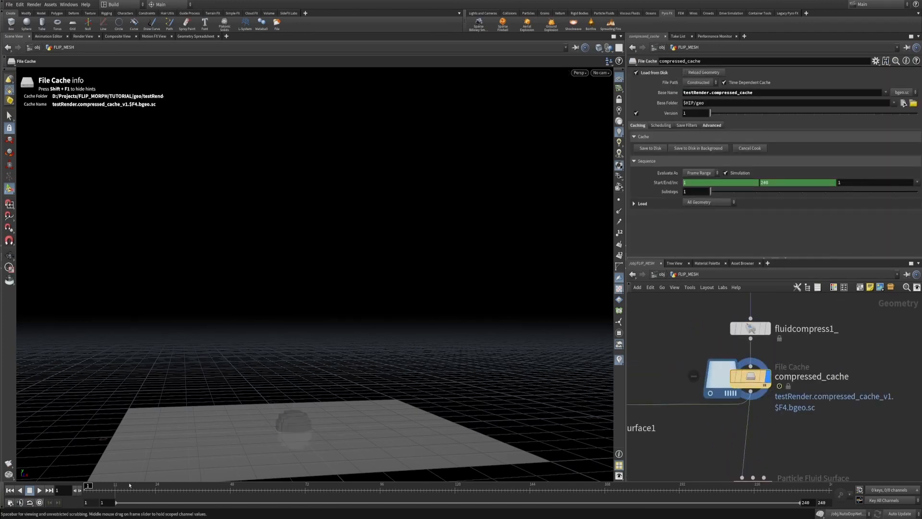
Step: Inspect the geometry attributes of the surface_preview node at frame 1 and close its information window
middle_drag(822, 463, 821, 344)
middle_click(752, 367)
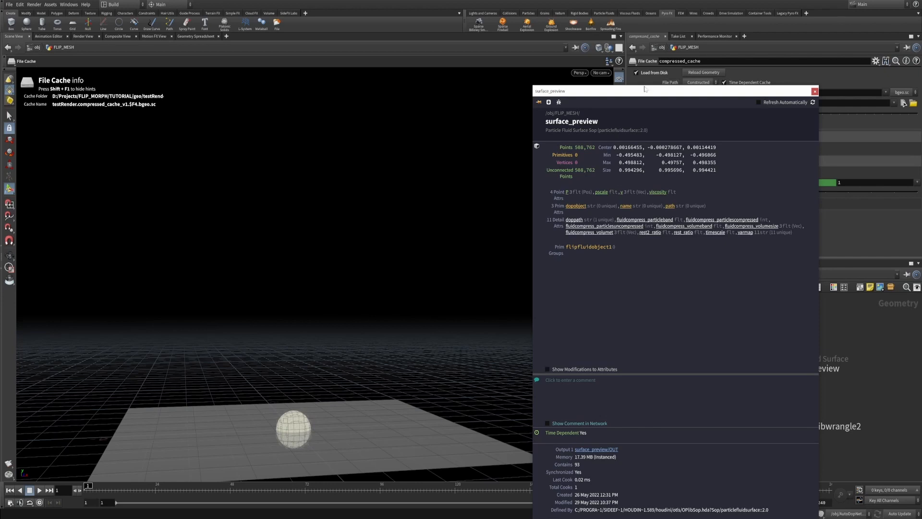
right_click(643, 91)
click(612, 118)
Step: Advance to frame 2 and check the surface_preview node's geometry attributes again
click(87, 490)
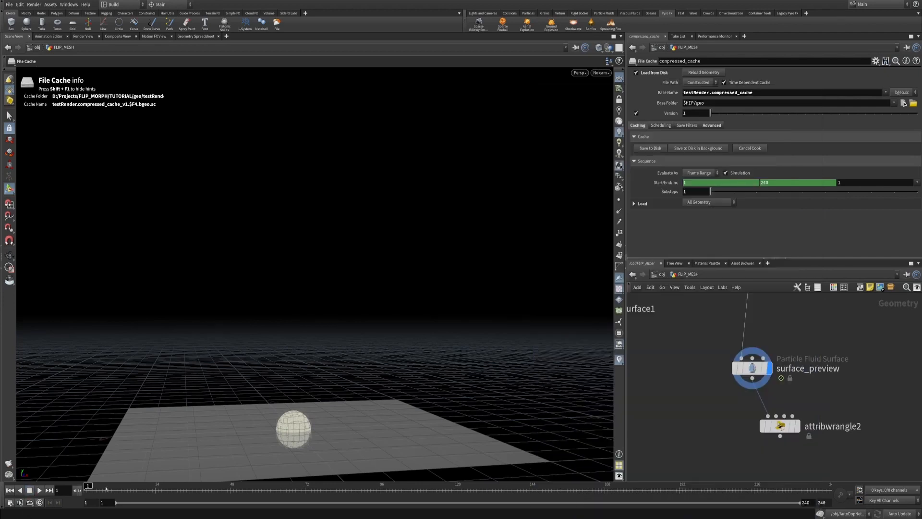
right_click(751, 369)
click(740, 369)
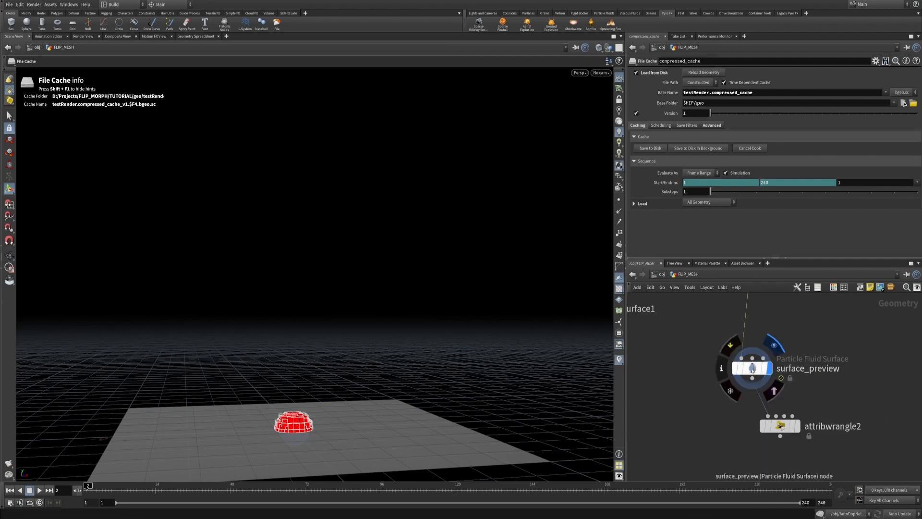
click(722, 369)
drag(819, 175, 678, 137)
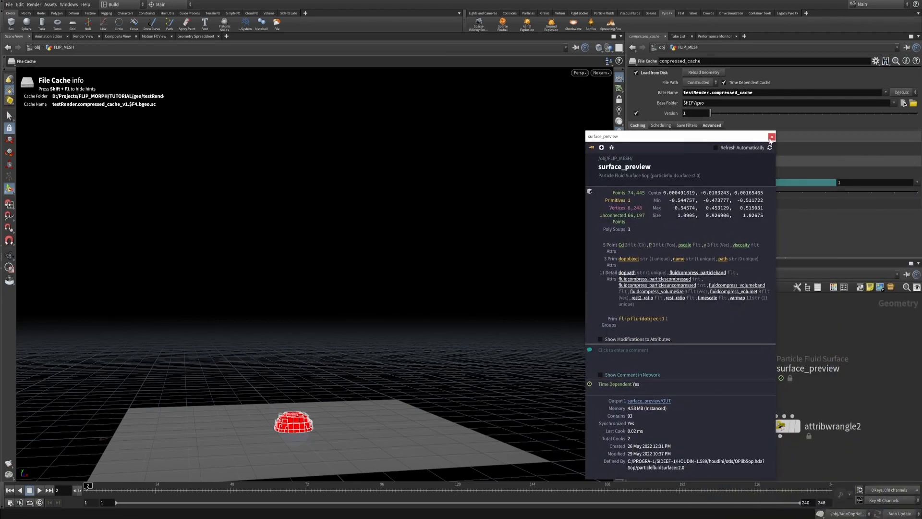
click(772, 138)
Step: Review the popcolor1 activation and color settings and the flipsolver1 viscosity settings inside AutoDopNetwork
key(u)
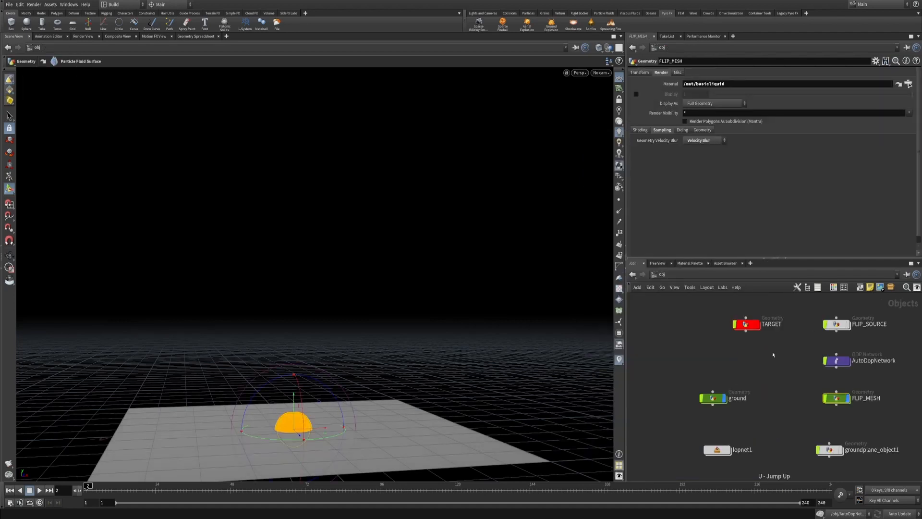
double_click(776, 373)
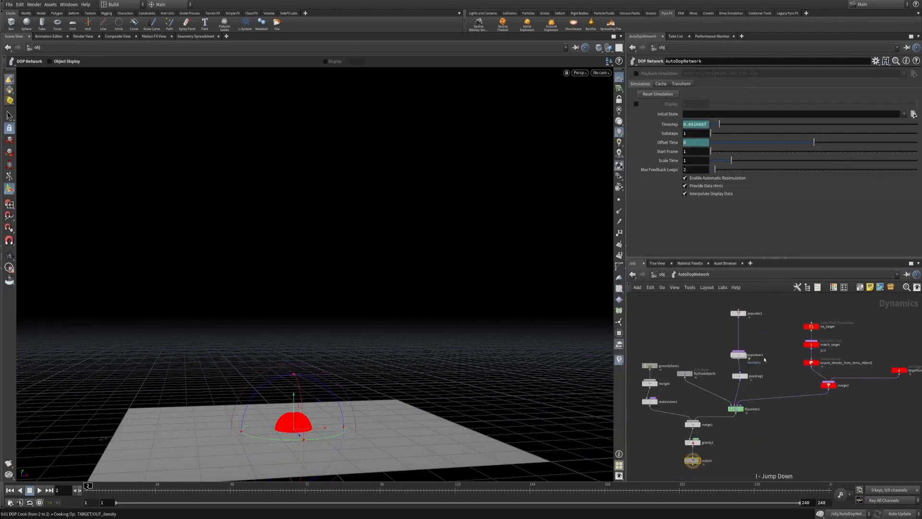
click(729, 337)
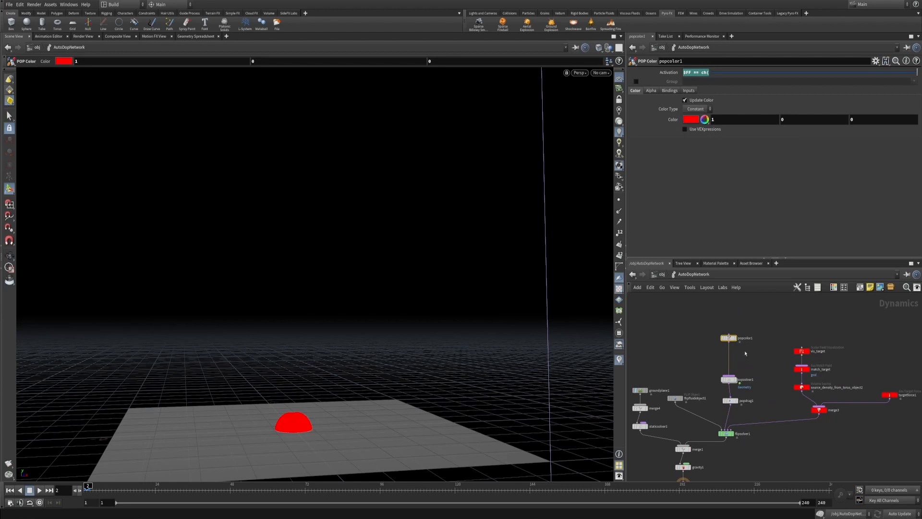
middle_drag(748, 362, 770, 339)
click(747, 409)
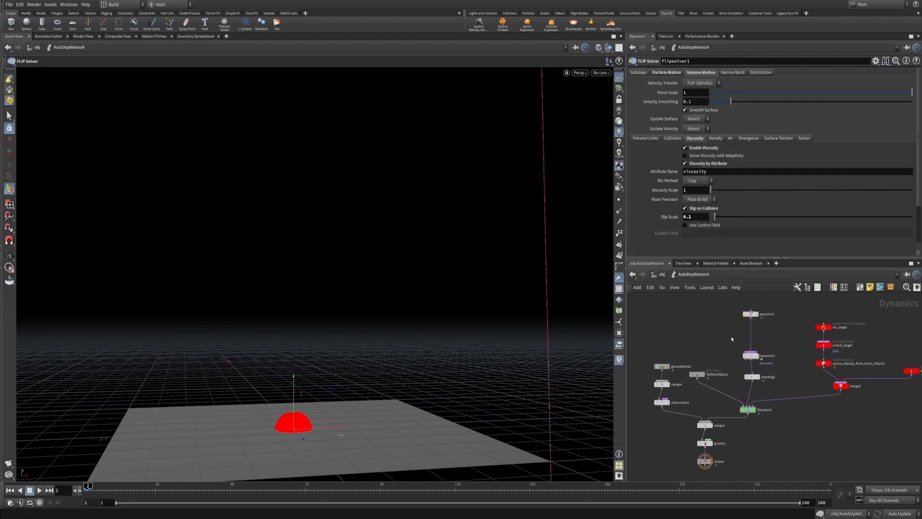
Step: Return to the FLIP_MESH network and add a Color node branching off compressed_cache
key(u)
click(775, 411)
double_click(775, 412)
scroll(788, 343, down, 3)
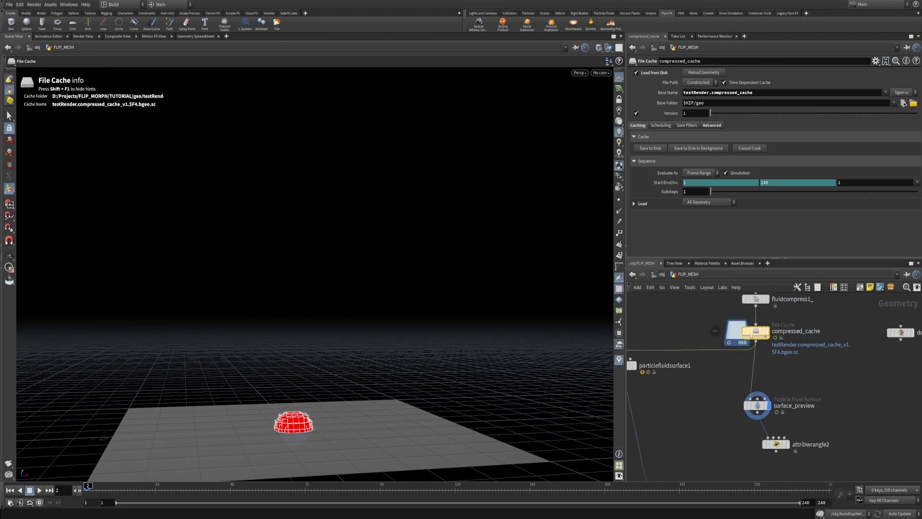
mouse_move(761, 346)
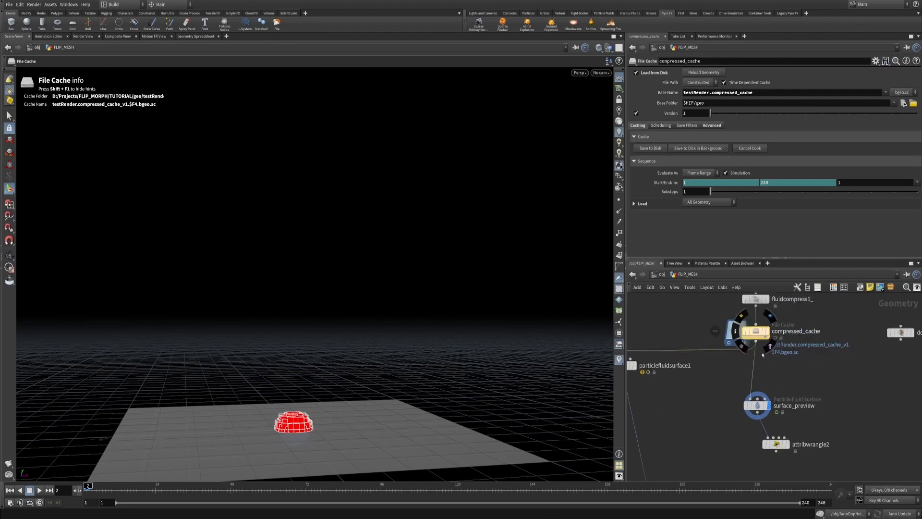
key(Tab)
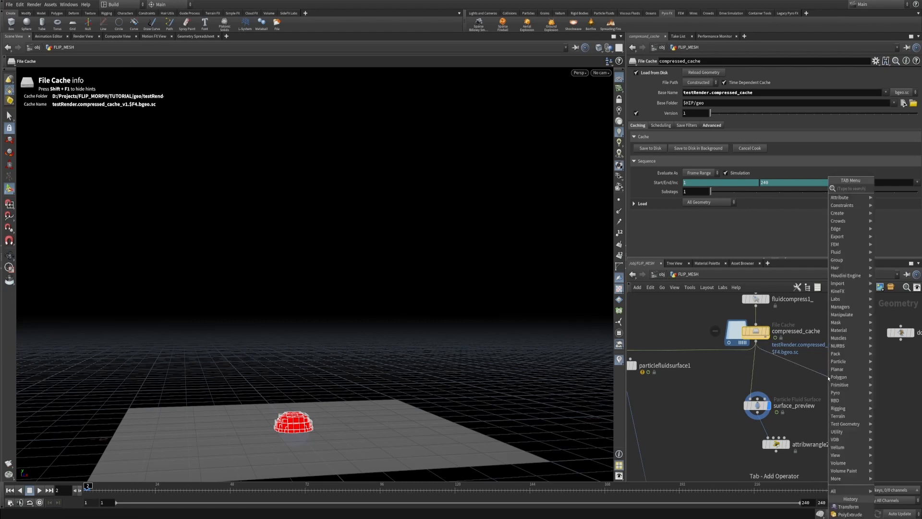
text(color)
key(Return)
key(Return)
key(Return)
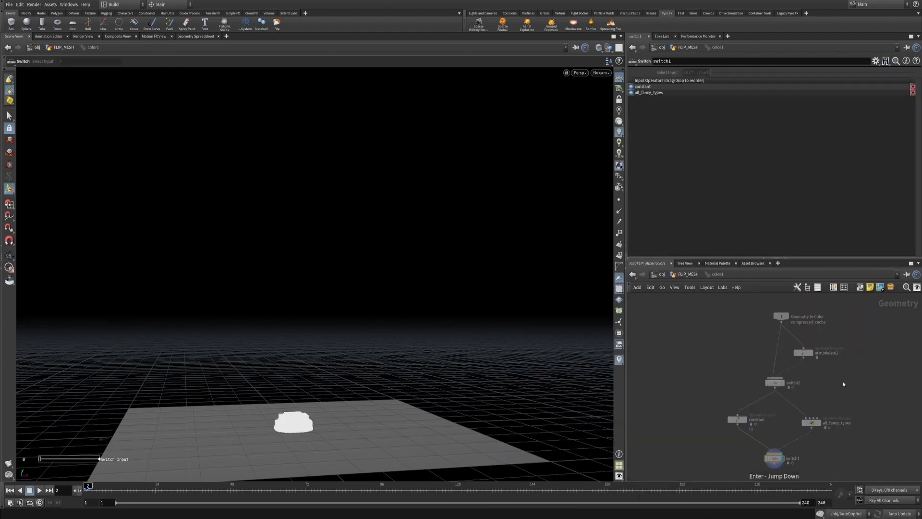
key(u)
Step: Add a Switch node below the new Color node in the FLIP_MESH network
key(Tab)
text(sw)
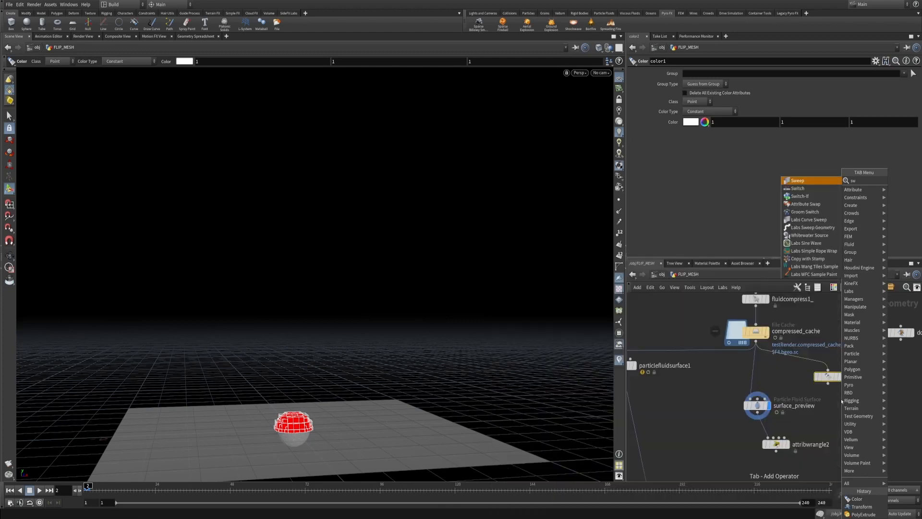
click(798, 189)
click(840, 423)
click(831, 376)
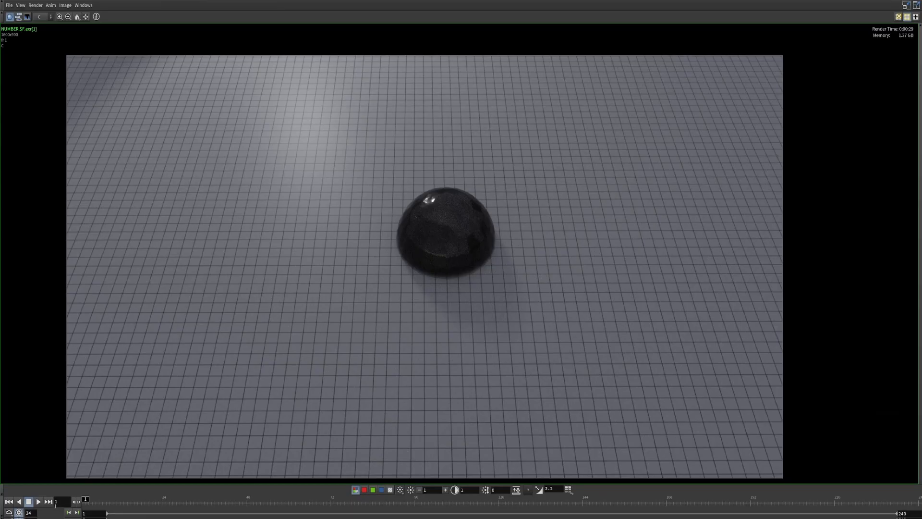
Step: Scrub the rendered NUMBER sequence from frame 1 to frame 215 and examine the color changes
drag(86, 502, 114, 490)
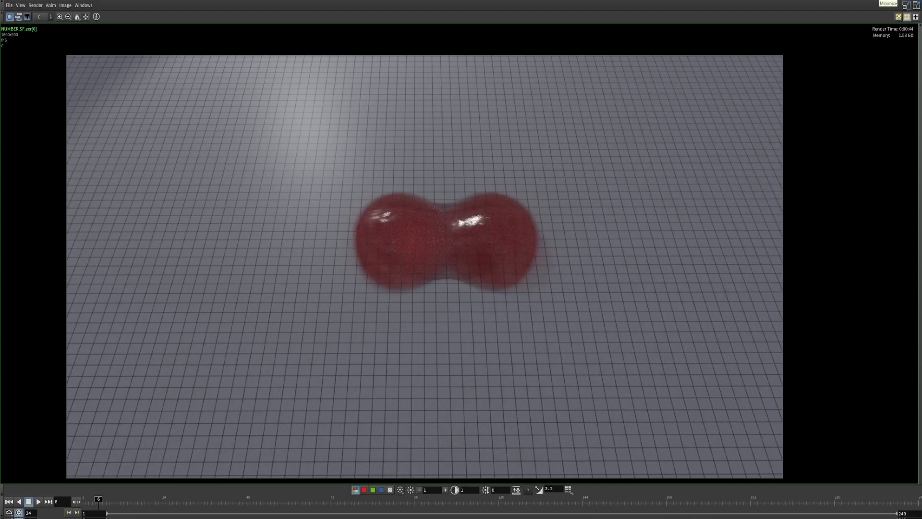
drag(531, 502, 840, 509)
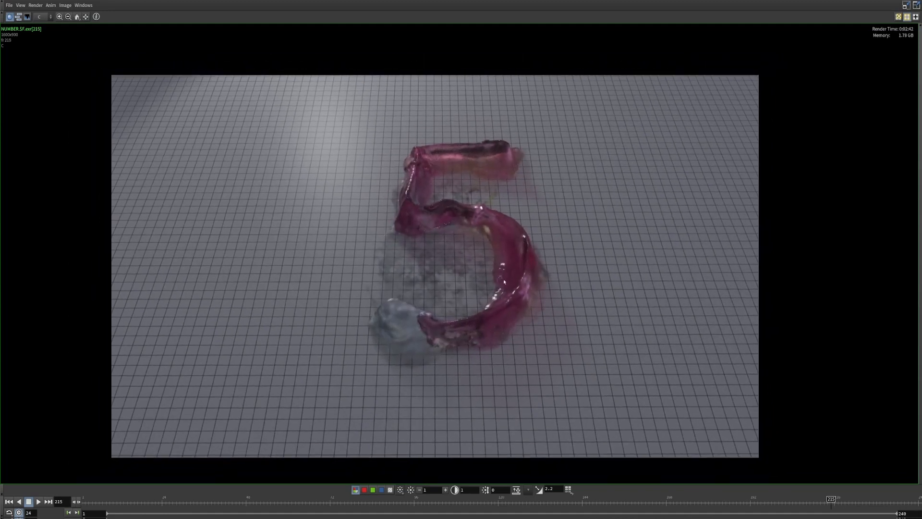
right_drag(508, 278, 514, 255)
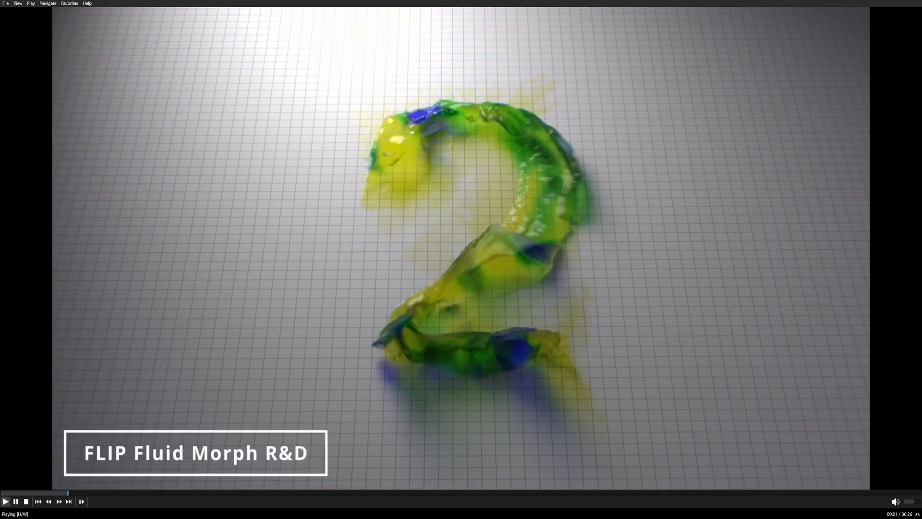
Step: Replay the color mixing from 1 to 2 in the FLIP morph video and switch to the RGB/RYB color model image
click(354, 247)
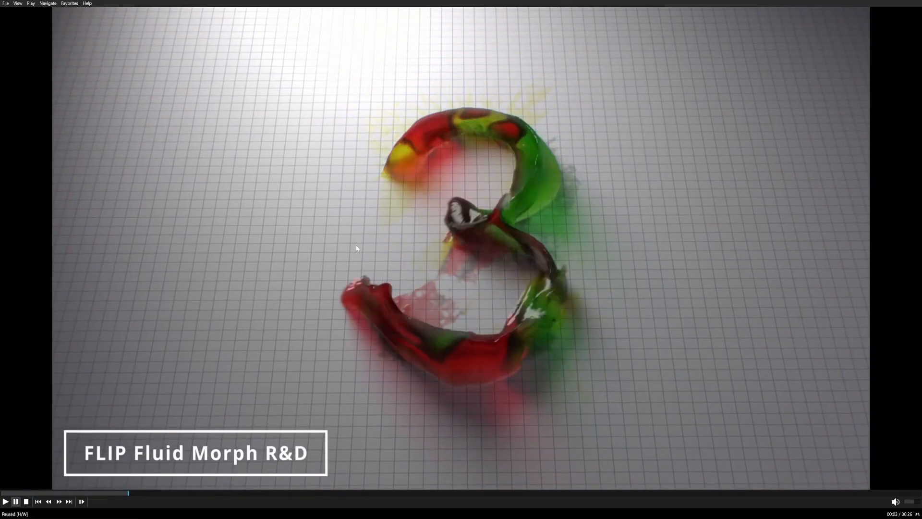
click(11, 493)
click(118, 366)
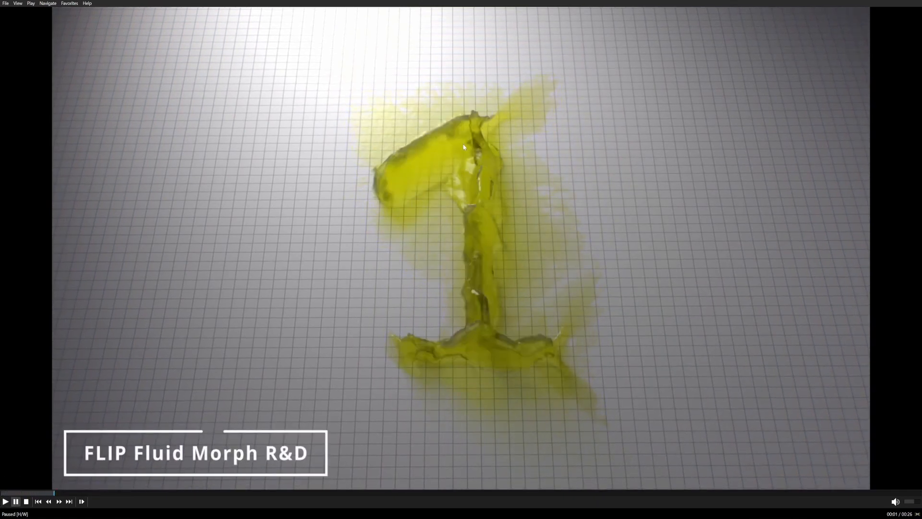
click(451, 144)
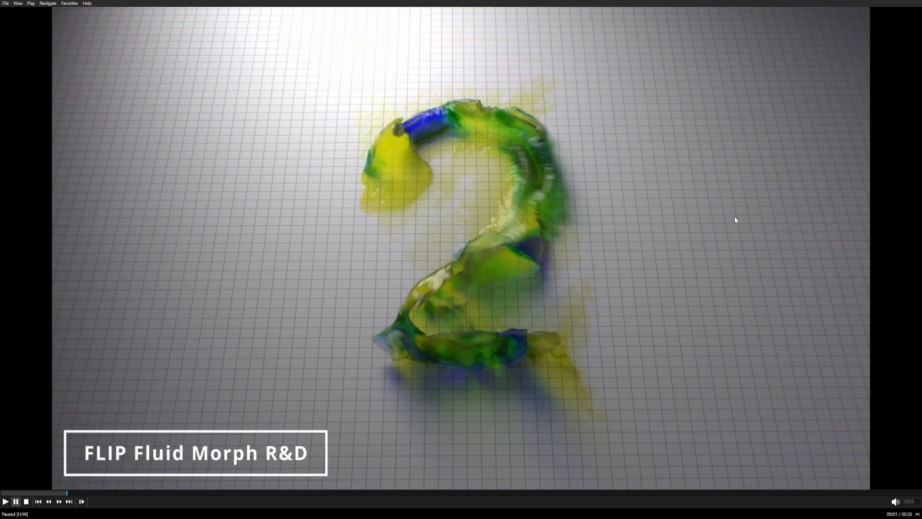
click(722, 508)
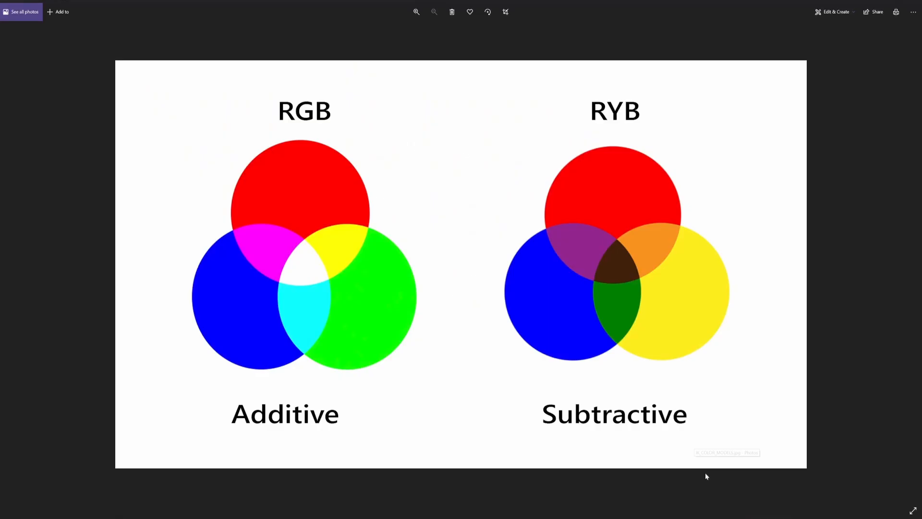
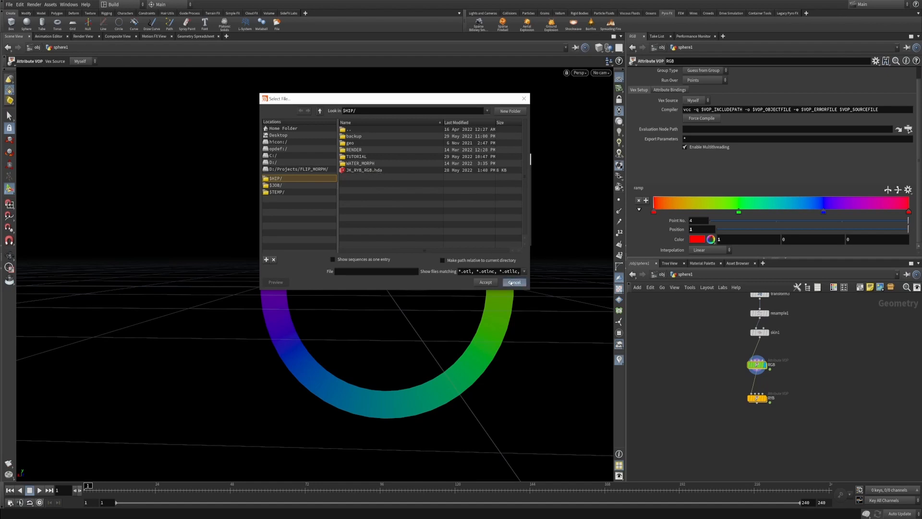
Step: Dismiss the digital asset file selection, add a Point VOP node beside the RGB node in sphere1, and enter it
click(514, 282)
key(Escape)
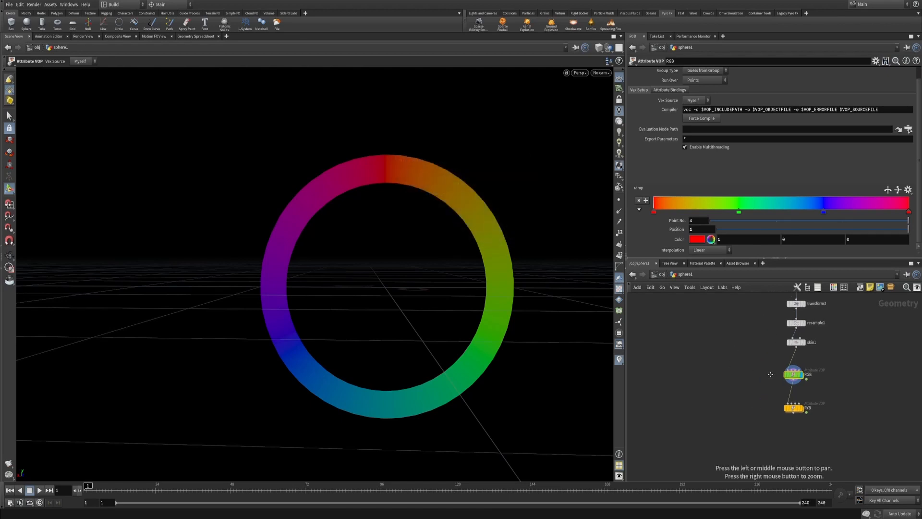
middle_drag(709, 367, 762, 377)
key(Tab)
text(point vo)
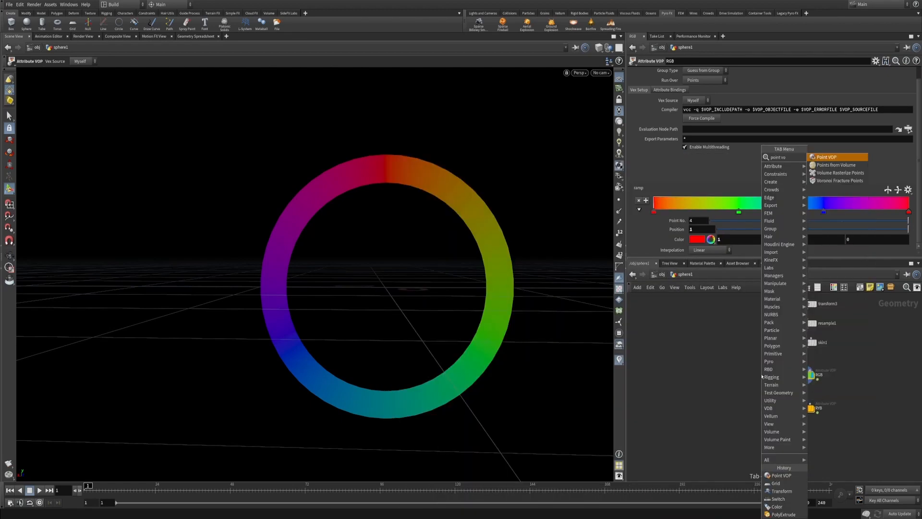
key(Return)
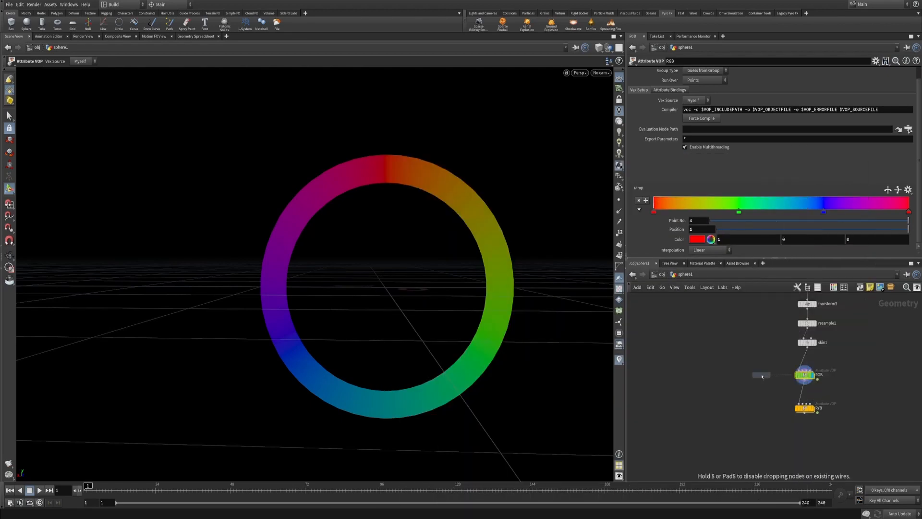
click(762, 377)
double_click(762, 377)
key(Tab)
mouse_move(768, 270)
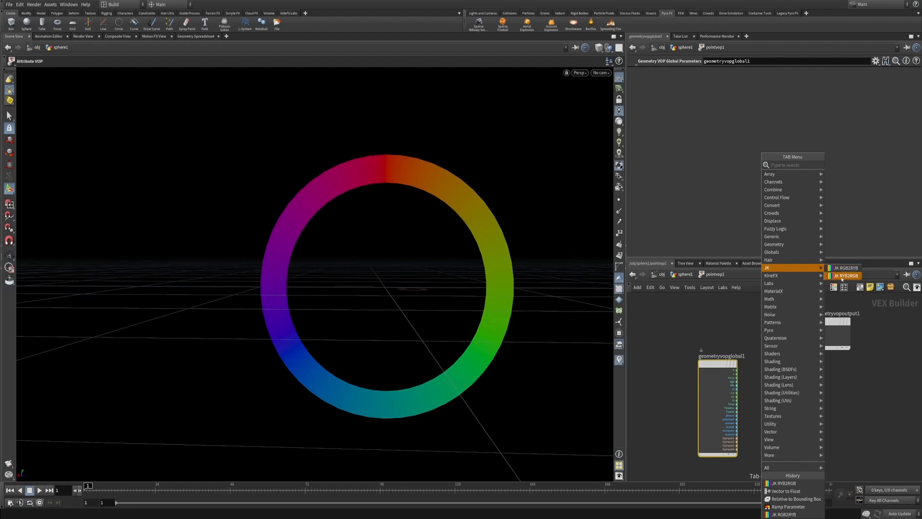
key(Escape)
key(Escape)
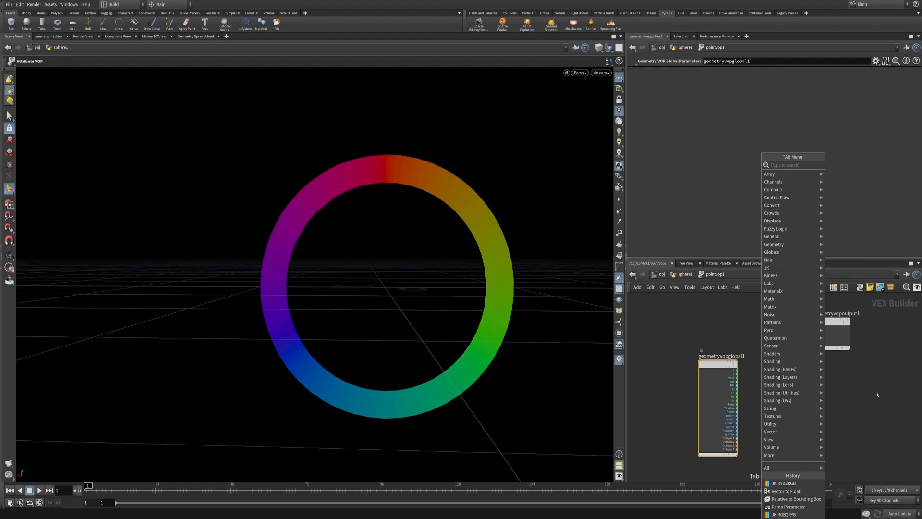
key(u)
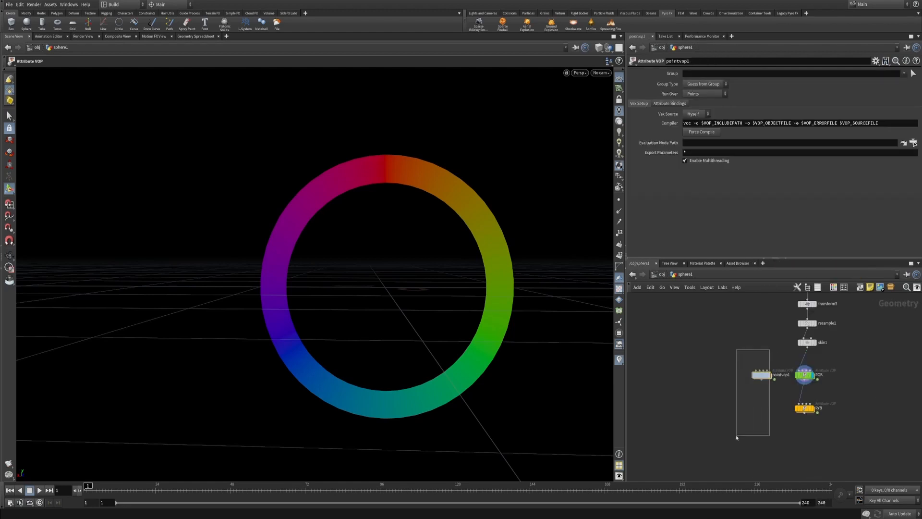
Step: Add a JK RGB2RYB node inside the new Point VOP and examine the rgb2ryb snippet code it contains
double_click(761, 374)
key(Tab)
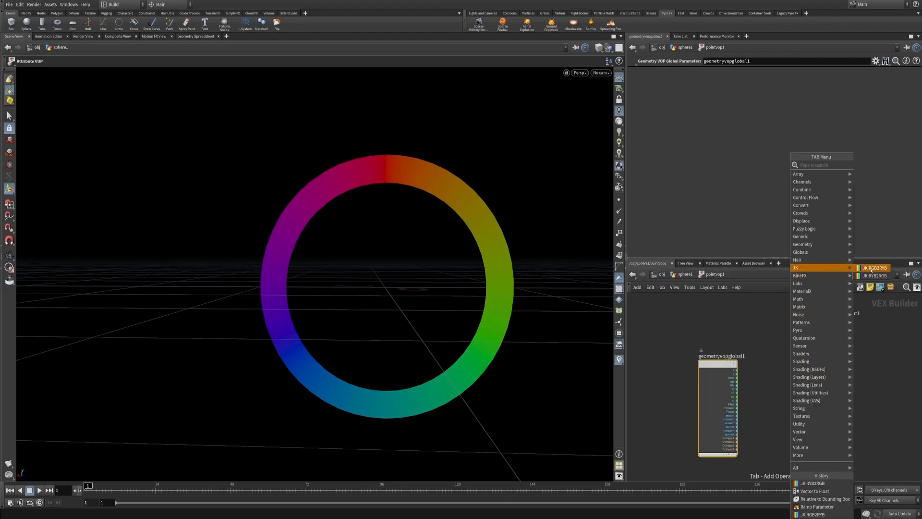
click(872, 268)
click(792, 385)
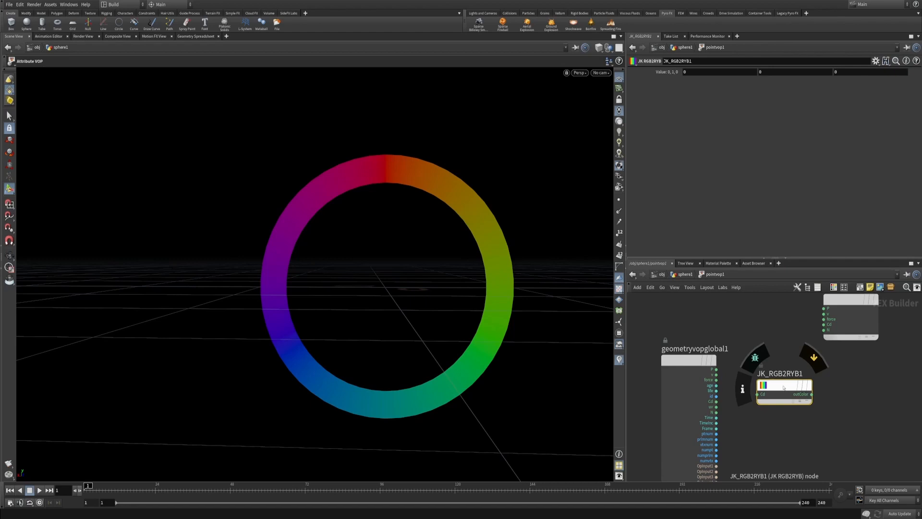
double_click(786, 388)
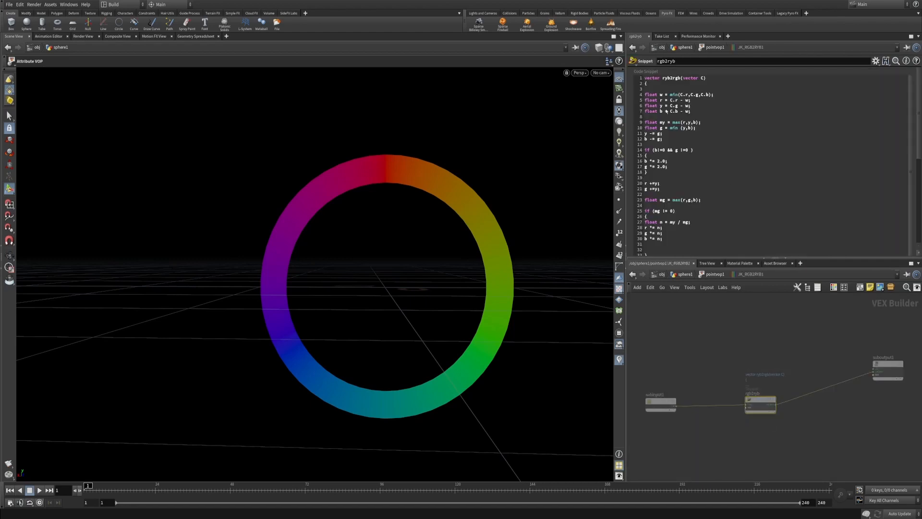
scroll(702, 117, down, 5)
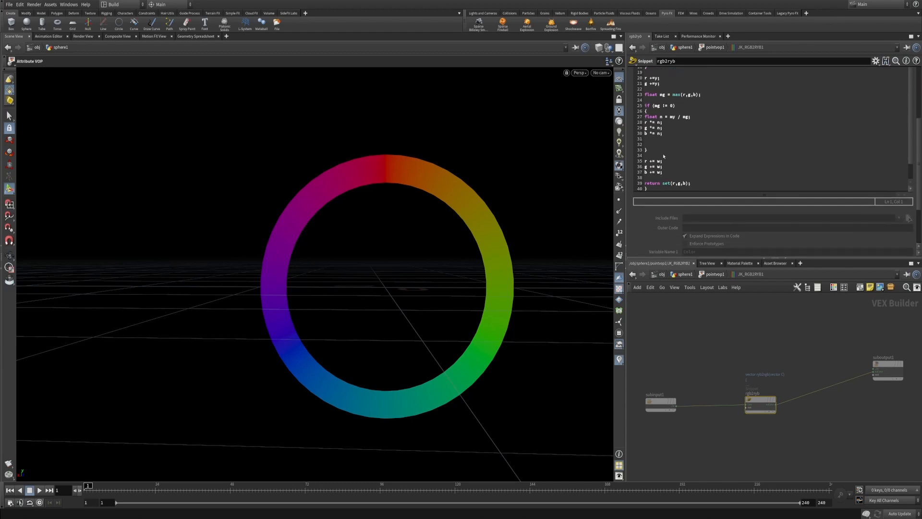
Step: Leave the rgb2ryb snippet, return to sphere1 and delete the extra Point VOP beside the RGB node
scroll(682, 152, up, 5)
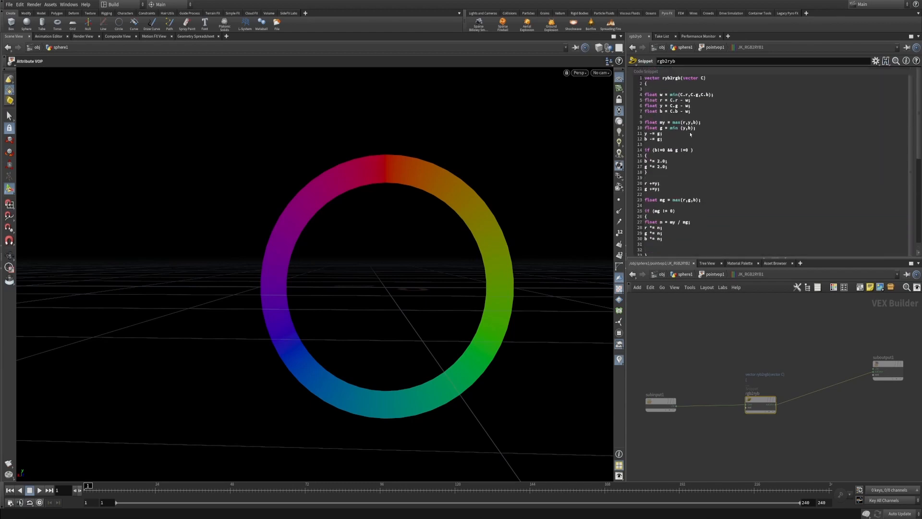
key(u)
key(u)
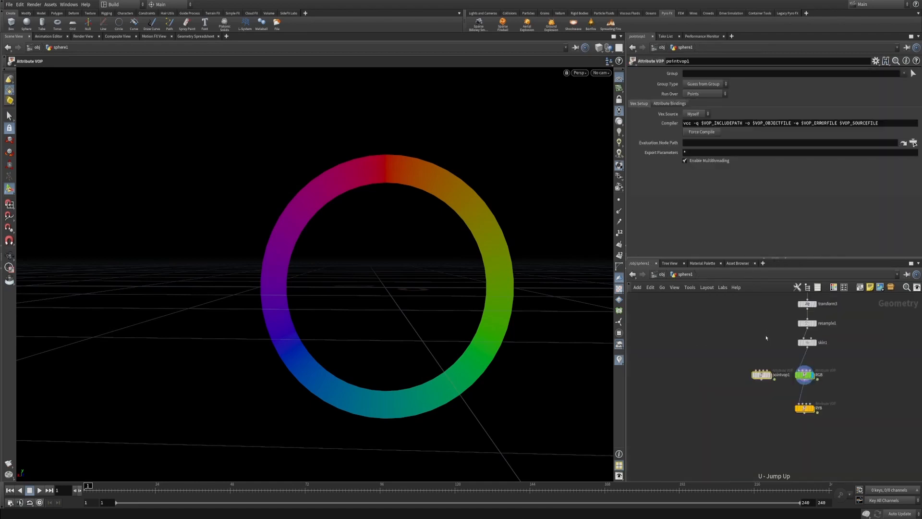
key(Delete)
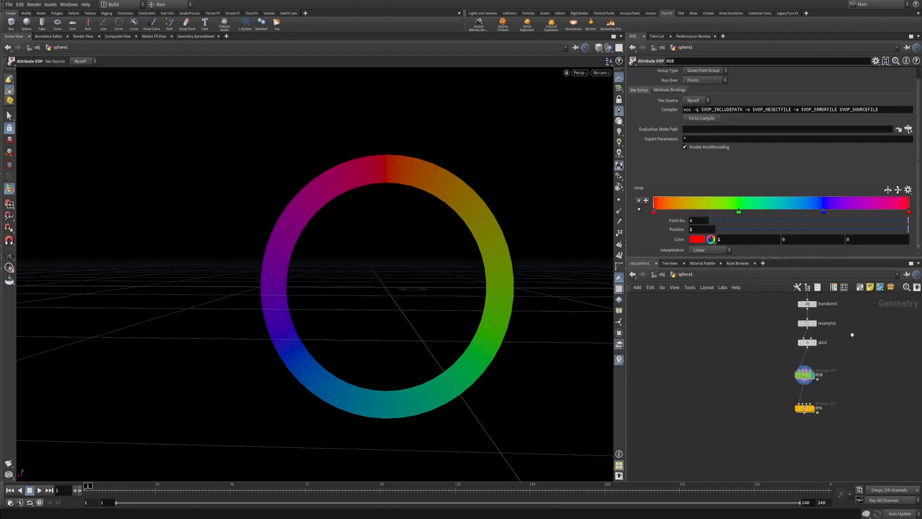
Step: Examine the ring-building node chain from the circles to skin1, the RGB node and its color ring
scroll(852, 333, down, 3)
middle_drag(851, 331, 821, 396)
drag(756, 320, 850, 418)
scroll(824, 411, up, 2)
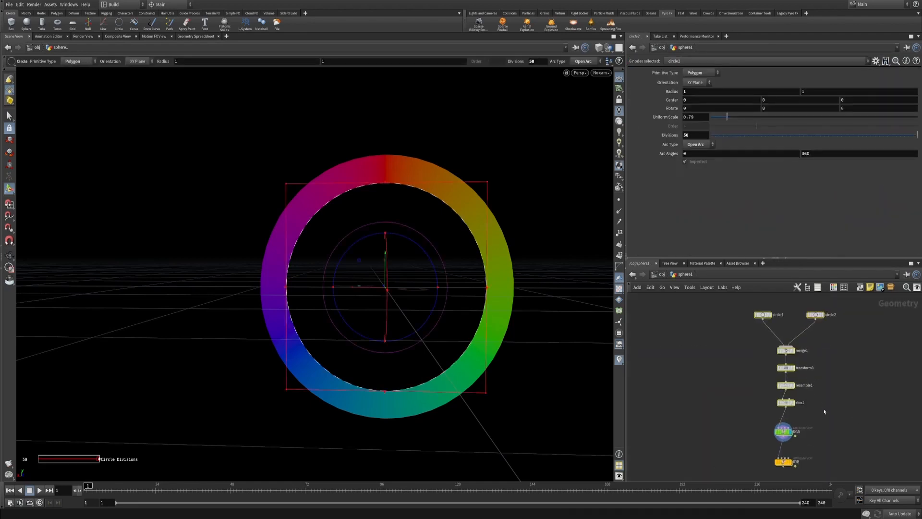
right_drag(808, 422, 810, 396)
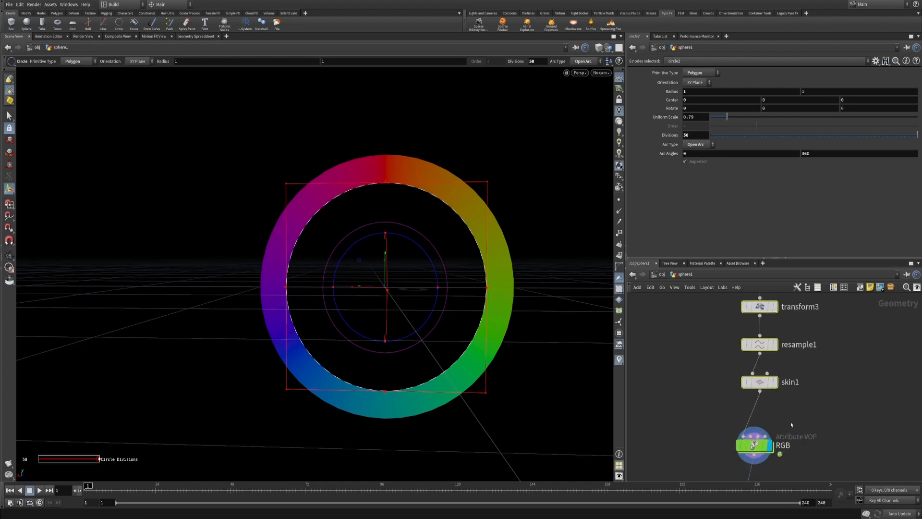
click(763, 443)
middle_drag(763, 443, 778, 411)
drag(779, 410, 784, 407)
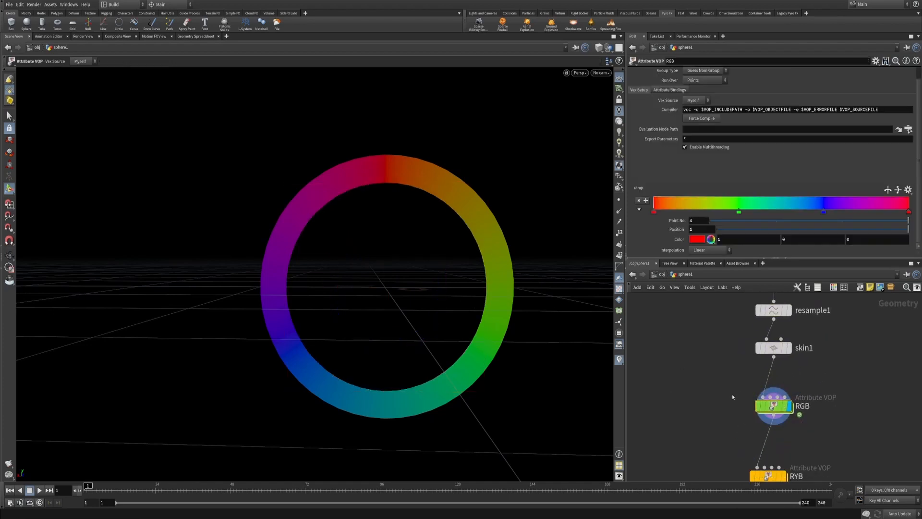
middle_drag(737, 379, 738, 359)
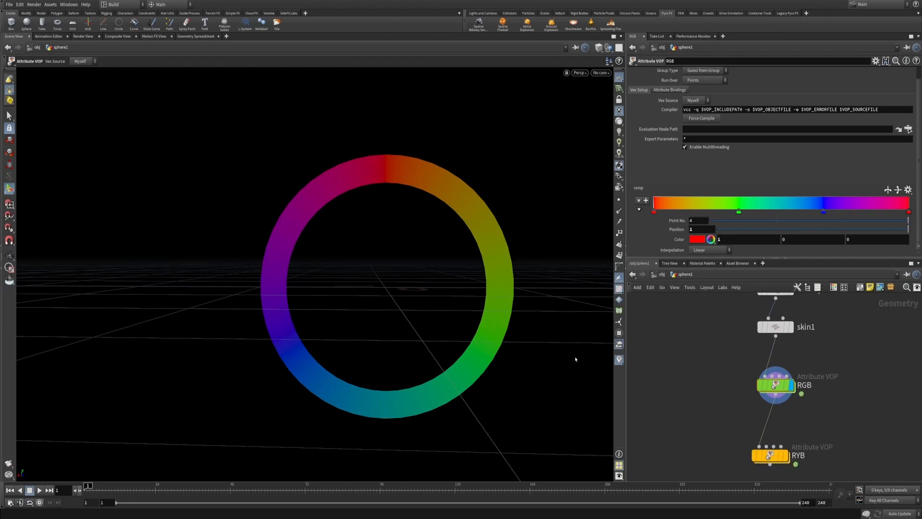
scroll(458, 292, down, 2)
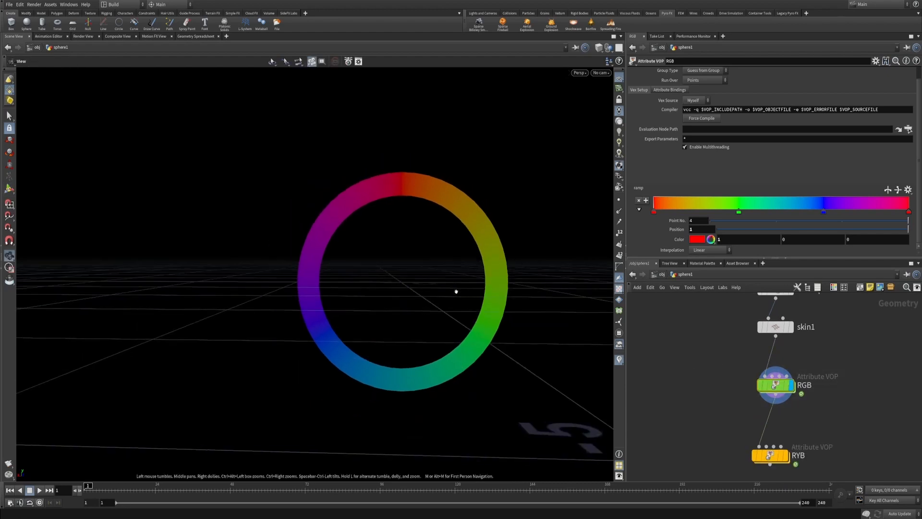
alt+drag(456, 292, 450, 255)
middle_drag(711, 389, 708, 352)
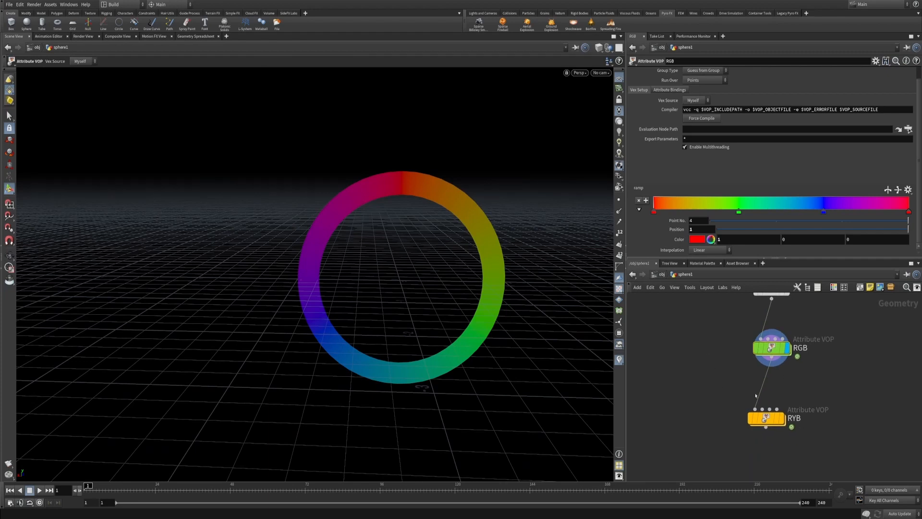
Step: Align the RYB node beneath the RGB node and display its color ring
drag(764, 419, 773, 421)
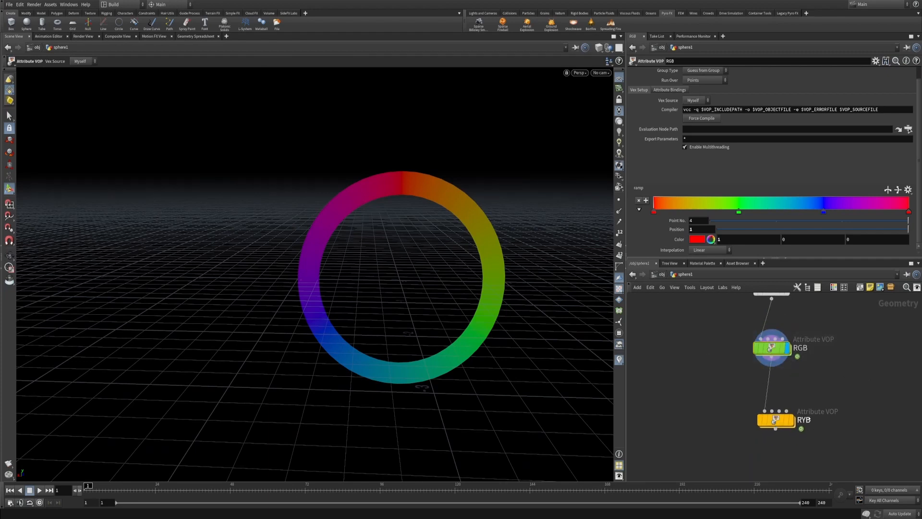
click(791, 420)
click(775, 421)
mouse_move(480, 291)
alt+mouse_down()
mouse_move(508, 289)
mouse_move(475, 286)
mouse_move(485, 281)
alt+mouse_up()
key(Return)
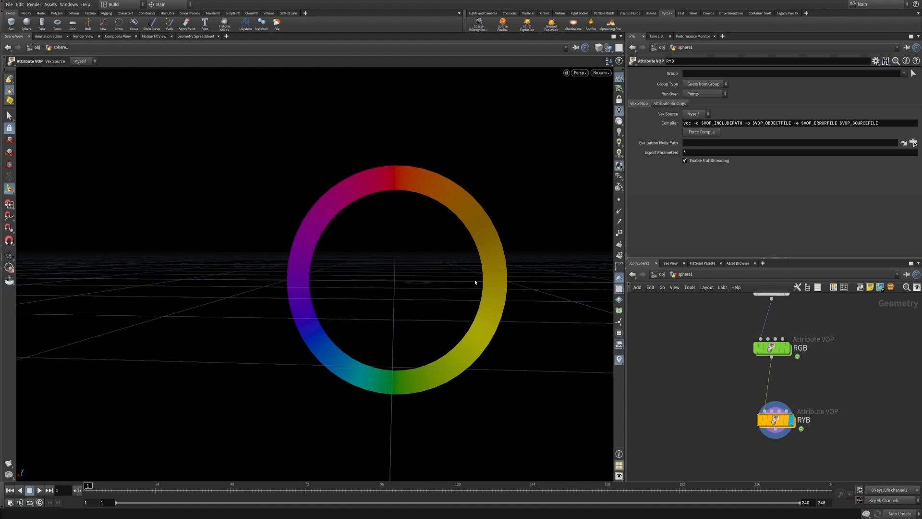
Step: Display the RGB node's color ring and compare it with the RGB/RYB color model image
click(788, 348)
click(771, 348)
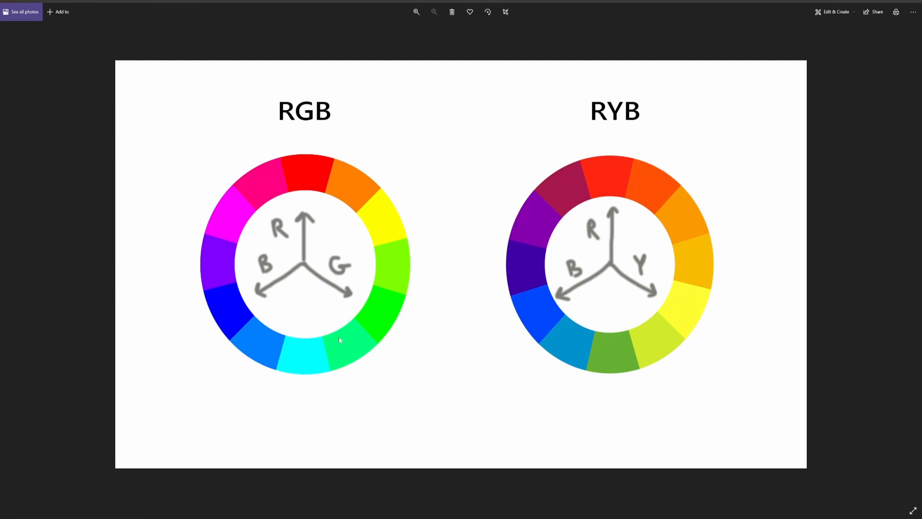
key(alt+Tab)
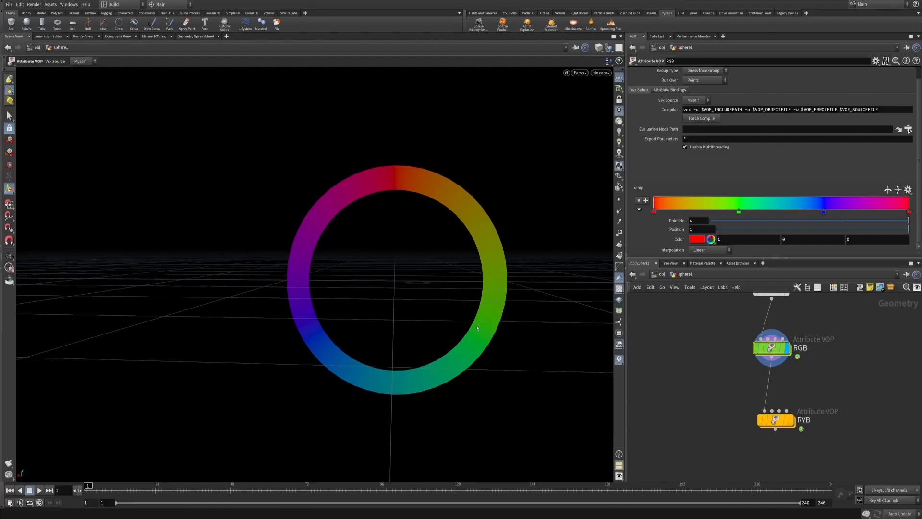
key(alt+Tab)
Step: Switch the display back to the RYB node and examine its yellow and green areas
mouse_move(788, 423)
click(794, 399)
click(775, 420)
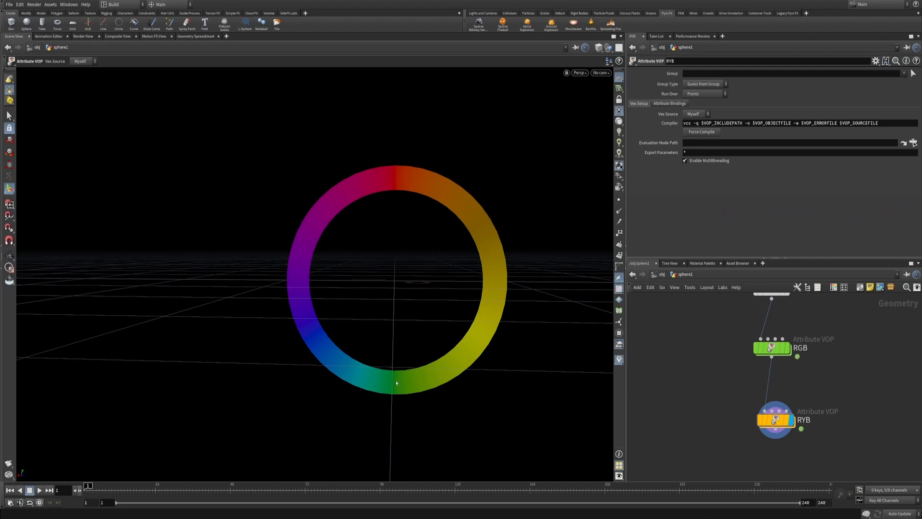
Step: Duplicate the RYB node, connect and display the copy below it, and rename the copy RYB_to_RGB
middle_drag(702, 410, 692, 372)
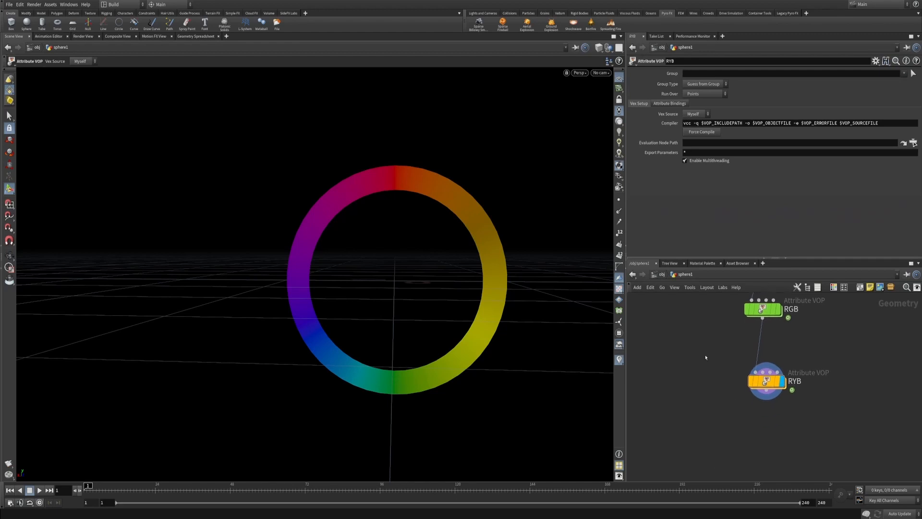
drag(704, 356, 812, 387)
alt+drag(774, 397, 770, 448)
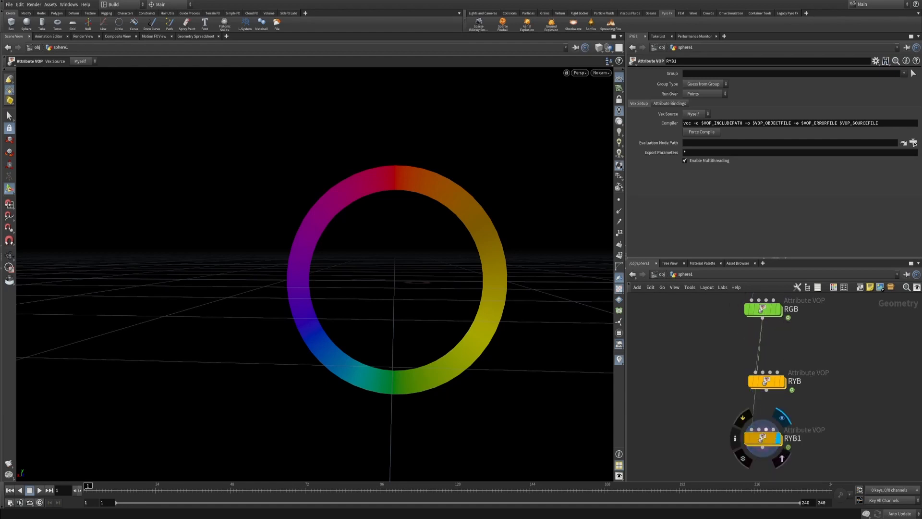
click(787, 438)
click(801, 439)
key(BackSpace)
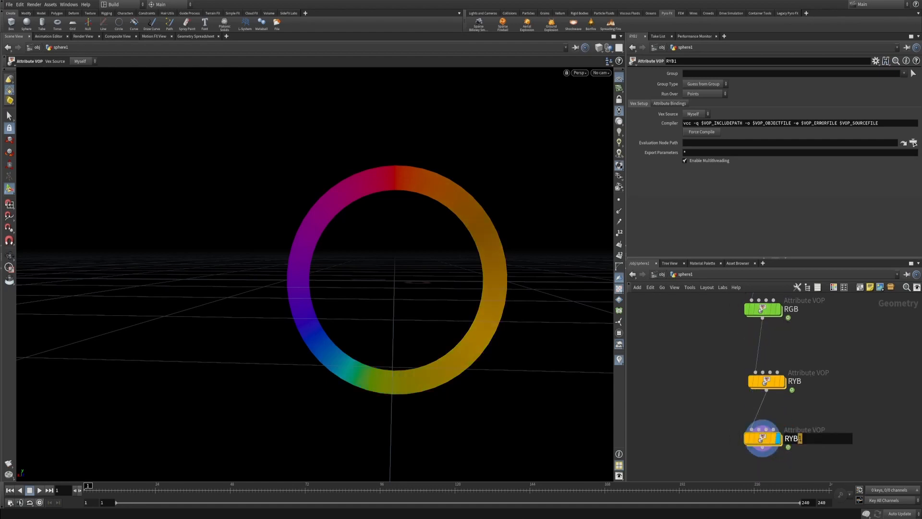
text(_to_)
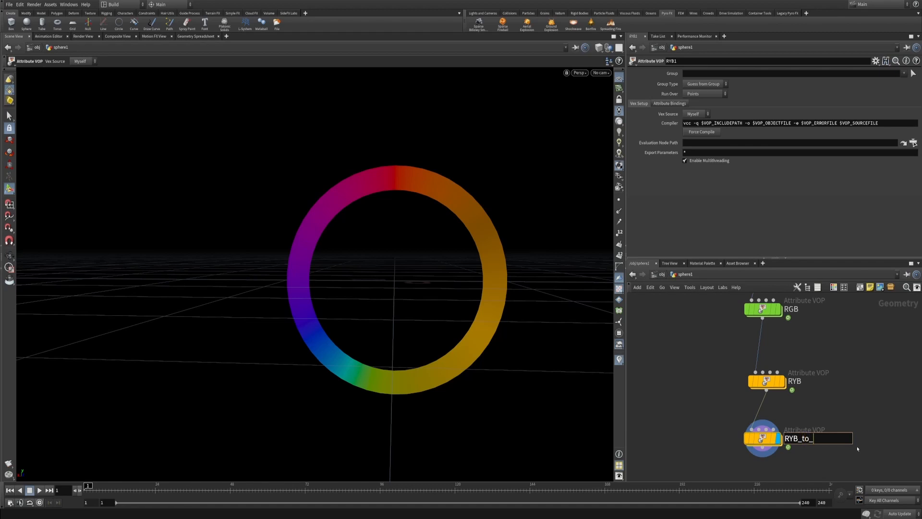
text(RGB)
key(Return)
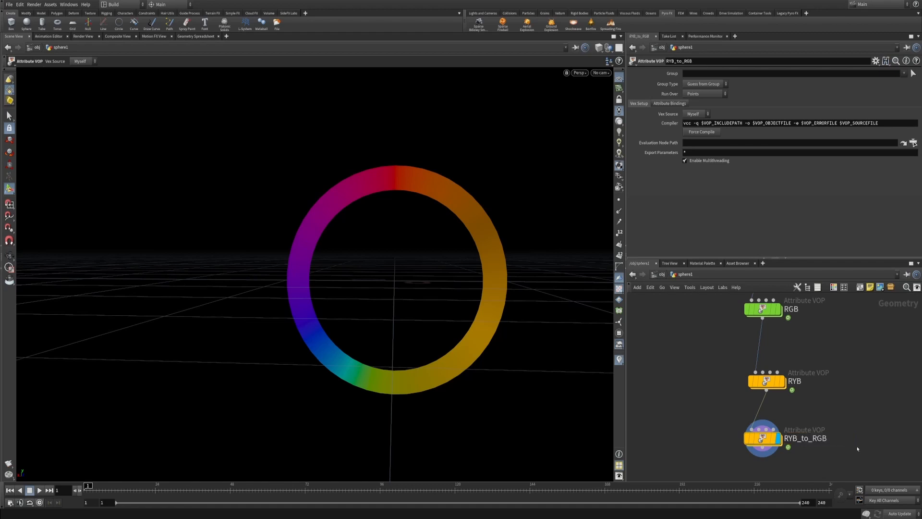
Step: Inside RYB_to_RGB, replace the JK RGB2RYB node with a JK RYB2RGB node on the existing color connection
double_click(763, 438)
click(812, 396)
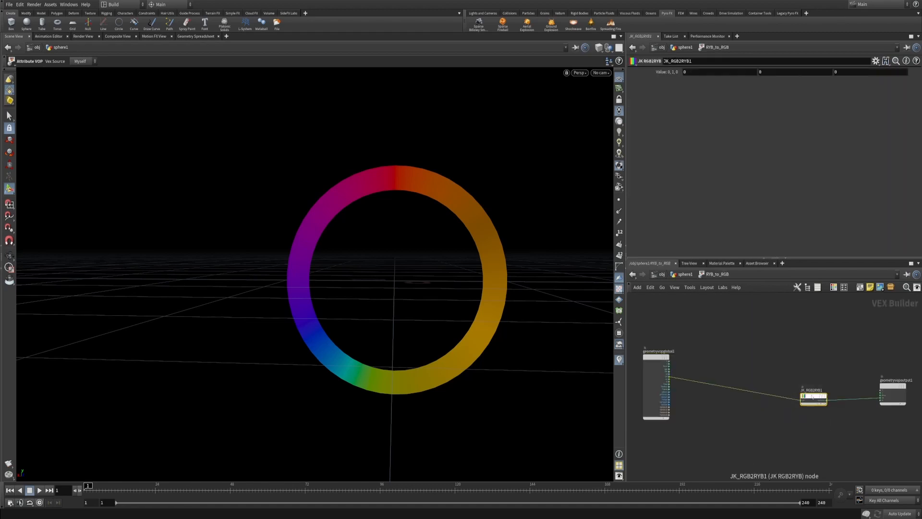
scroll(812, 396, up, 3)
key(Delete)
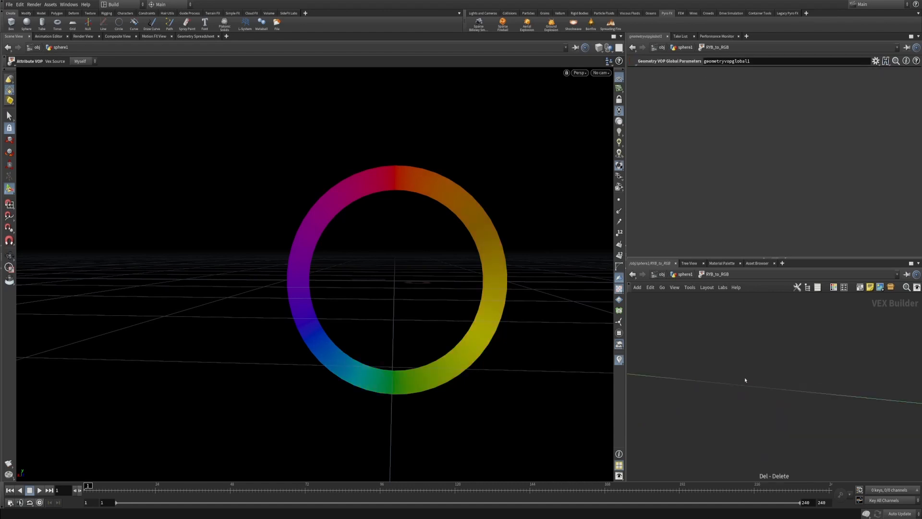
key(Tab)
text(jk)
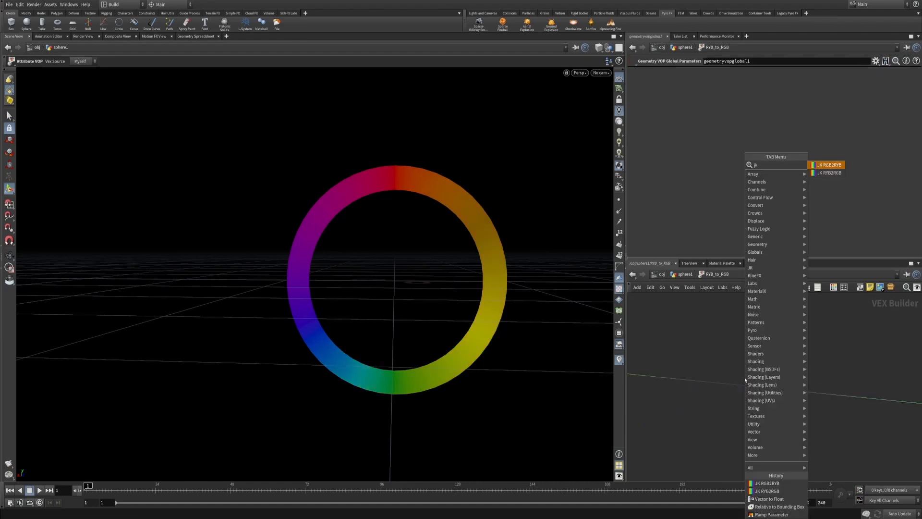
click(835, 172)
click(743, 389)
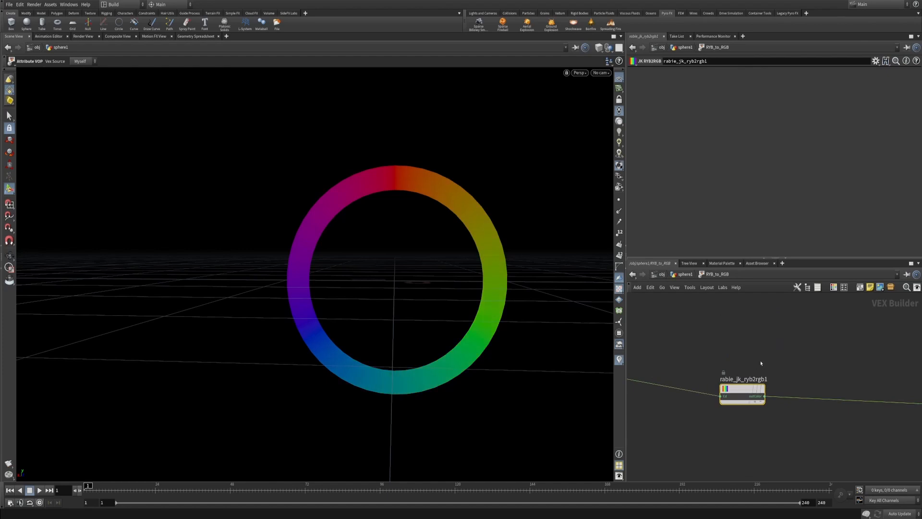
key(h)
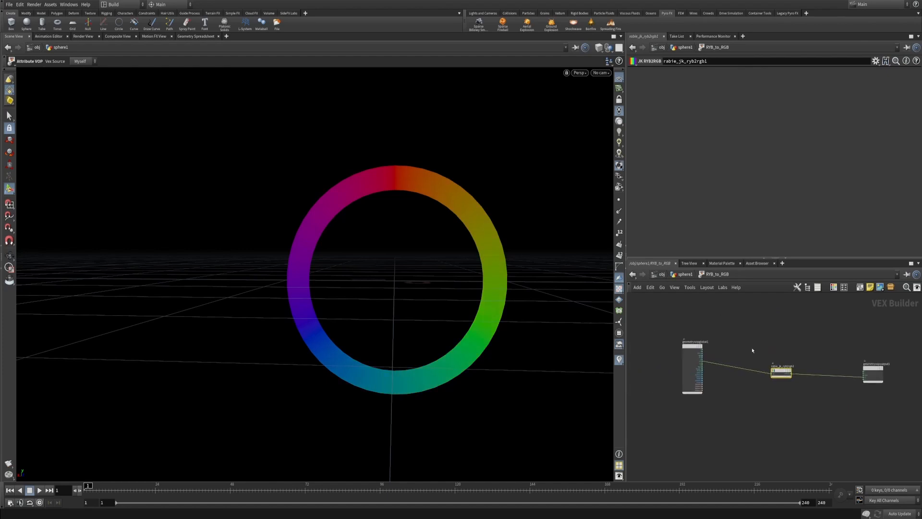
Step: Return to sphere1 and compare the displayed color rings of the RGB and RYB_to_RGB nodes
key(u)
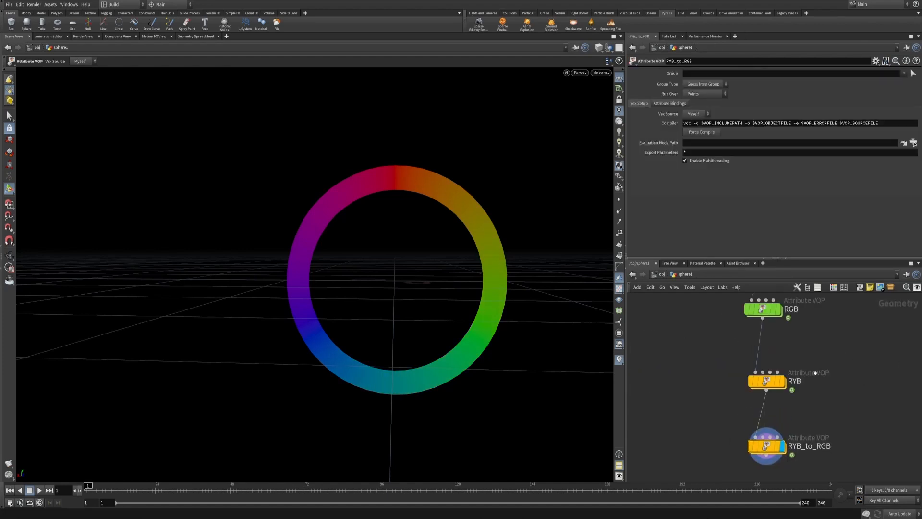
middle_drag(815, 373, 812, 418)
click(774, 356)
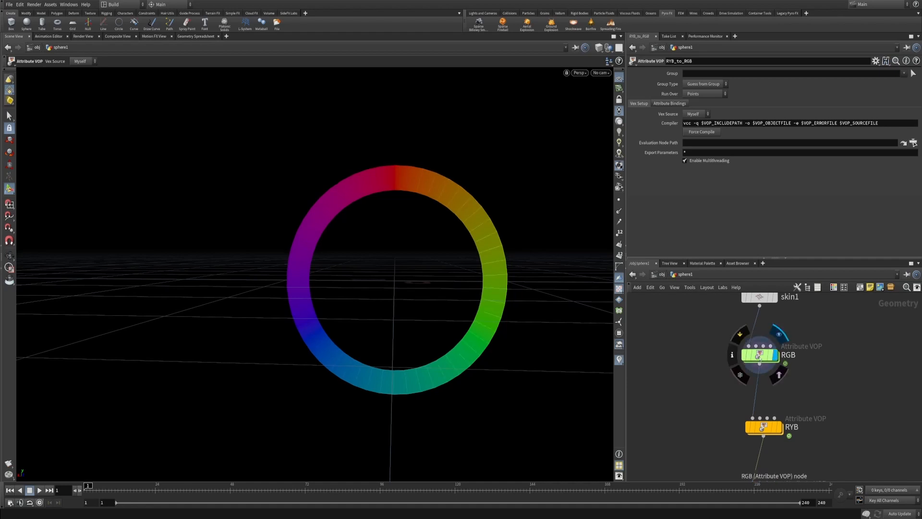
middle_drag(760, 358, 766, 290)
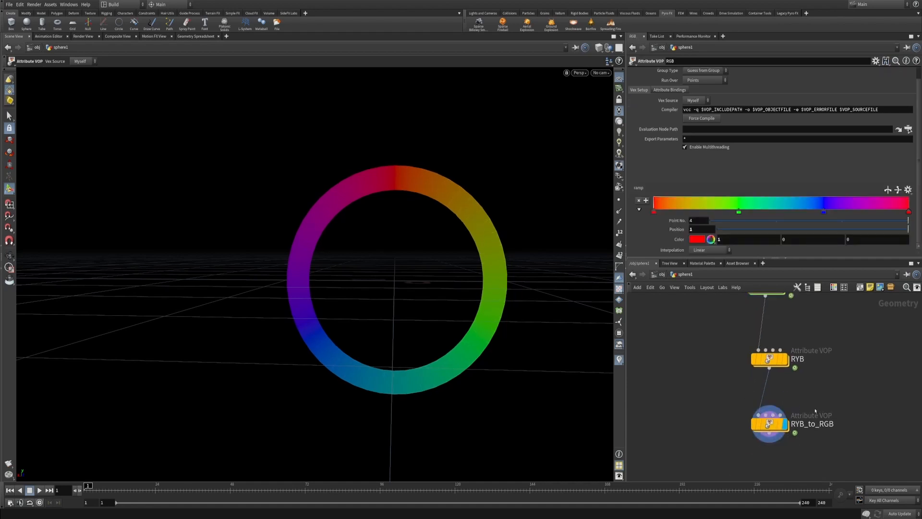
click(760, 433)
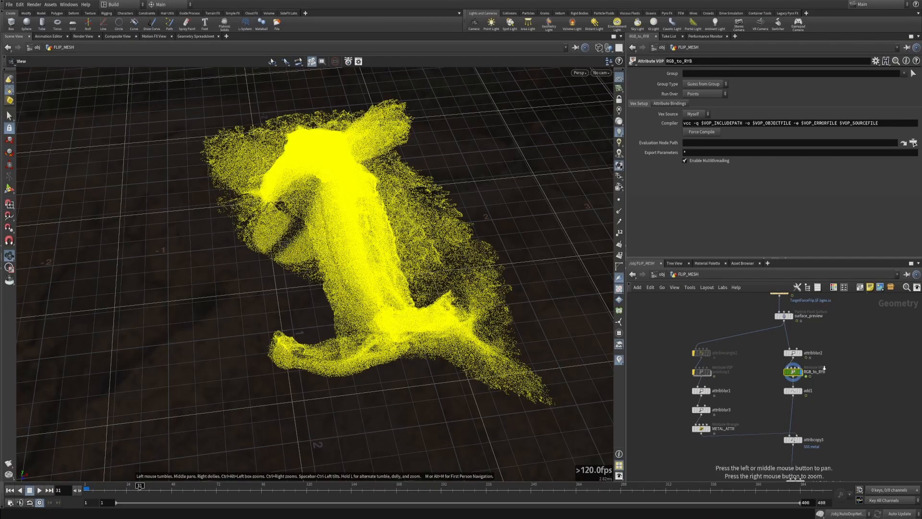
Step: Examine where RGB_to_RYB sits in the FLIP_MESH network and scrub the fluid morph to frame 53
scroll(817, 363, up, 5)
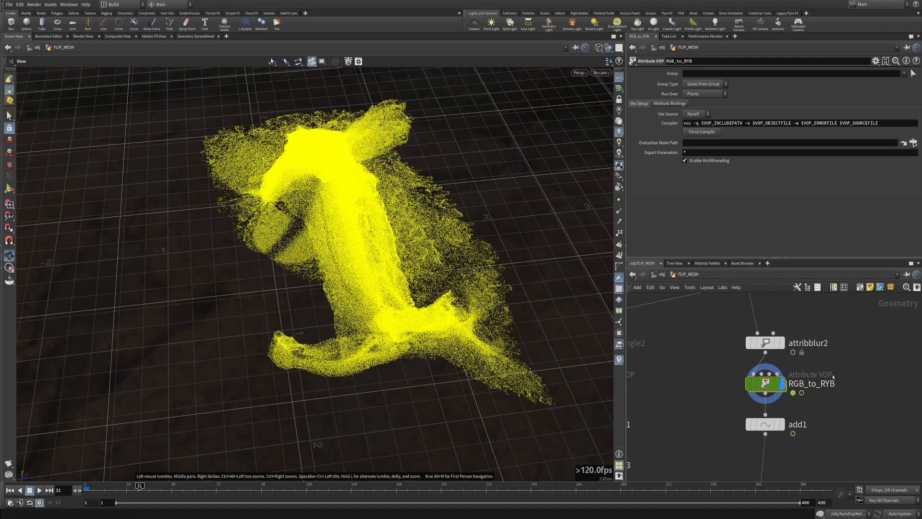
drag(829, 361, 741, 404)
scroll(816, 327, down, 2)
alt+middle_drag(815, 324, 813, 384)
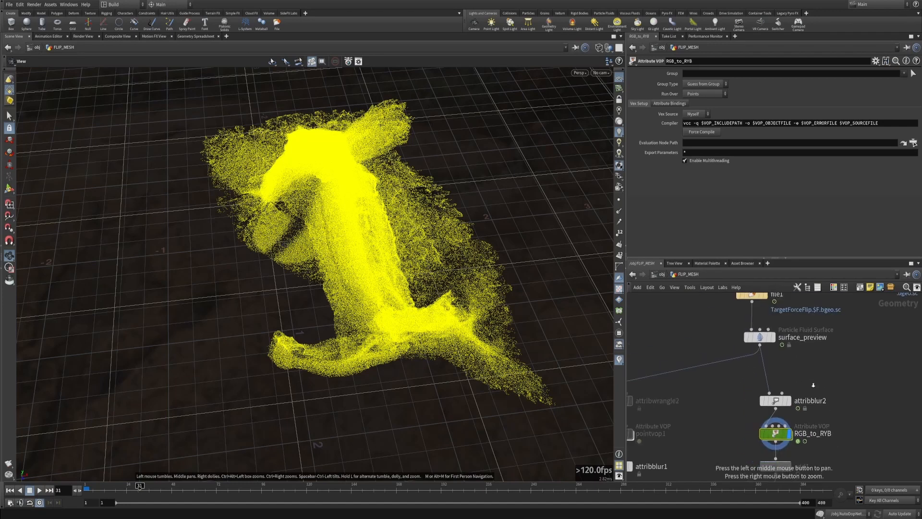
alt+middle_drag(803, 343, 805, 374)
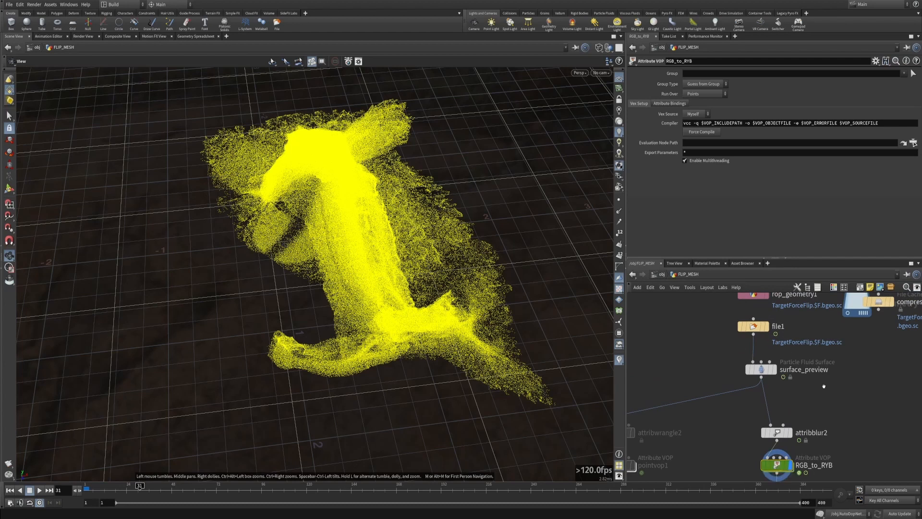
middle_drag(714, 426, 709, 371)
drag(155, 489, 180, 489)
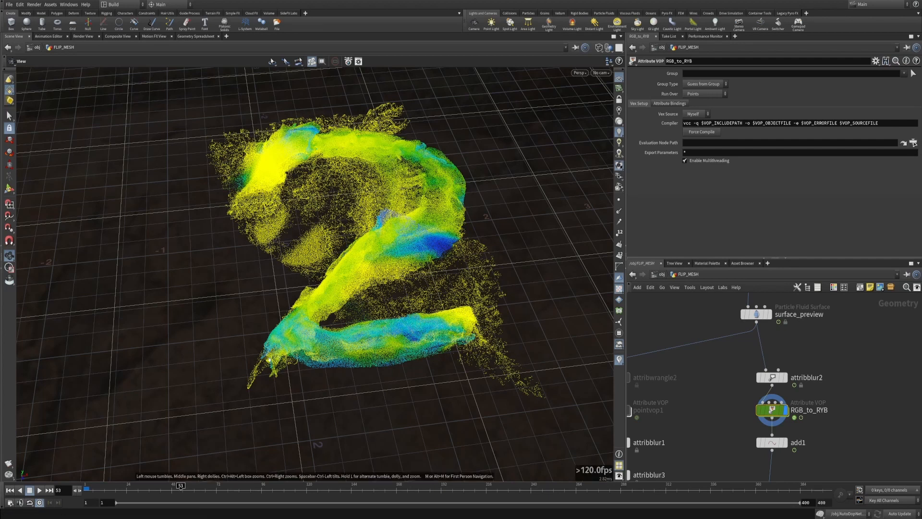
drag(374, 300, 404, 259)
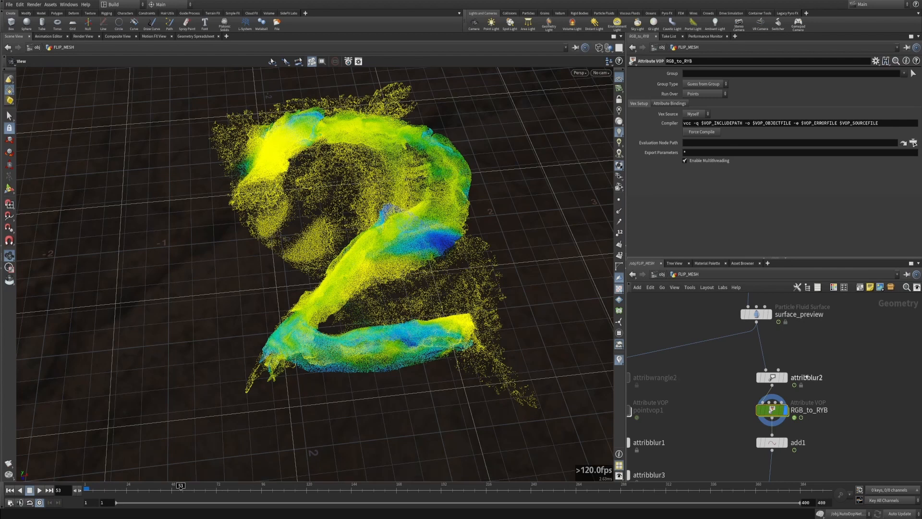
Step: Display attribblur2 to view the fluid's particle colors before the RGB_to_RYB conversion
alt+right_drag(811, 390, 774, 375)
alt+middle_drag(791, 347, 785, 353)
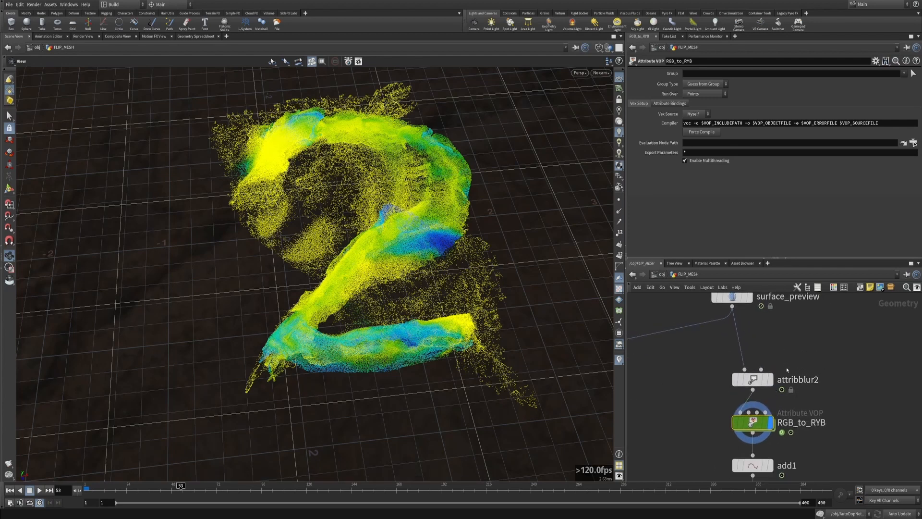
click(771, 380)
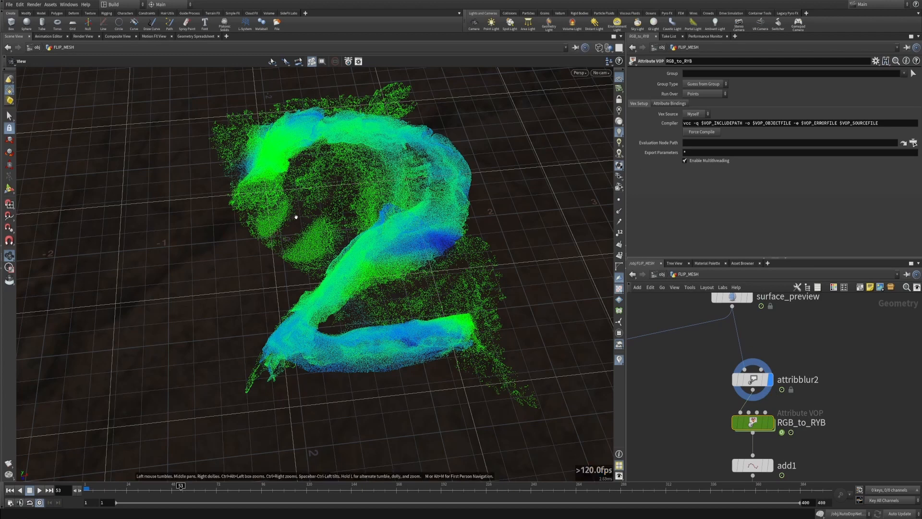
Step: Examine the unconverted fluid particle colors up close where the green and blue areas blend
drag(330, 236, 400, 249)
drag(333, 237, 413, 197)
middle_drag(413, 196, 366, 255)
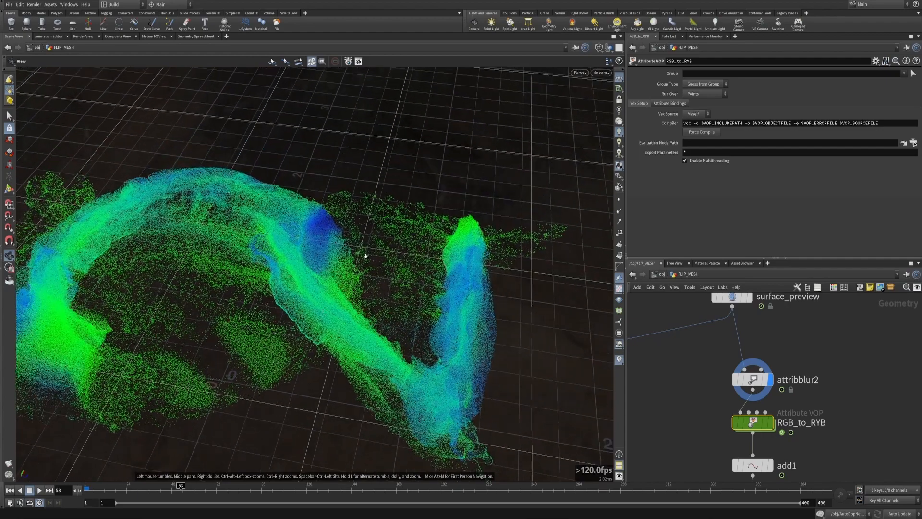
right_drag(367, 255, 473, 187)
middle_drag(473, 187, 442, 231)
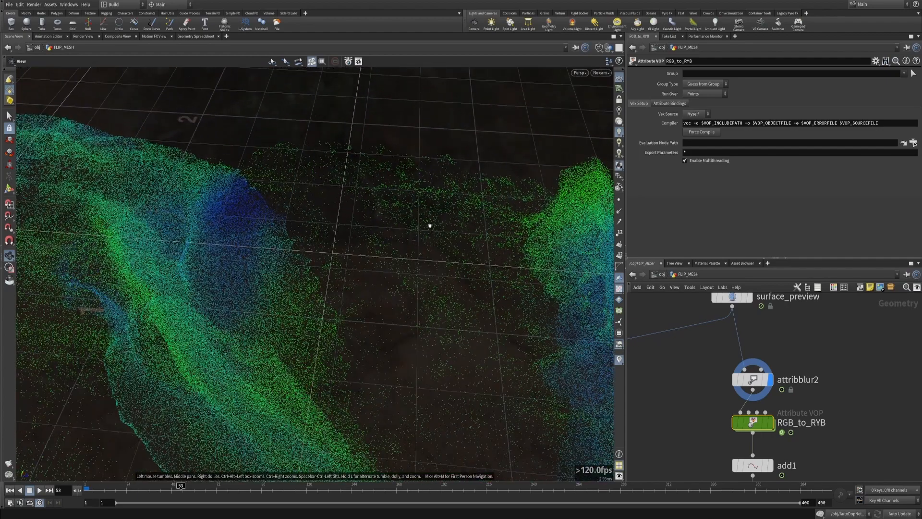
Step: Leave FLIP_MESH and open sopsolver1 inside AutoDopNetwork to view the Color_Paint node's color parameters
scroll(814, 360, down, 6)
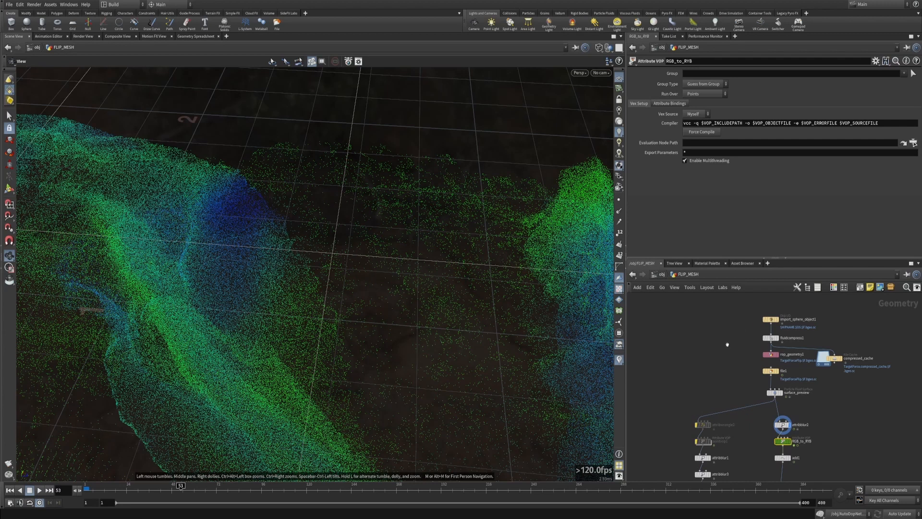
scroll(727, 345, down, 3)
key(u)
middle_drag(725, 312, 688, 401)
drag(655, 370, 674, 432)
key(i)
scroll(774, 382, up, 2)
key(i)
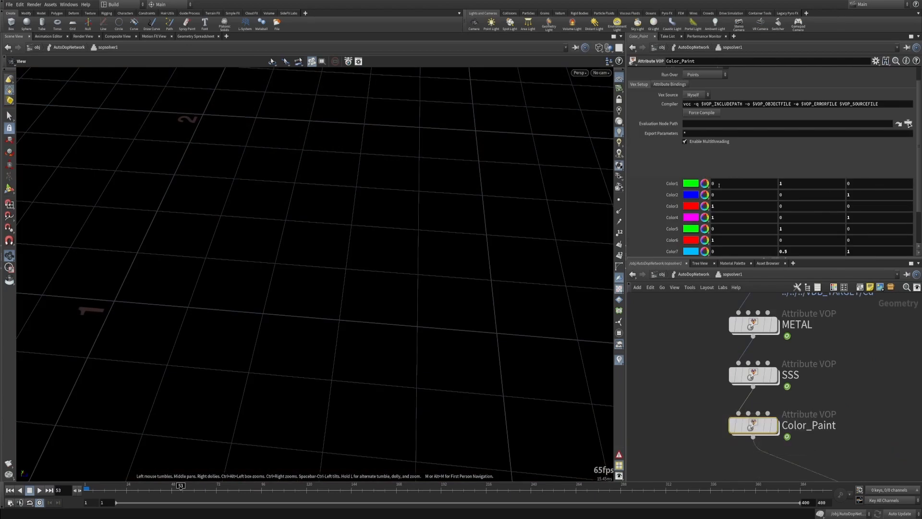
Step: Examine the red, green and blue components of Color1 on the Color_Paint node
click(858, 183)
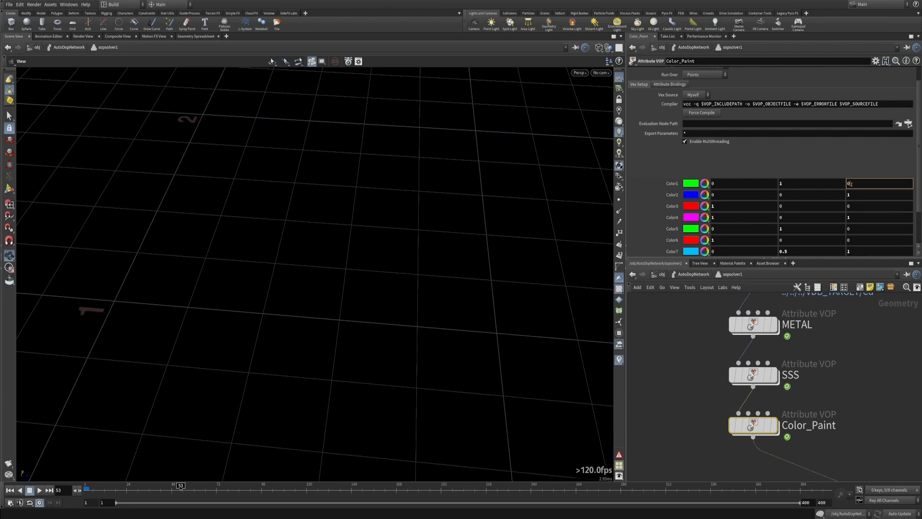
click(724, 185)
click(841, 186)
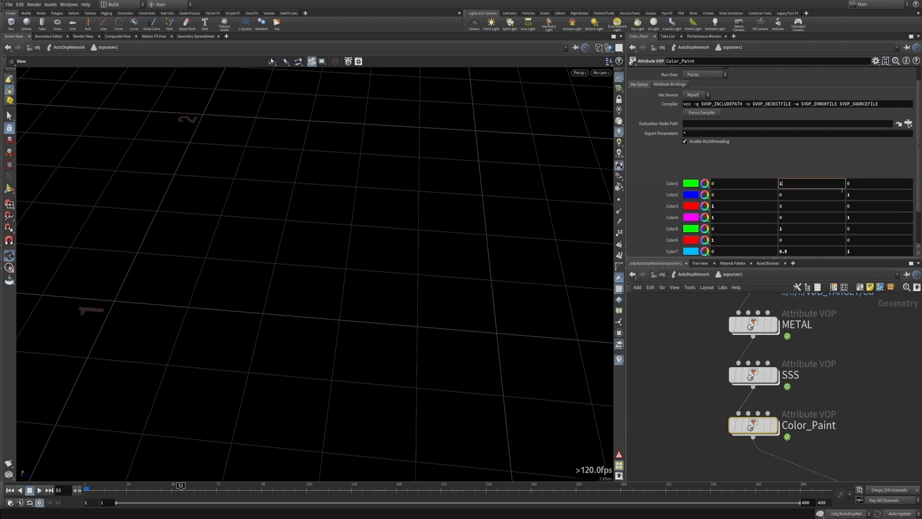
click(857, 185)
click(747, 186)
click(788, 187)
click(858, 185)
click(792, 185)
Step: Go back up to the object level and reopen the FLIP_MESH network around the RGB_to_RYB node
click(678, 387)
key(u)
key(u)
alt+middle_drag(785, 412, 806, 323)
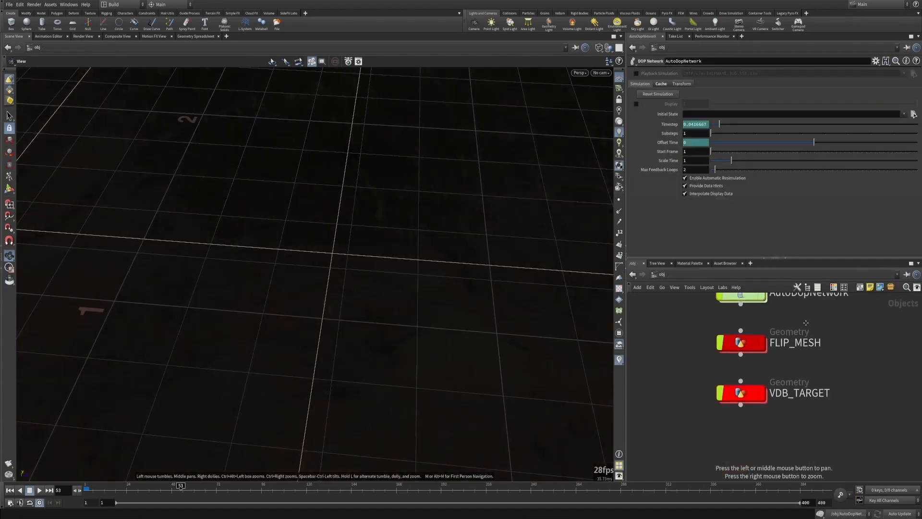
scroll(805, 323, down, 2)
double_click(761, 344)
scroll(765, 363, up, 3)
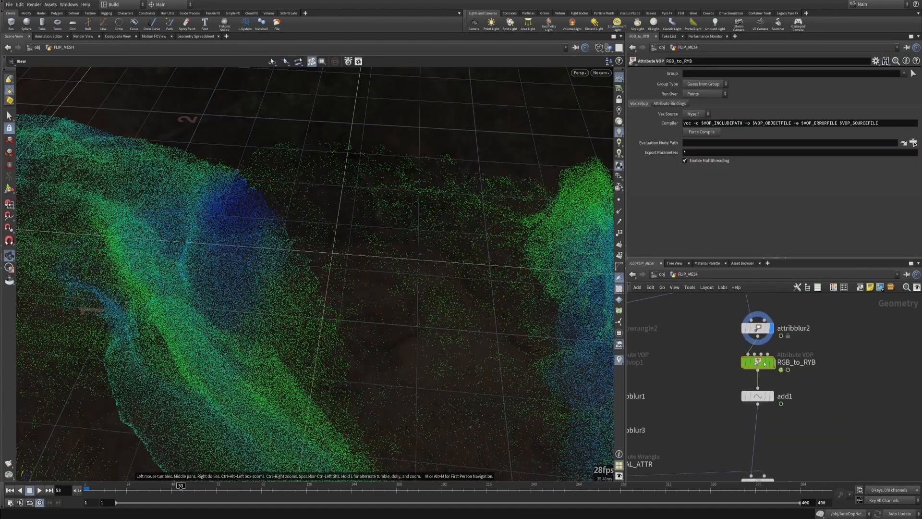
Step: Display the RGB_to_RYB node and inspect the fluid's converted particle colors from several angles
click(771, 362)
right_drag(454, 244, 329, 321)
drag(329, 321, 257, 290)
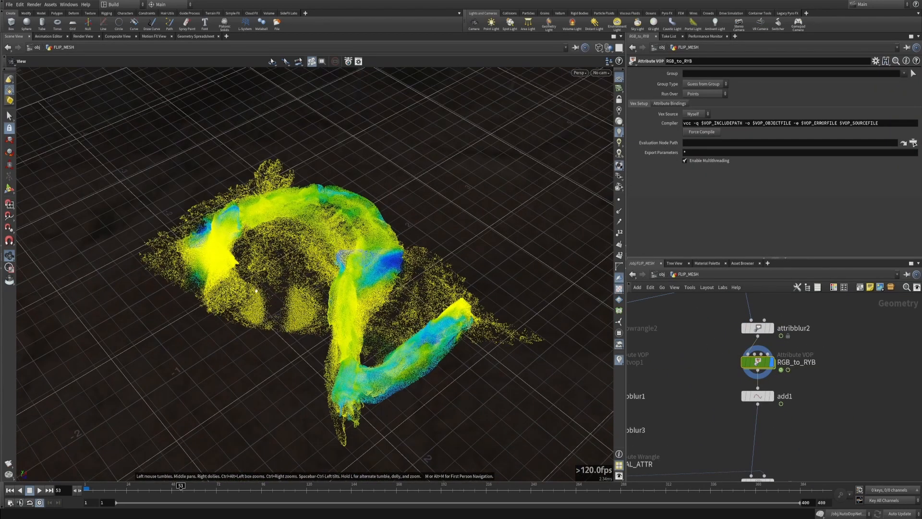
middle_drag(257, 291, 337, 286)
drag(337, 285, 269, 293)
Step: Switch to the video player and skip through the FLIP Fluid Morph R&D render to about 16 seconds
click(140, 488)
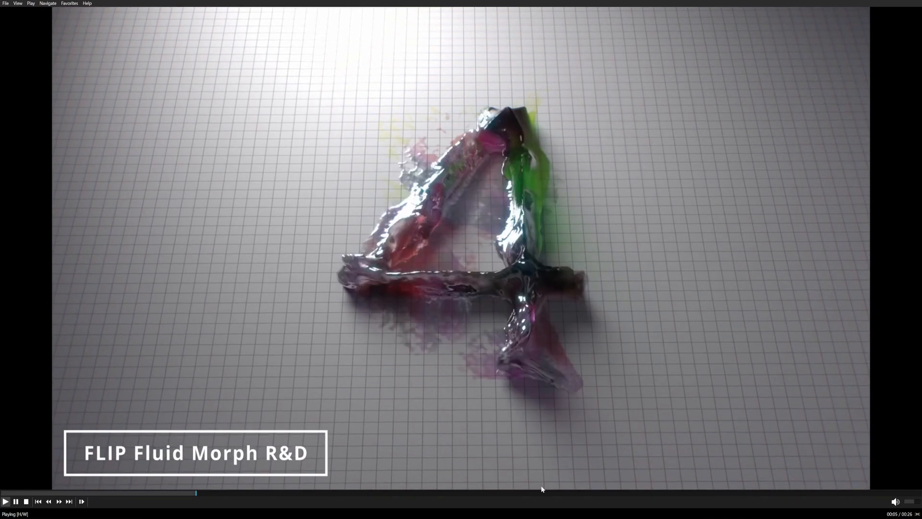
click(542, 494)
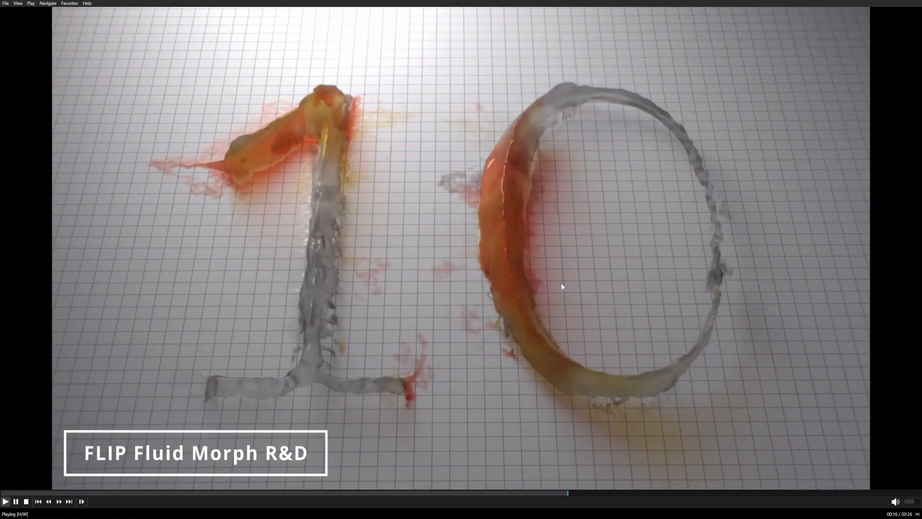